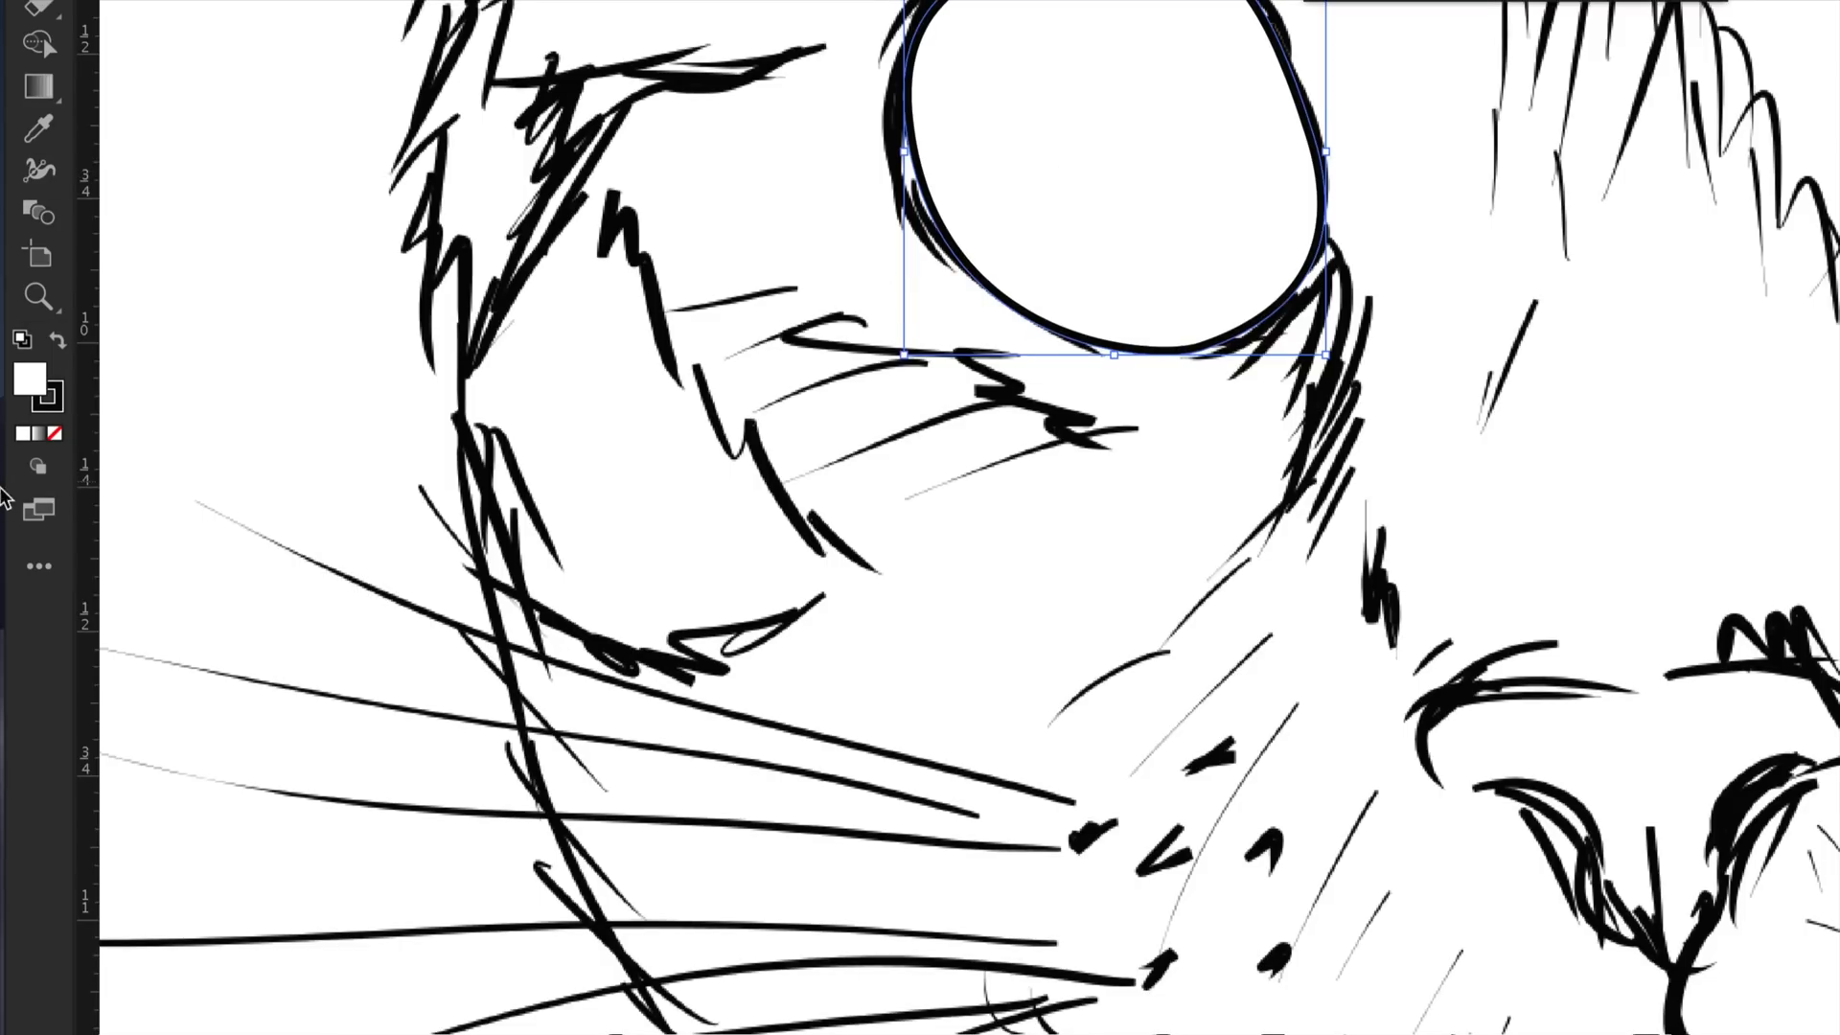
Step: Remove the white fill from the outline around the cat's eye and set its stroke to orange FC7608
left_click(56, 434)
left_click(49, 408)
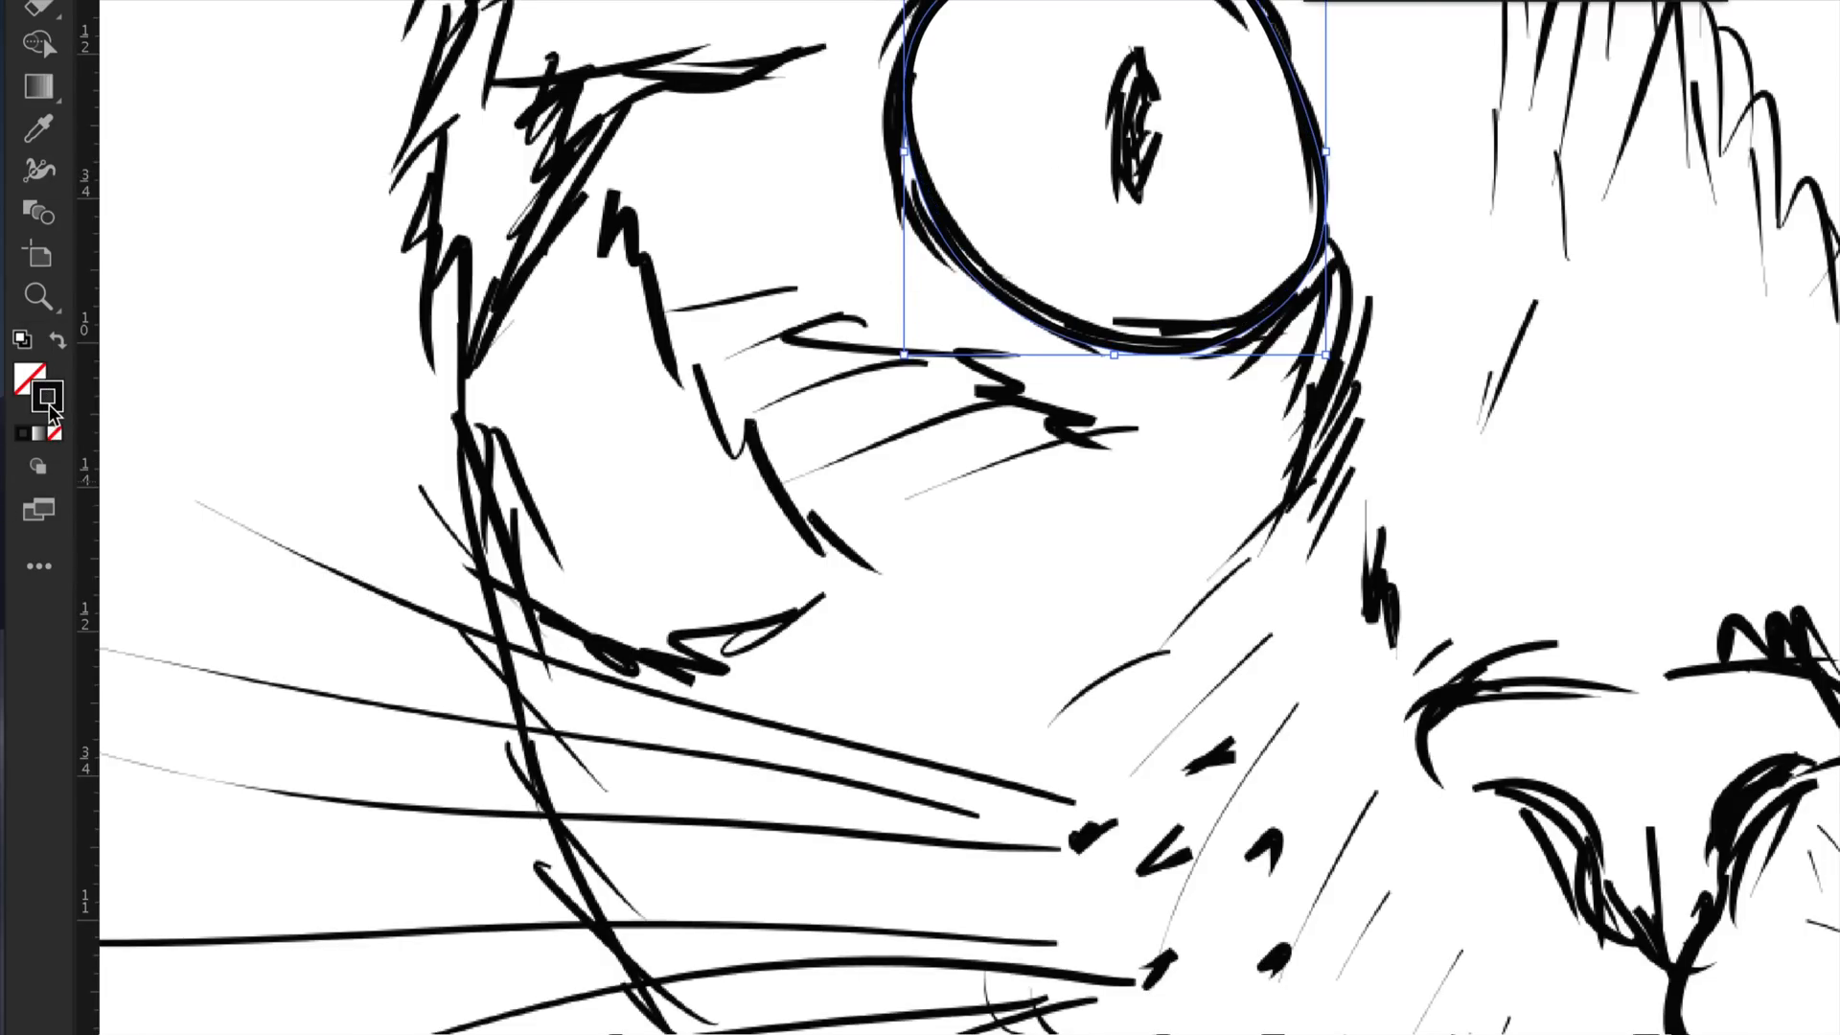
double_click(49, 408)
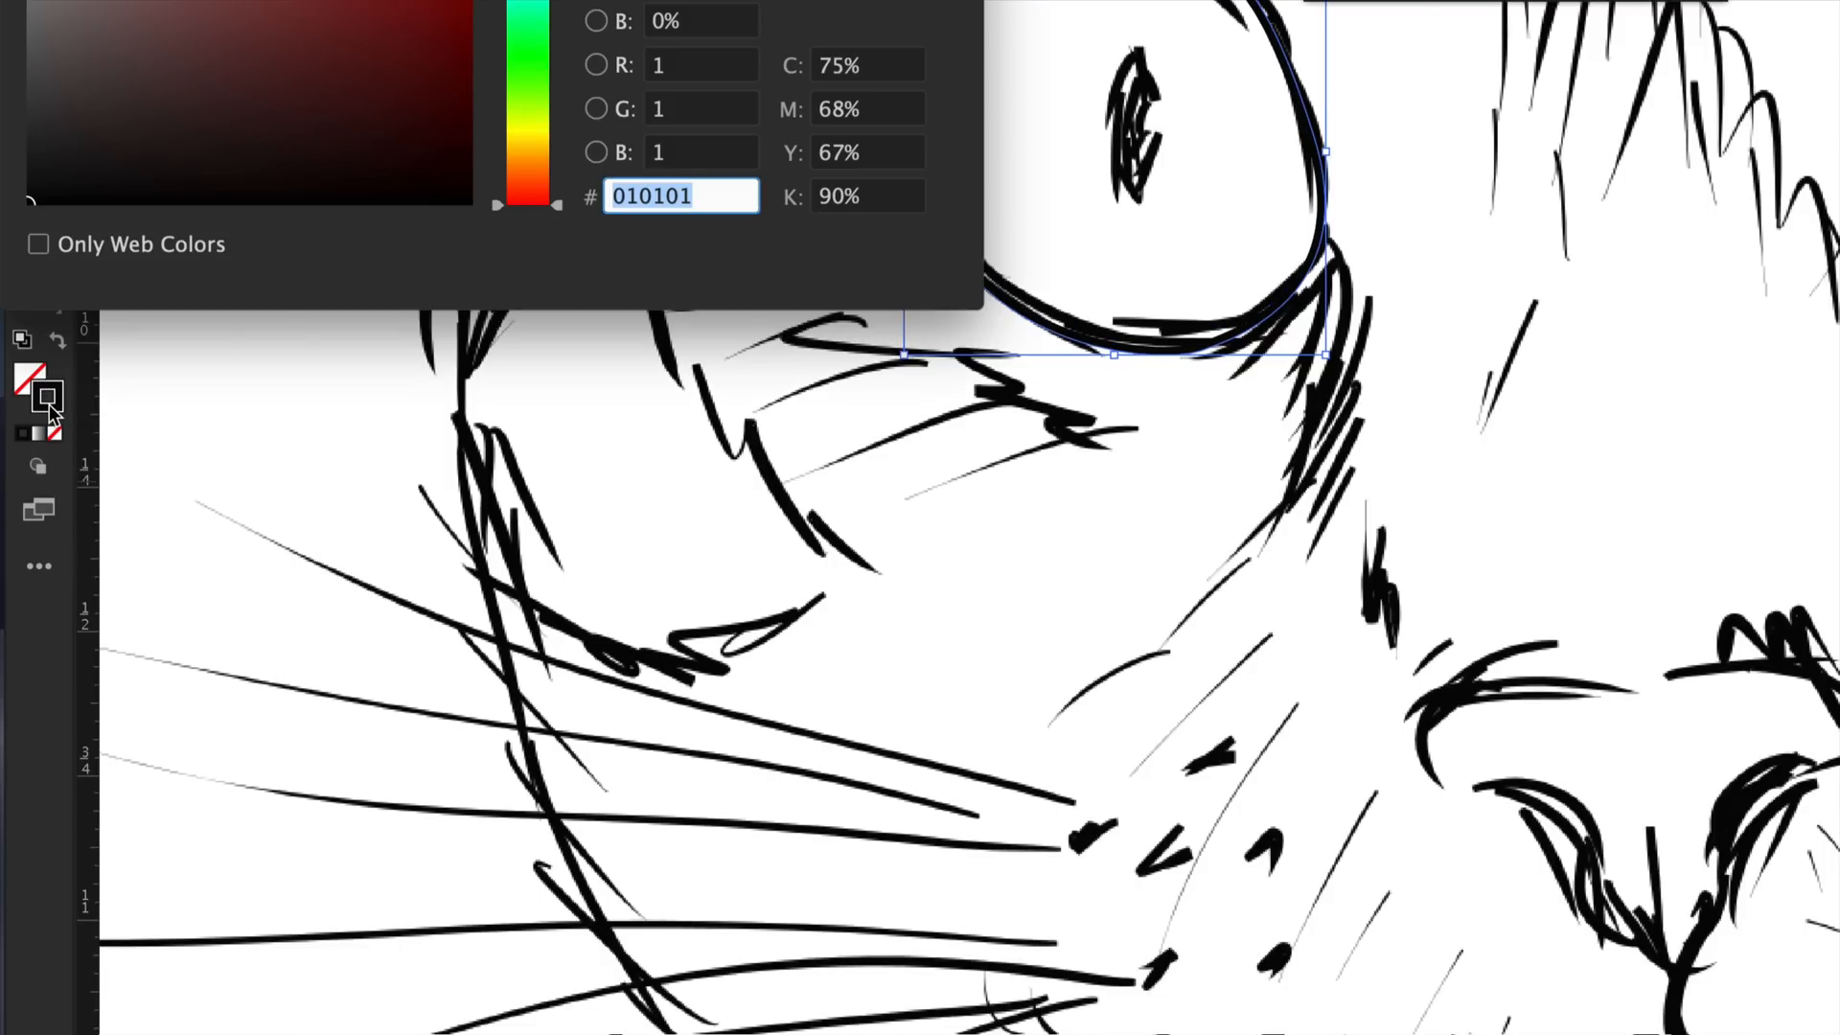
left_click(541, 172)
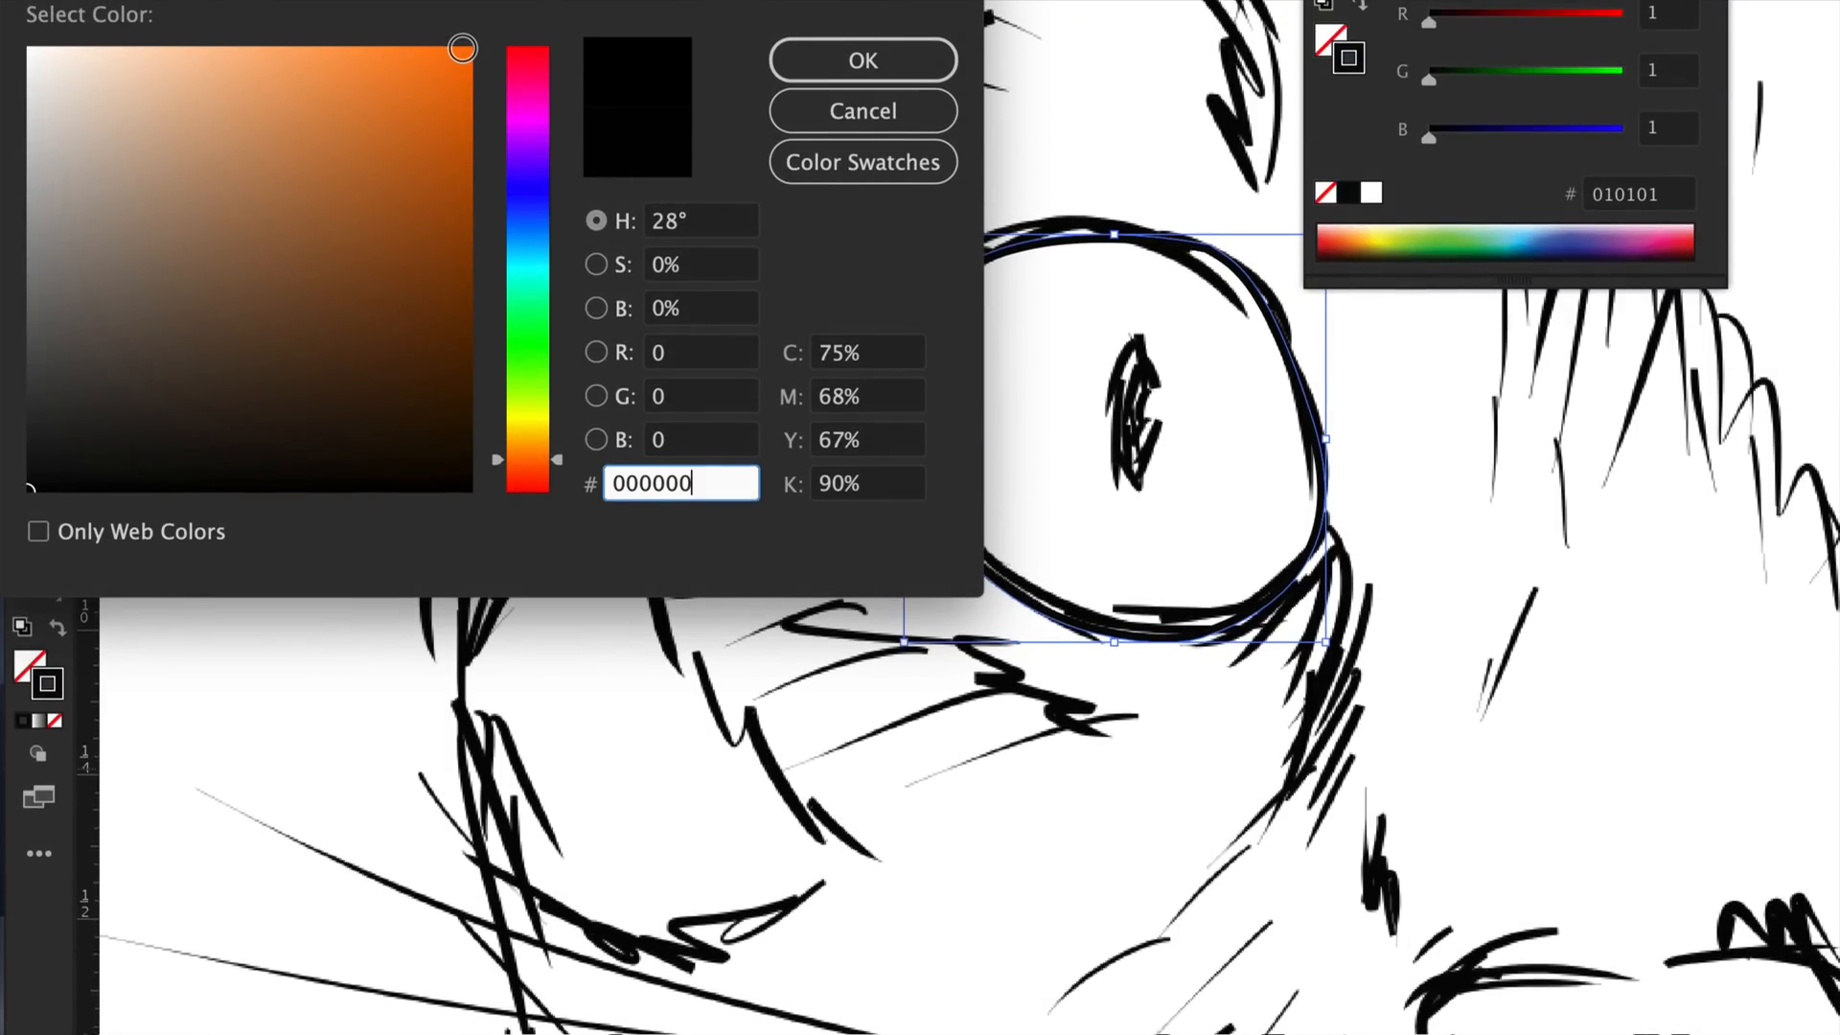
left_click(460, 50)
left_click(868, 60)
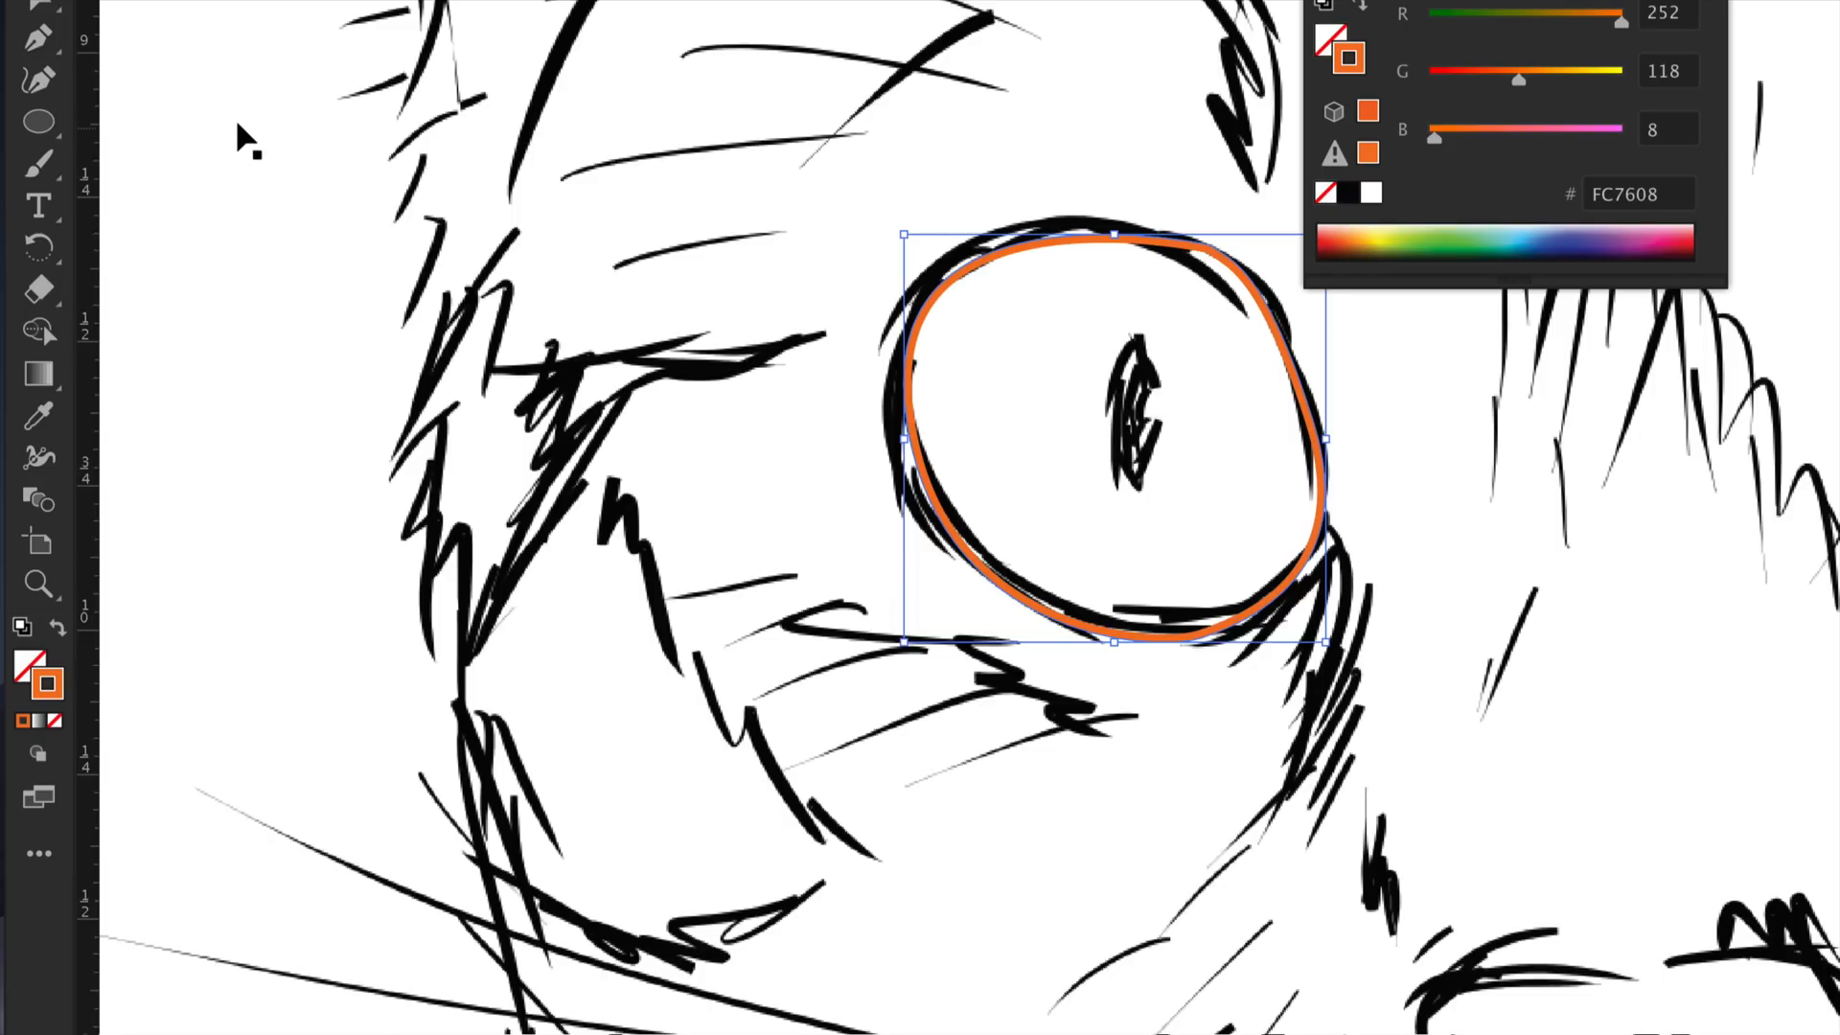
Step: Select the cat sketch image and lock it in place
left_click(269, 247)
scroll(419, 321, "down", 4)
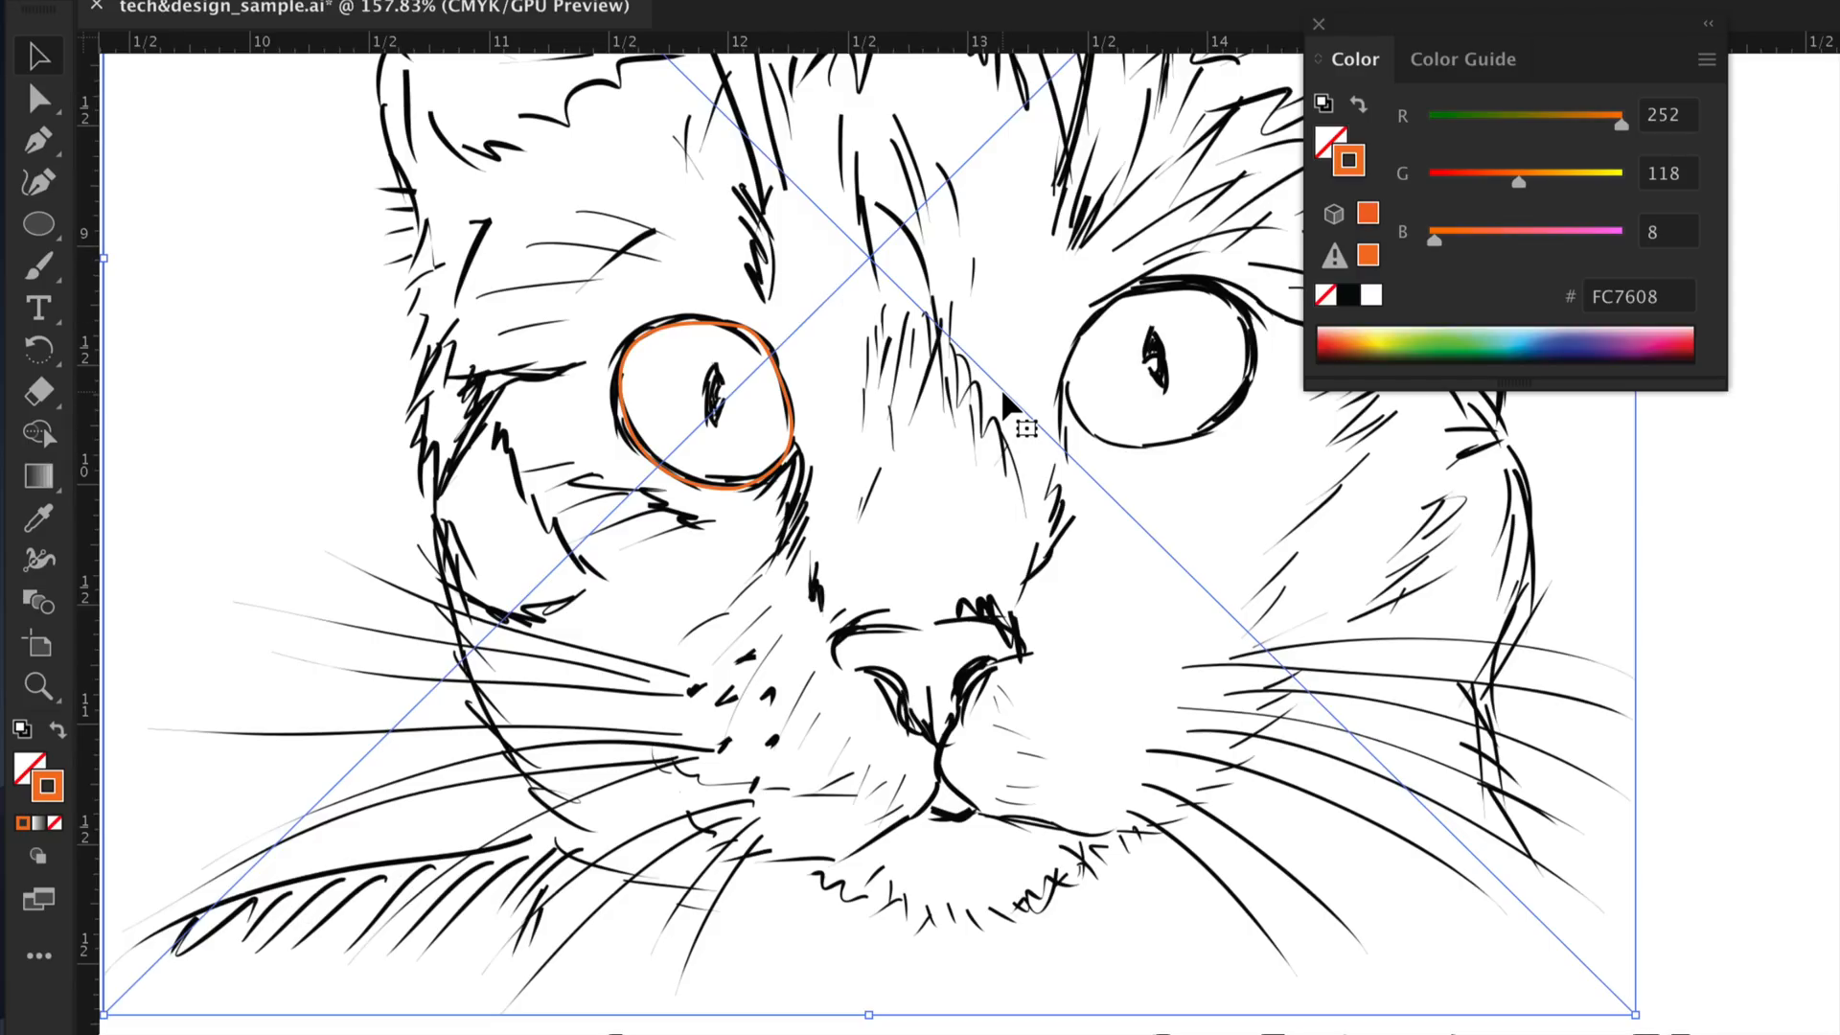
scroll(838, 396, "up", 3)
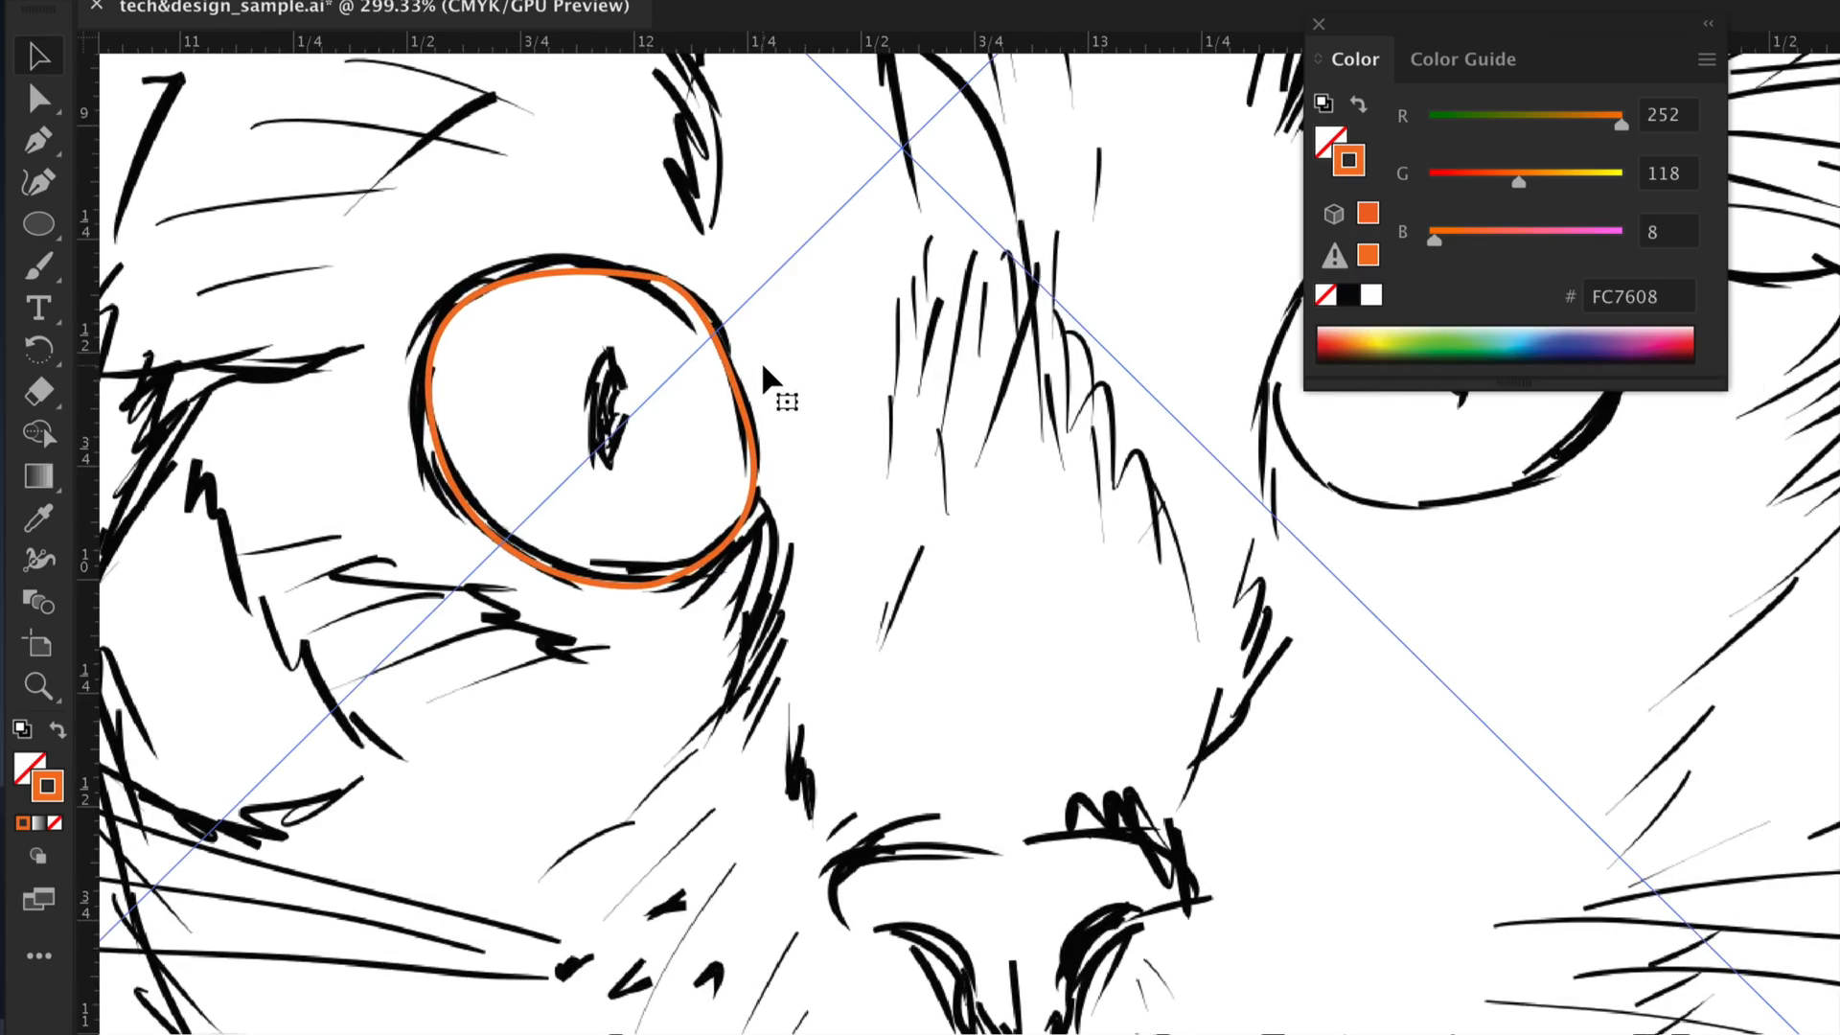
scroll(1054, 410, "down", 4)
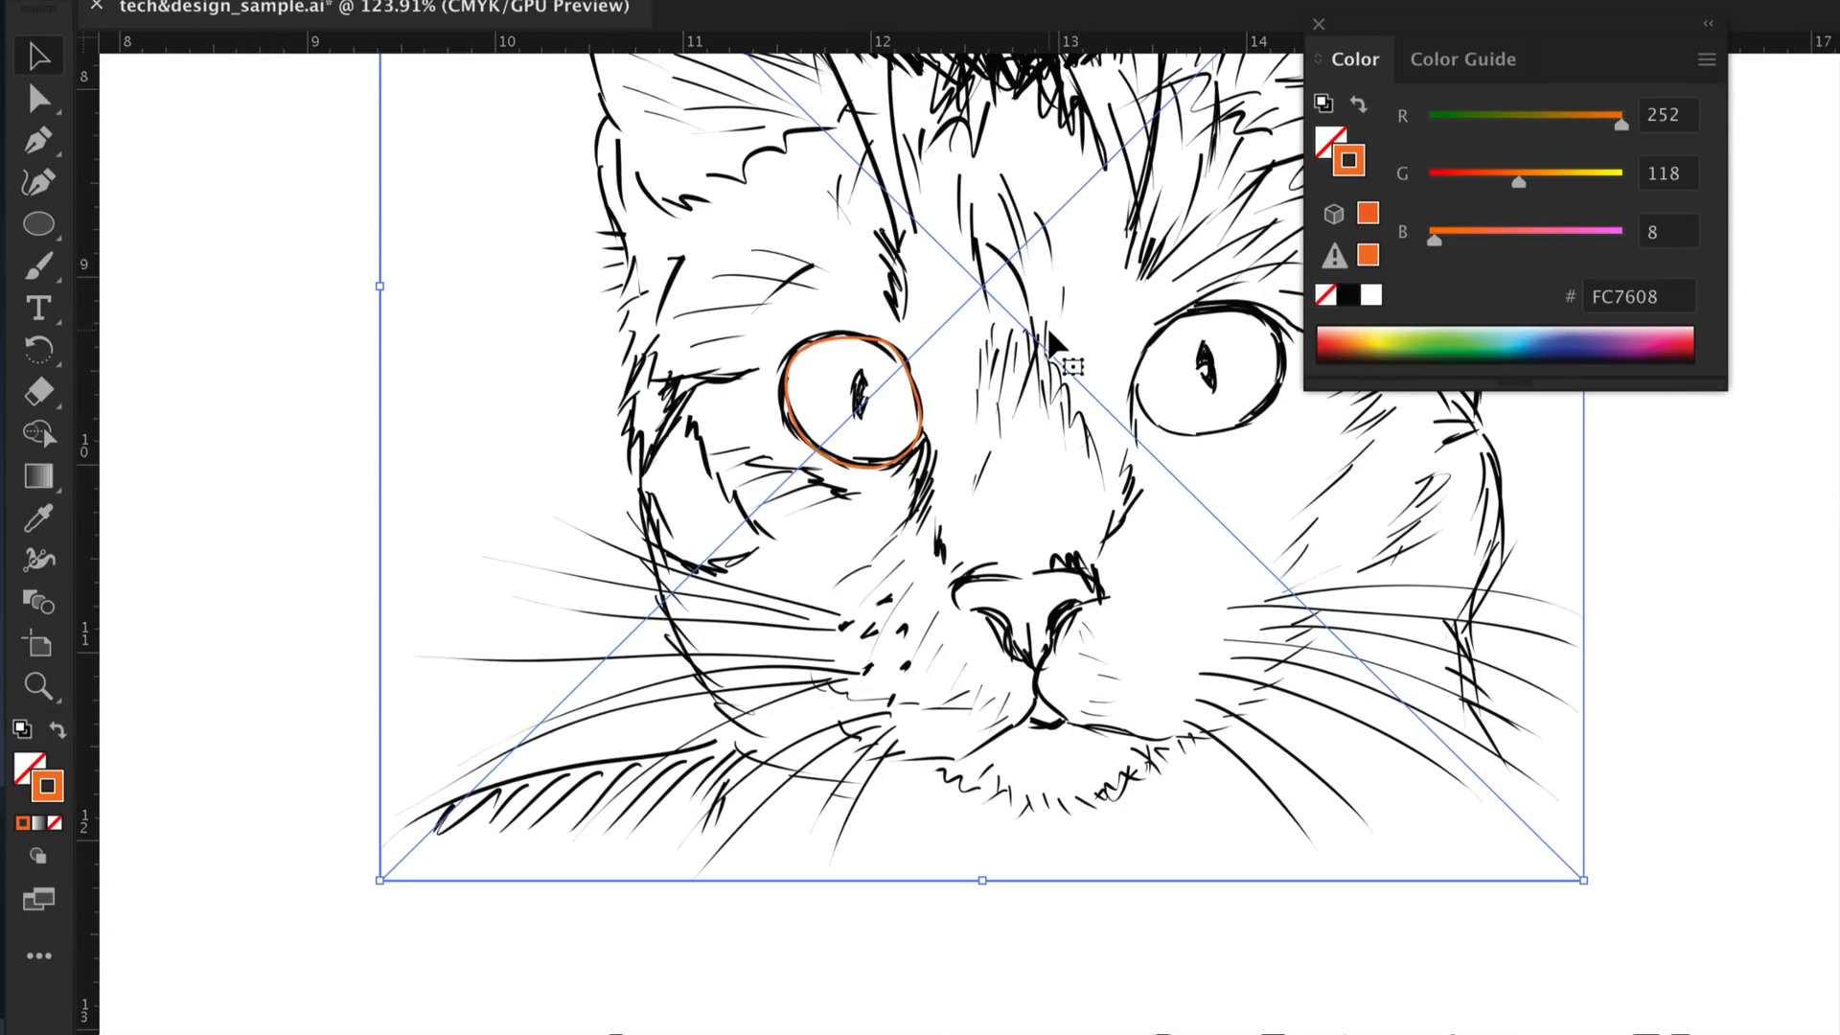
scroll(1054, 341, "left", 5)
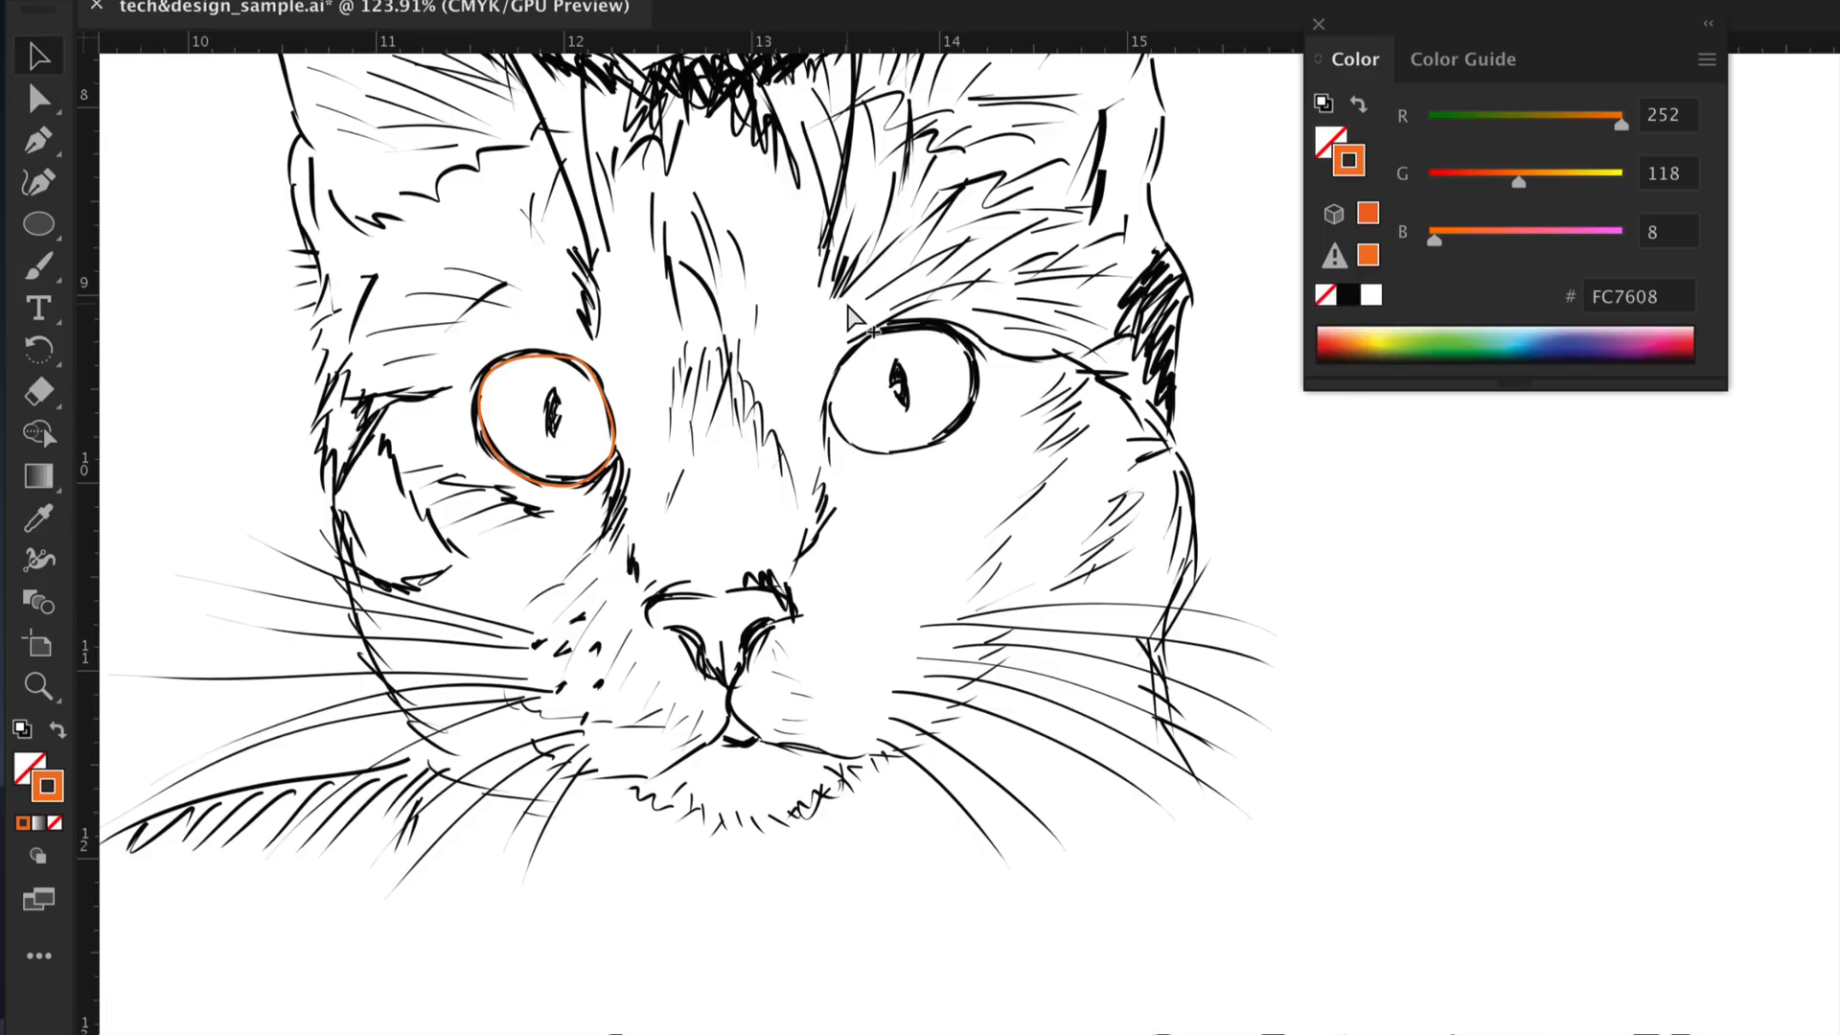
left_click(855, 324)
mouse_move(863, 328)
left_mouse_down()
mouse_move(966, 385)
mouse_move(875, 382)
mouse_move(866, 324)
left_mouse_up()
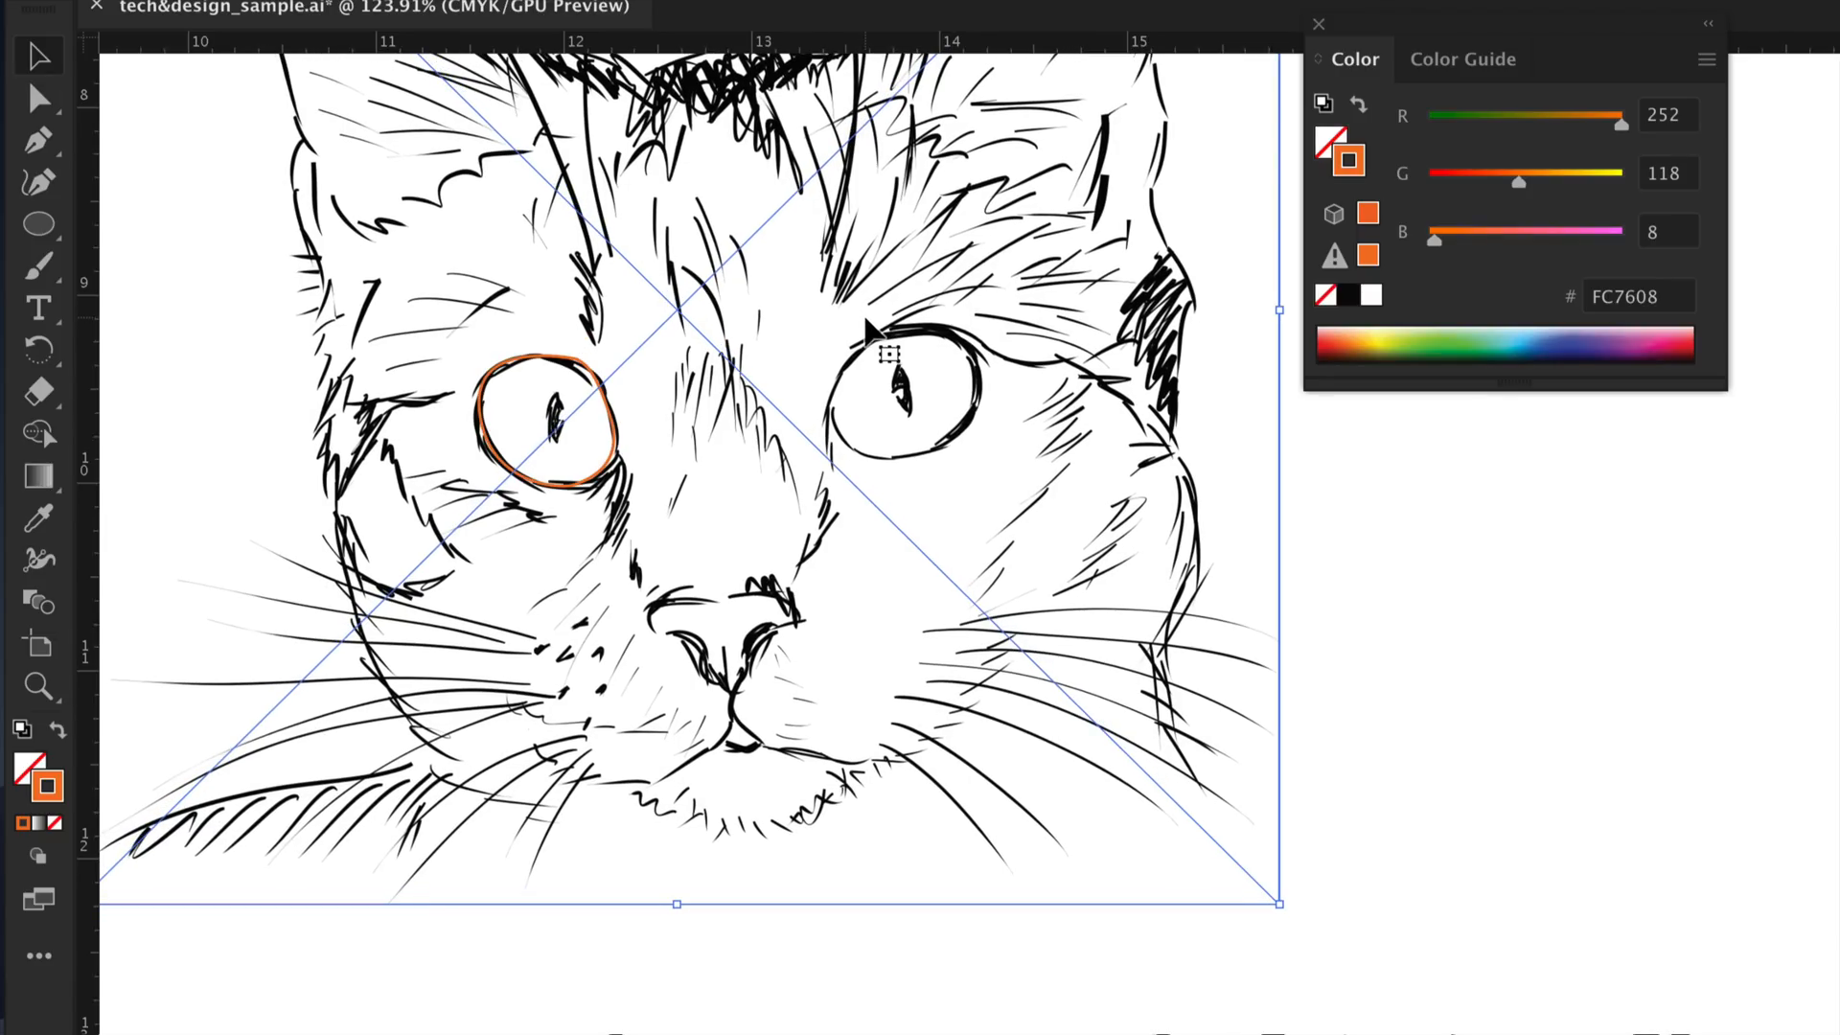
key("super+2")
Step: Move the orange outline up and to the right, partly off the sketched eye, and inspect its upper-right corner
scroll(726, 393, "up", 8)
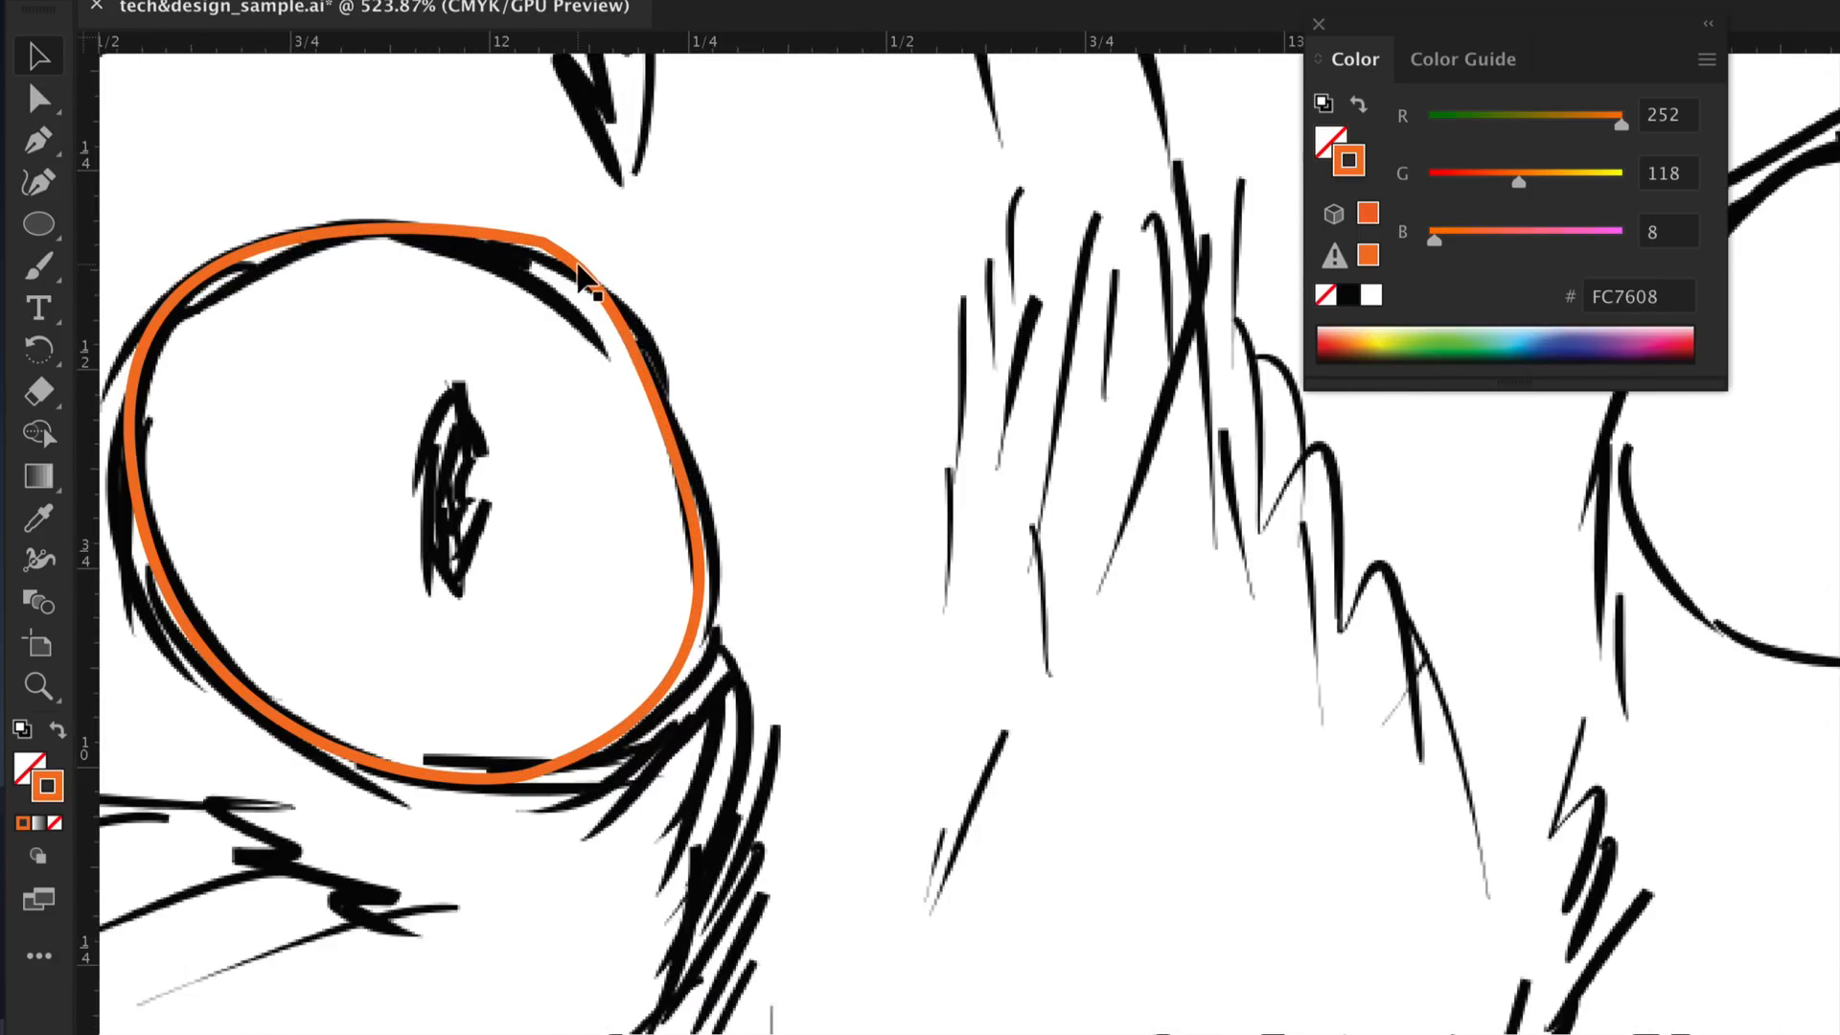
left_click(578, 270)
left_click_drag(577, 271, 761, 249)
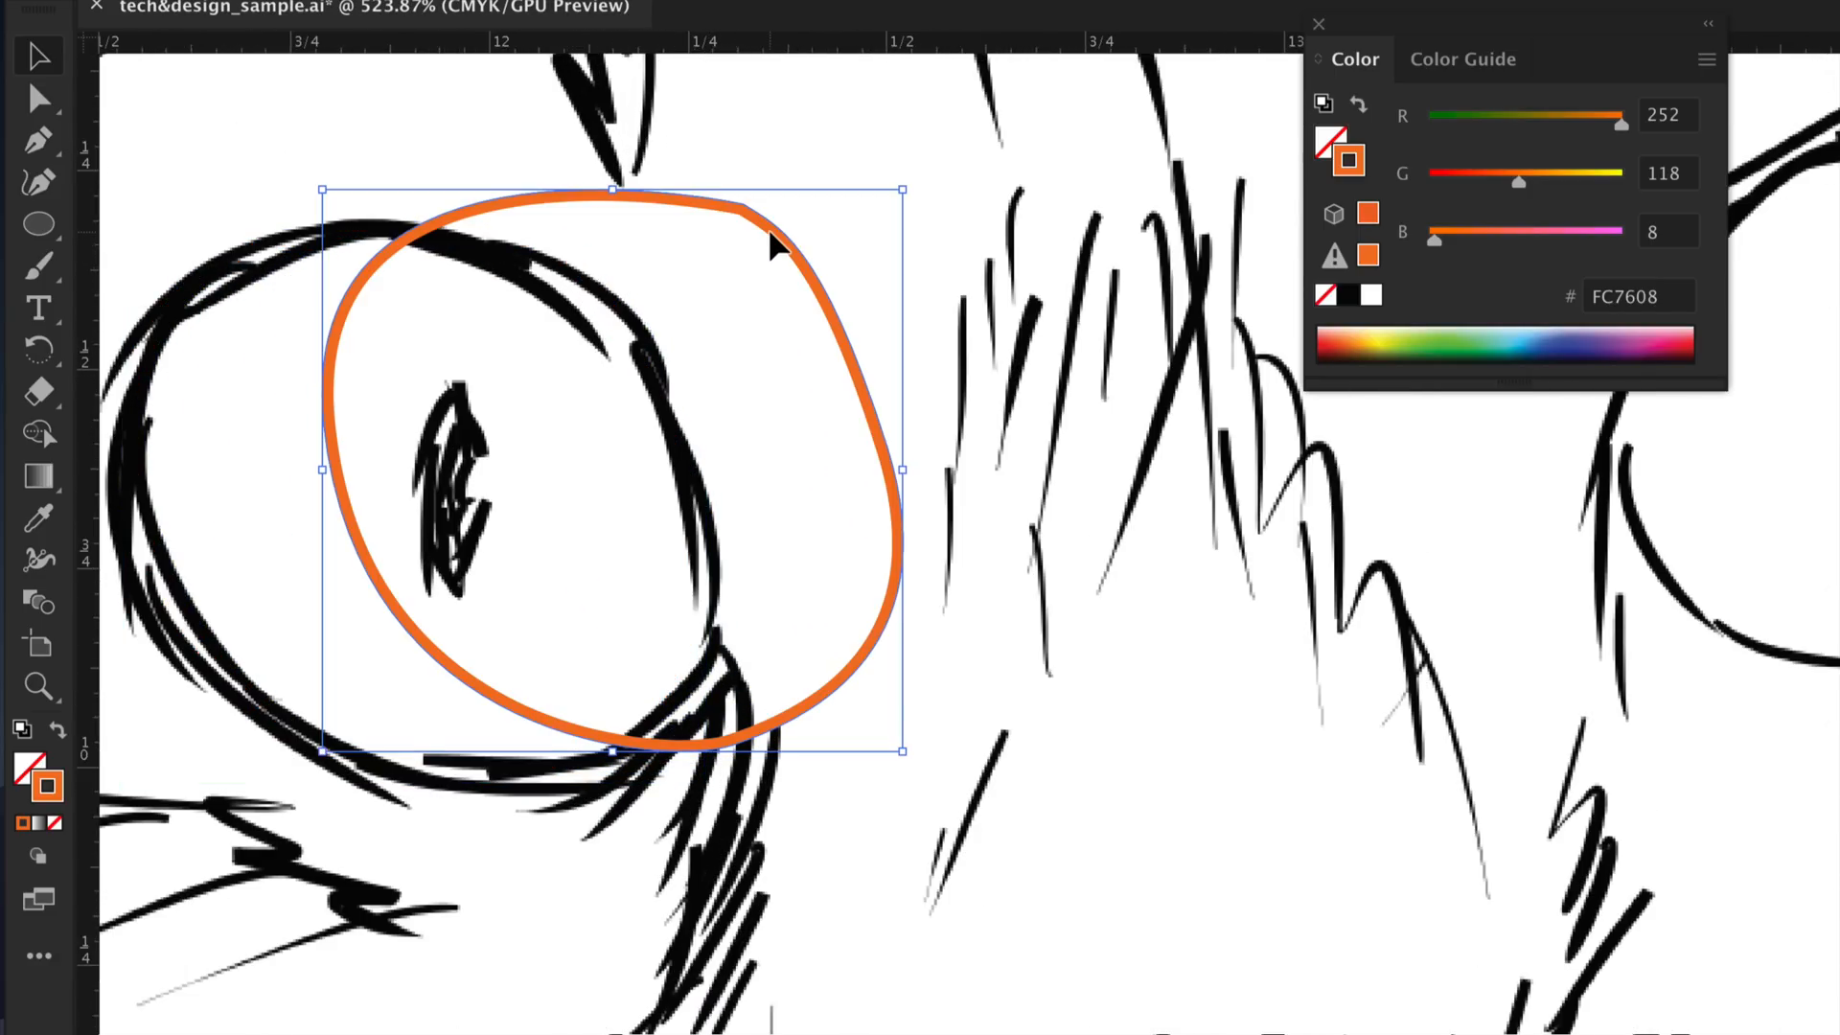
scroll(762, 247, "up", 3)
scroll(735, 198, "up", 4)
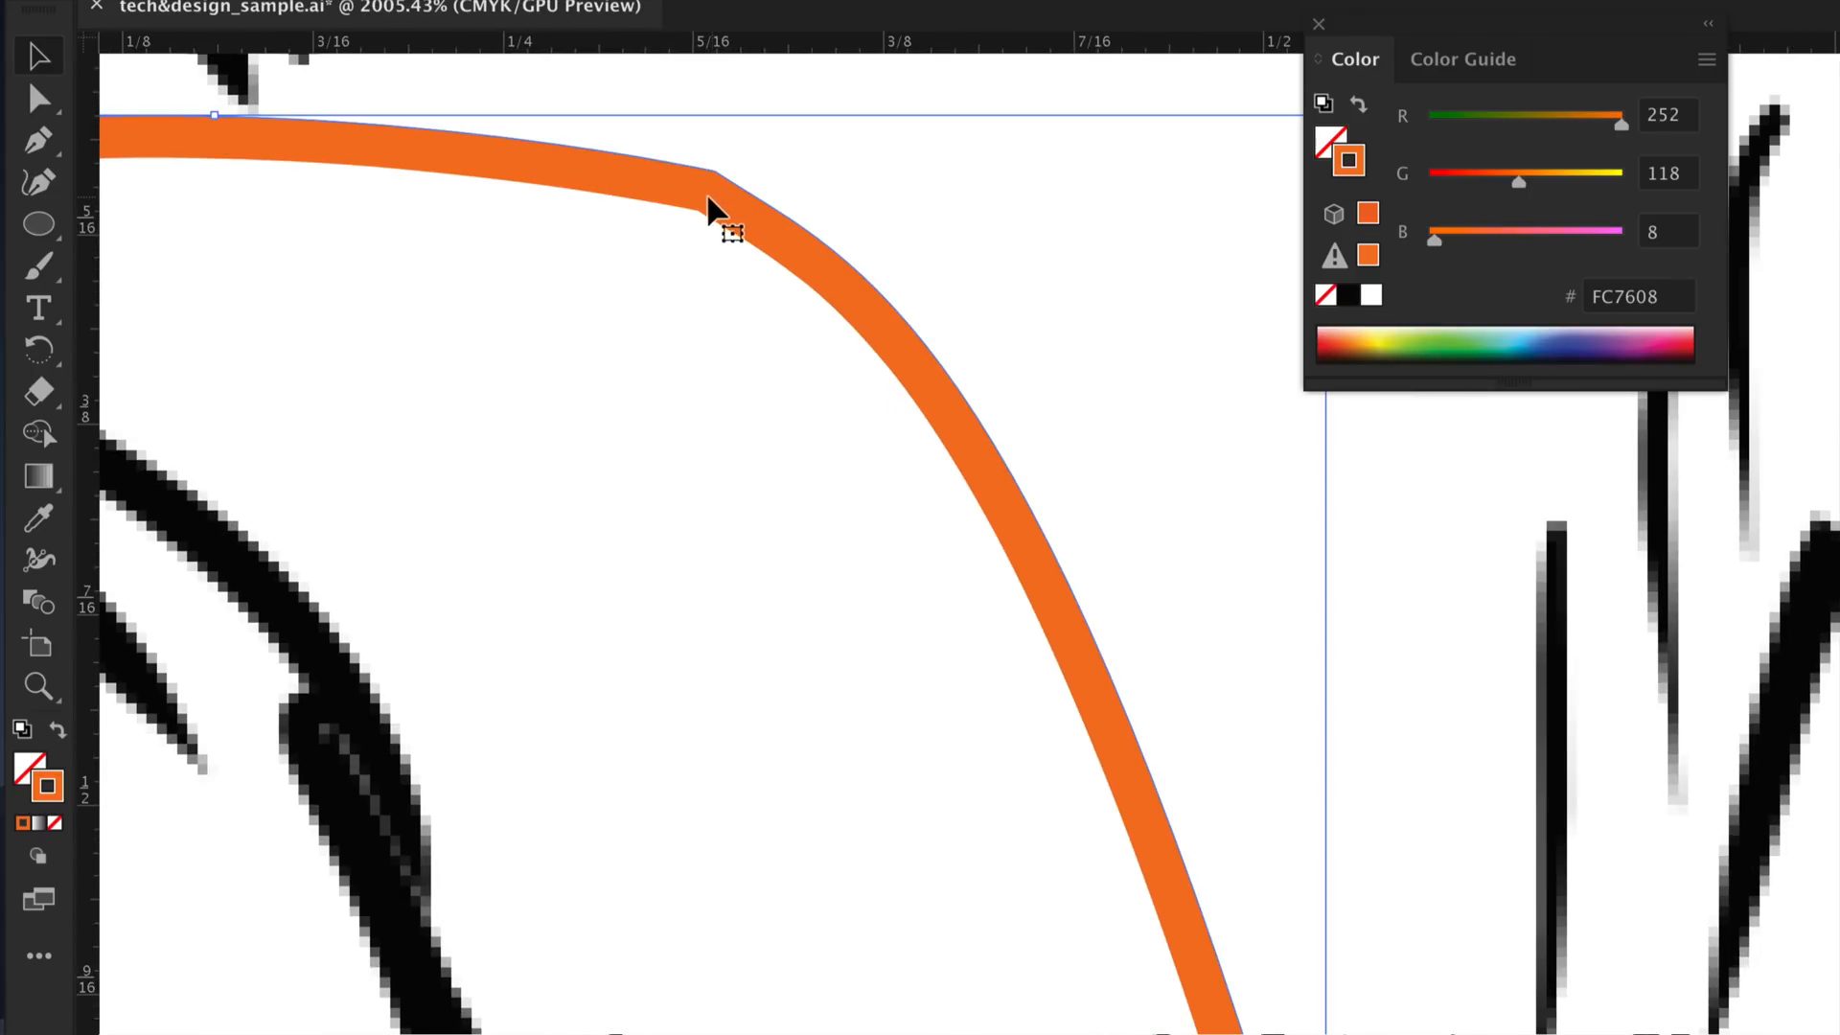
scroll(720, 184, "down", 5)
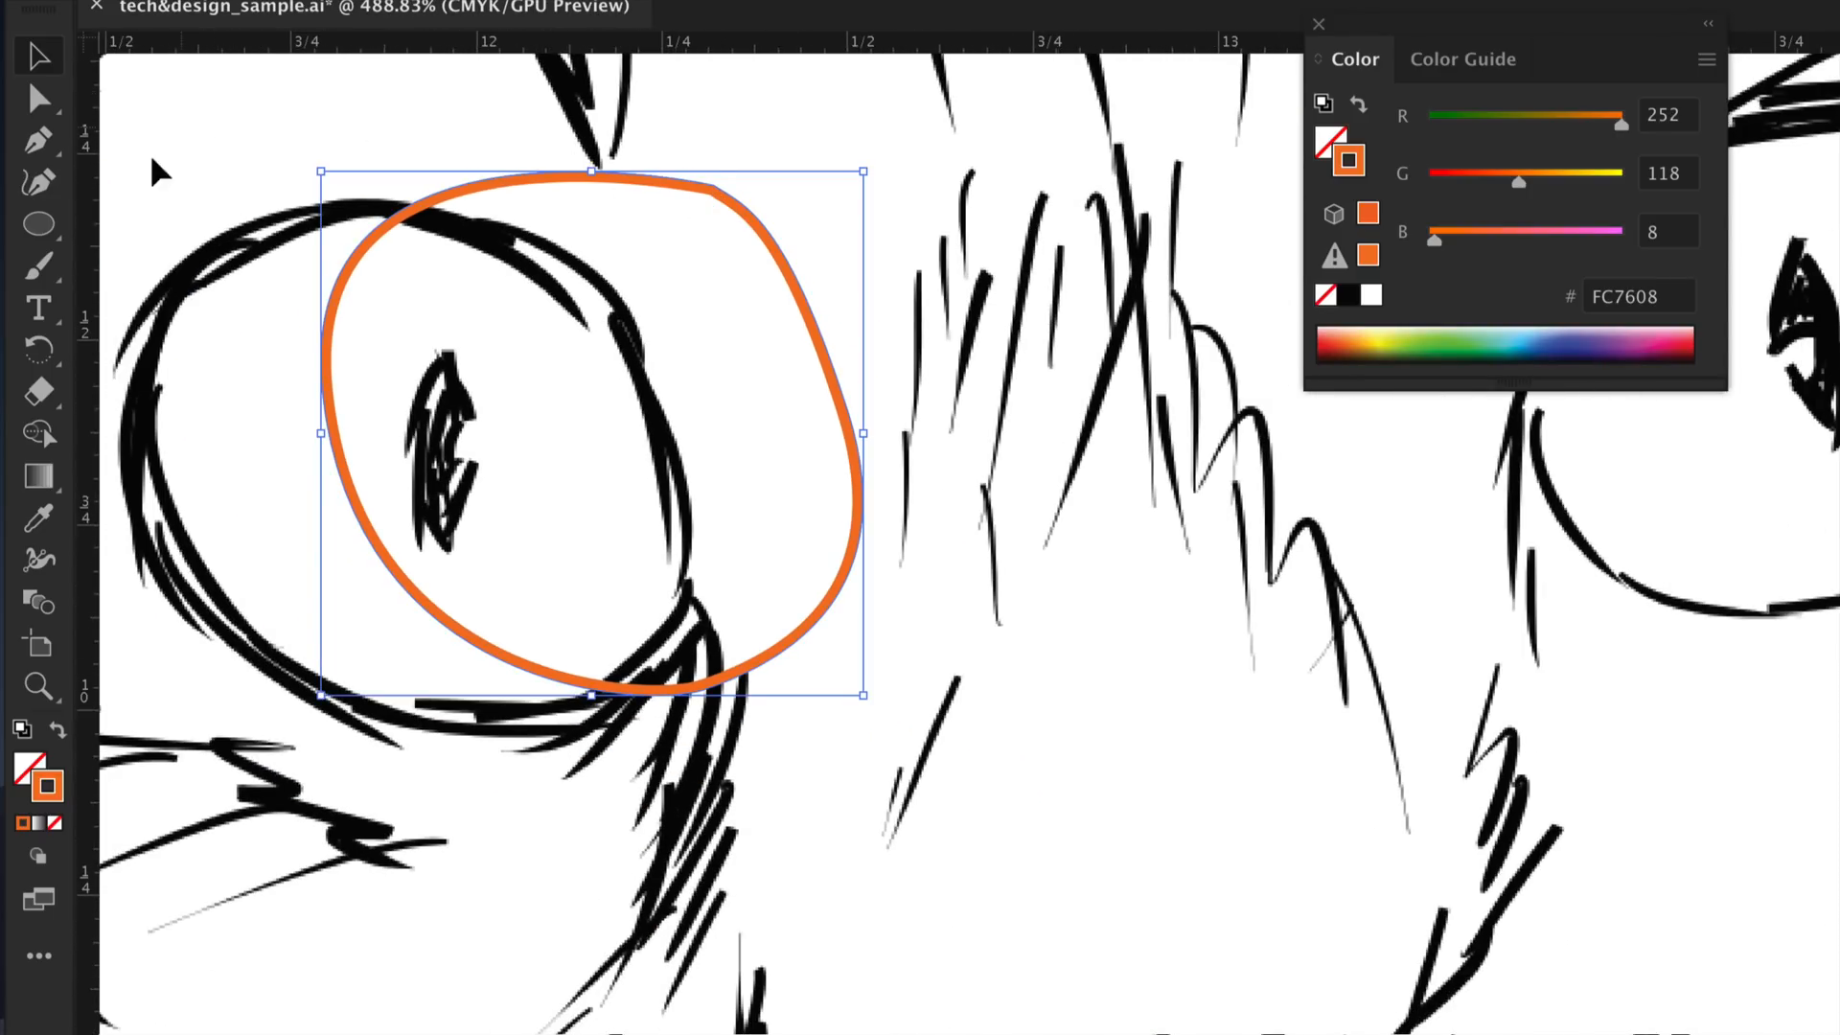
Step: Move the orange outline slightly back toward the sketched eye
left_click(46, 238)
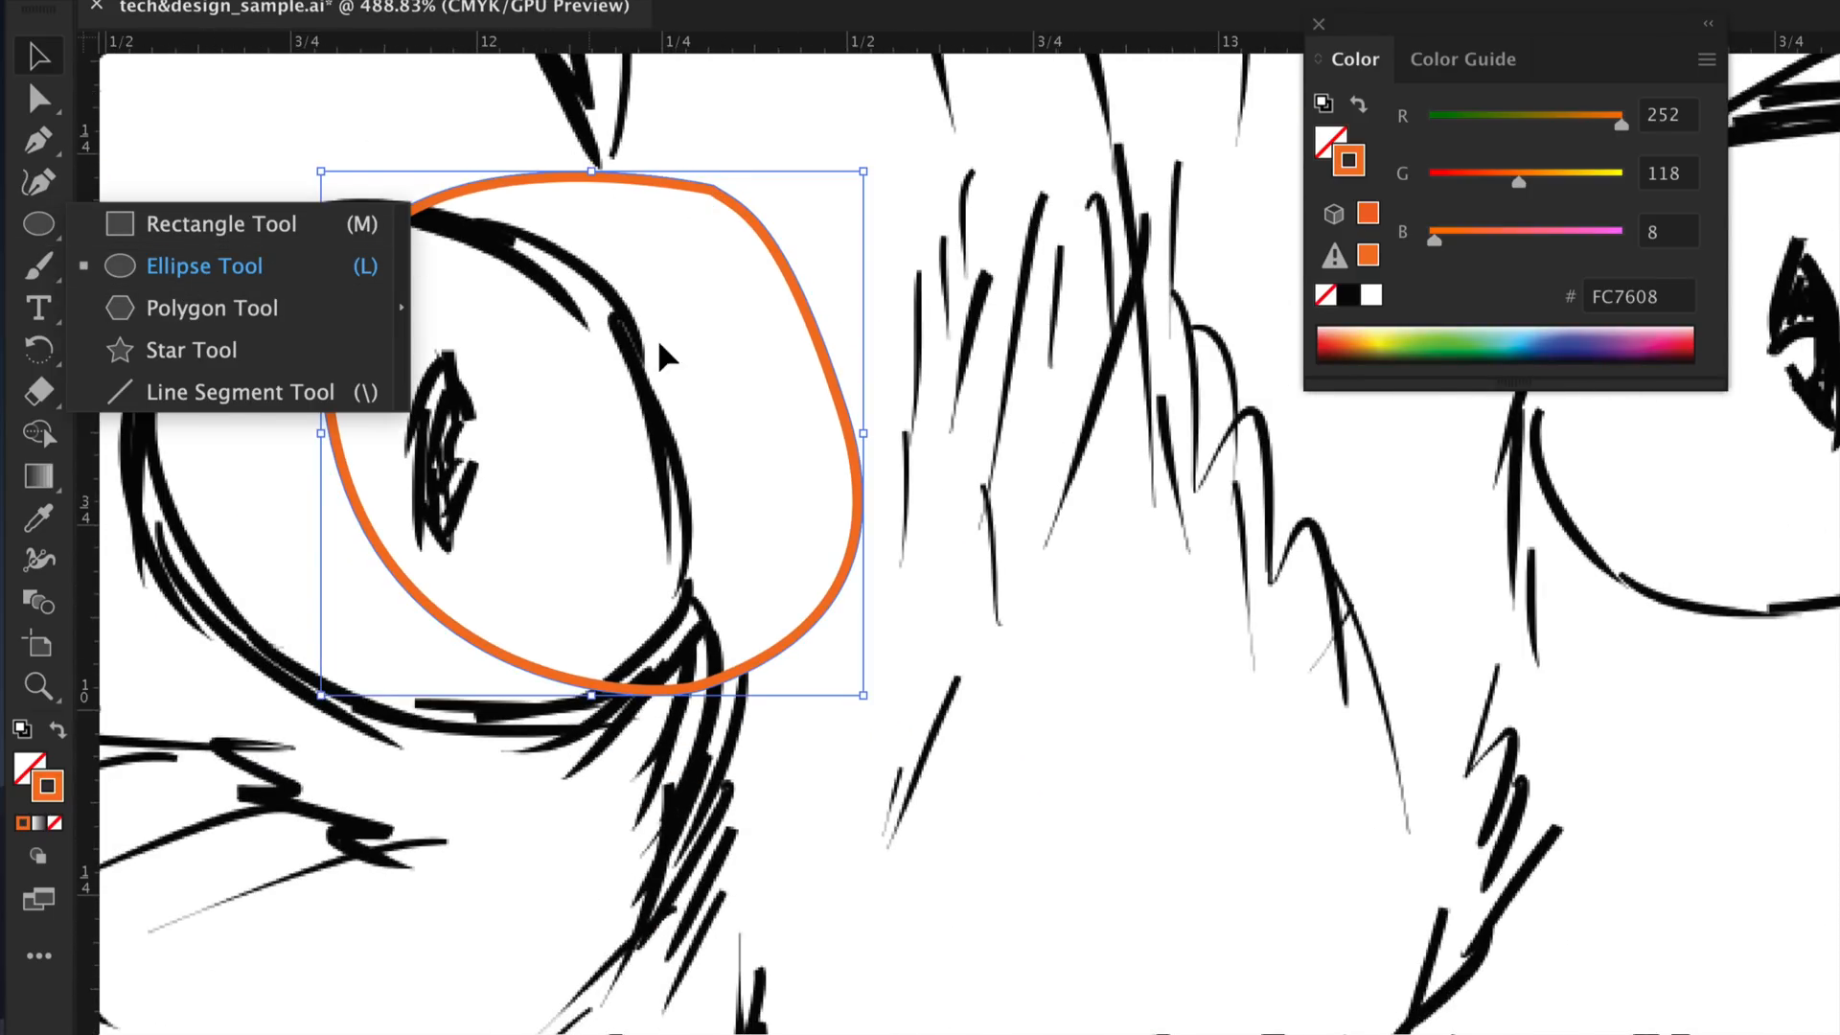
left_click(932, 218)
left_click_drag(743, 205, 676, 232)
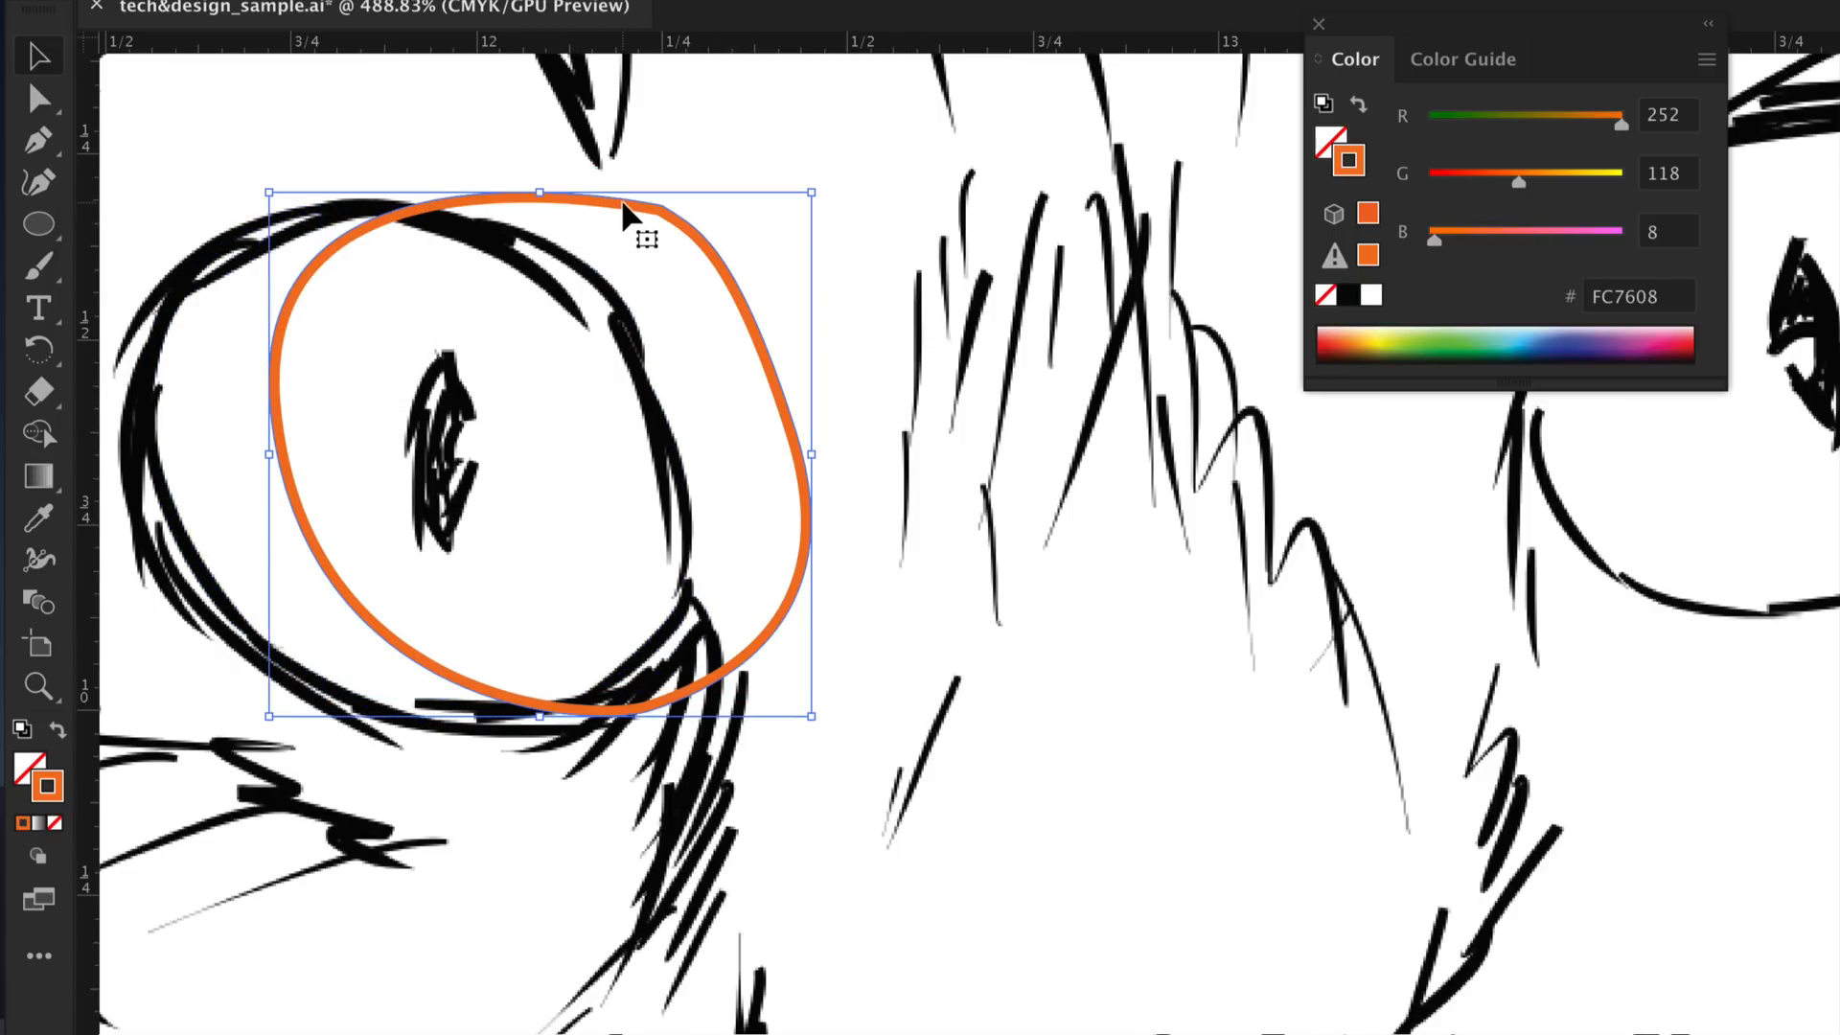
scroll(628, 206, "up", 2)
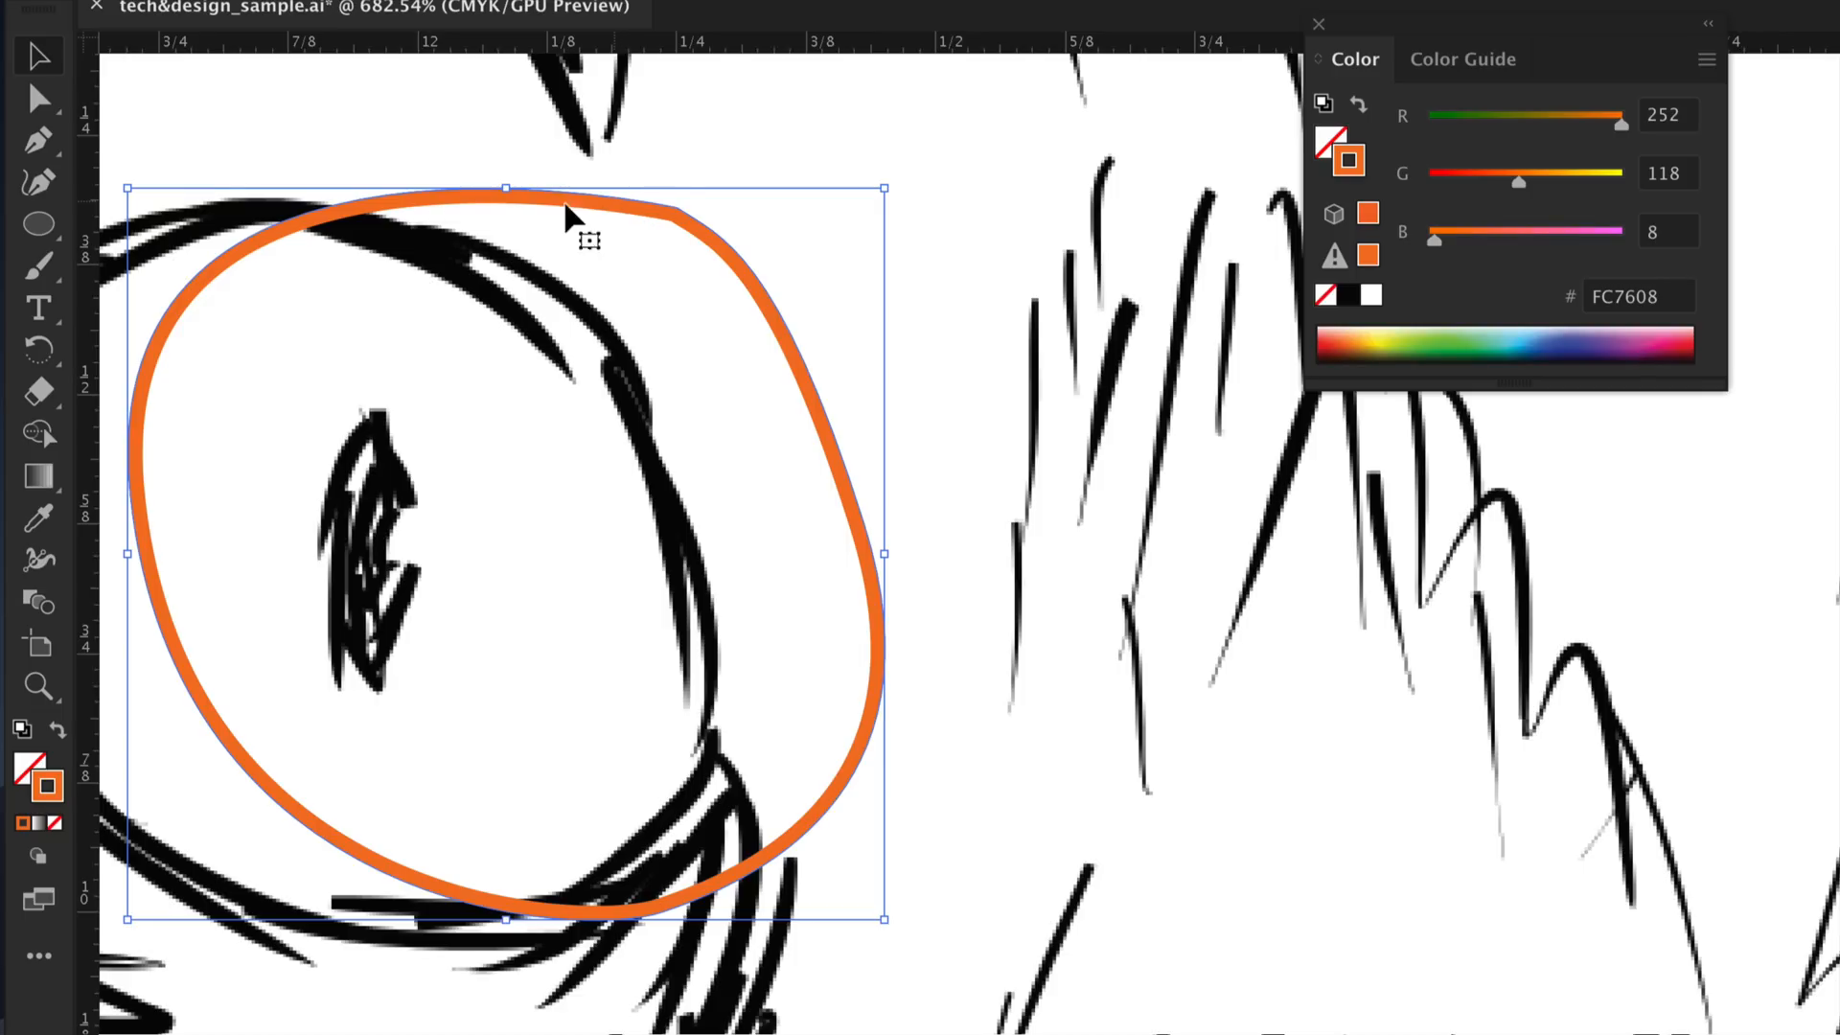
Step: Try to smooth the orange outline's upper-right bend by repositioning its anchor points with the Curvature tool
left_click(55, 187)
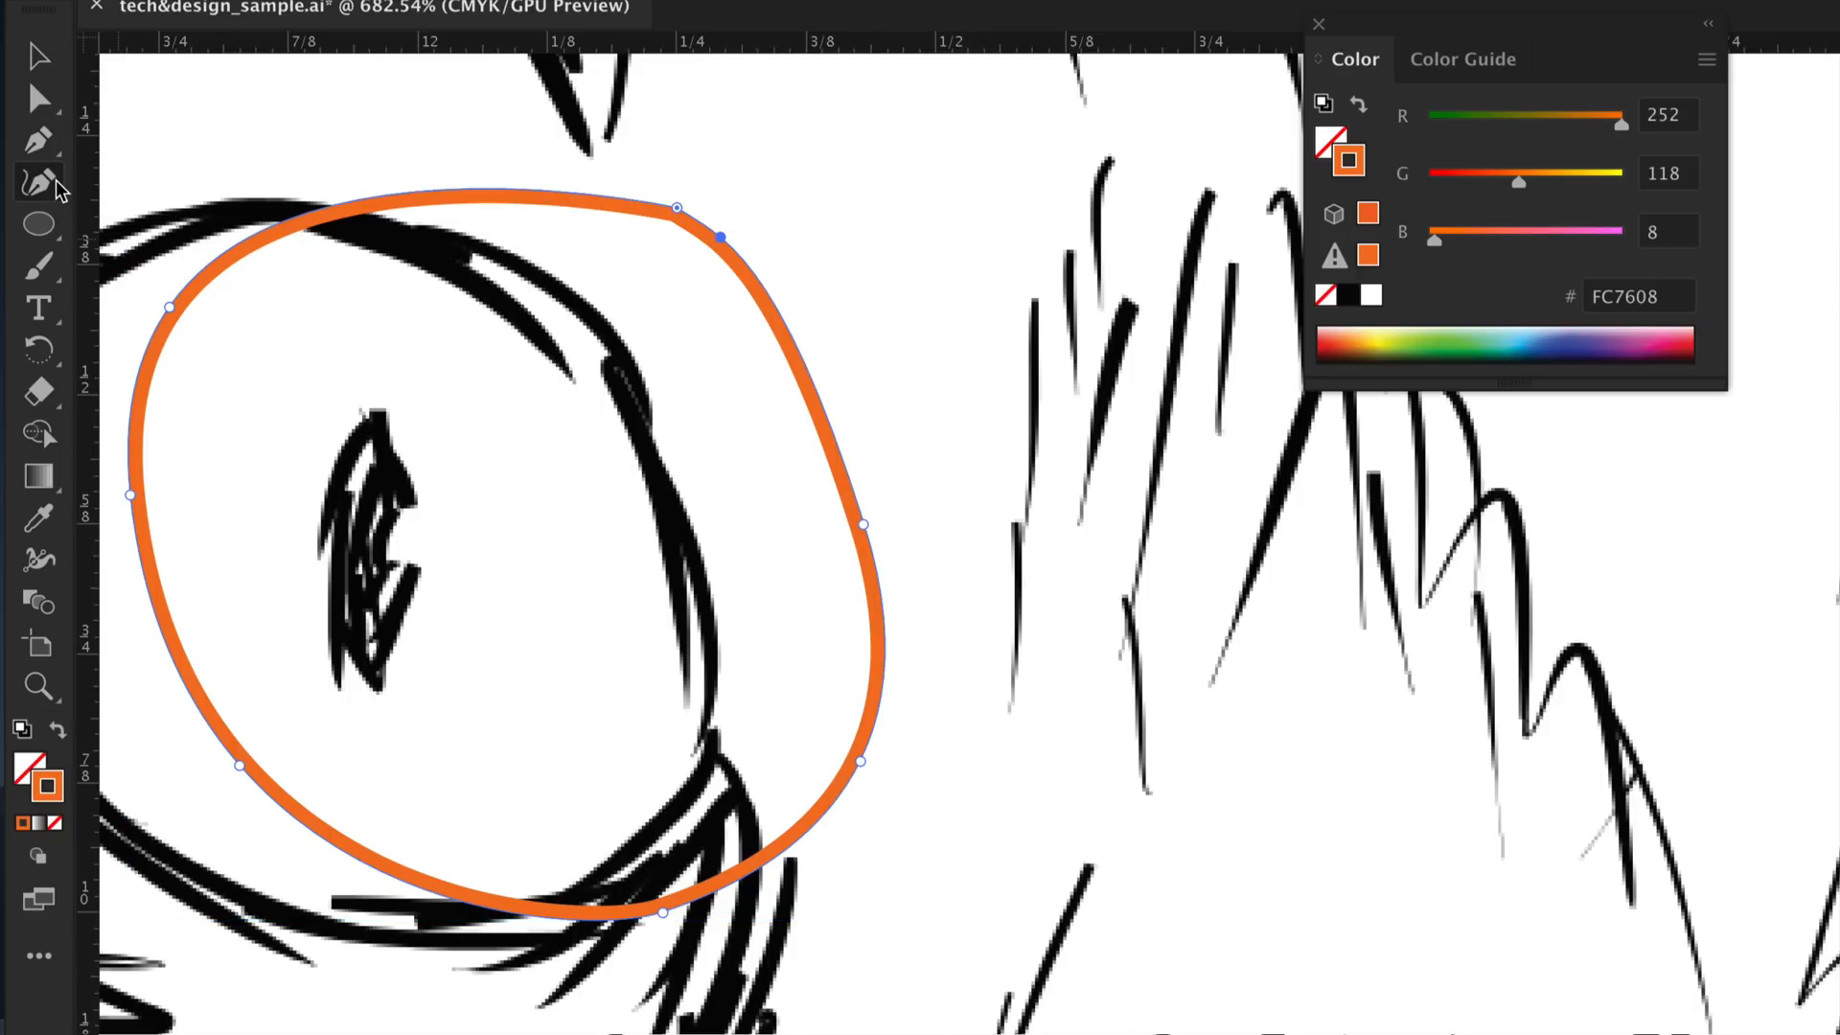
left_click(680, 213)
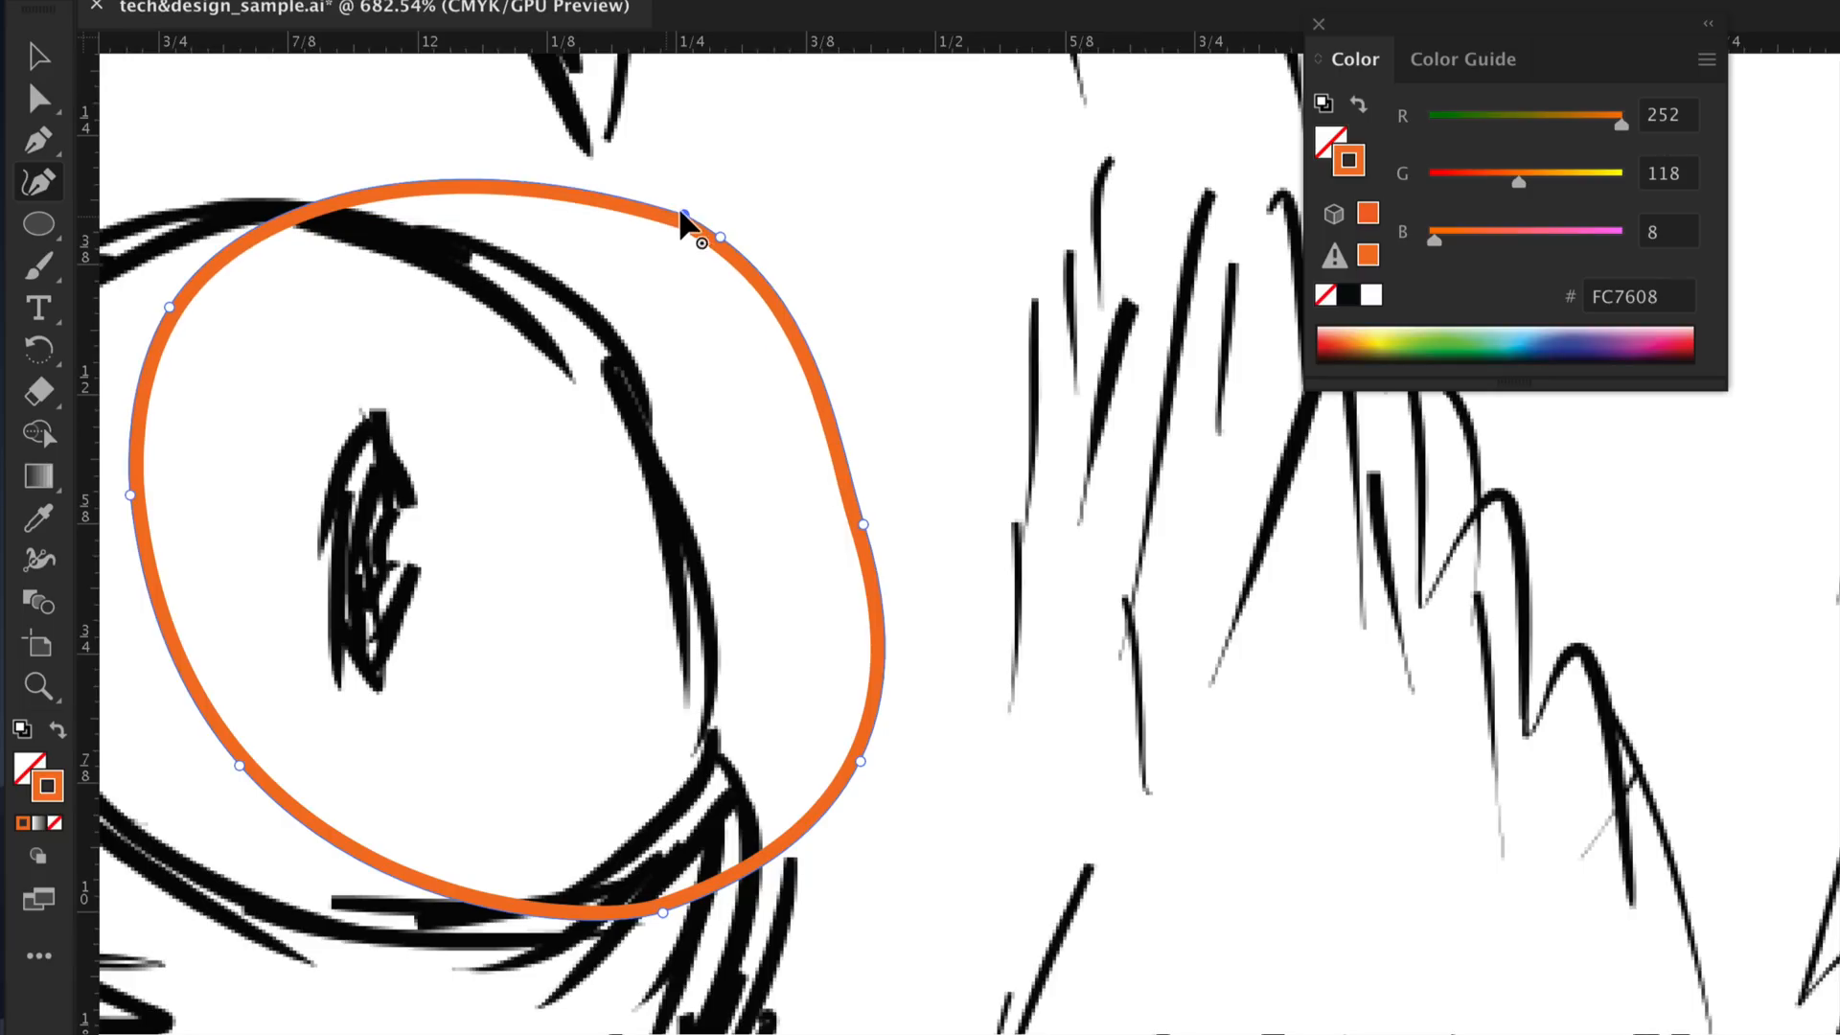
left_click_drag(720, 237, 670, 230)
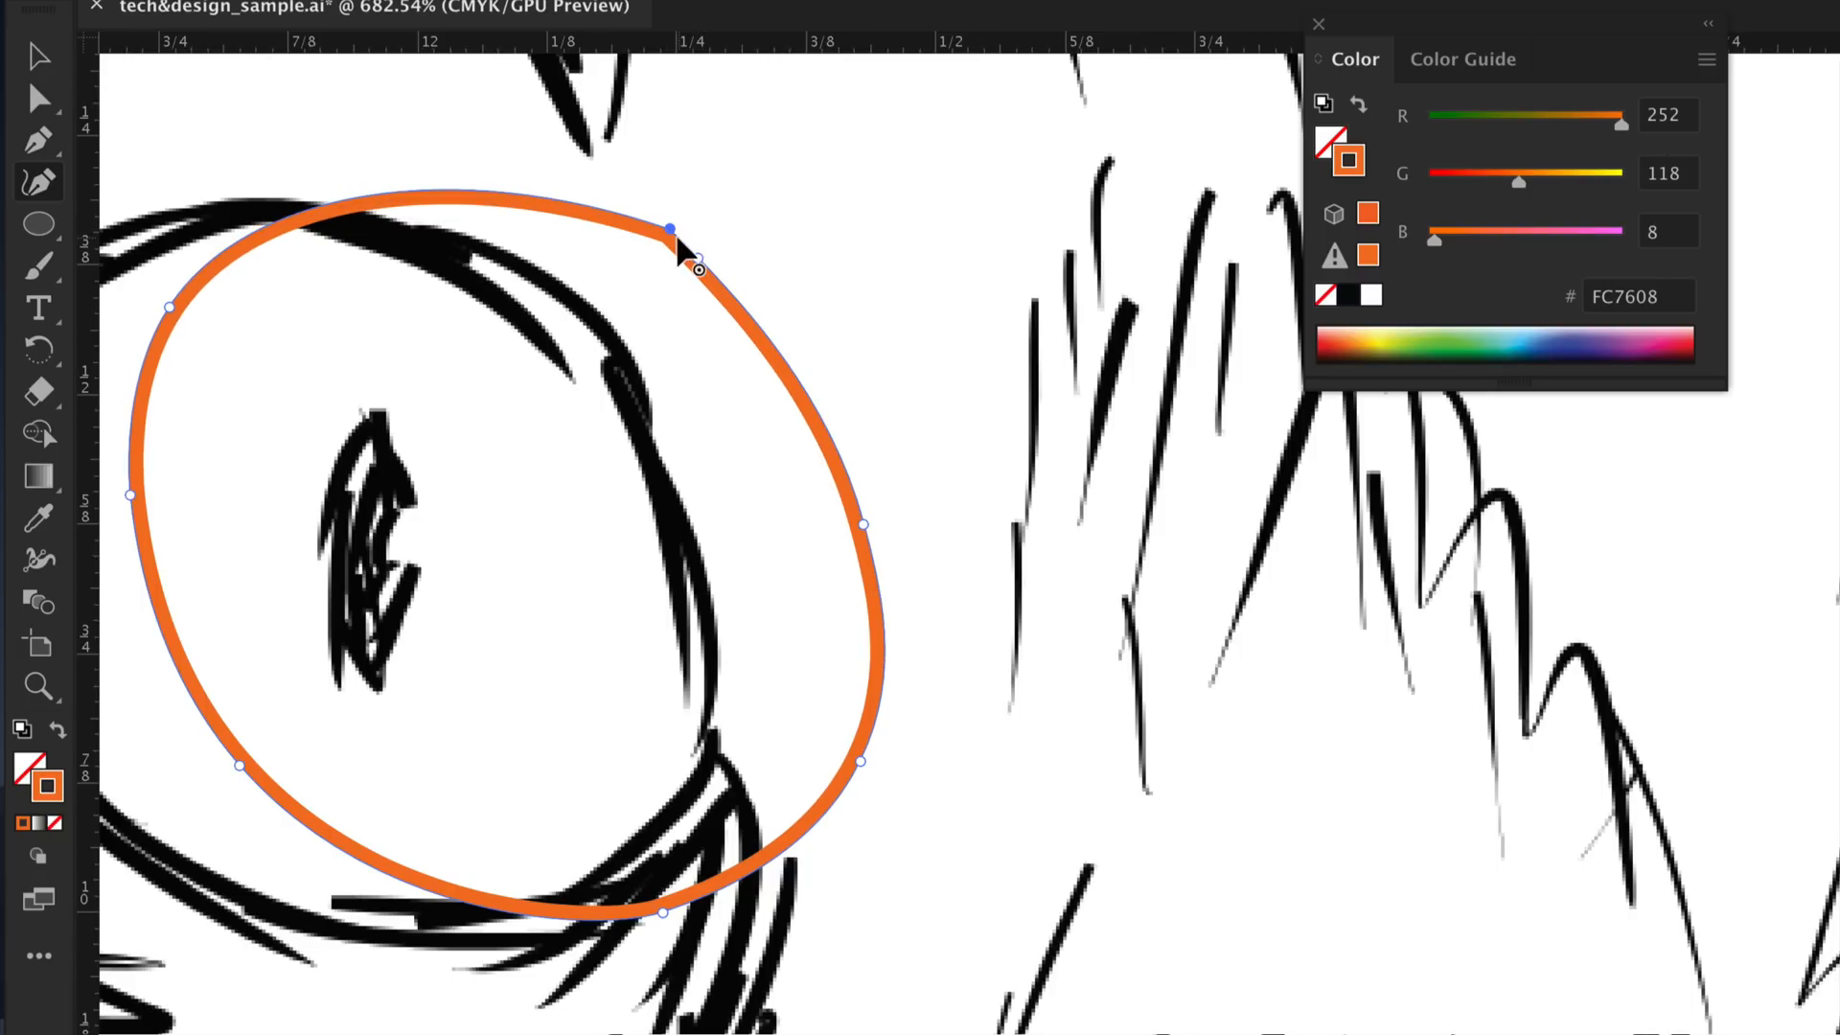
left_click(714, 244)
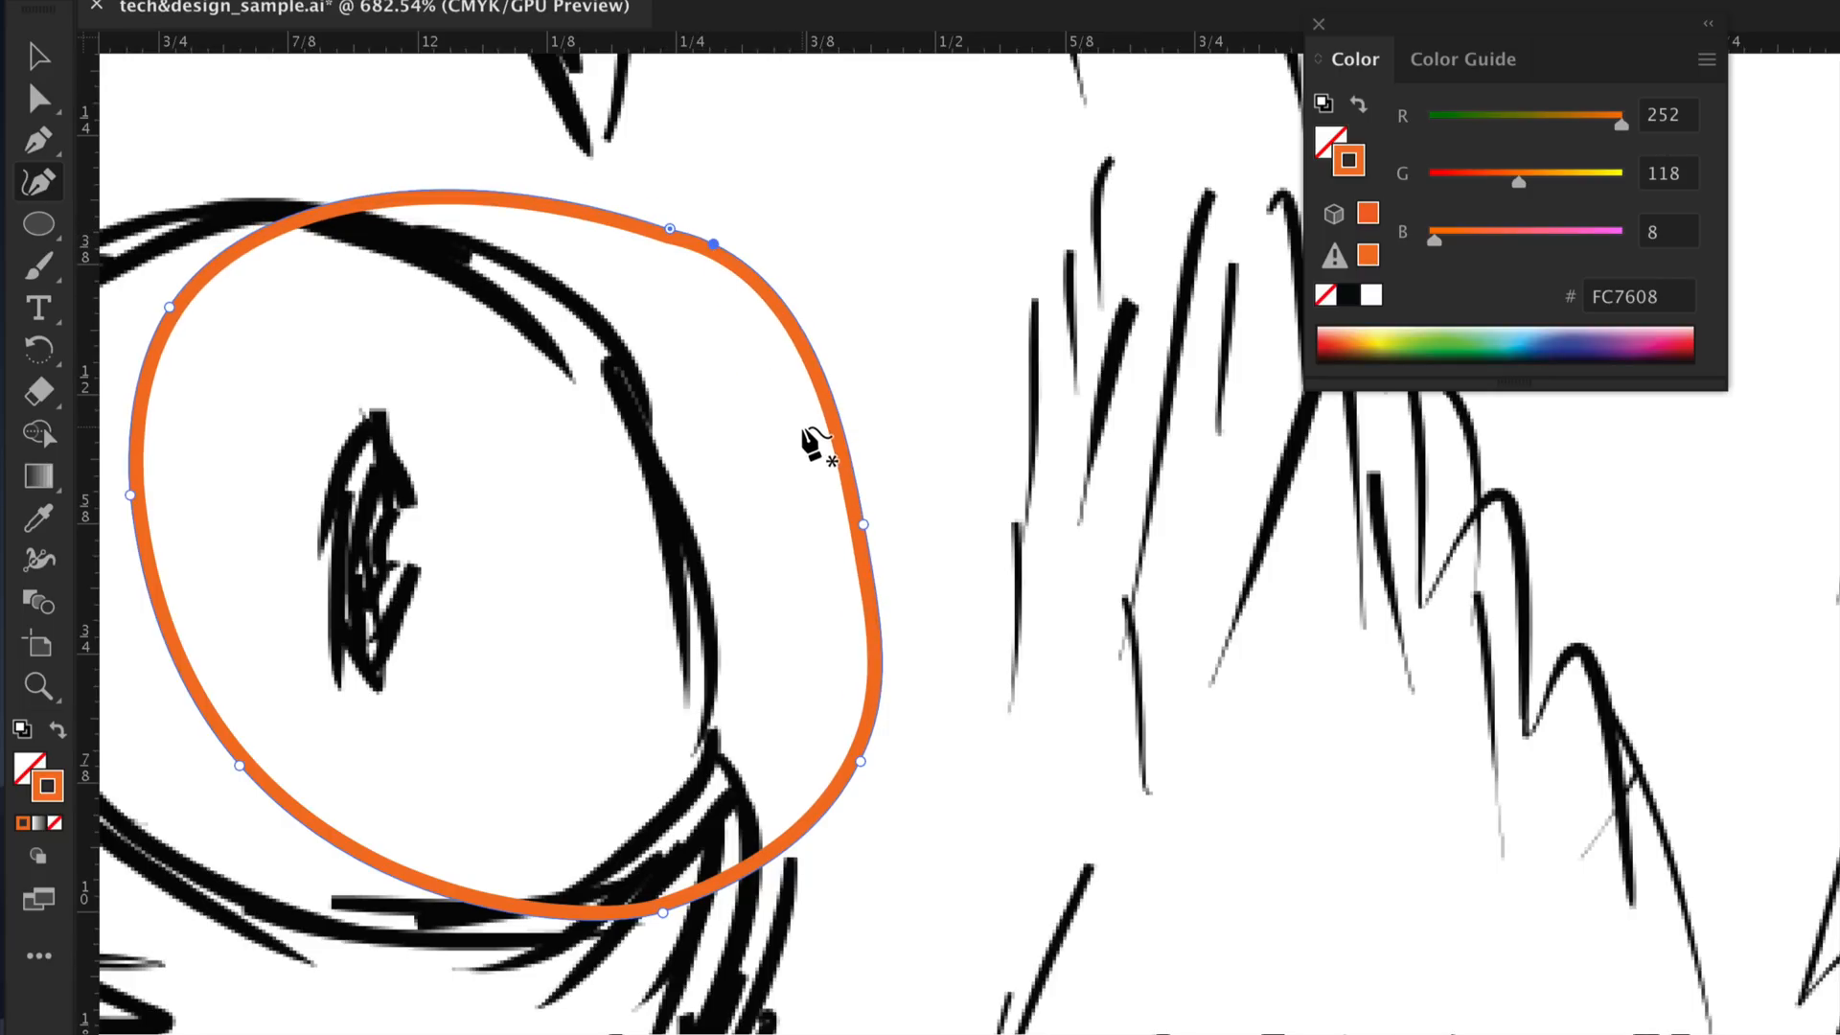
left_click_drag(863, 524, 871, 531)
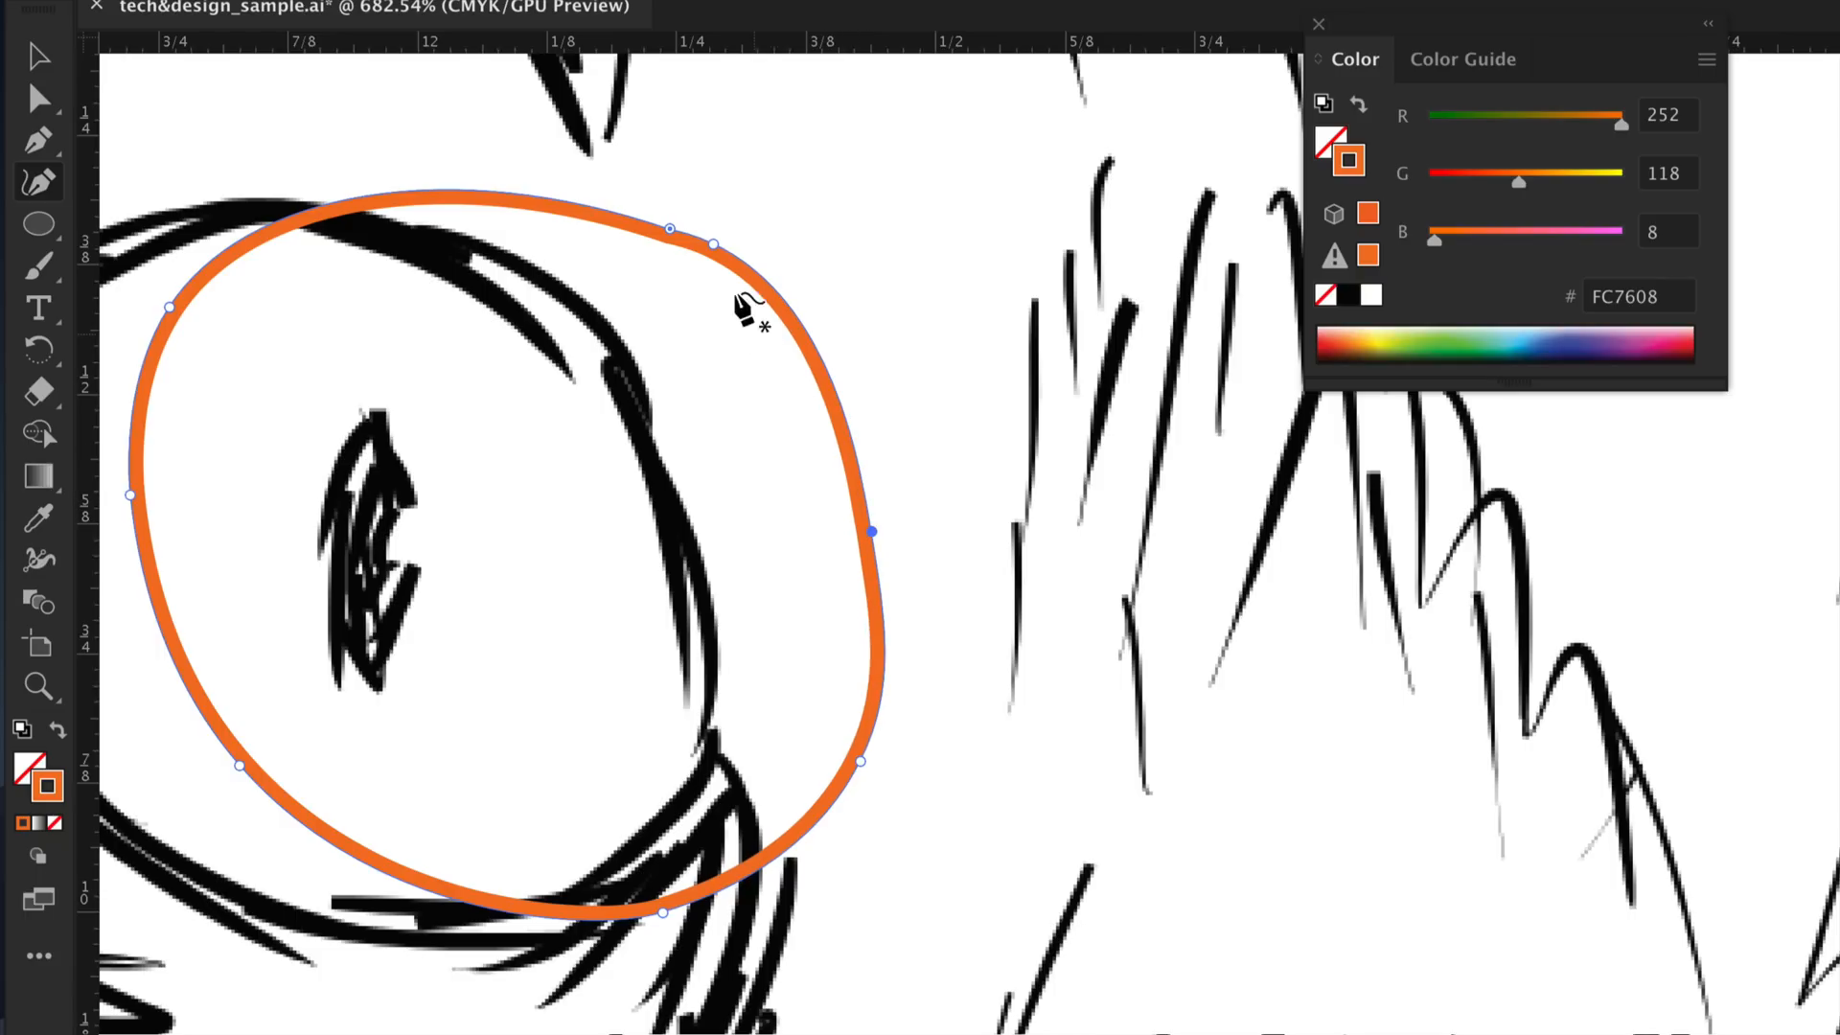
left_click_drag(714, 244, 670, 200)
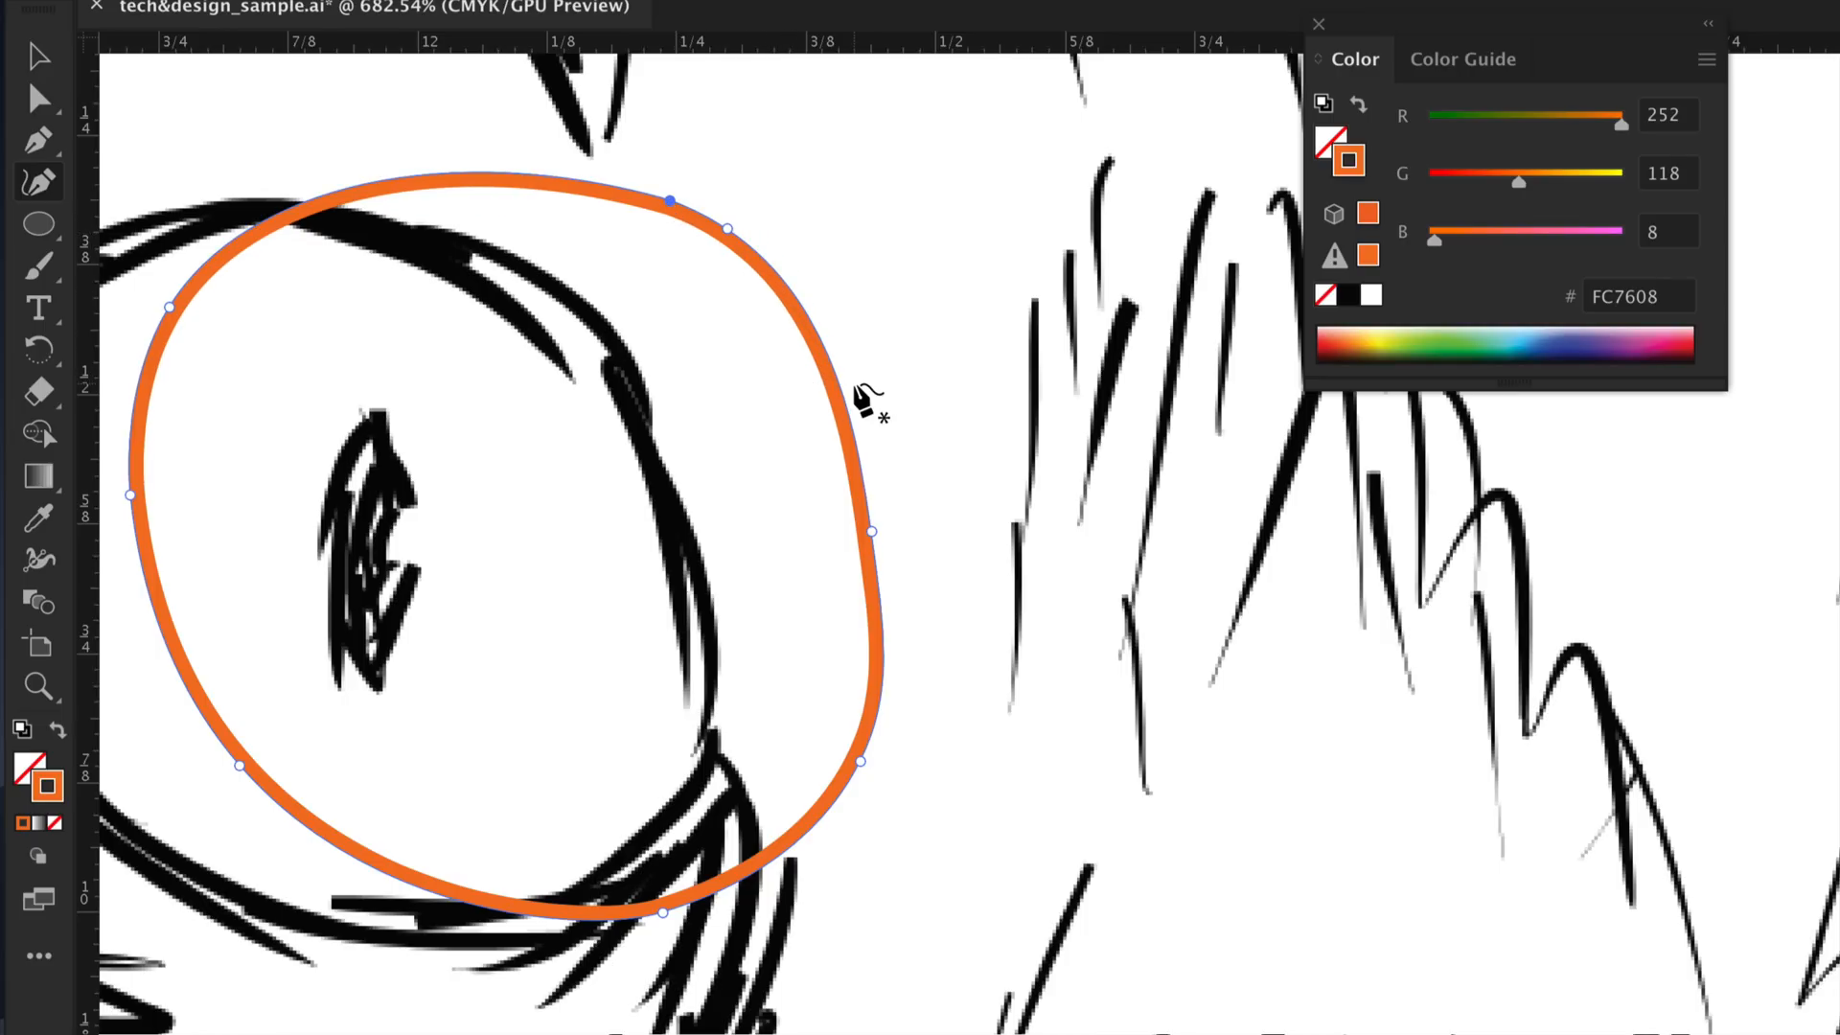
Step: Undo the anchor point edits and the last move of the orange outline
key("ctrl+z")
key("ctrl+z")
key("ctrl+z")
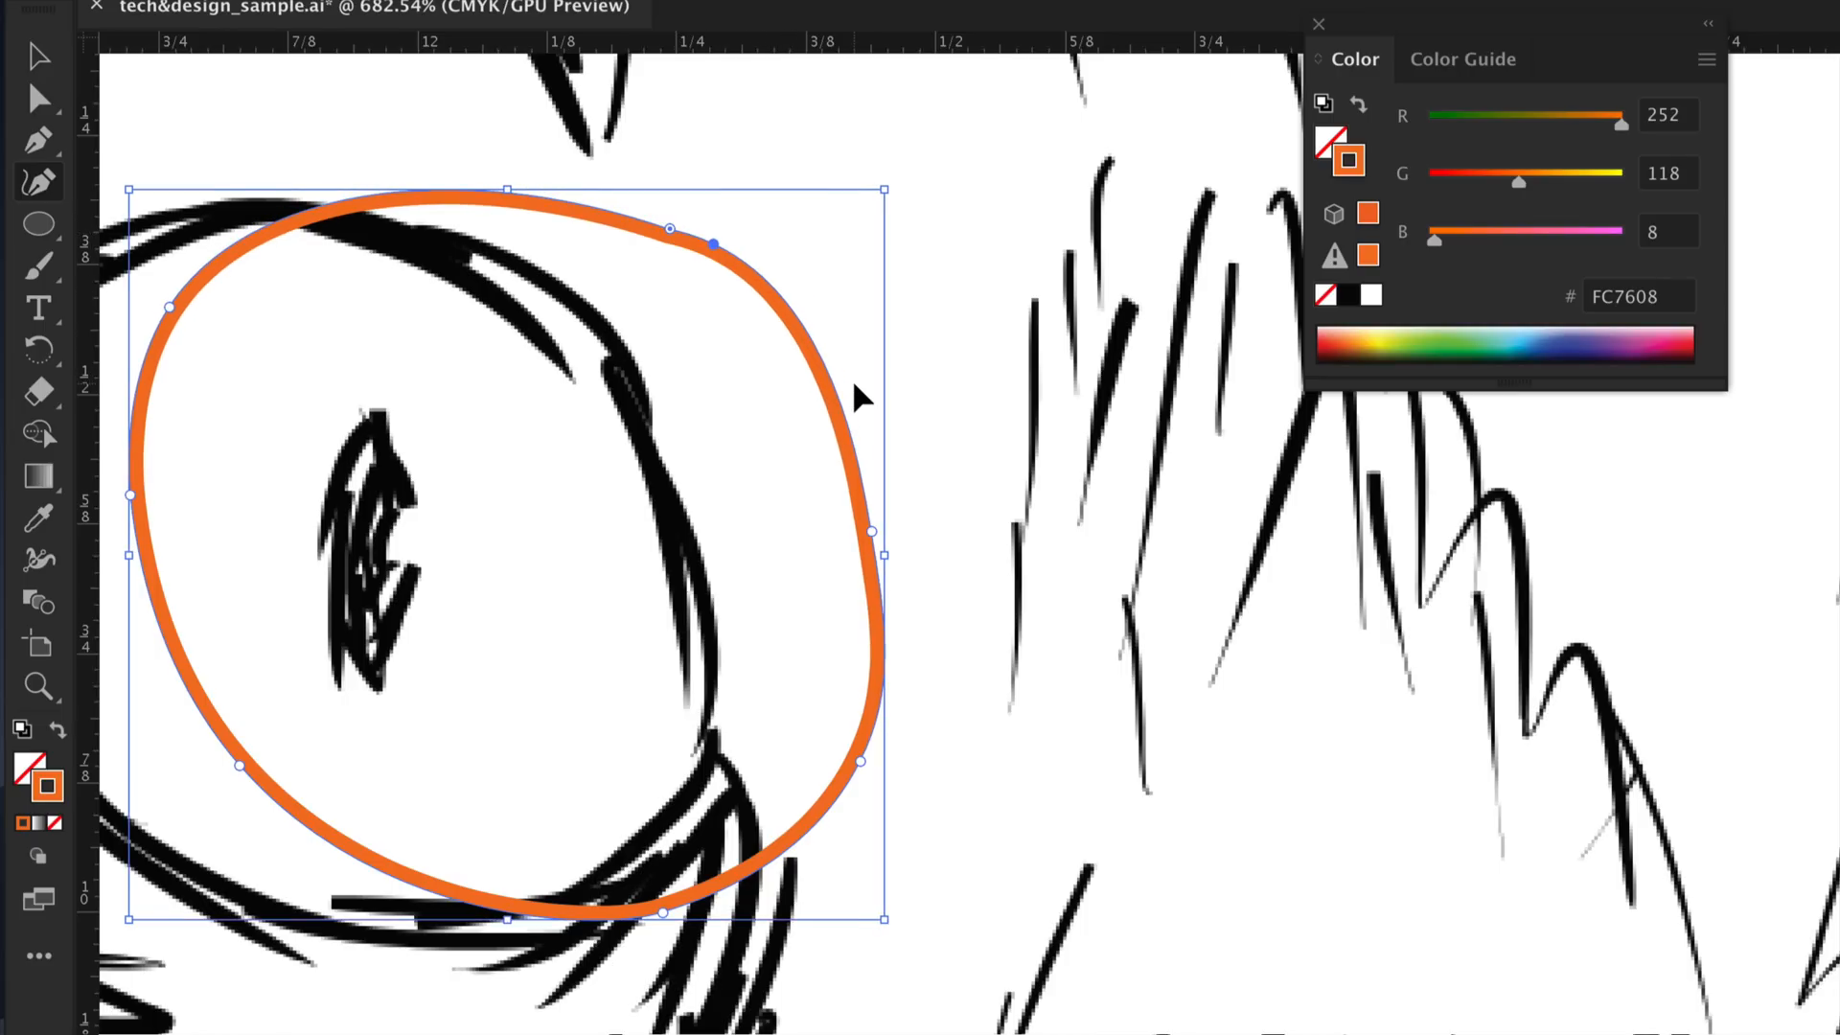
key("ctrl+z")
key("ctrl+z")
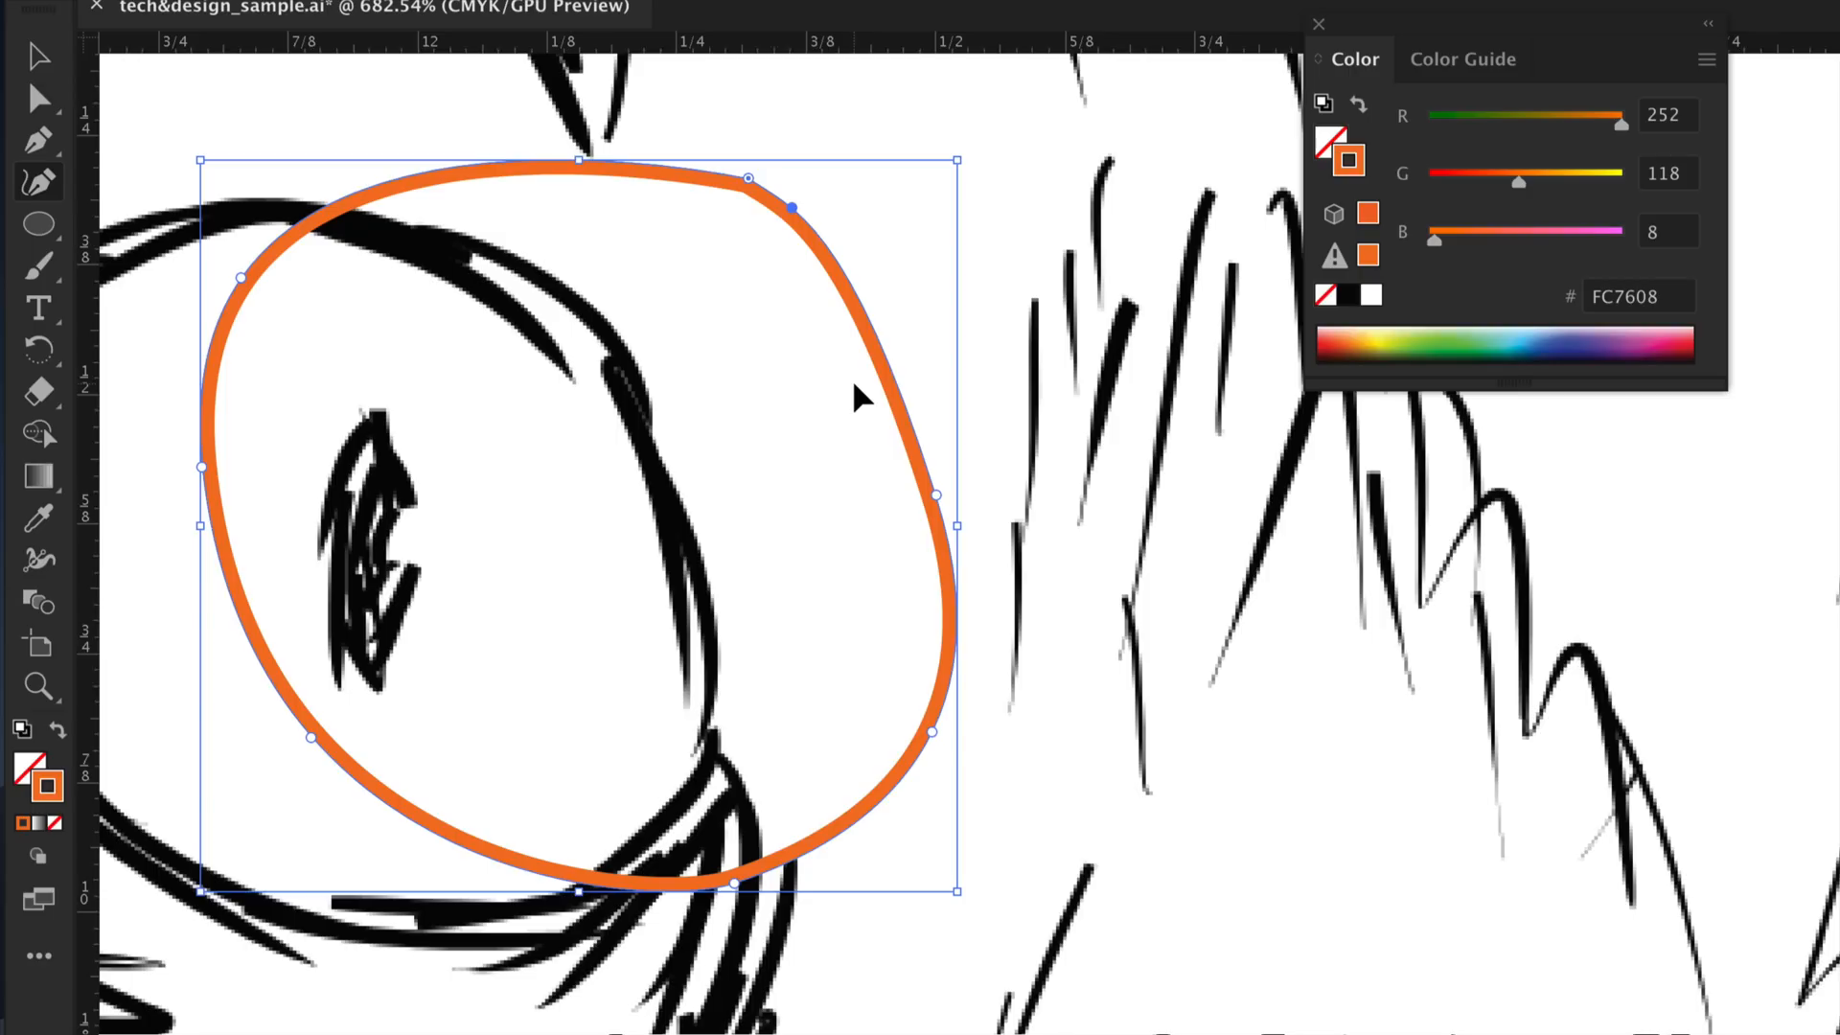
Step: Start the Simplify command on the orange outline's path and turn off the Straight Lines option
left_click(38, 57)
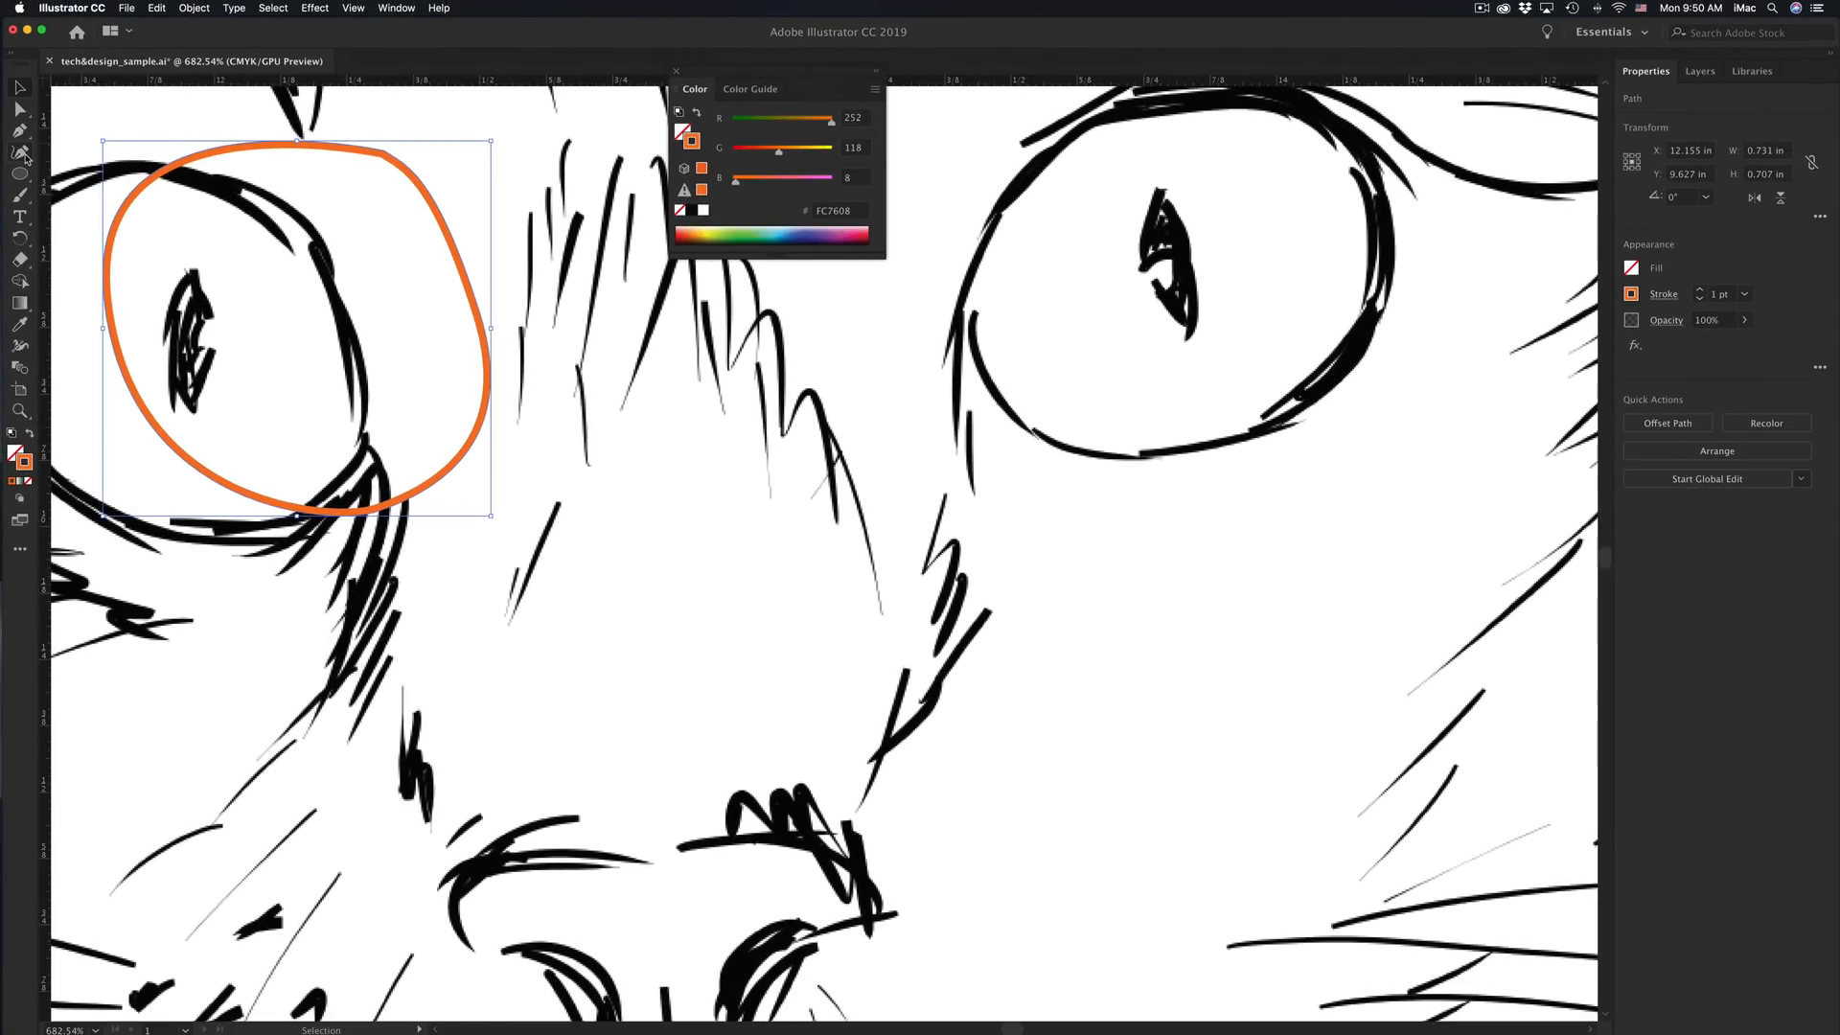
left_click(190, 8)
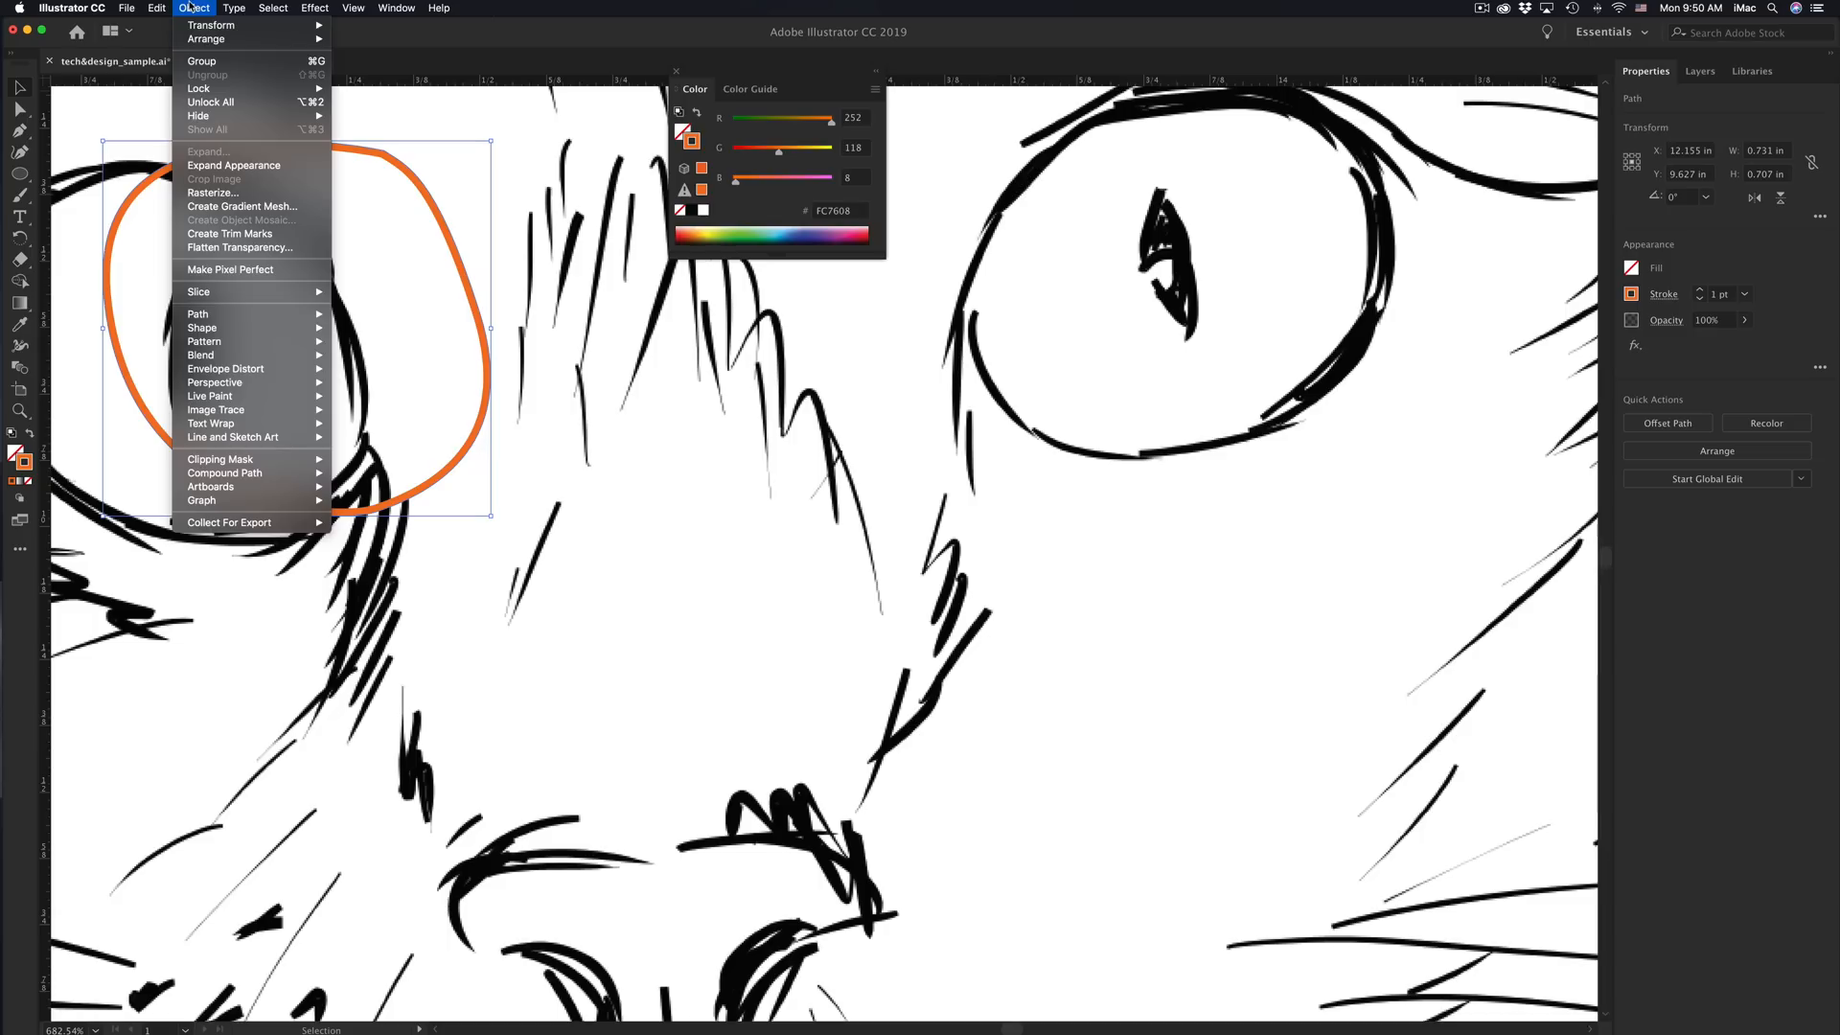
mouse_move(237, 319)
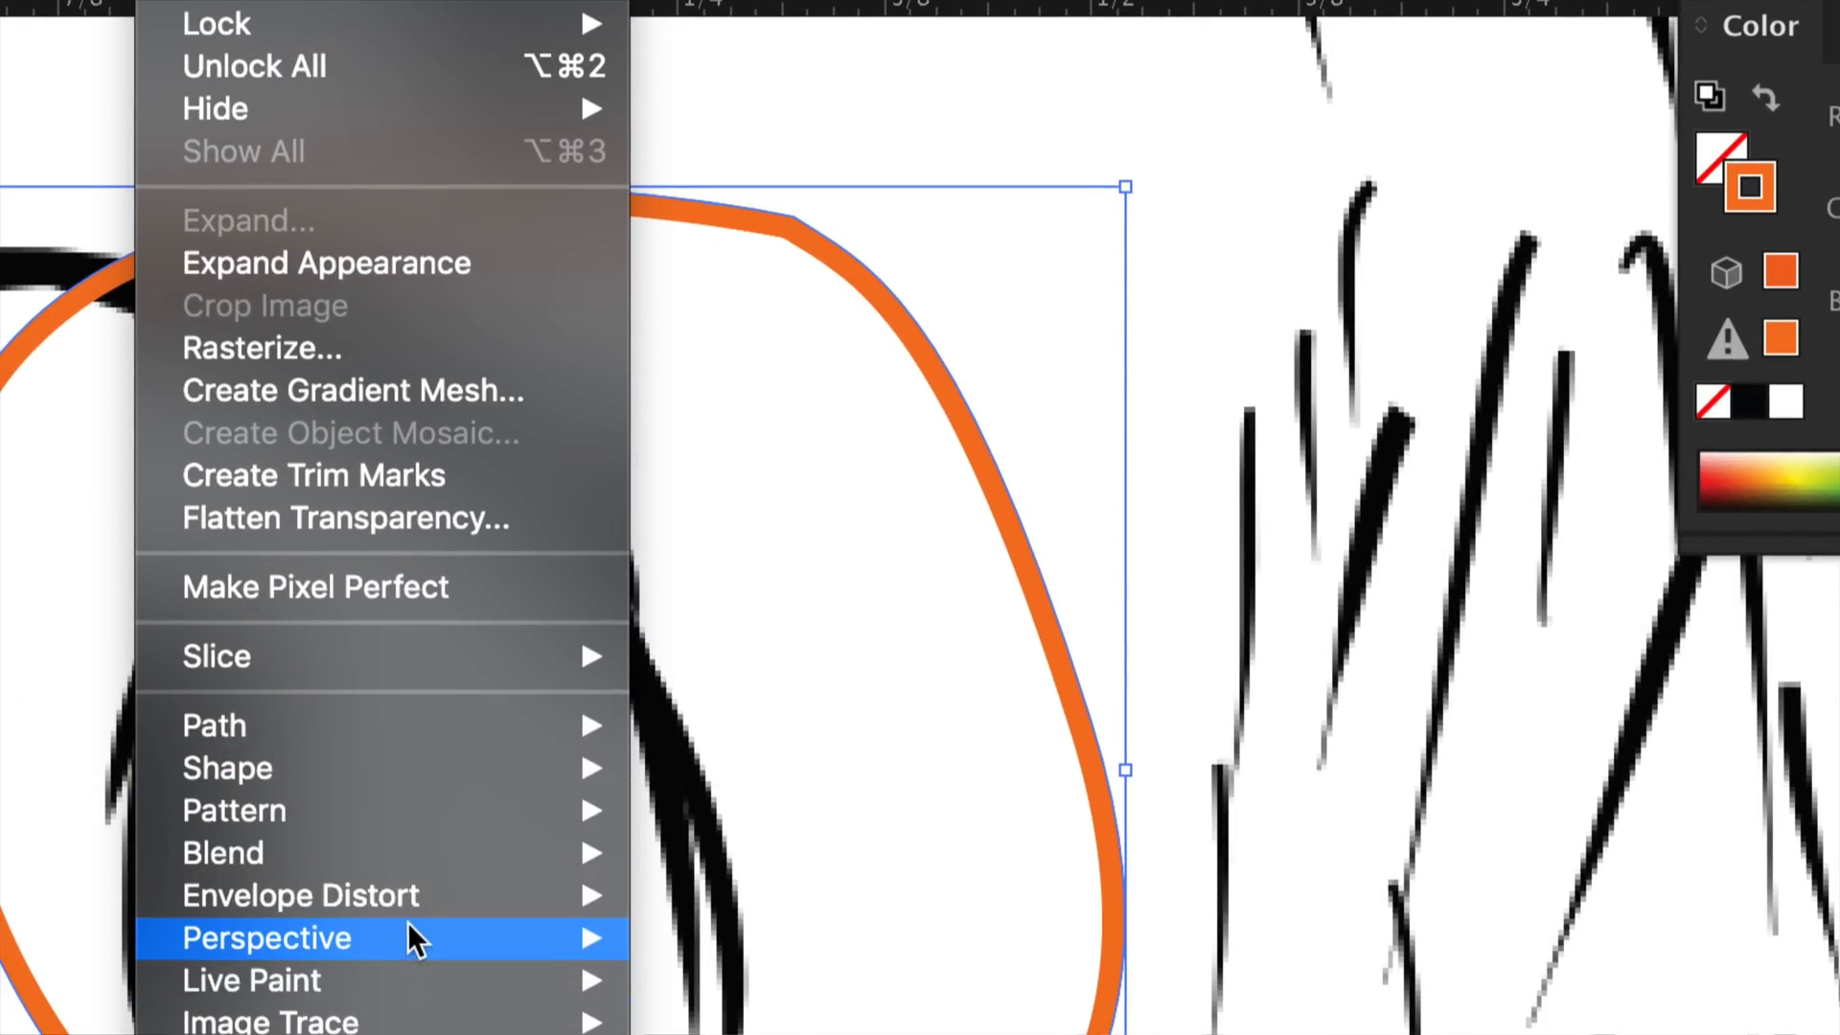
mouse_move(428, 743)
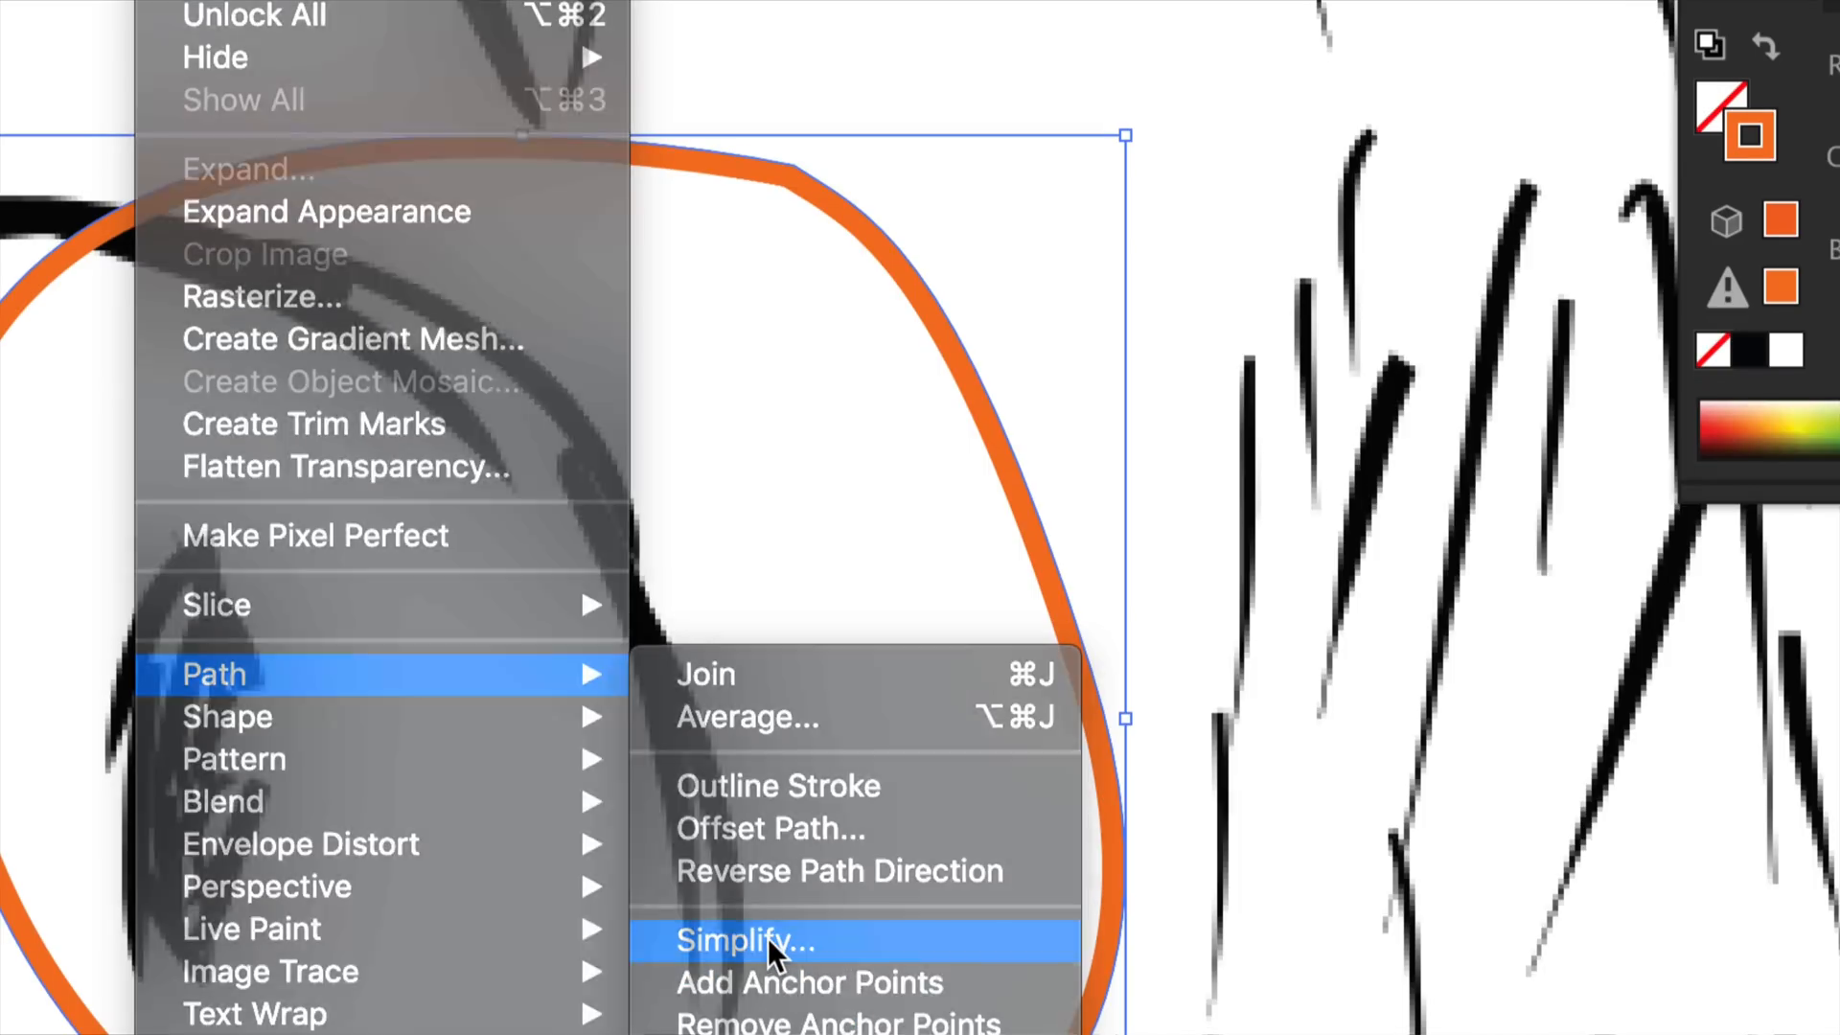
left_click(774, 937)
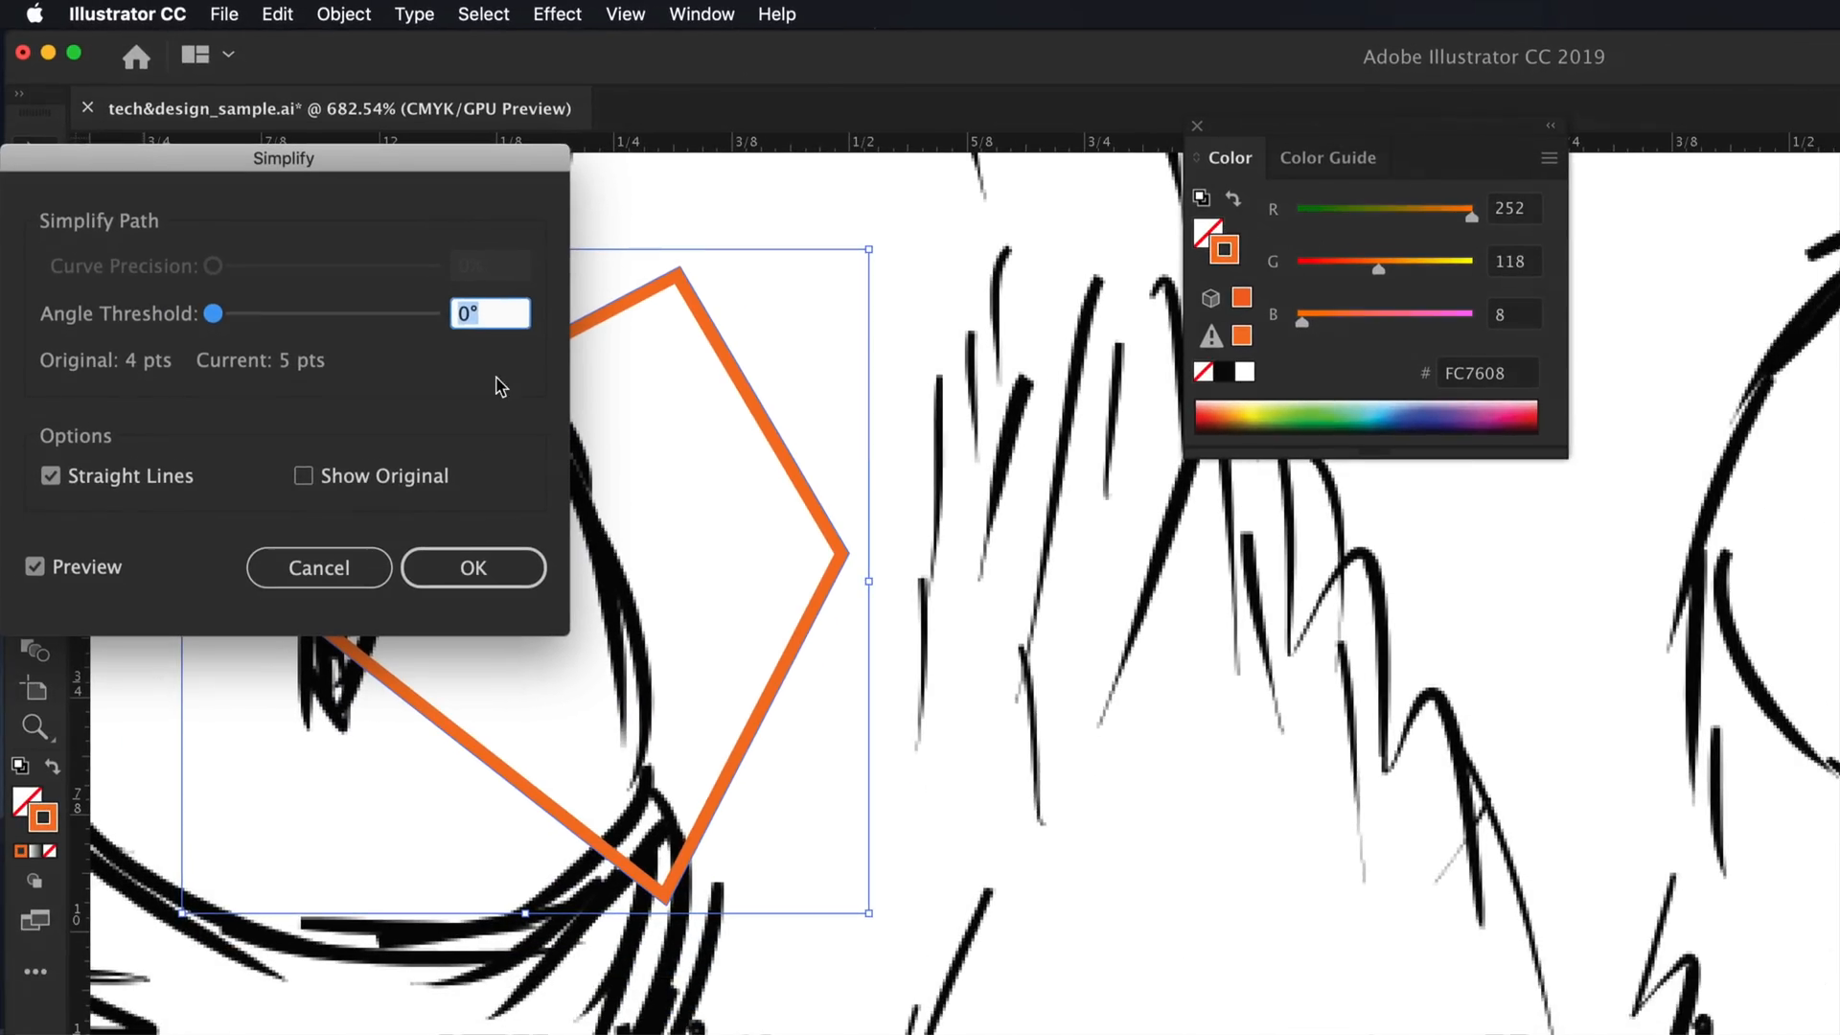
left_click_drag(291, 185, 784, 178)
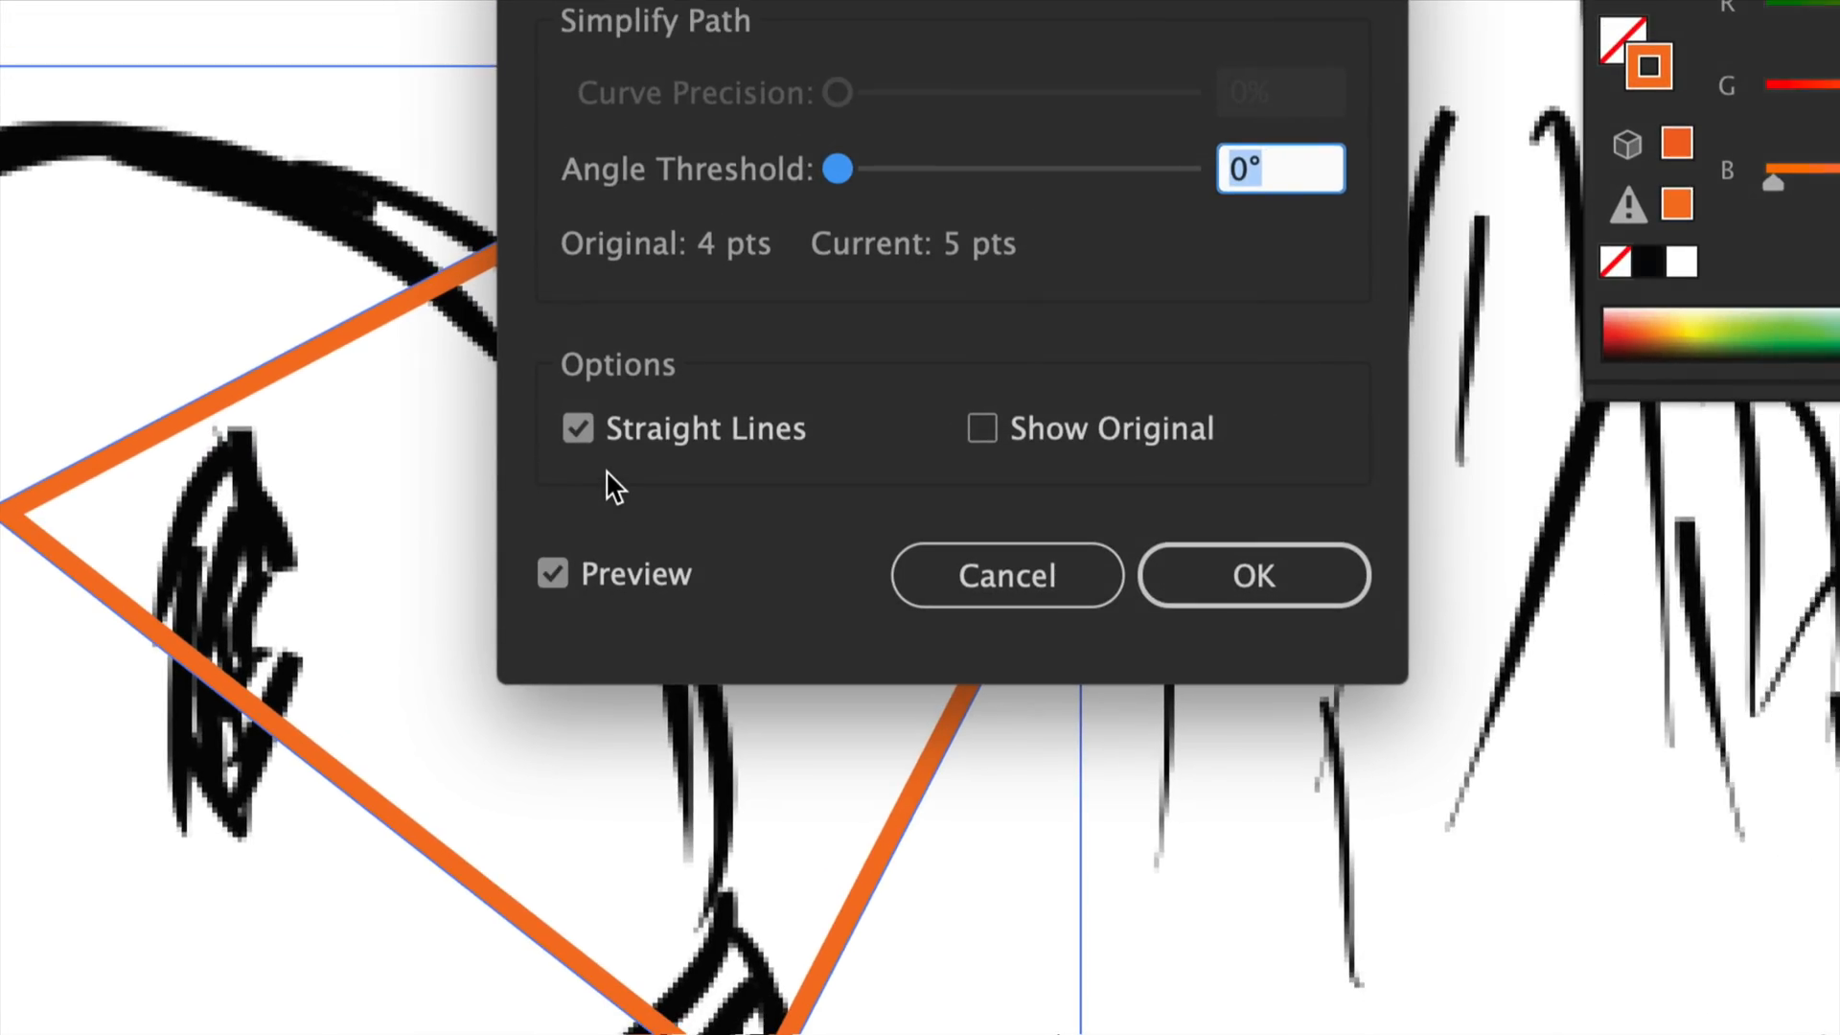
left_click(578, 429)
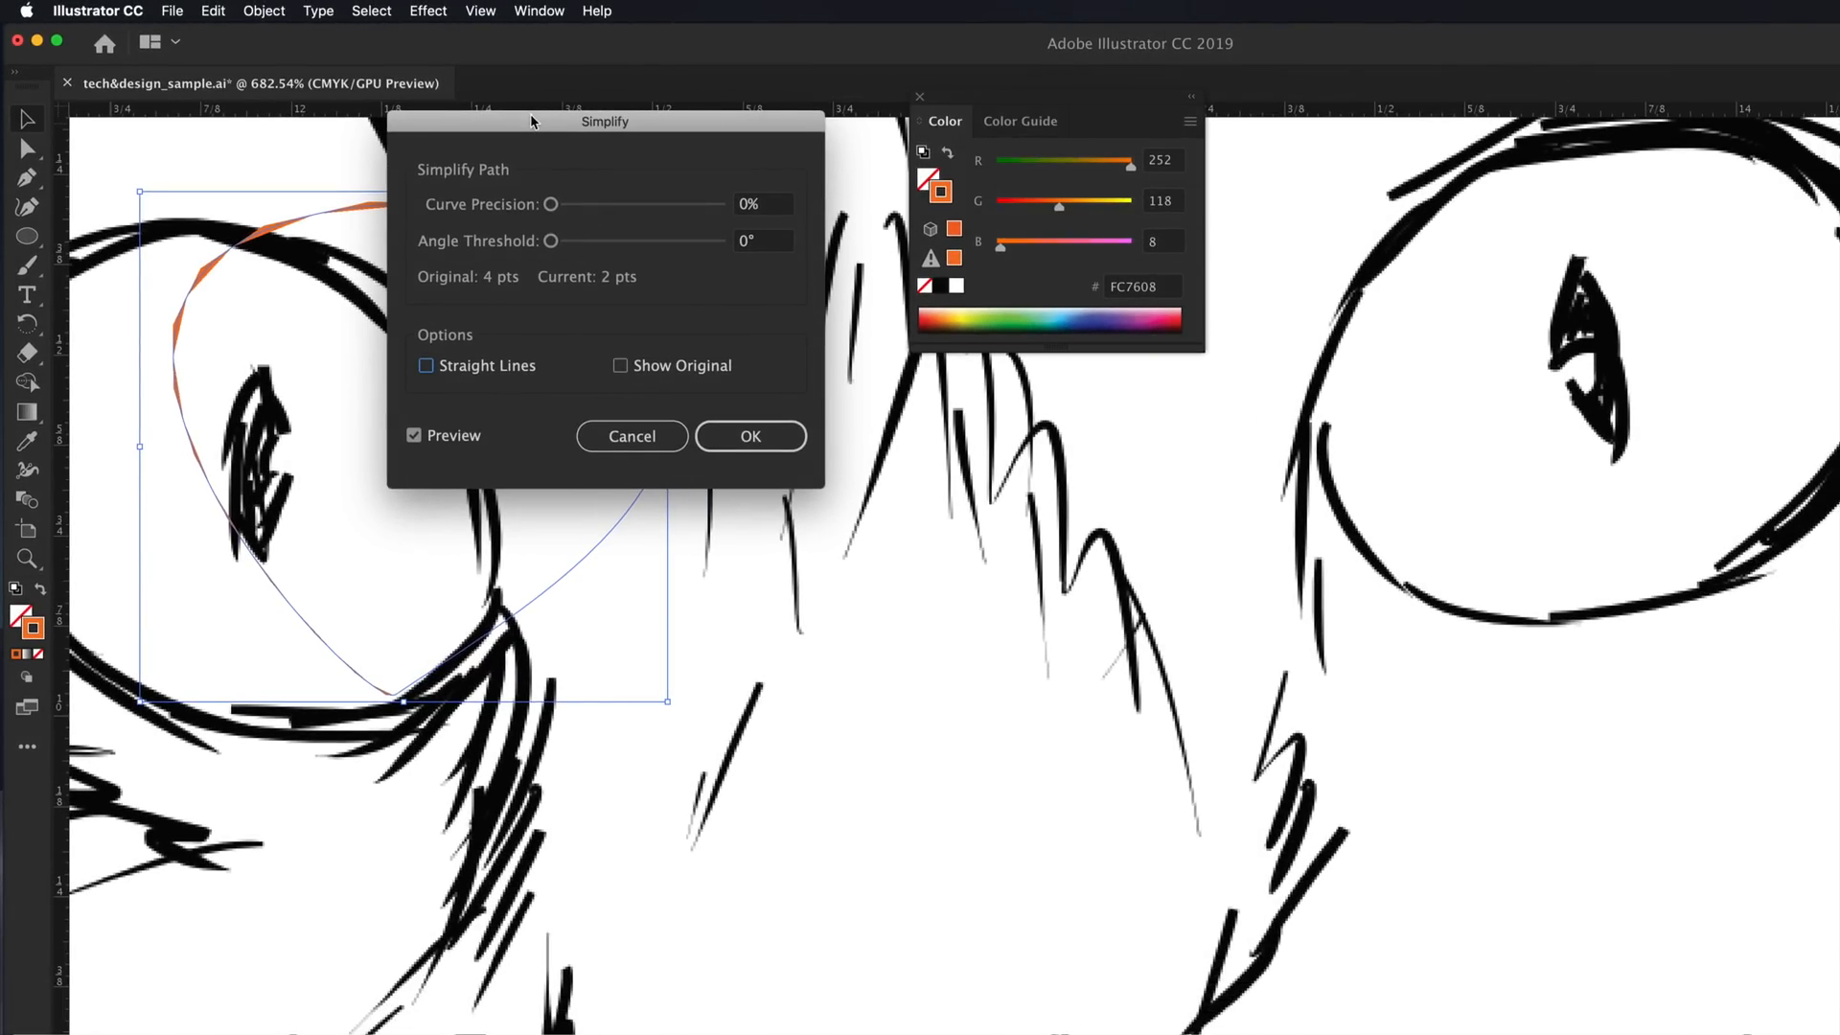
Step: Set the simplification's curve precision to 93% and its angle threshold to 71°
left_click_drag(531, 121, 820, 288)
left_click_drag(843, 368, 957, 368)
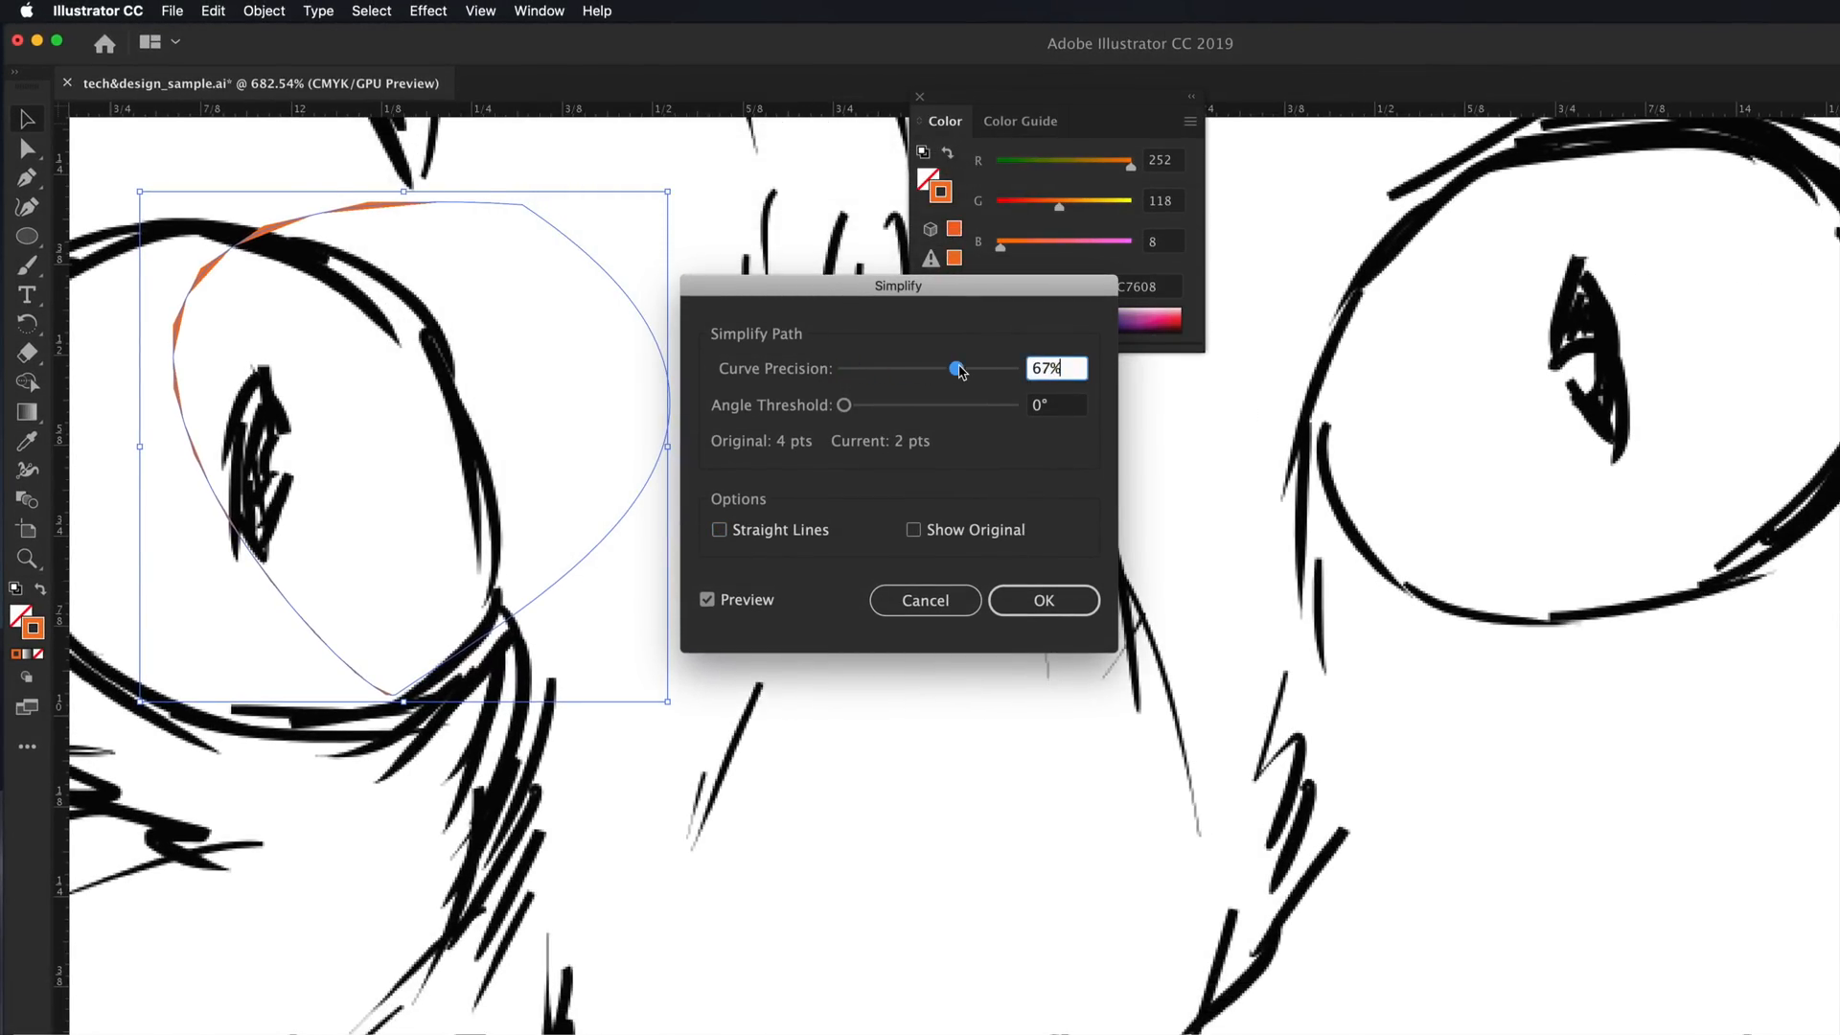
left_click_drag(844, 405, 1000, 375)
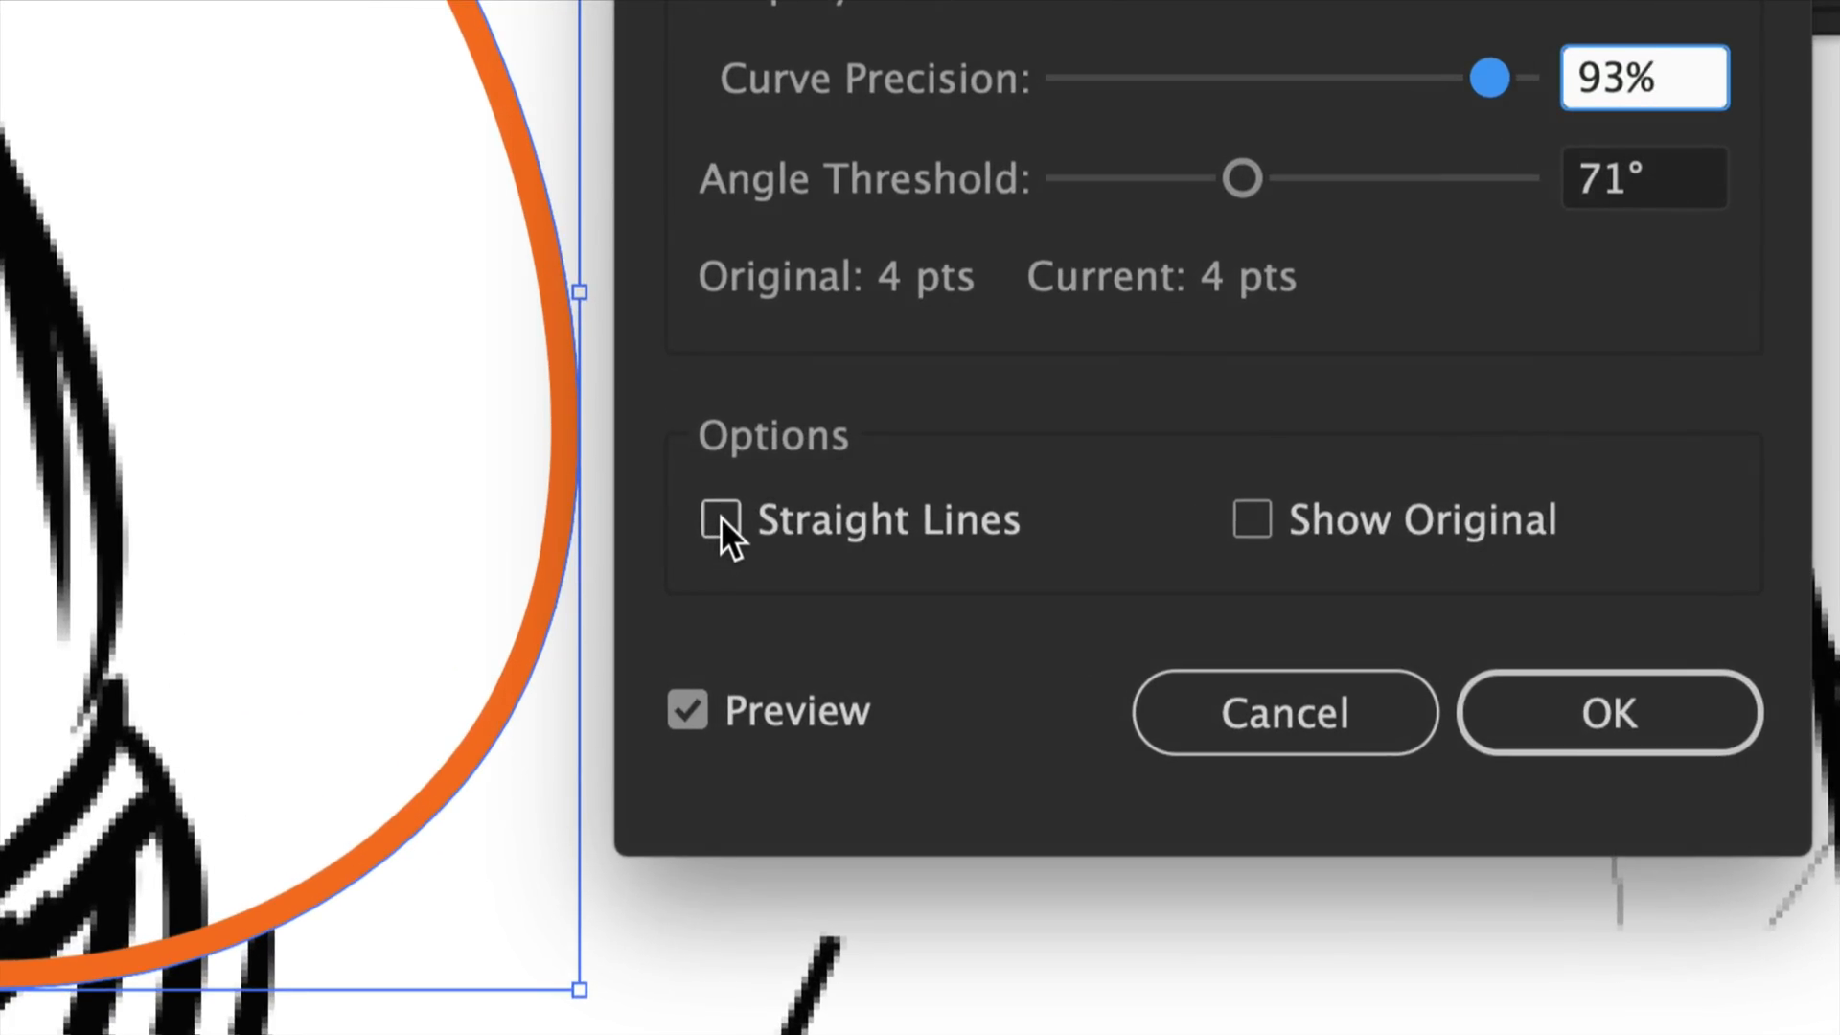
Step: Turn on the Straight Lines option for the simplification, keeping the preview in view
left_click(719, 532)
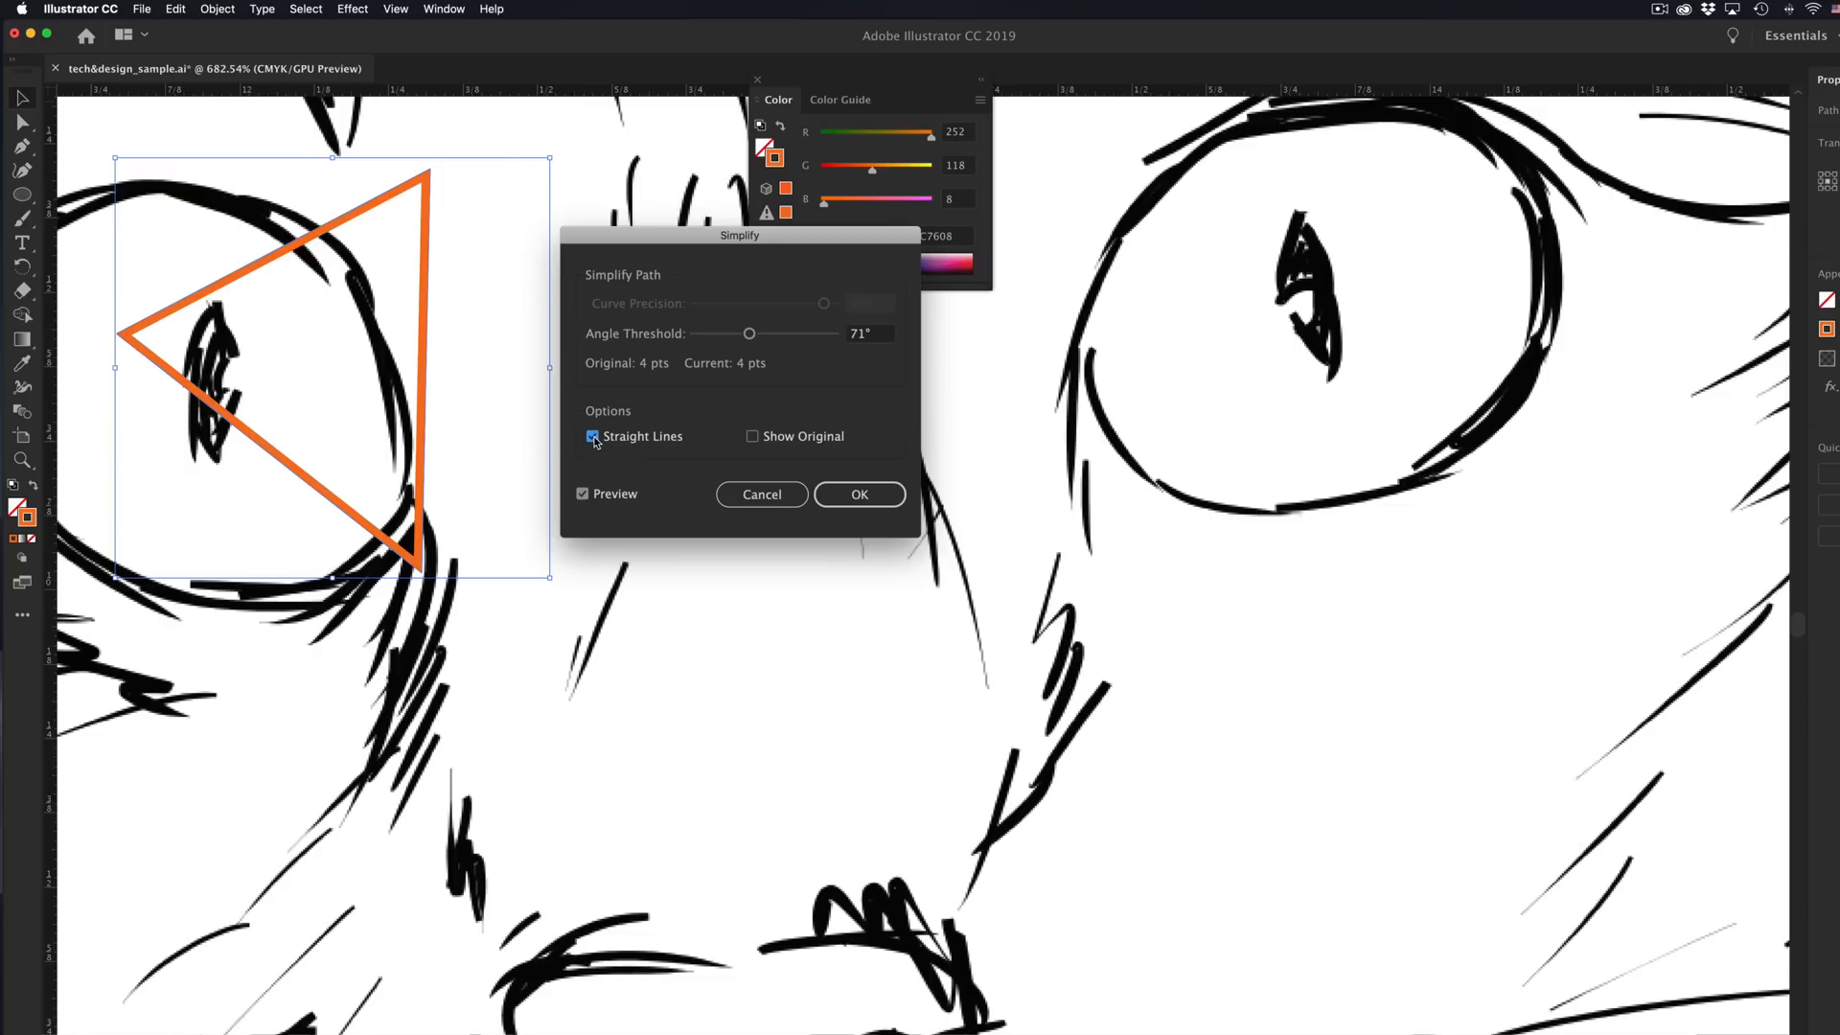
left_click_drag(721, 238, 688, 269)
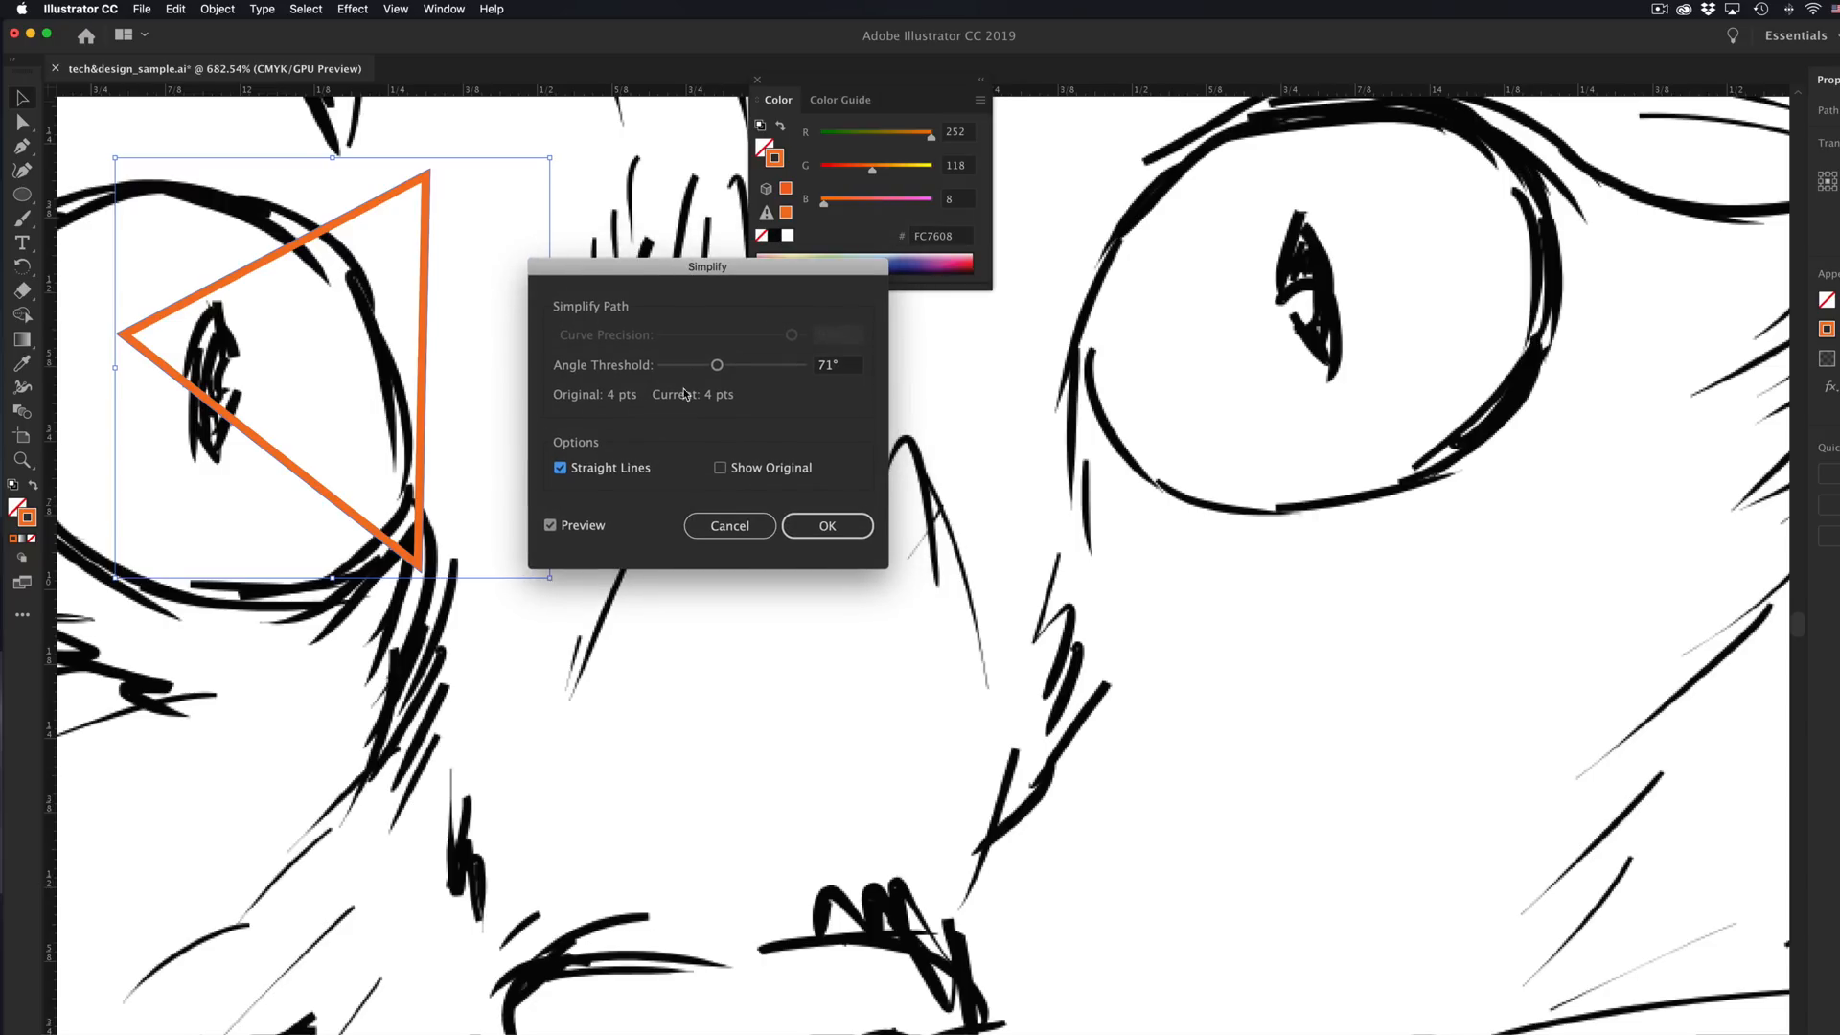
Step: Apply the simplification without straight lines and set the orange outline's stroke weight to 5 pt
left_click(562, 469)
left_click(827, 528)
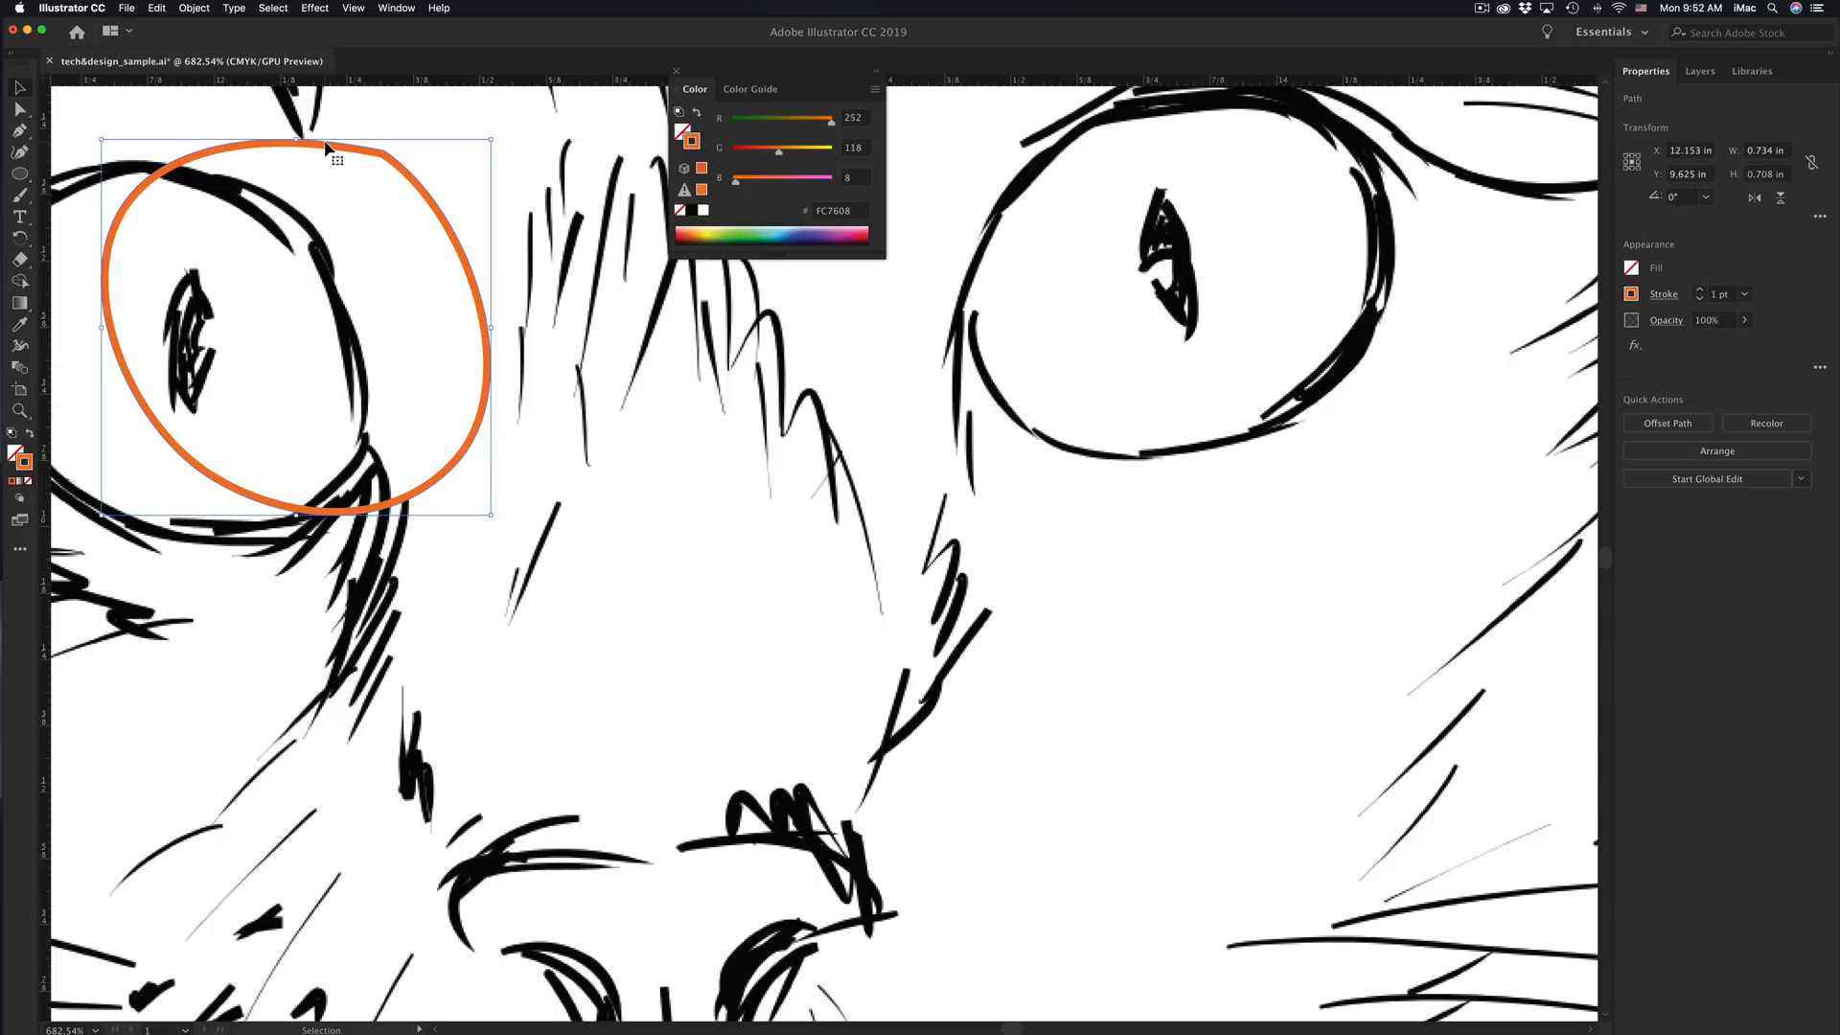
left_click(1701, 292)
left_click(1701, 291)
left_click(1701, 291)
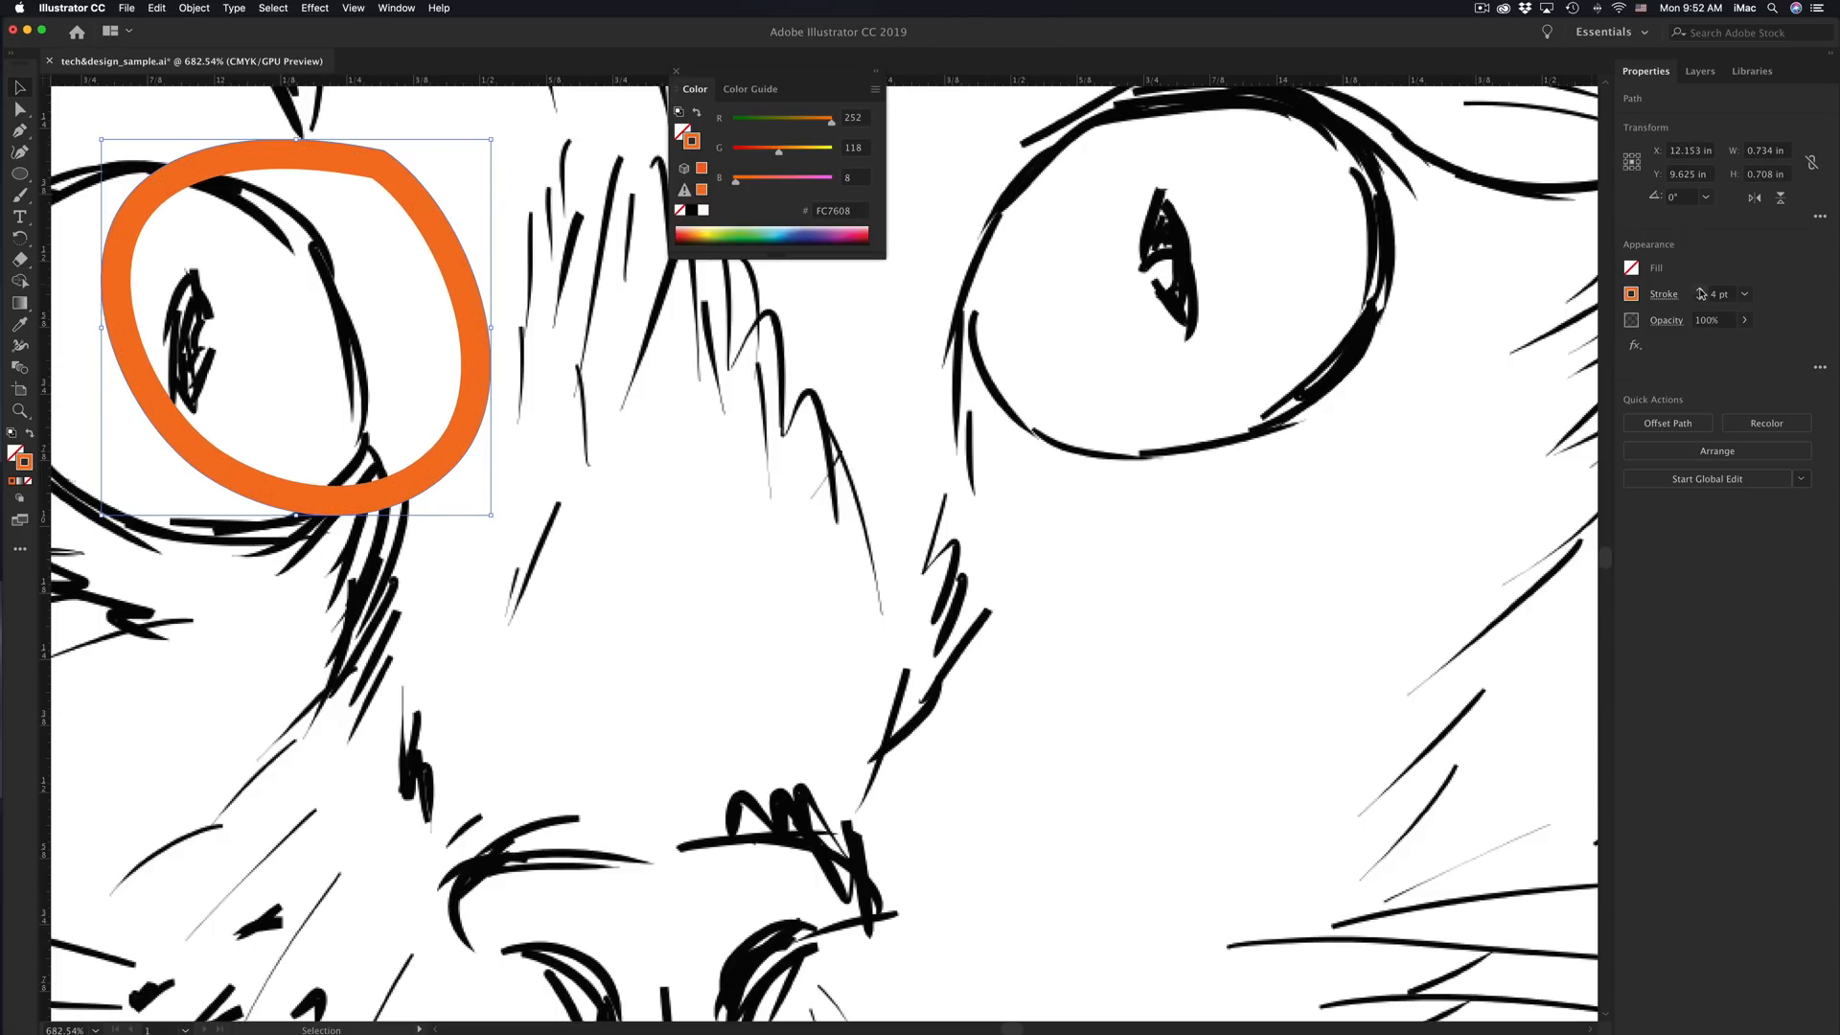
left_click(1701, 291)
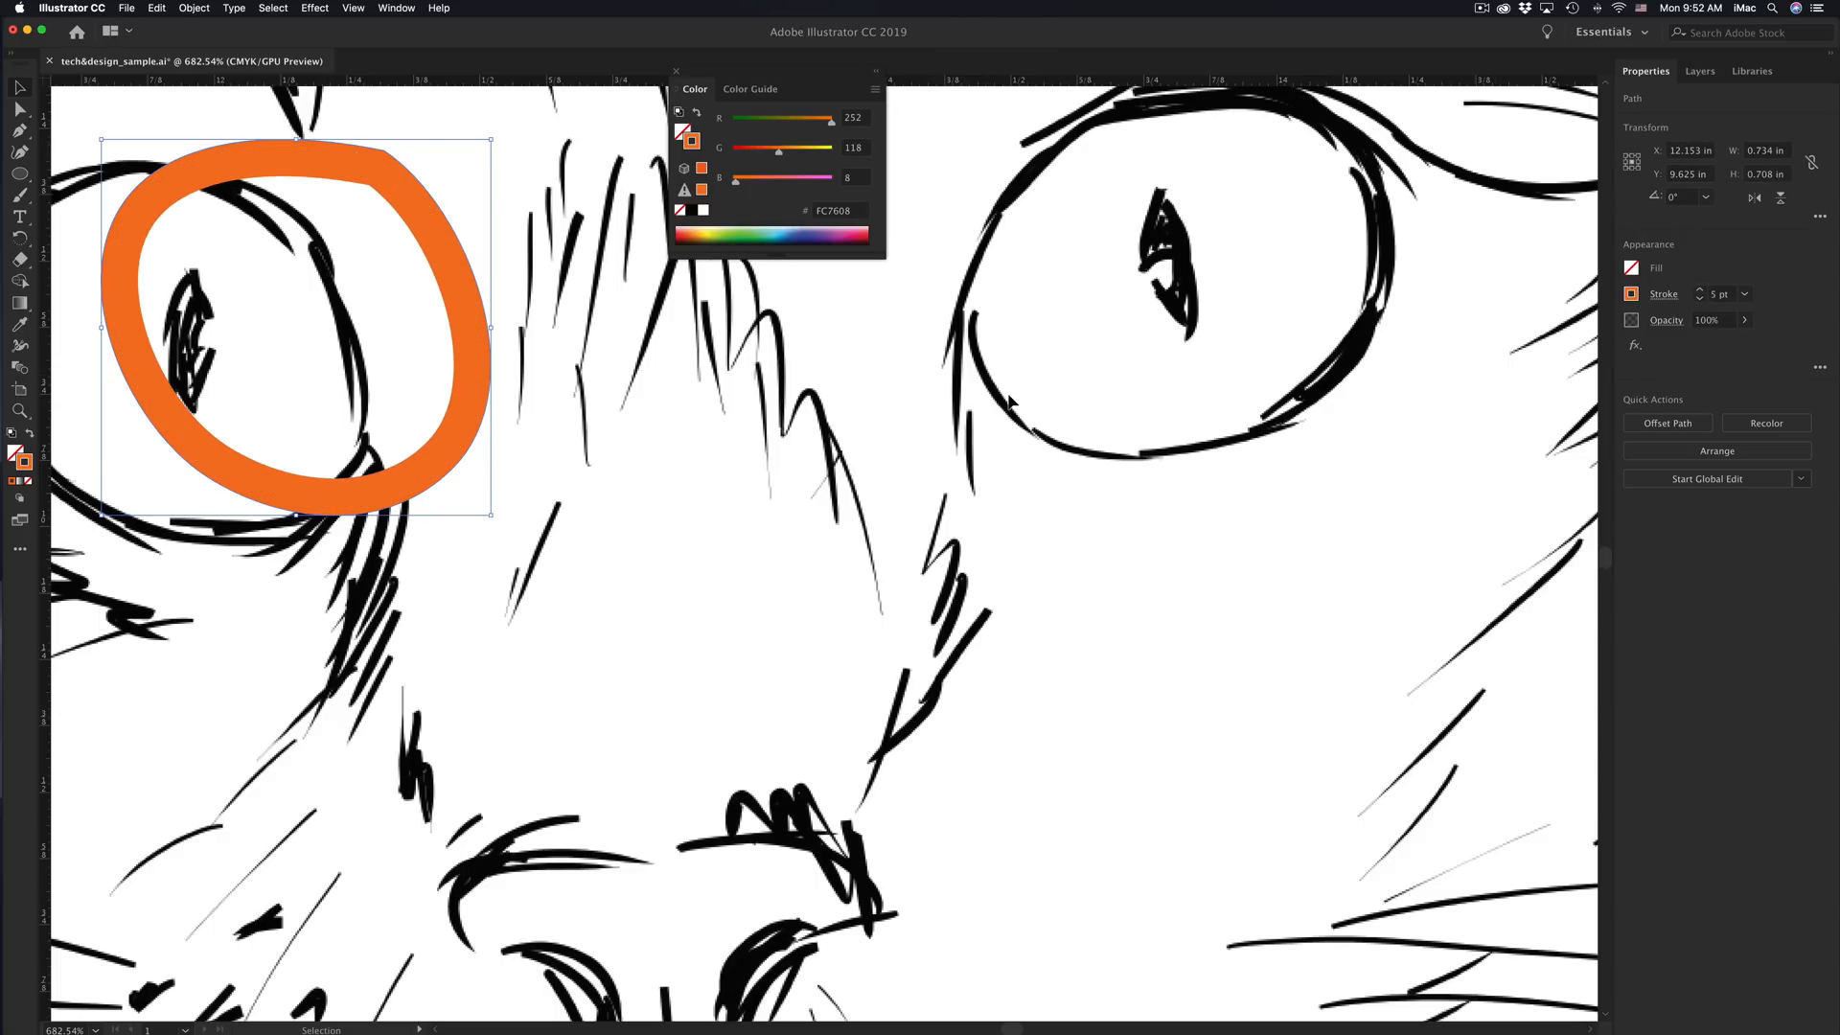
Step: Move the orange outline about 0.25 in right and 0.11 in down, off the left eye
left_click_drag(414, 224, 500, 231)
right_click(321, 203)
left_click(299, 200)
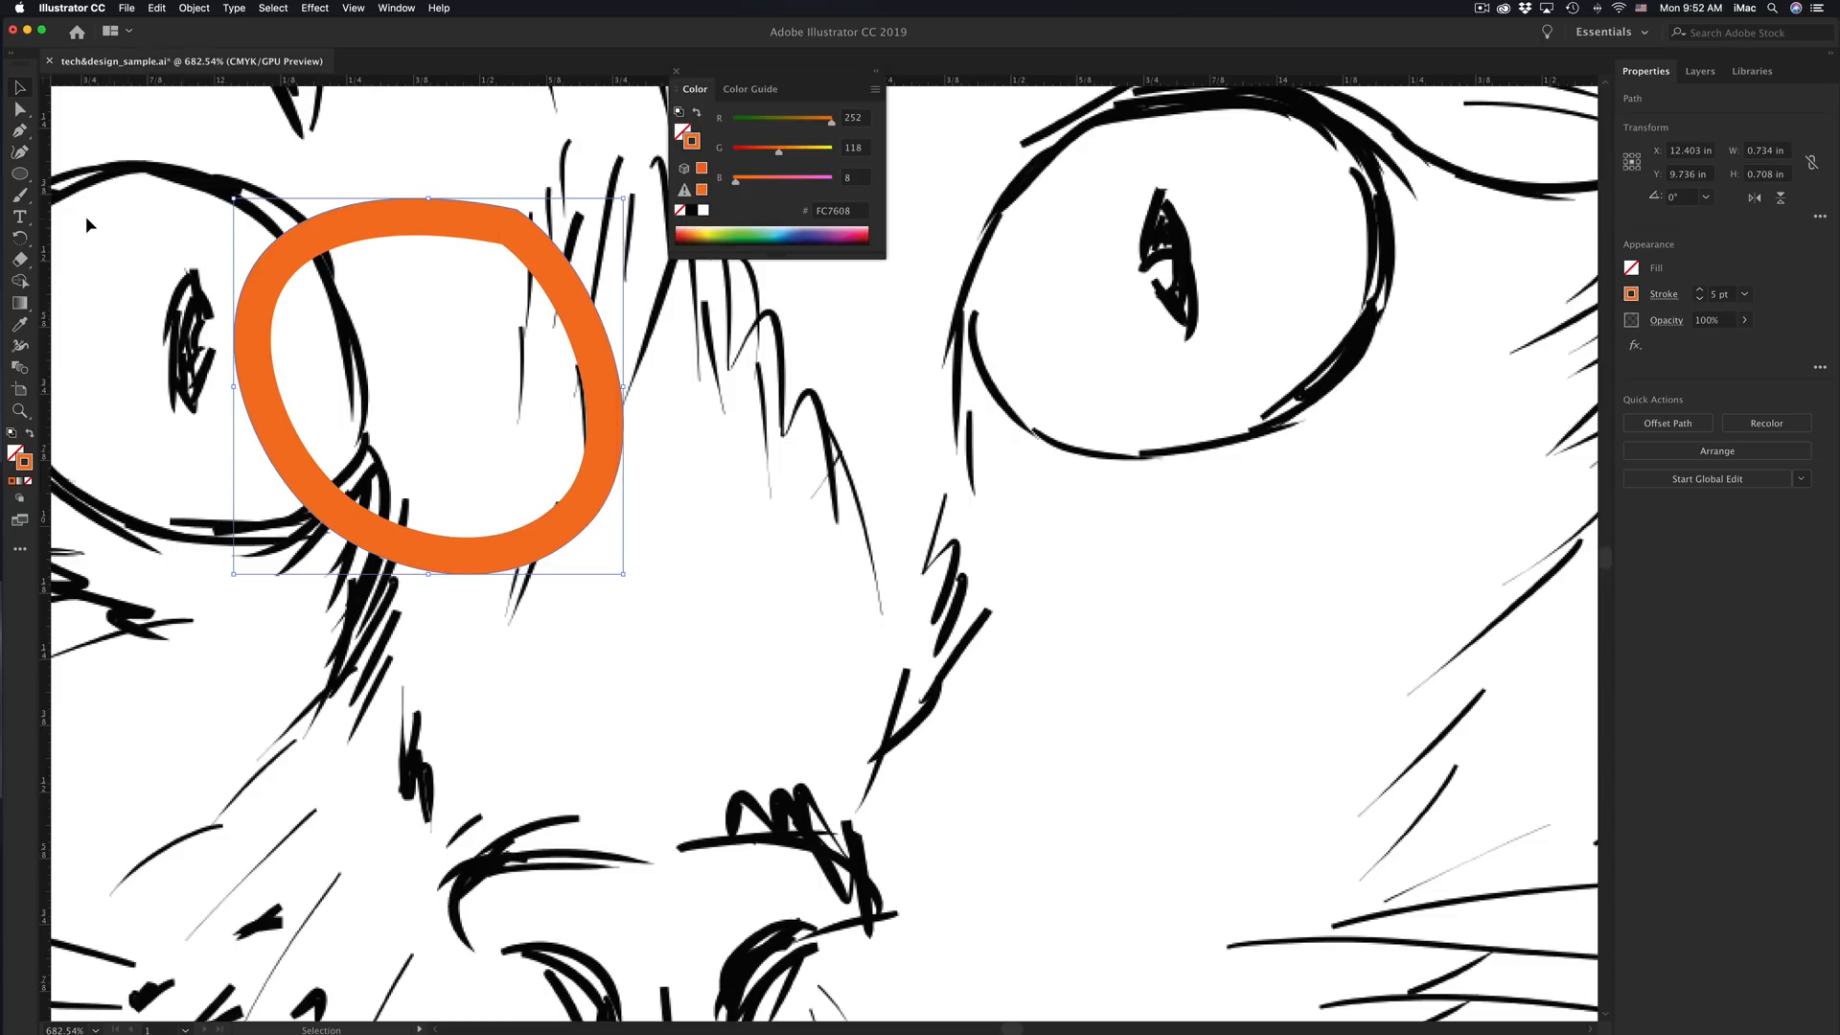
Step: Round the outline's upper-right corner by pulling direction handles out of its anchor point with the Anchor Point tool
left_click(24, 136)
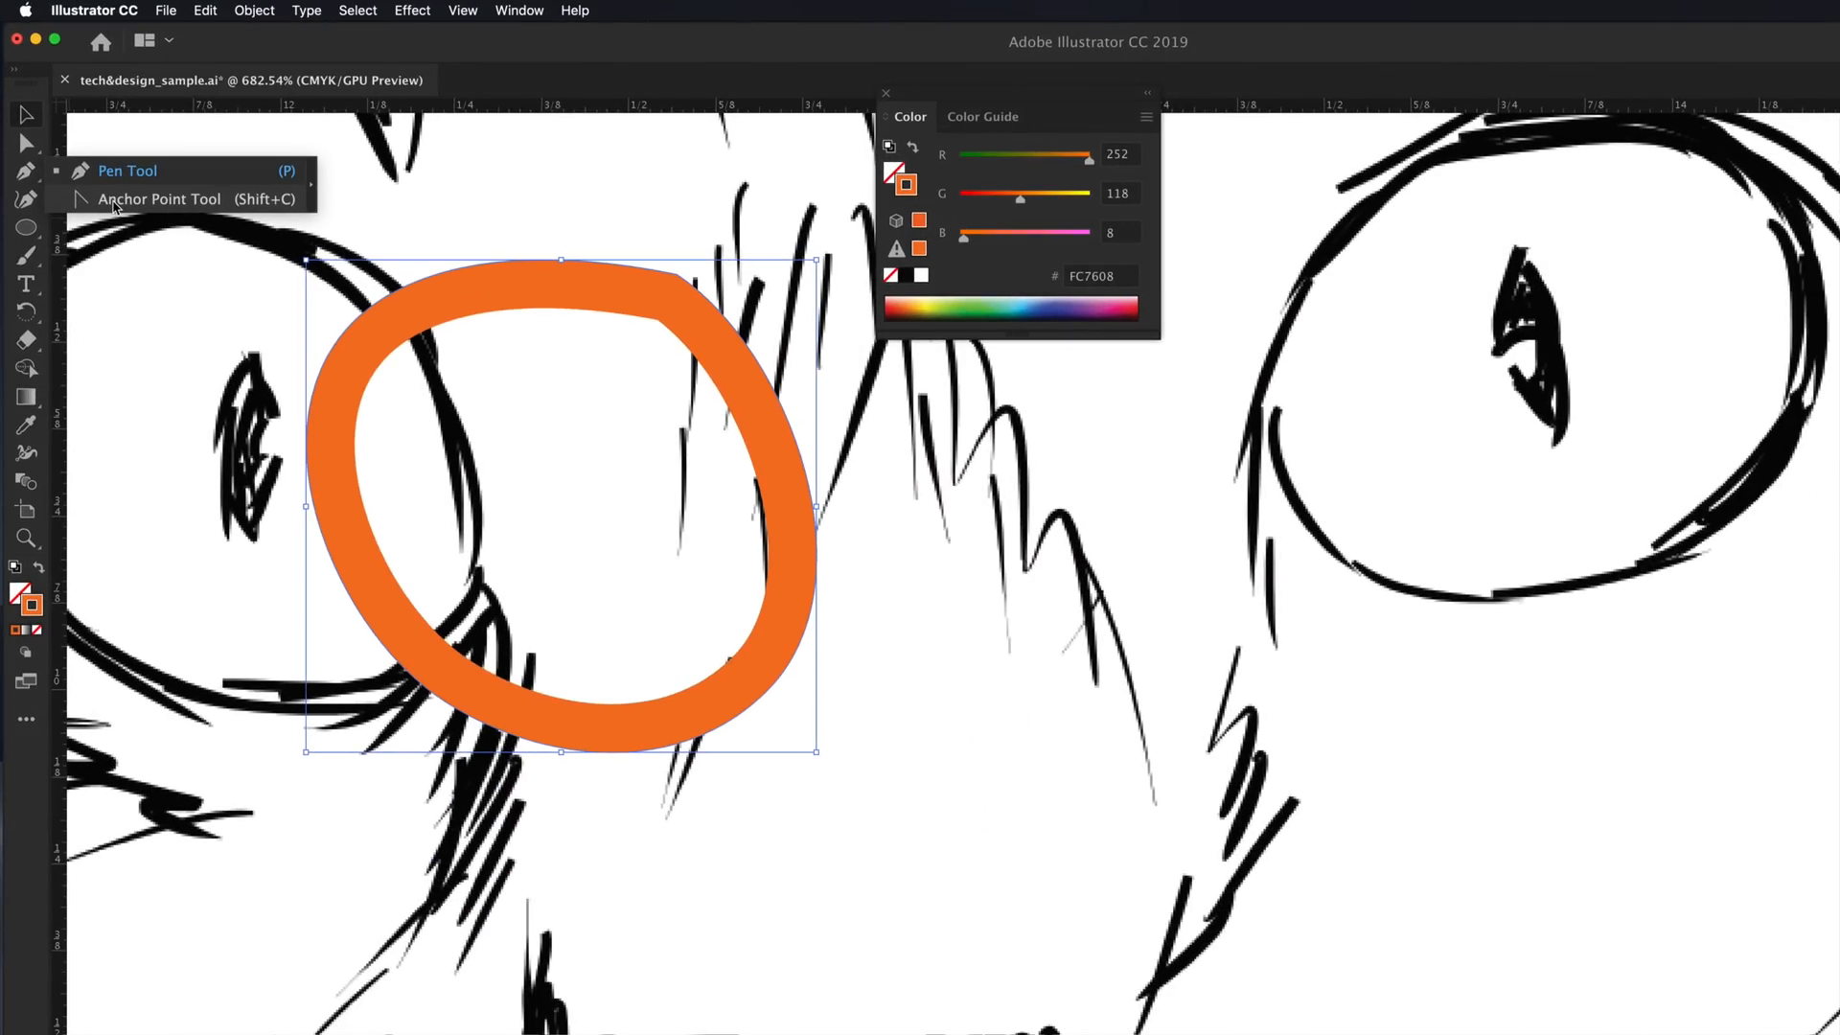
left_click(144, 199)
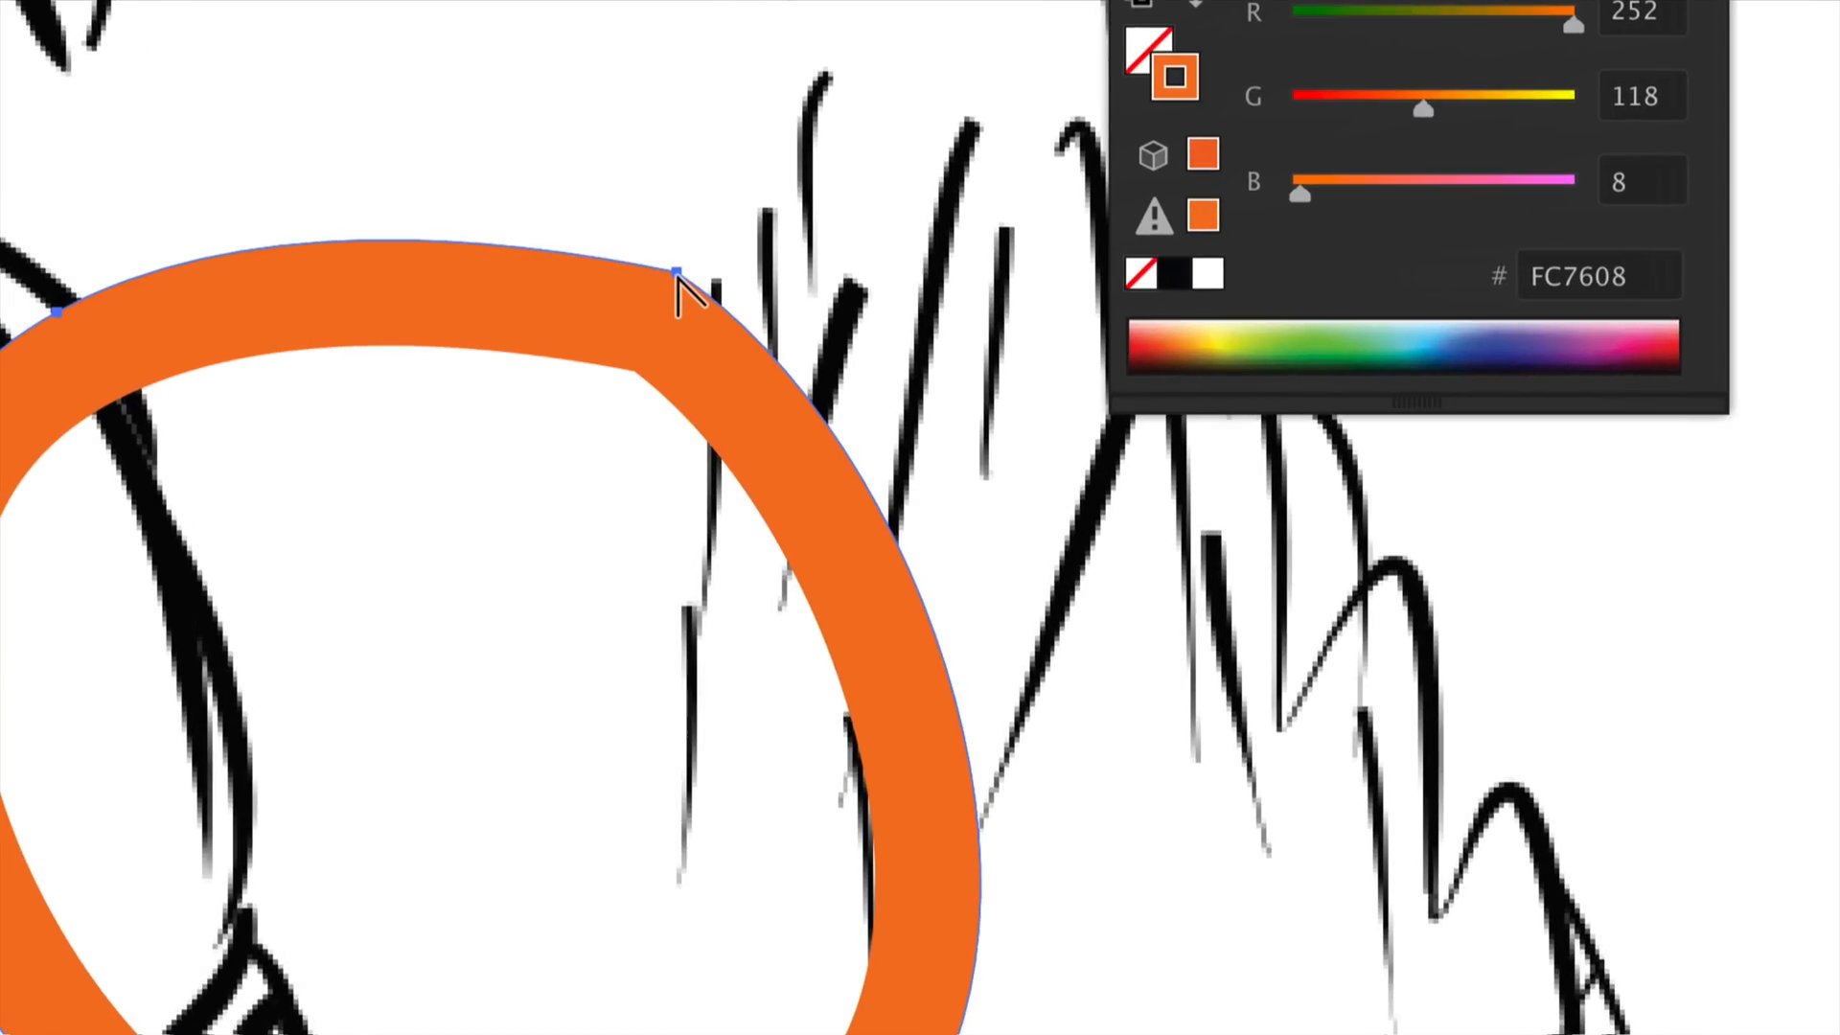
left_click_drag(675, 272, 655, 314)
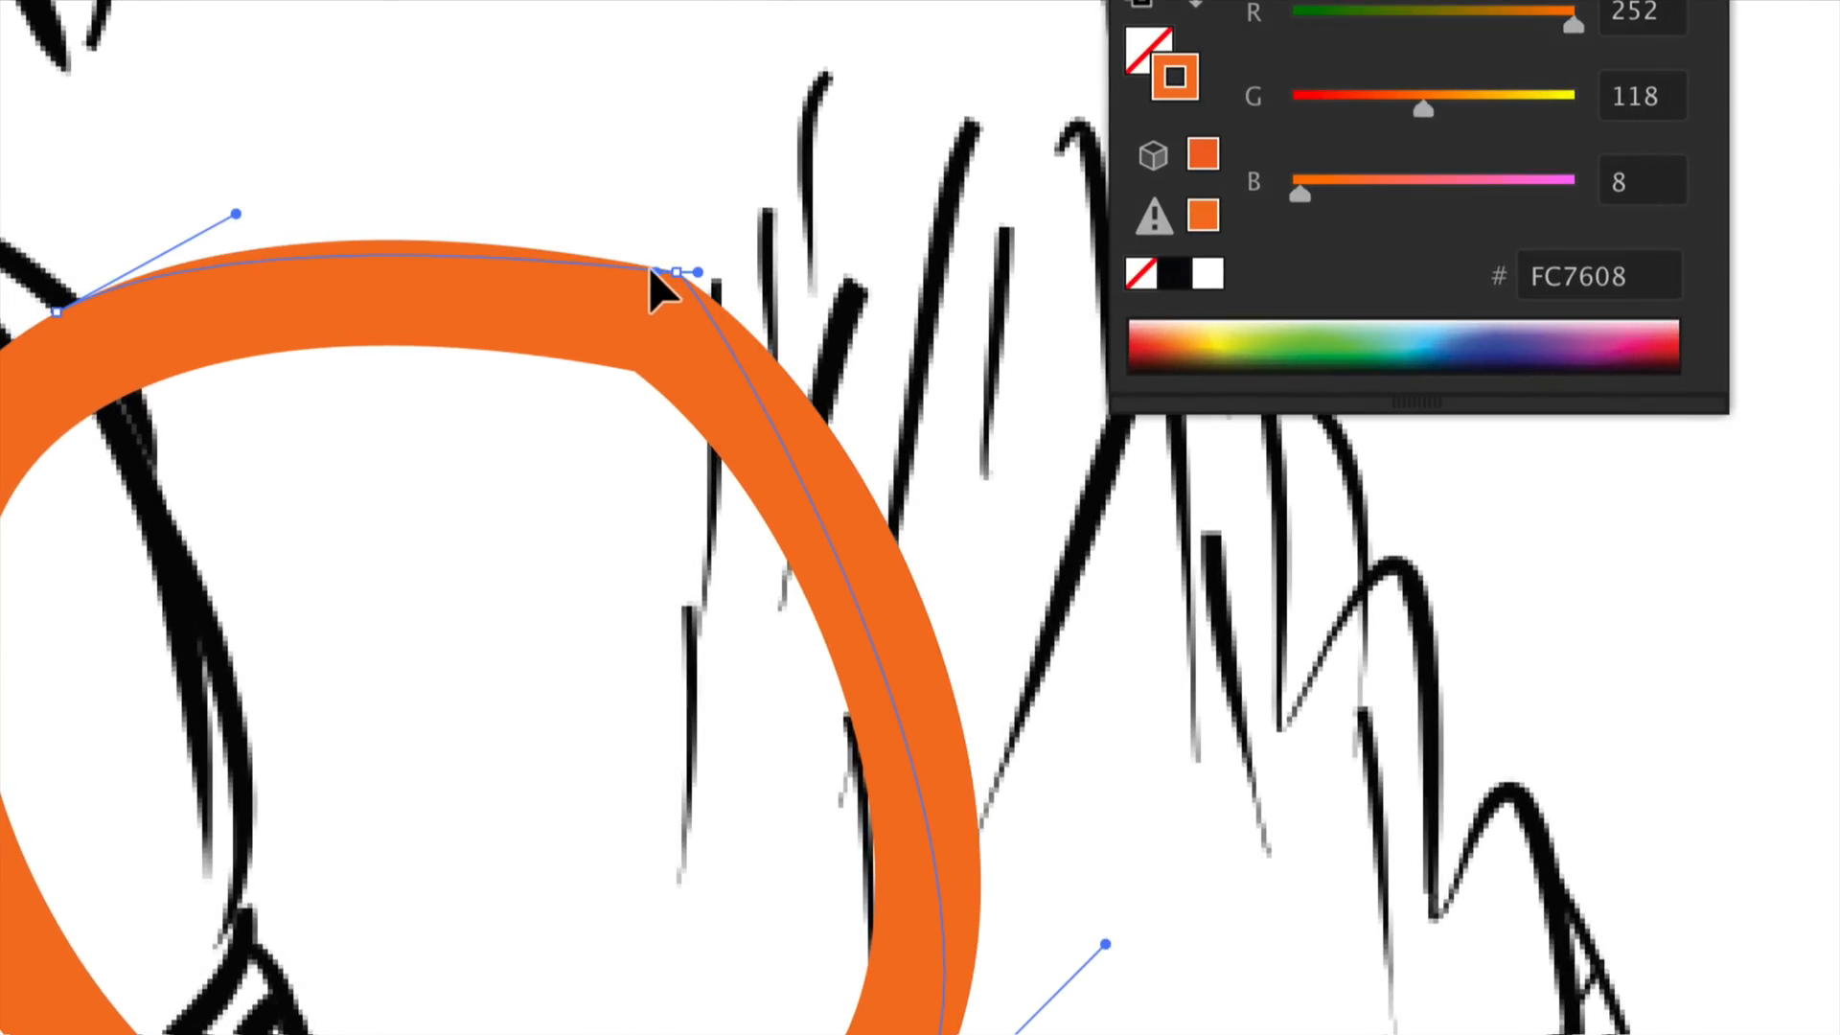
mouse_move(698, 232)
left_mouse_down()
mouse_move(652, 158)
mouse_move(594, 154)
mouse_move(553, 213)
left_mouse_up()
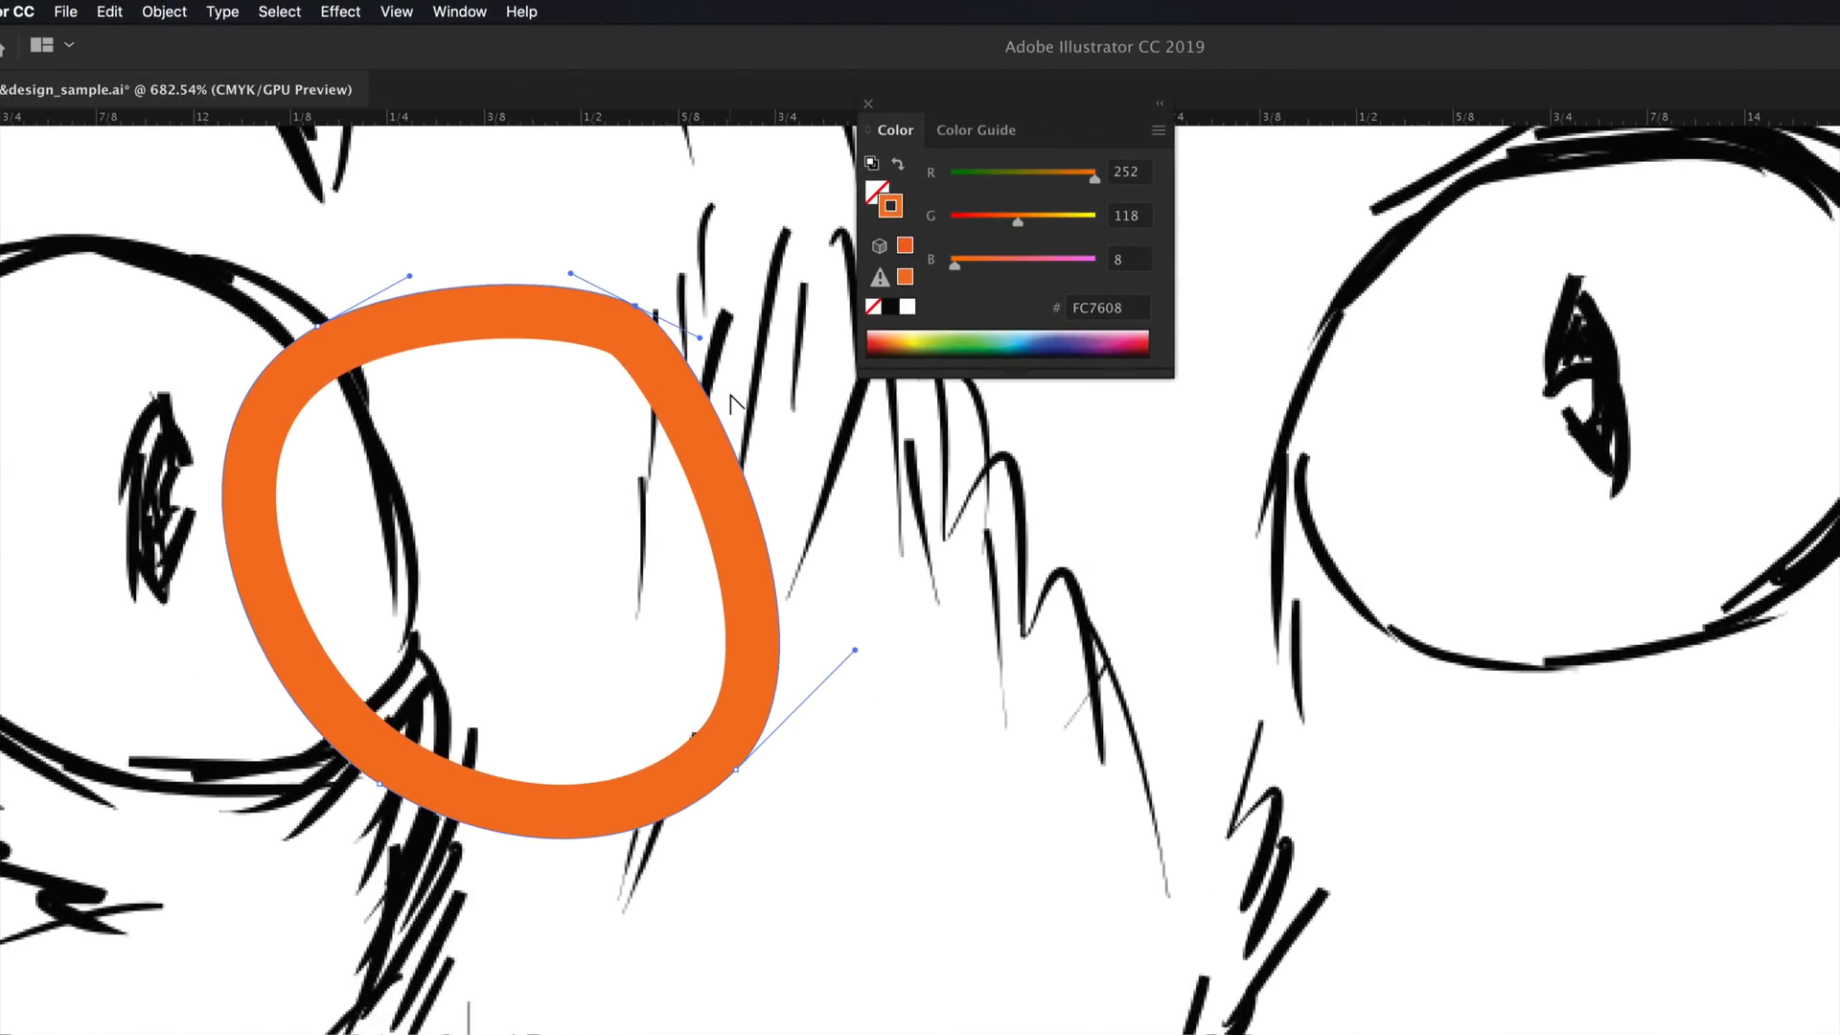
Step: Try pulling new direction handles from the outline's lower-right anchor point and undo the change
left_click_drag(738, 774, 284, 764)
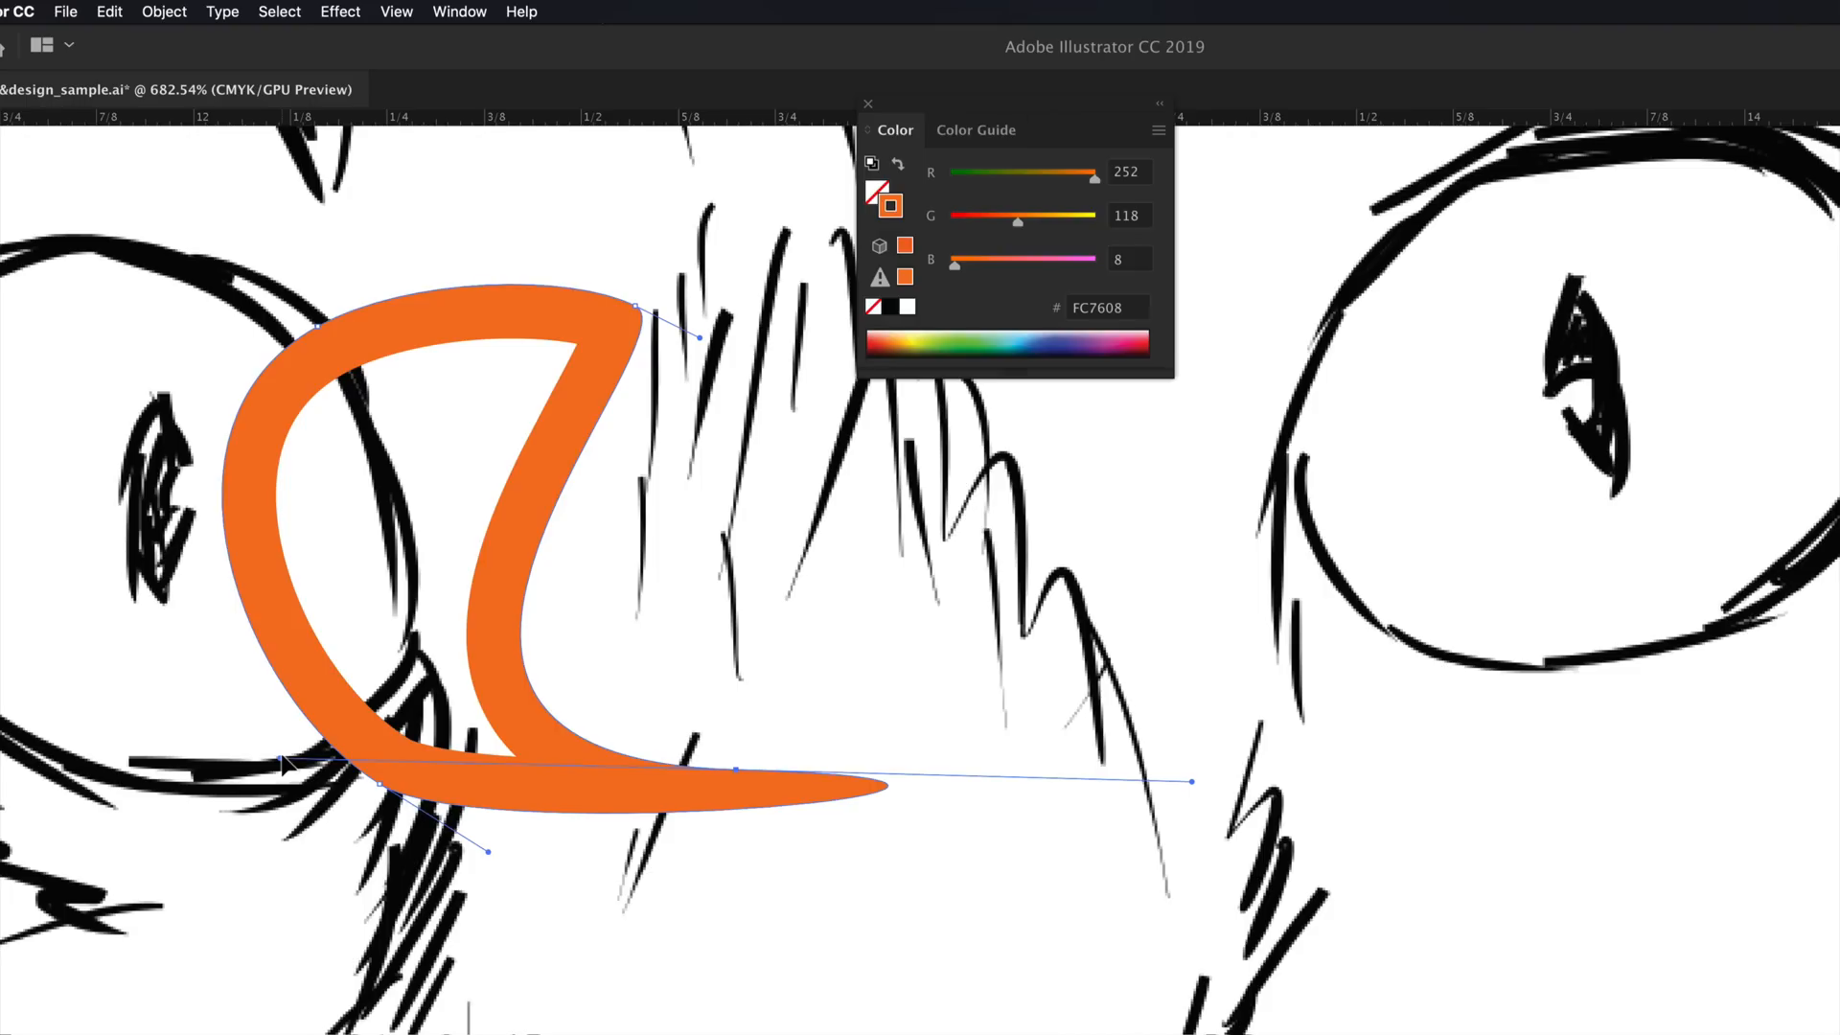
key("super+z")
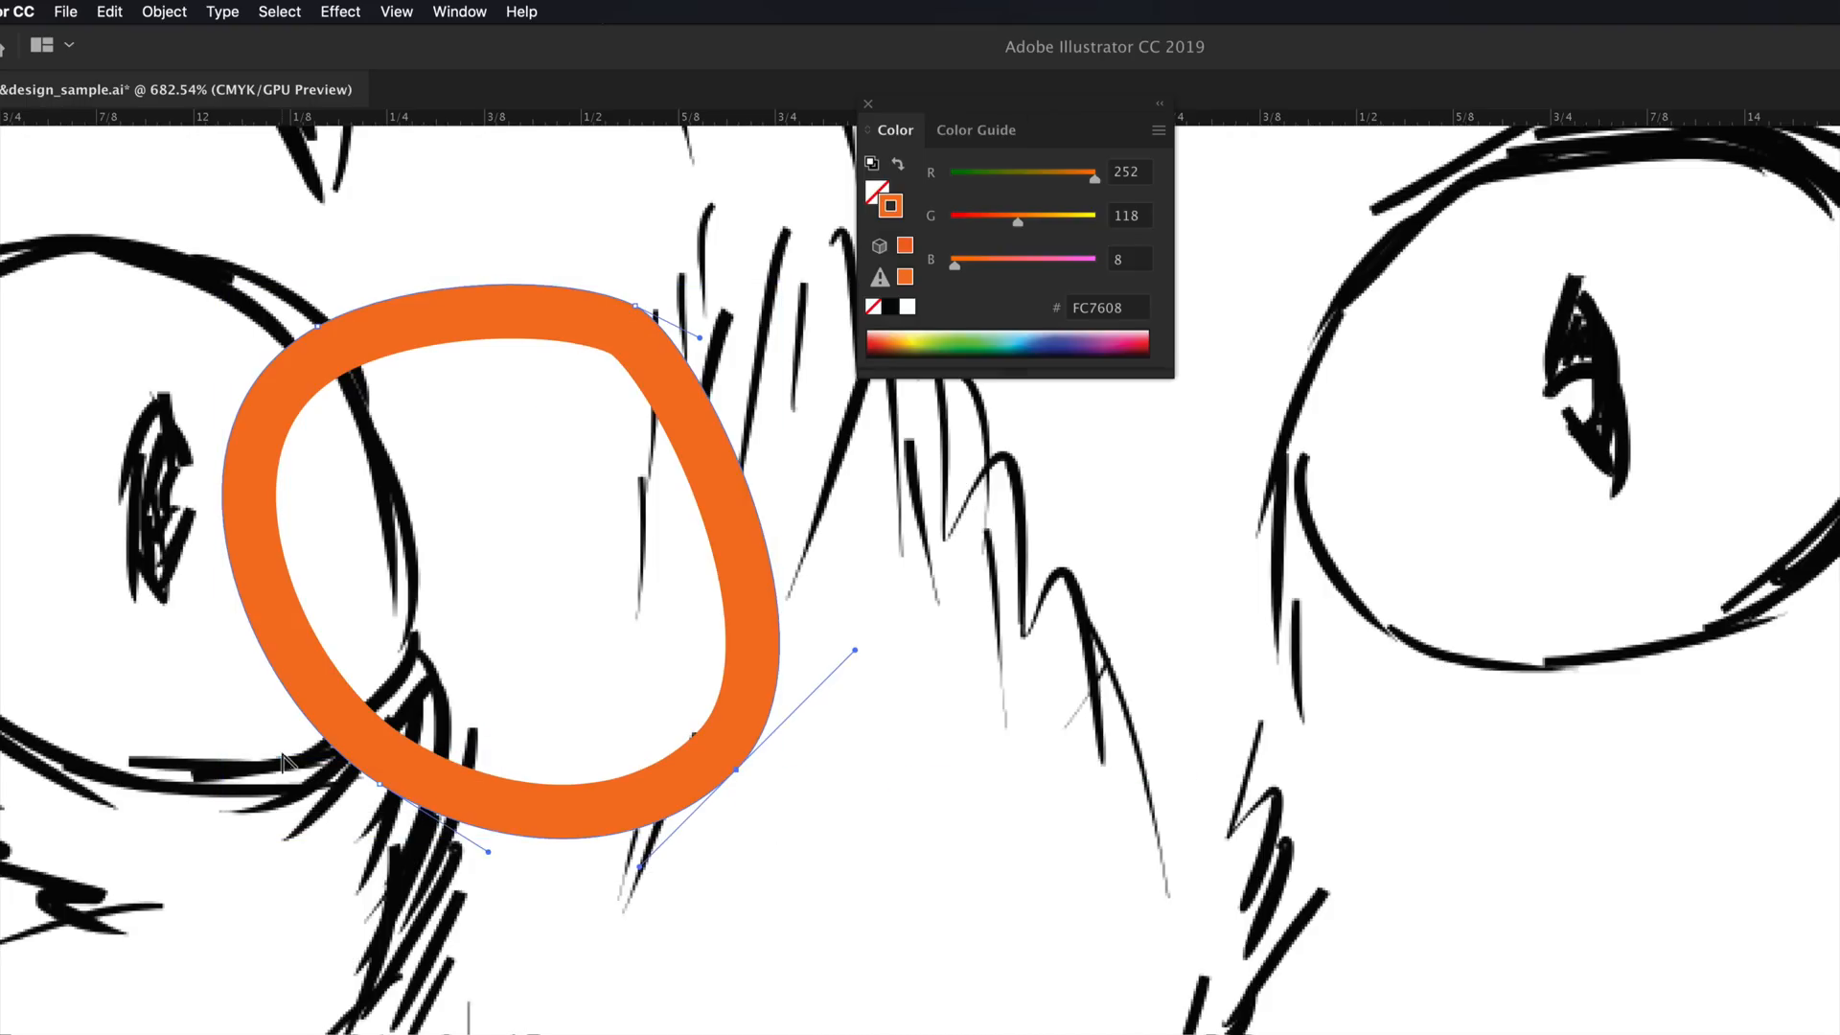
Step: Look through the complete list of available tools, including the drawing and navigation groups, and close it
scroll(345, 251, "down", 5)
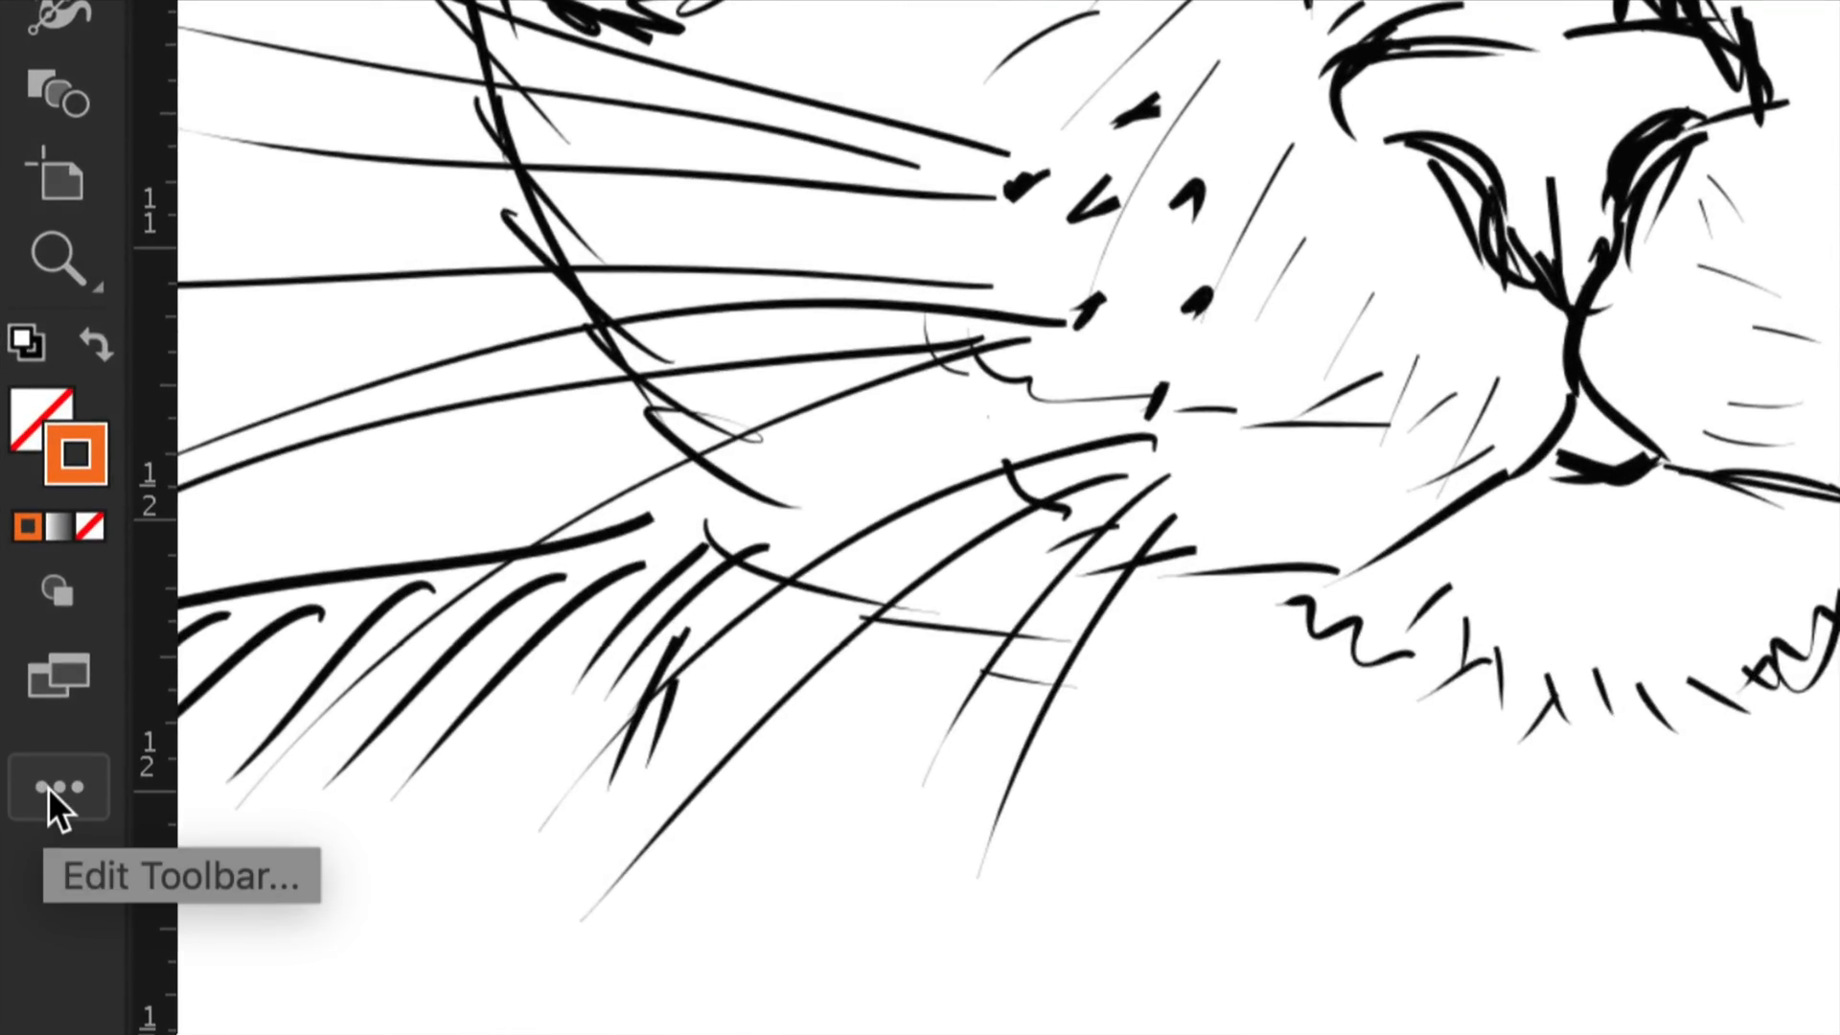
left_click(53, 788)
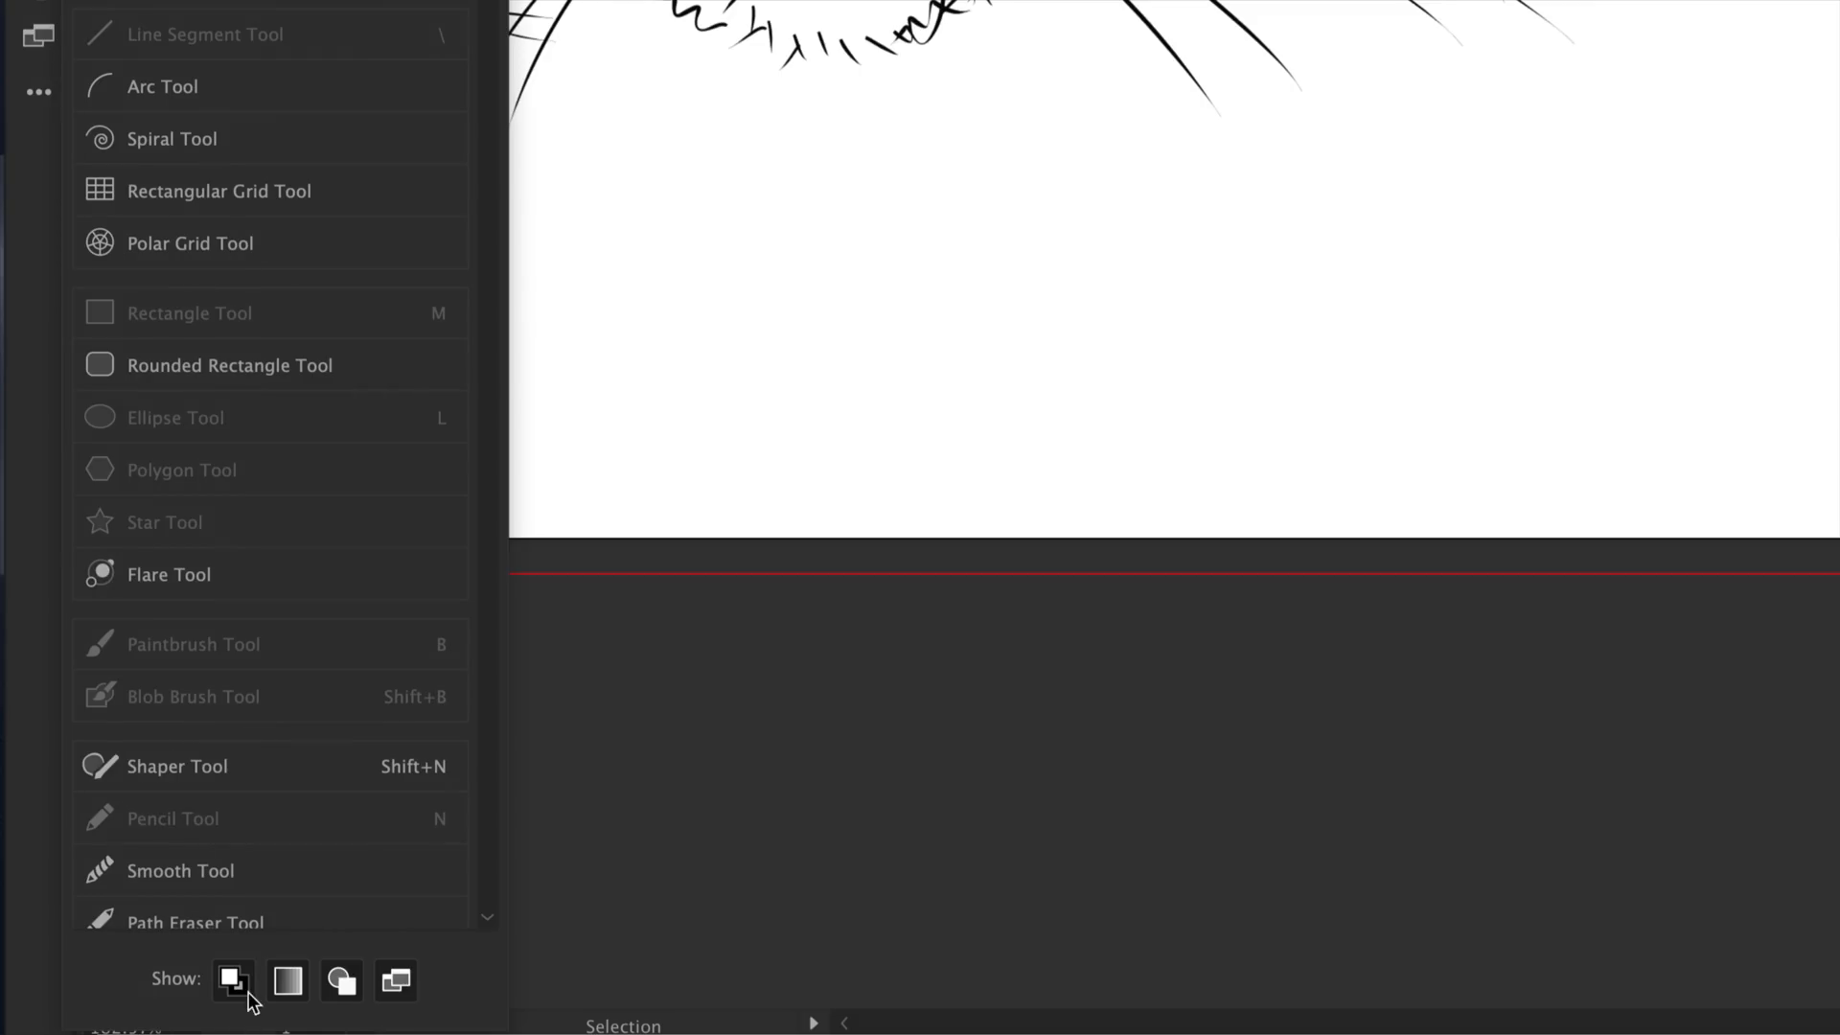
scroll(267, 841, "down", 10)
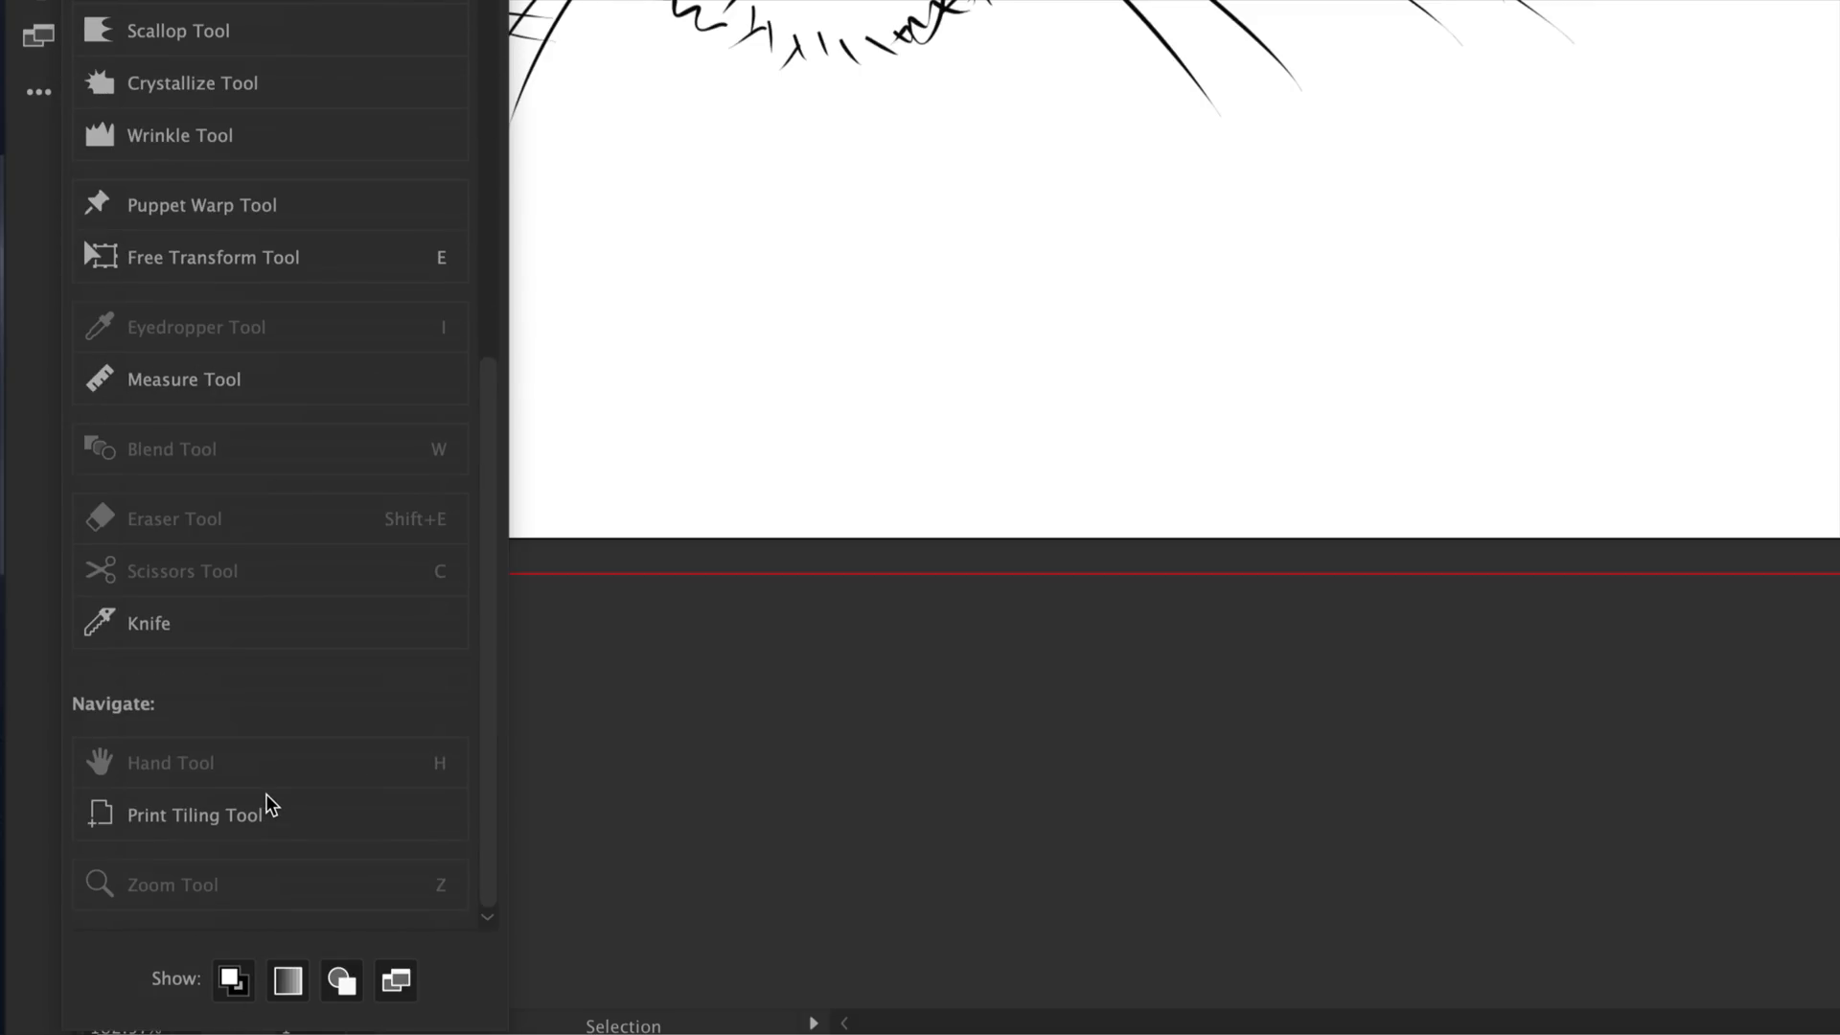
scroll(266, 793, "up", 10)
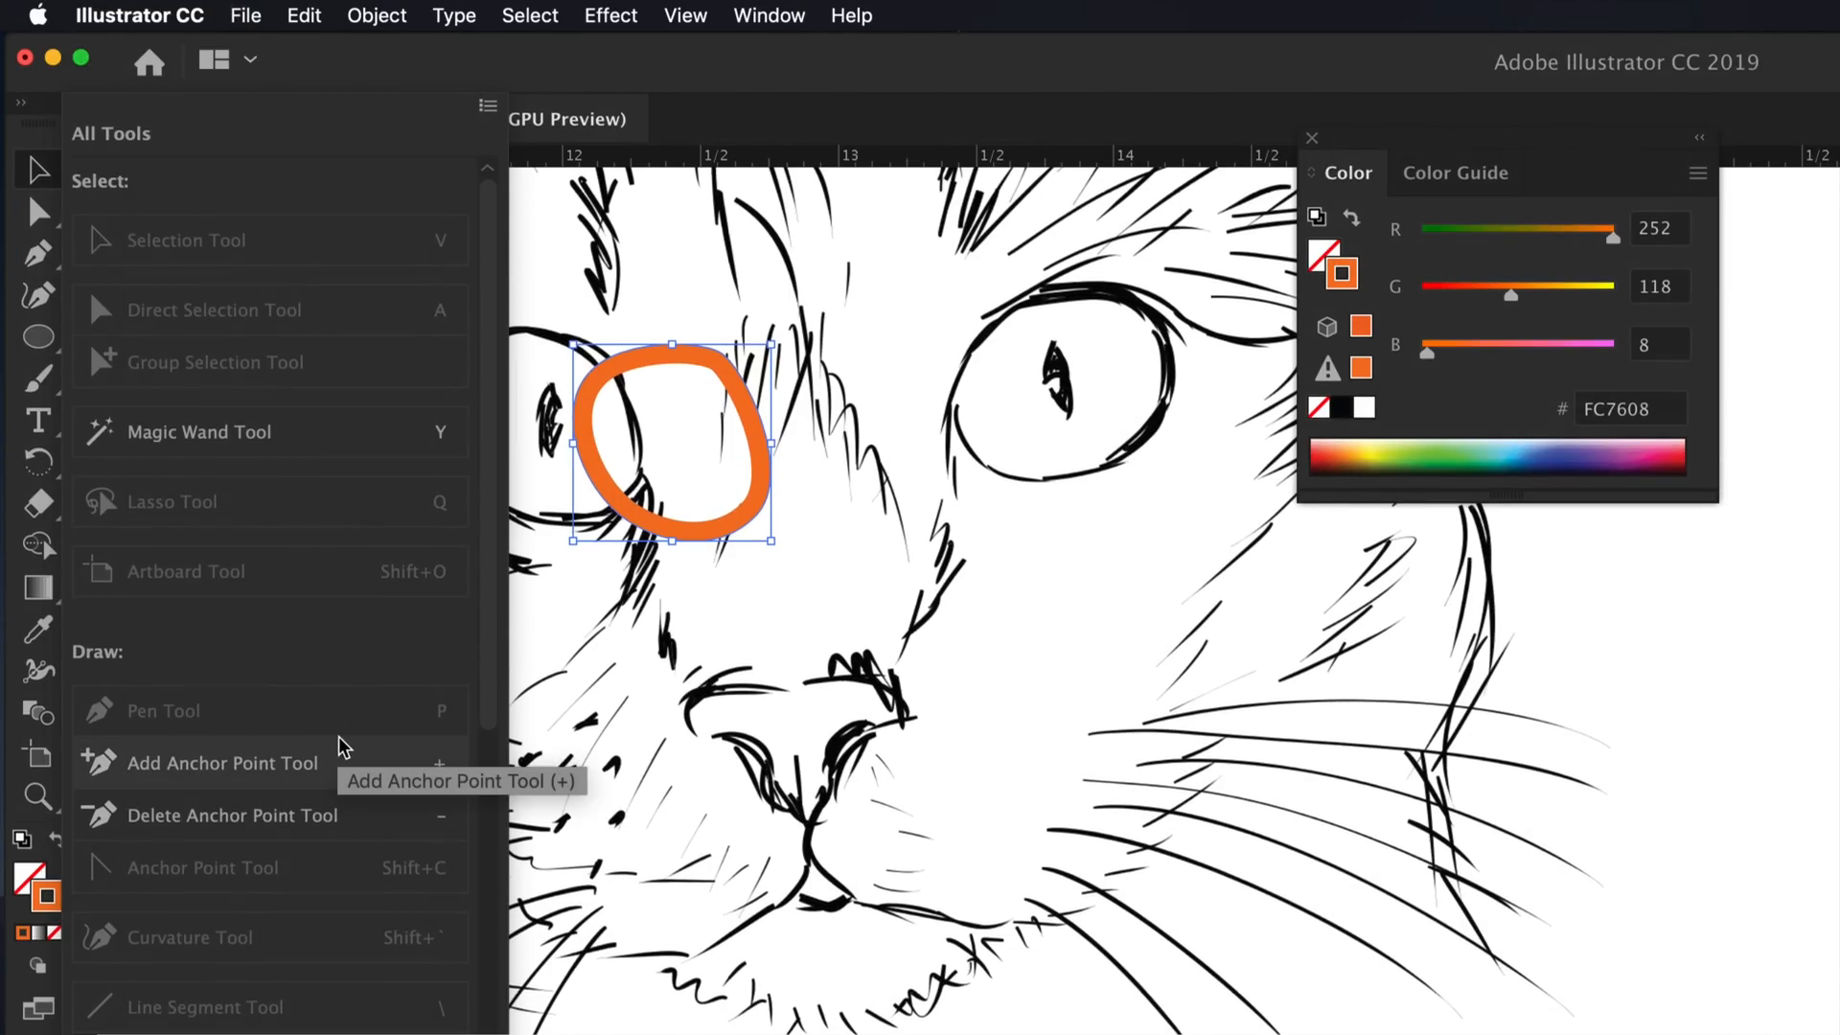
left_click(752, 153)
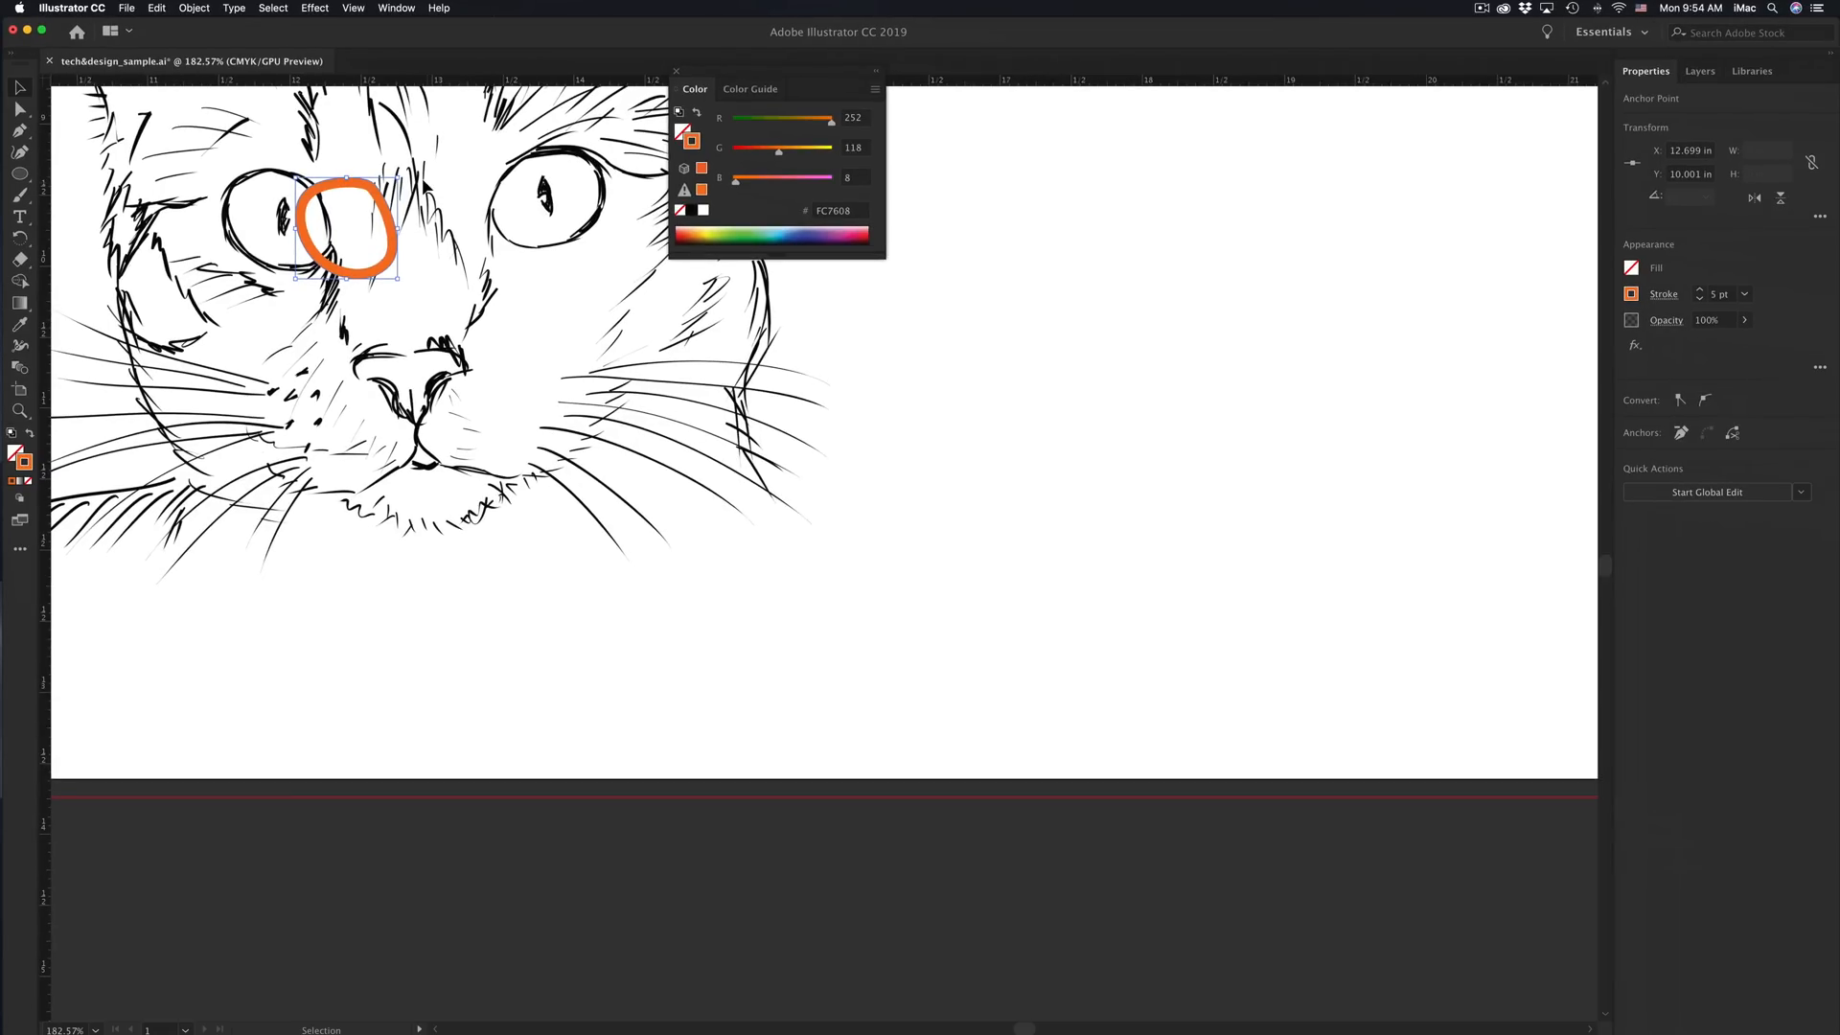
Step: Move the floating Color panel off the cat's face to the blank area beside it
scroll(623, 288, "up", 2)
left_click_drag(733, 75, 905, 308)
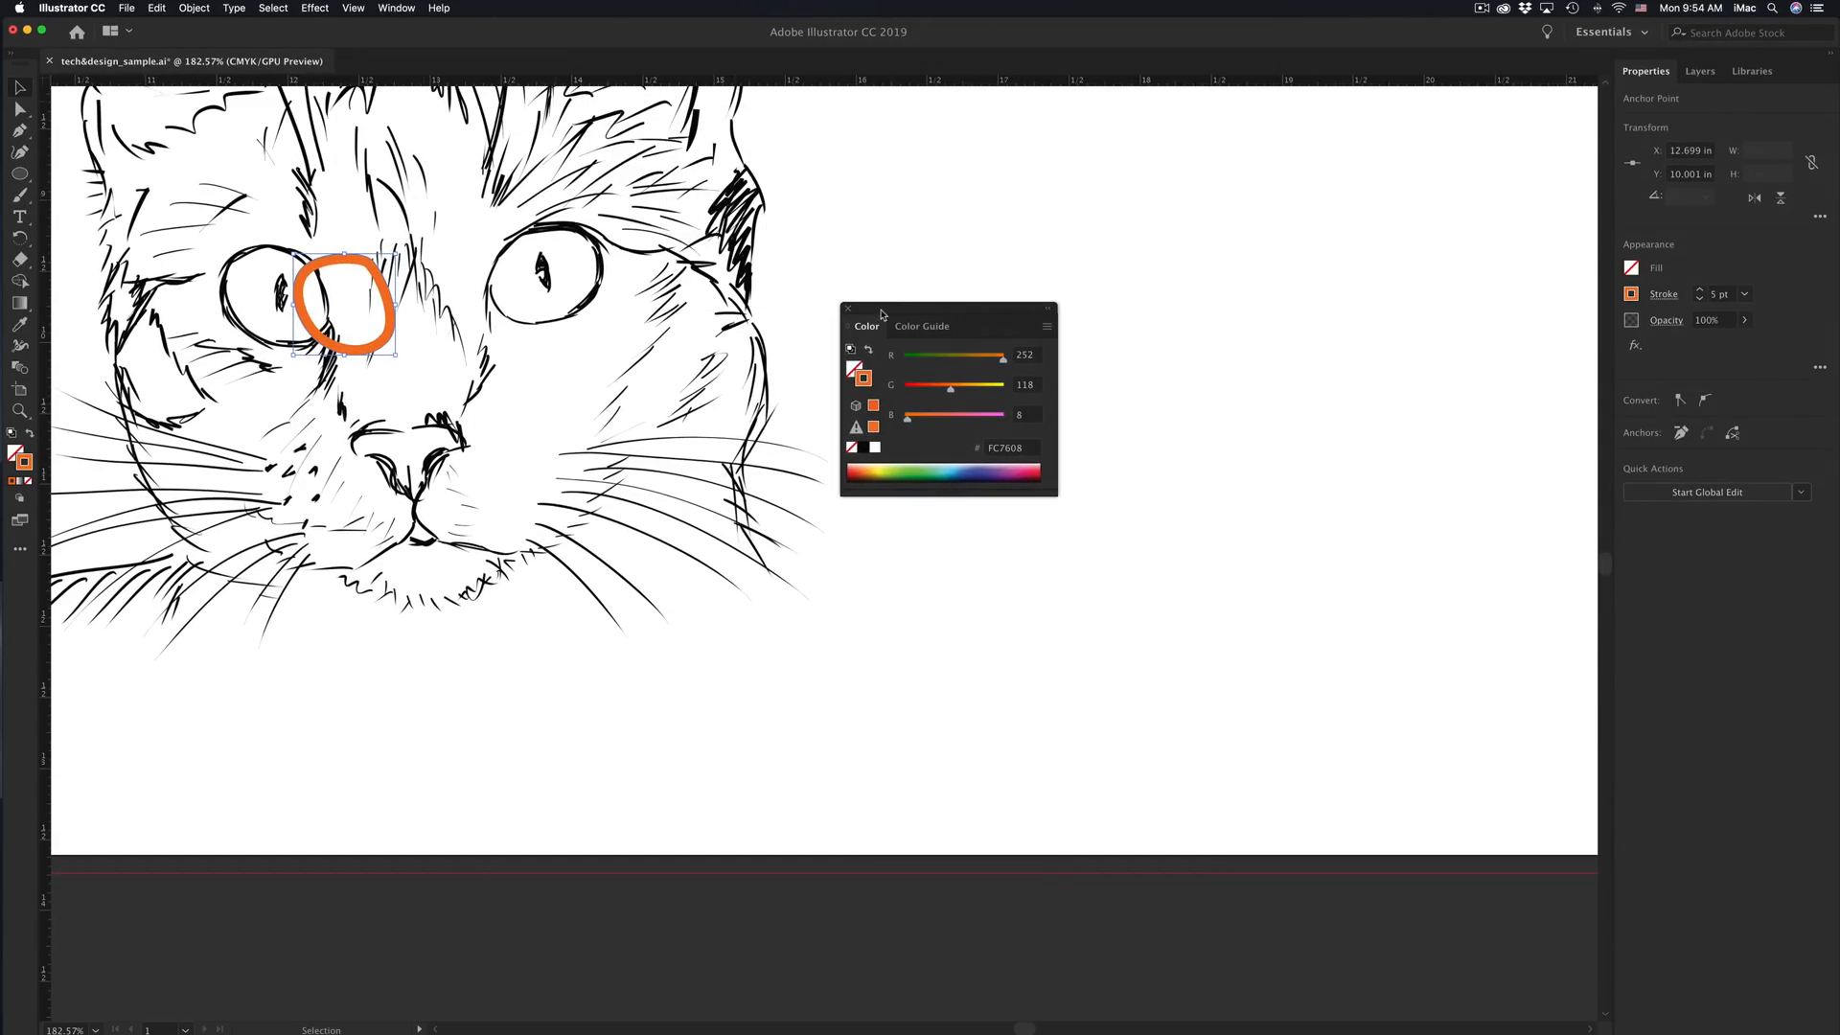
scroll(473, 451, "up", 4)
scroll(474, 450, "left", 2)
scroll(474, 450, "up", 2)
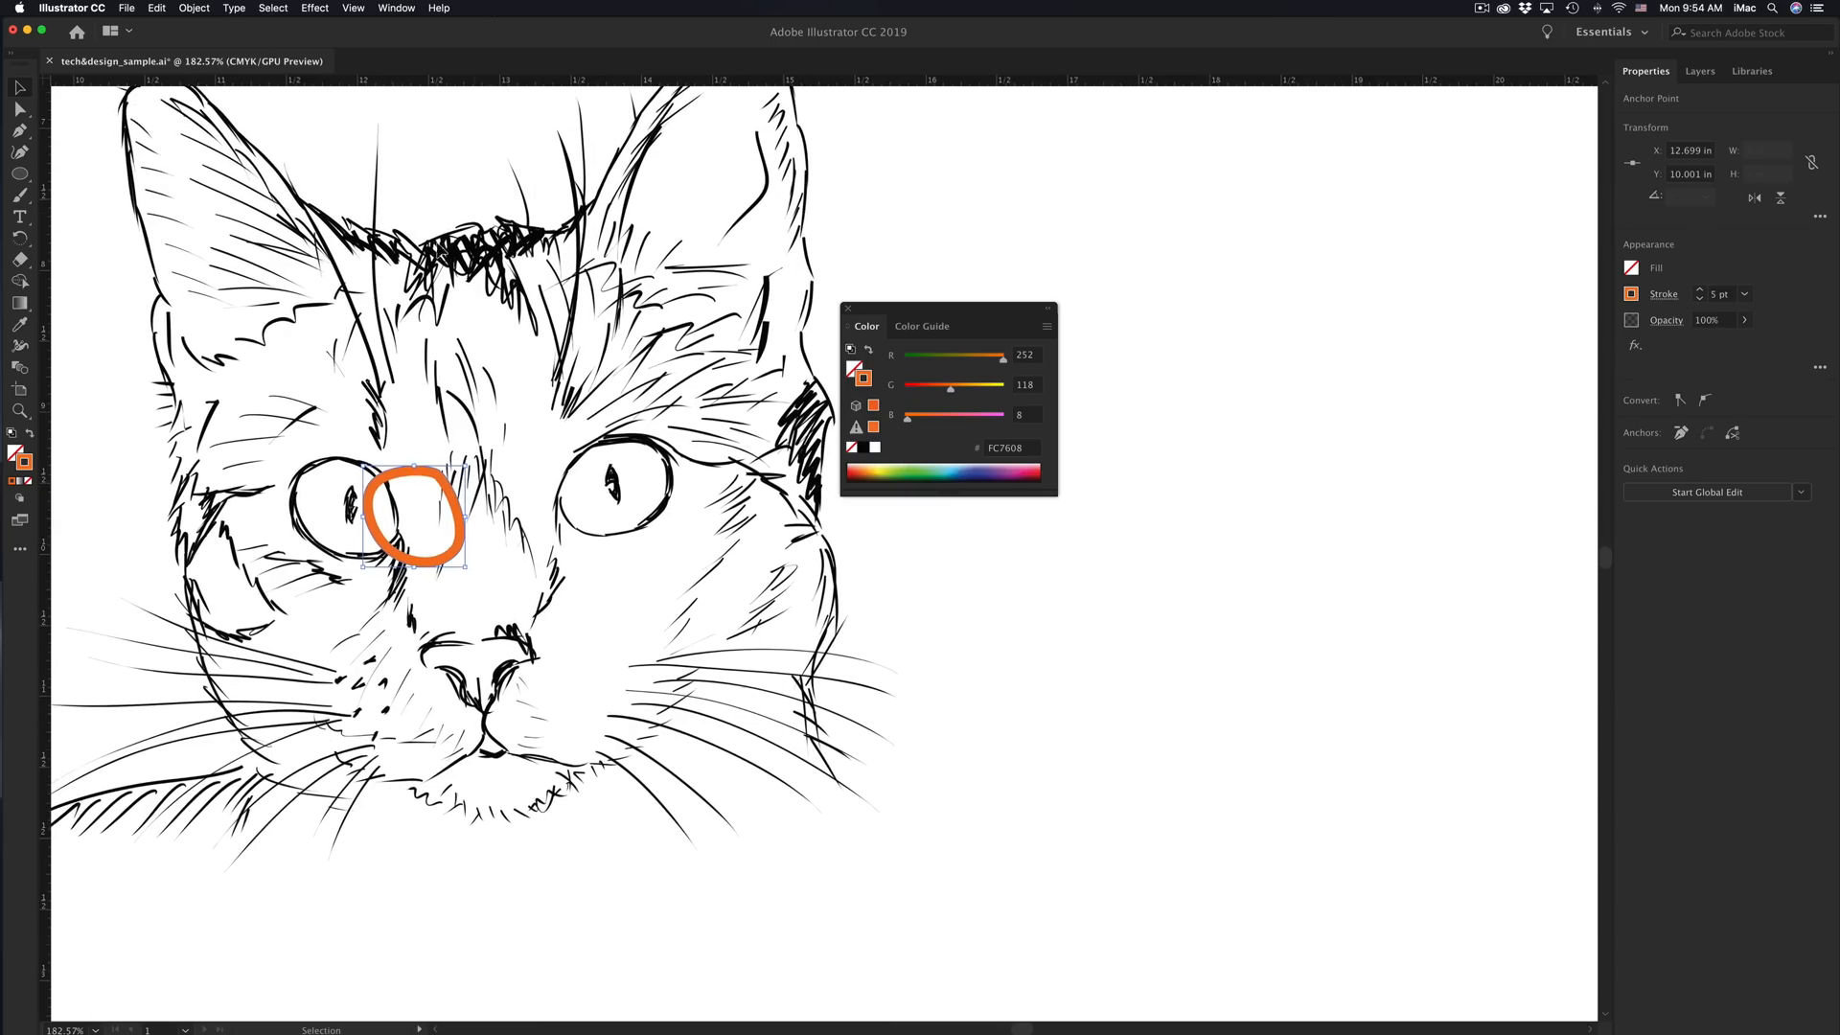
Step: Show the Control bar in the workspace
left_click(388, 8)
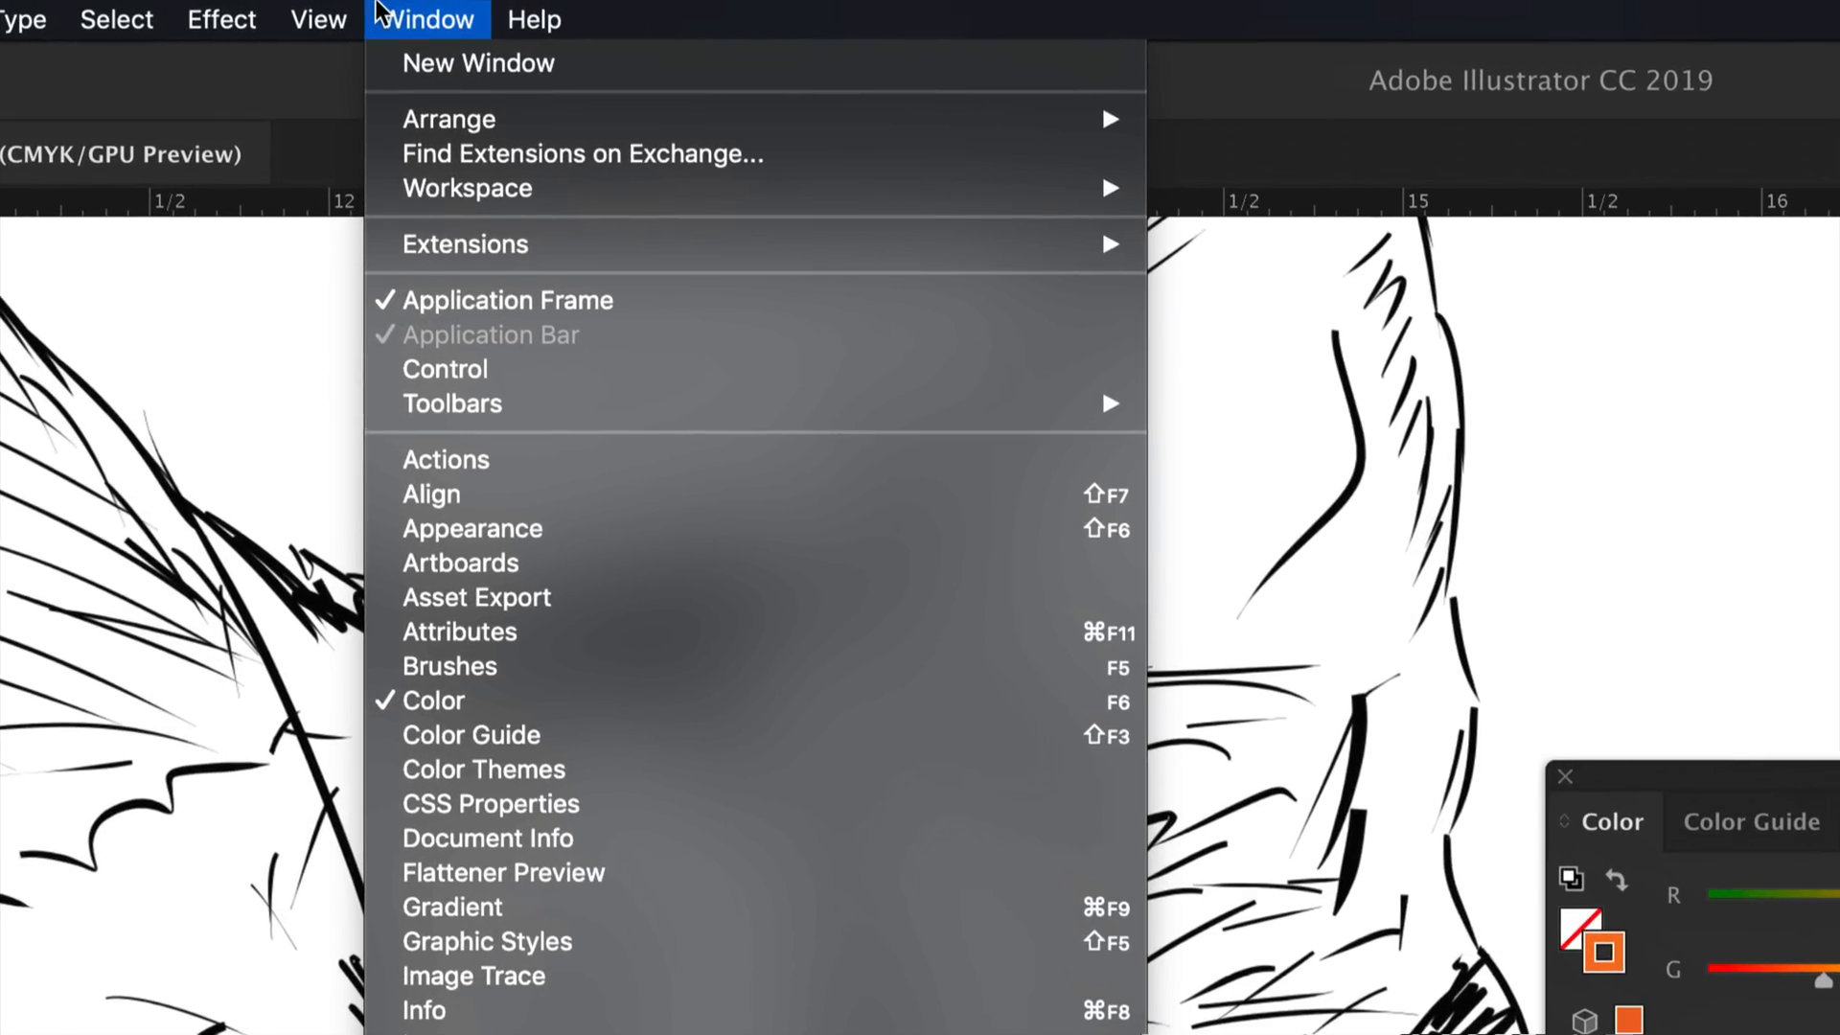
mouse_move(665, 185)
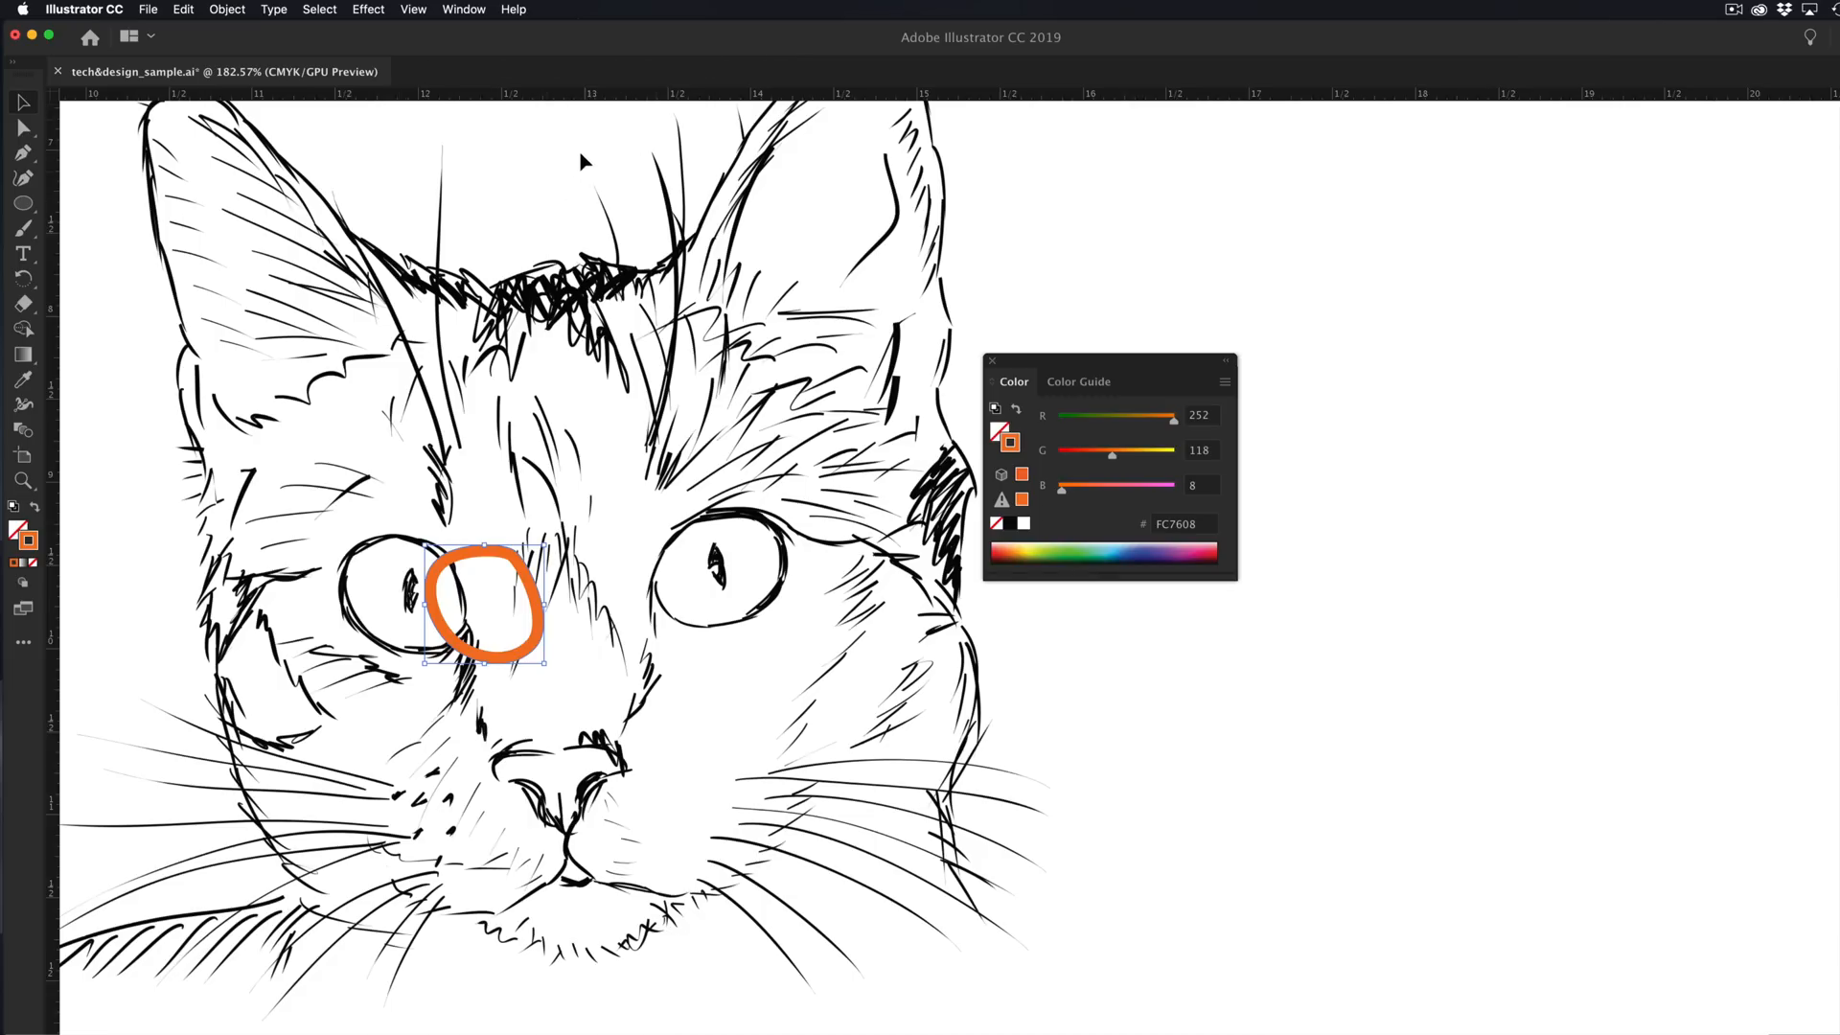
left_click(462, 9)
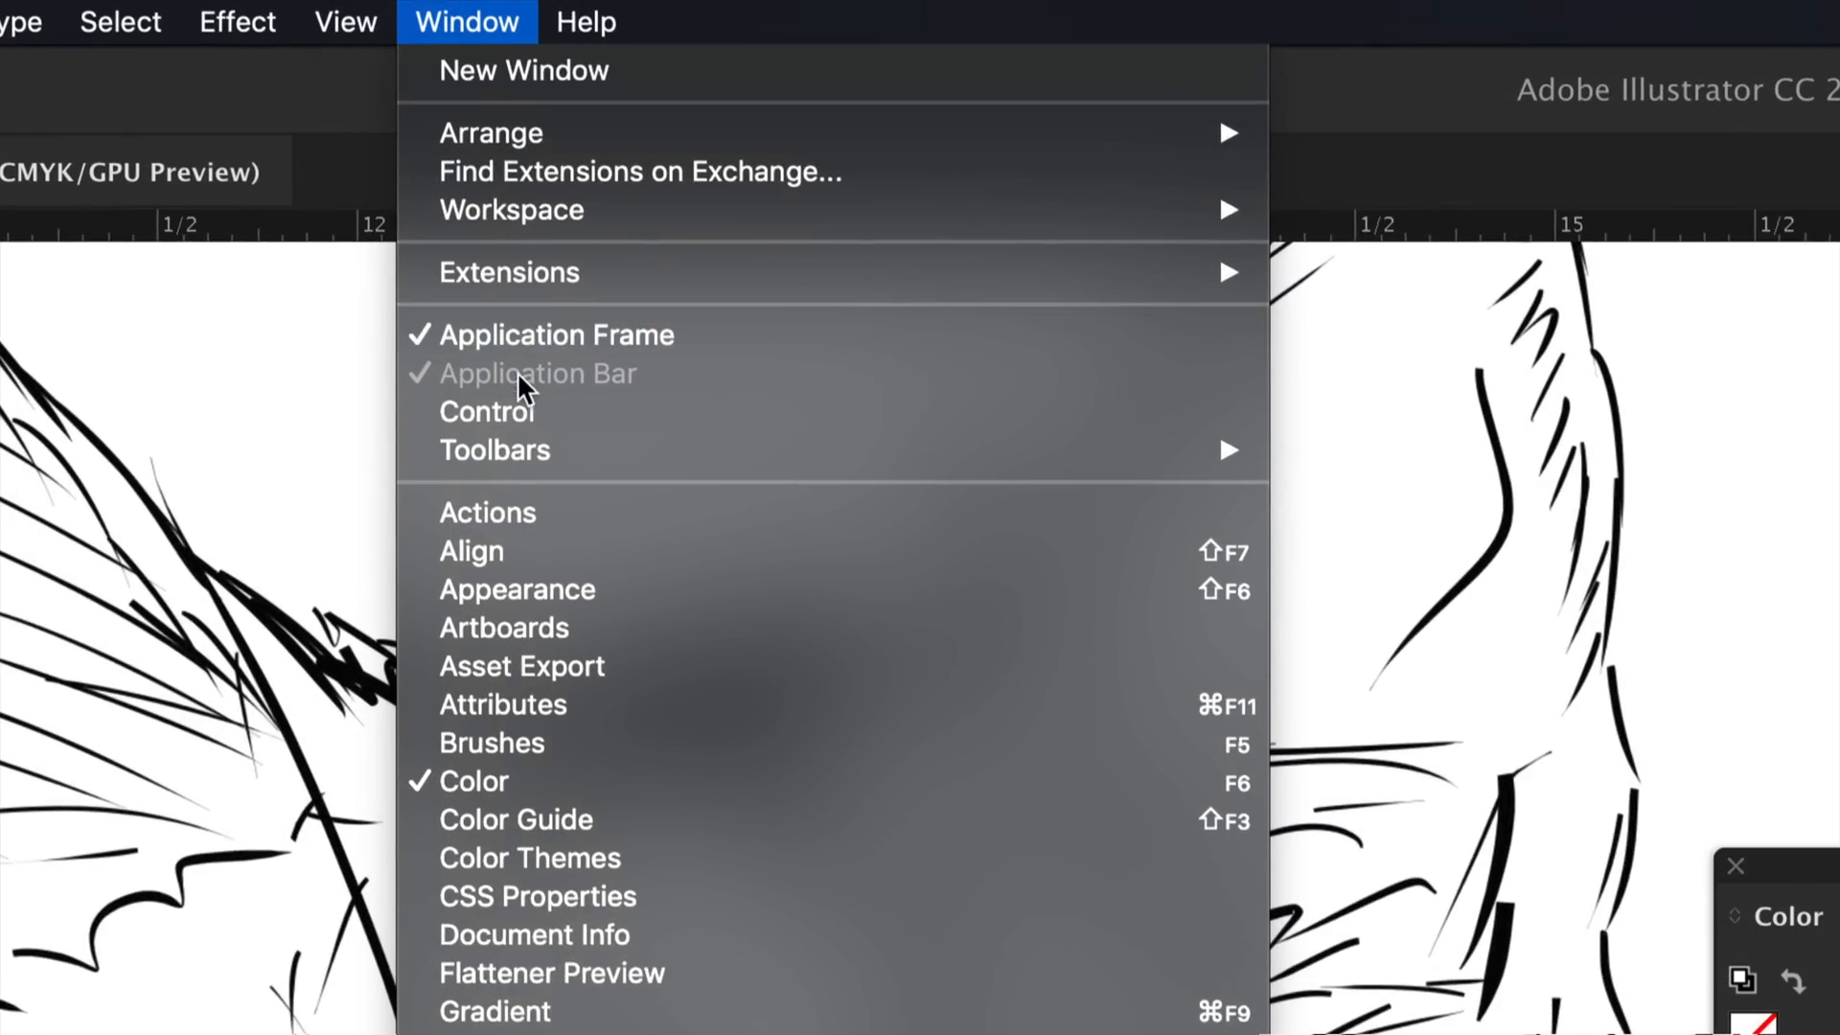
left_click(525, 389)
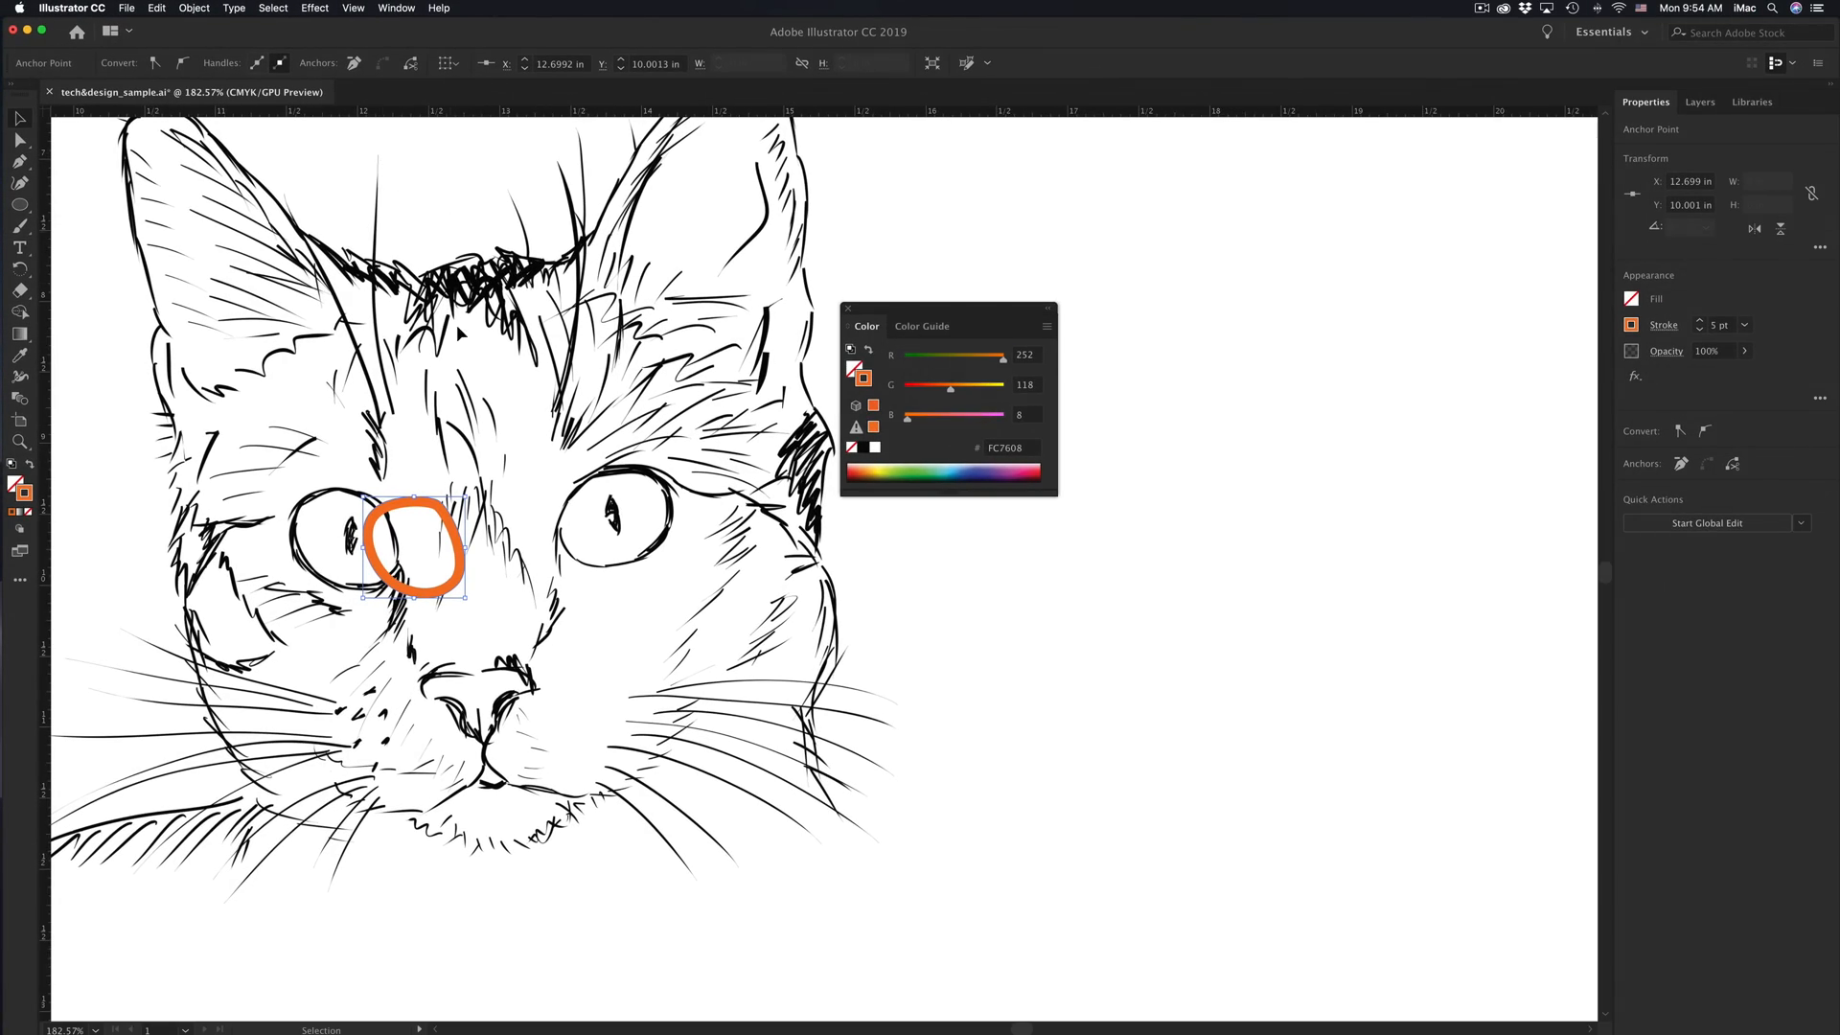
Step: Move the orange outline above the cat's head and view its stroke color swatches without changing the color
left_click_drag(457, 527, 407, 199)
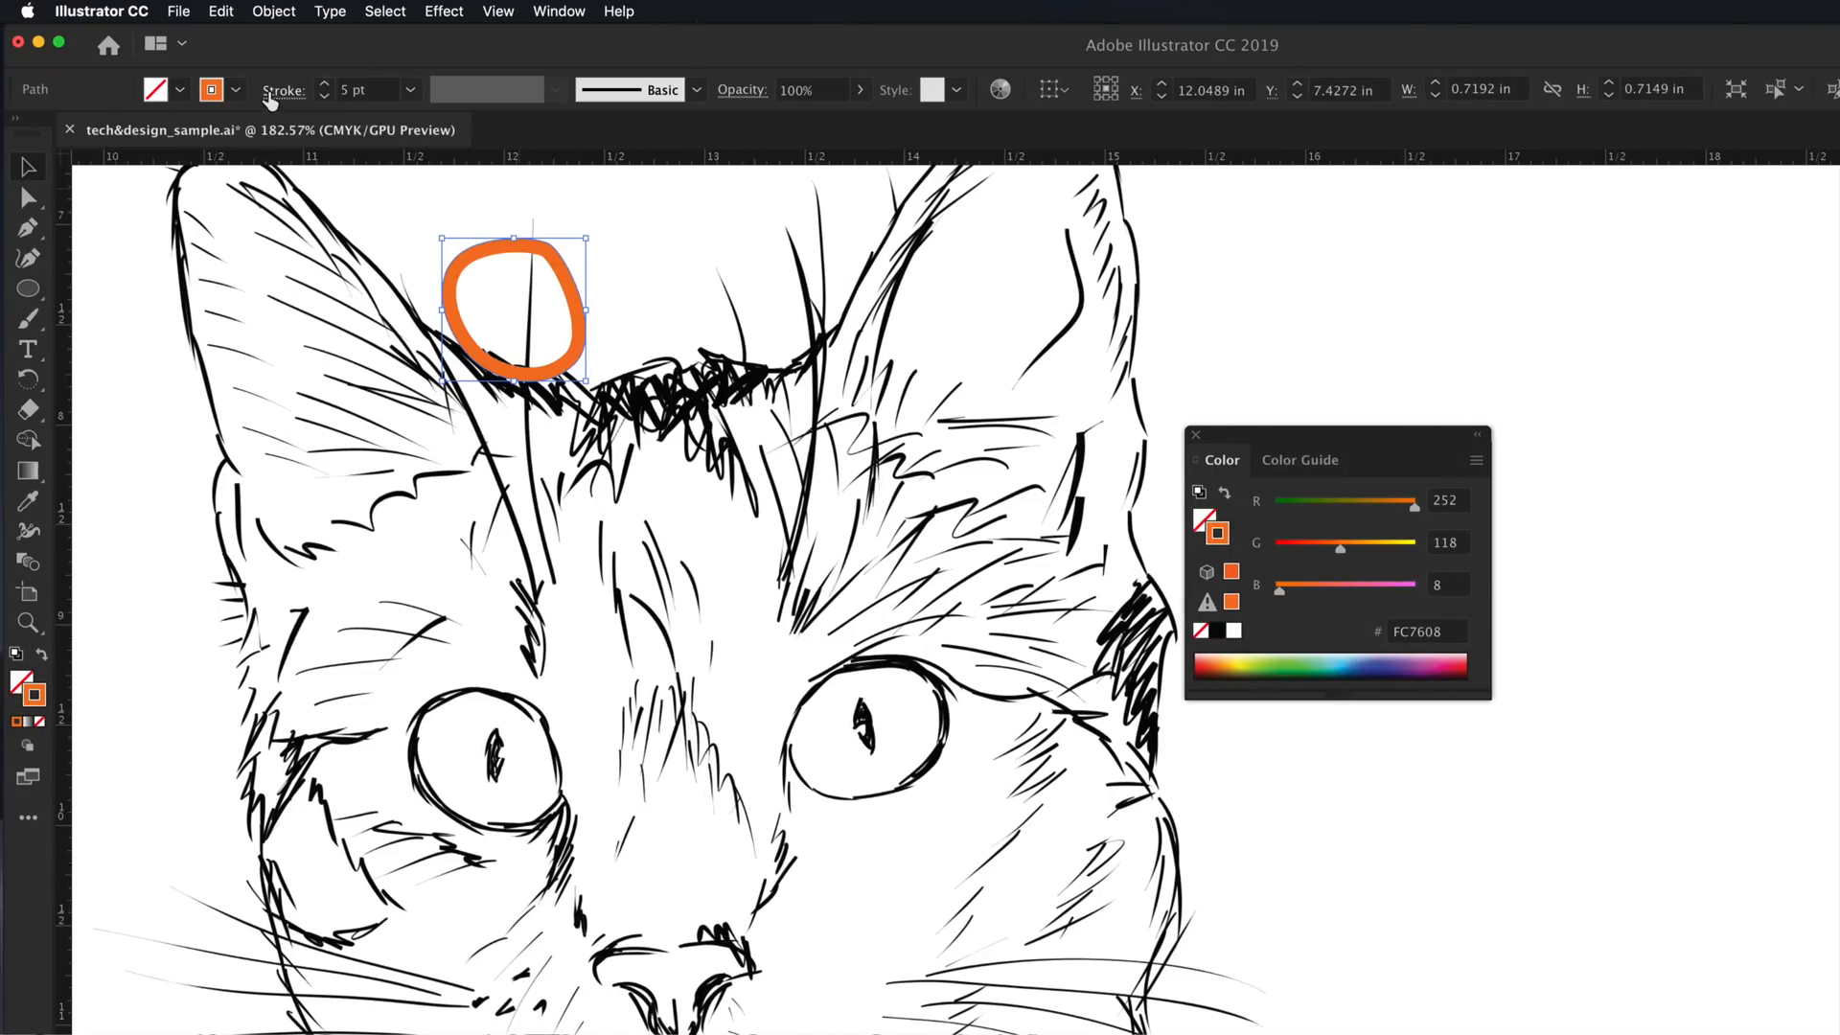
left_click(235, 89)
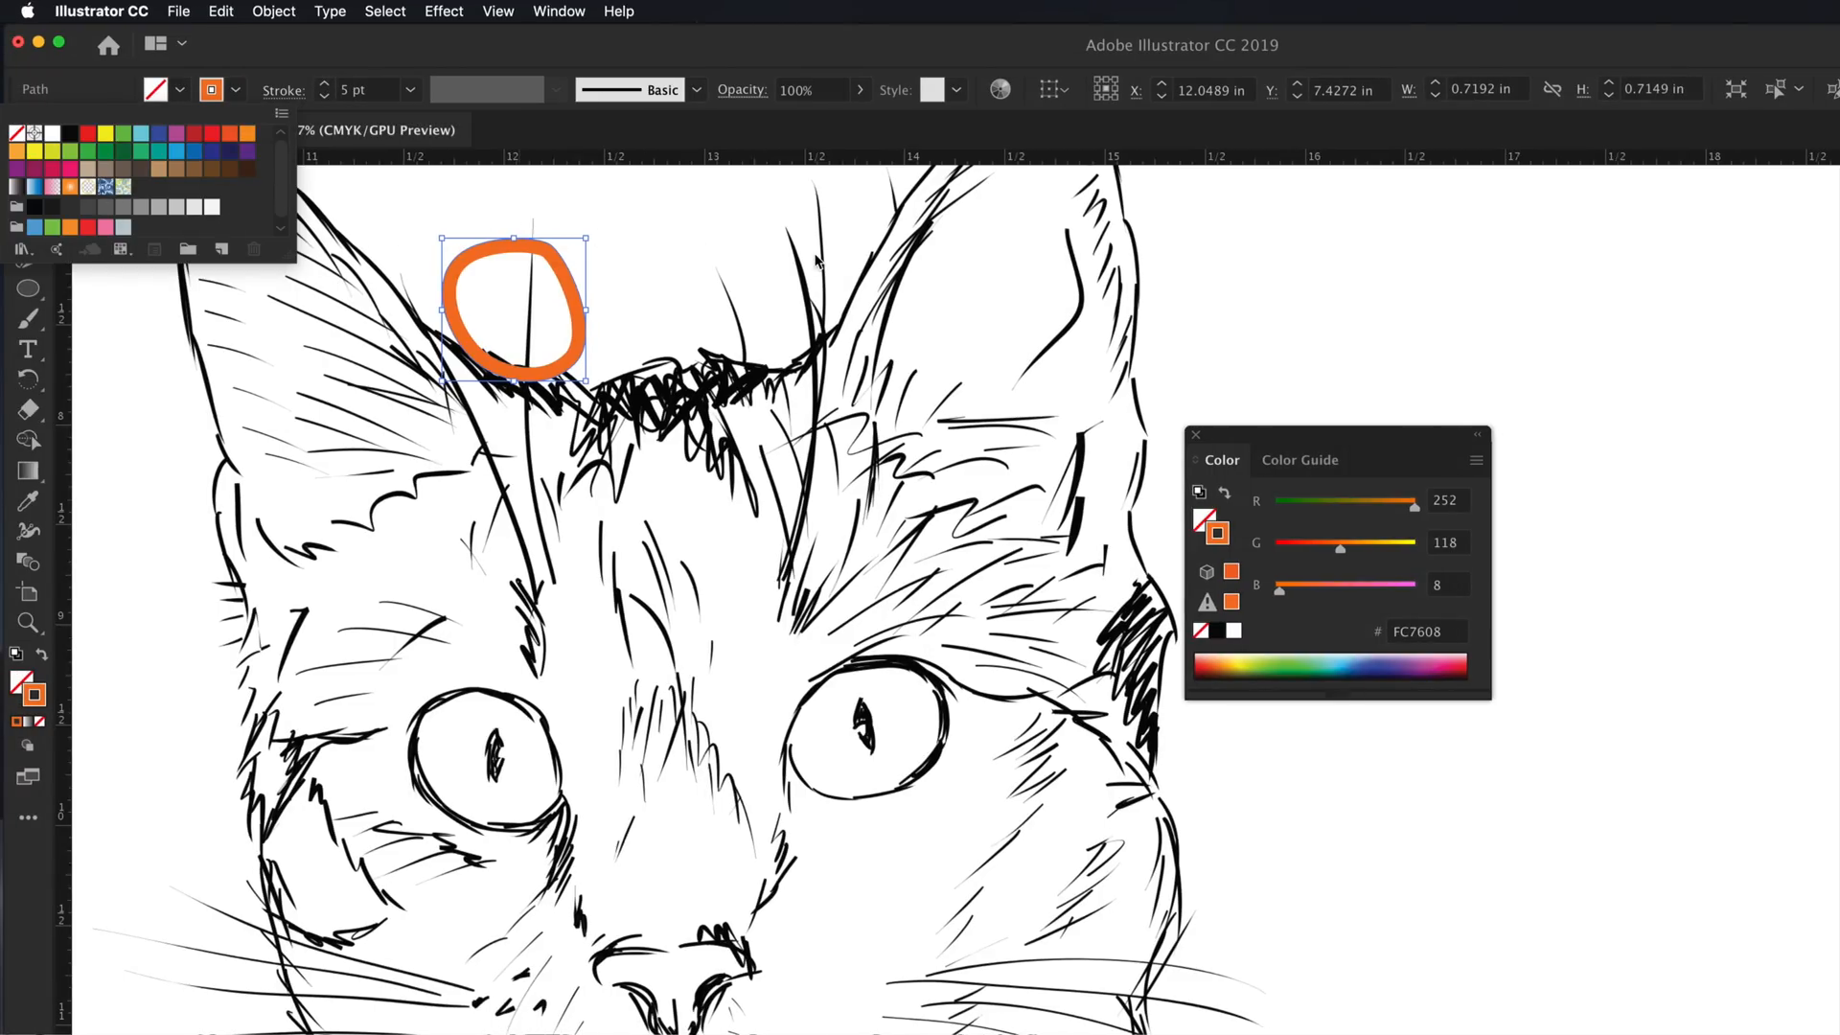
key("Escape")
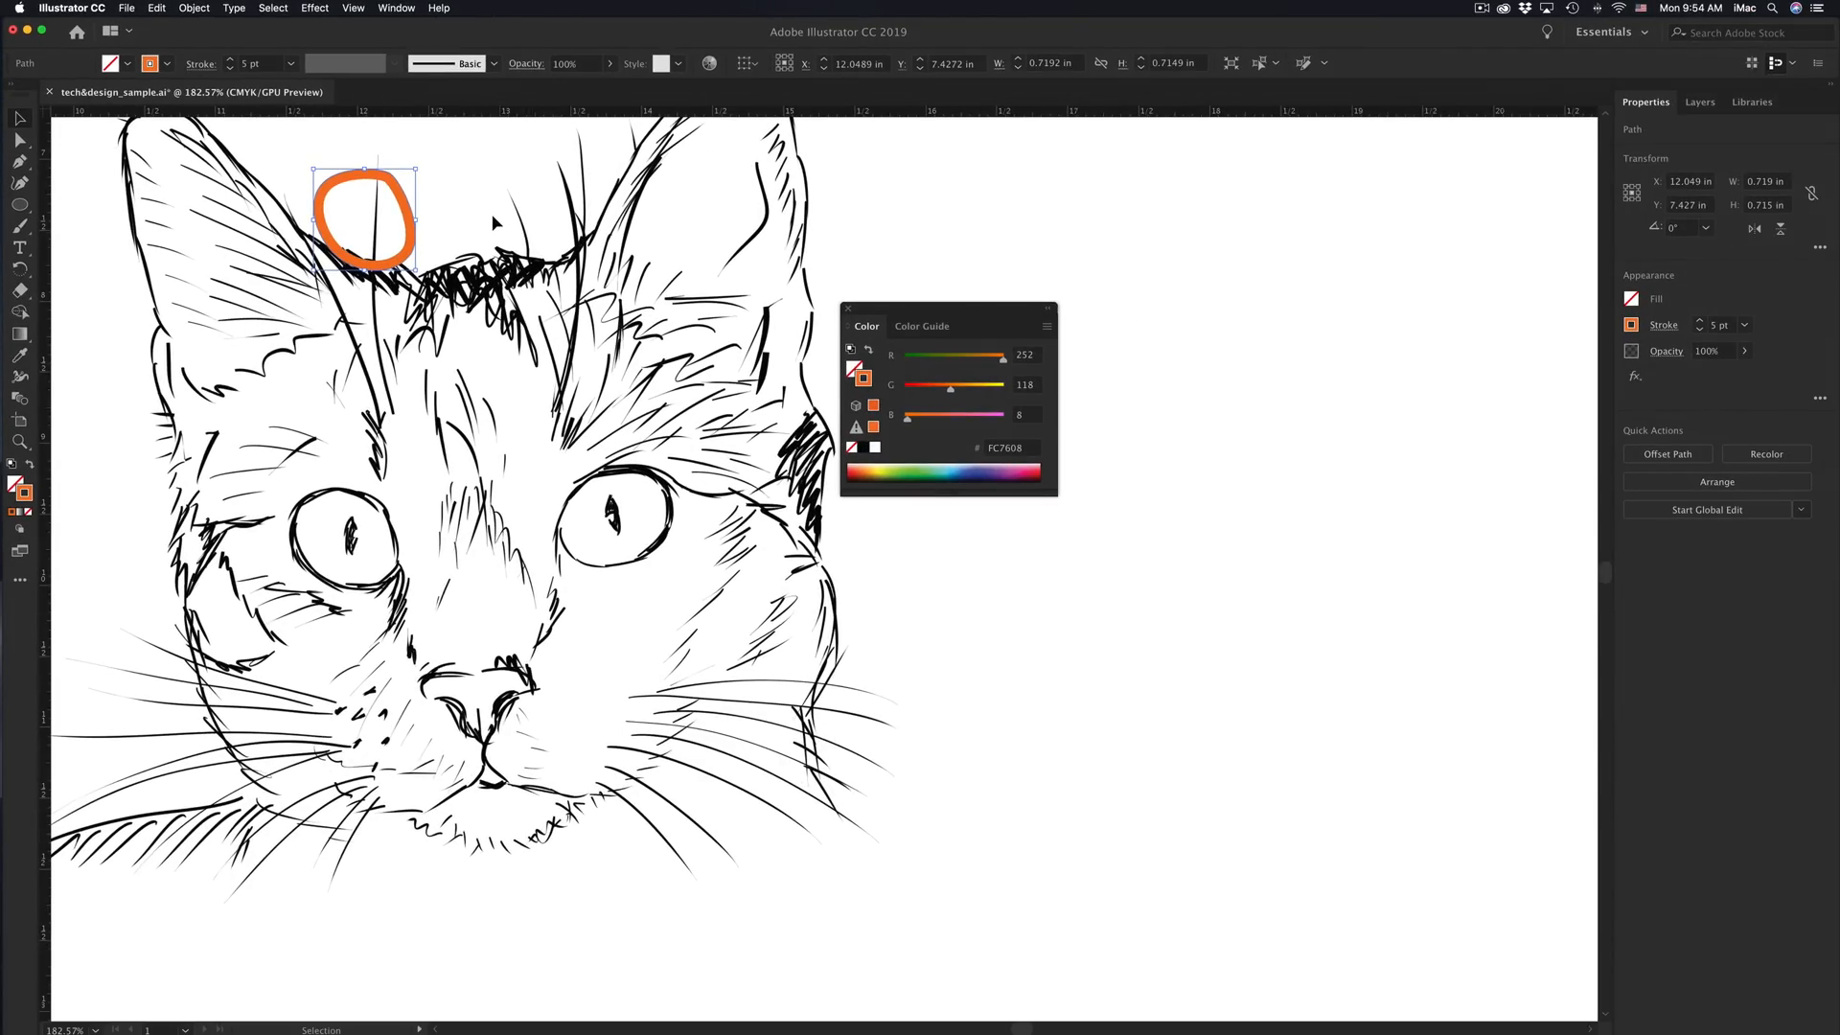
Step: Activate the Pen tool and close the floating Color panel covering the right ear
left_click(19, 163)
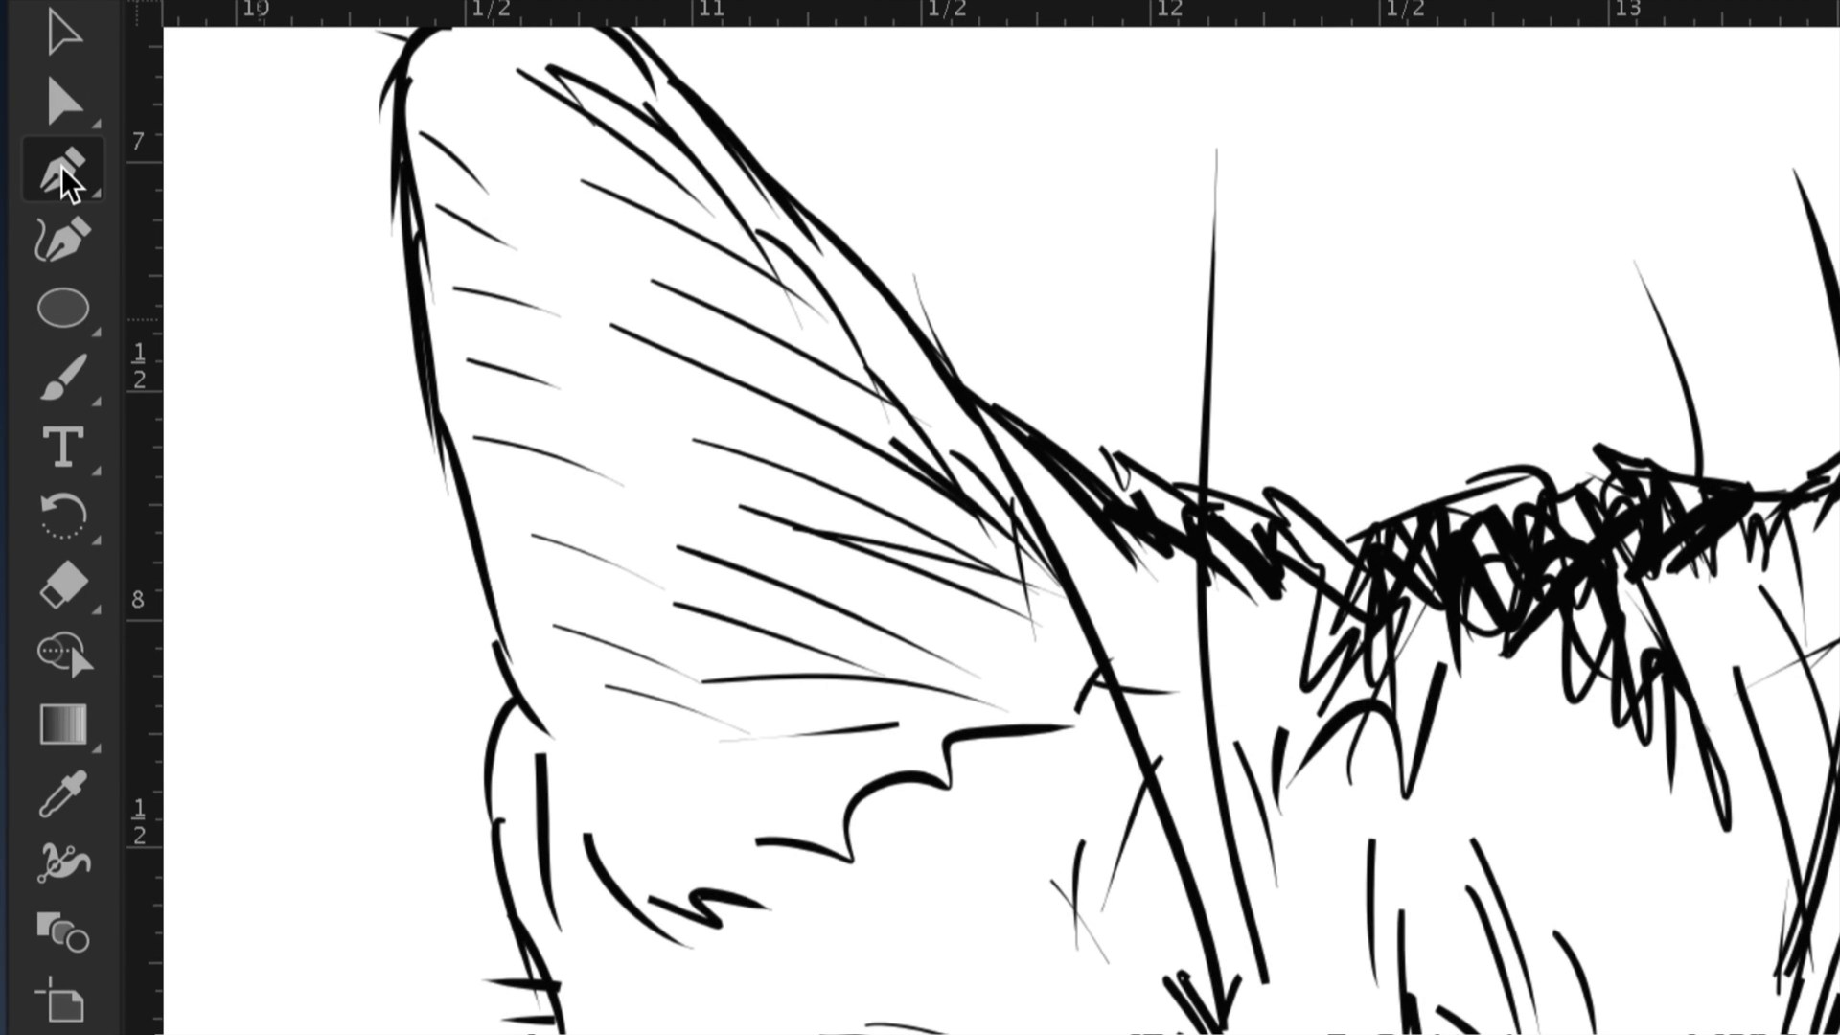
left_click(67, 178)
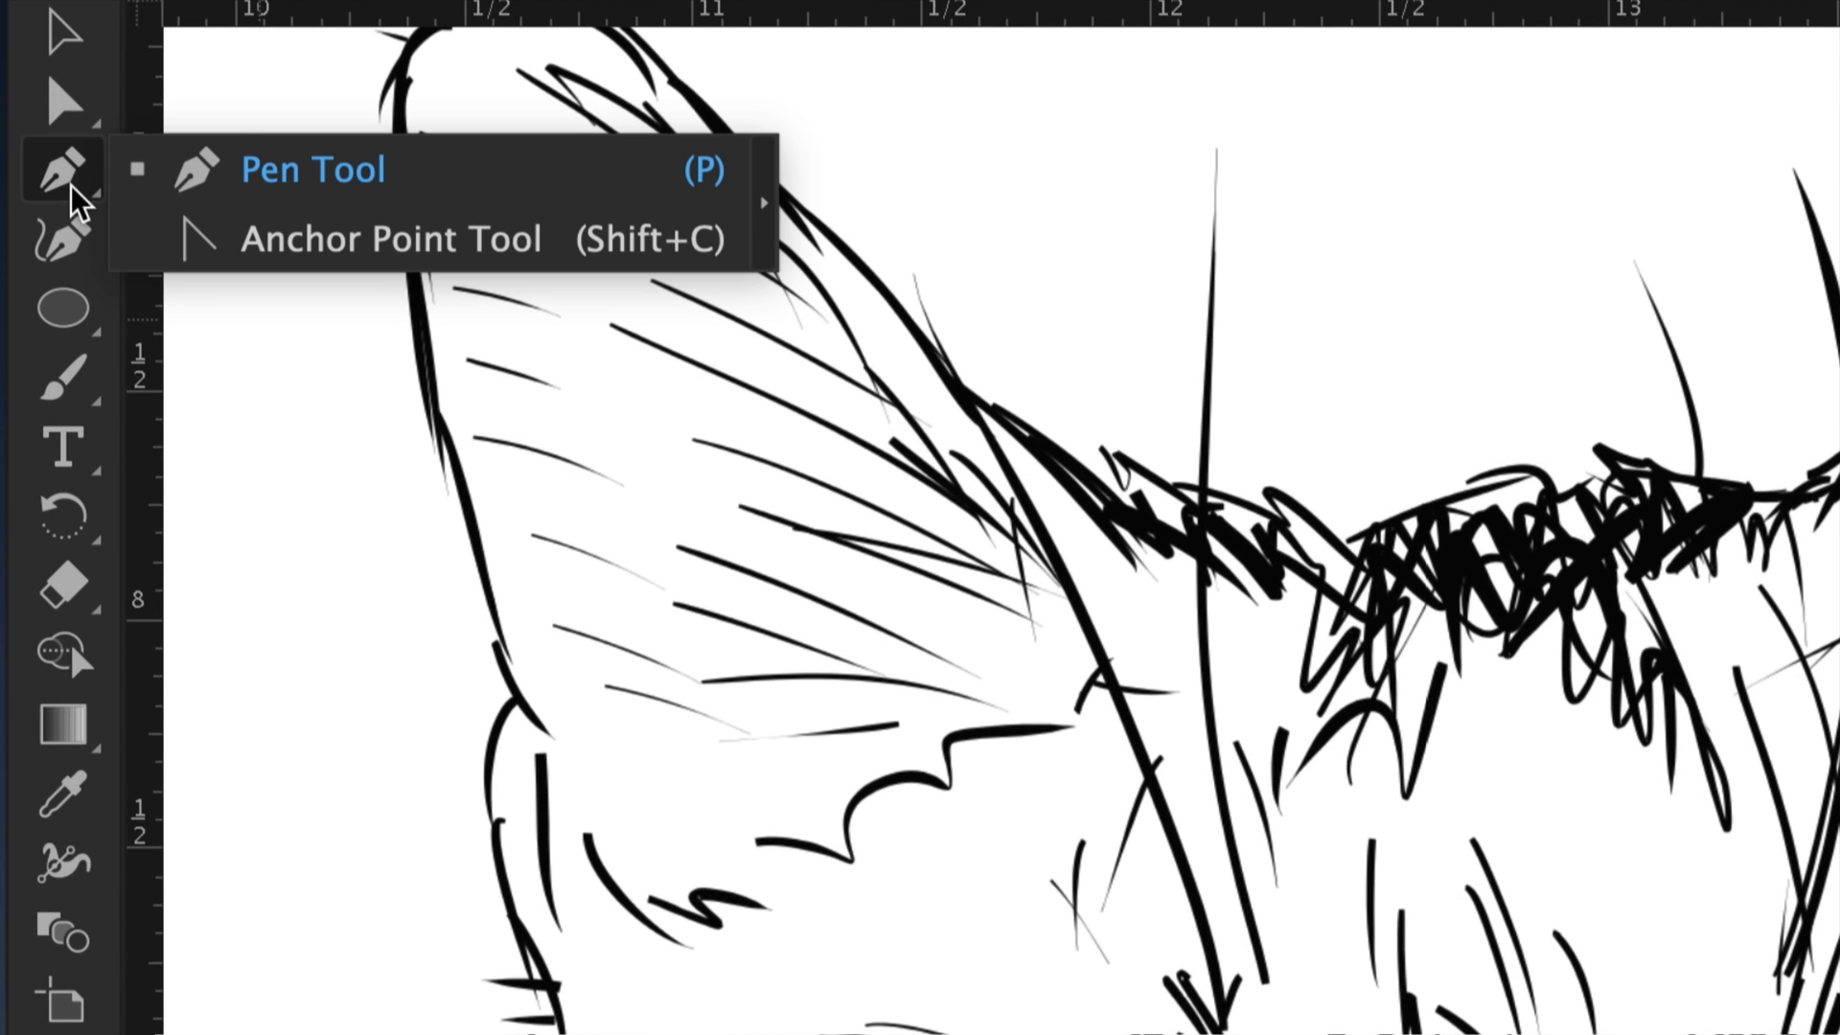
left_click(288, 163)
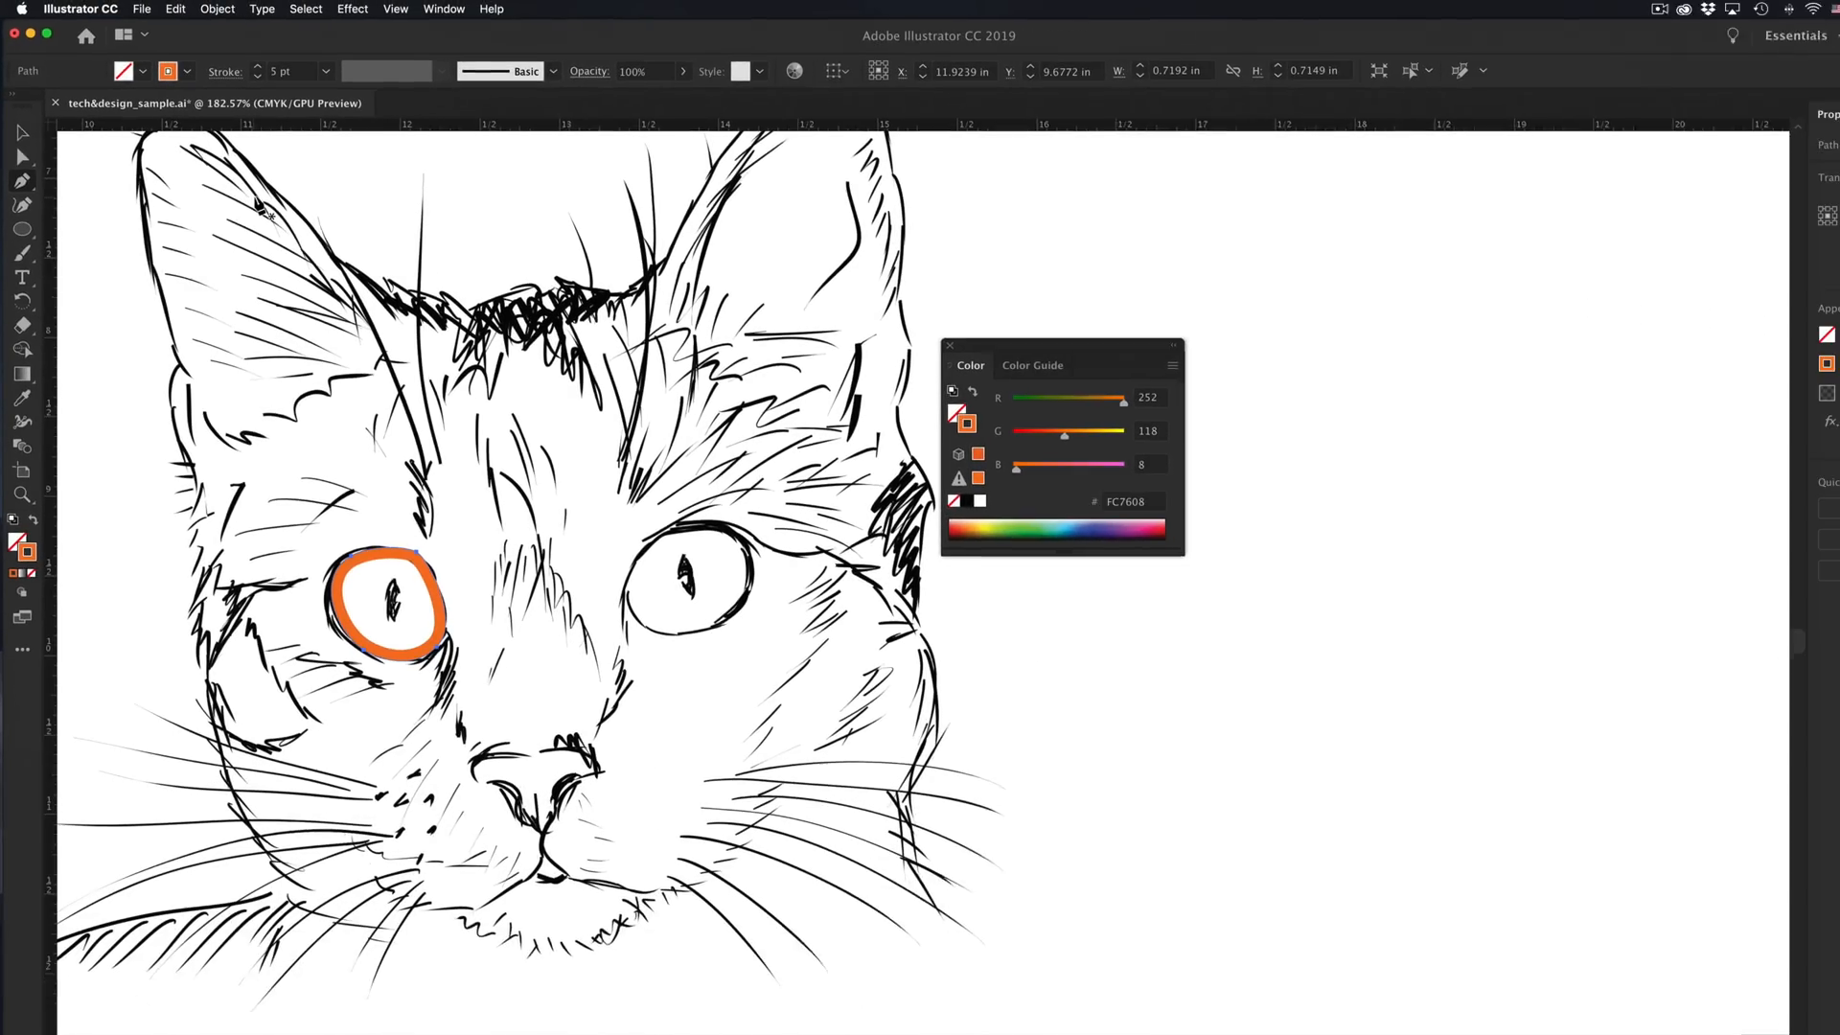
scroll(863, 420, "left", 5)
scroll(863, 420, "up", 3)
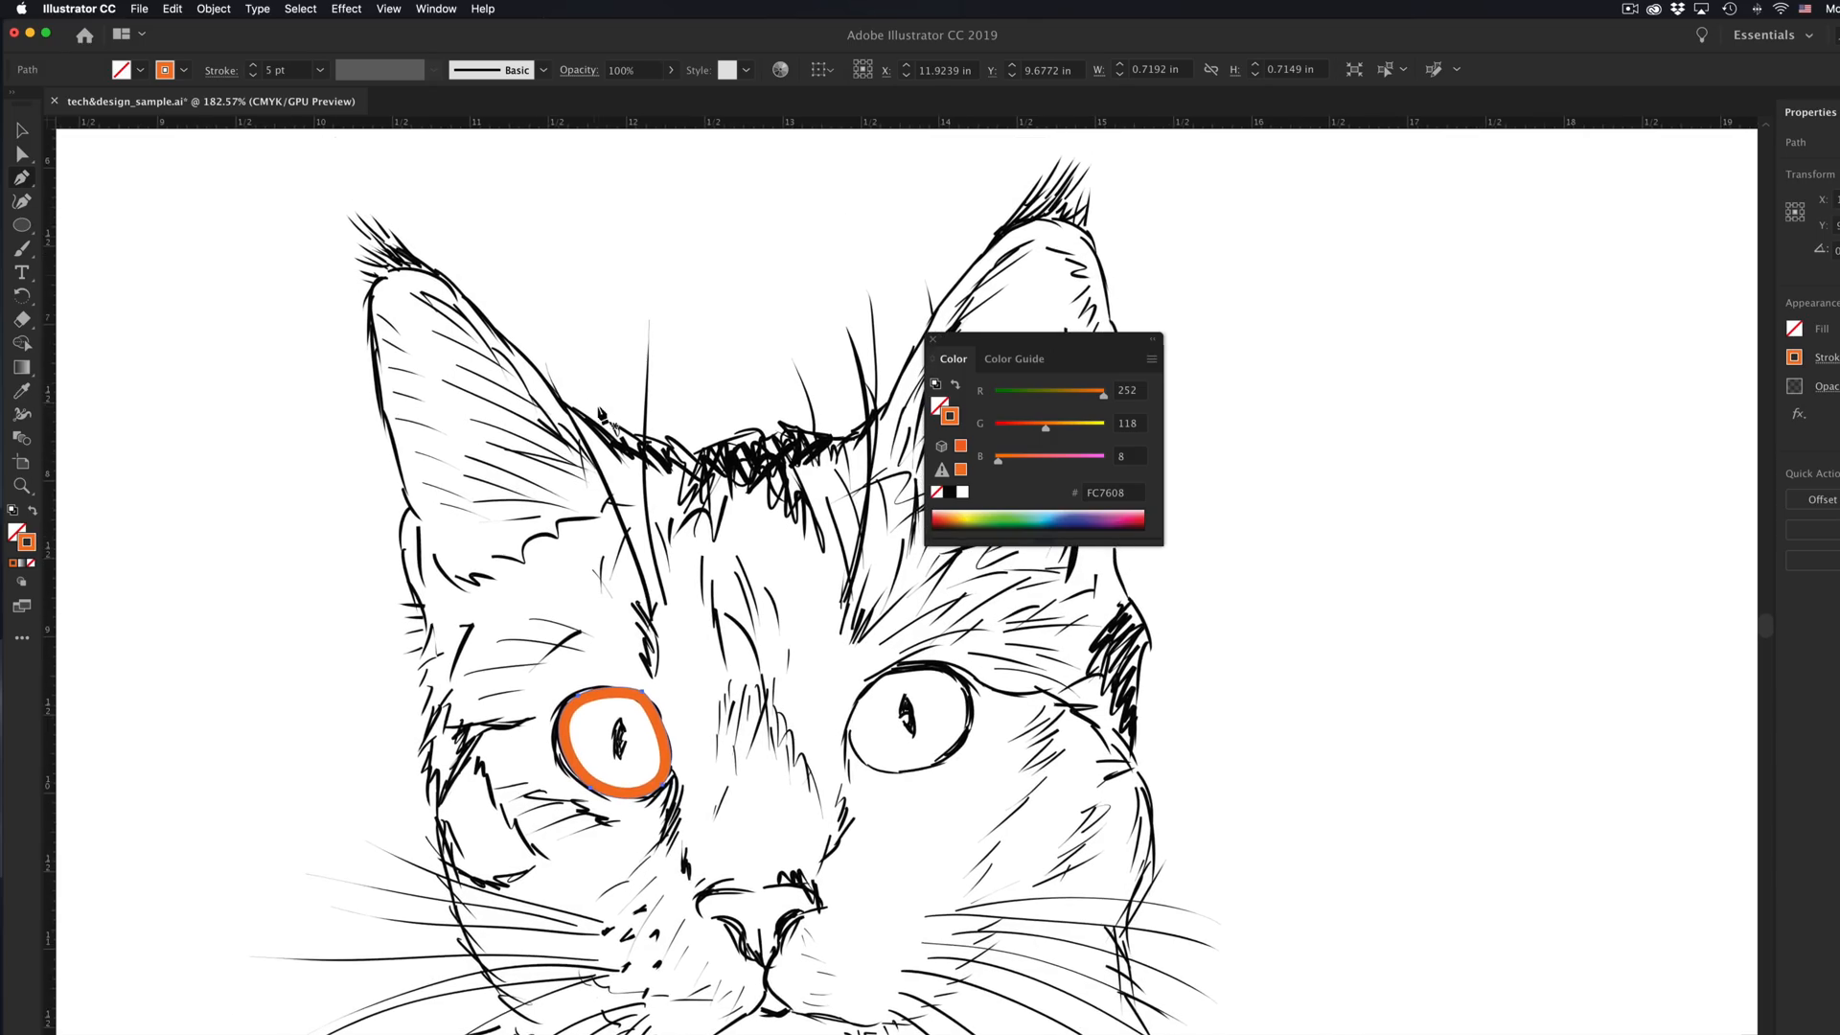
left_click(932, 341)
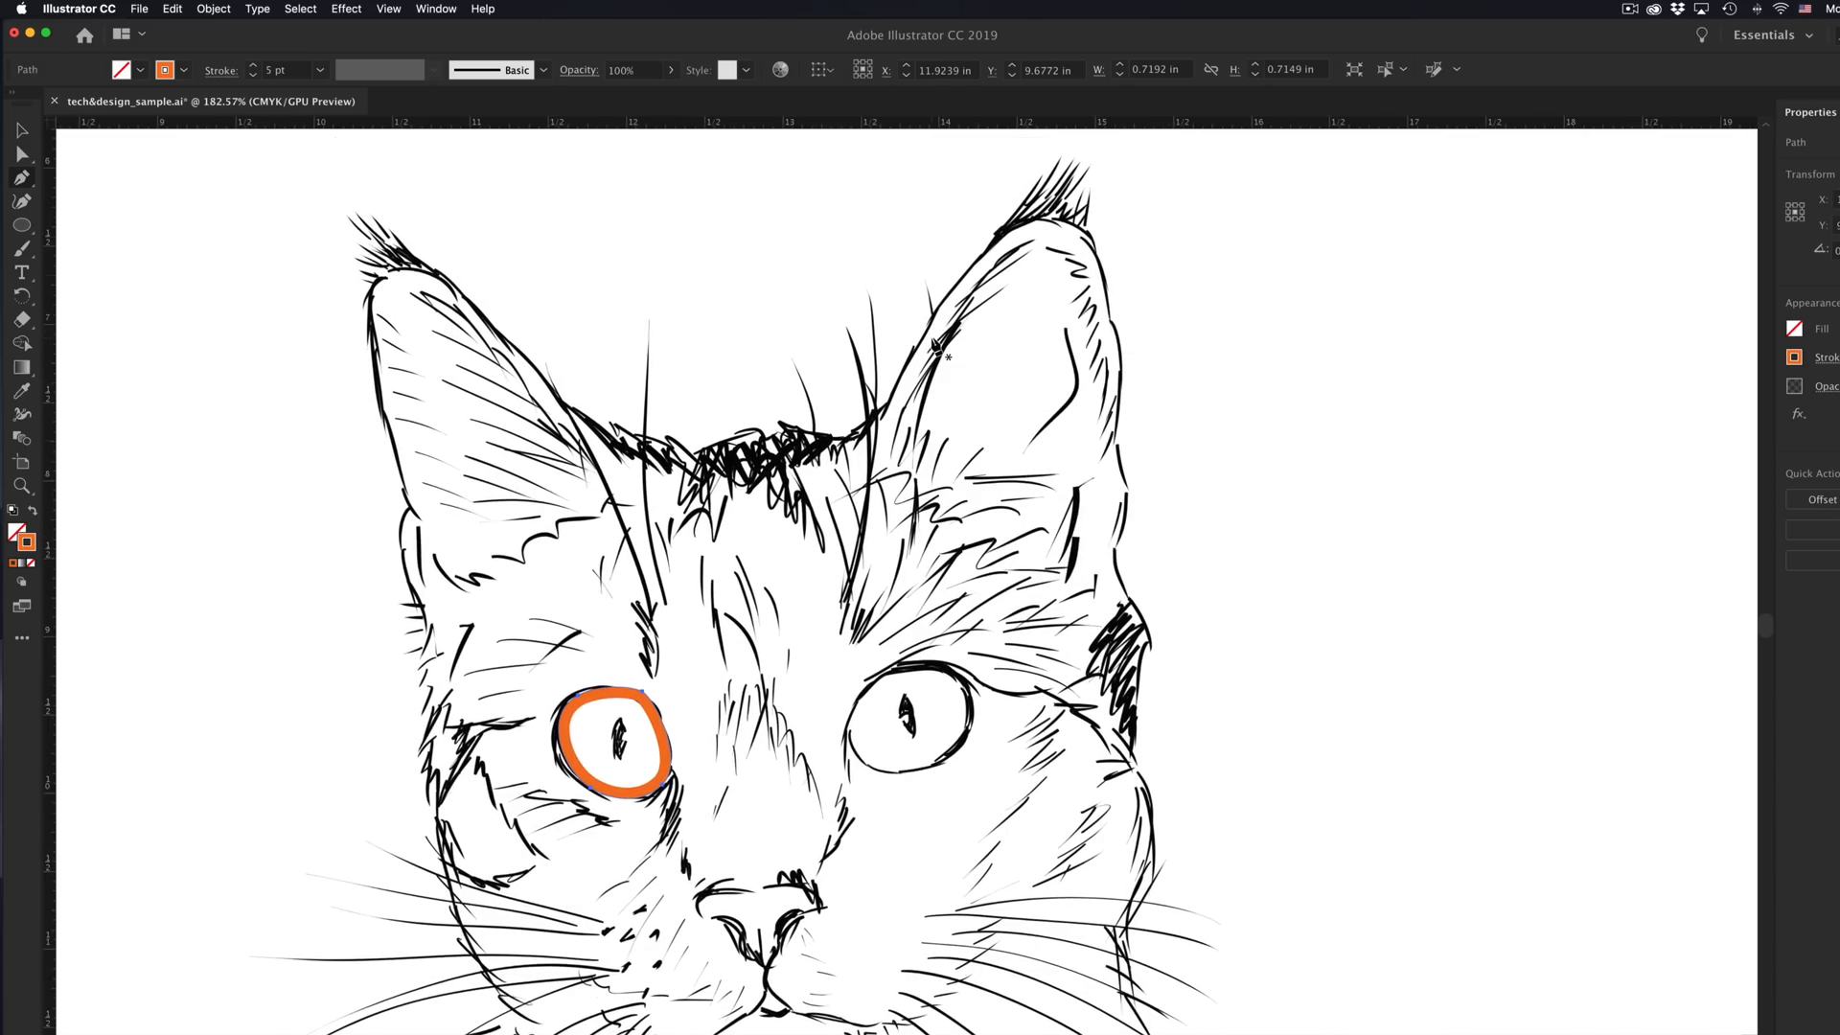
Step: Start a Pen path at the top of the head and trace the left ear's inner edge up to its tip
left_click(656, 450)
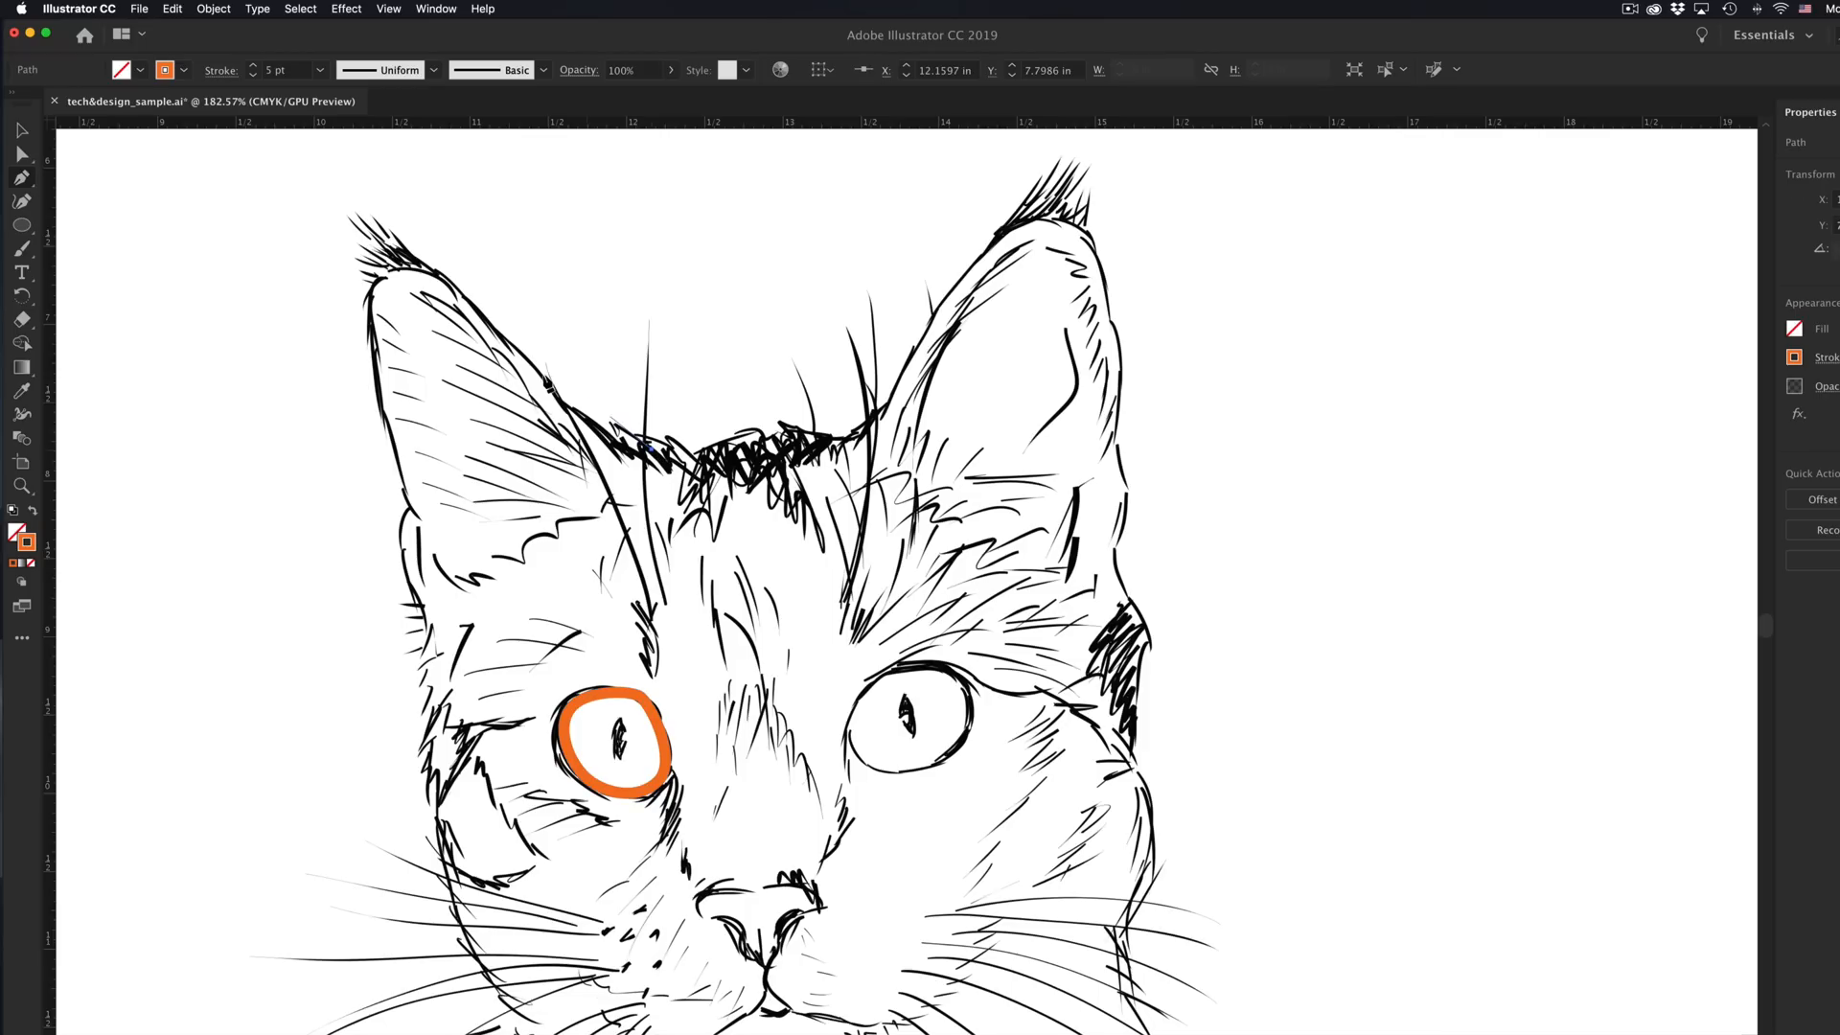
left_click(570, 404)
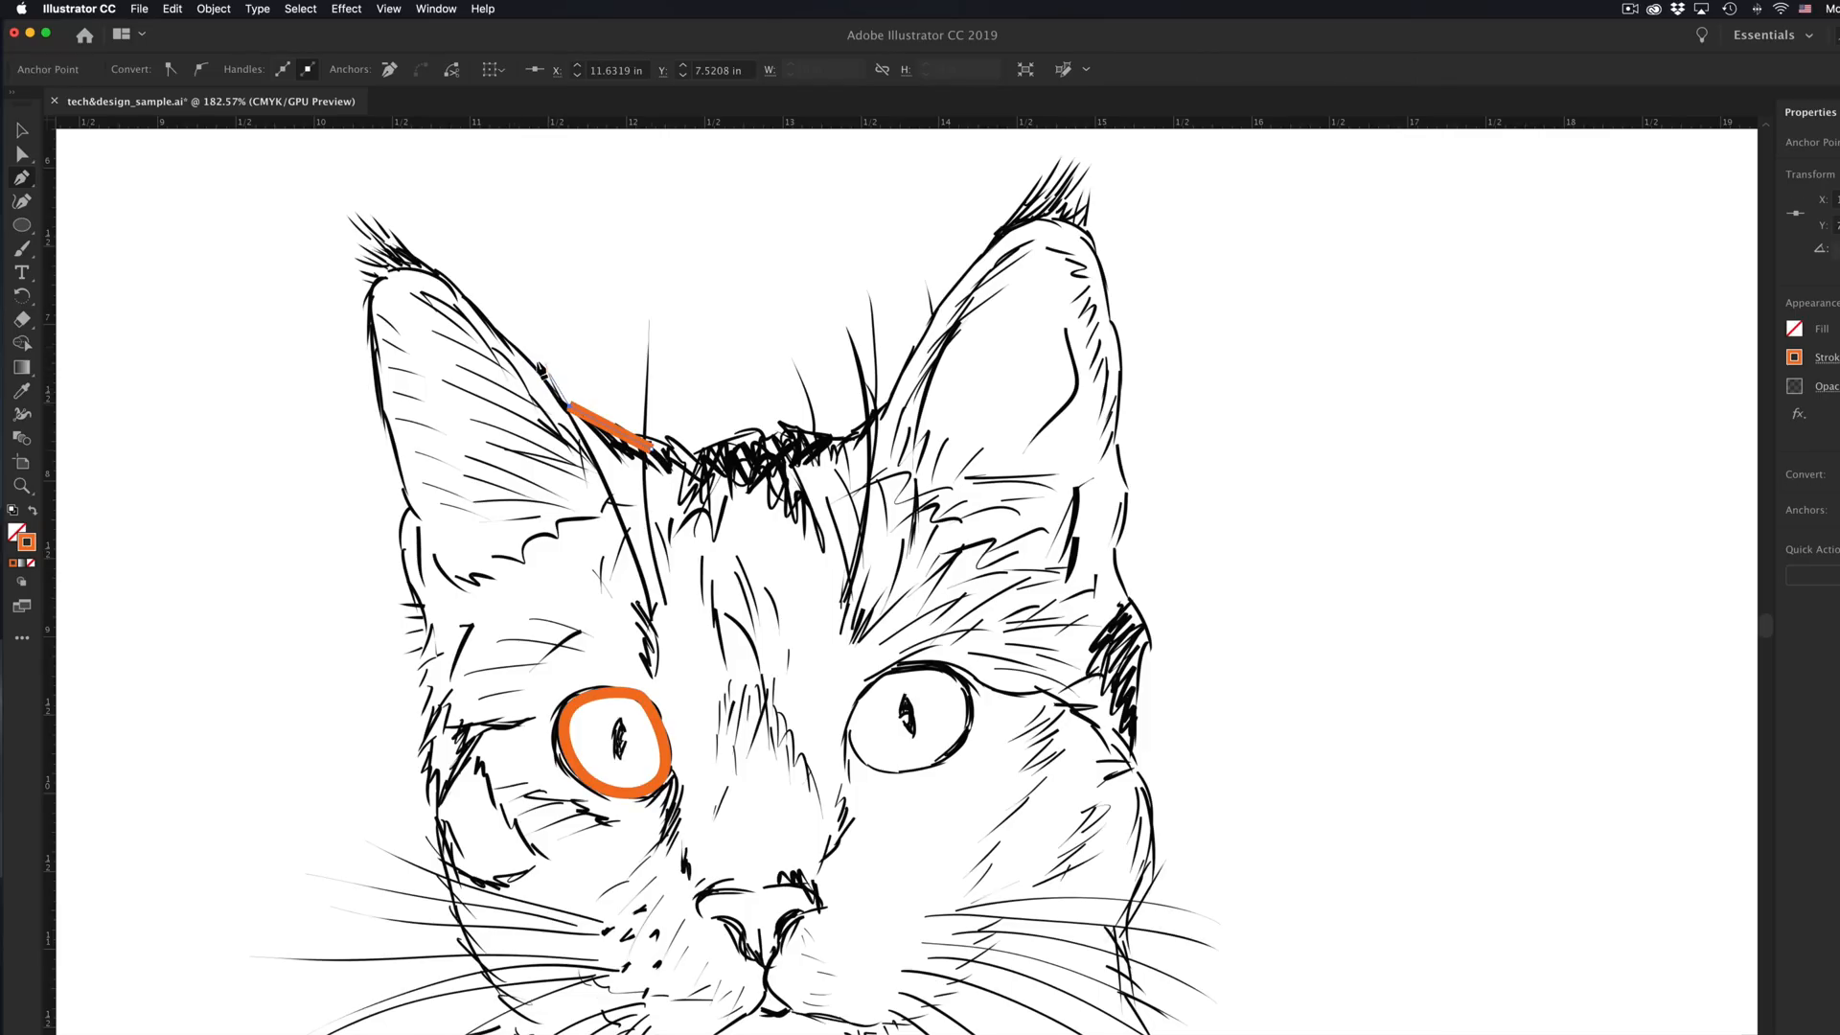
left_click(496, 325)
left_click(419, 256)
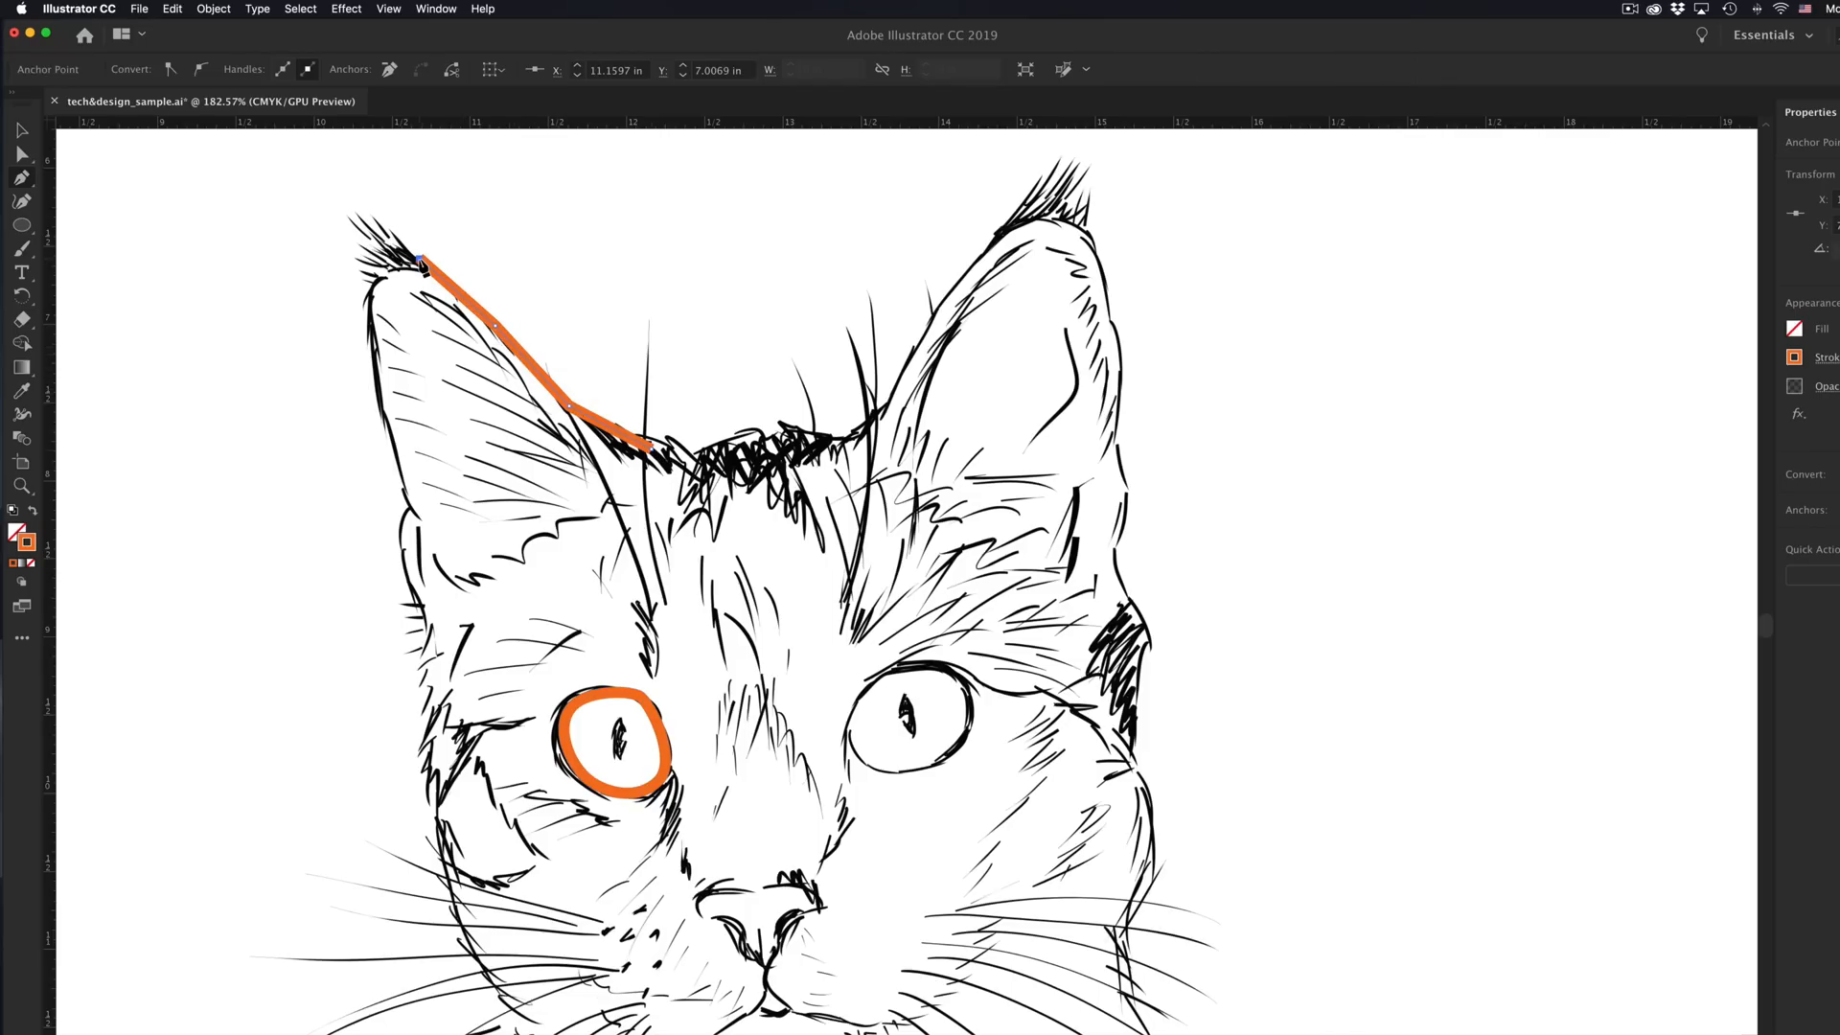
Step: Continue the path around the left ear's tip and down its outer edge to the ear's base
left_click(386, 271)
left_click(371, 331)
left_click(379, 394)
left_click(395, 448)
left_click(405, 493)
left_click(417, 524)
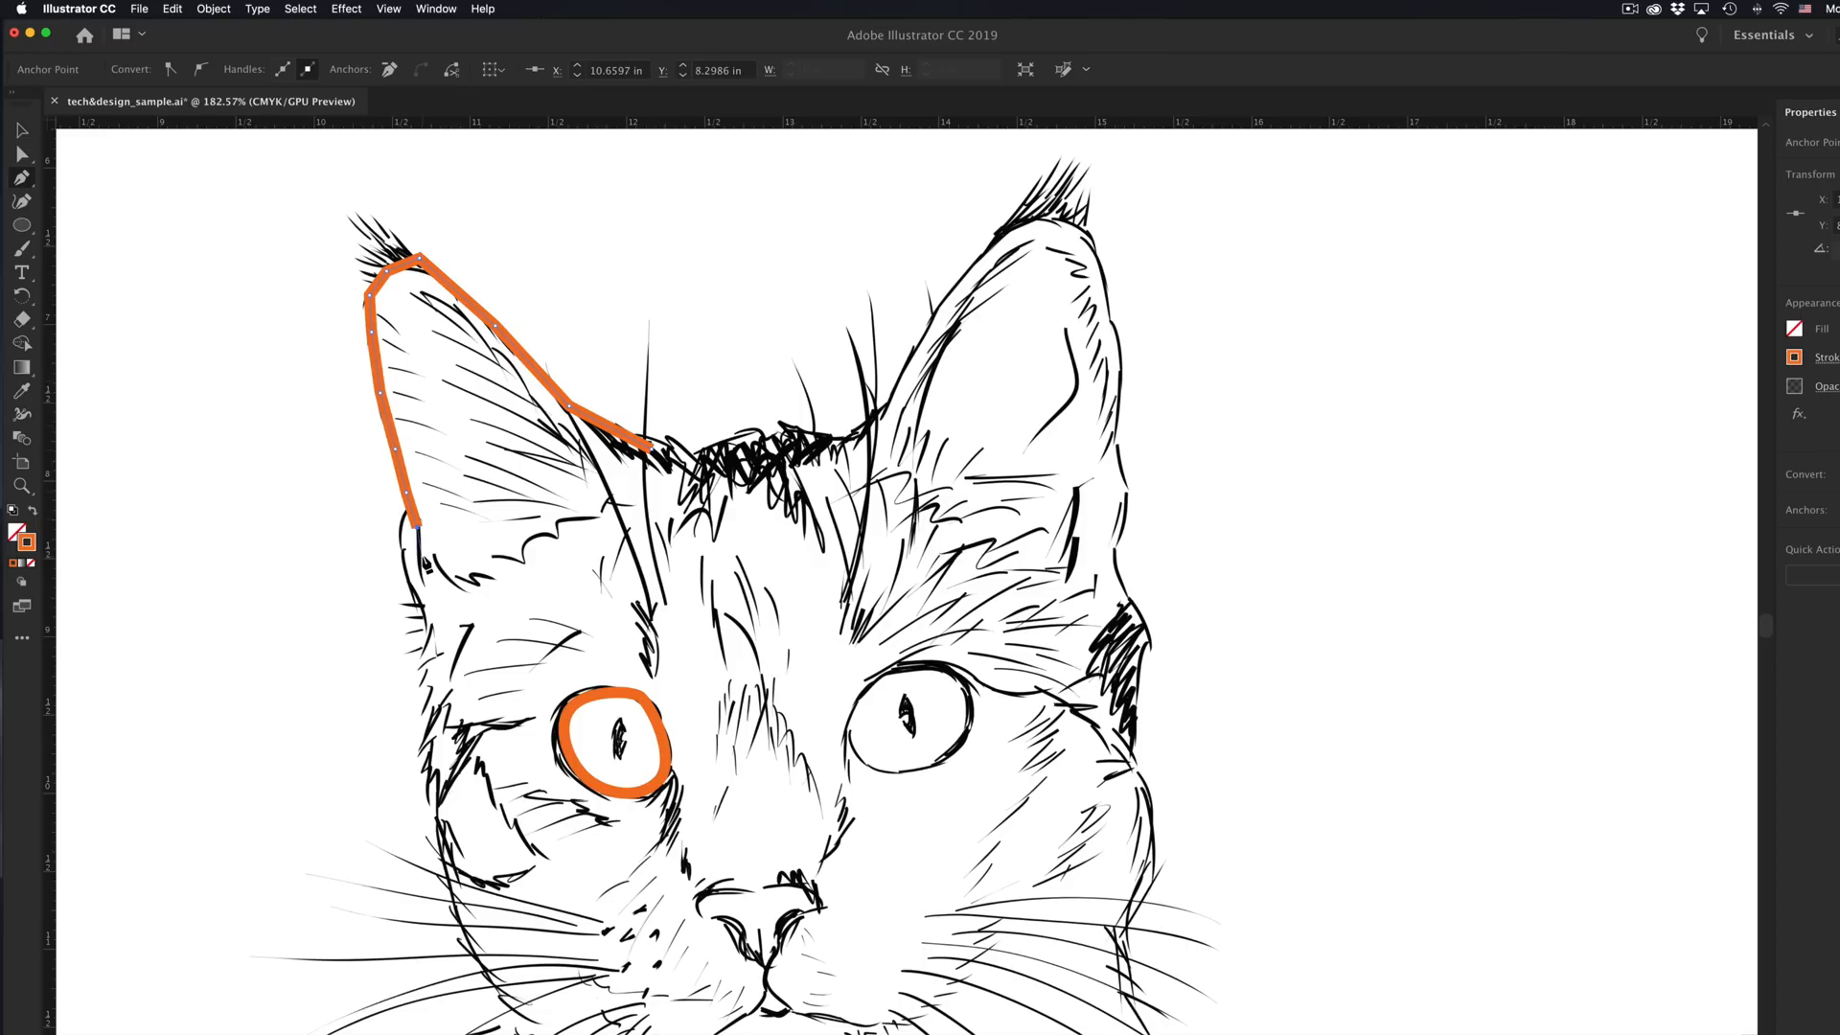
left_click_drag(419, 563, 111, 652)
left_click_drag(742, 500, 736, 668)
key("ctrl+z")
Step: Continue the Pen path from the left ear's base down the left cheek to the jaw beneath the whiskers
left_click(423, 635)
left_click(433, 724)
left_click(436, 804)
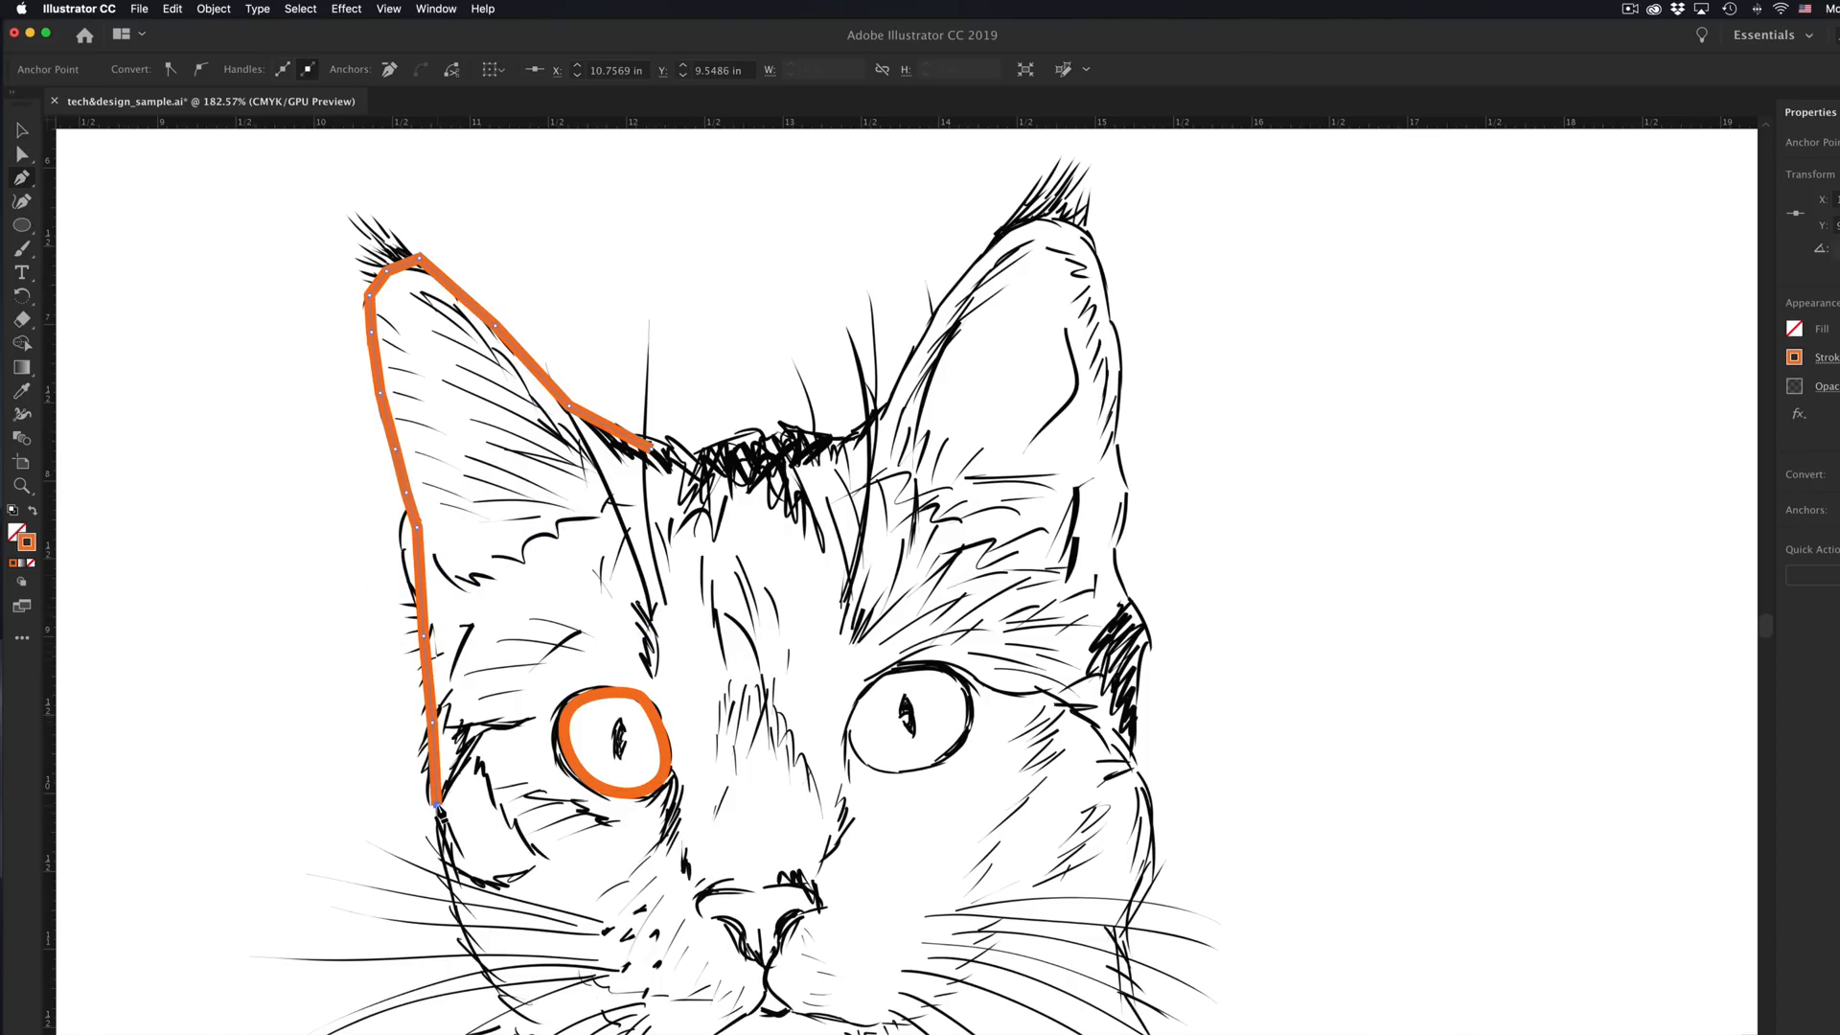
left_click(447, 865)
left_click(480, 977)
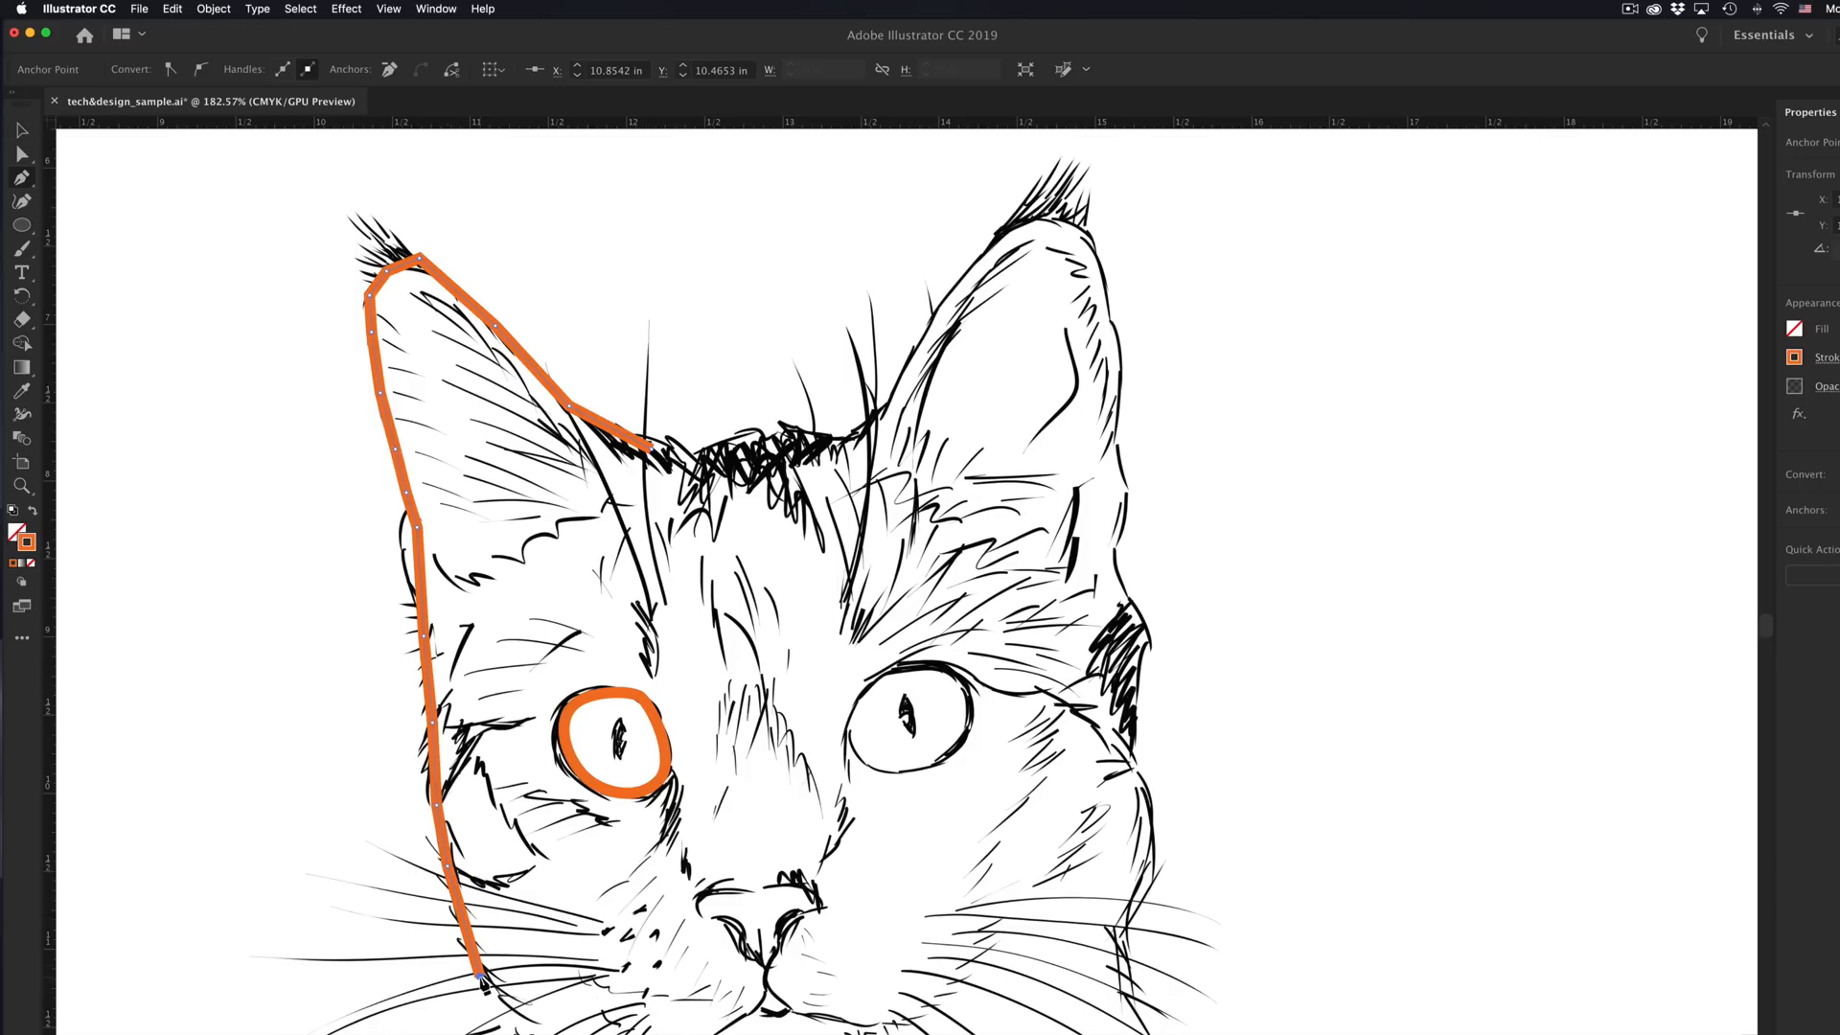
scroll(482, 979, "down", 5)
left_click(588, 781)
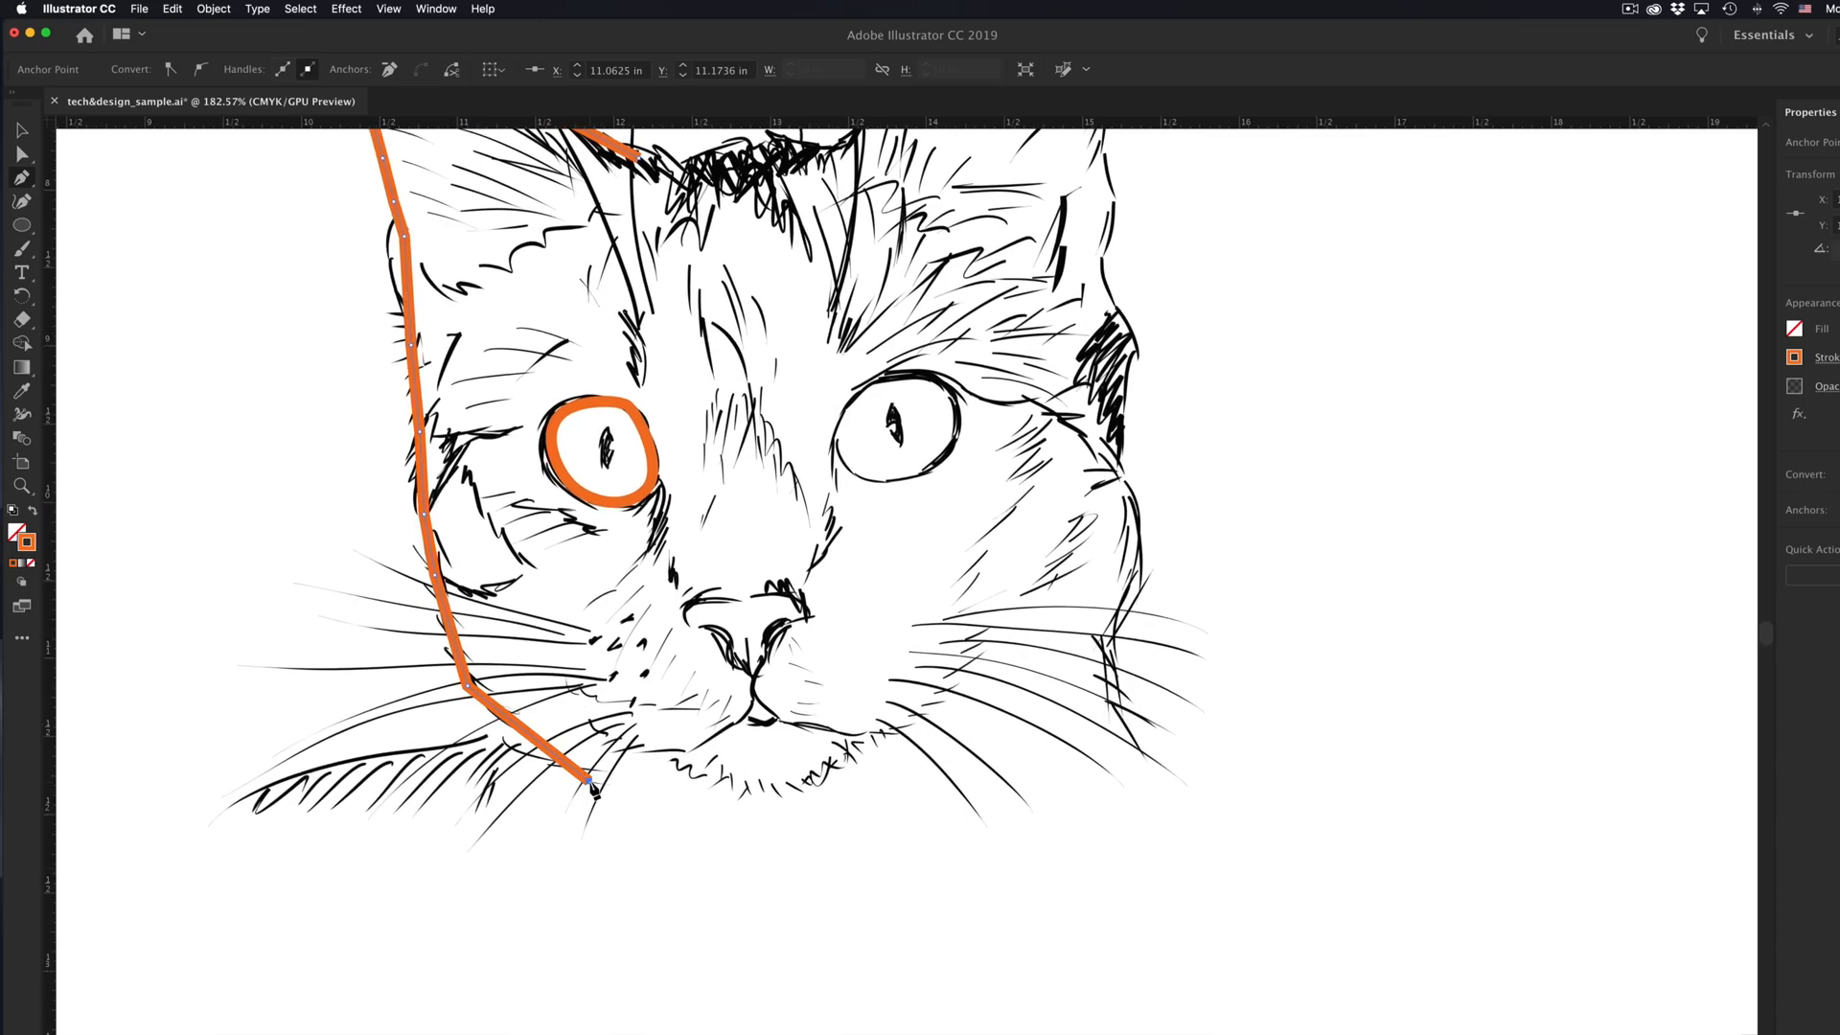
Step: Continue the path along the mouth's left underside, around the chin and up to the right whisker area
left_click(685, 754)
left_click(734, 795)
left_click(819, 792)
left_click(891, 726)
left_click(981, 662)
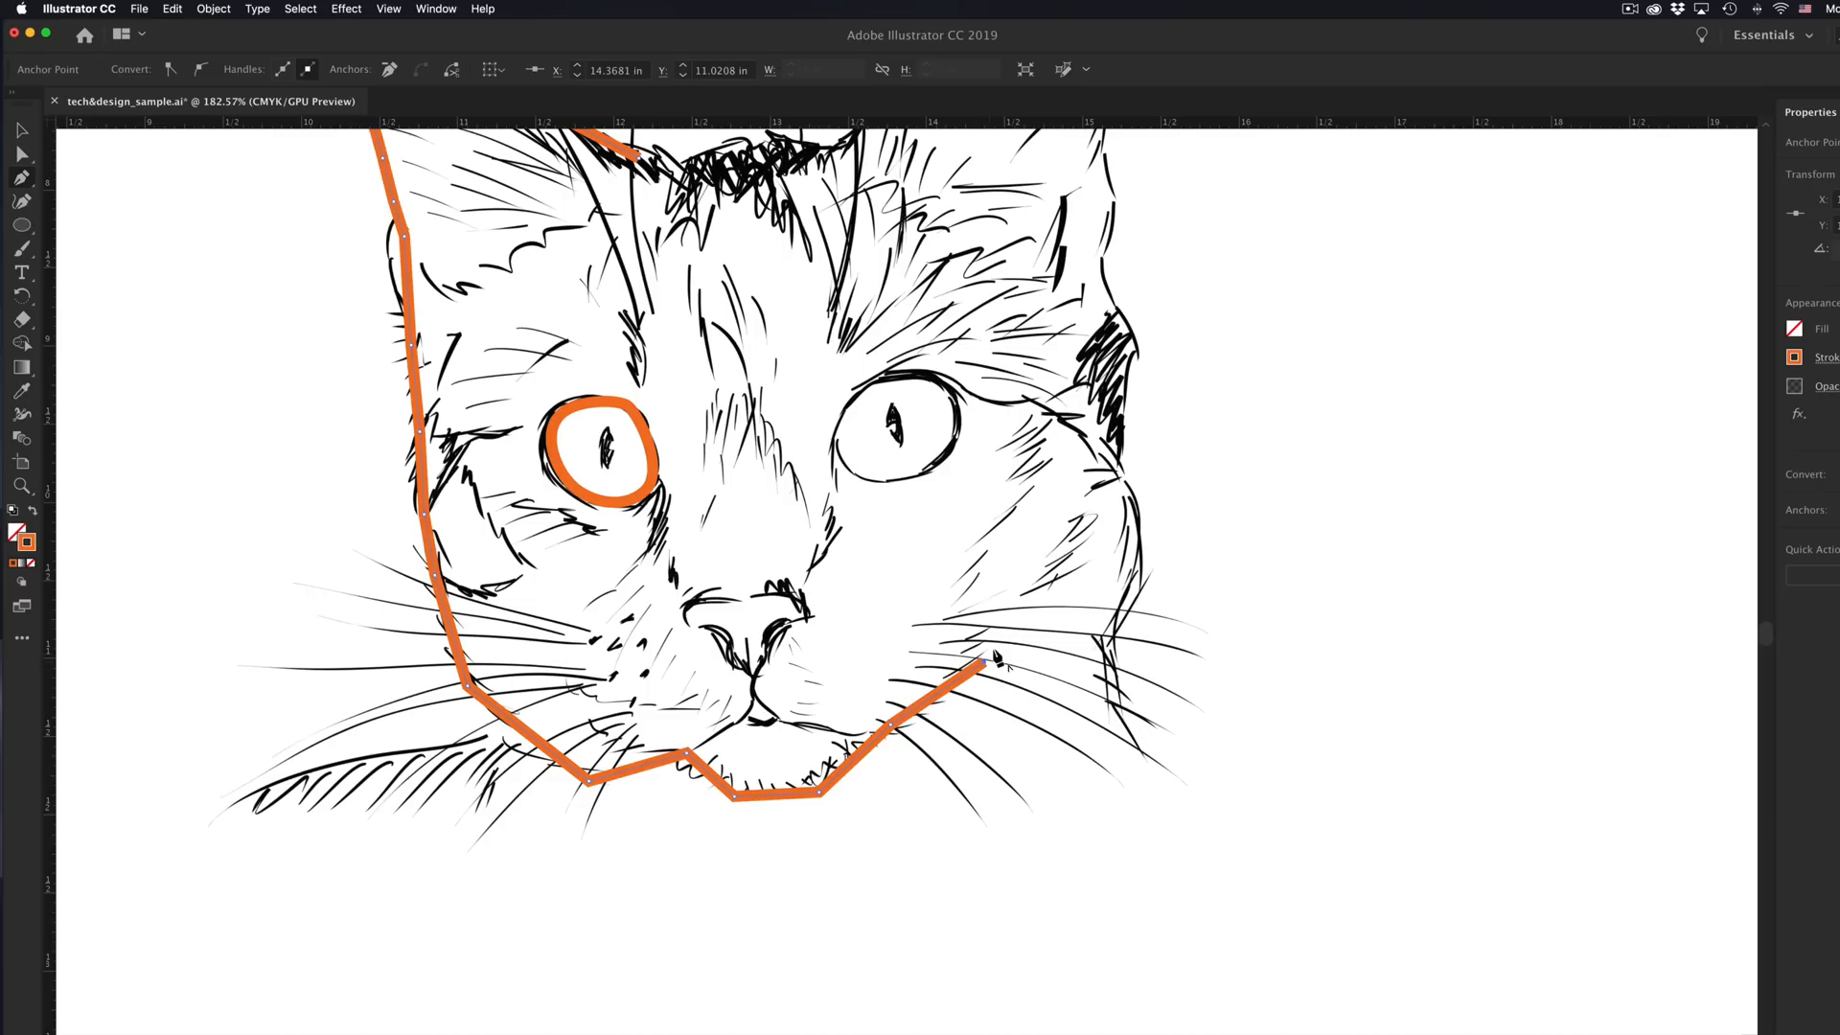
Step: Trace the path around the right cheek, up that side of the face and along the right ear's outer edge
left_click(1117, 643)
left_click(1143, 541)
left_click(1114, 427)
scroll(1117, 439, "up", 2)
scroll(1116, 439, "up", 10)
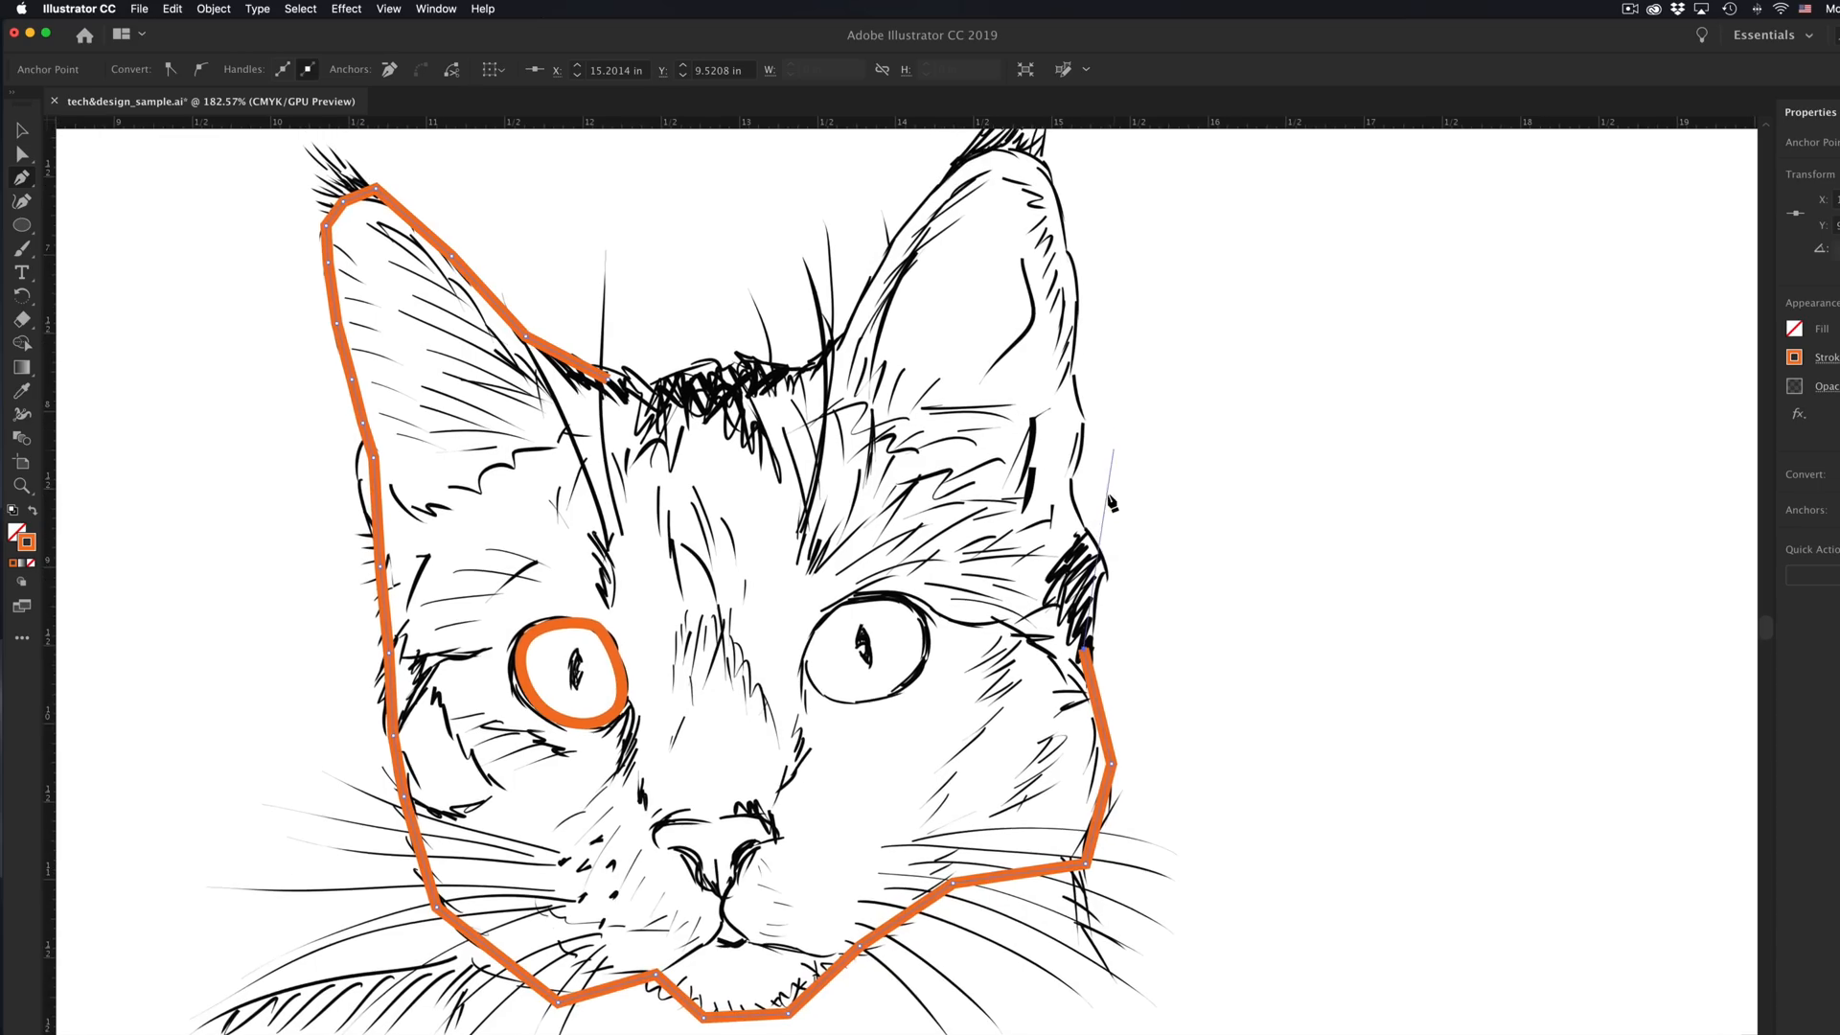
left_click(1102, 585)
left_click(1078, 493)
left_click(1086, 349)
left_click(1064, 205)
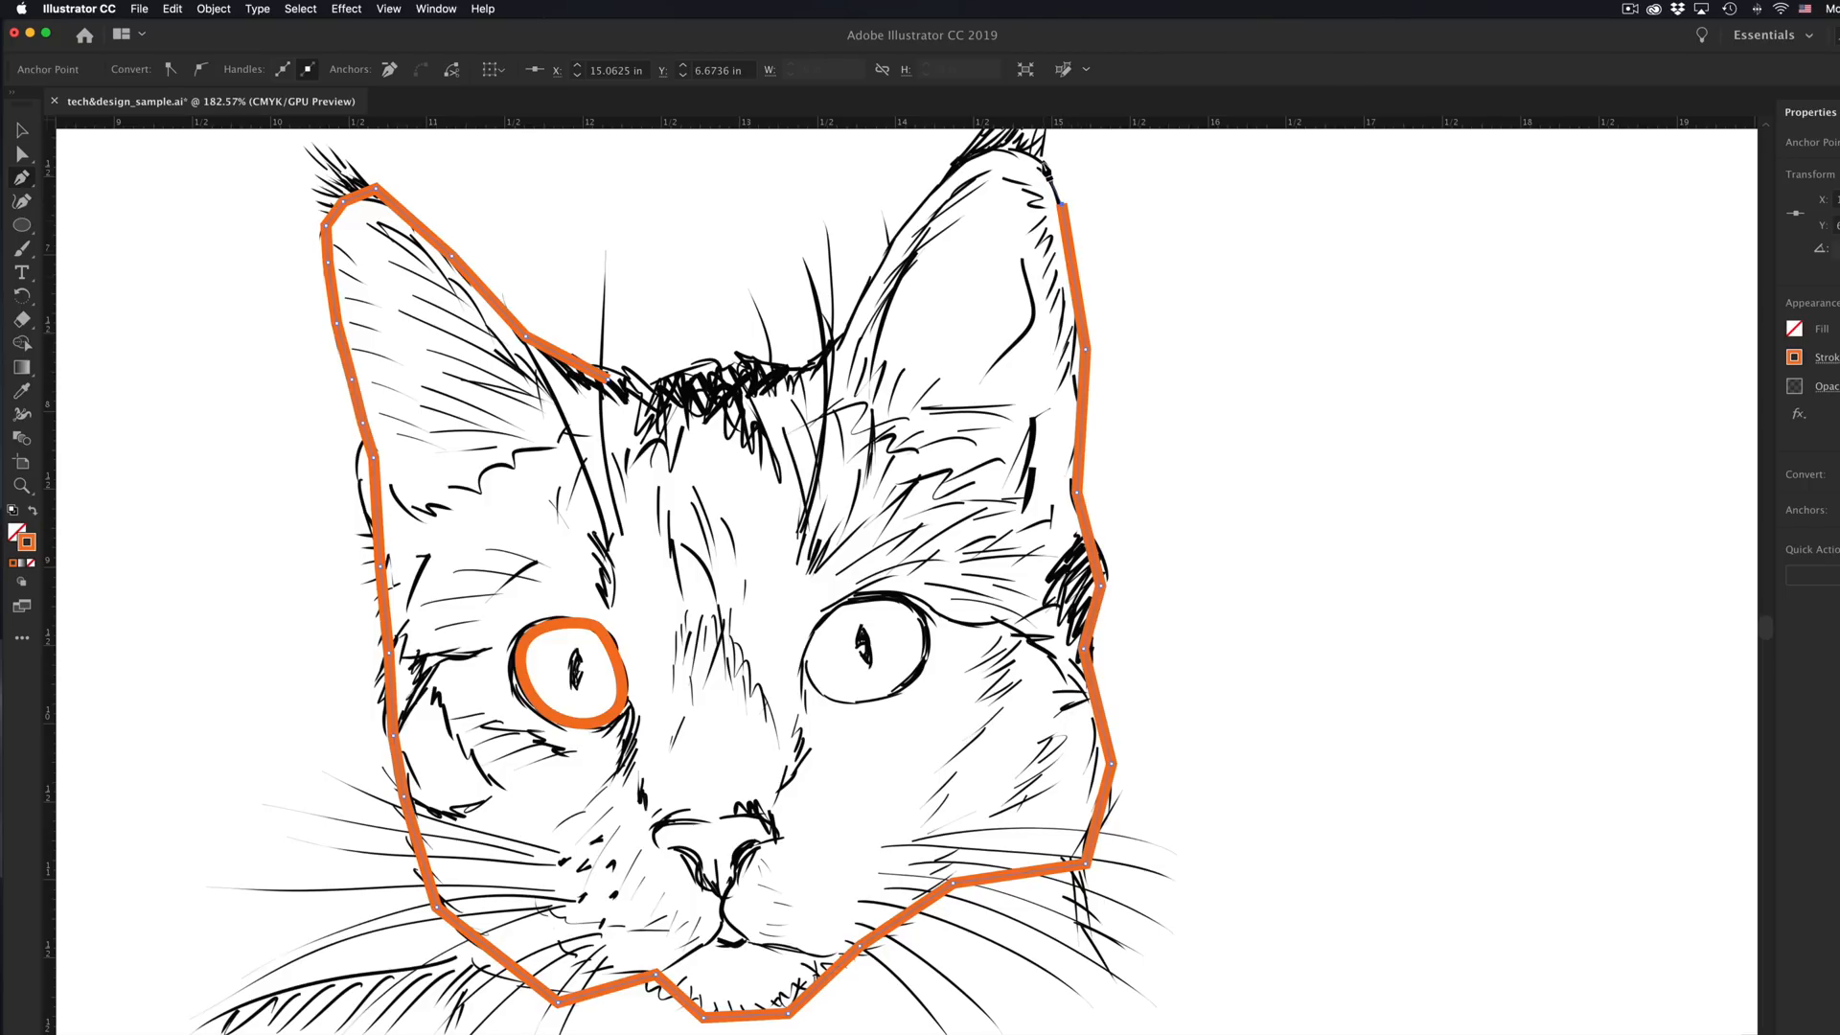
Step: Trace over the right ear's tip, down its inner edge and across the top of the head, closing the path at its starting point
left_click(975, 145)
left_click(913, 212)
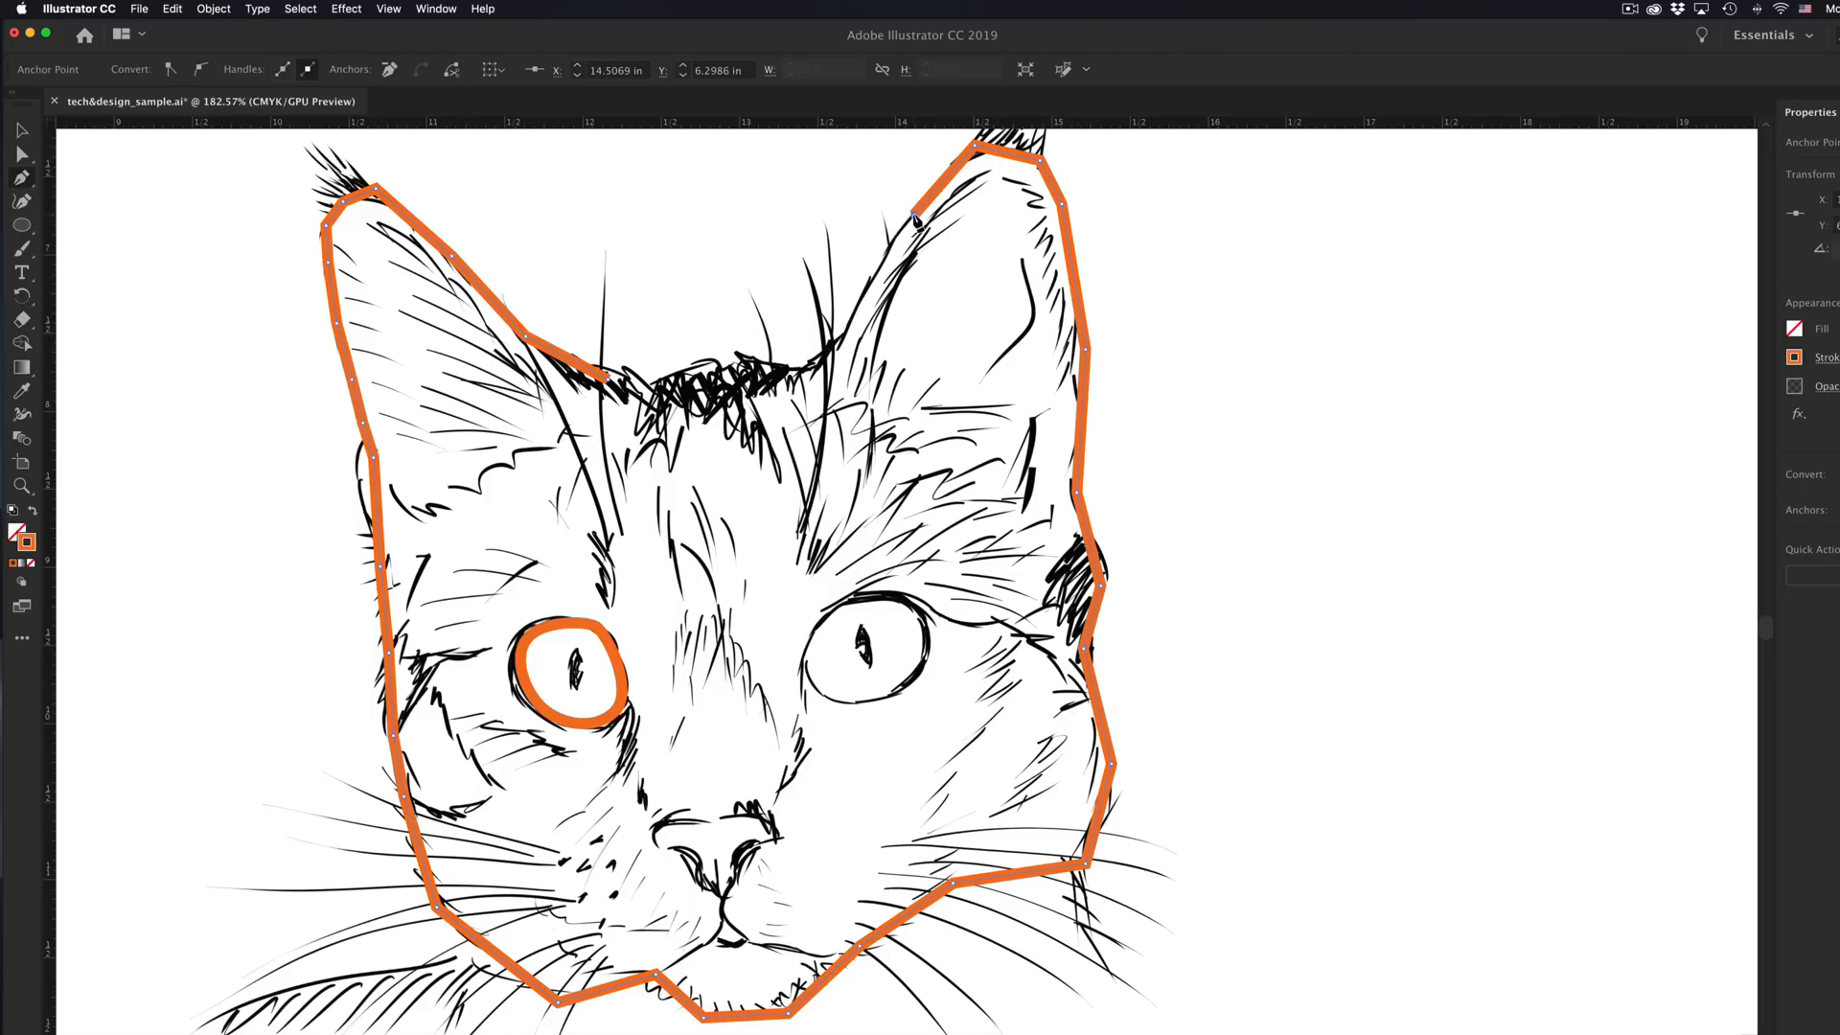
left_click(868, 289)
left_click(841, 355)
left_click(788, 369)
left_click(683, 383)
left_click(607, 381)
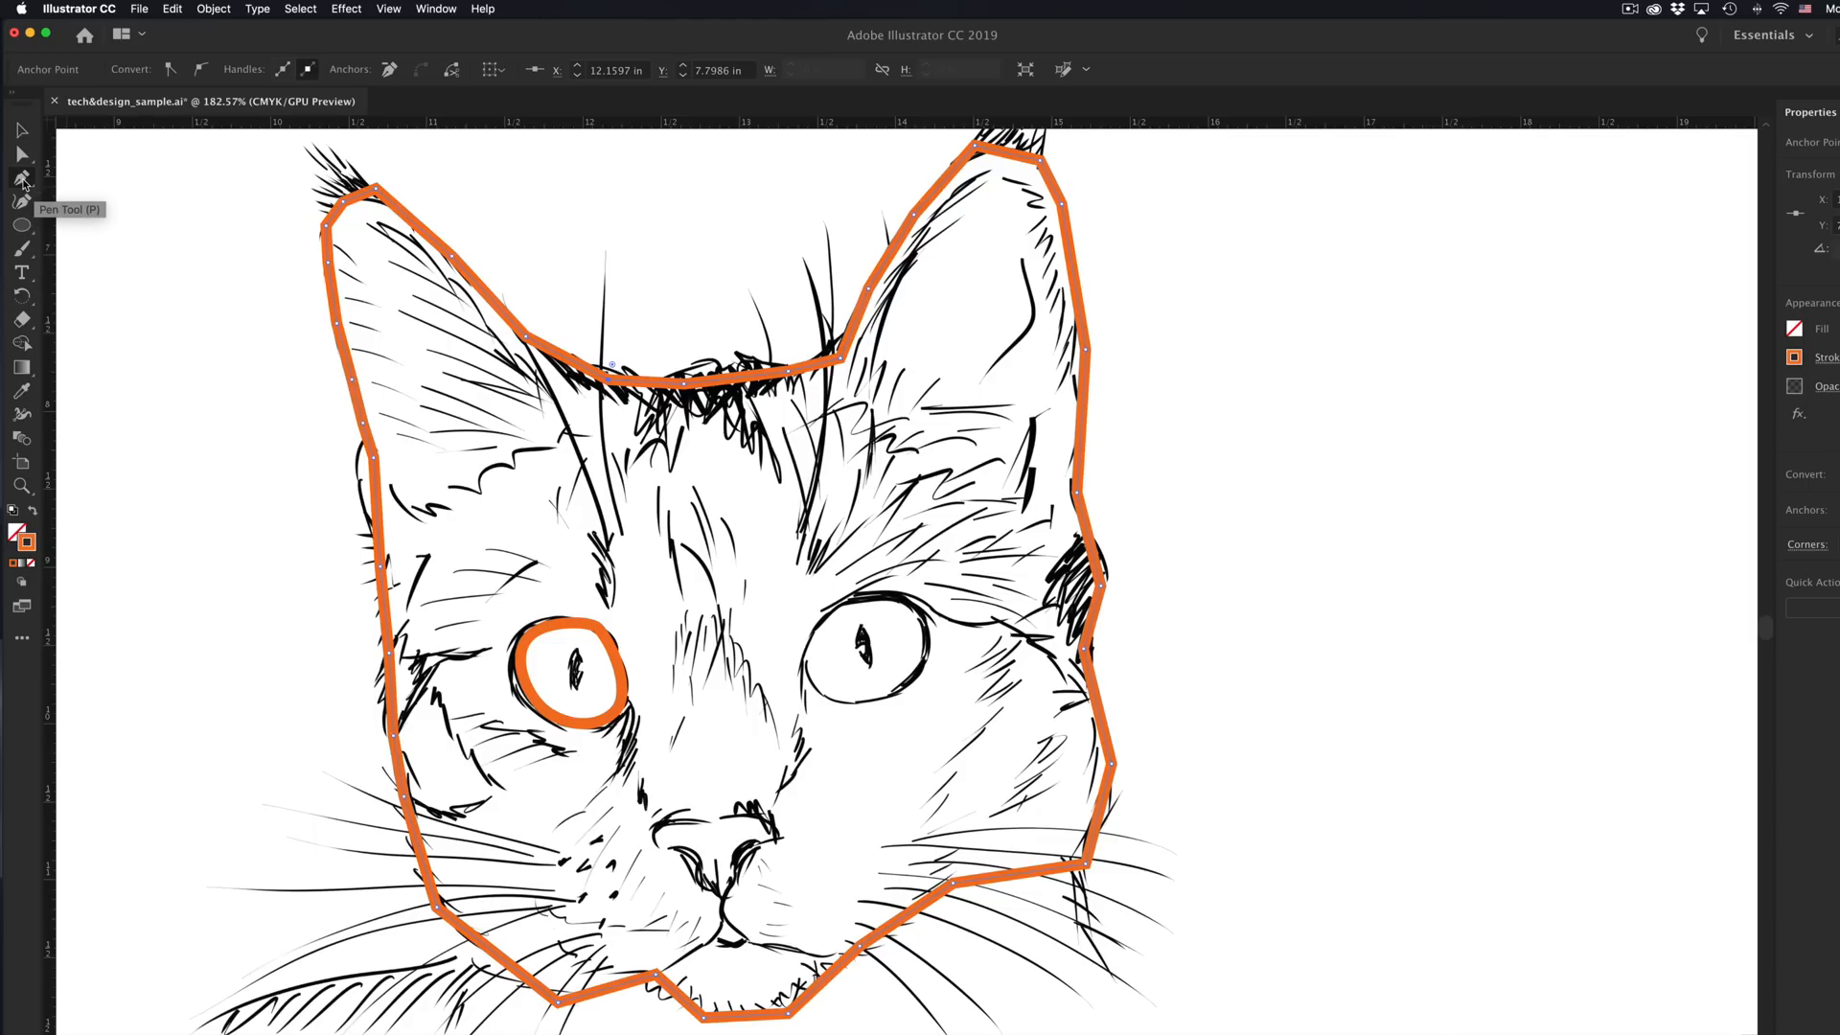
Step: Move the whole face outline off the sketch with the Selection tool and return it to the cat's contour
left_click(23, 179)
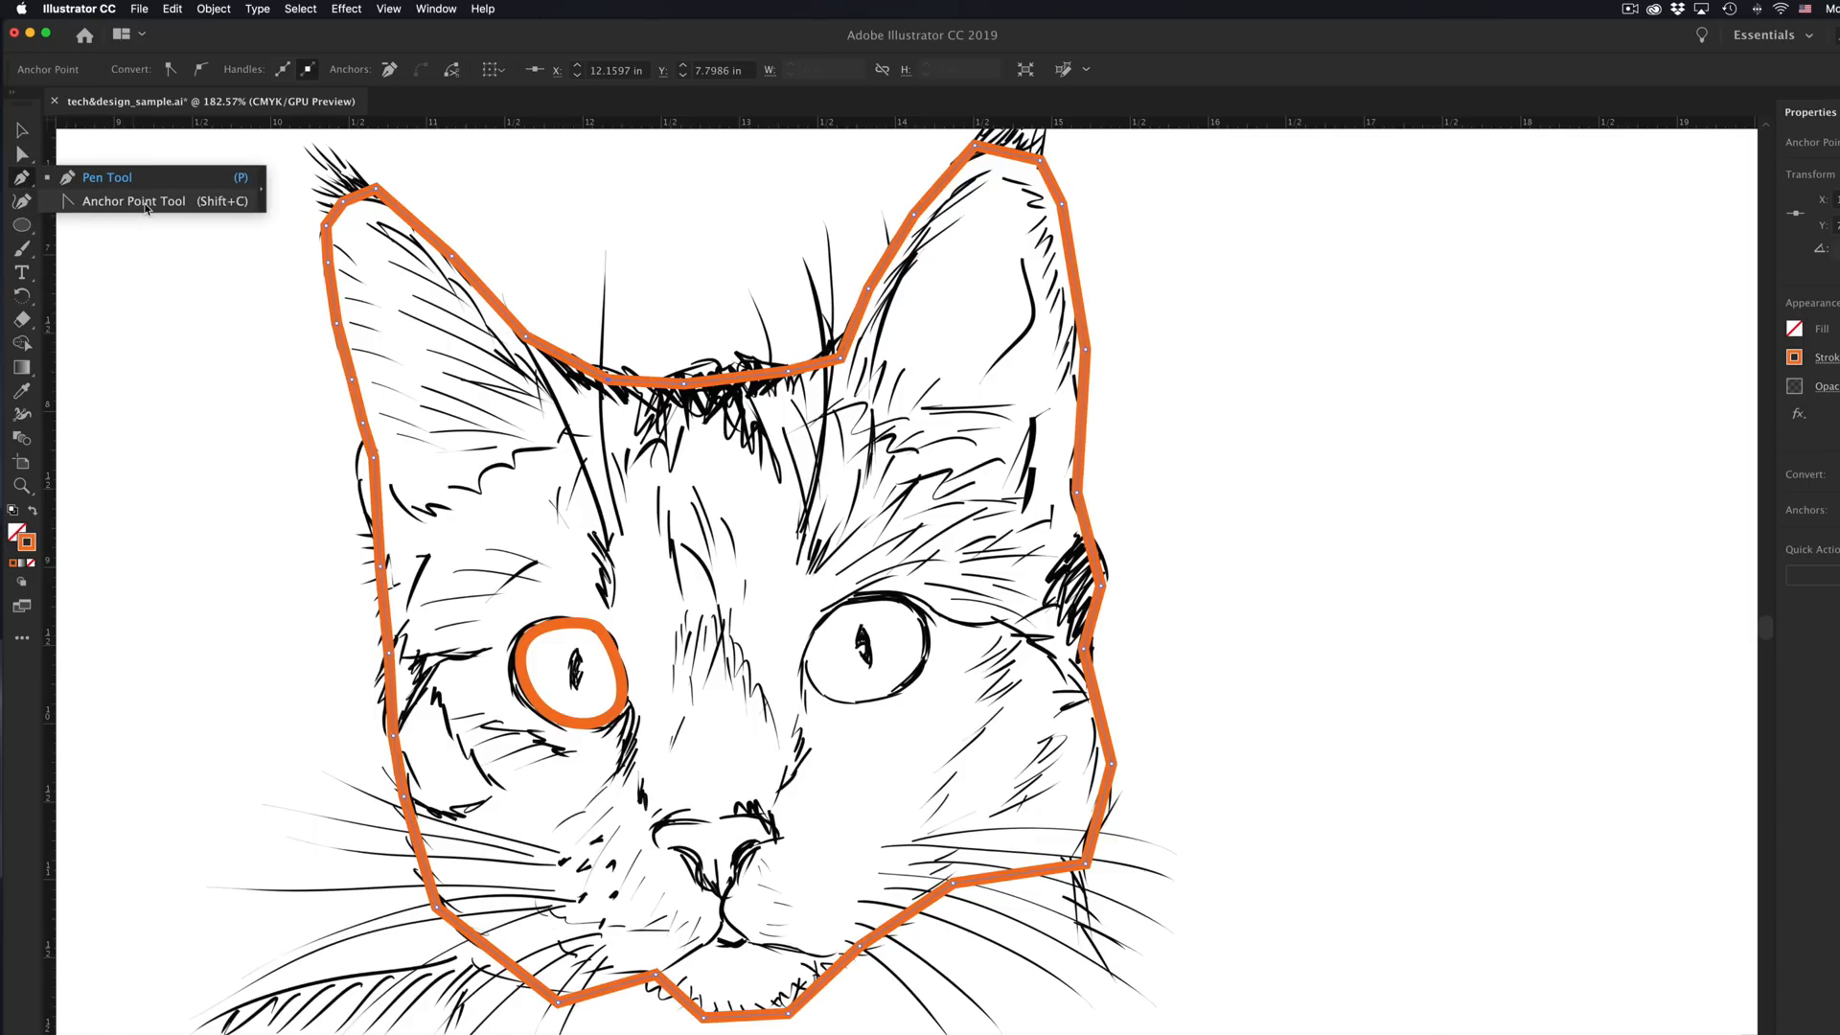
left_click(145, 204)
left_click(21, 133)
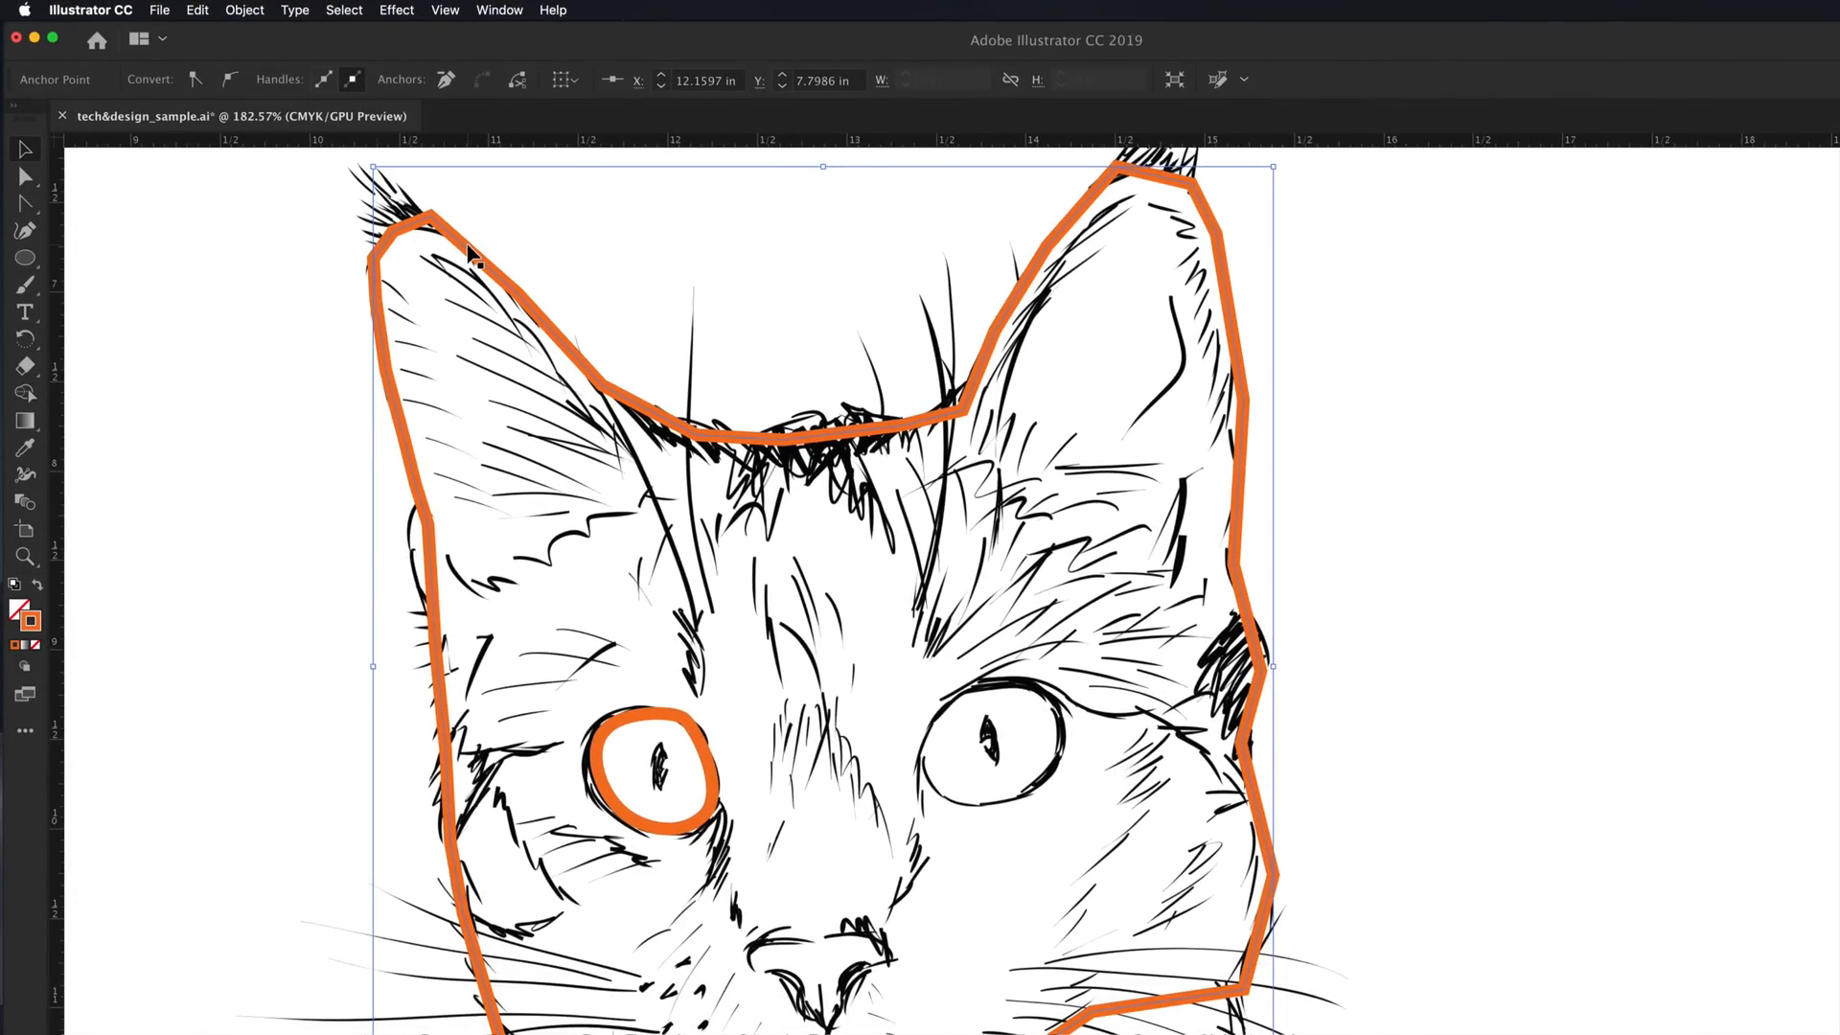
left_click_drag(468, 245, 428, 213)
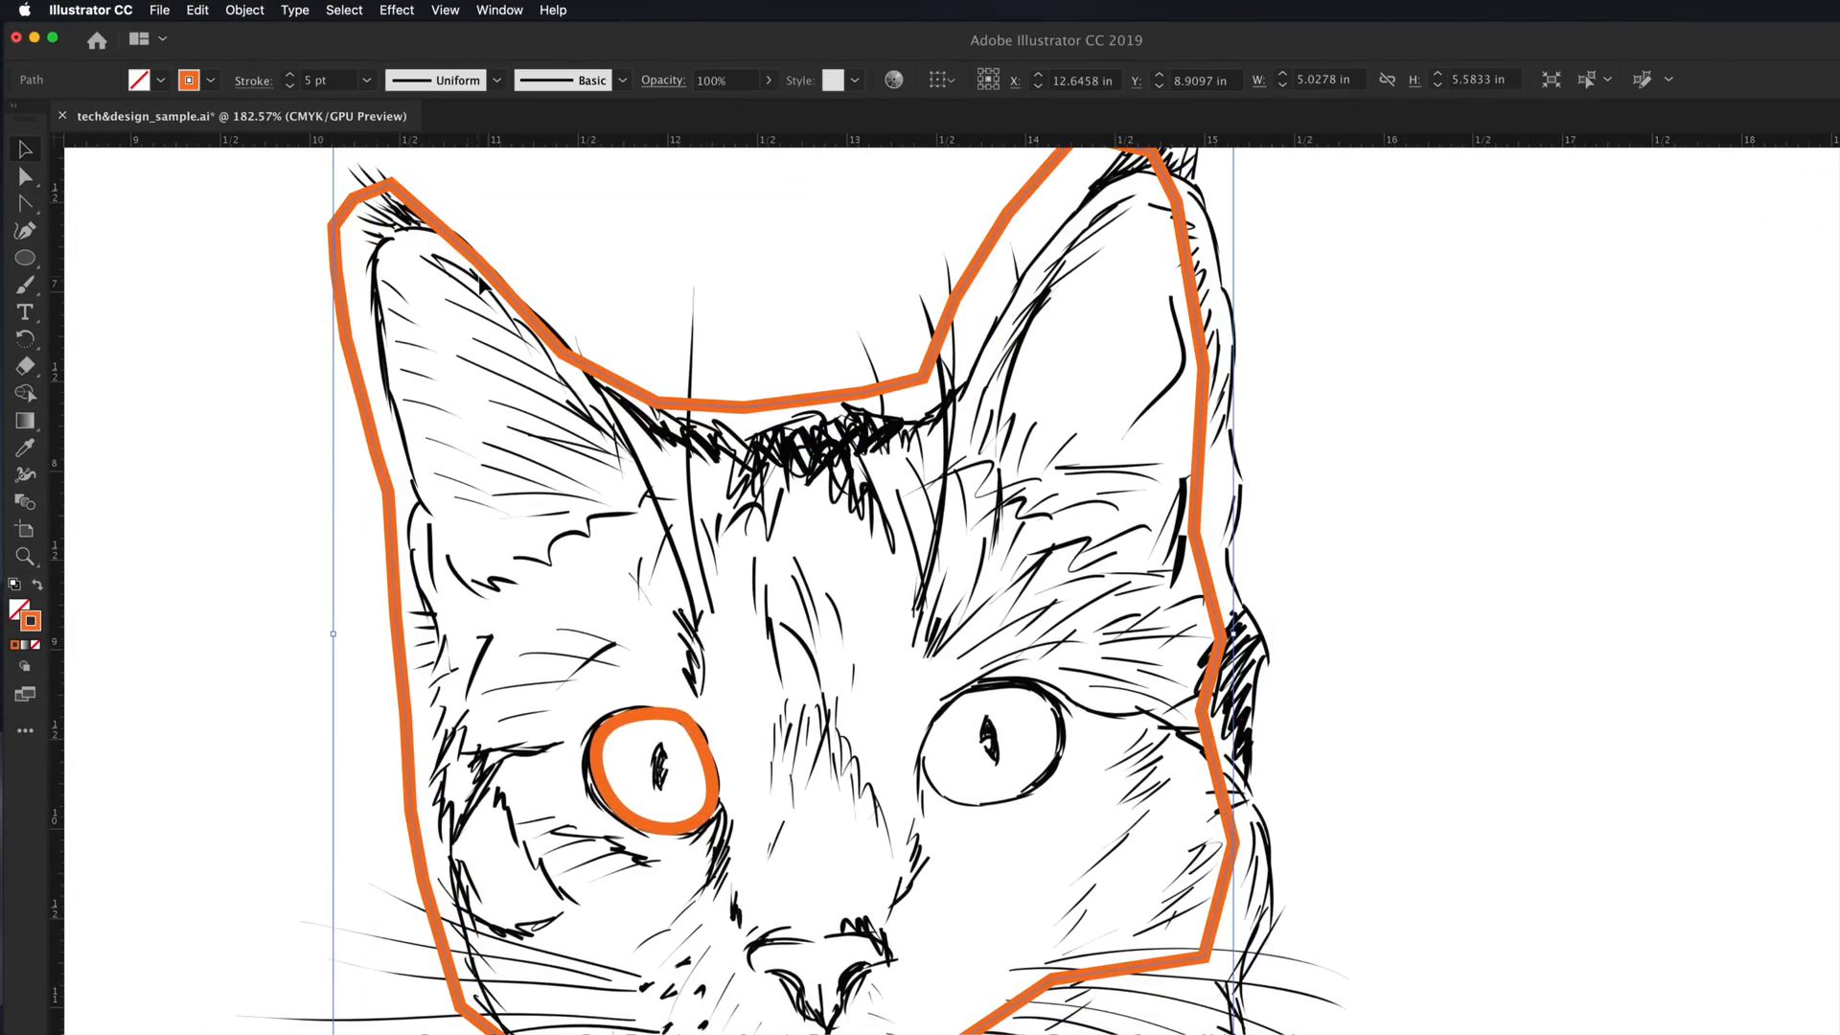
left_click_drag(534, 326, 564, 354)
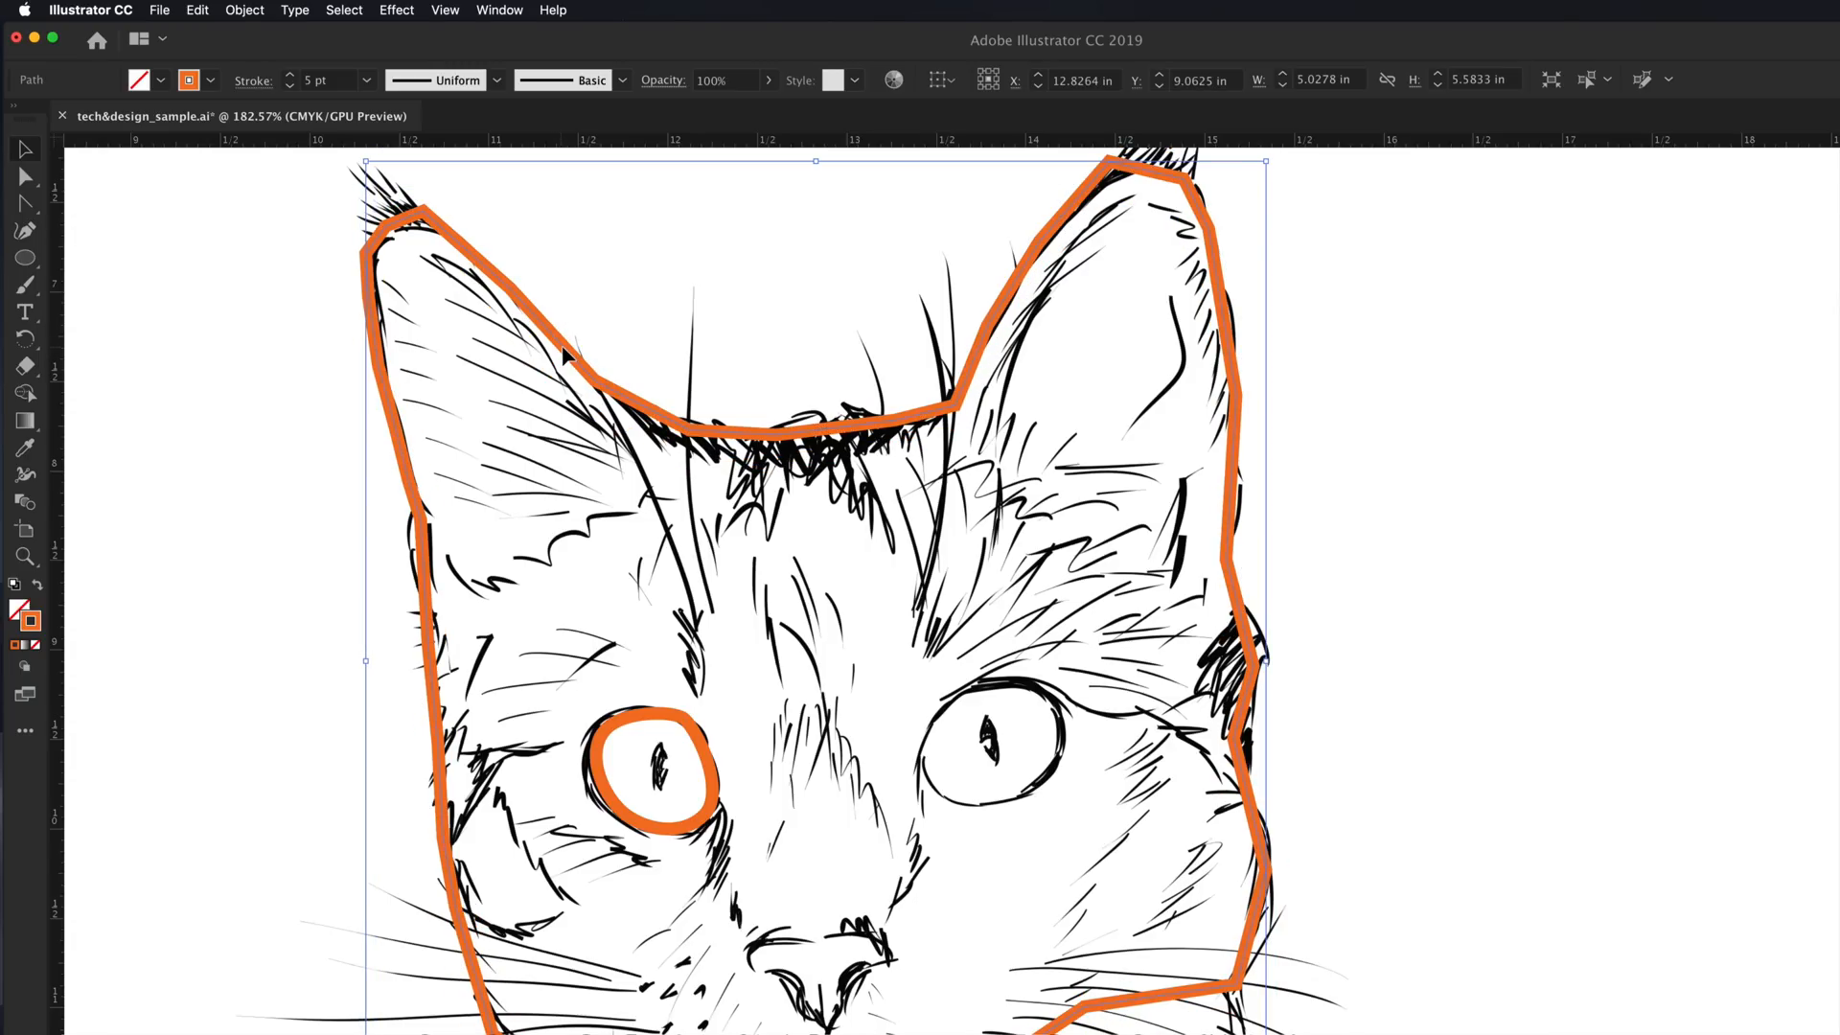
Step: Round all corners of the face outline together using a live corner widget at the left ear's tip, and deselect the path
left_click(24, 178)
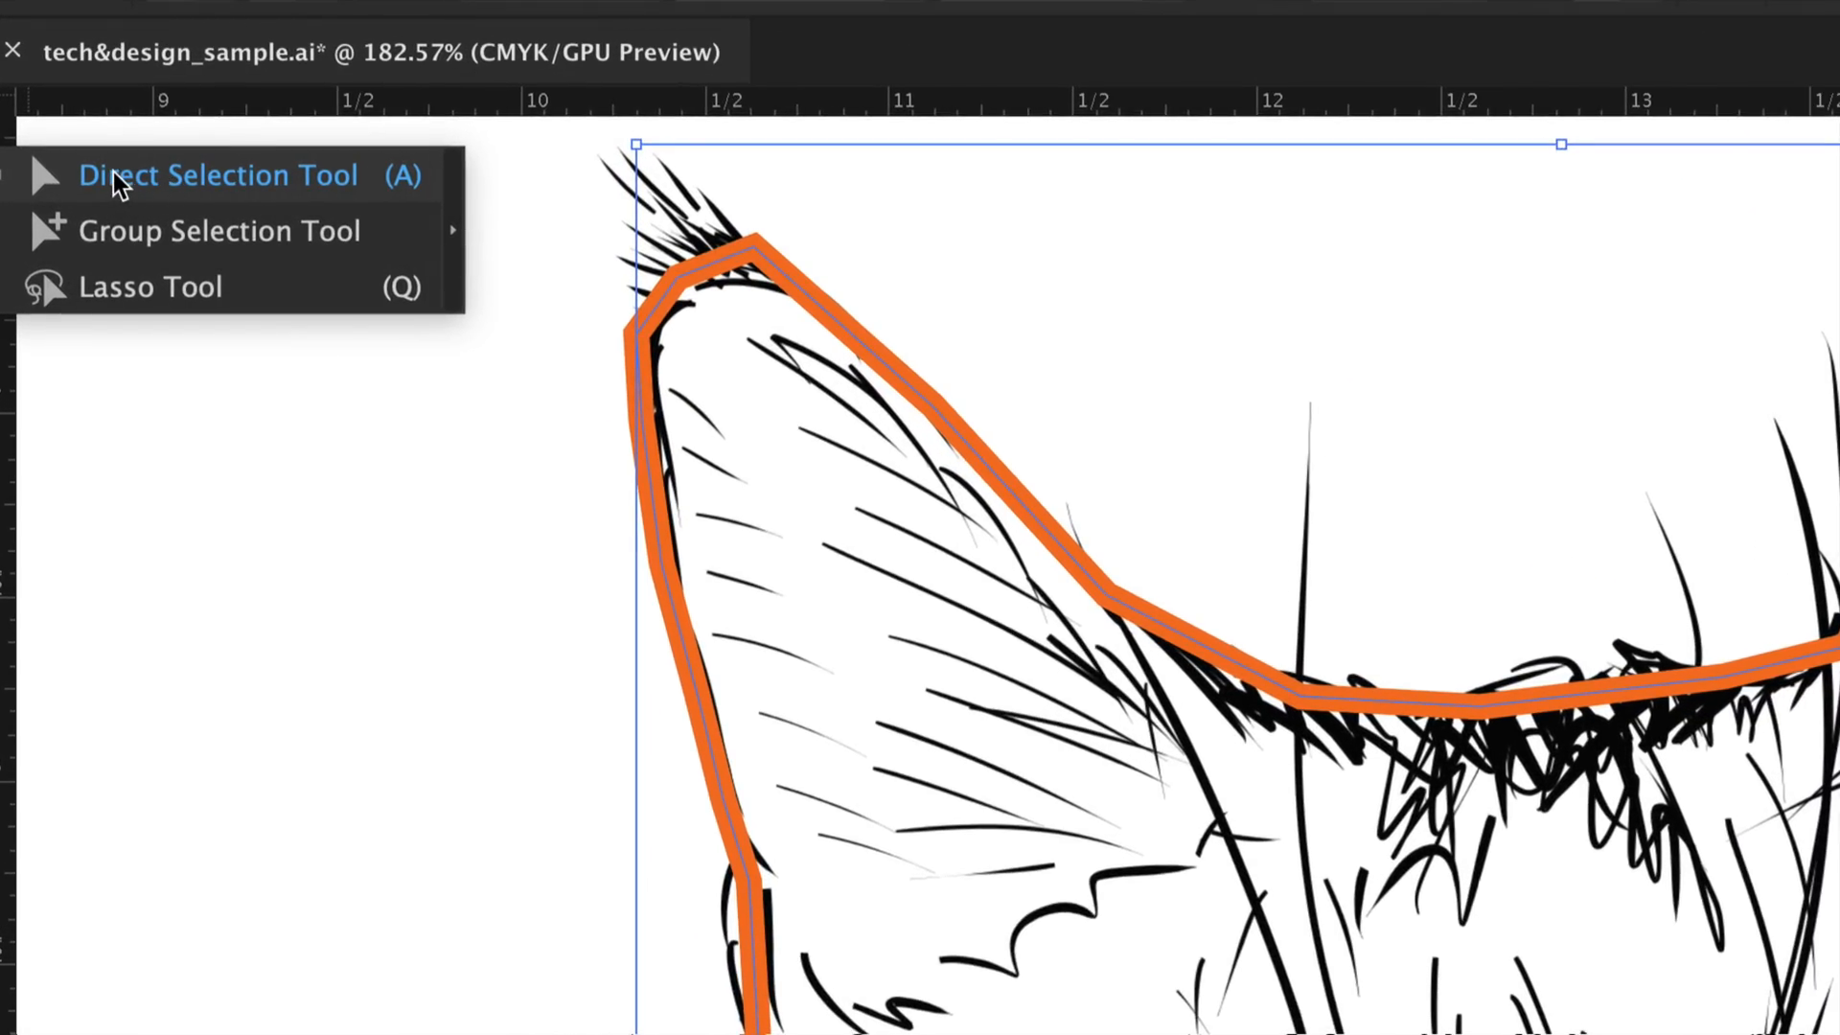
left_click(119, 181)
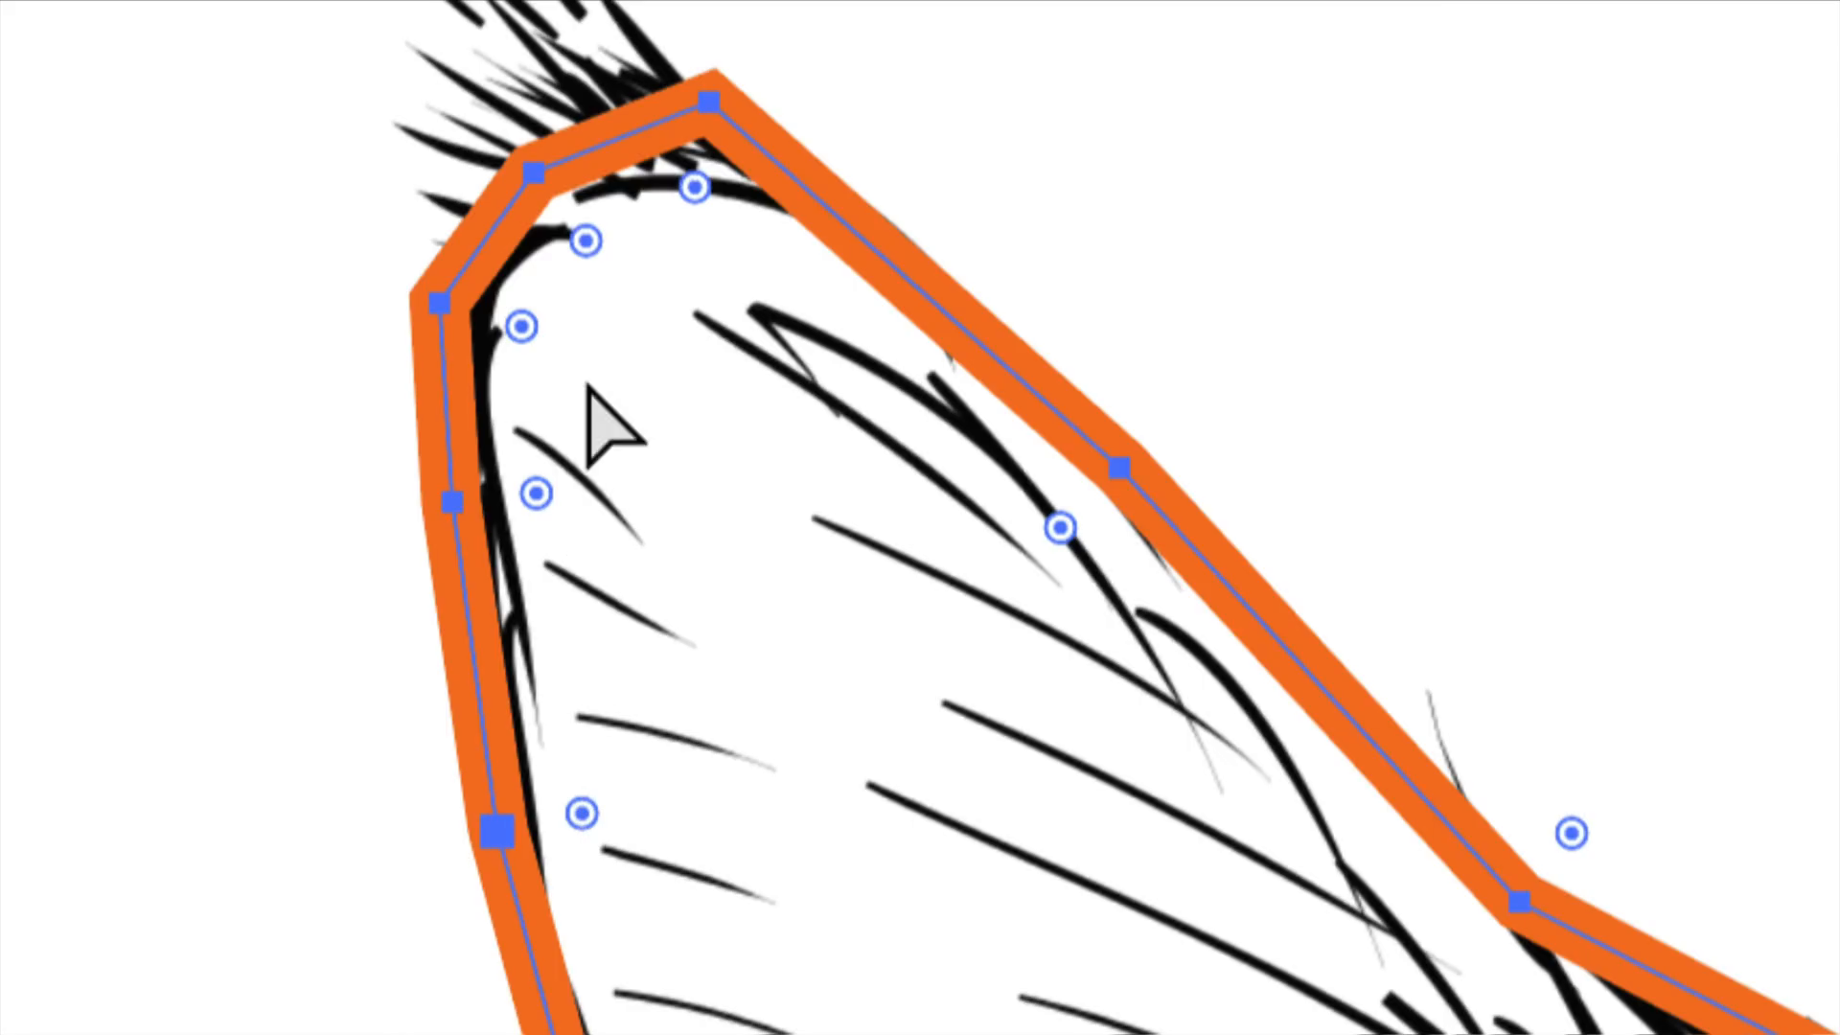
left_click(697, 232)
left_click_drag(696, 234, 695, 309)
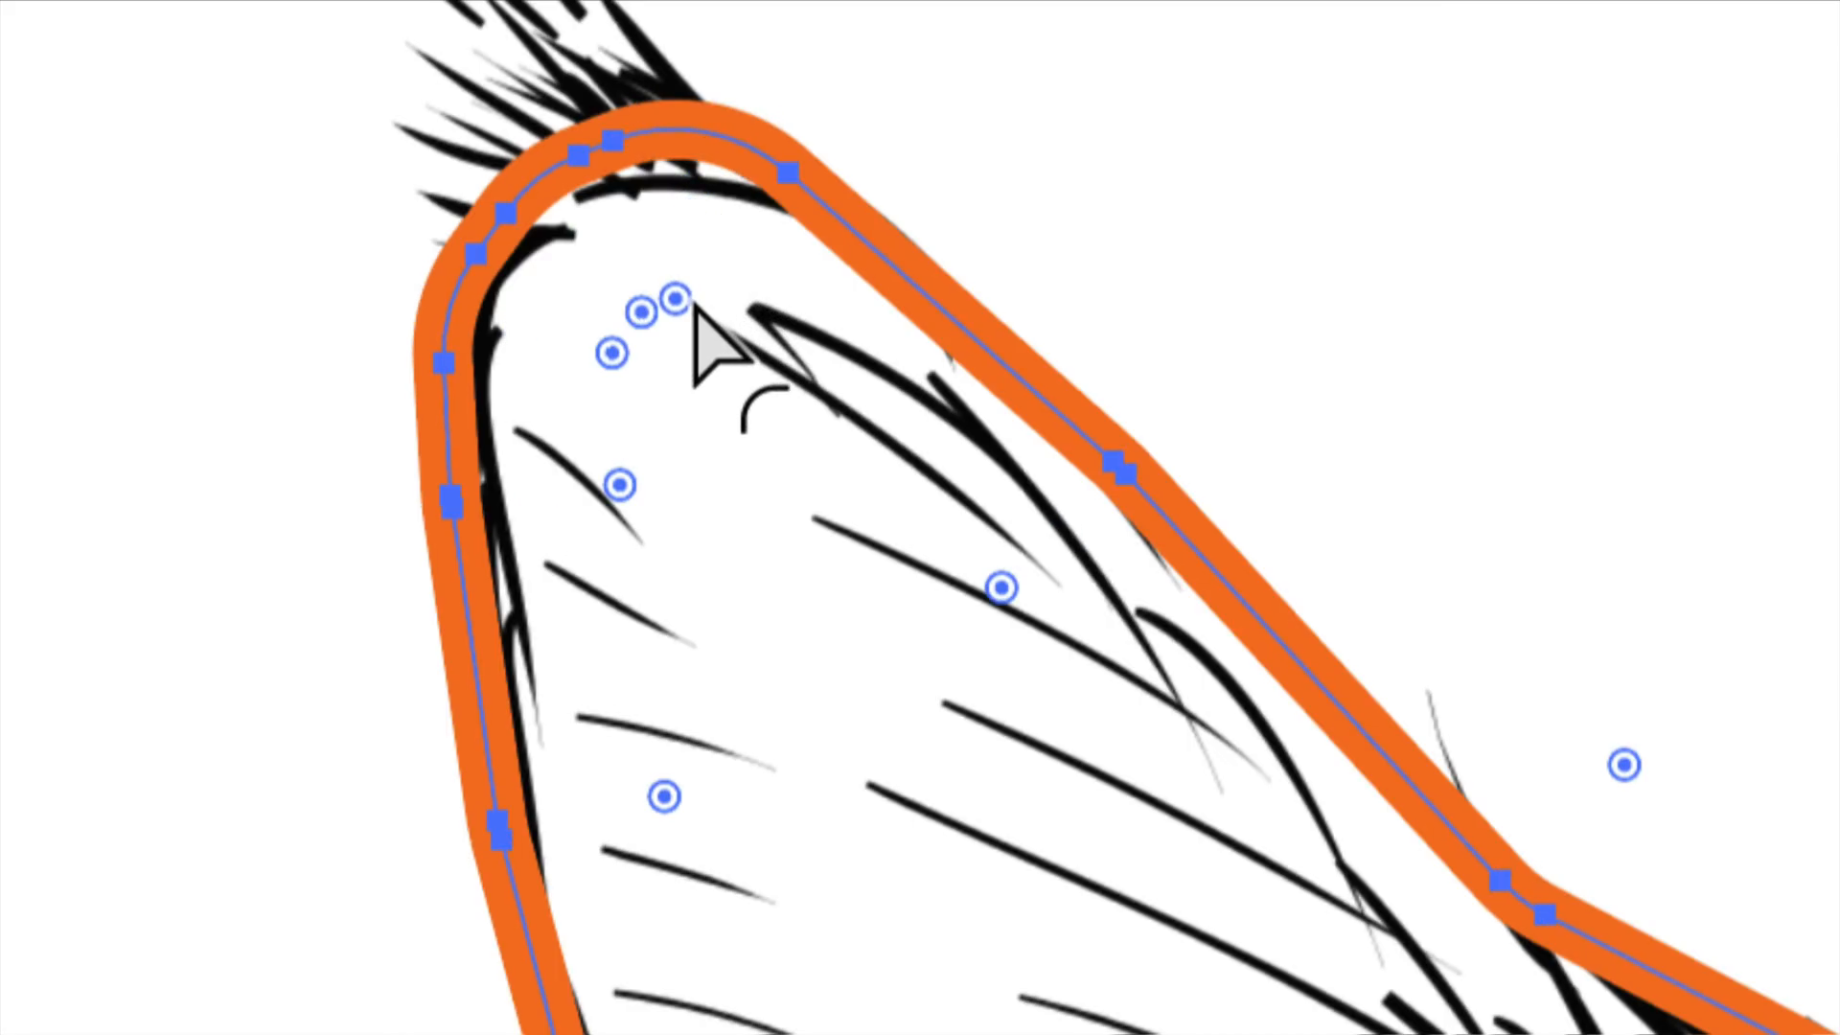
scroll(697, 345, "down", 10)
scroll(697, 345, "up", 5)
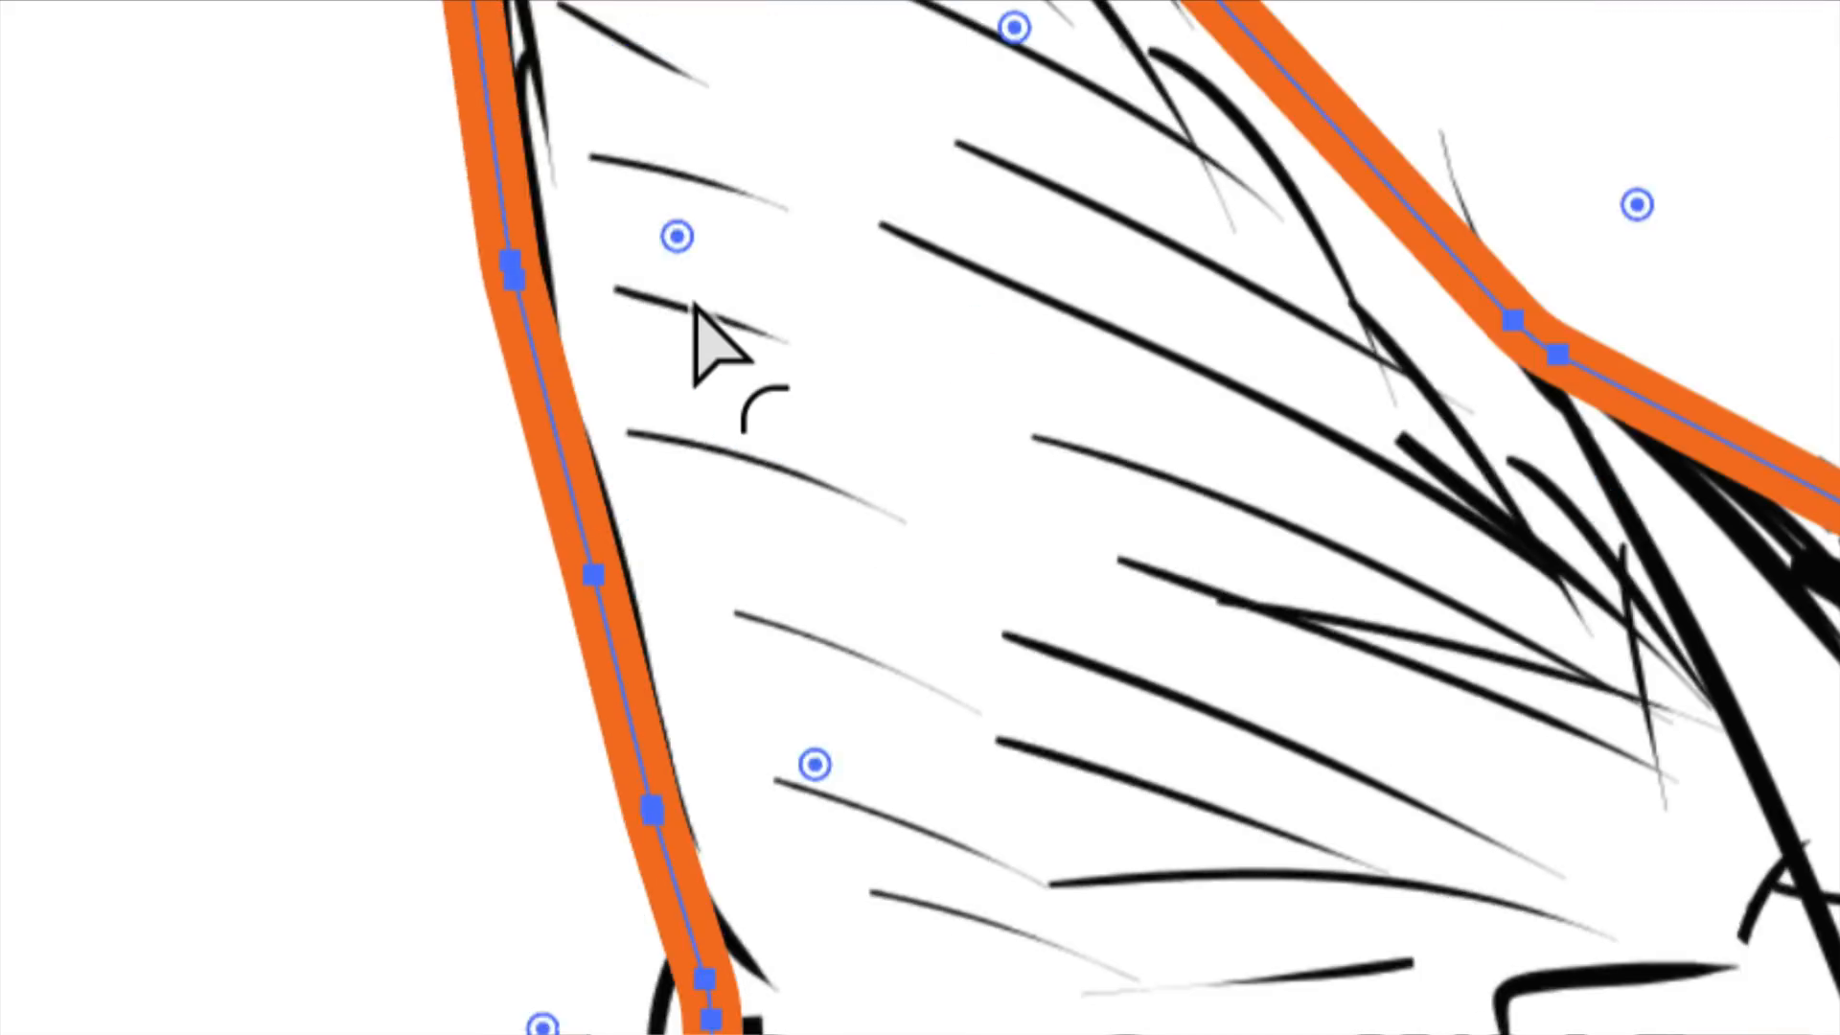
scroll(696, 316, "down", 8)
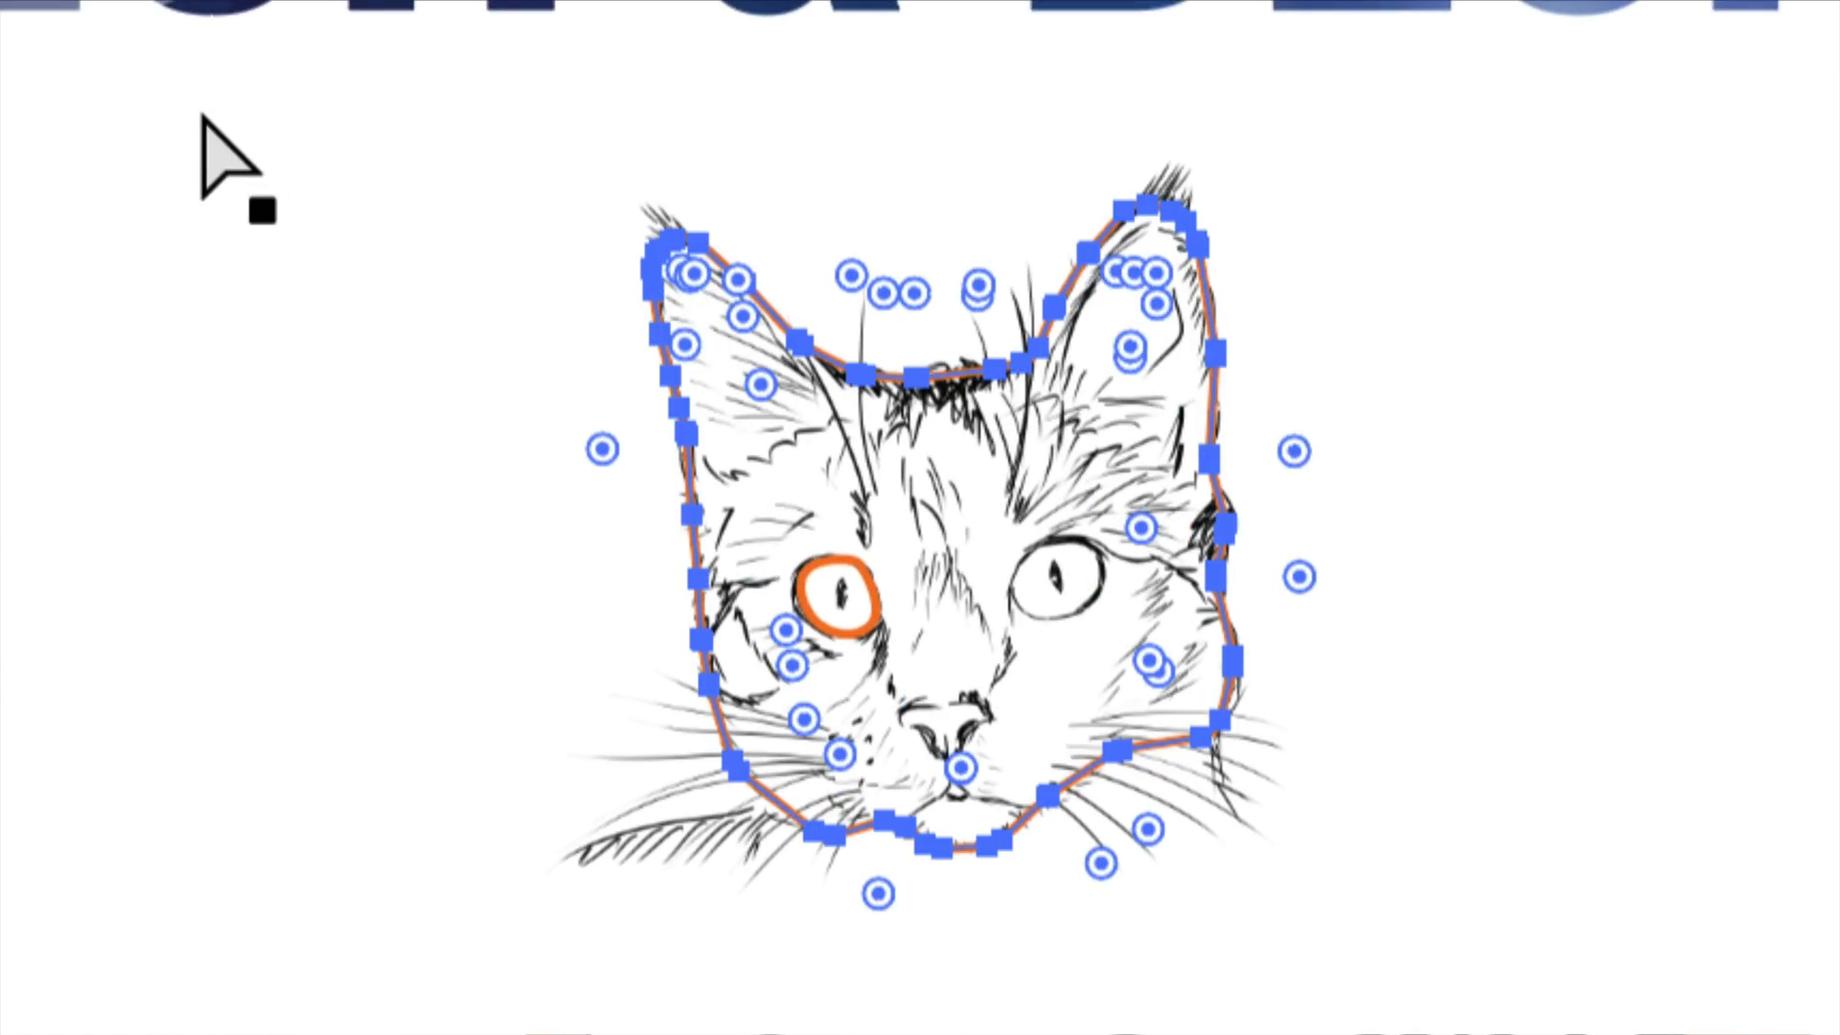
key("v")
scroll(203, 117, "up", 5)
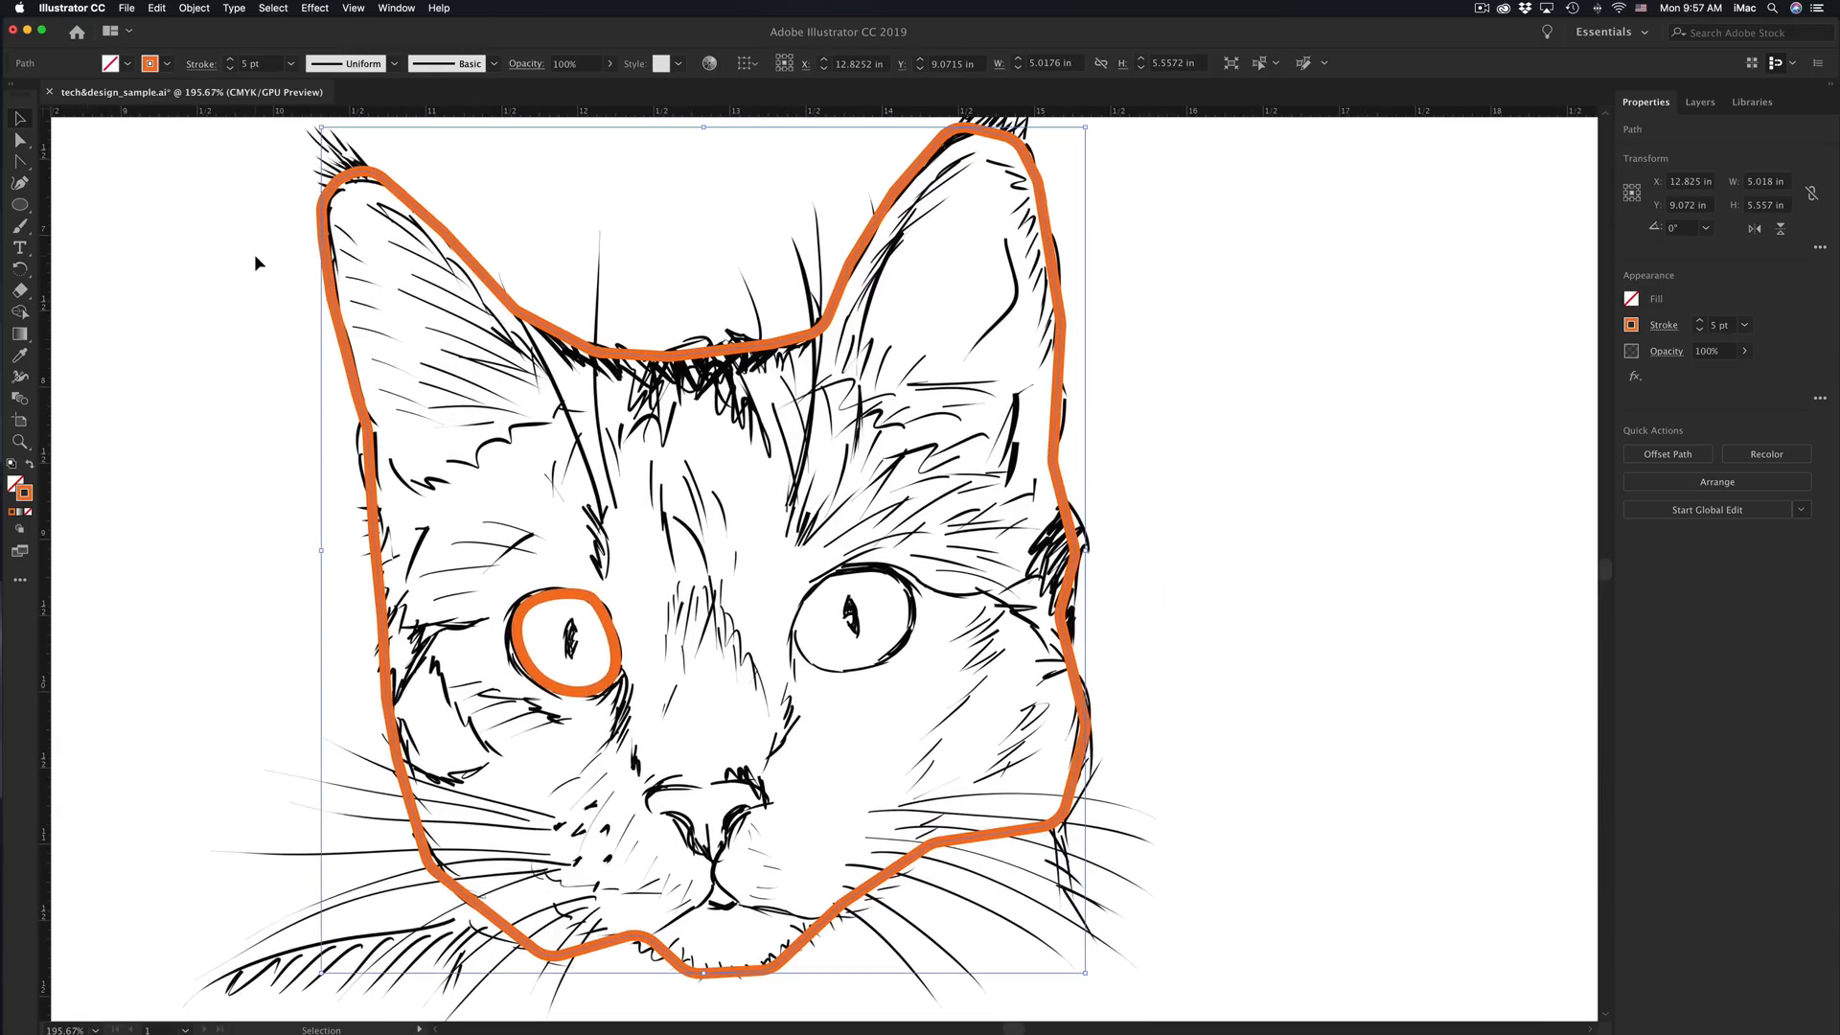
left_click(286, 205)
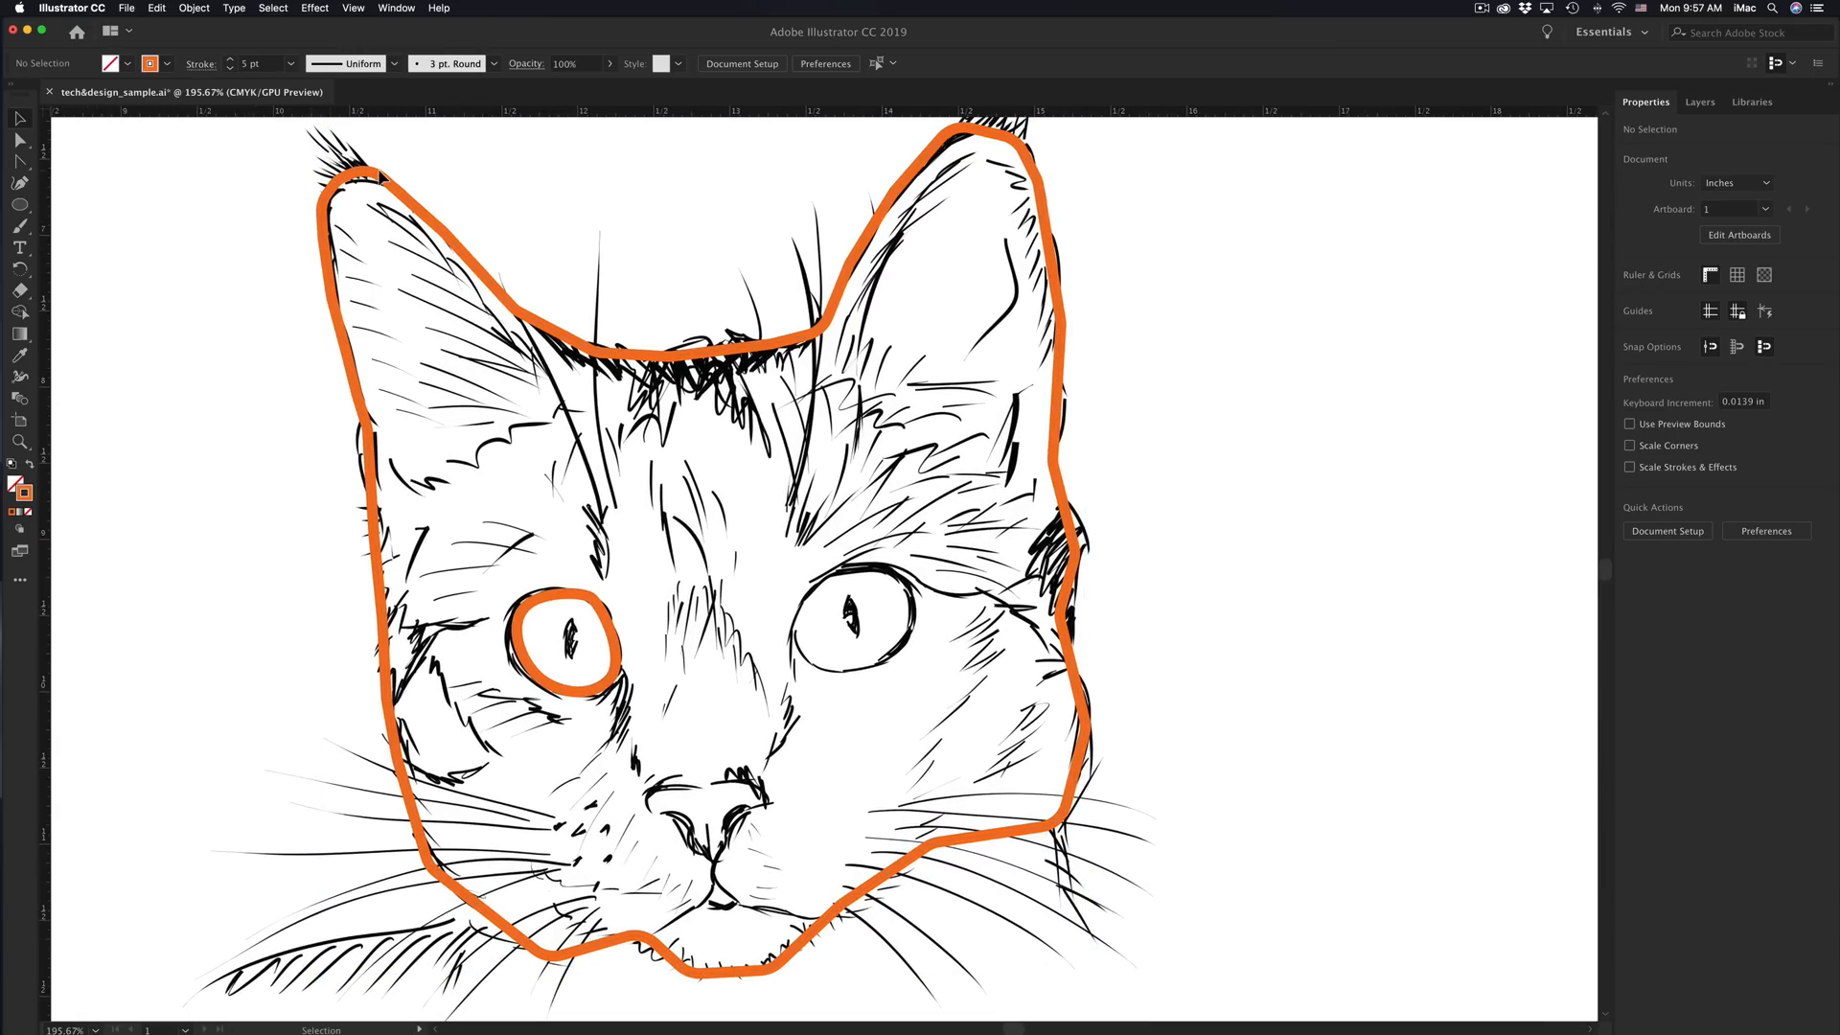
Step: Reselect the face outline, slightly adjust its corner rounding with a live corner widget near the left ear's tip, and deselect it
left_click(467, 261)
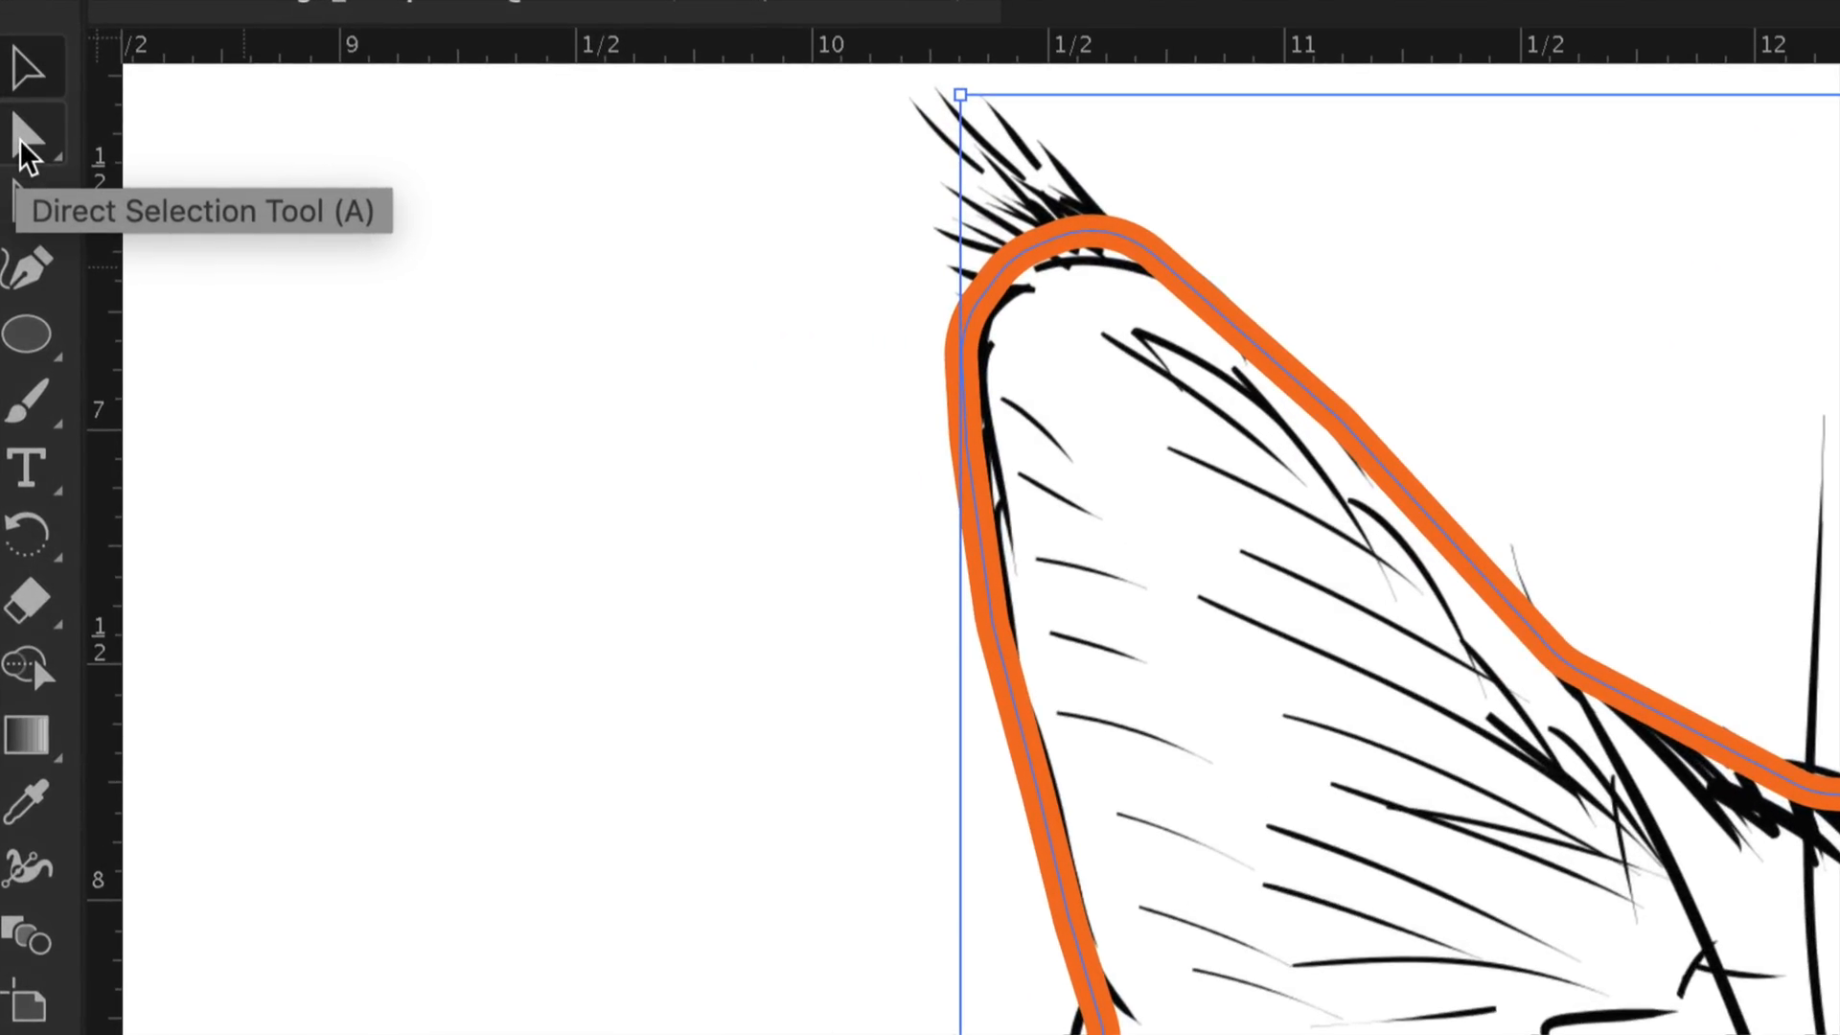
left_click(19, 142)
mouse_move(1093, 319)
left_mouse_down()
mouse_move(1102, 266)
mouse_move(1039, 296)
mouse_move(1006, 251)
mouse_move(1102, 257)
mouse_move(1109, 328)
left_mouse_up()
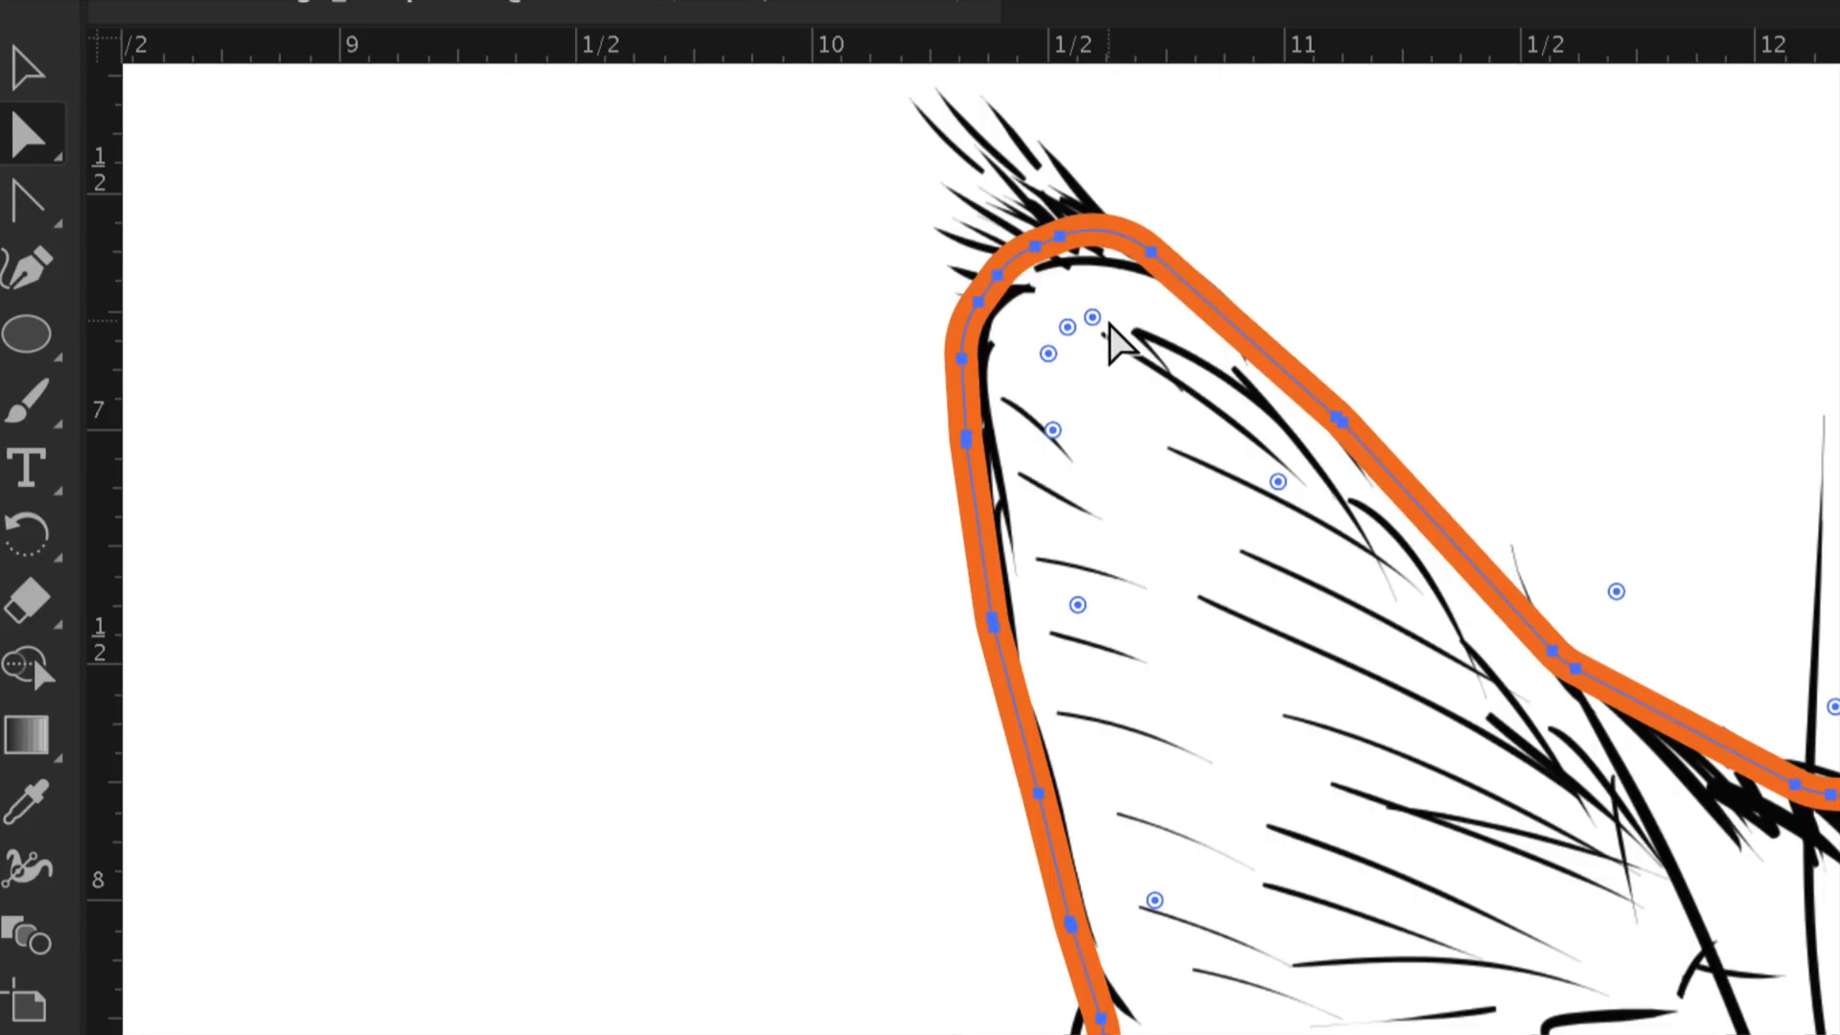
left_click(29, 71)
left_click(381, 354)
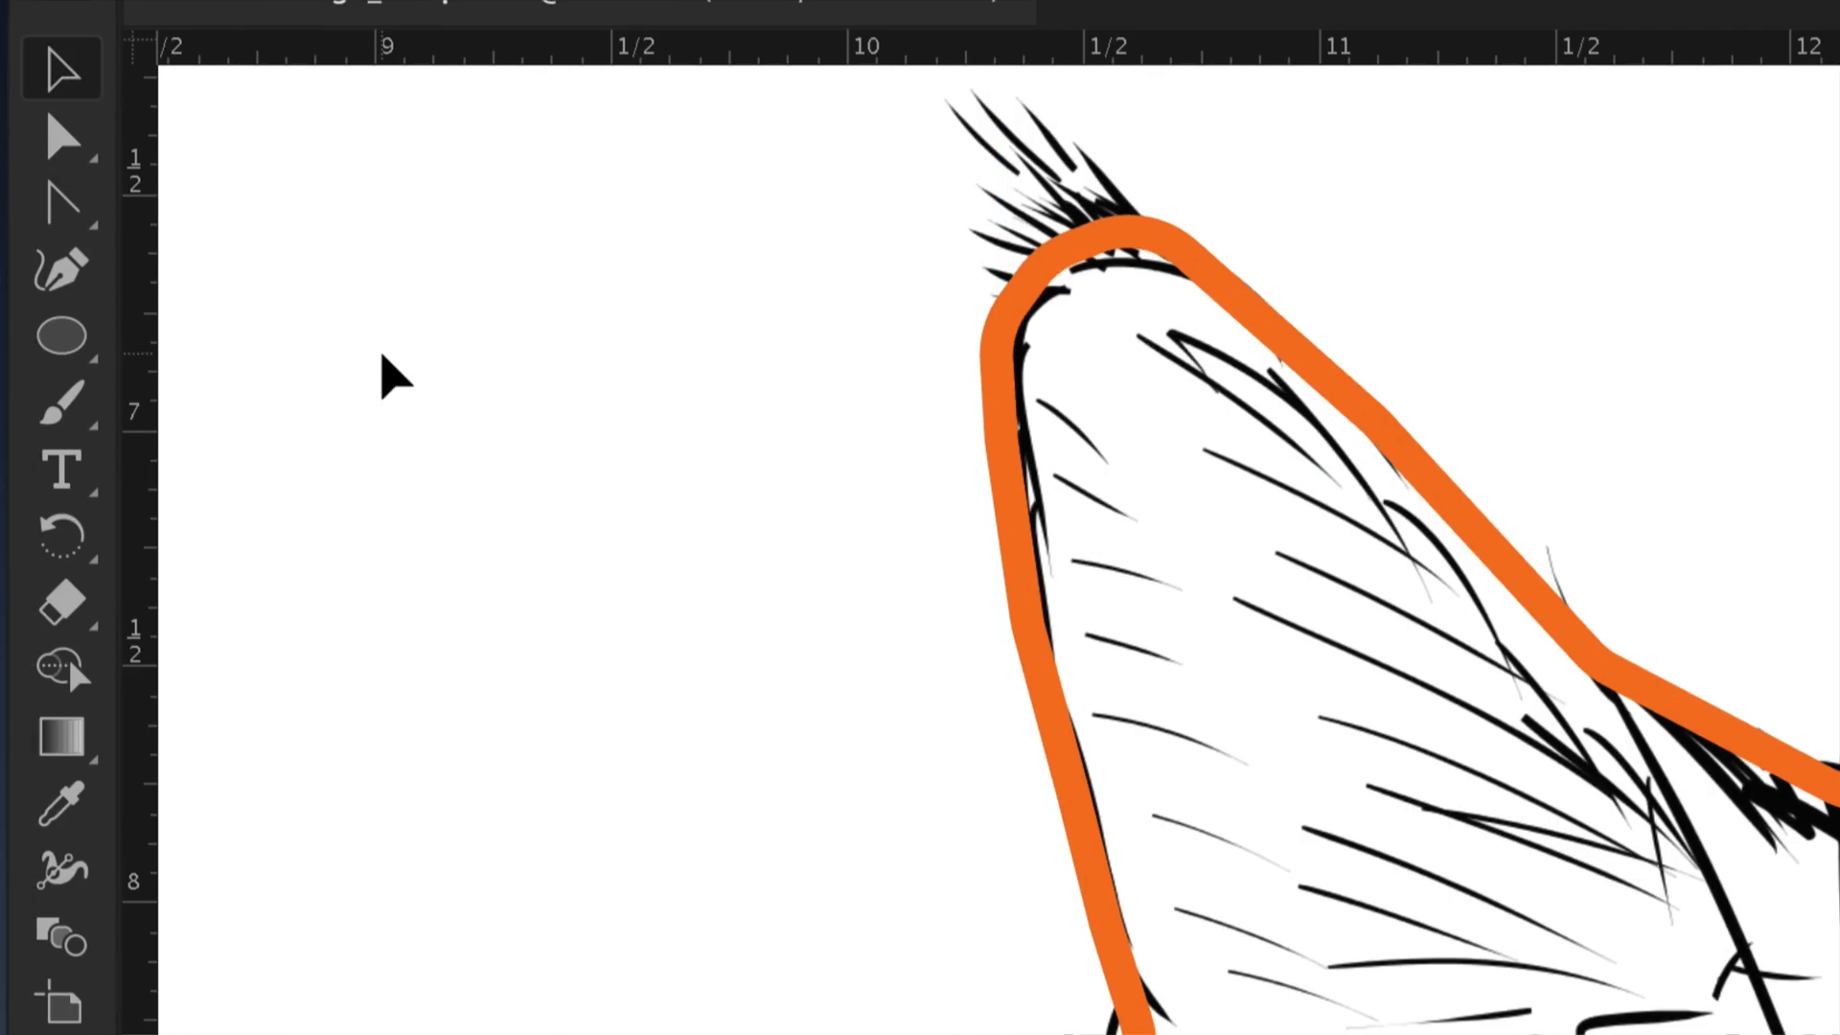
scroll(382, 356, "down", 6)
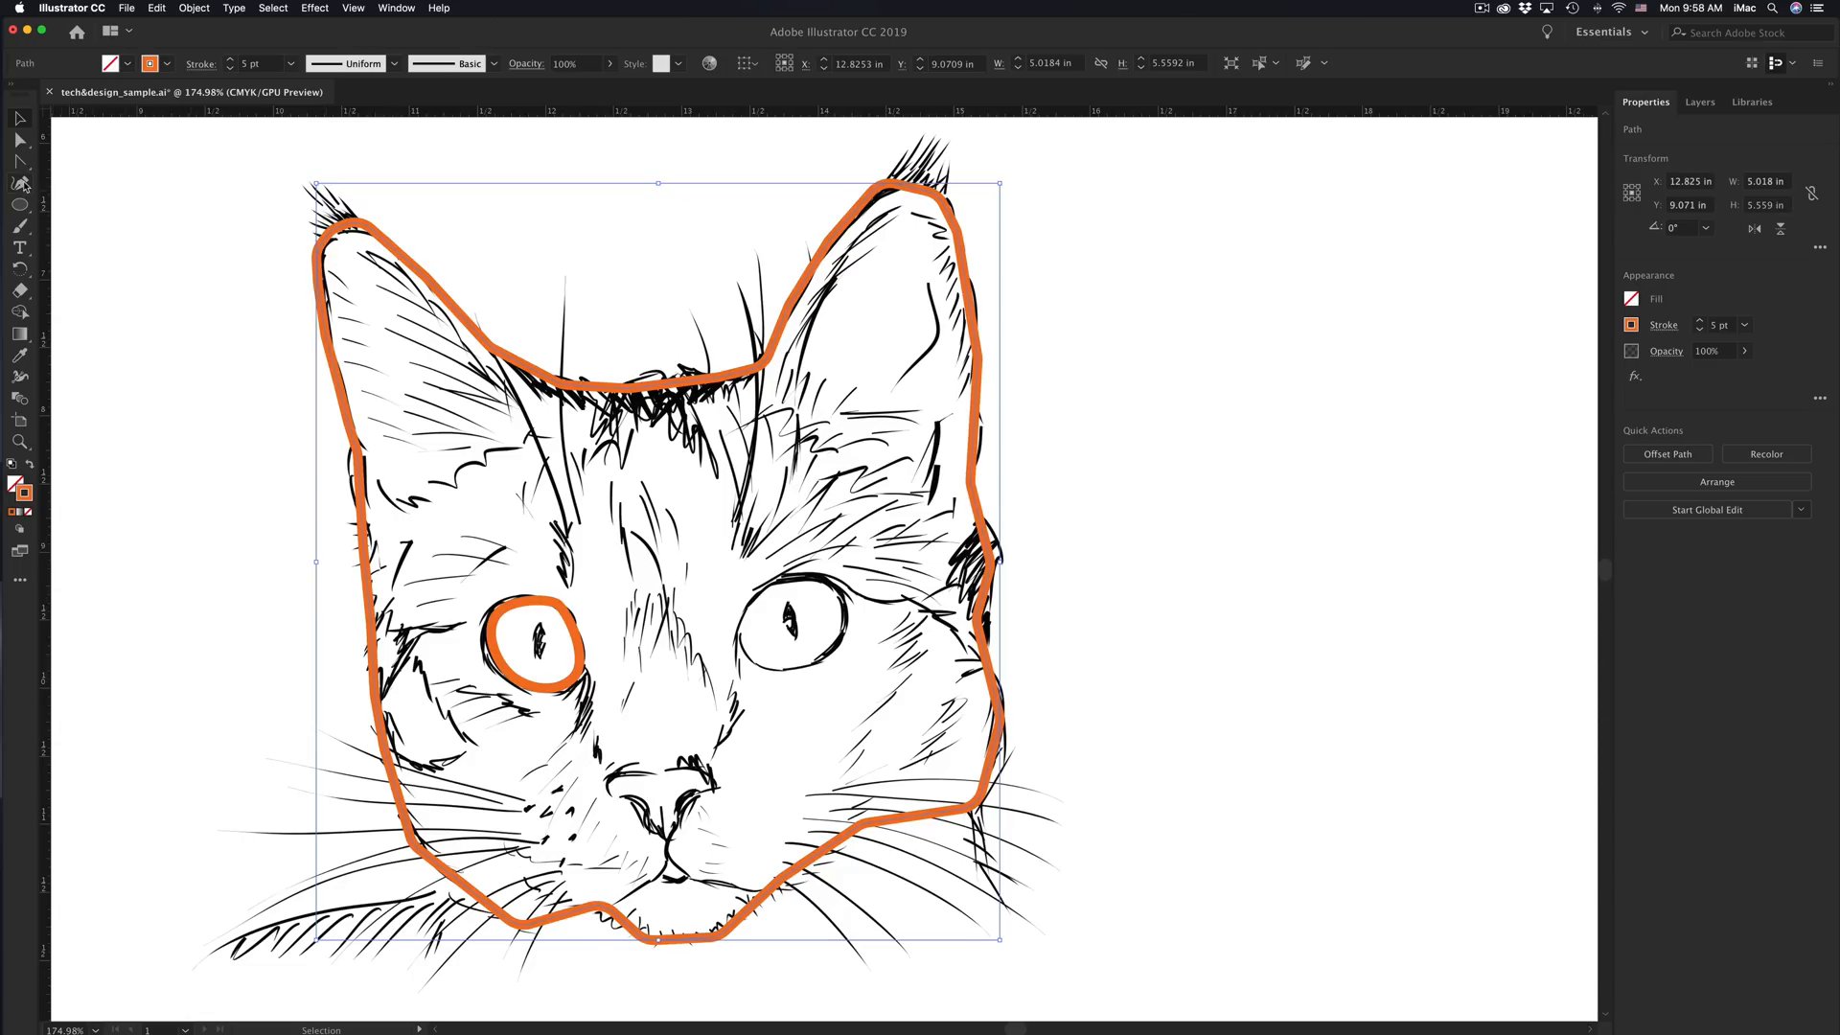
Step: With the Pen tool, remove an anchor point near the top of the head and add points along the left ear's inner slope
left_click_drag(26, 163, 92, 169)
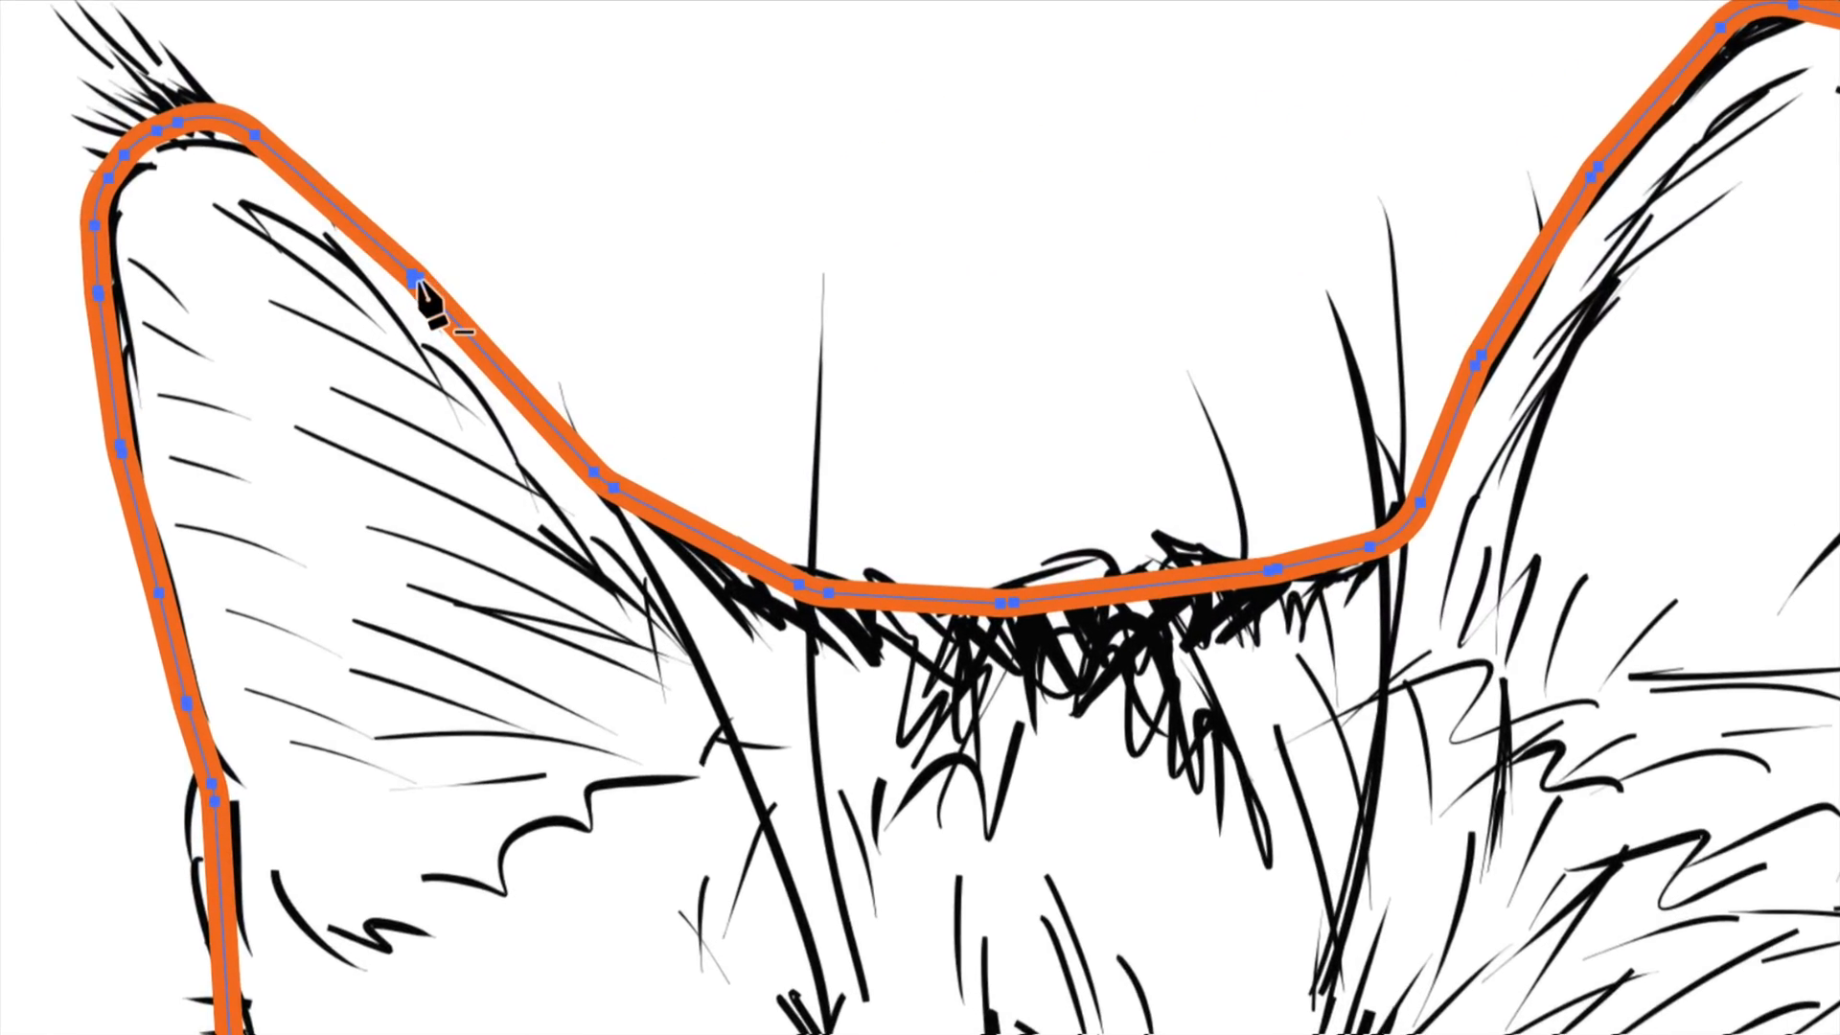
scroll(433, 283, "up", 4)
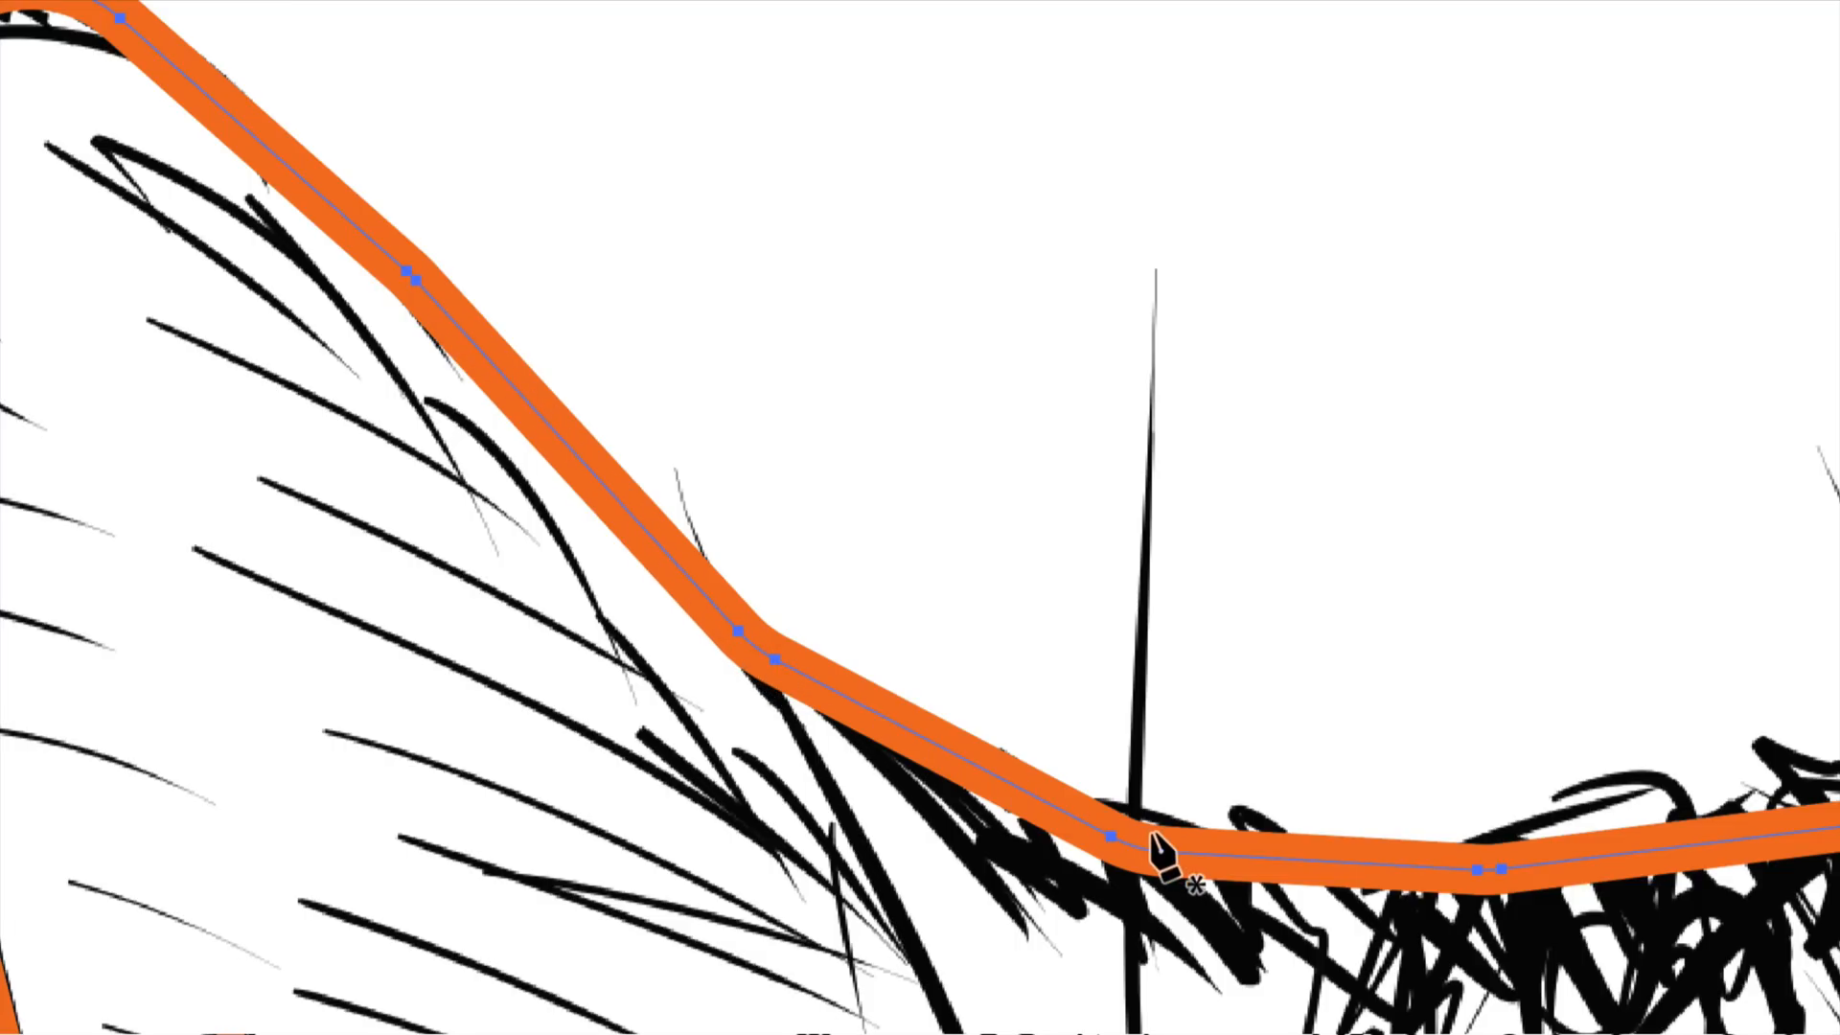
left_click(1108, 834)
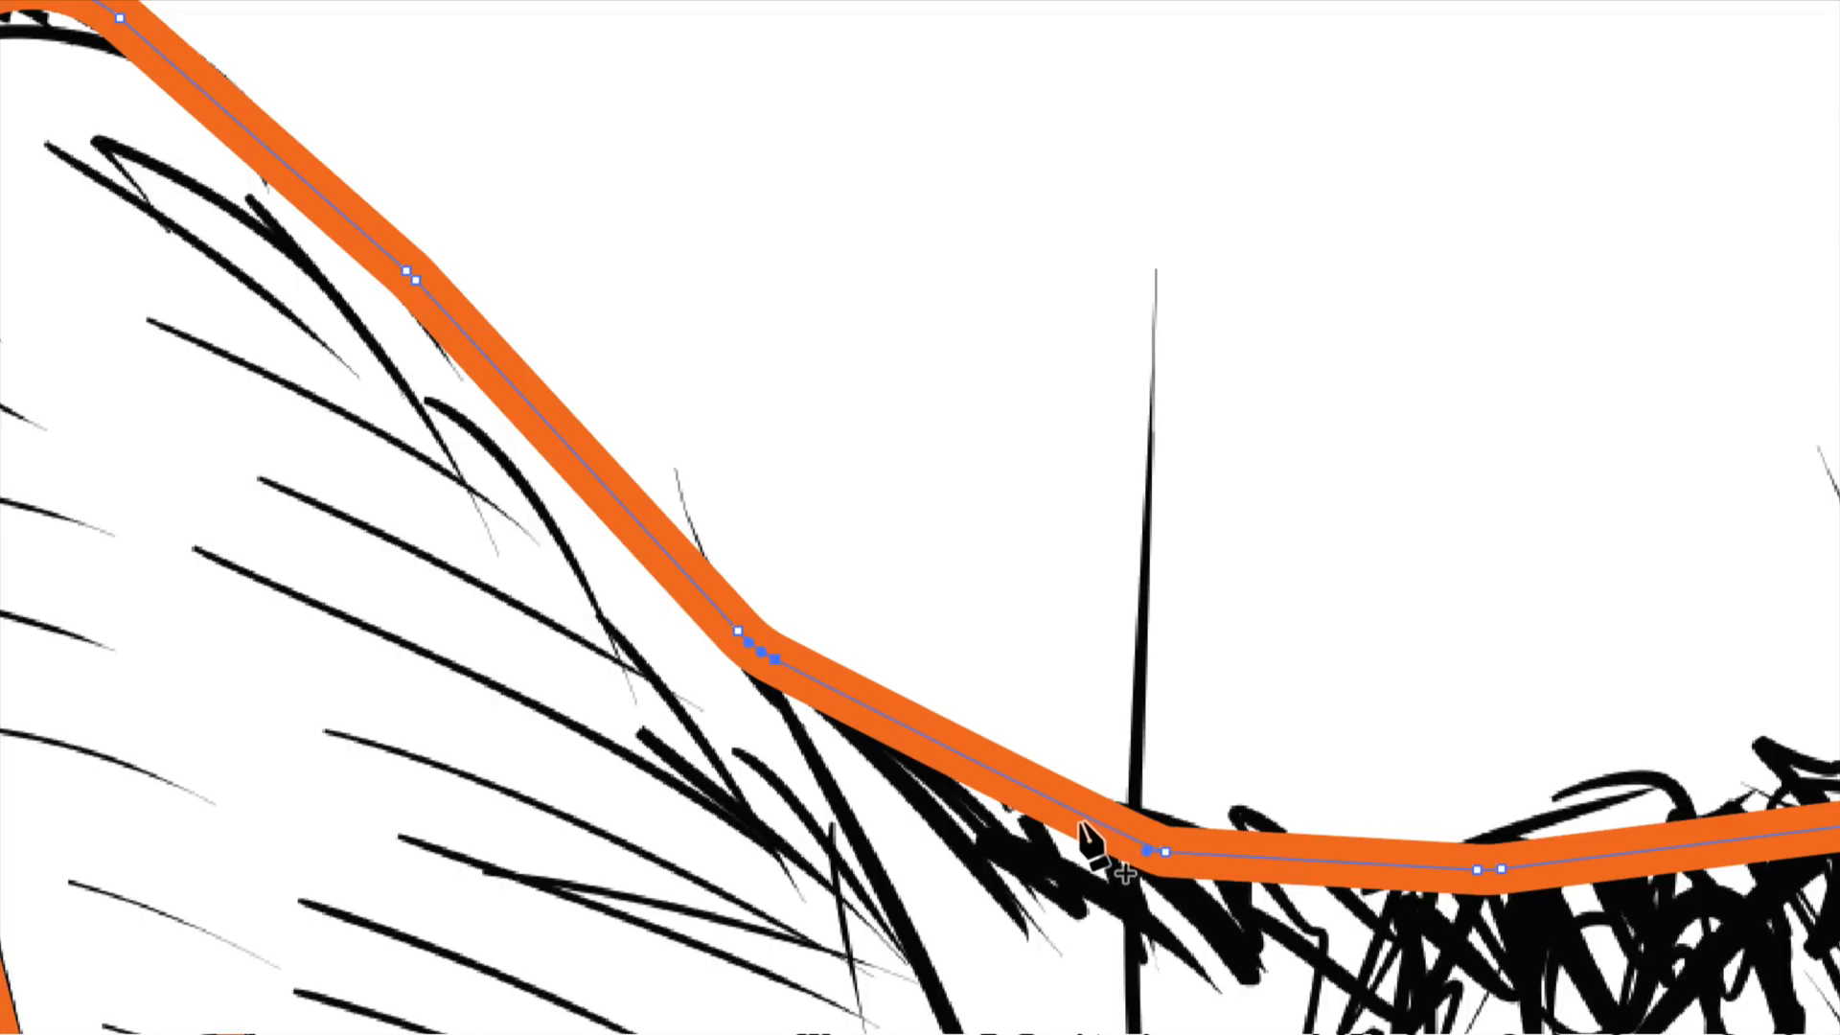
left_click(1000, 772)
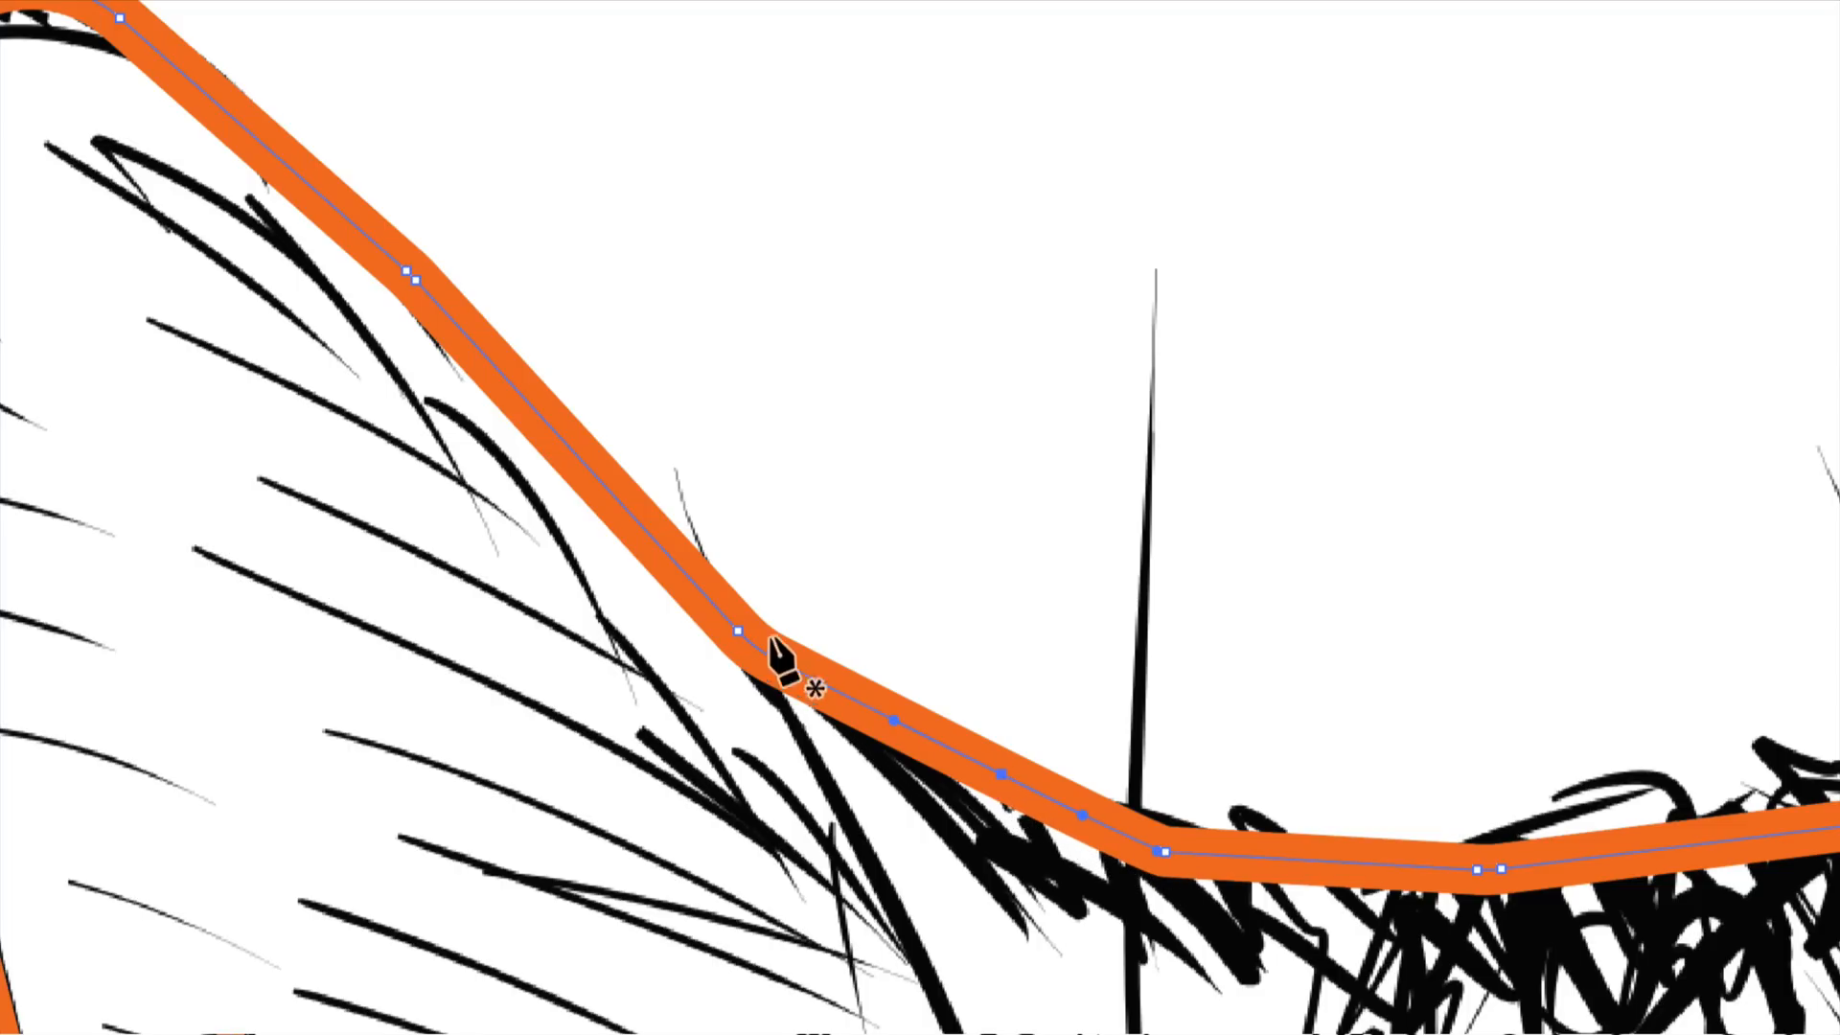
left_click(641, 526)
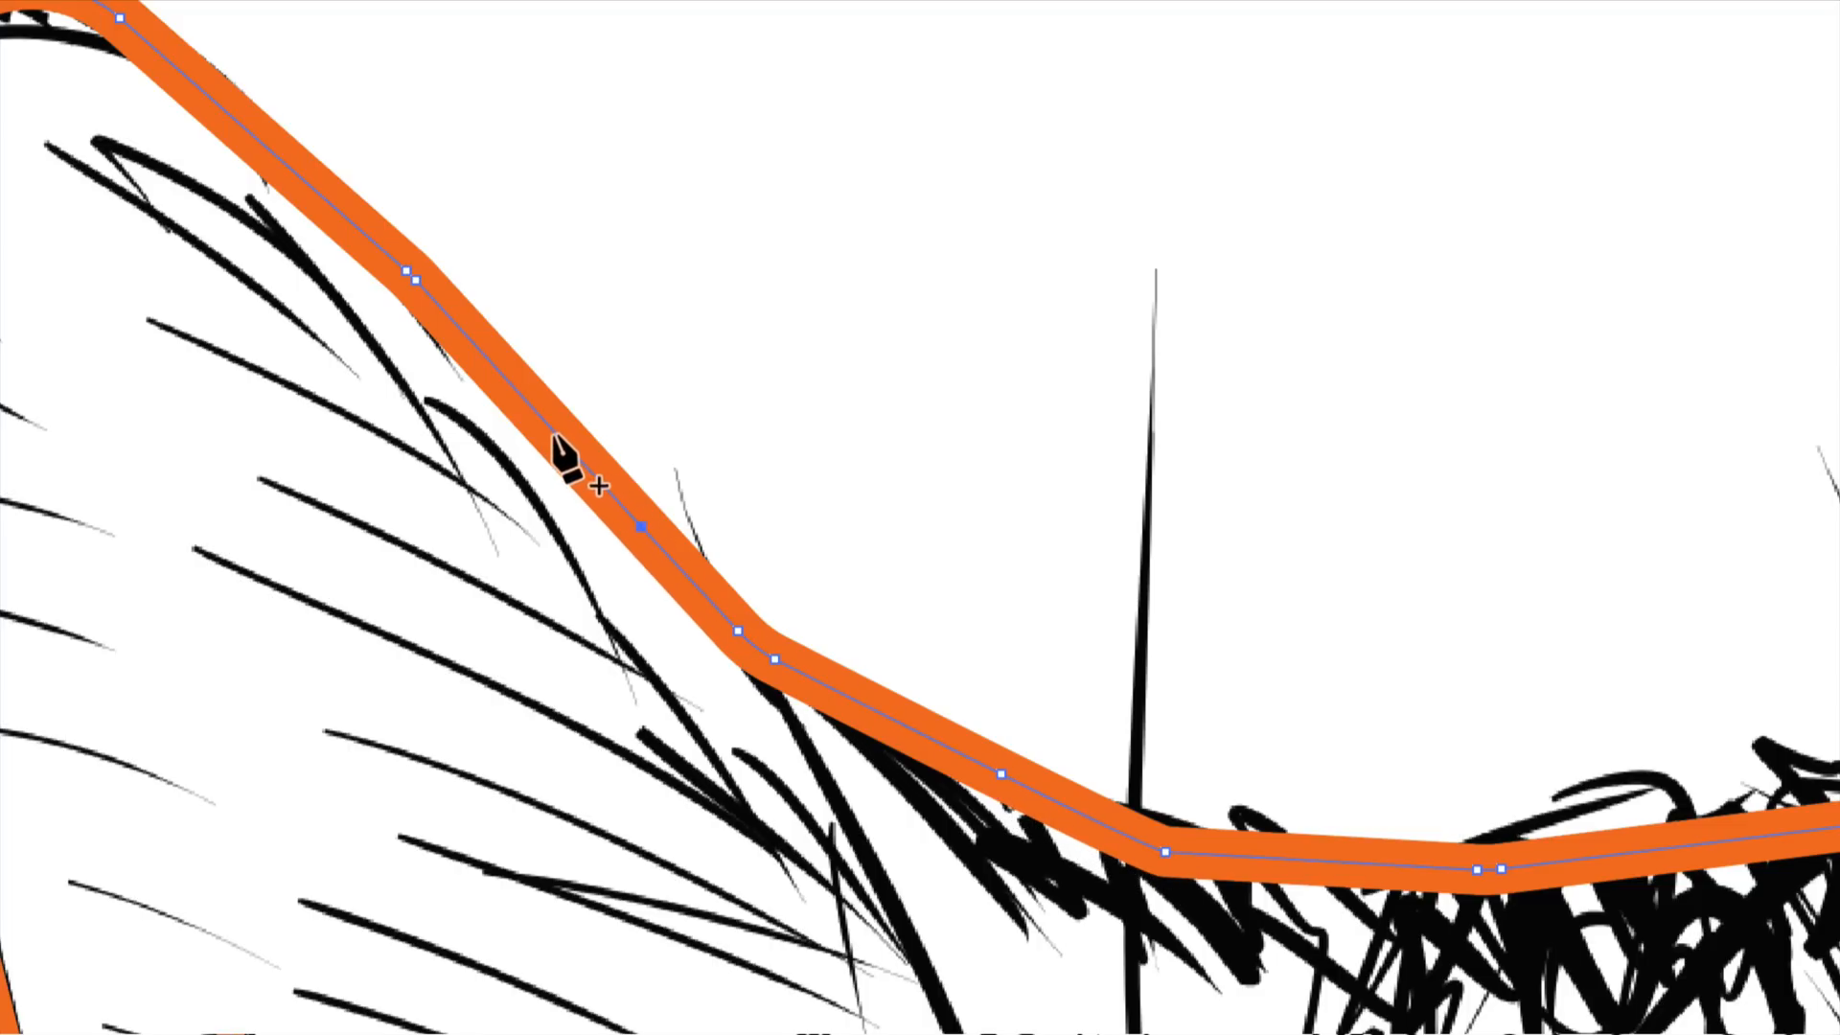
right_click(554, 440)
left_click(528, 405)
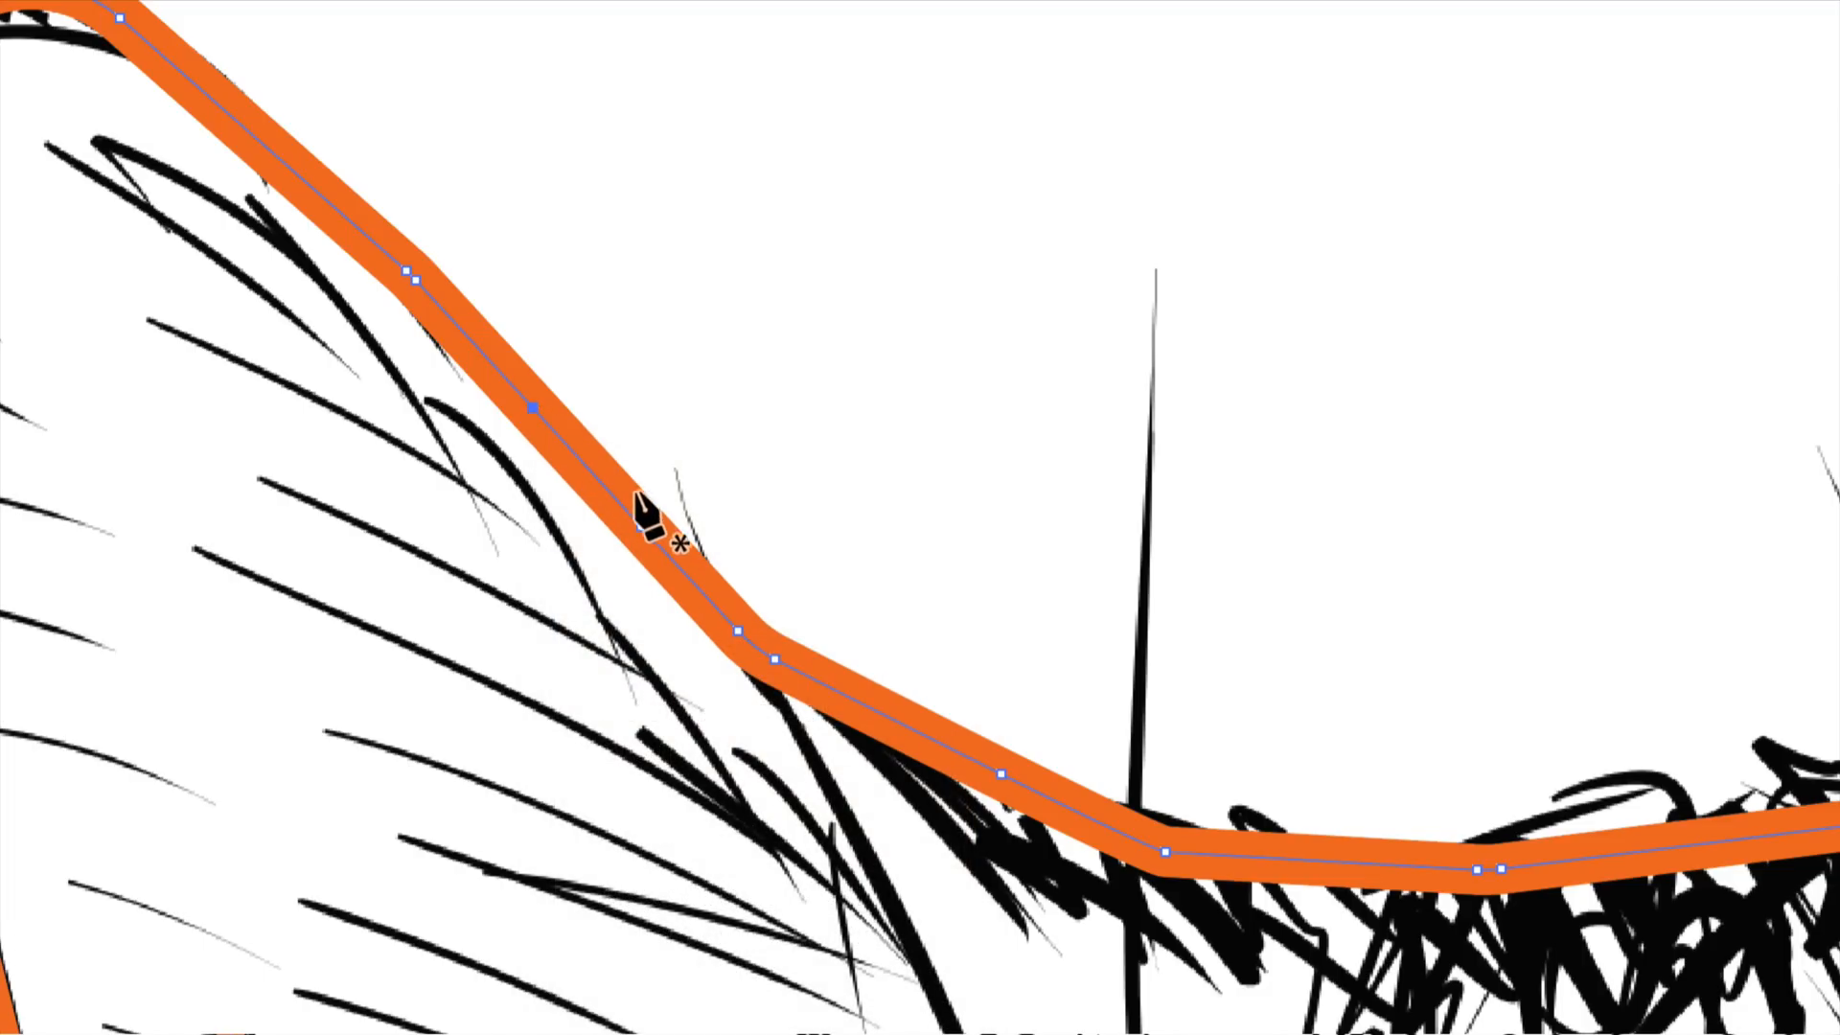
Step: Try reshaping two outline points between the left ear and the top of the head with the Anchor Point tool, and undo both changes
scroll(647, 530, "down", 5)
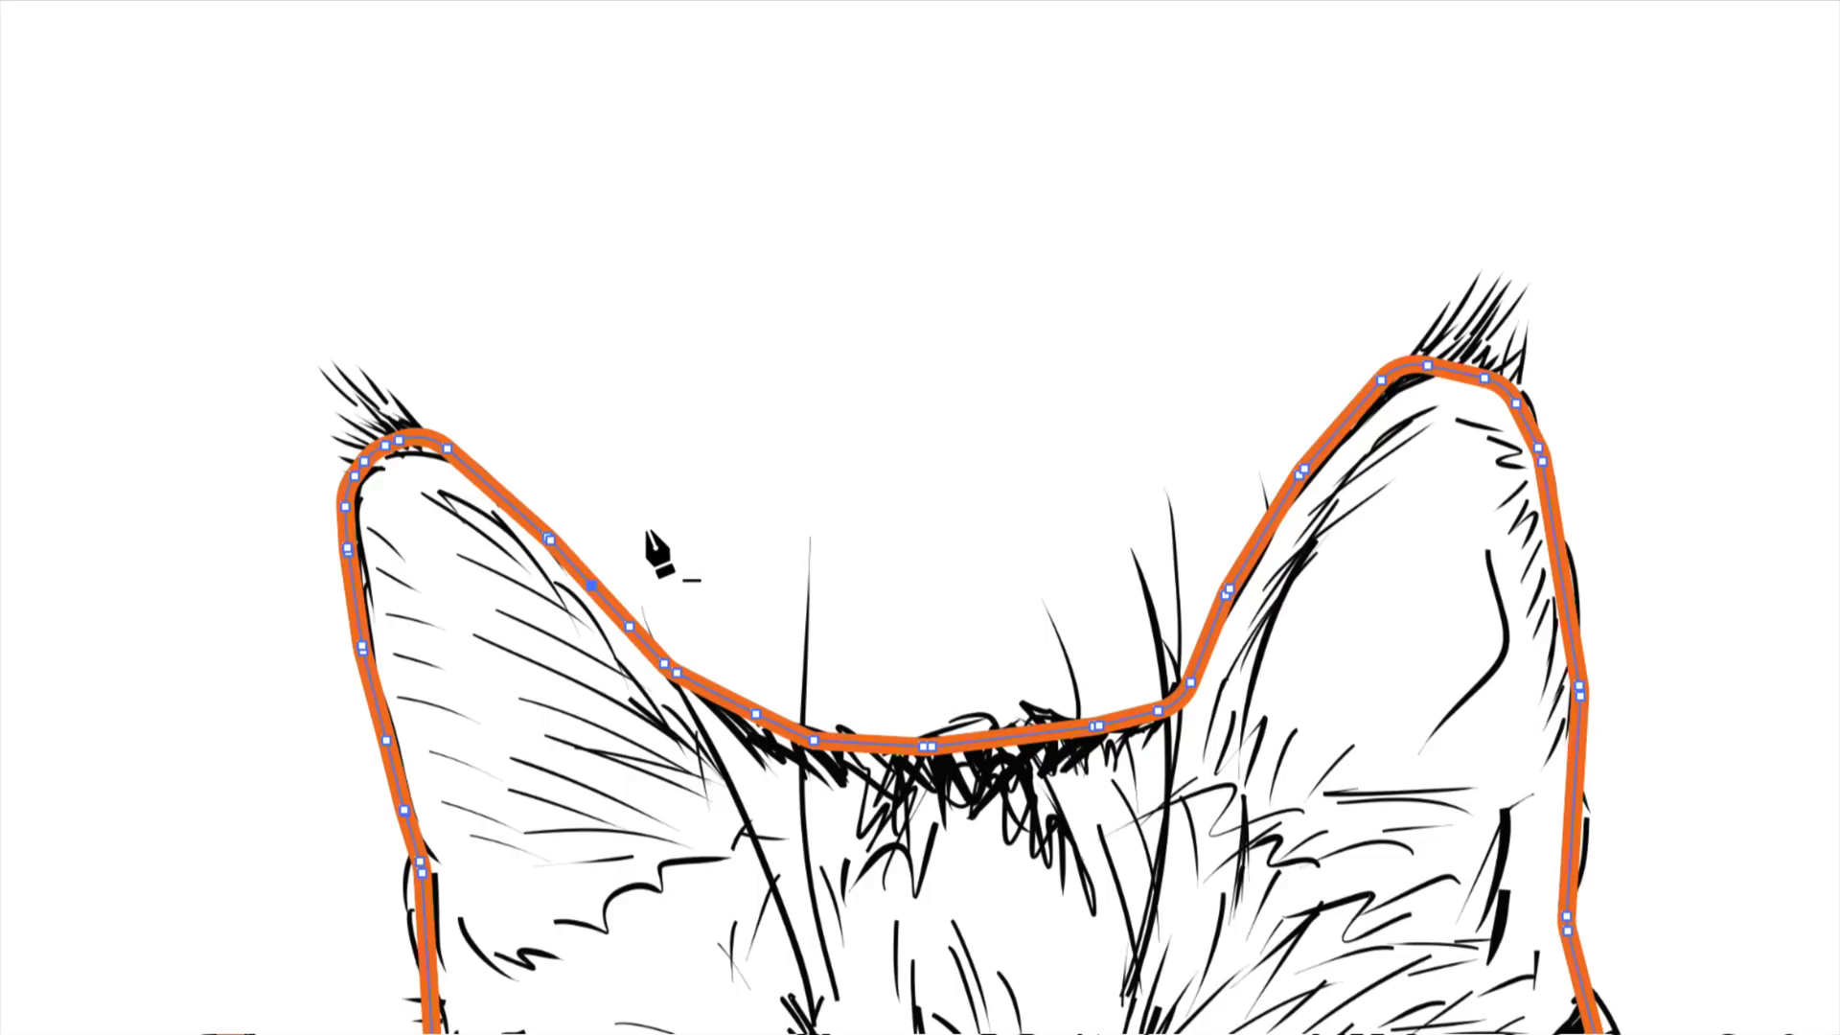
scroll(655, 550, "down", 8)
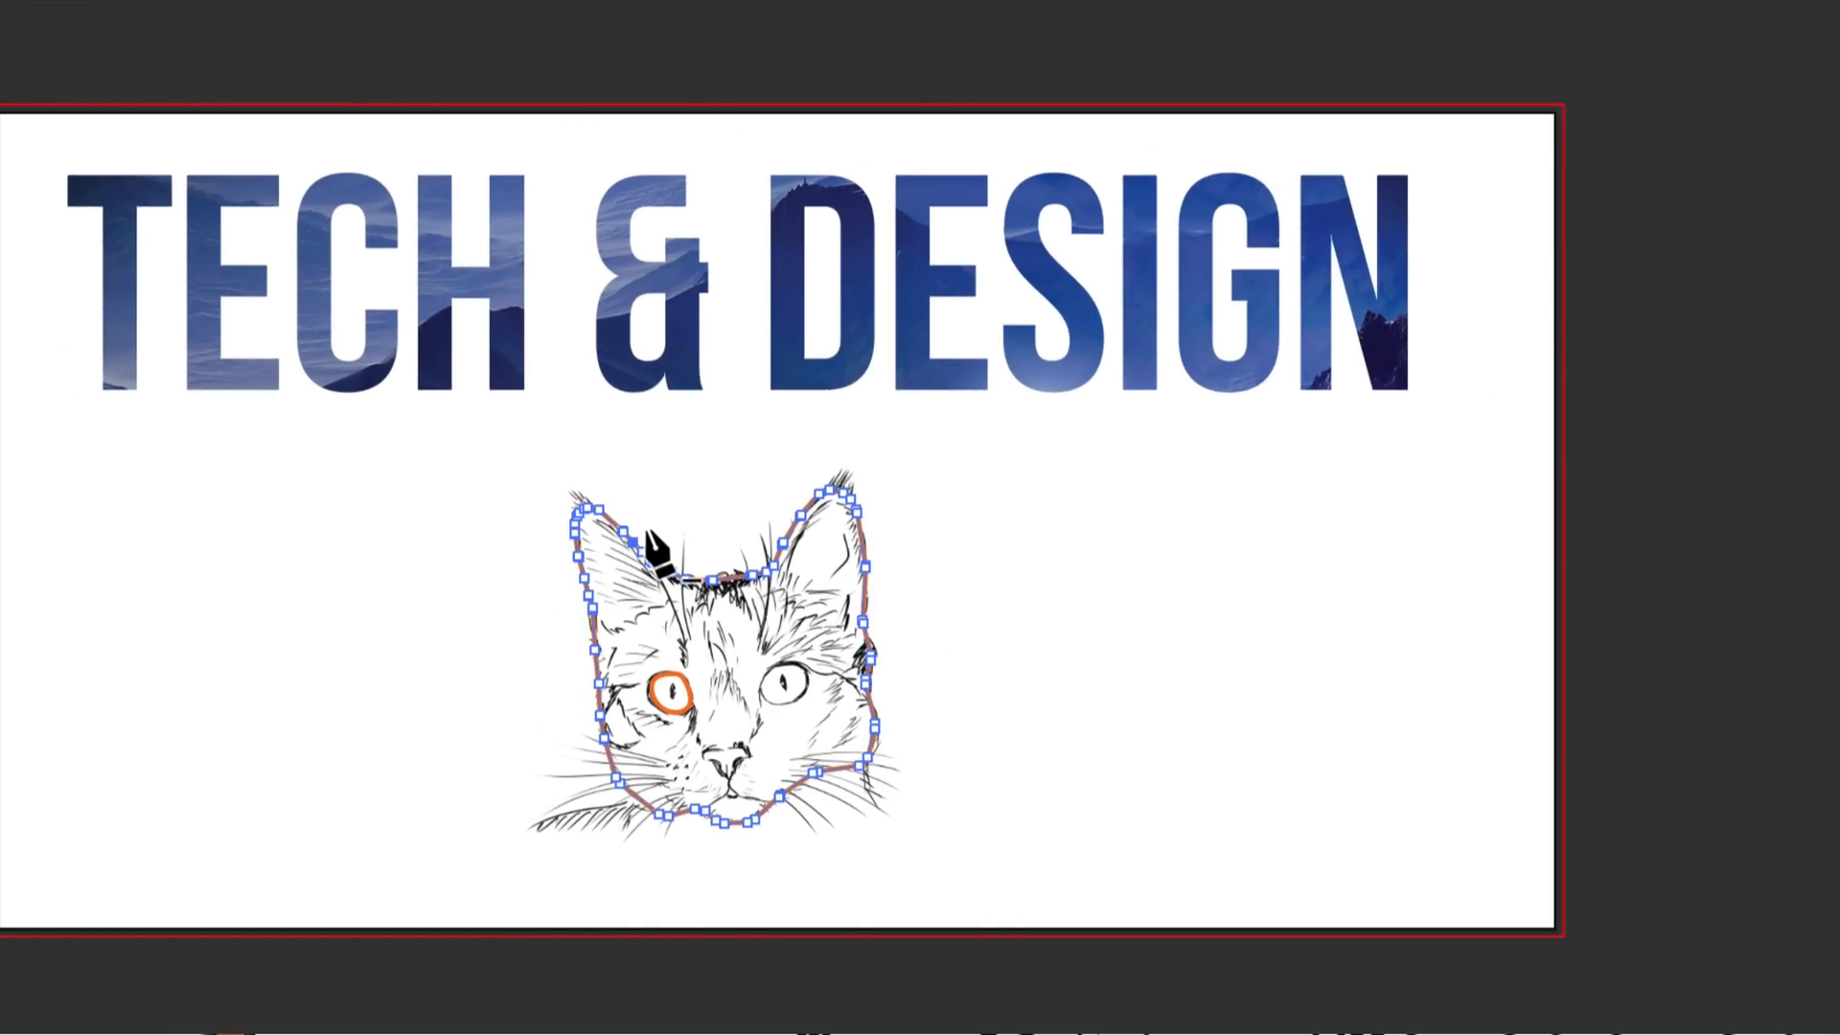
scroll(655, 554, "left", 5)
scroll(655, 554, "right", 4)
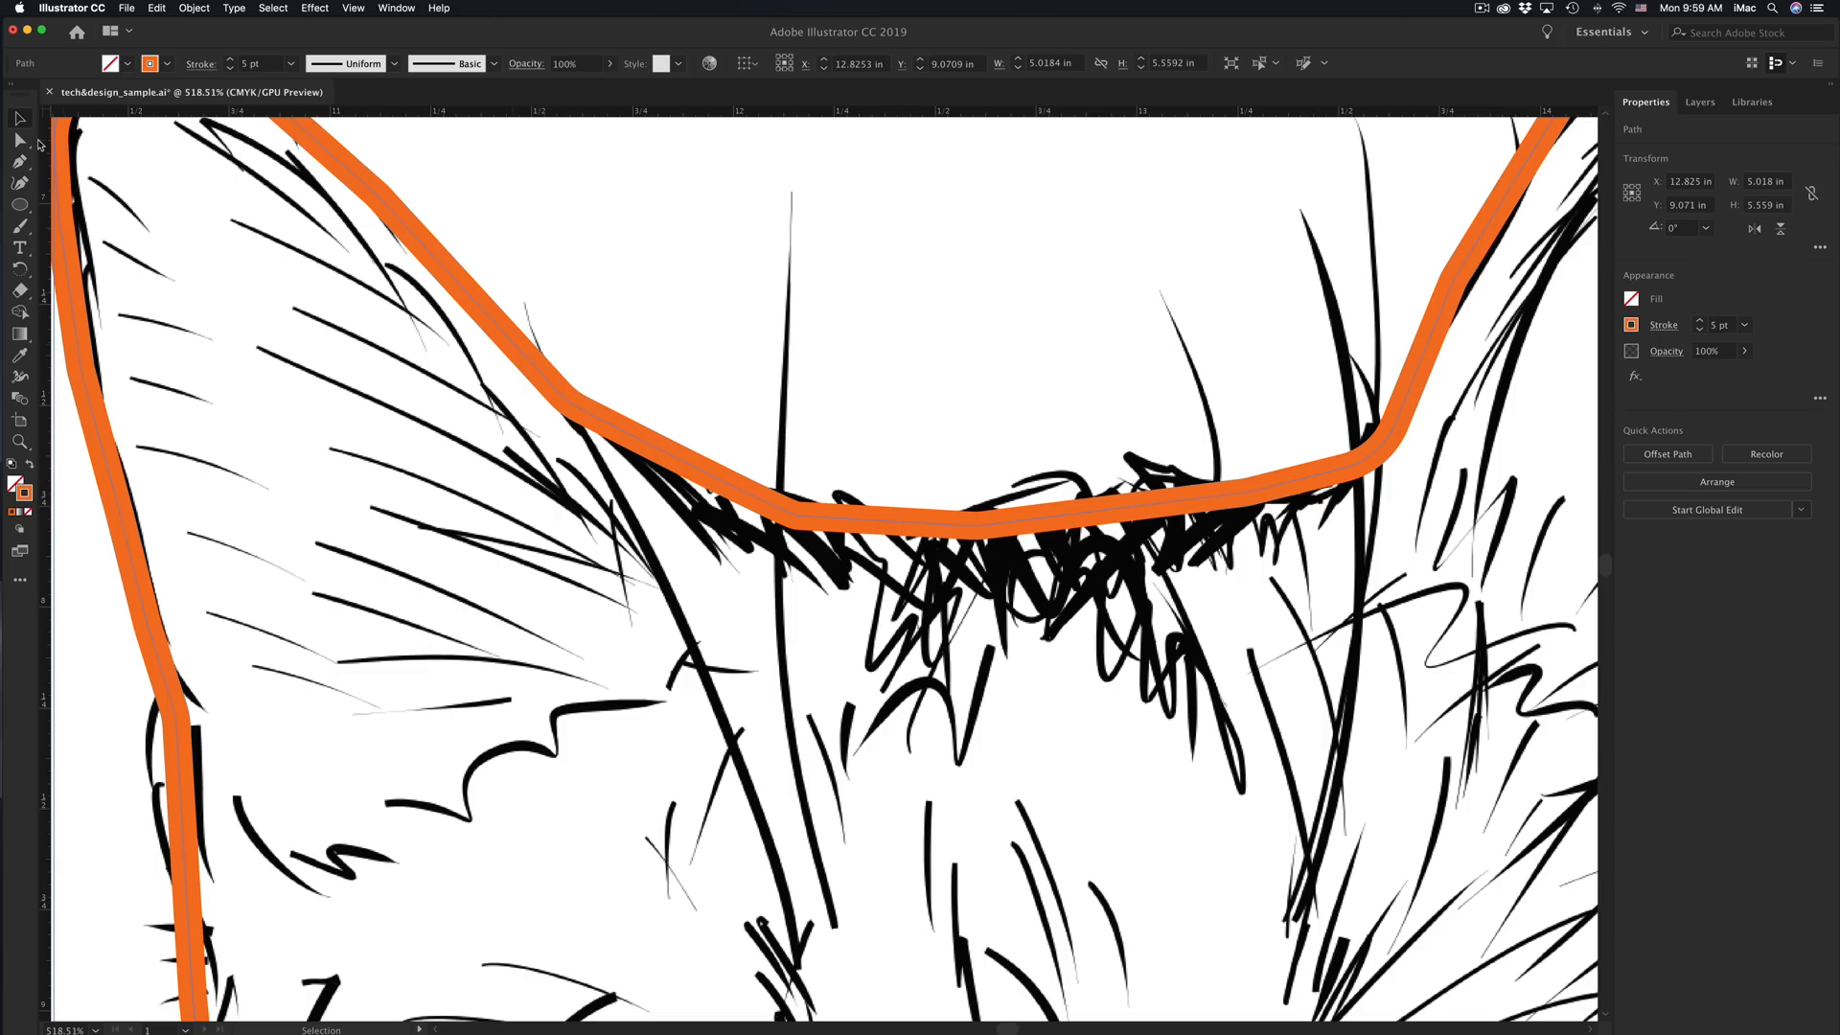
left_click_drag(19, 161, 118, 194)
left_click_drag(580, 410, 605, 375)
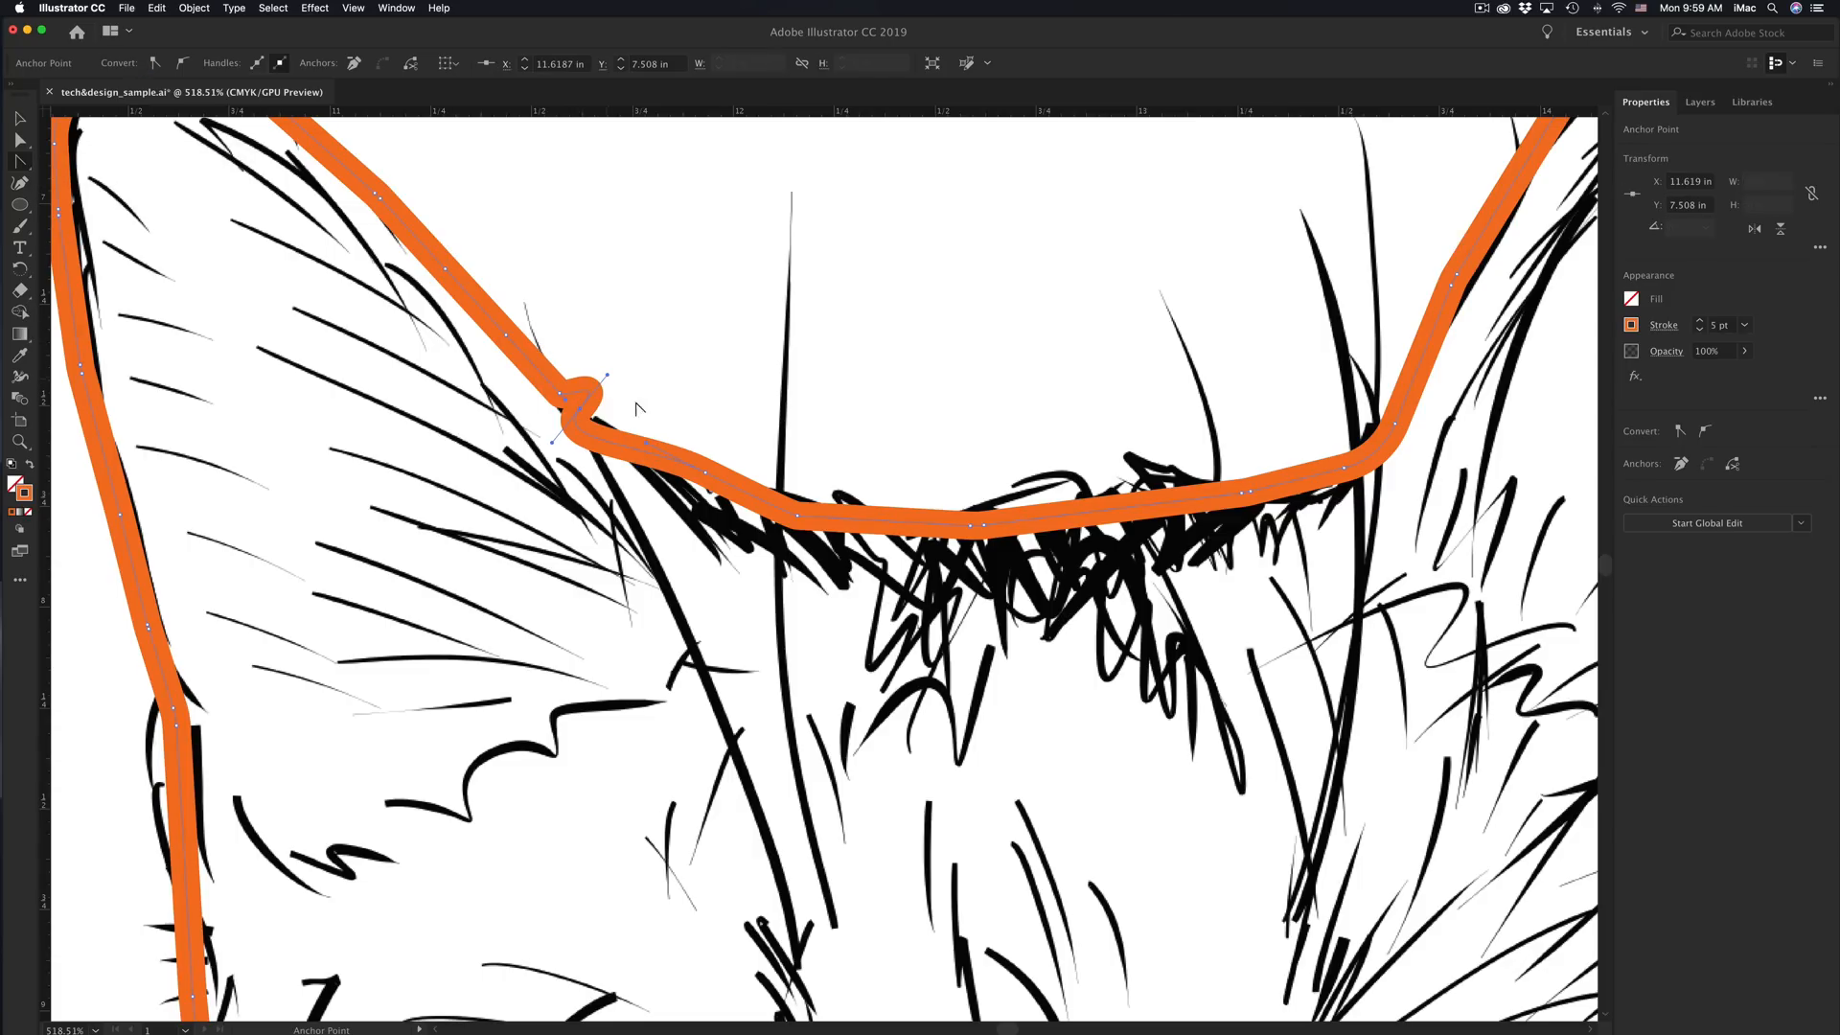
left_click_drag(738, 443, 748, 424)
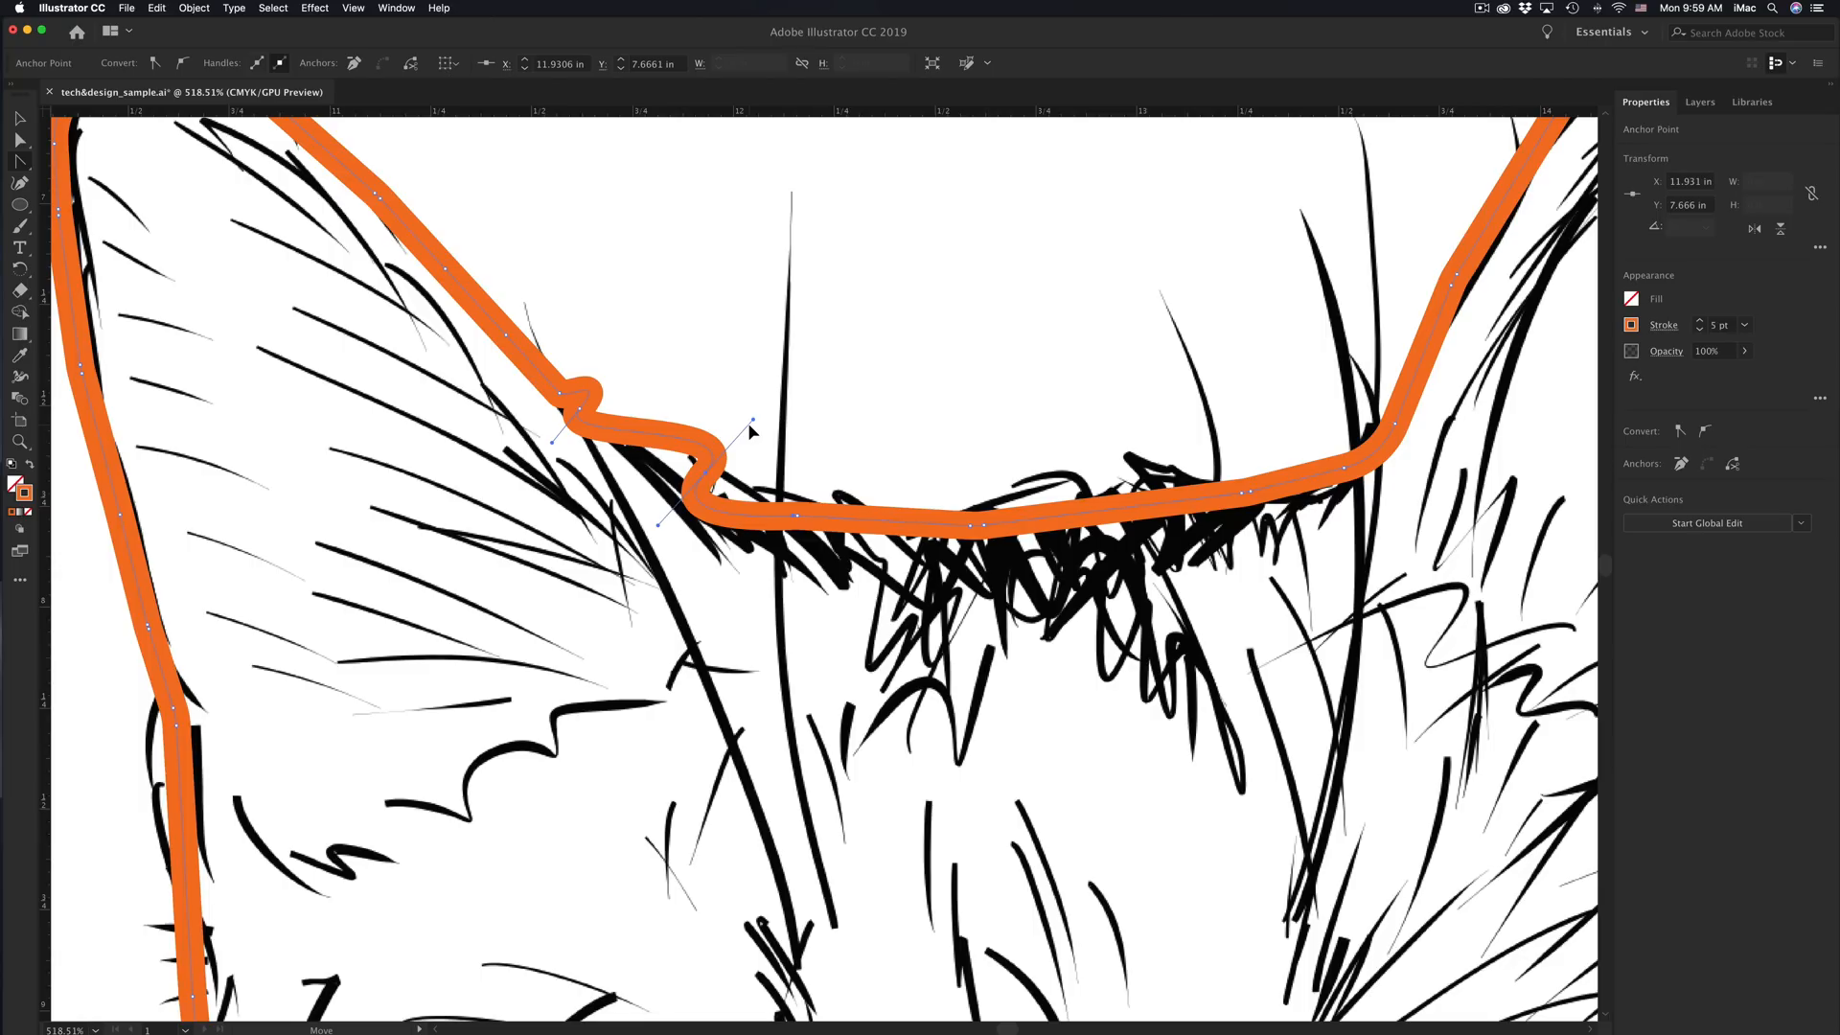
key("super+z")
key("super+z")
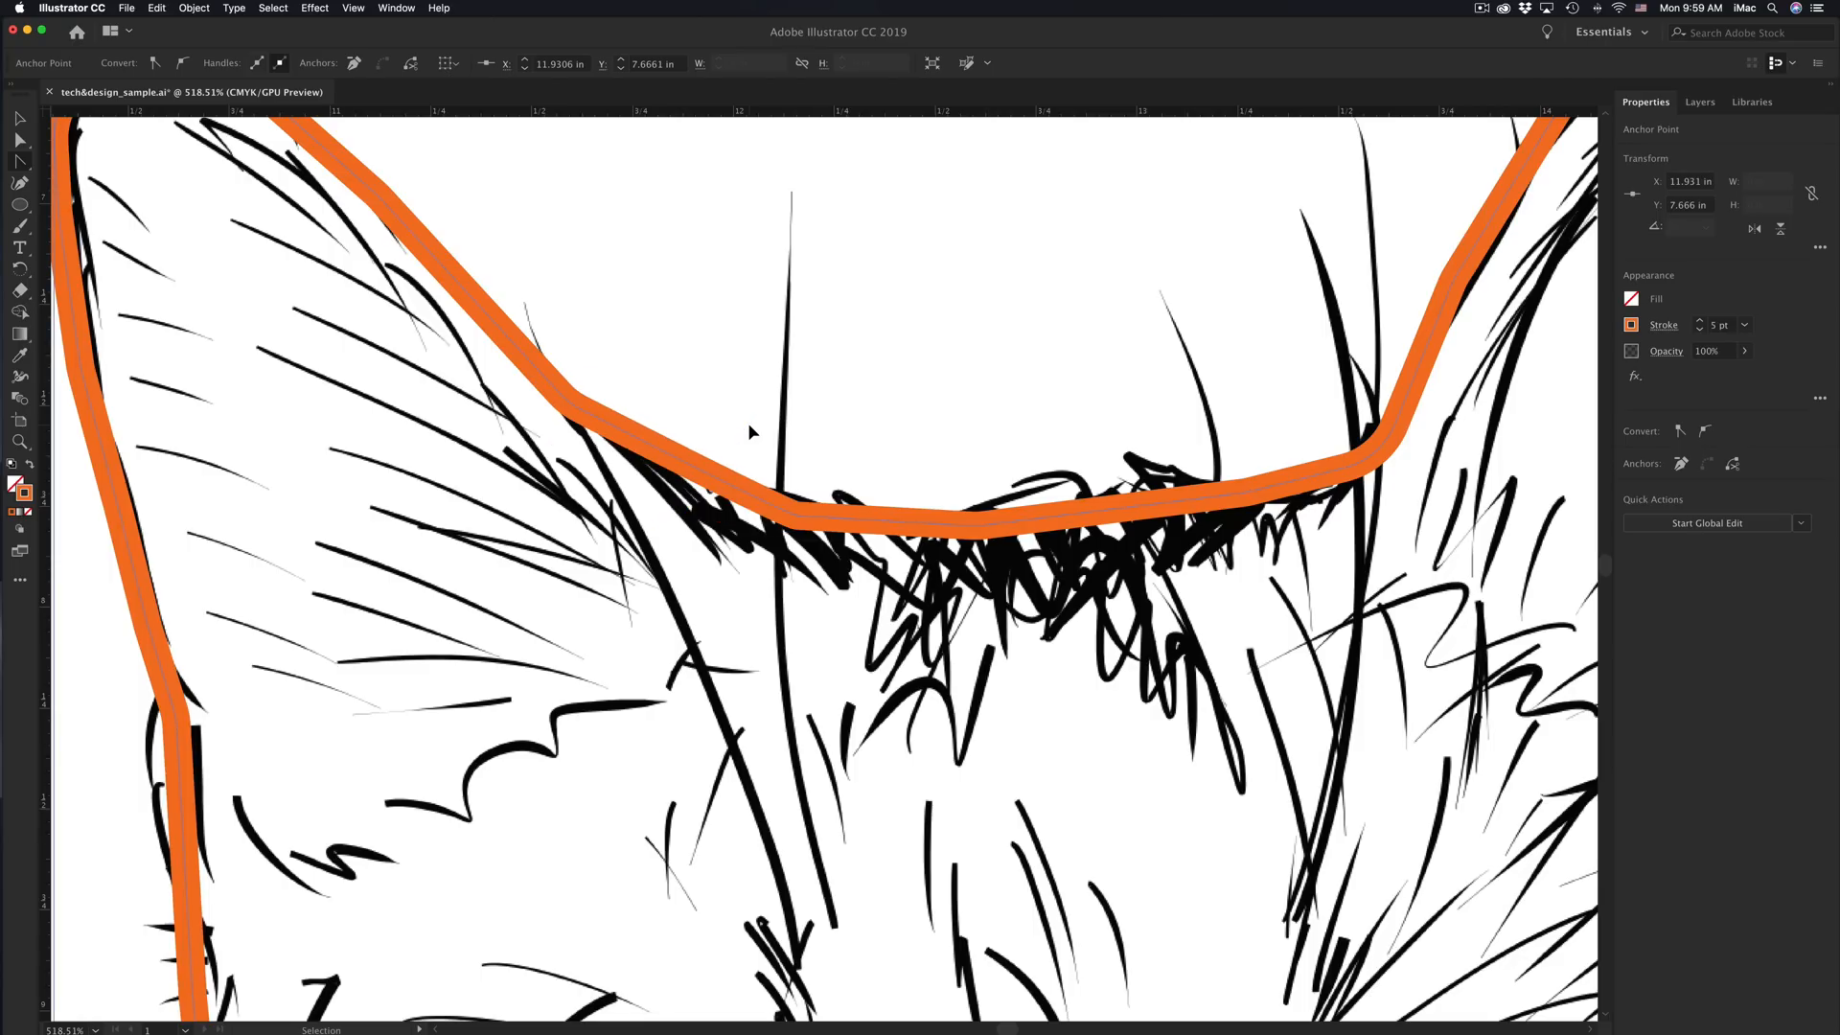
Step: Try moving the left eye's outline on its own up to the left edge of the face, and undo the move
key("super+0")
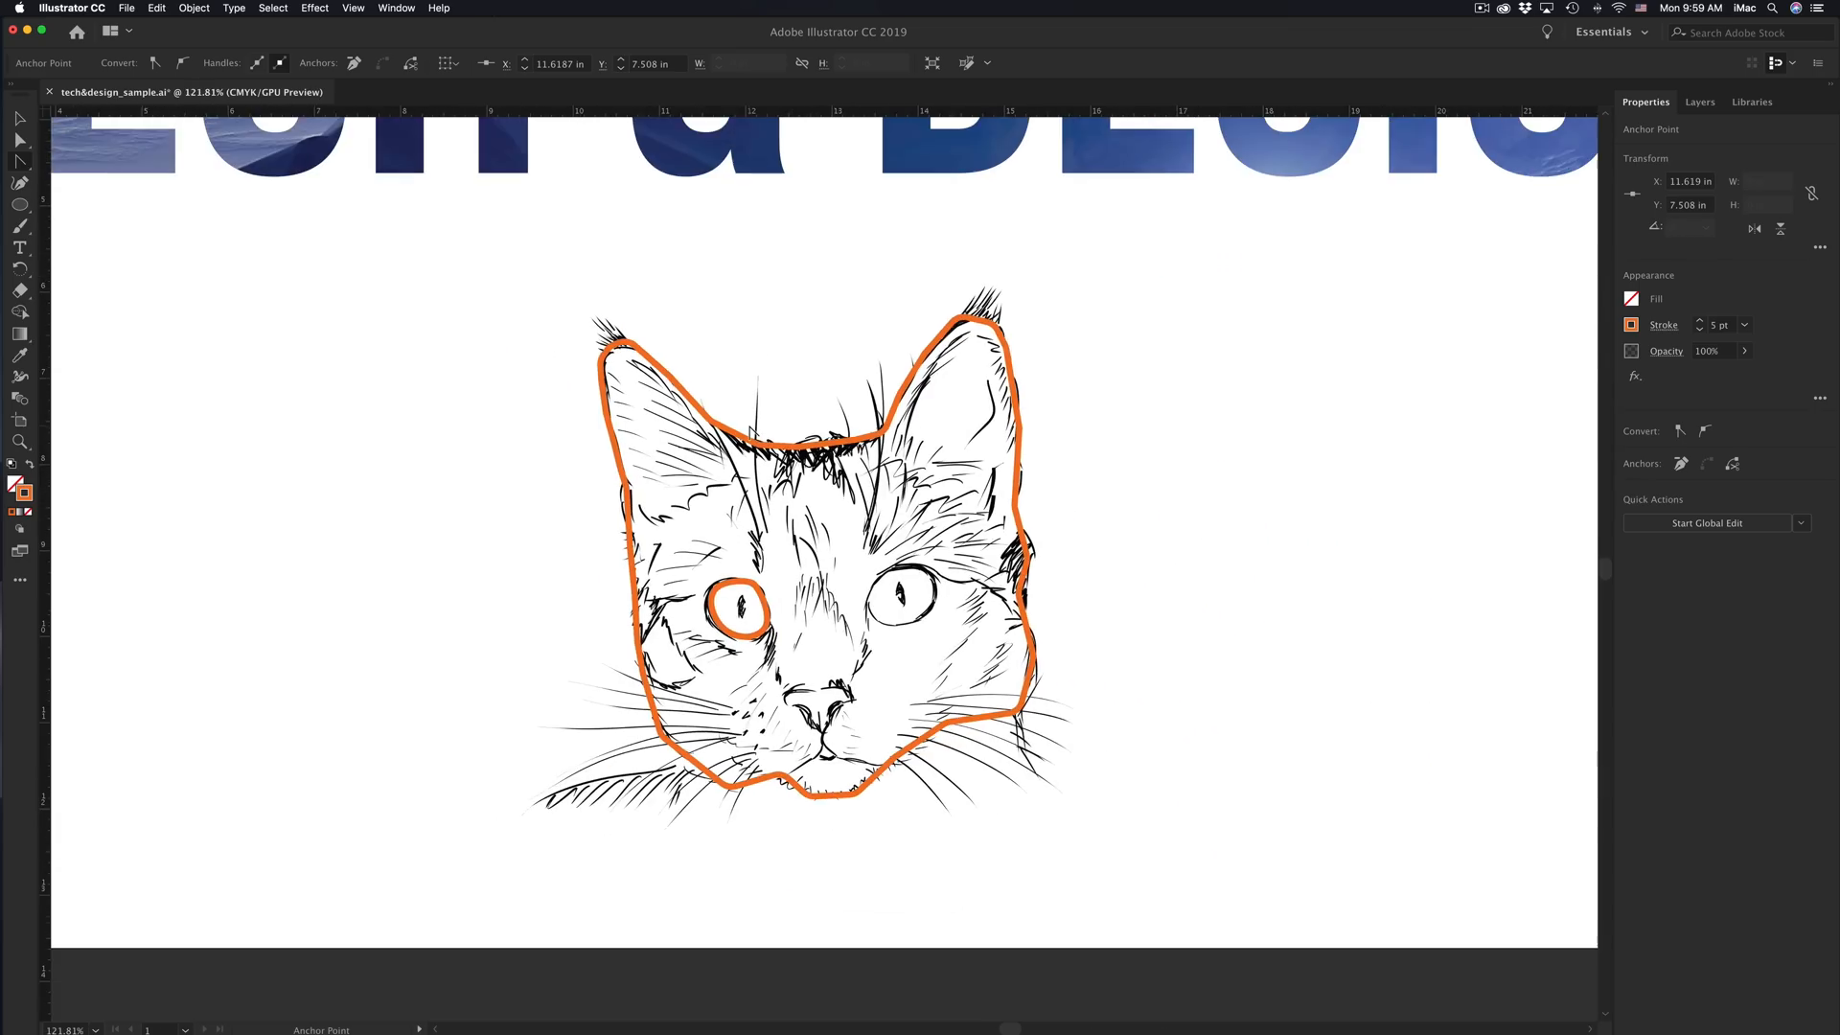
scroll(803, 640, "up", 5)
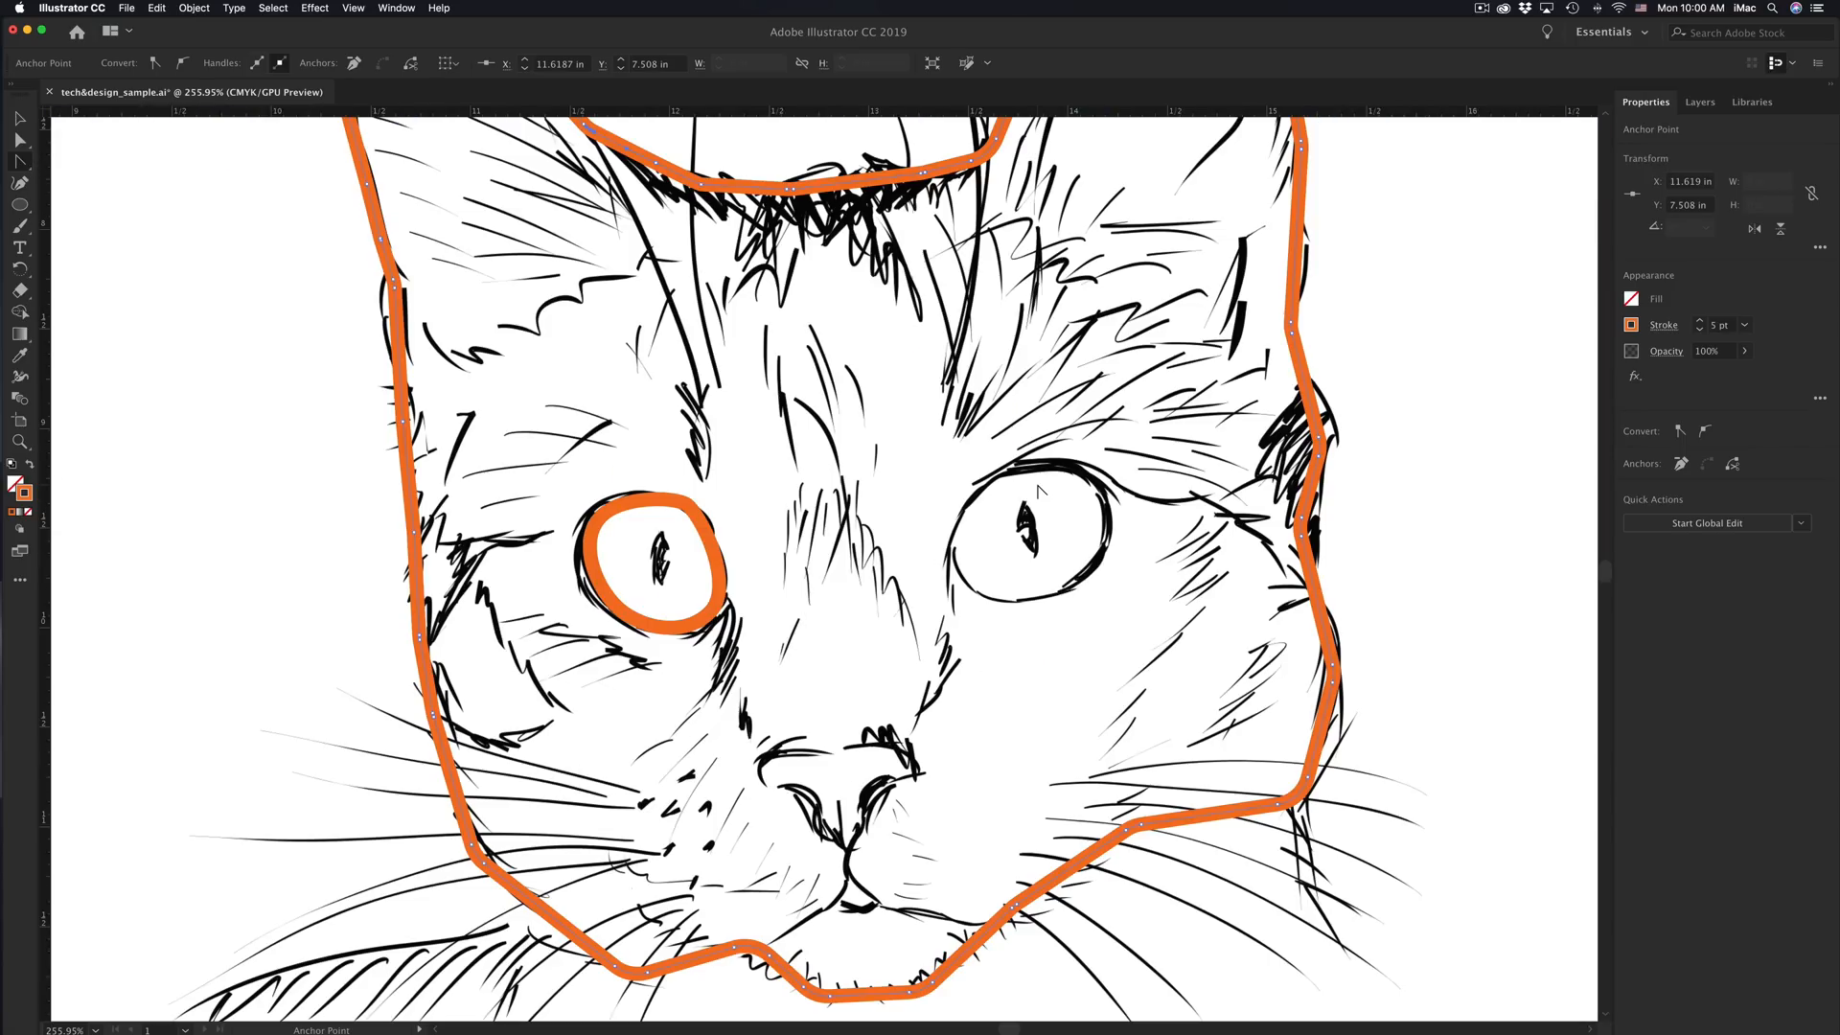
left_click(230, 541, "super")
left_click(16, 118)
left_click(230, 362)
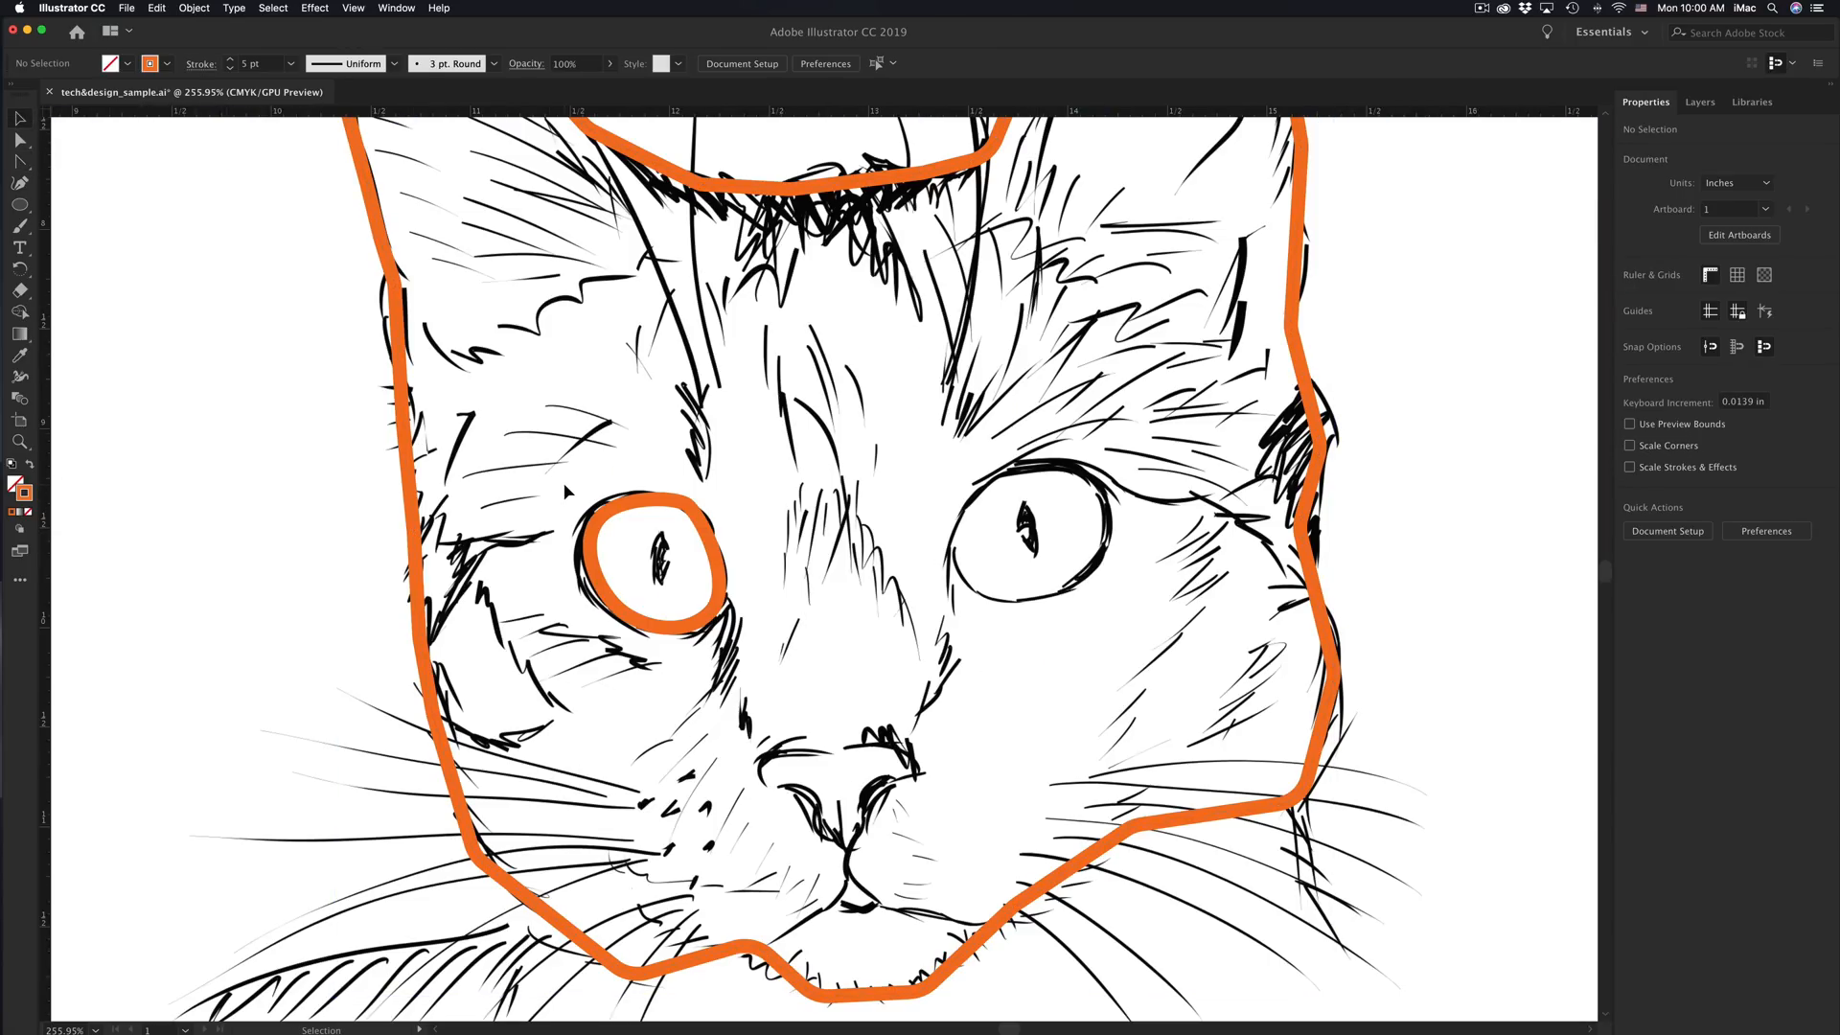
left_click(596, 526)
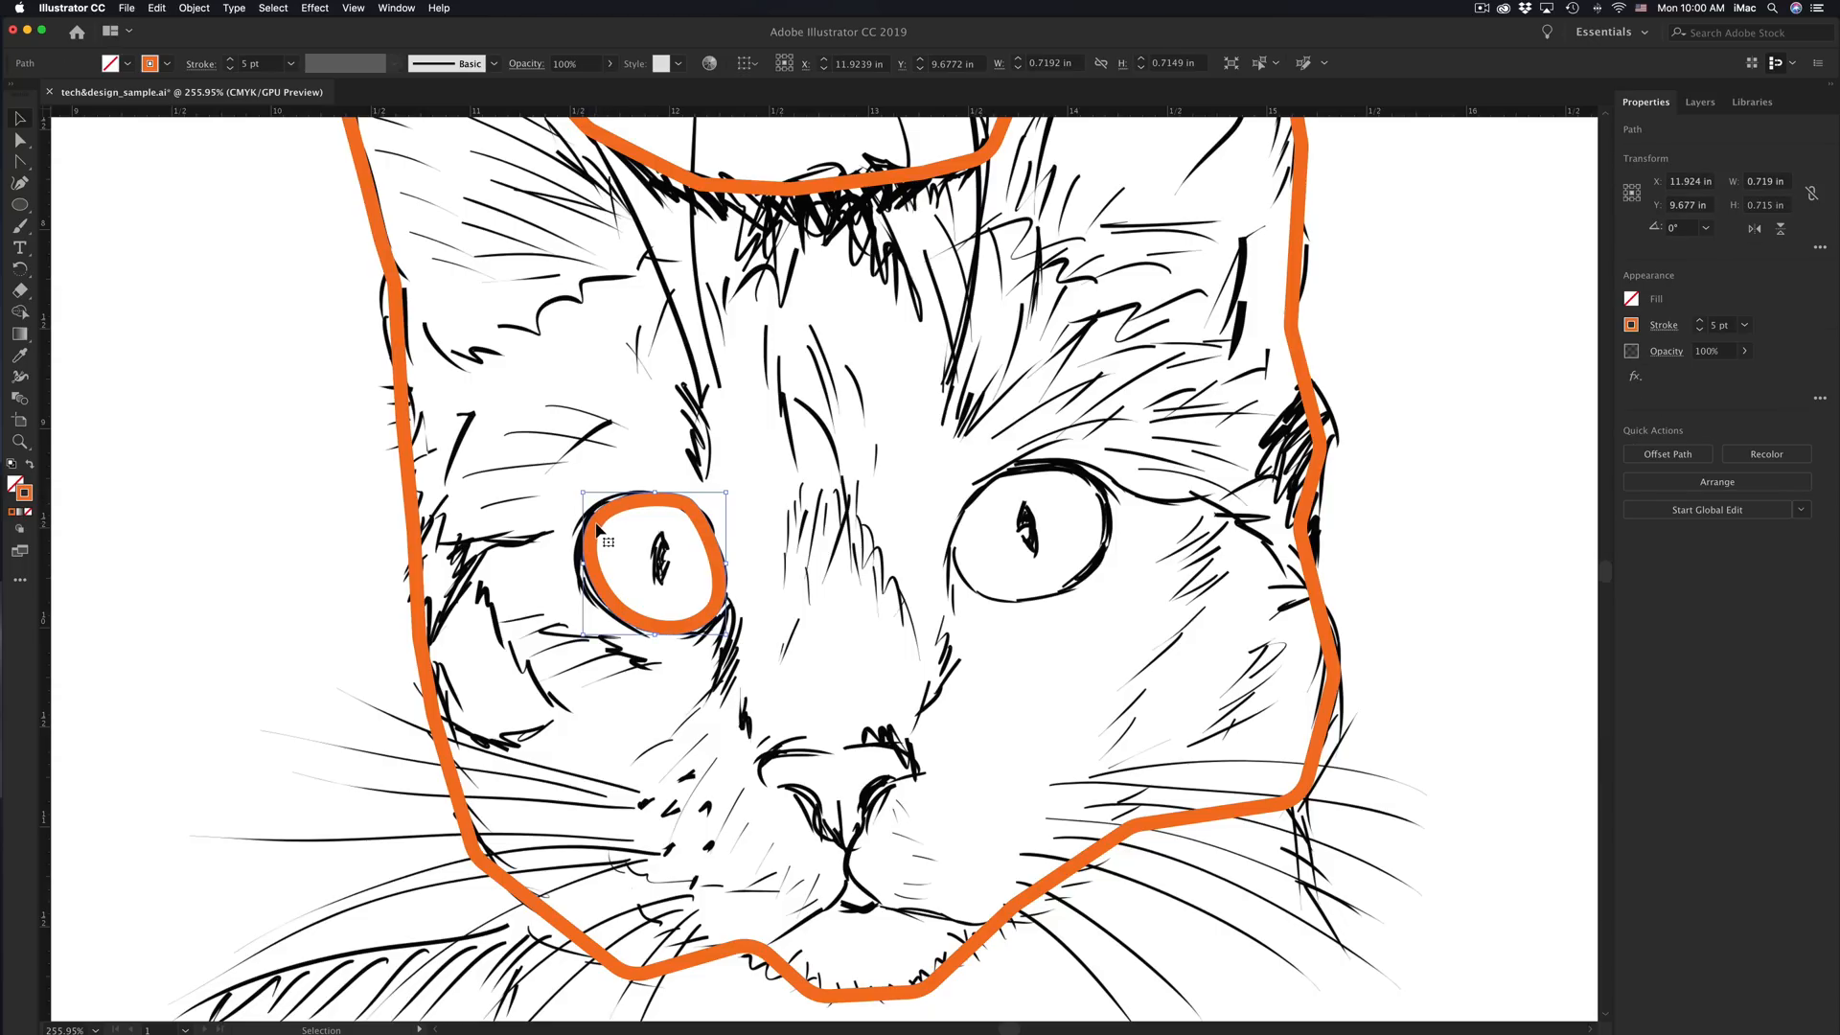
left_click_drag(596, 526, 411, 446)
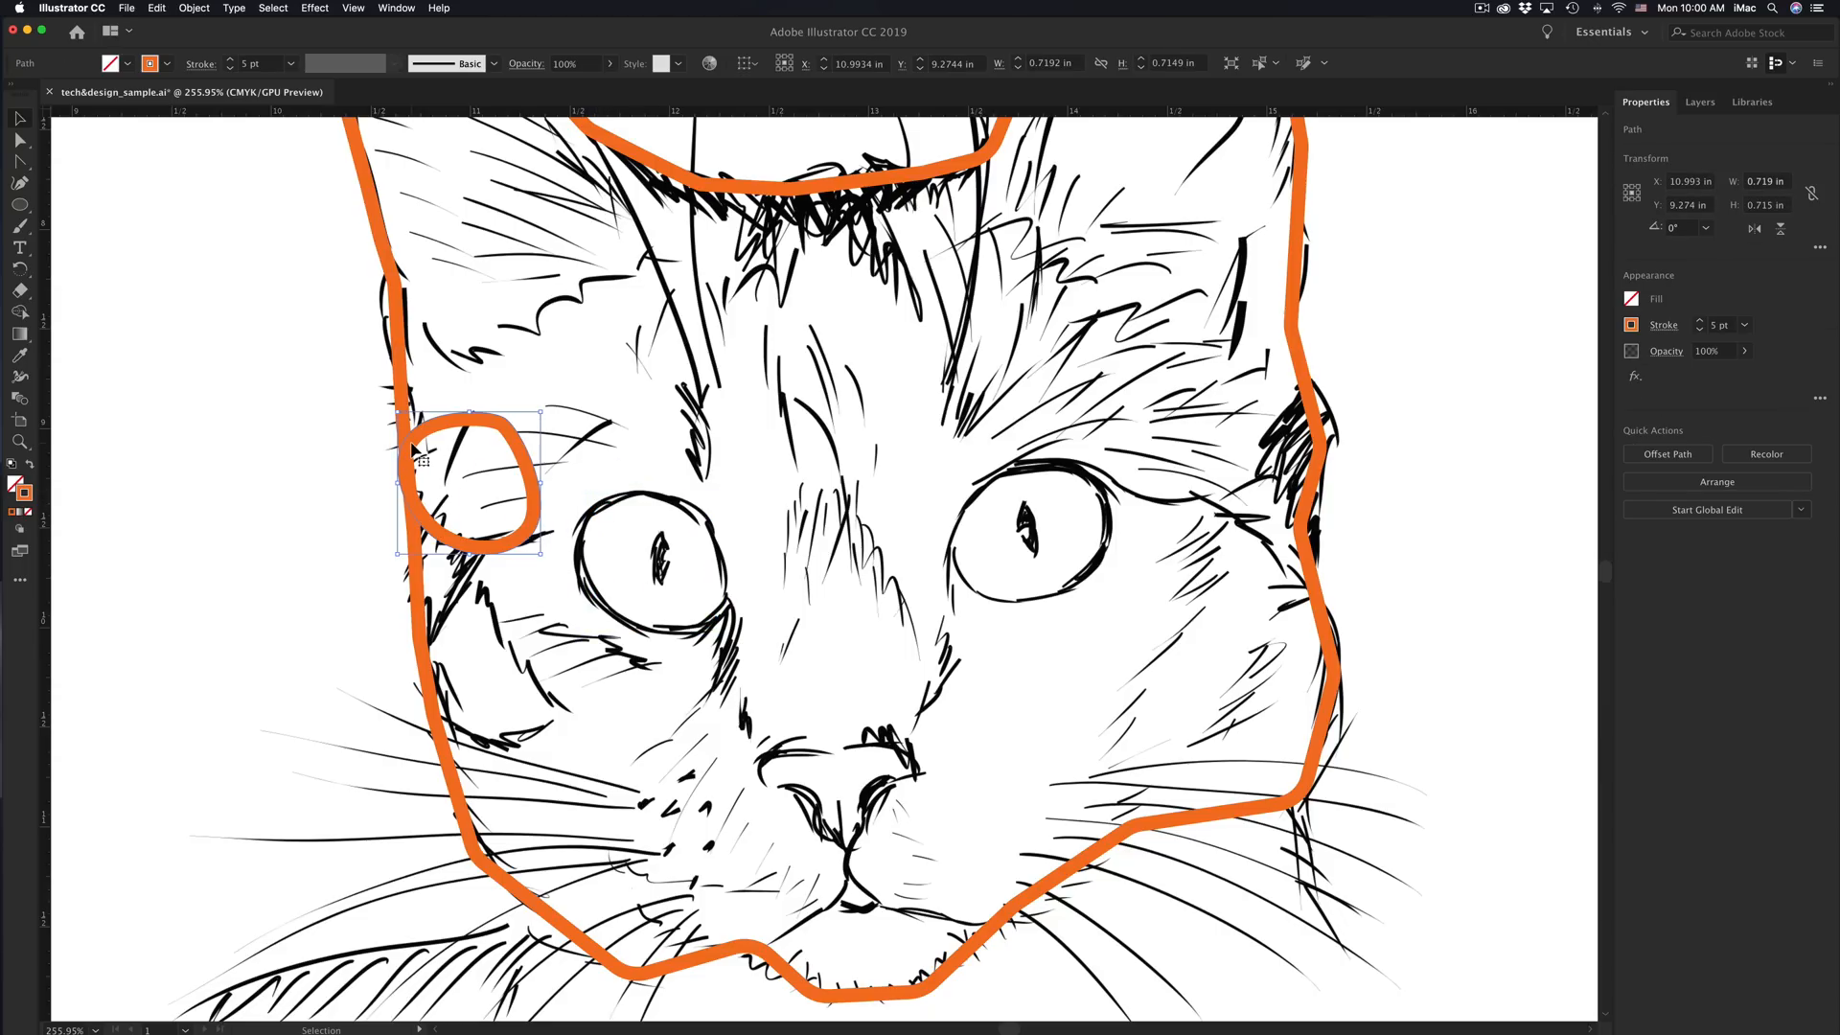
key("super+z")
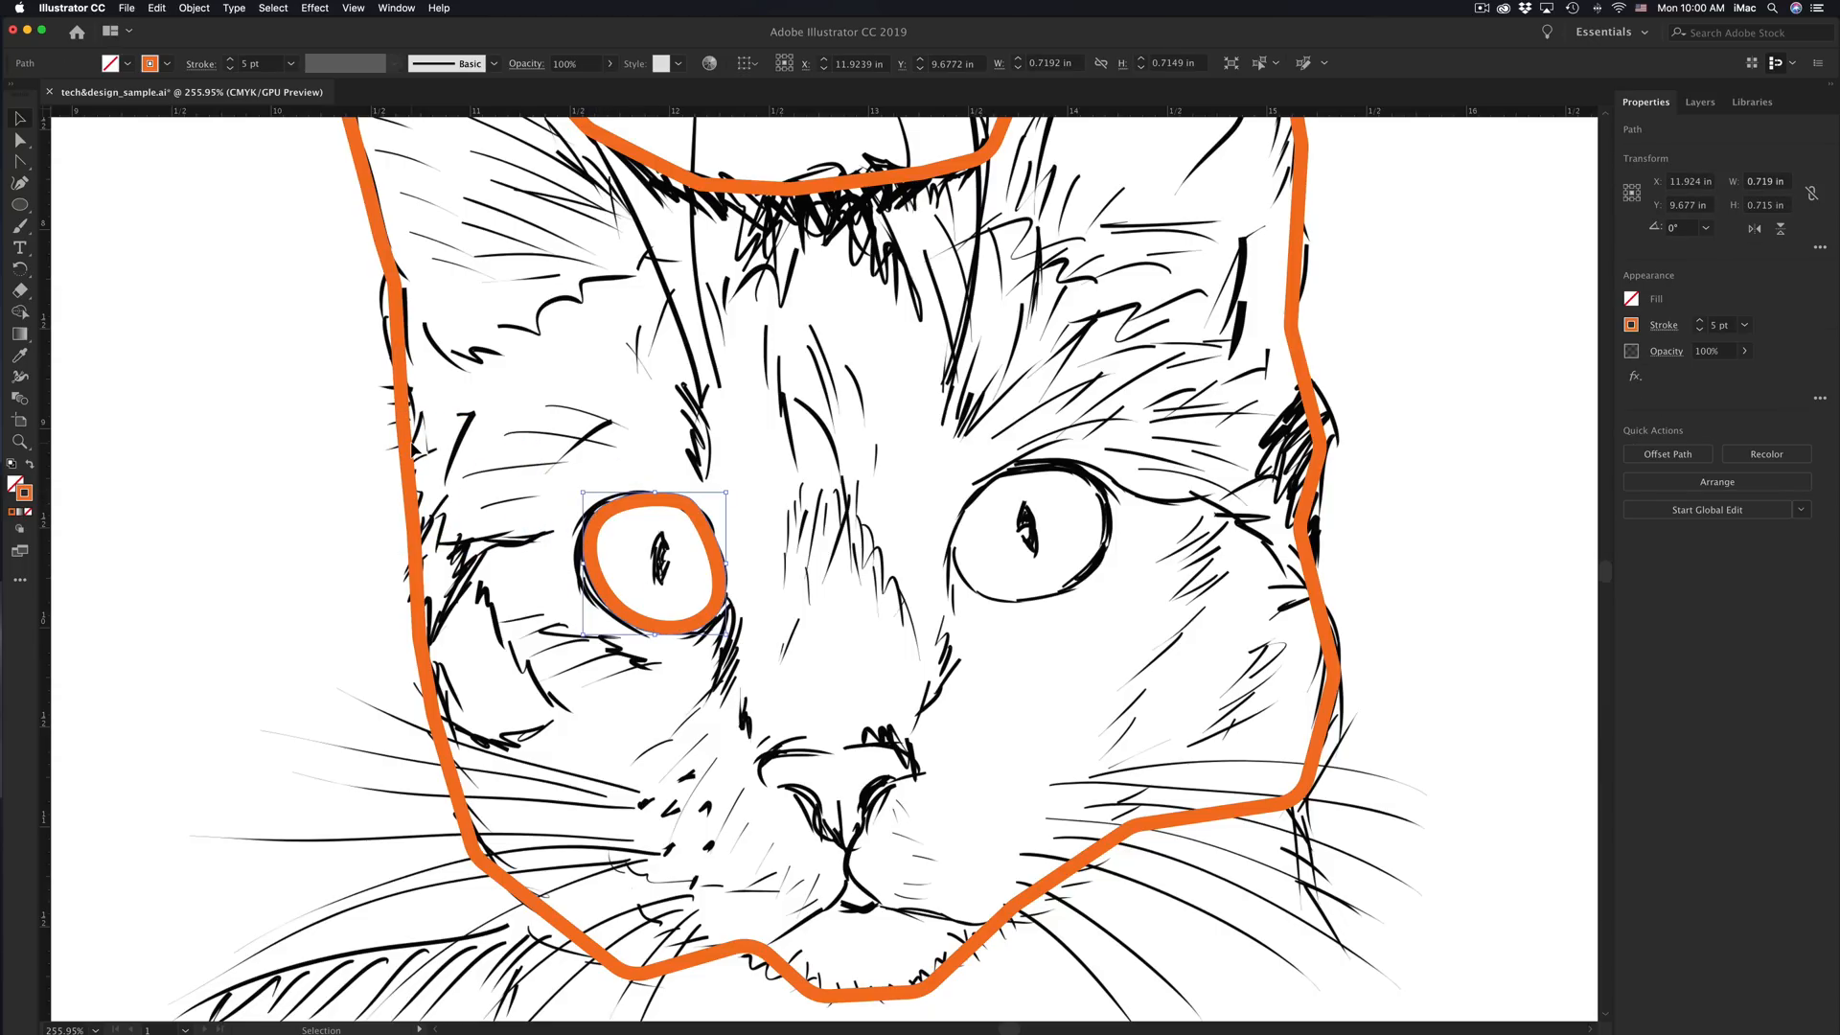
Step: Select the face outline and the left eye's outline together, group them, and deselect the group
left_click(389, 539)
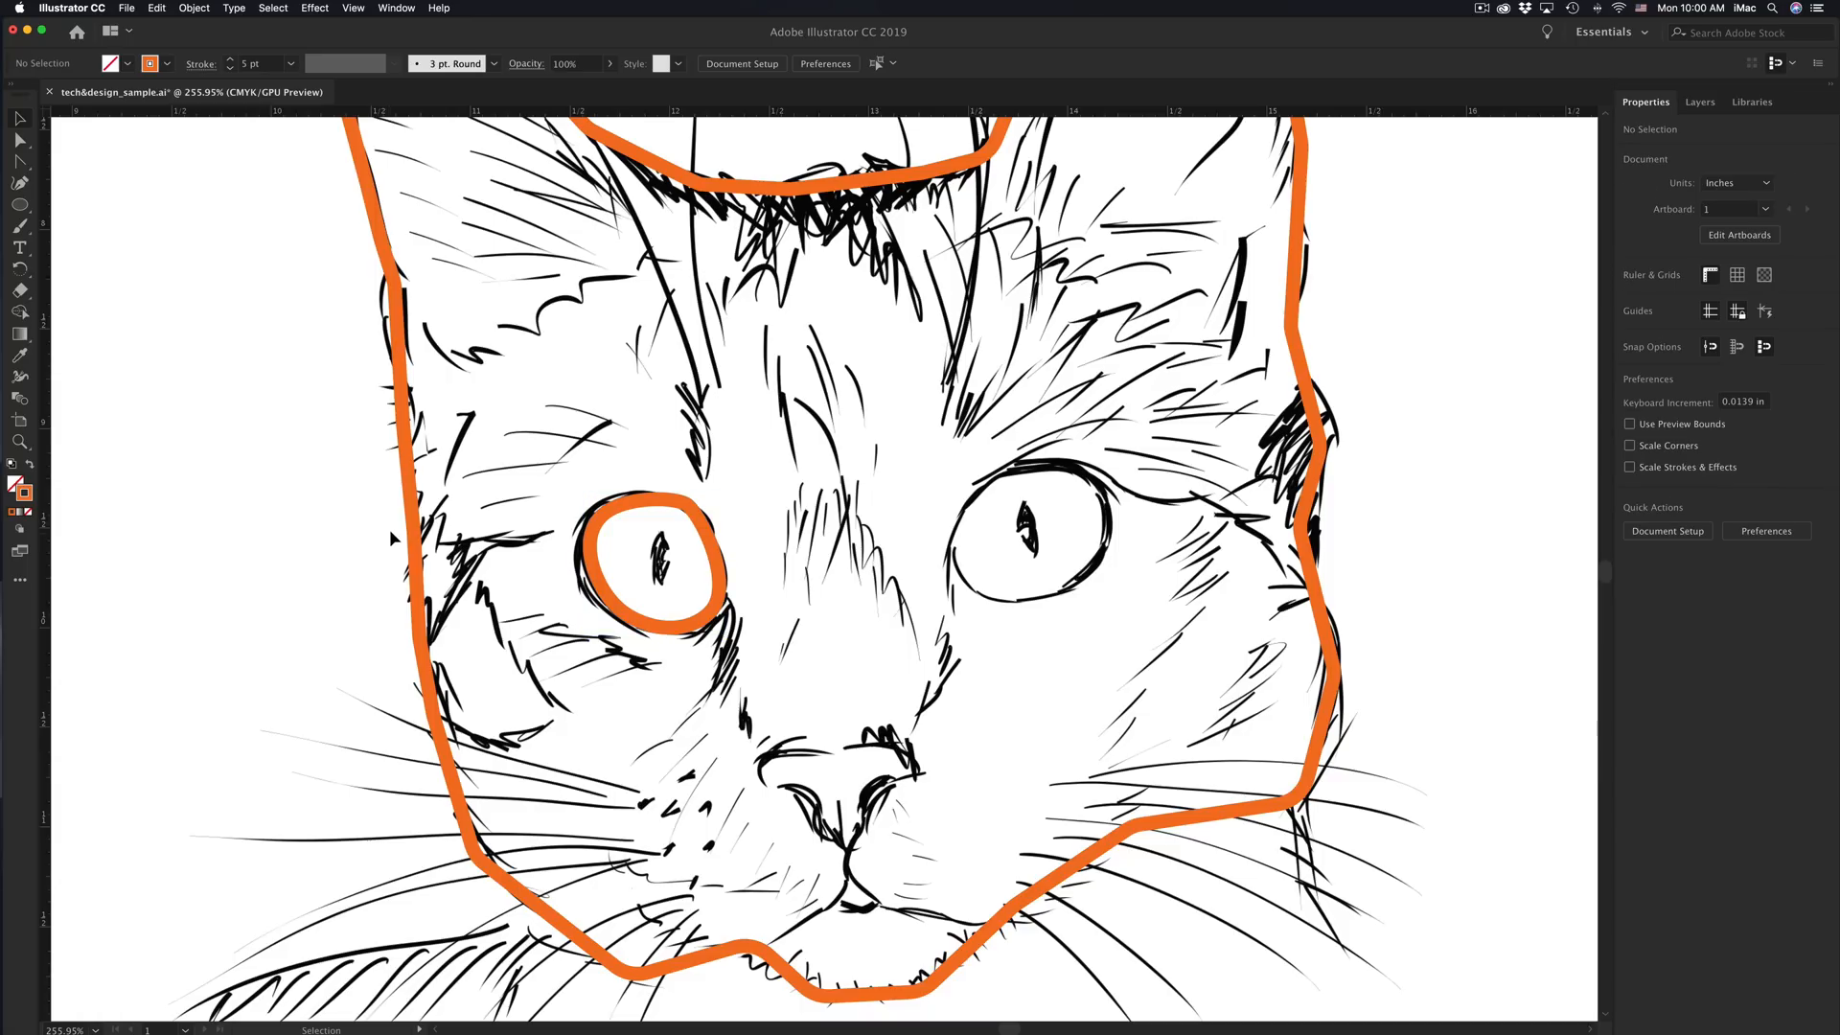
left_click(410, 510)
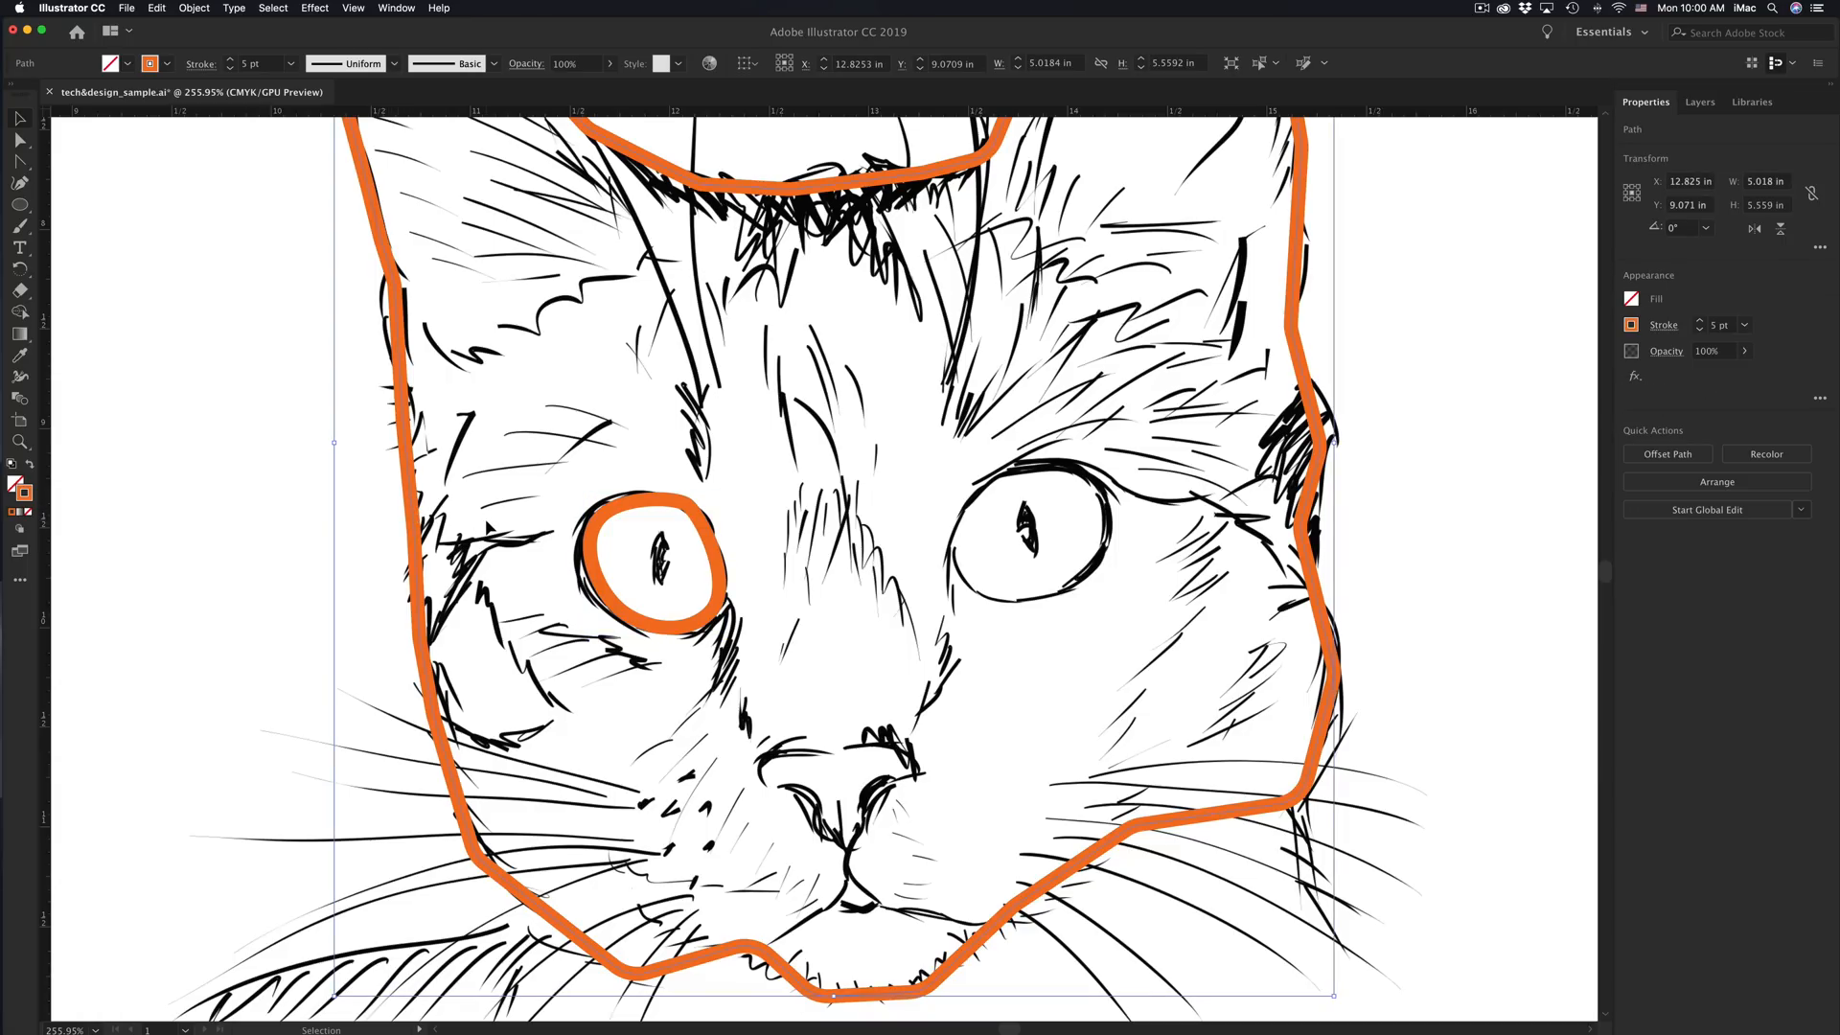
left_click(596, 539, "shift")
scroll(595, 535, "up", 5)
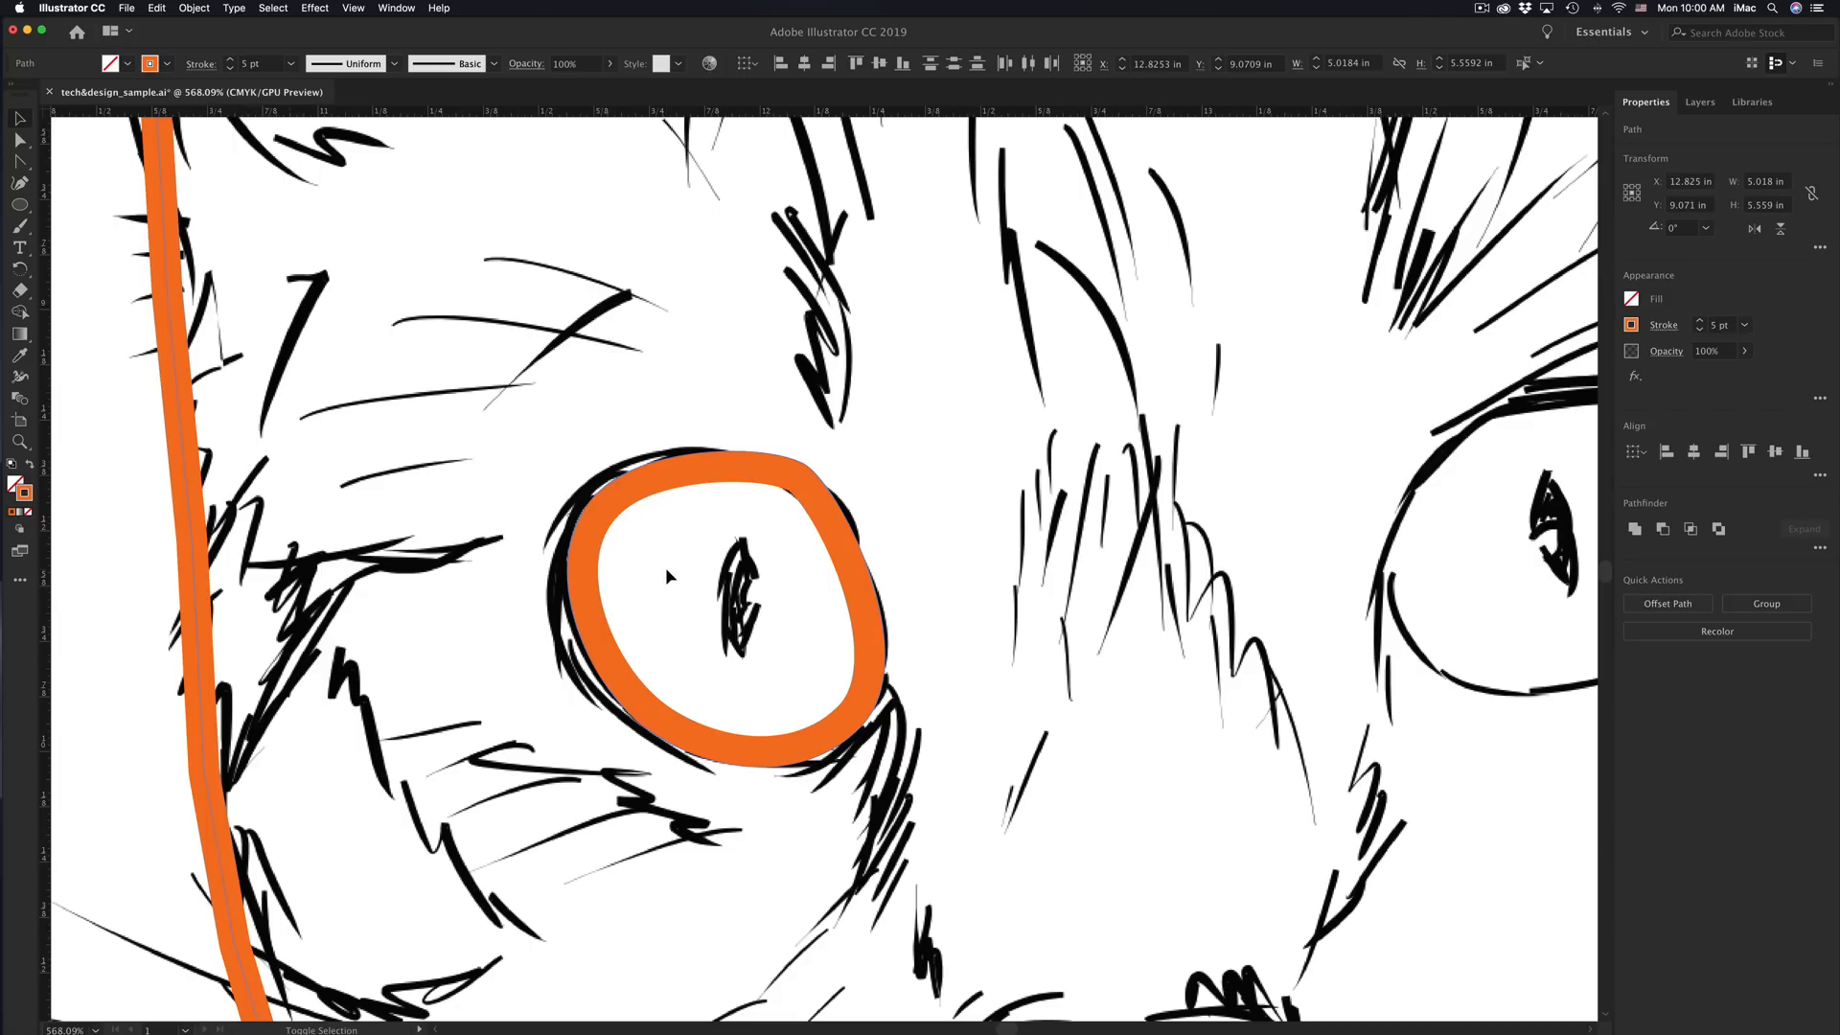
scroll(417, 566, "down", 7)
left_click(213, 533)
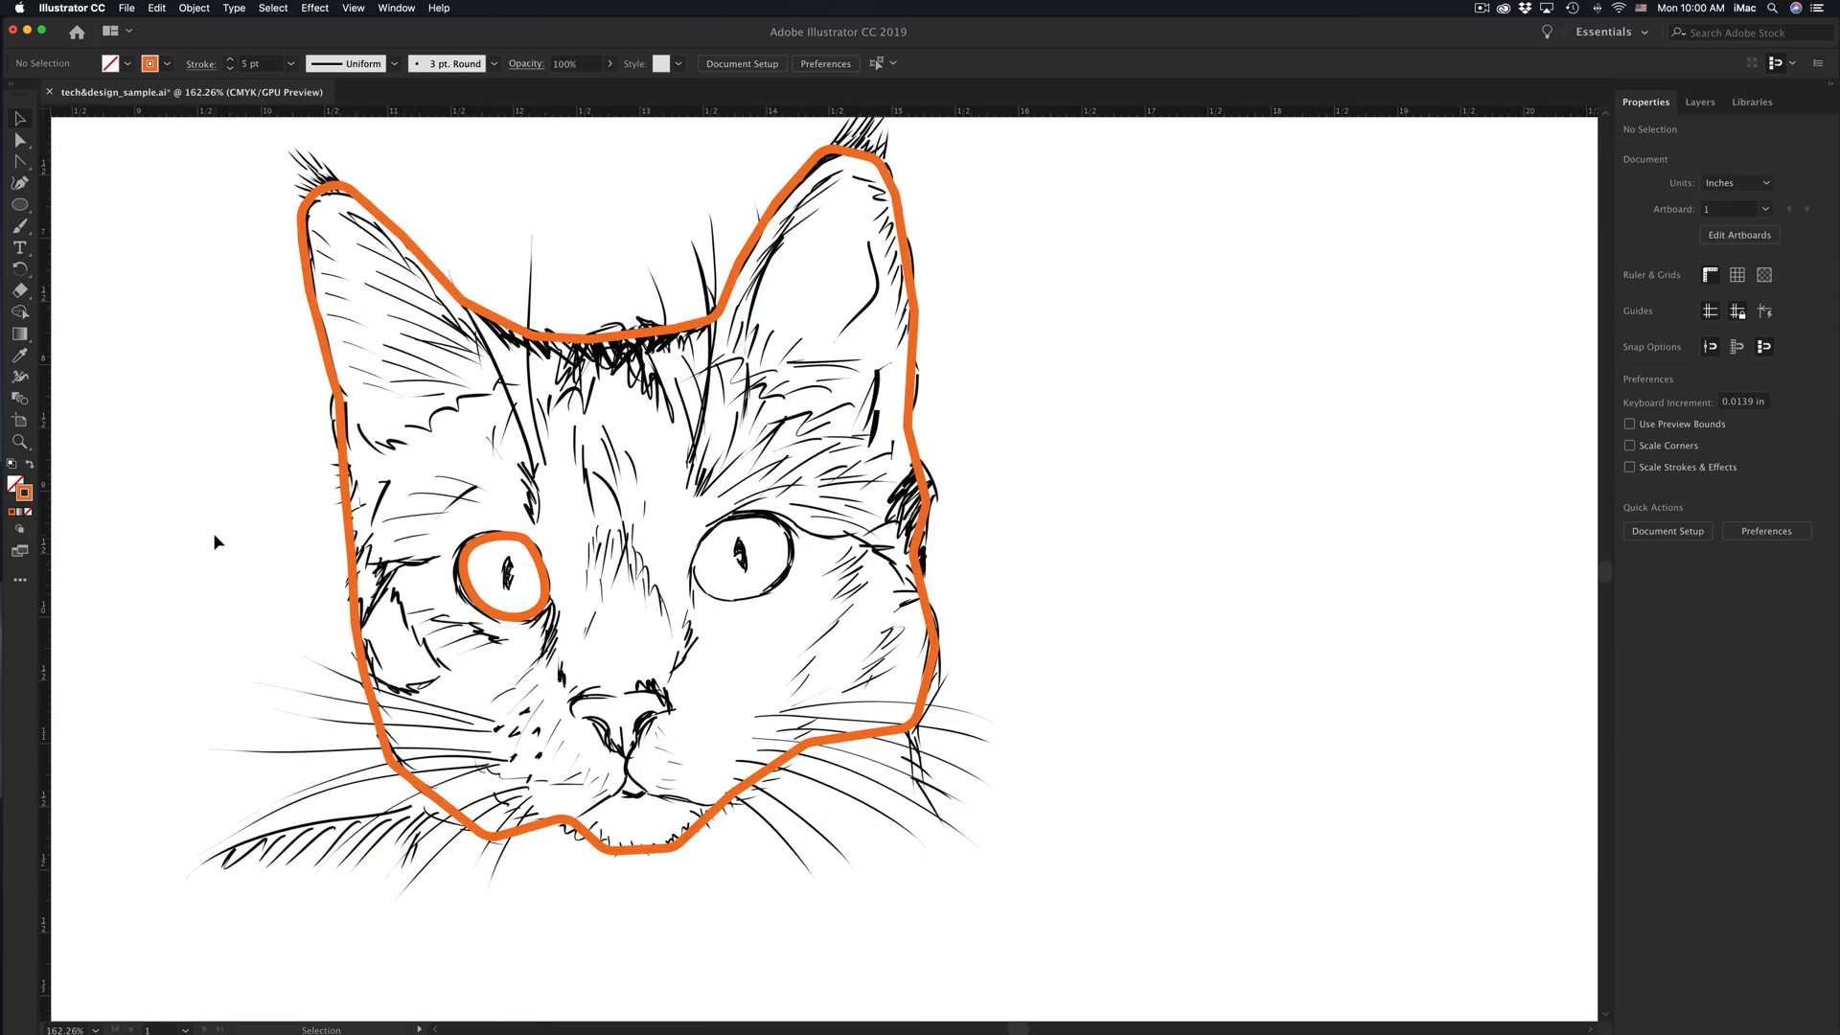
left_click_drag(189, 471, 623, 711)
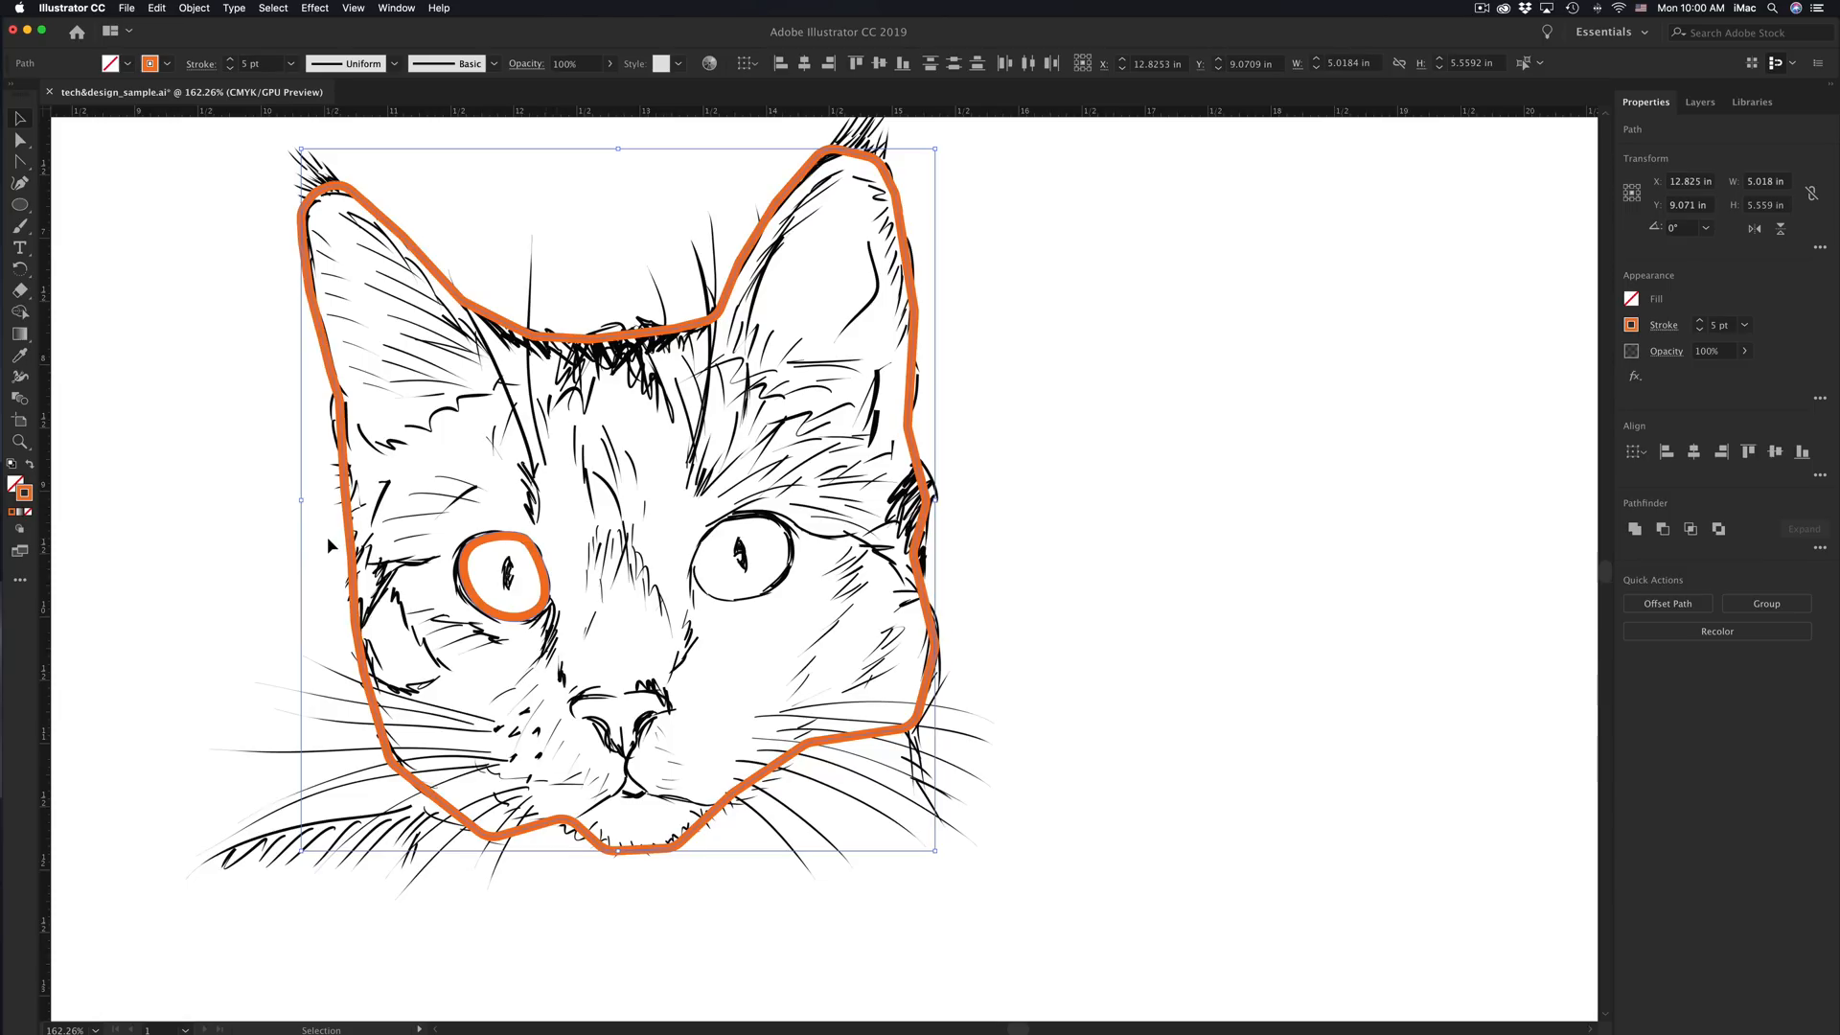
key("super+g")
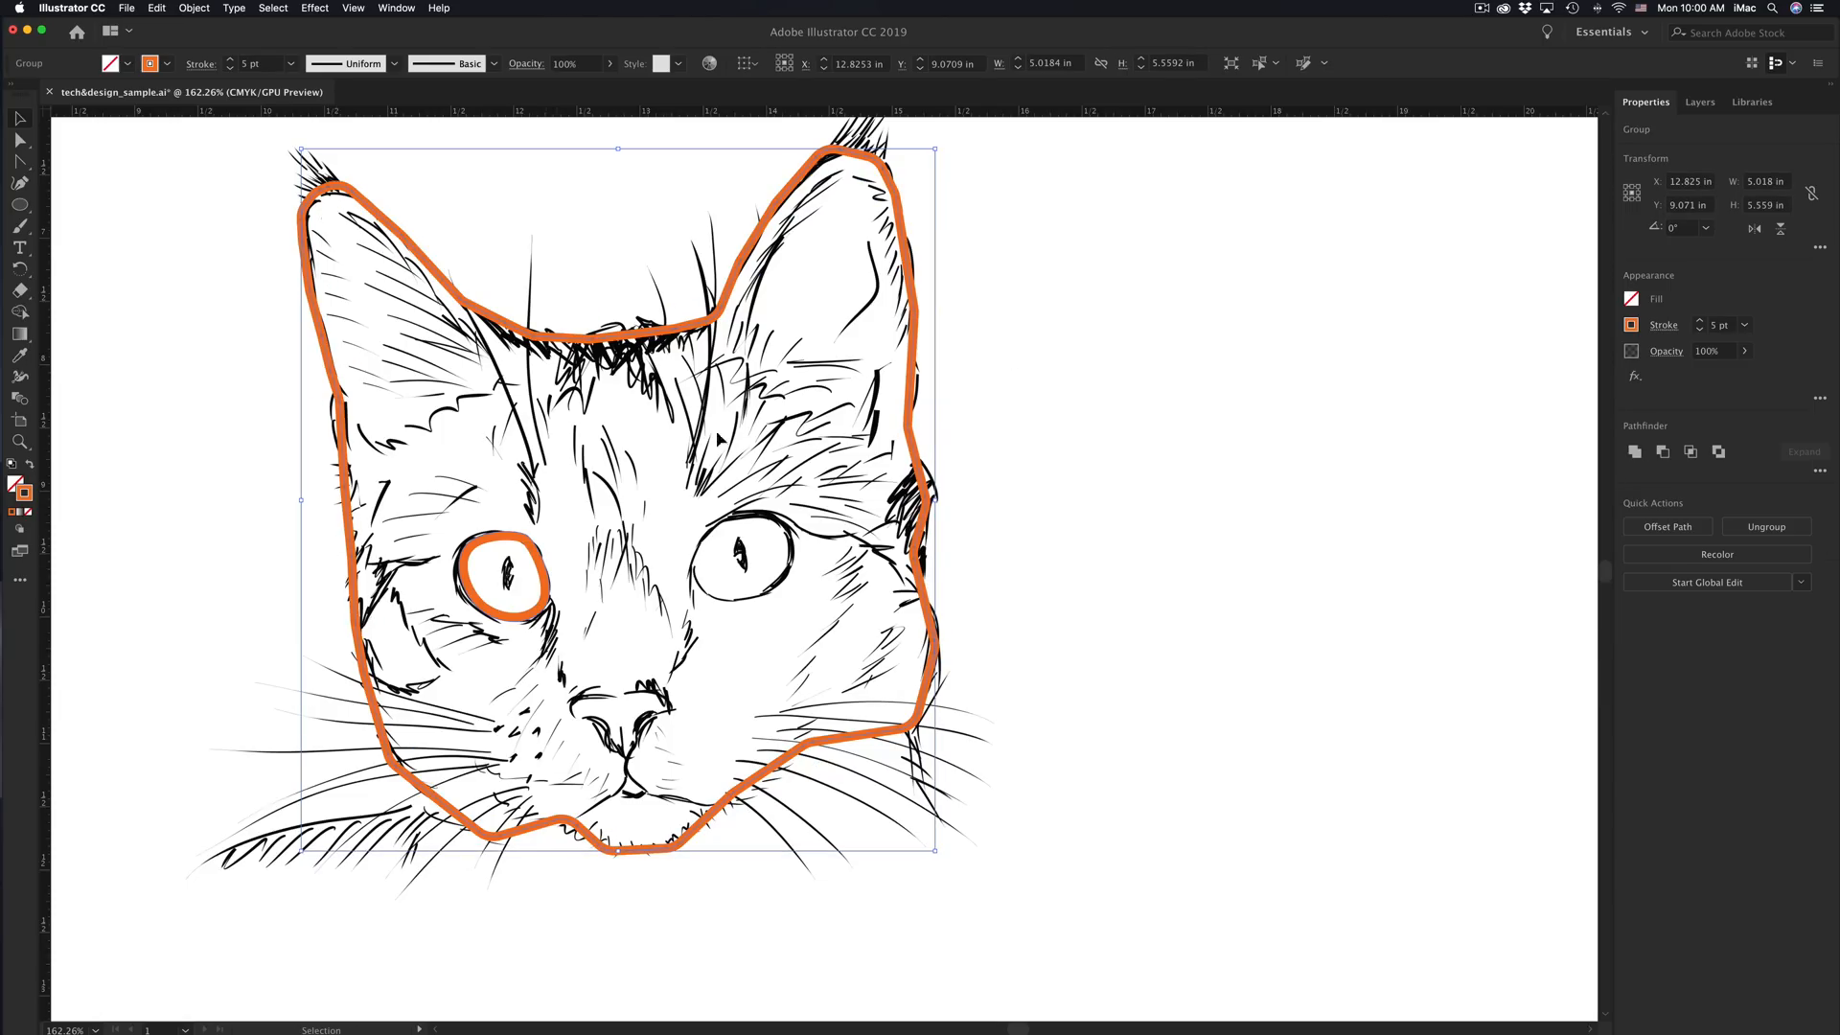
left_click(1075, 303)
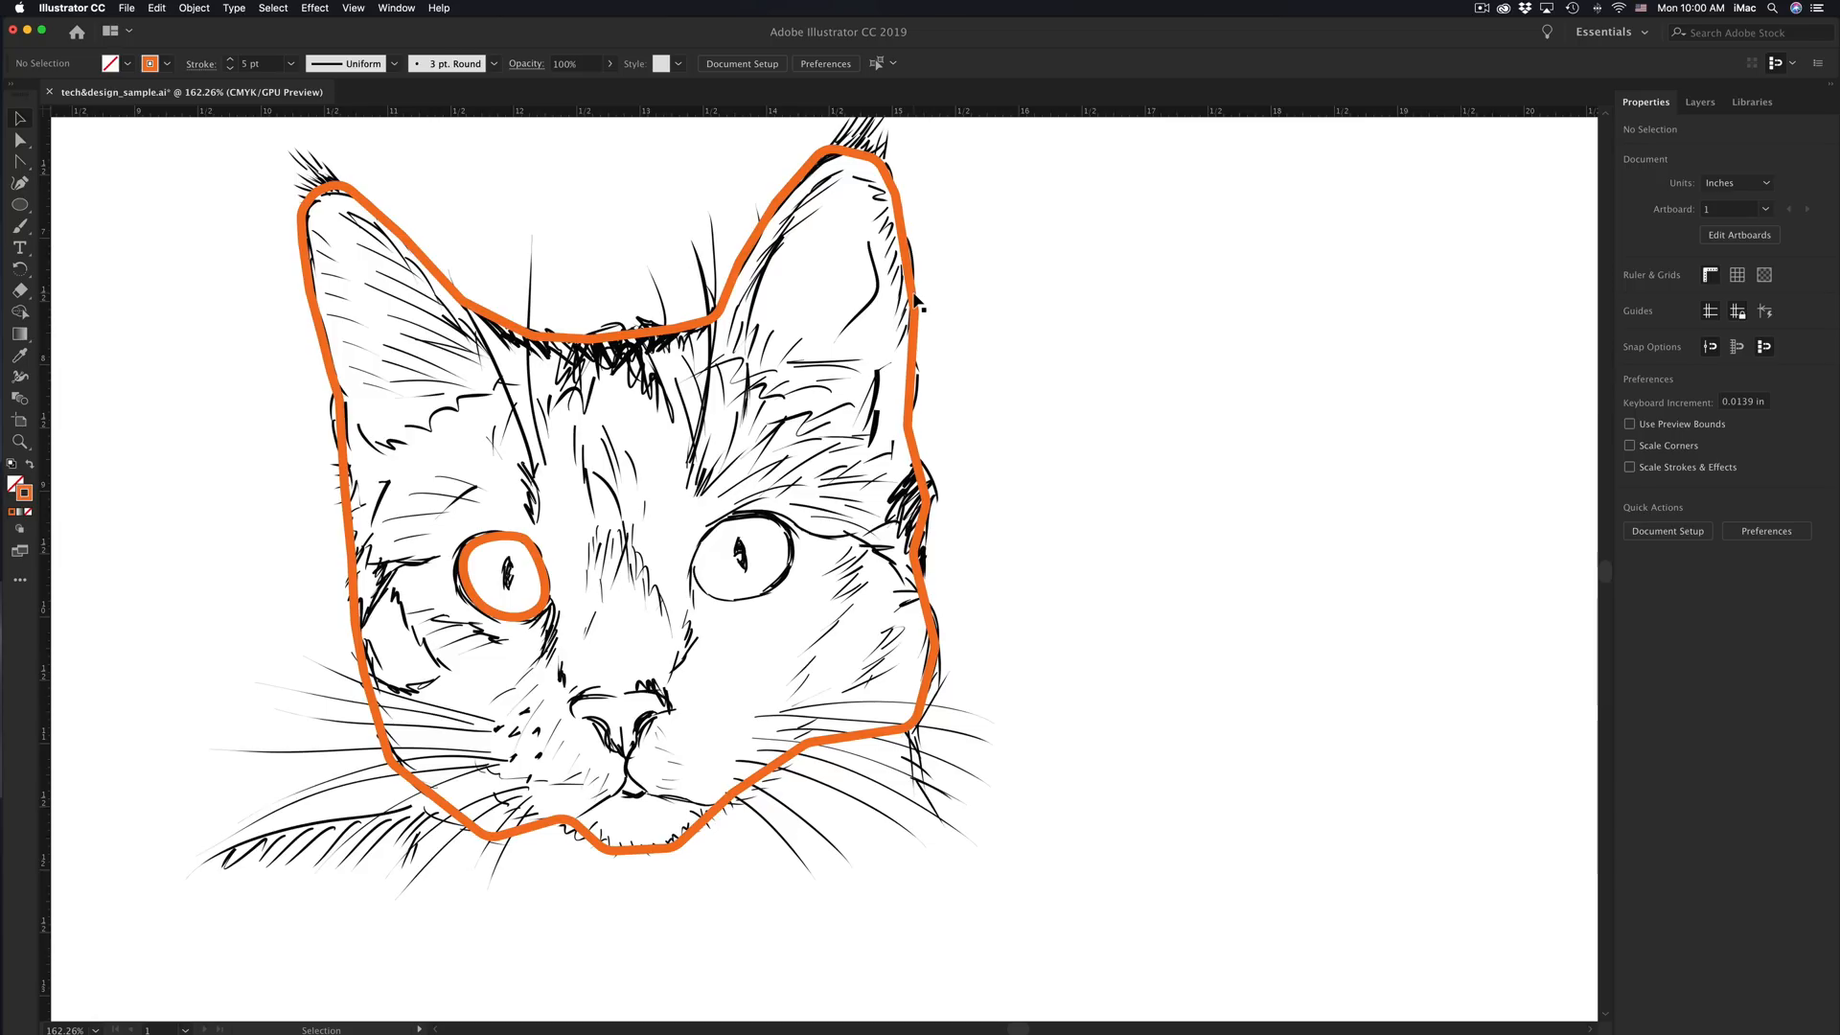
Step: Try moving the grouped outlines, ungrouping them and shifting the face outline away from the eye outline, and undo the separation
left_click_drag(917, 304, 1486, 287)
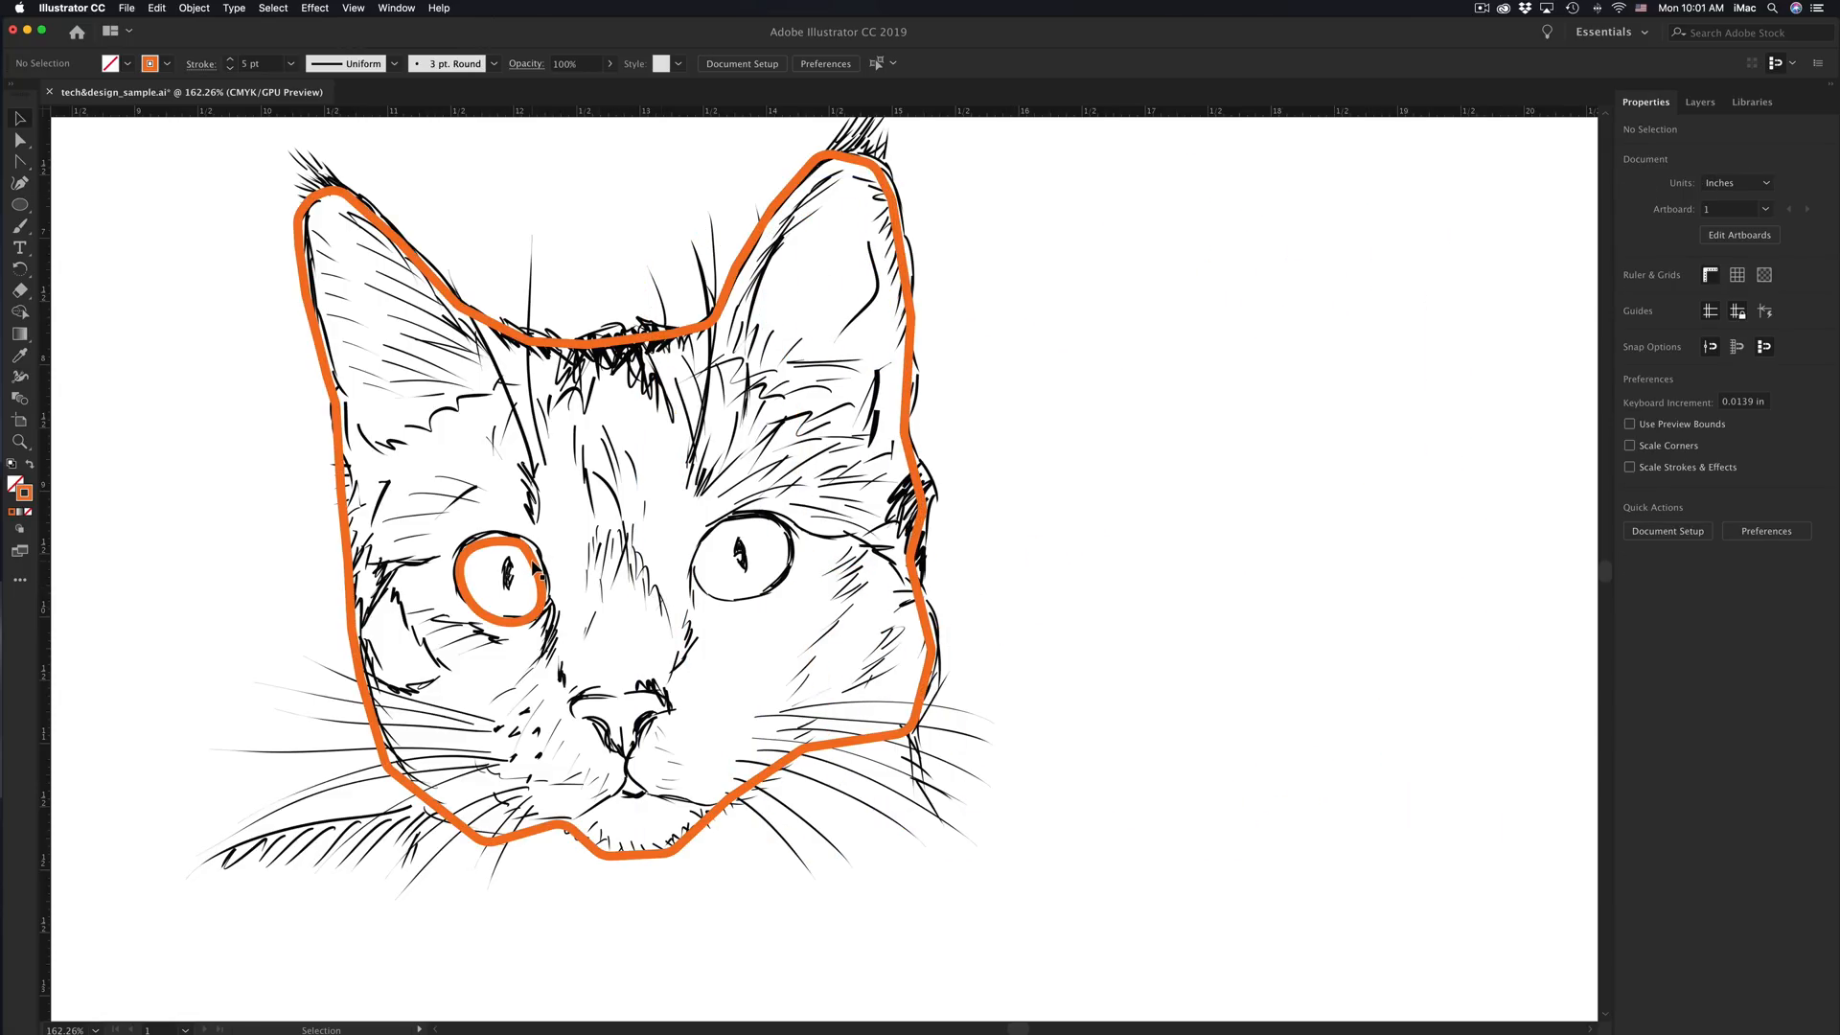
left_click(917, 539)
left_click_drag(952, 539, 1206, 447)
key("super")
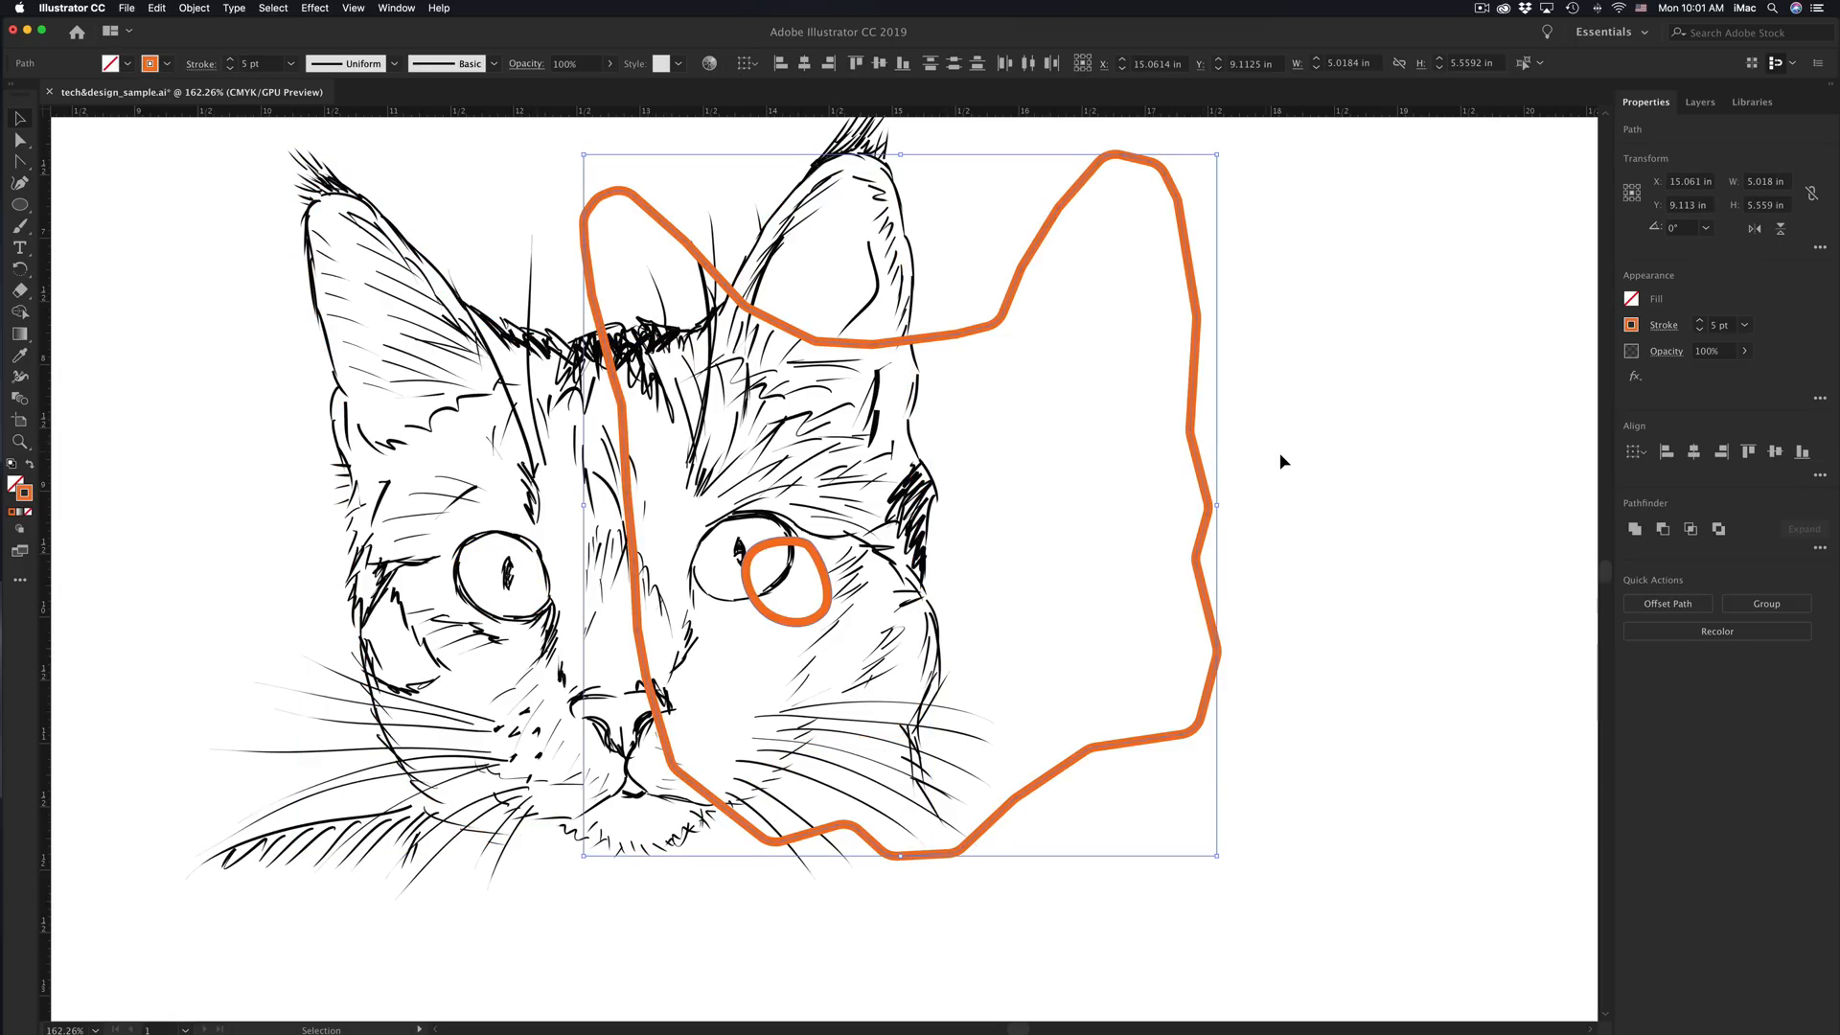
left_click(1283, 461)
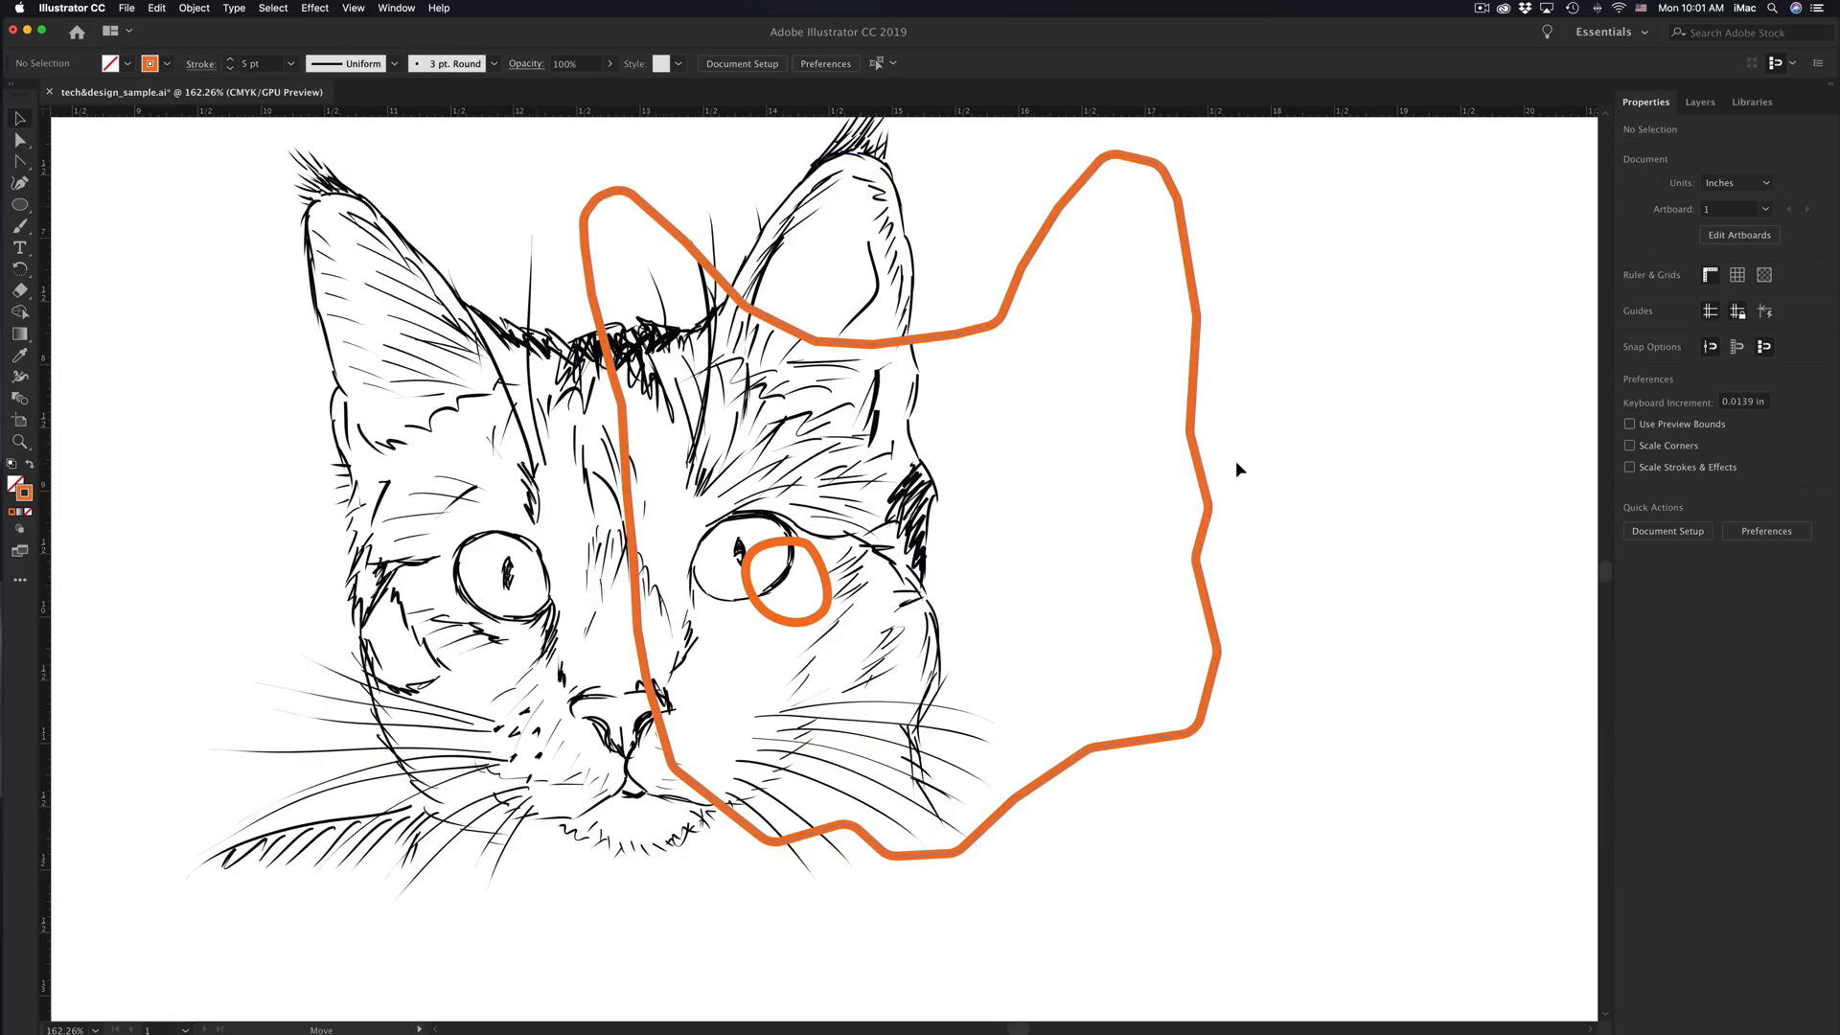
left_click_drag(1198, 462, 1457, 439)
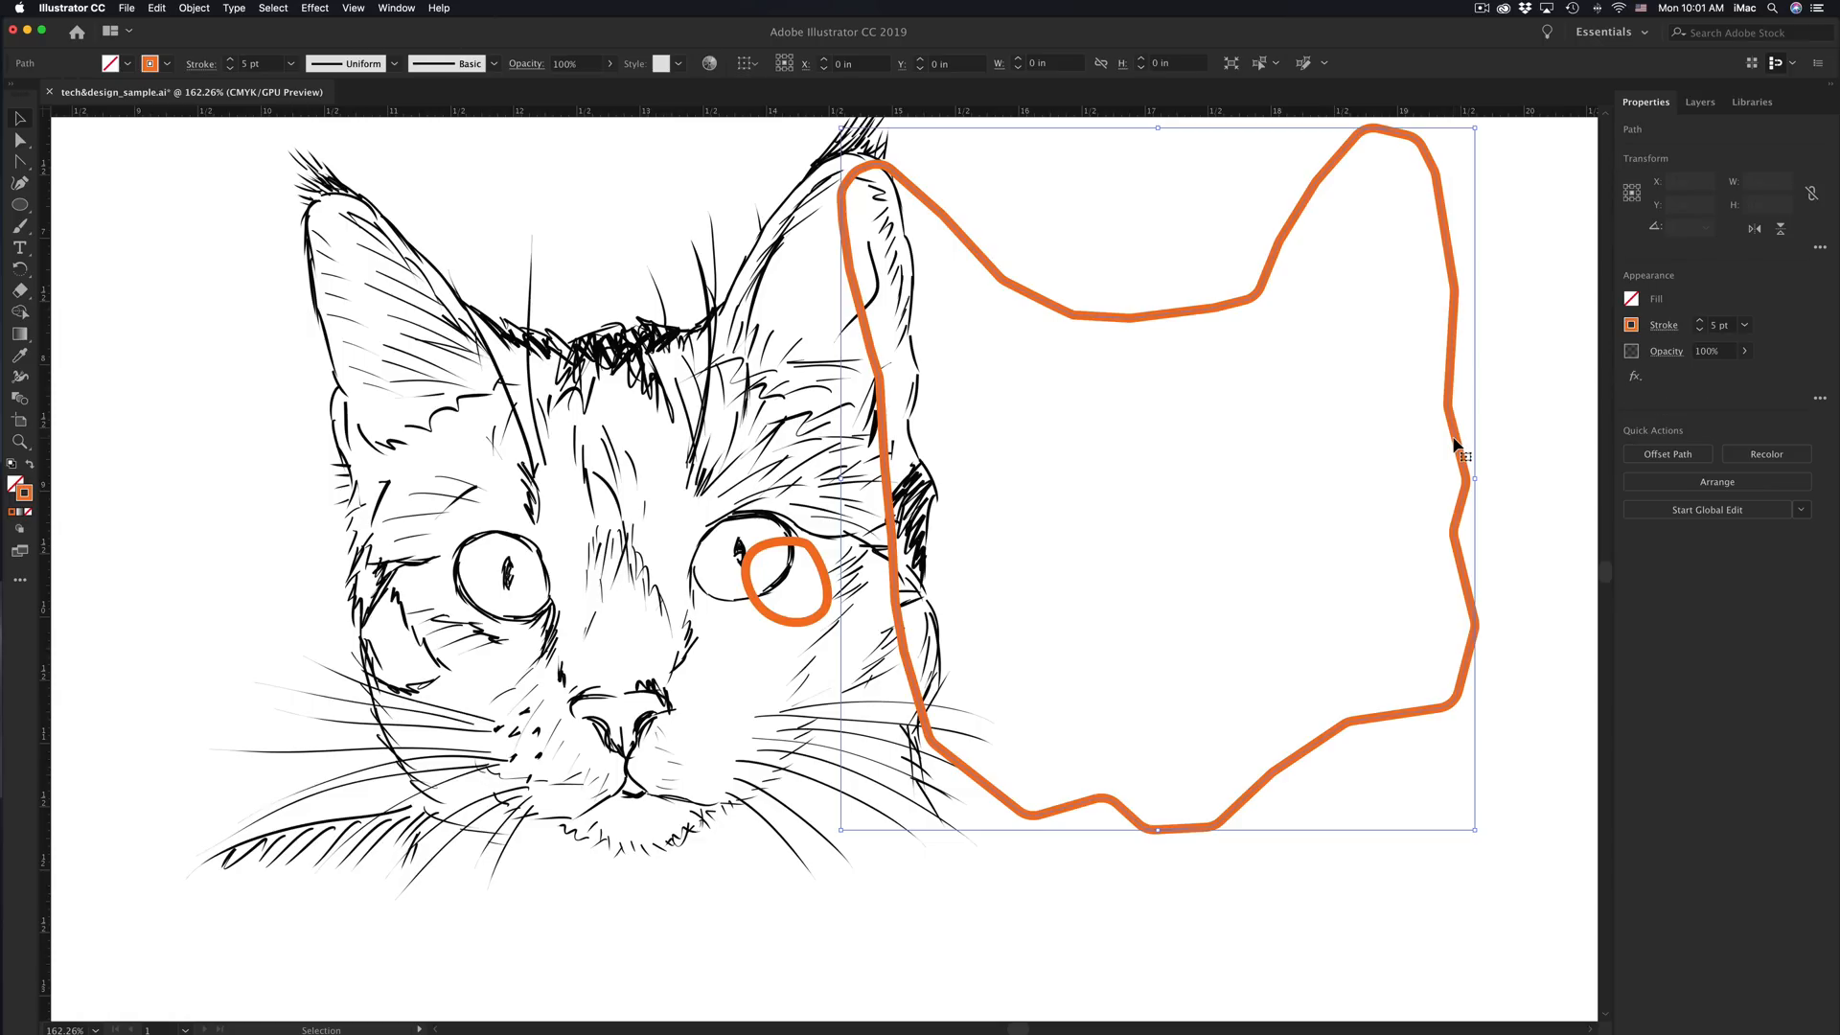
left_click(822, 569)
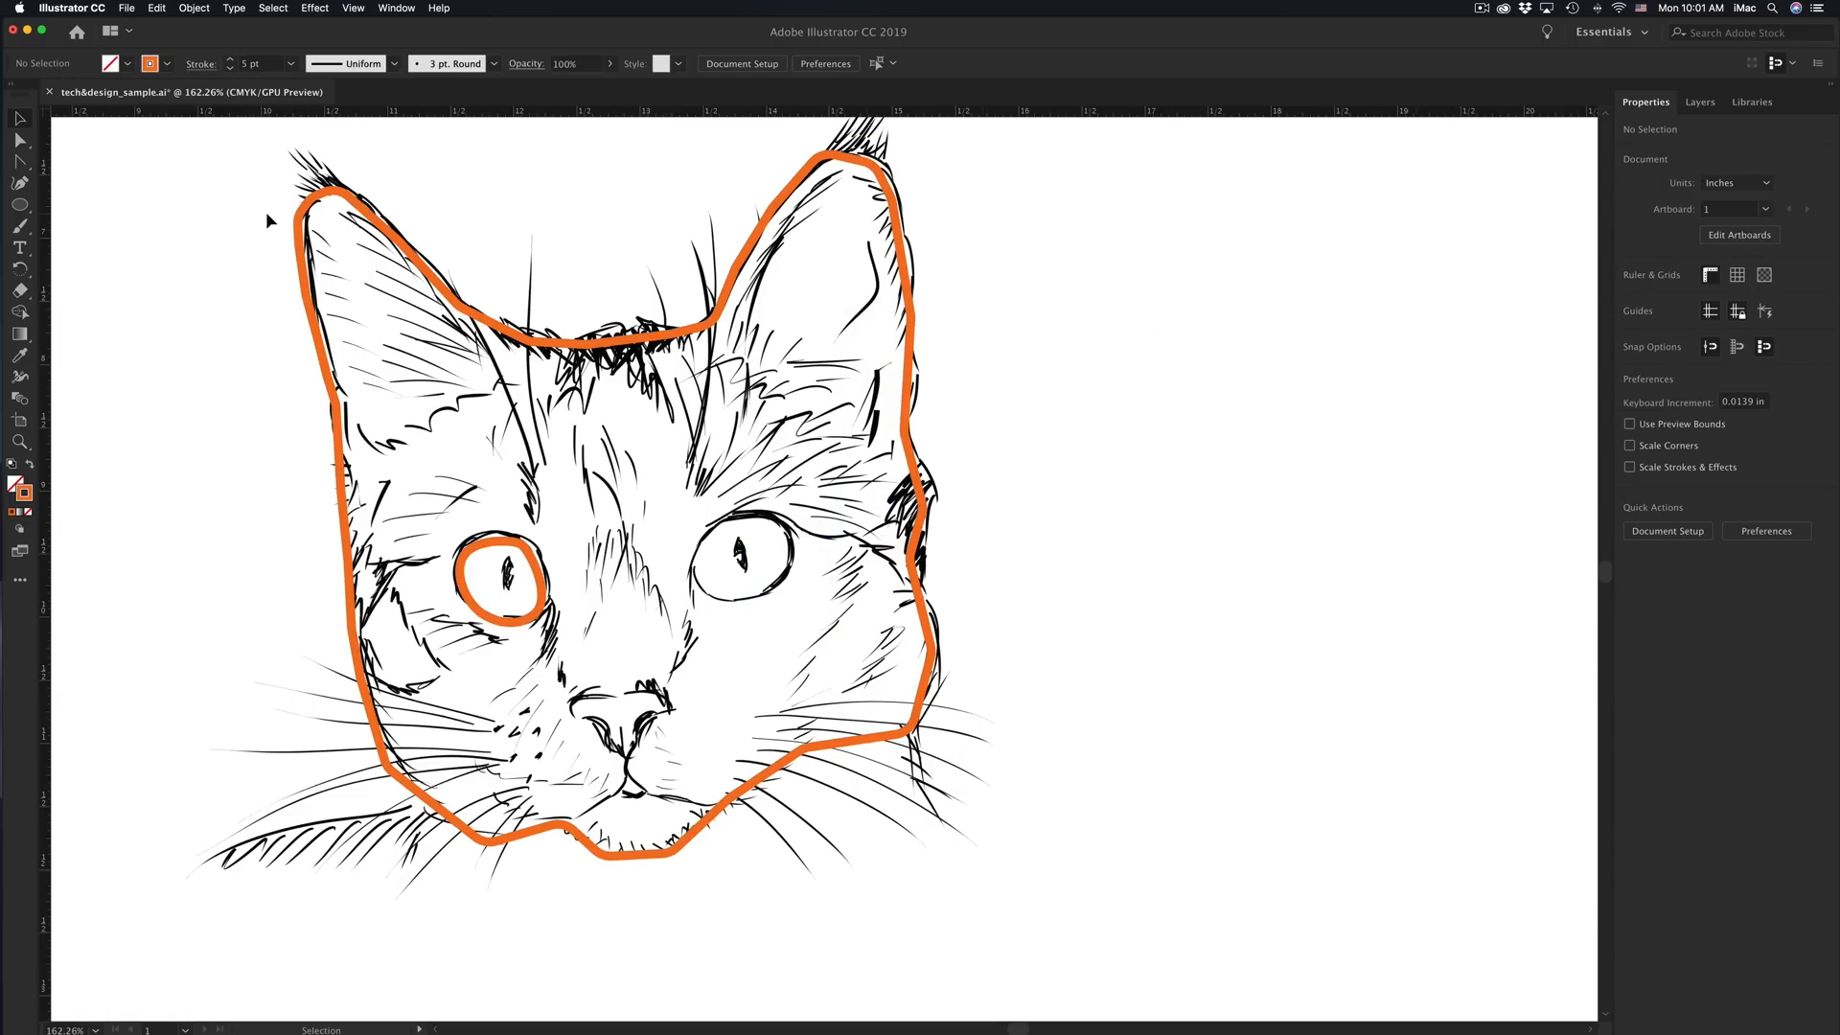
Step: Delete the grouped face and left eye outlines from the cat sketch
mouse_move(267, 220)
left_mouse_down()
mouse_move(273, 345)
mouse_move(638, 677)
left_mouse_up()
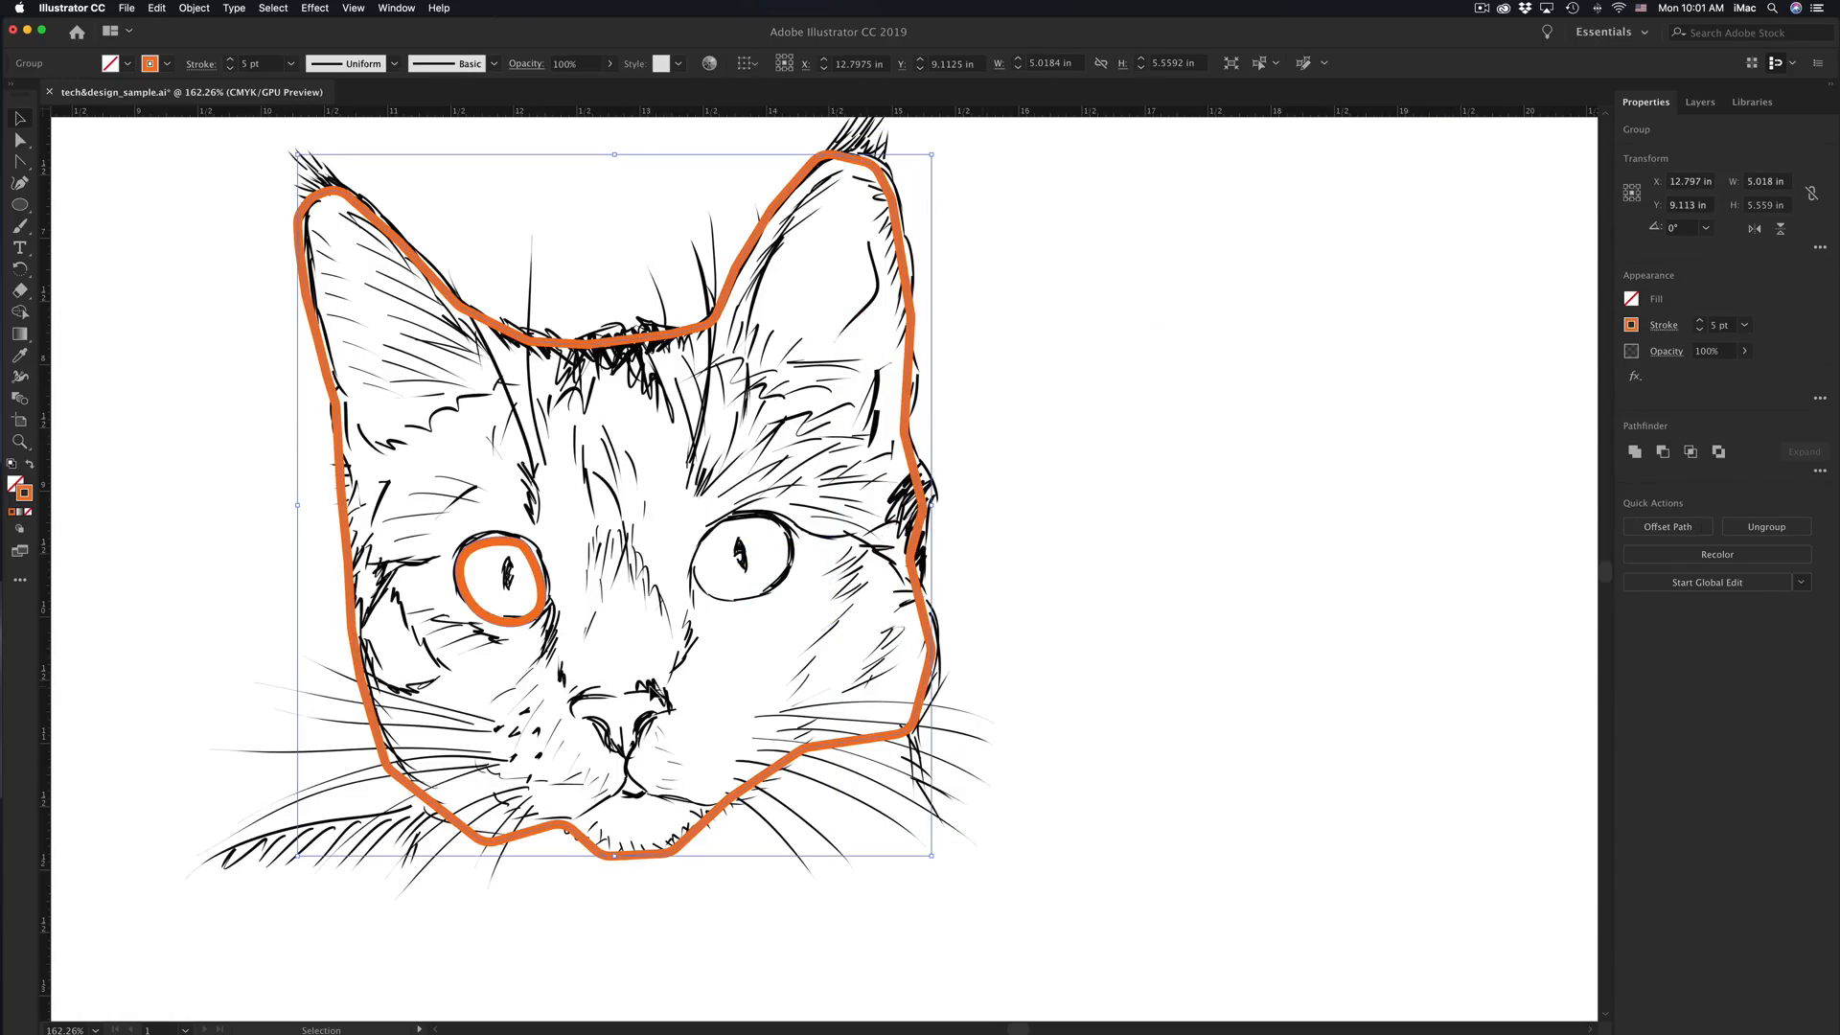
key("Delete")
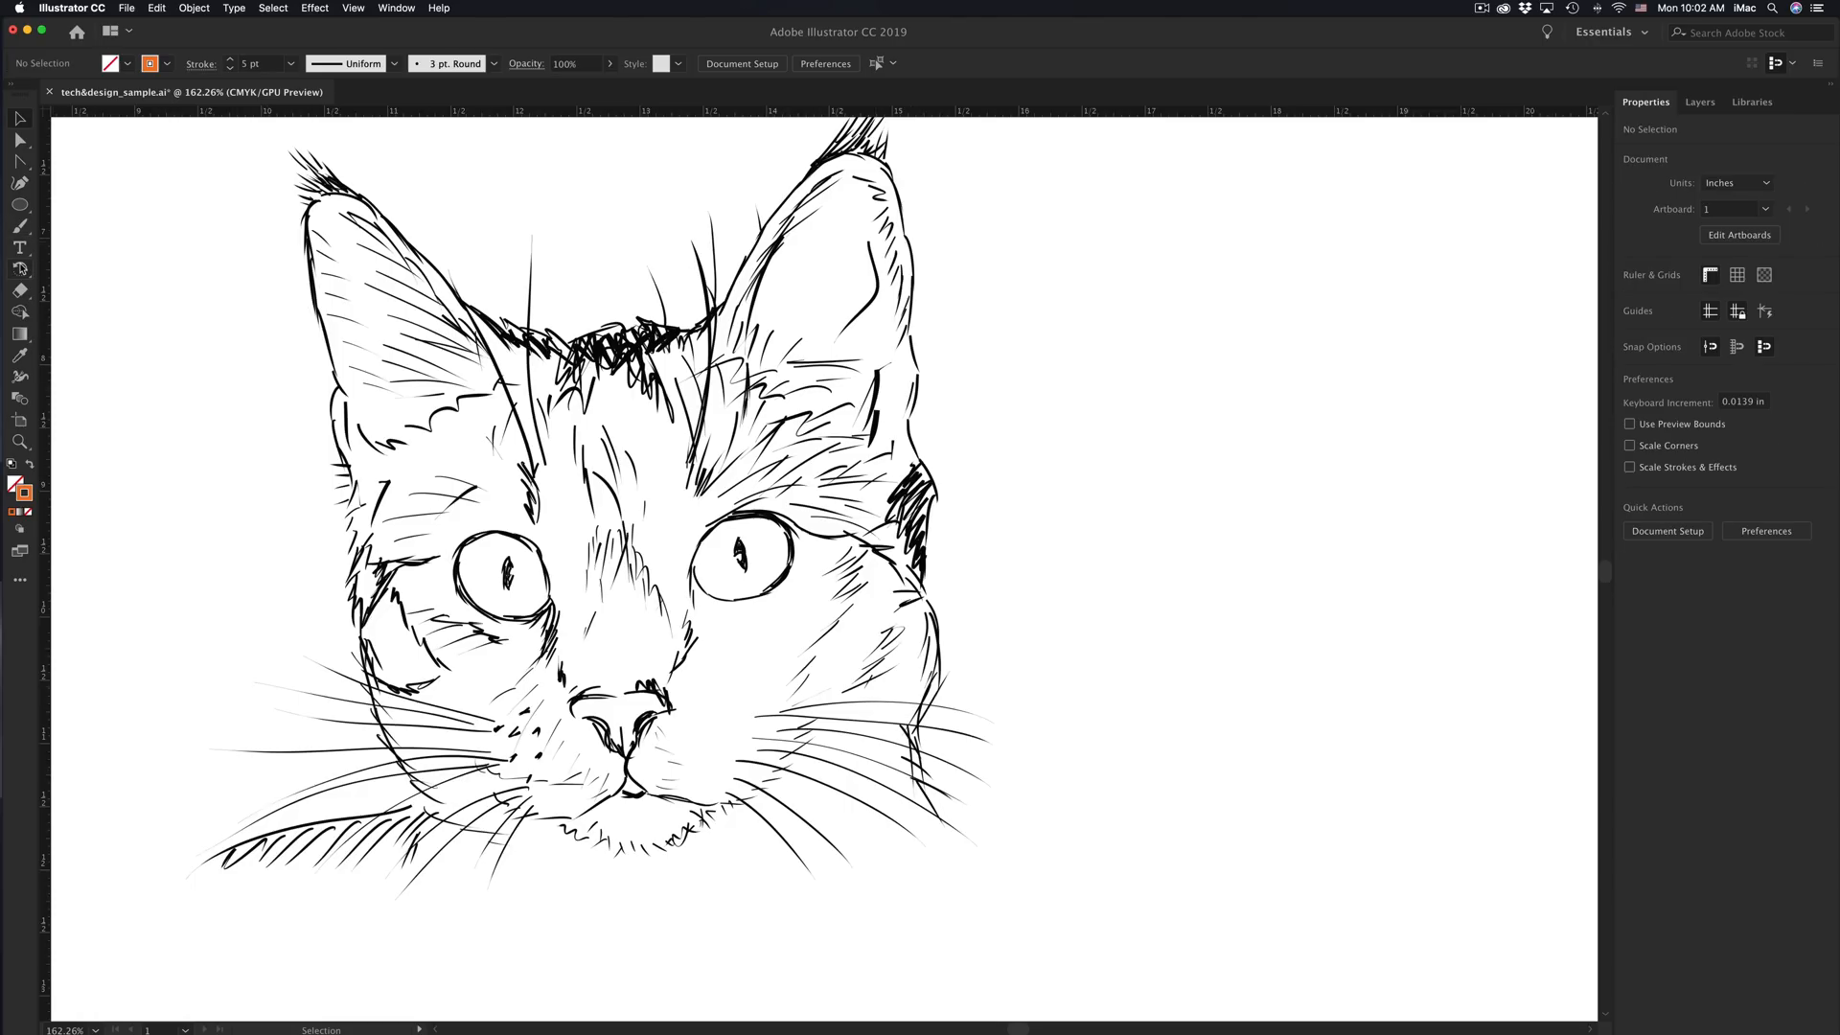
Step: With the Paintbrush tool, paint separate orange strokes along both edges of the left ear and down the face's left side
left_click(19, 226)
left_click(119, 226)
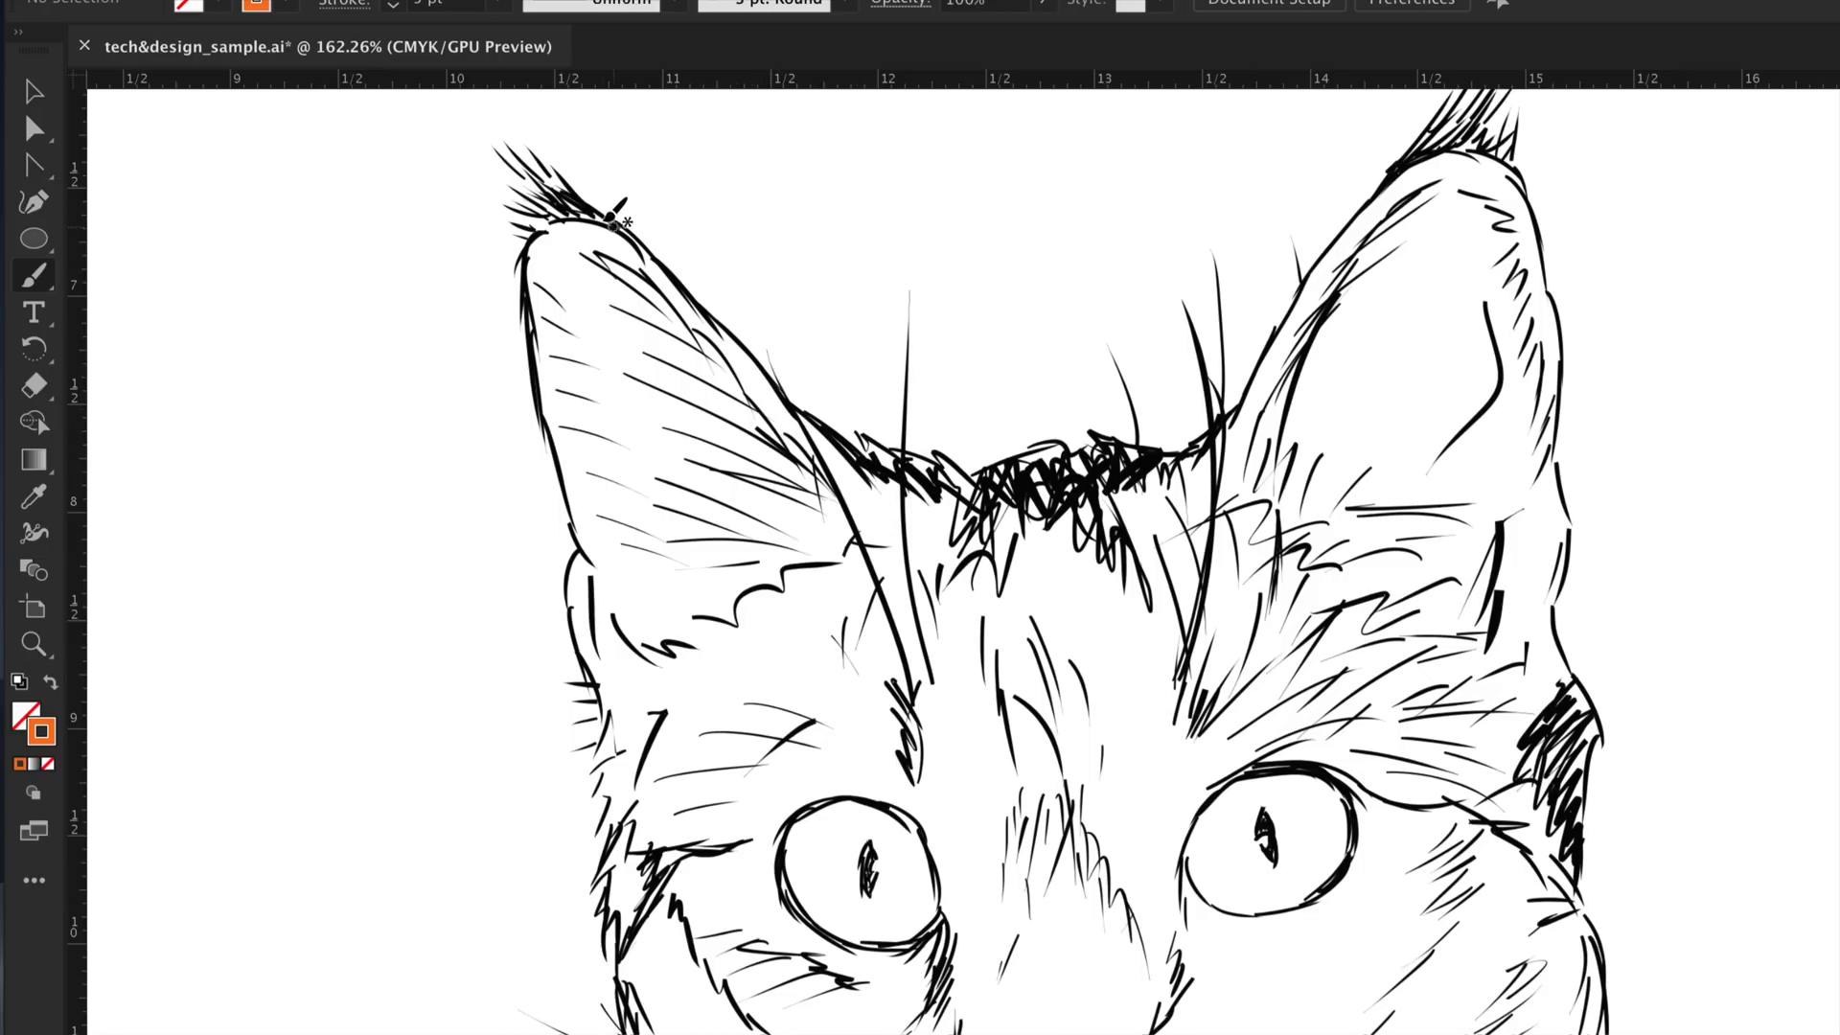
left_click_drag(565, 207, 638, 238)
left_click_drag(730, 328, 767, 398)
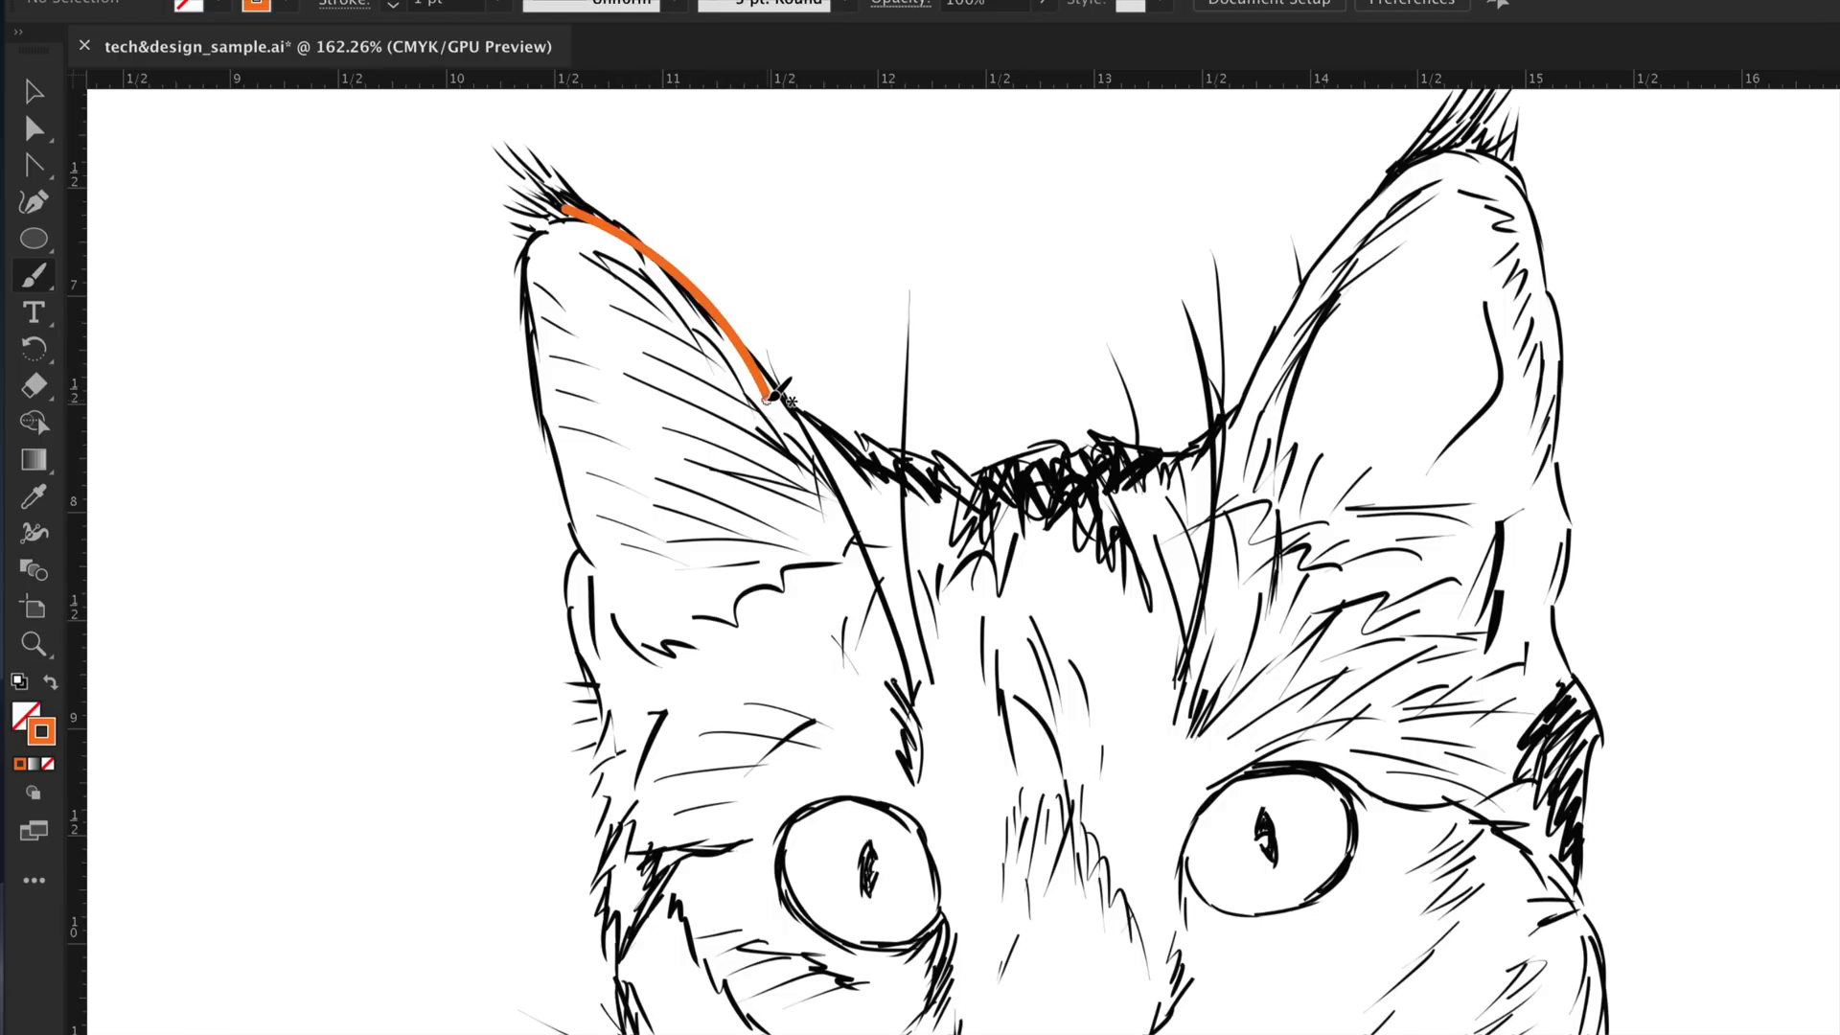
mouse_move(542, 219)
left_mouse_down()
mouse_move(585, 520)
mouse_move(605, 574)
mouse_move(654, 612)
mouse_move(626, 778)
mouse_move(589, 843)
left_mouse_up()
left_click_drag(593, 618, 583, 944)
Step: Paint orange strokes around the left cheek and jaw and along the underside of the chin
scroll(671, 906, "down", 5)
scroll(682, 901, "down", 3)
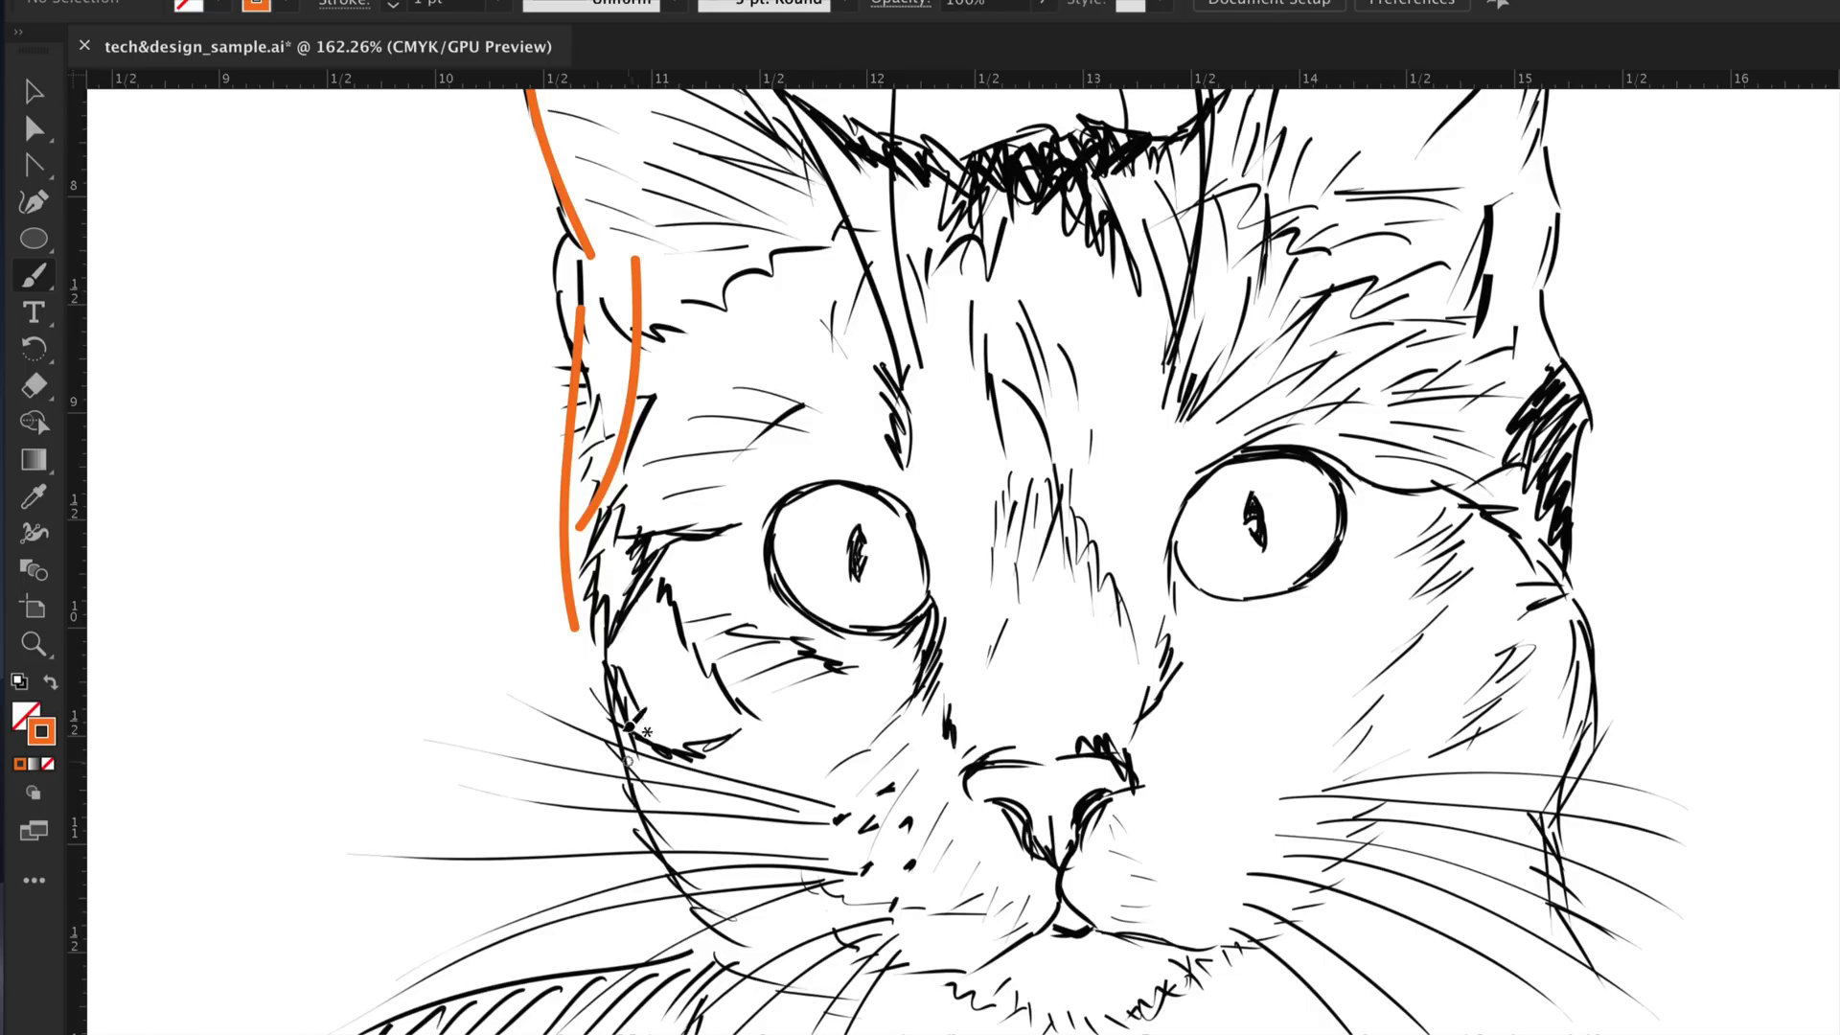
mouse_move(592, 650)
left_mouse_down()
mouse_move(609, 810)
mouse_move(744, 1002)
left_mouse_up()
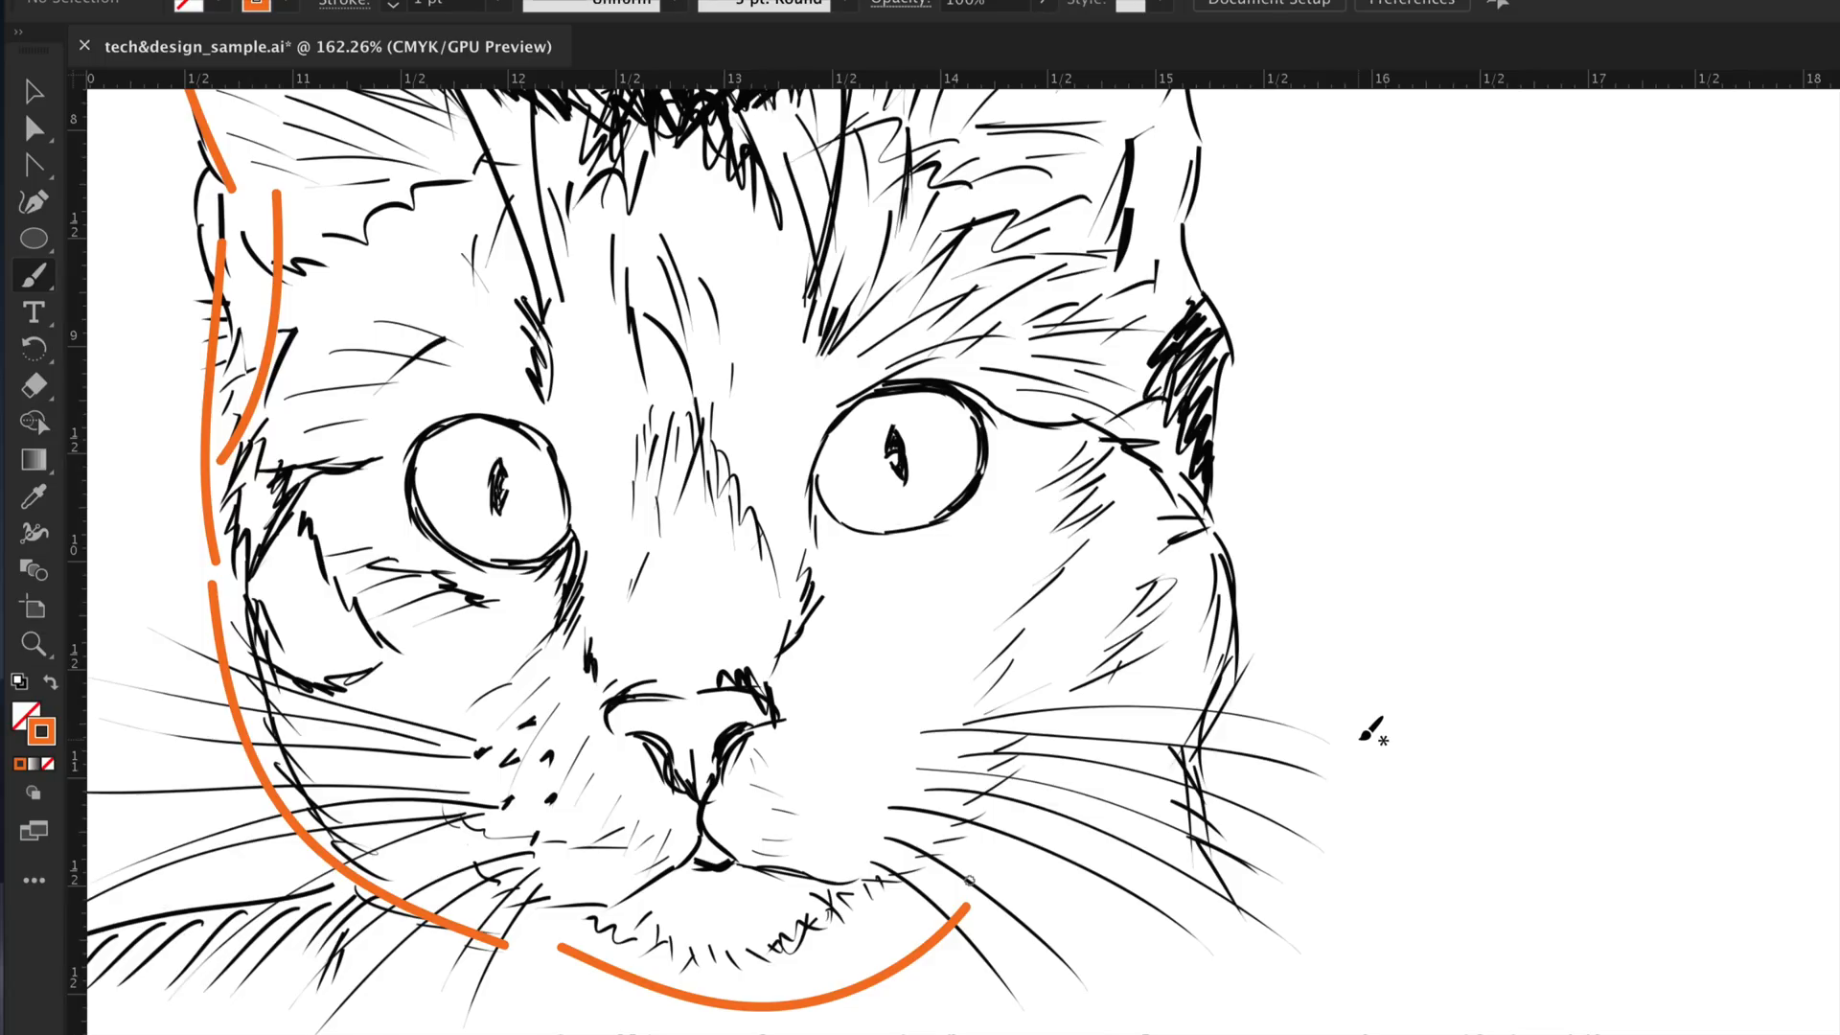
Step: Paint a stroke from below the right ear outward past the face, and another down along the dark fur patch
scroll(1360, 719, "up", 7)
mouse_move(1118, 400)
left_mouse_down()
mouse_move(1127, 594)
mouse_move(1204, 698)
mouse_move(1371, 799)
left_mouse_up()
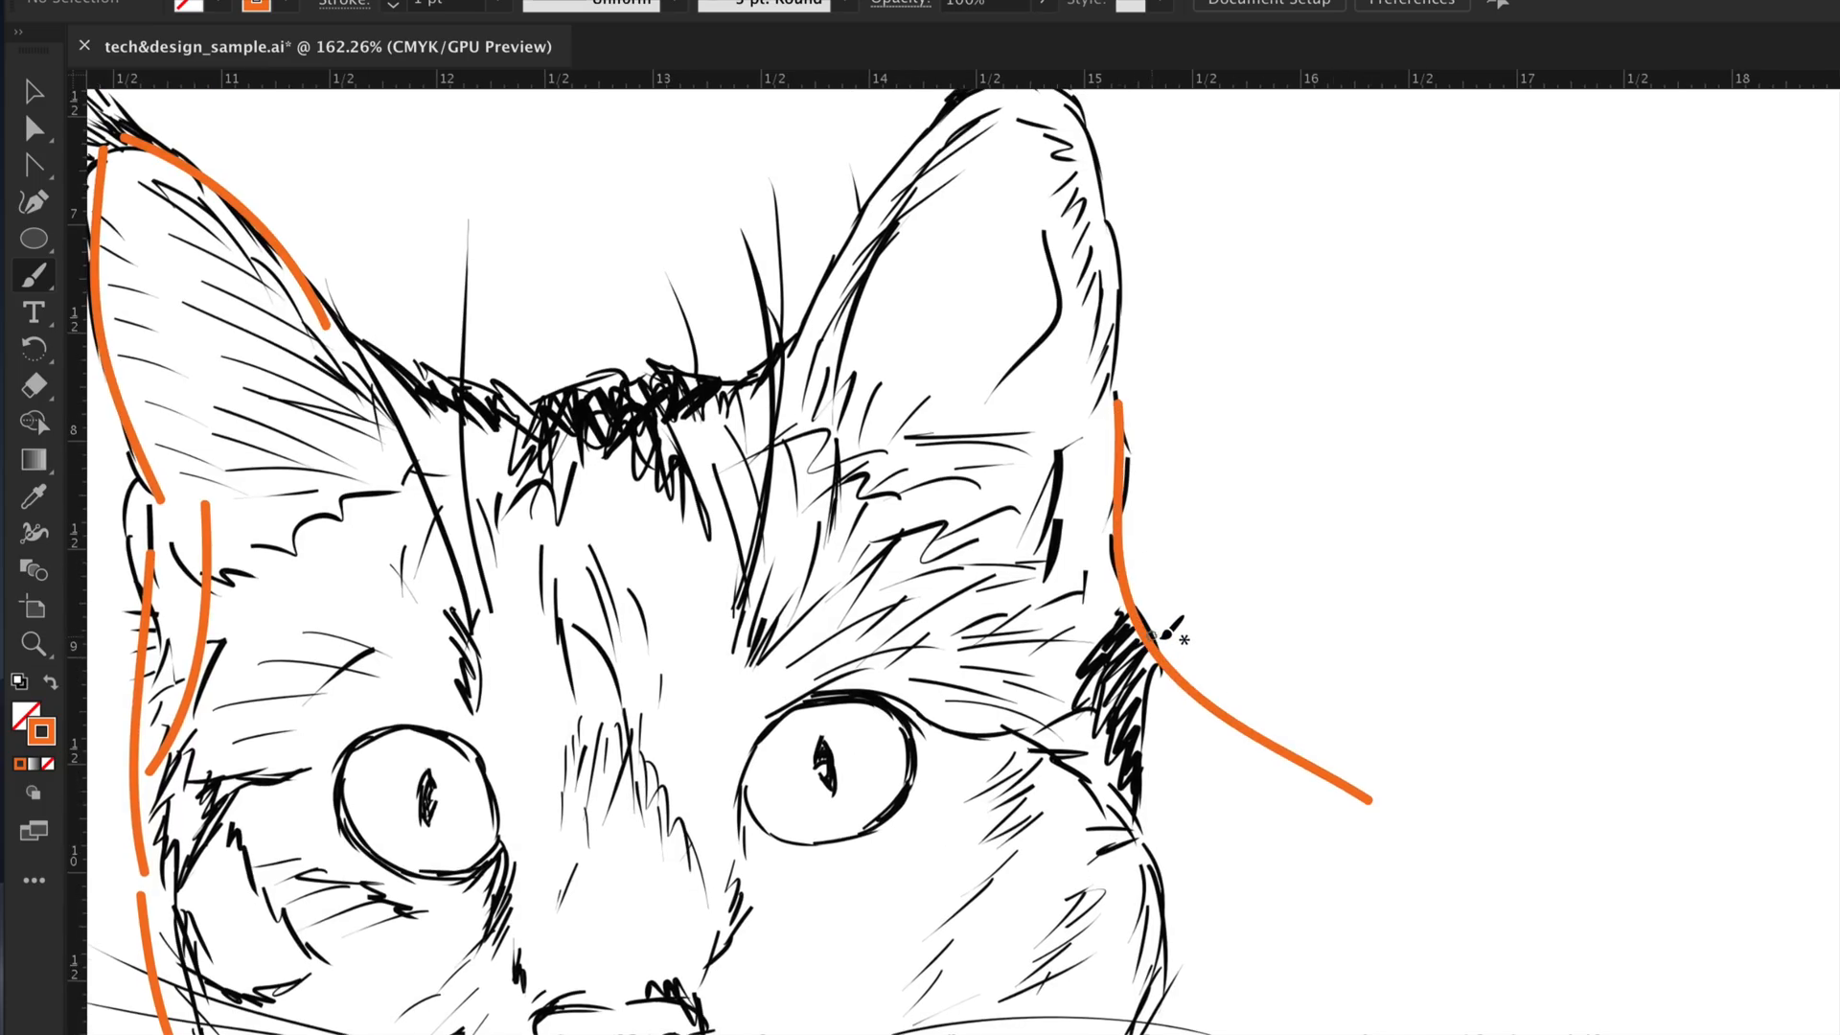
mouse_move(1160, 661)
left_mouse_down()
mouse_move(1130, 796)
mouse_move(1146, 880)
left_mouse_up()
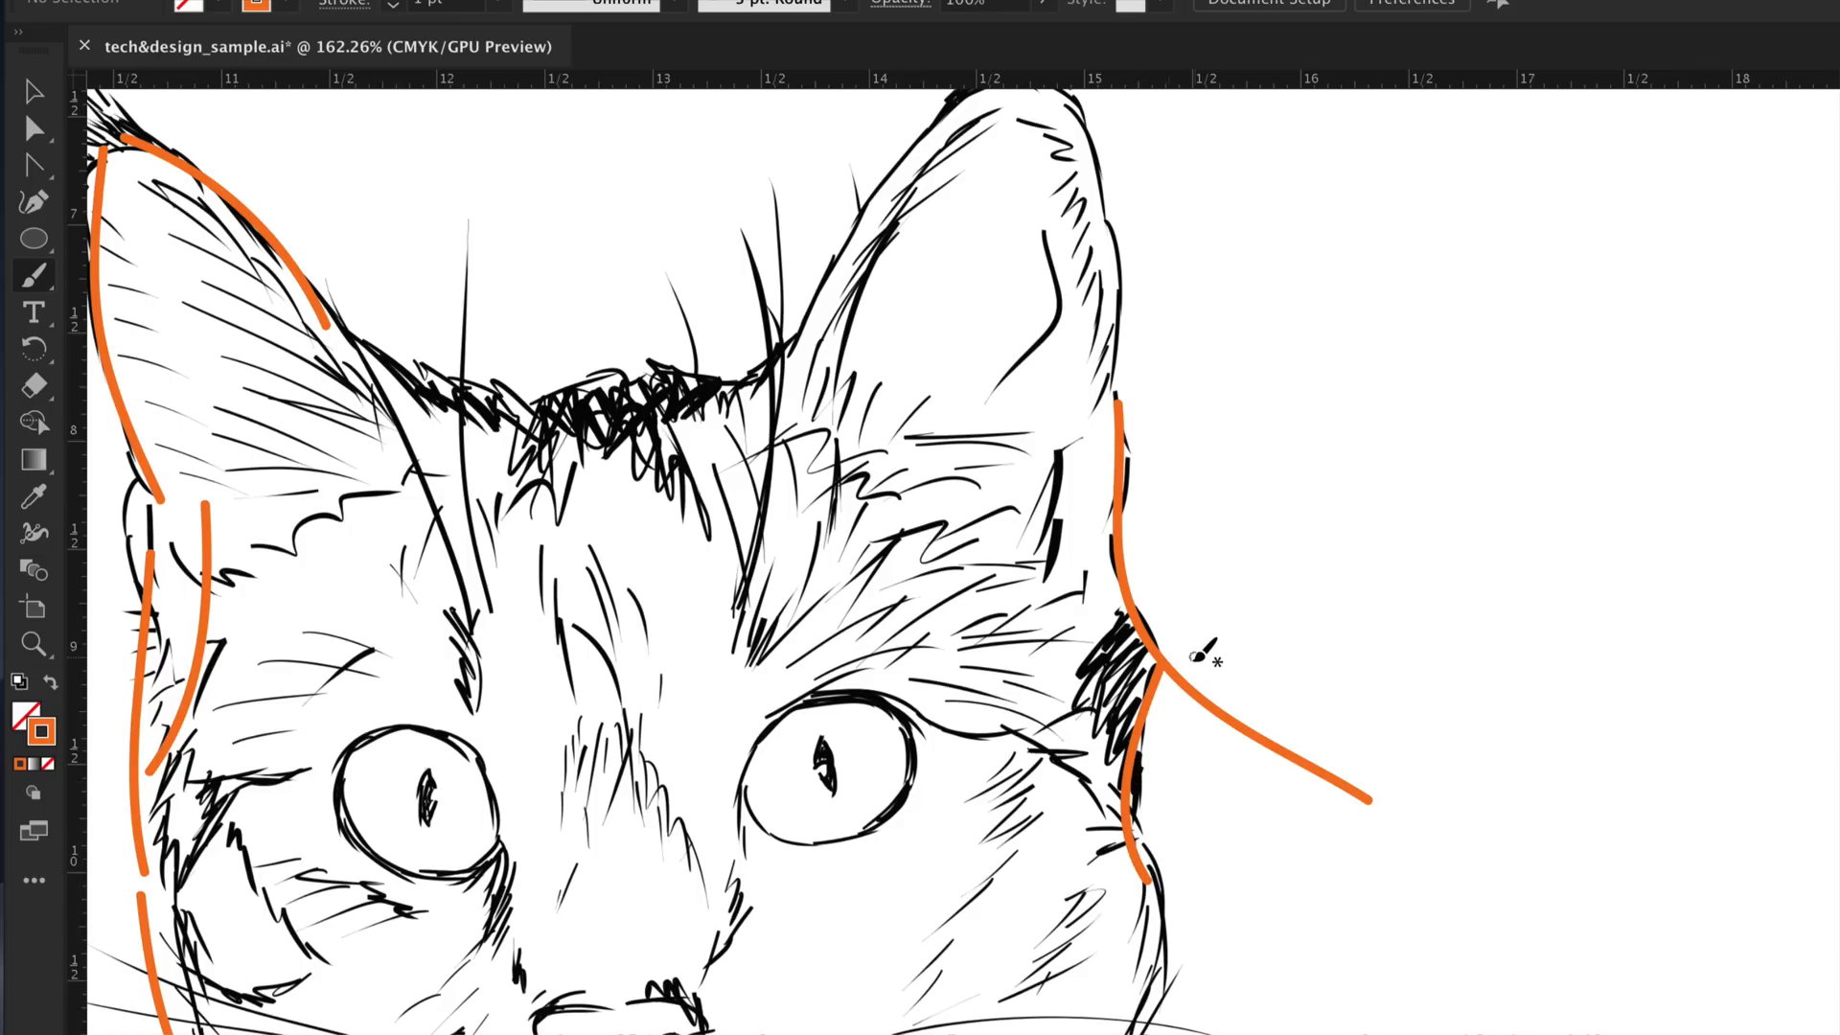
Step: Try erasing the stroke's overshooting tail at the right side of the face with the Eraser tool, and undo the erasure
scroll(1204, 650, "up", 5)
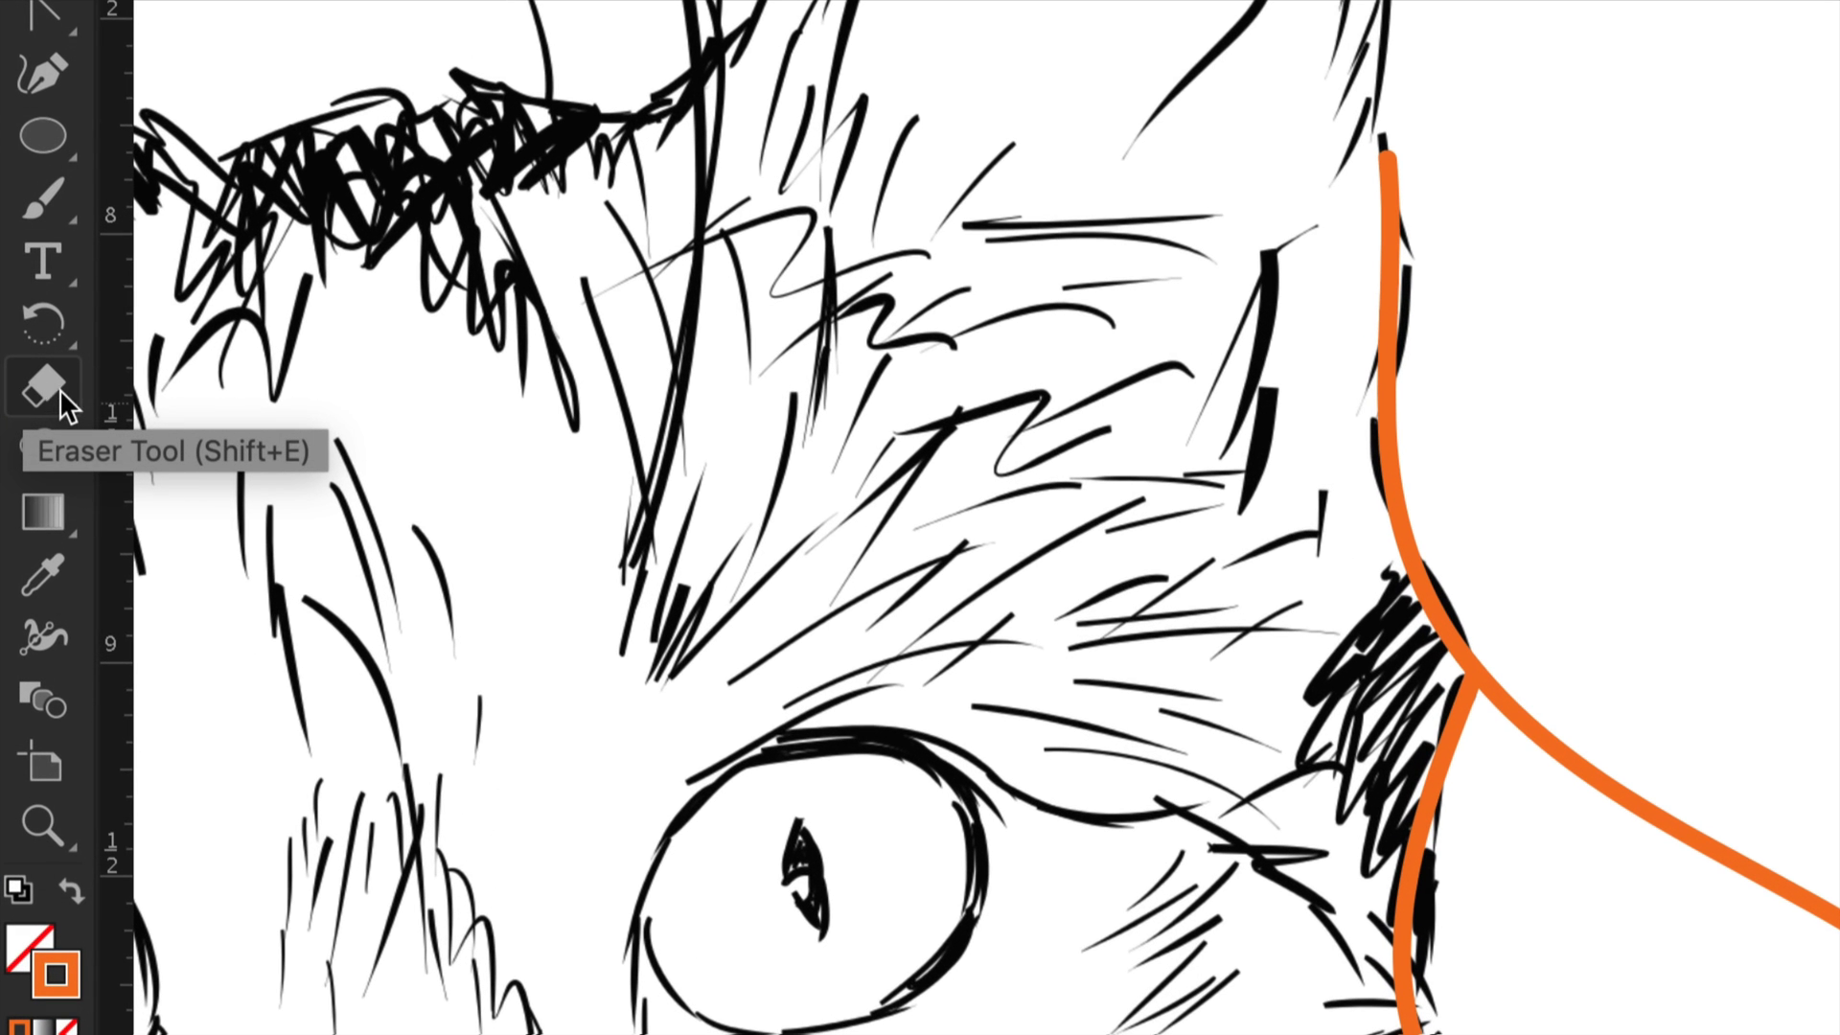
left_click(25, 391)
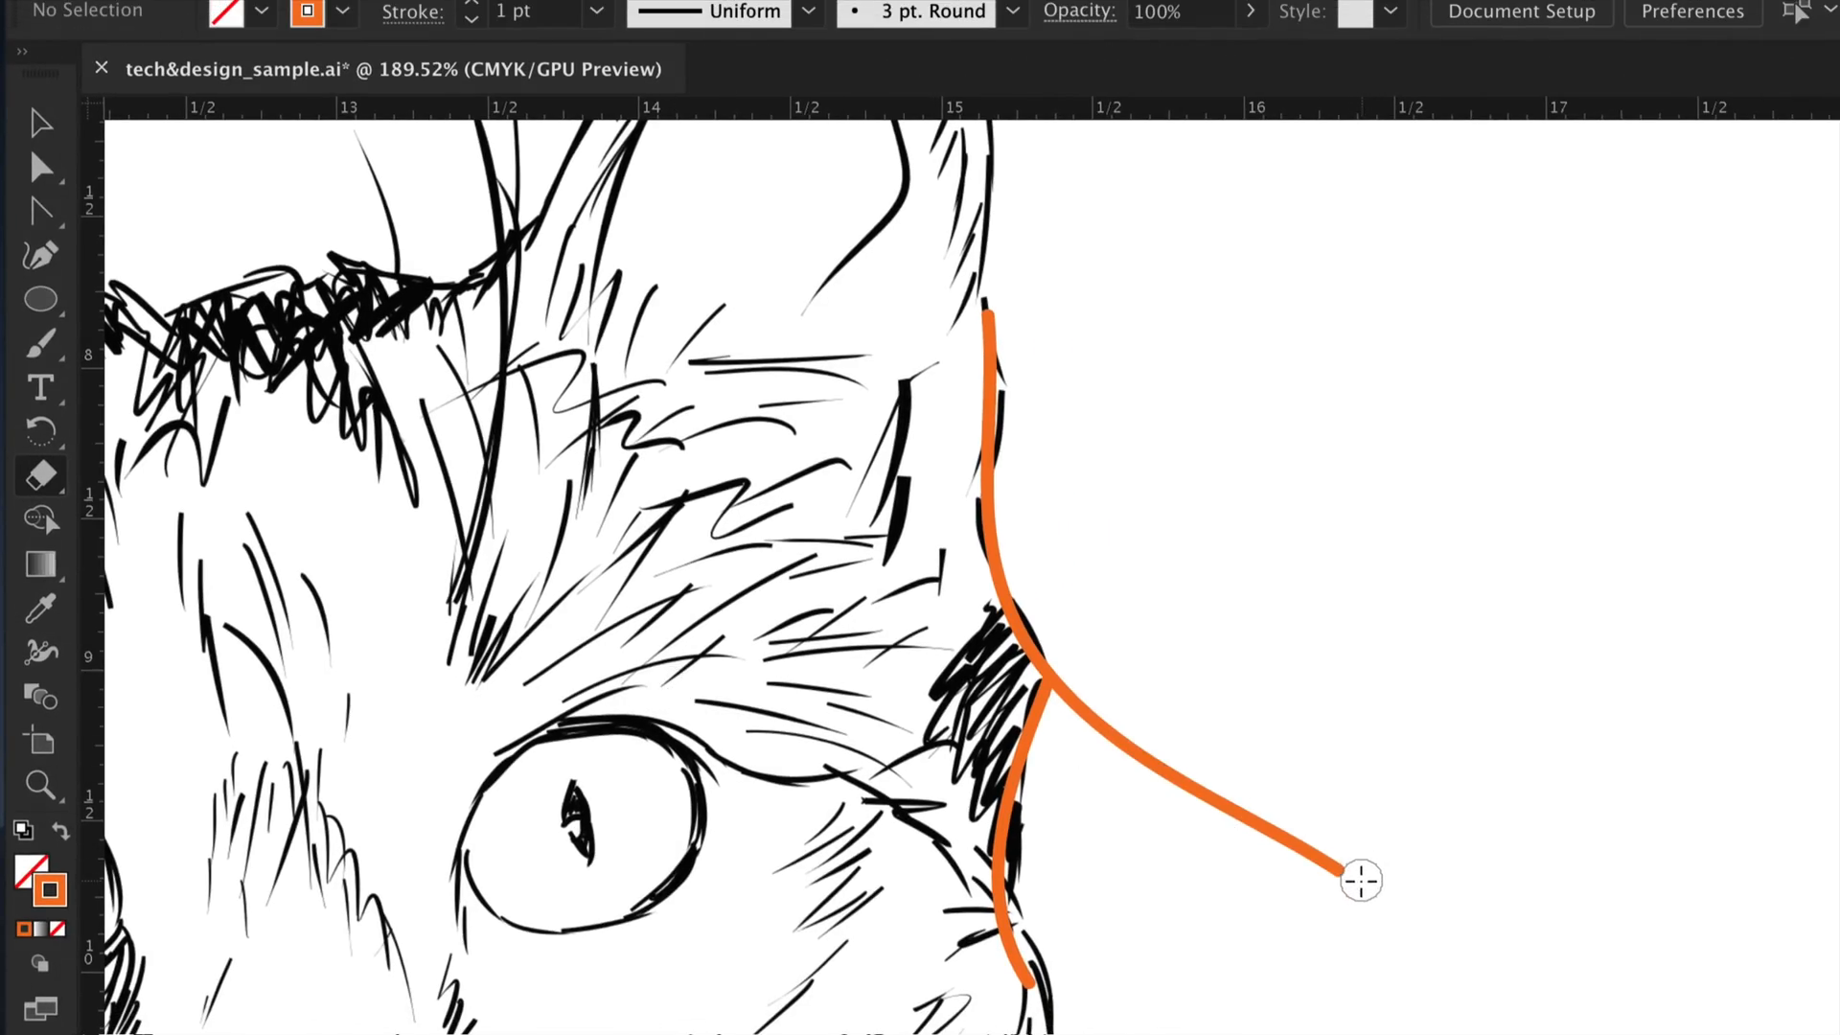
mouse_move(1361, 881)
left_mouse_down()
mouse_move(1083, 704)
mouse_move(1075, 678)
left_mouse_up()
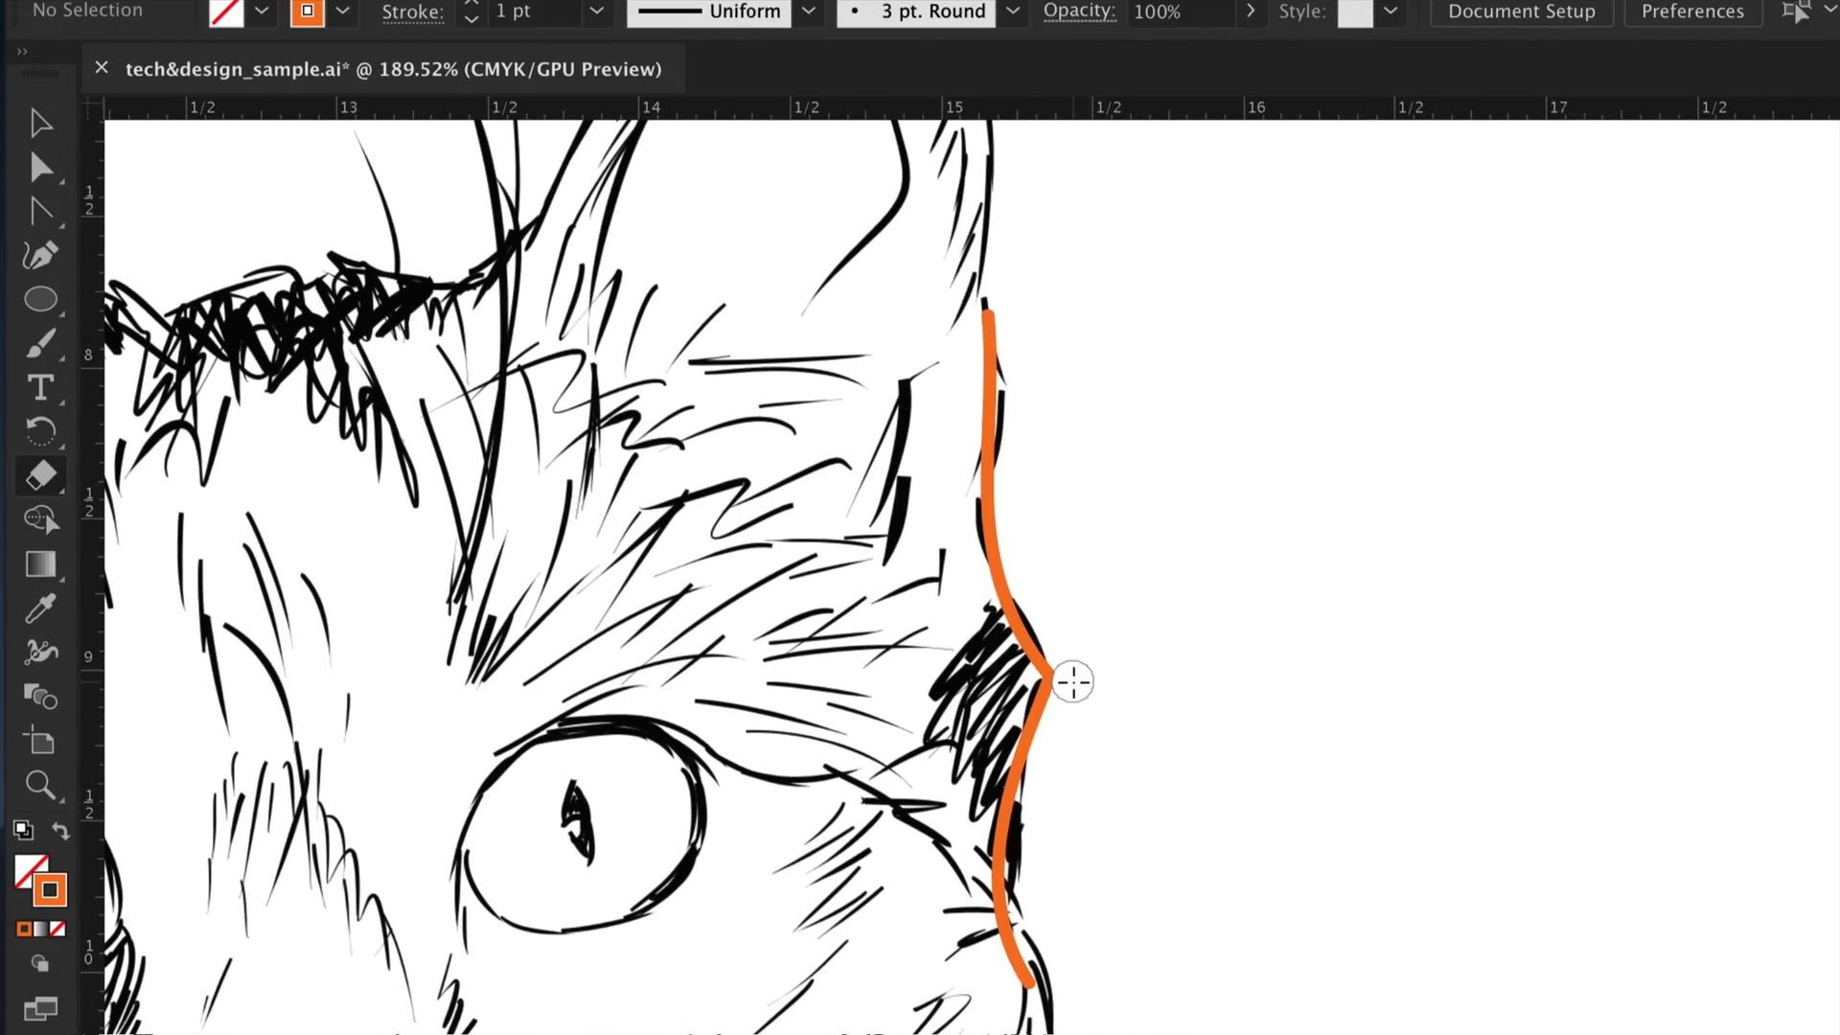
scroll(1082, 704, "up", 5)
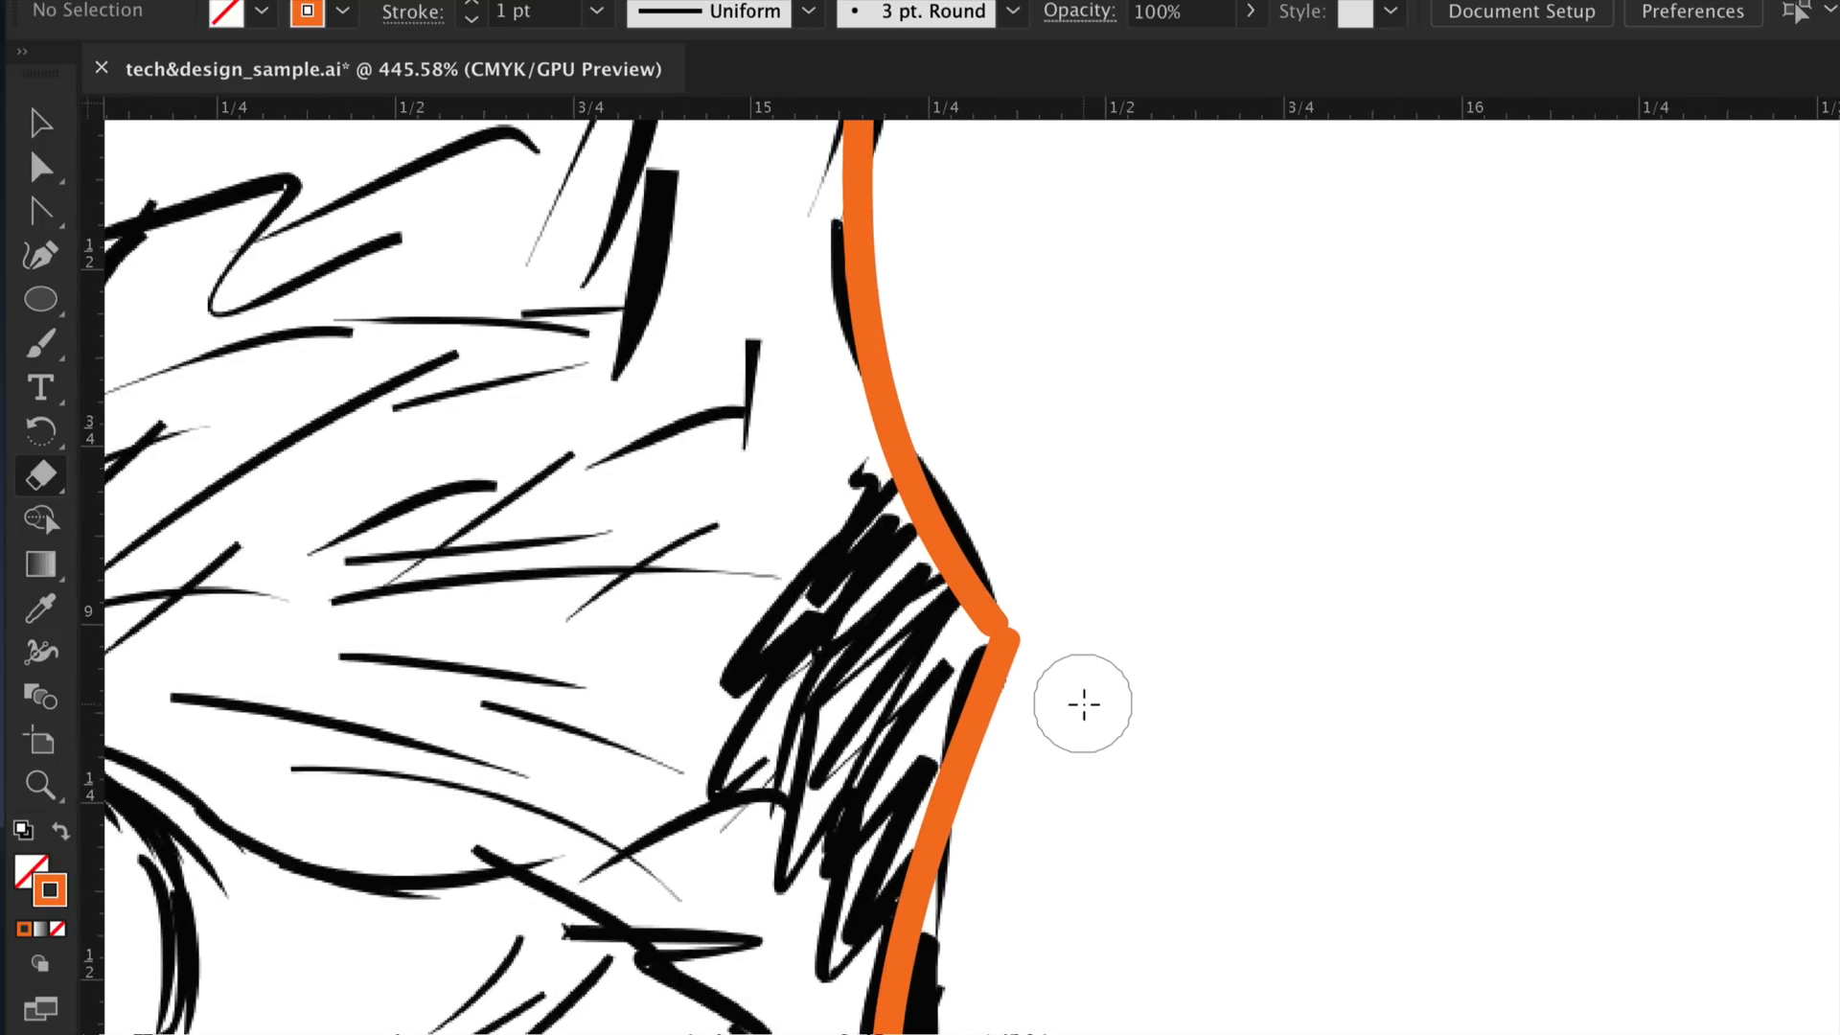
scroll(1022, 626, "up", 4)
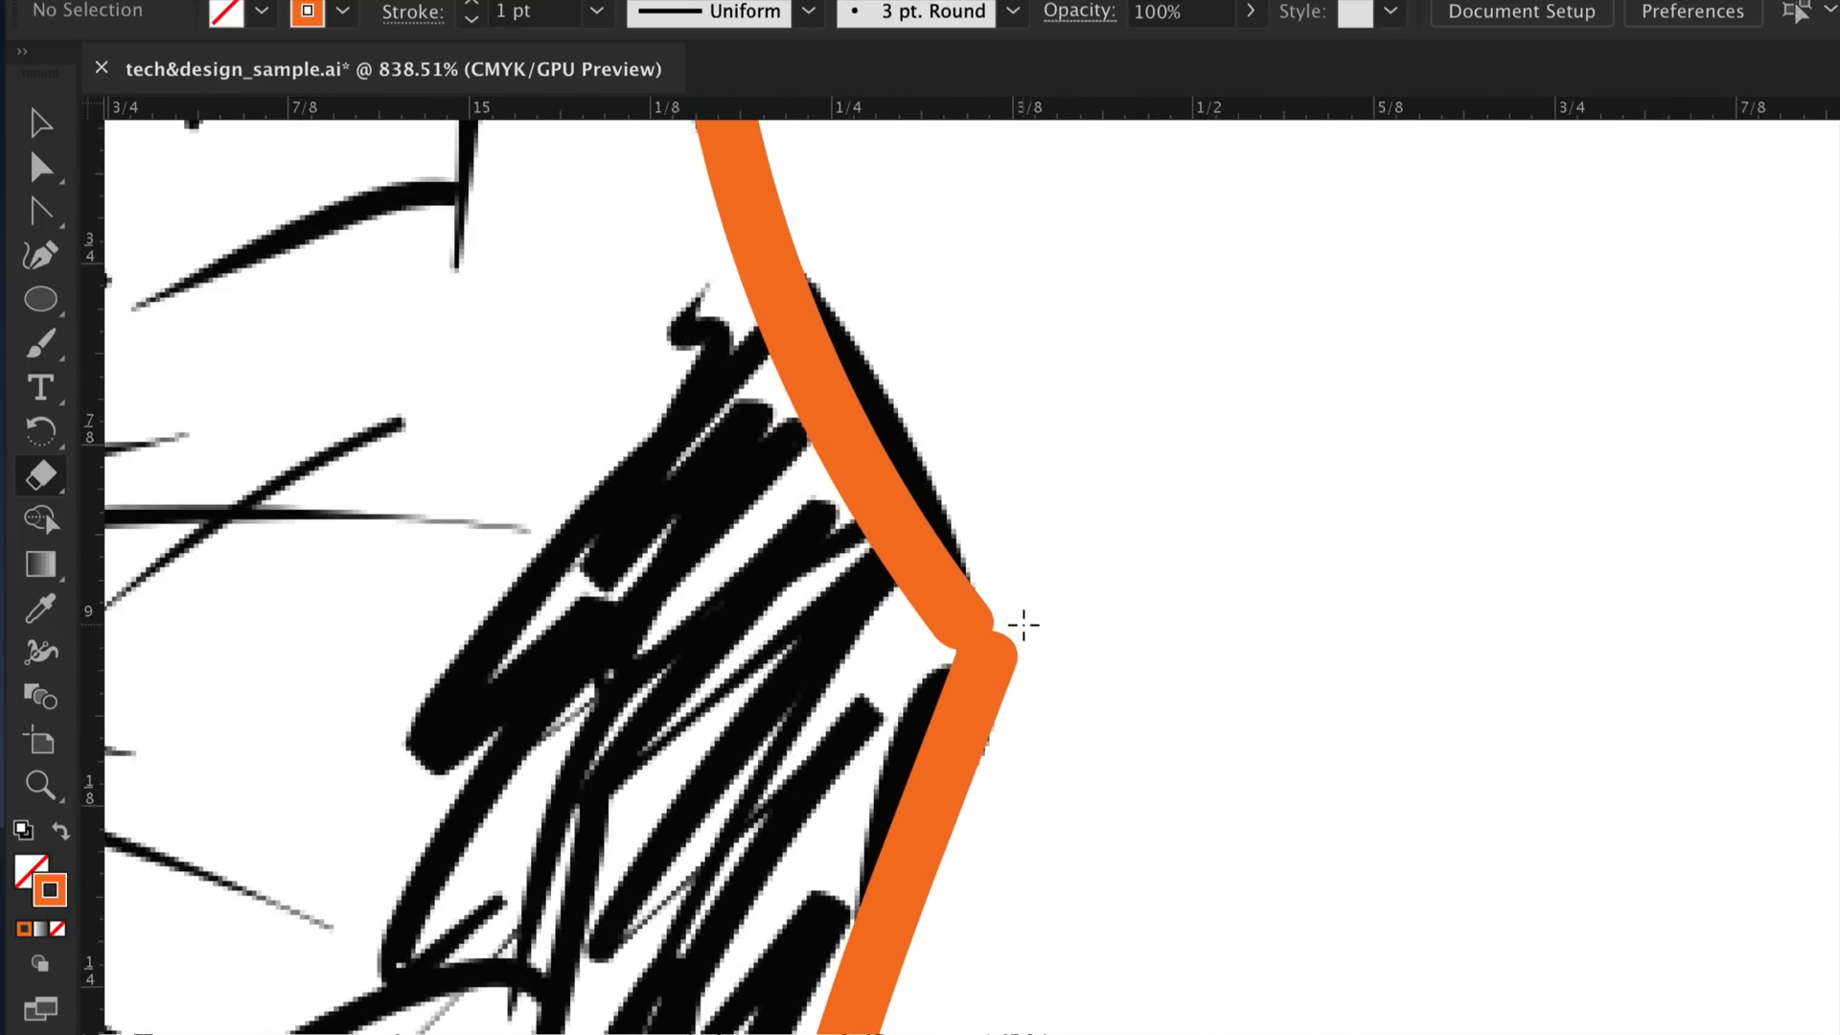
scroll(1019, 624, "down", 7)
scroll(1002, 651, "down", 3)
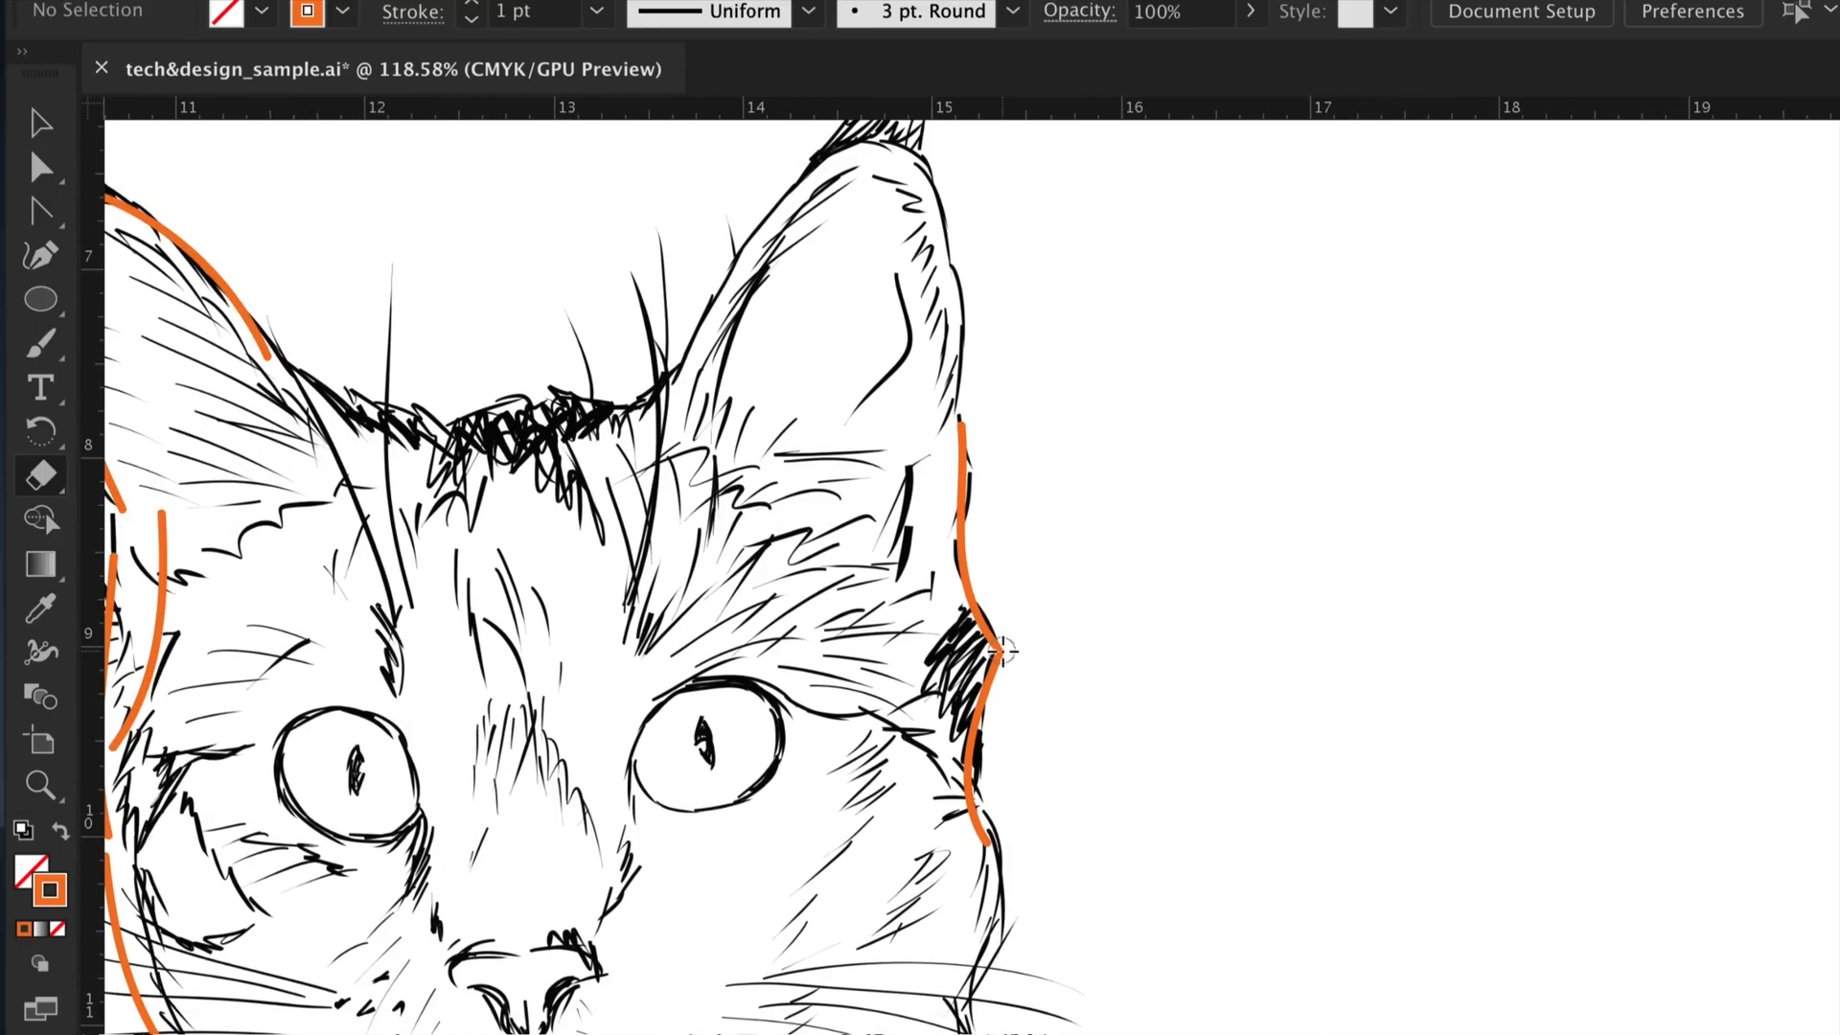
key("super+z")
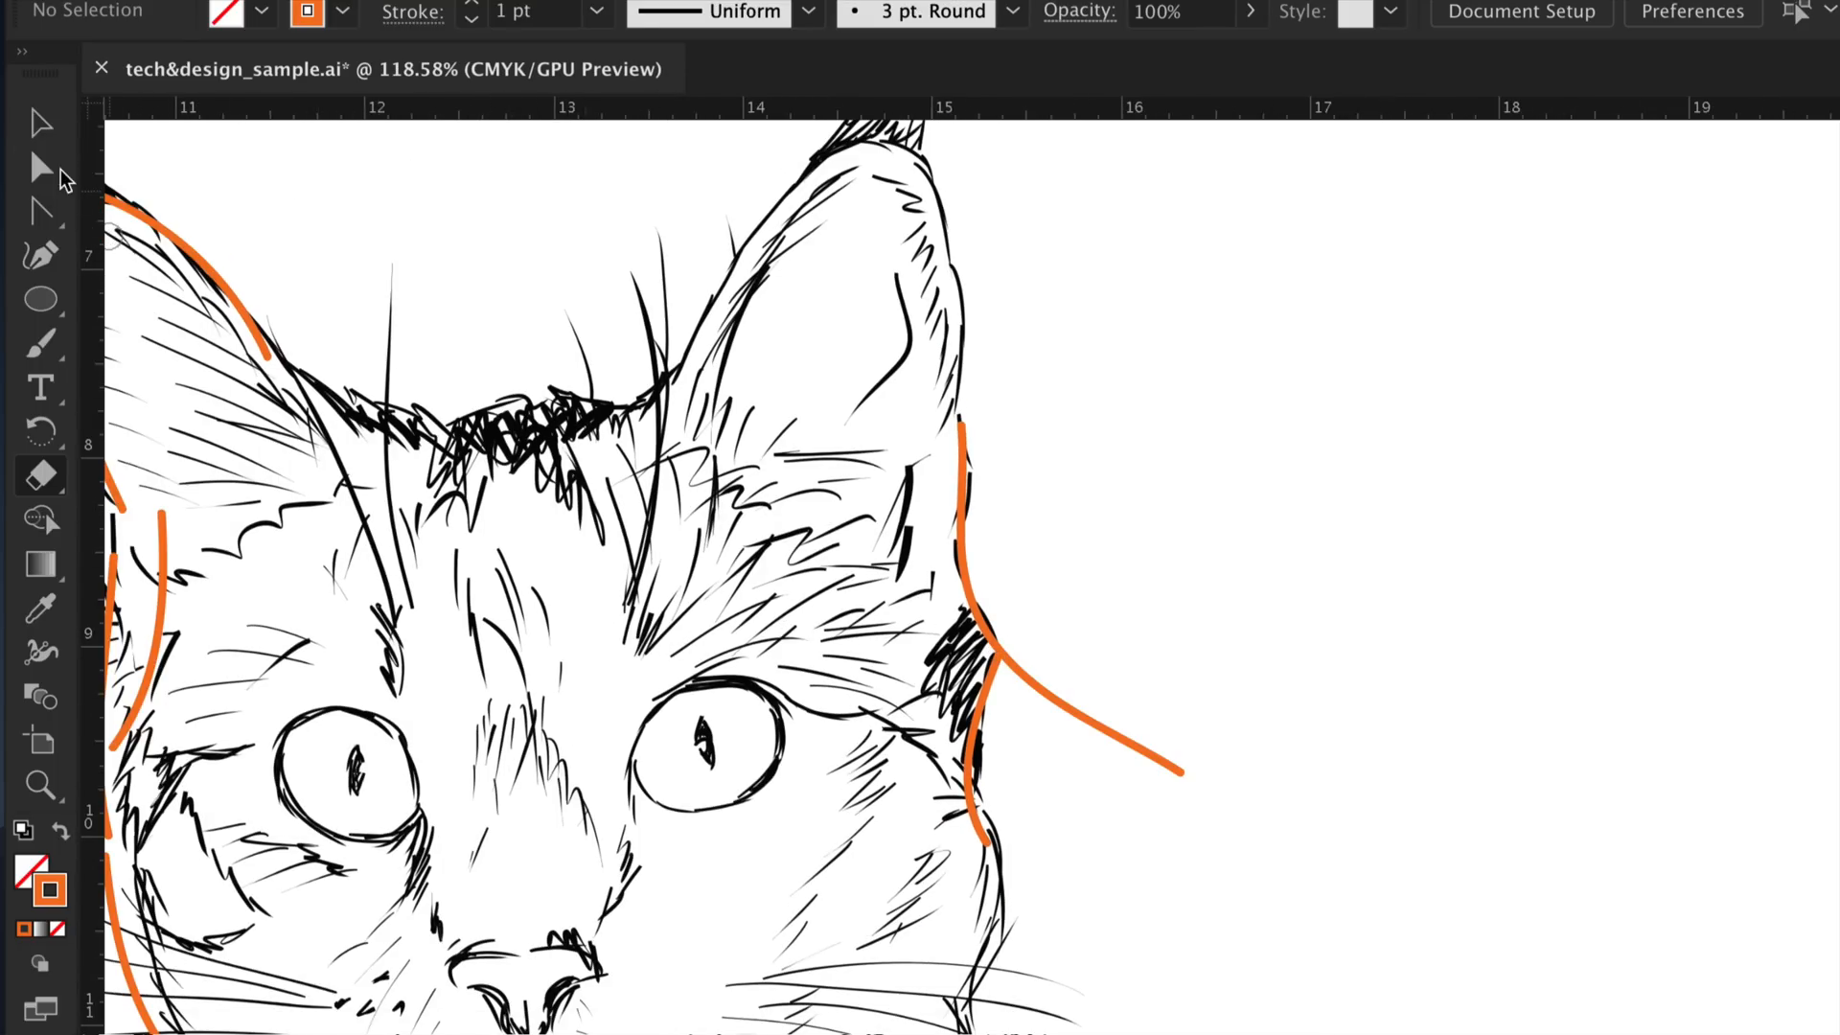
Step: Switch the toolbar from the Basic to the Advanced tool set
left_click(40, 123)
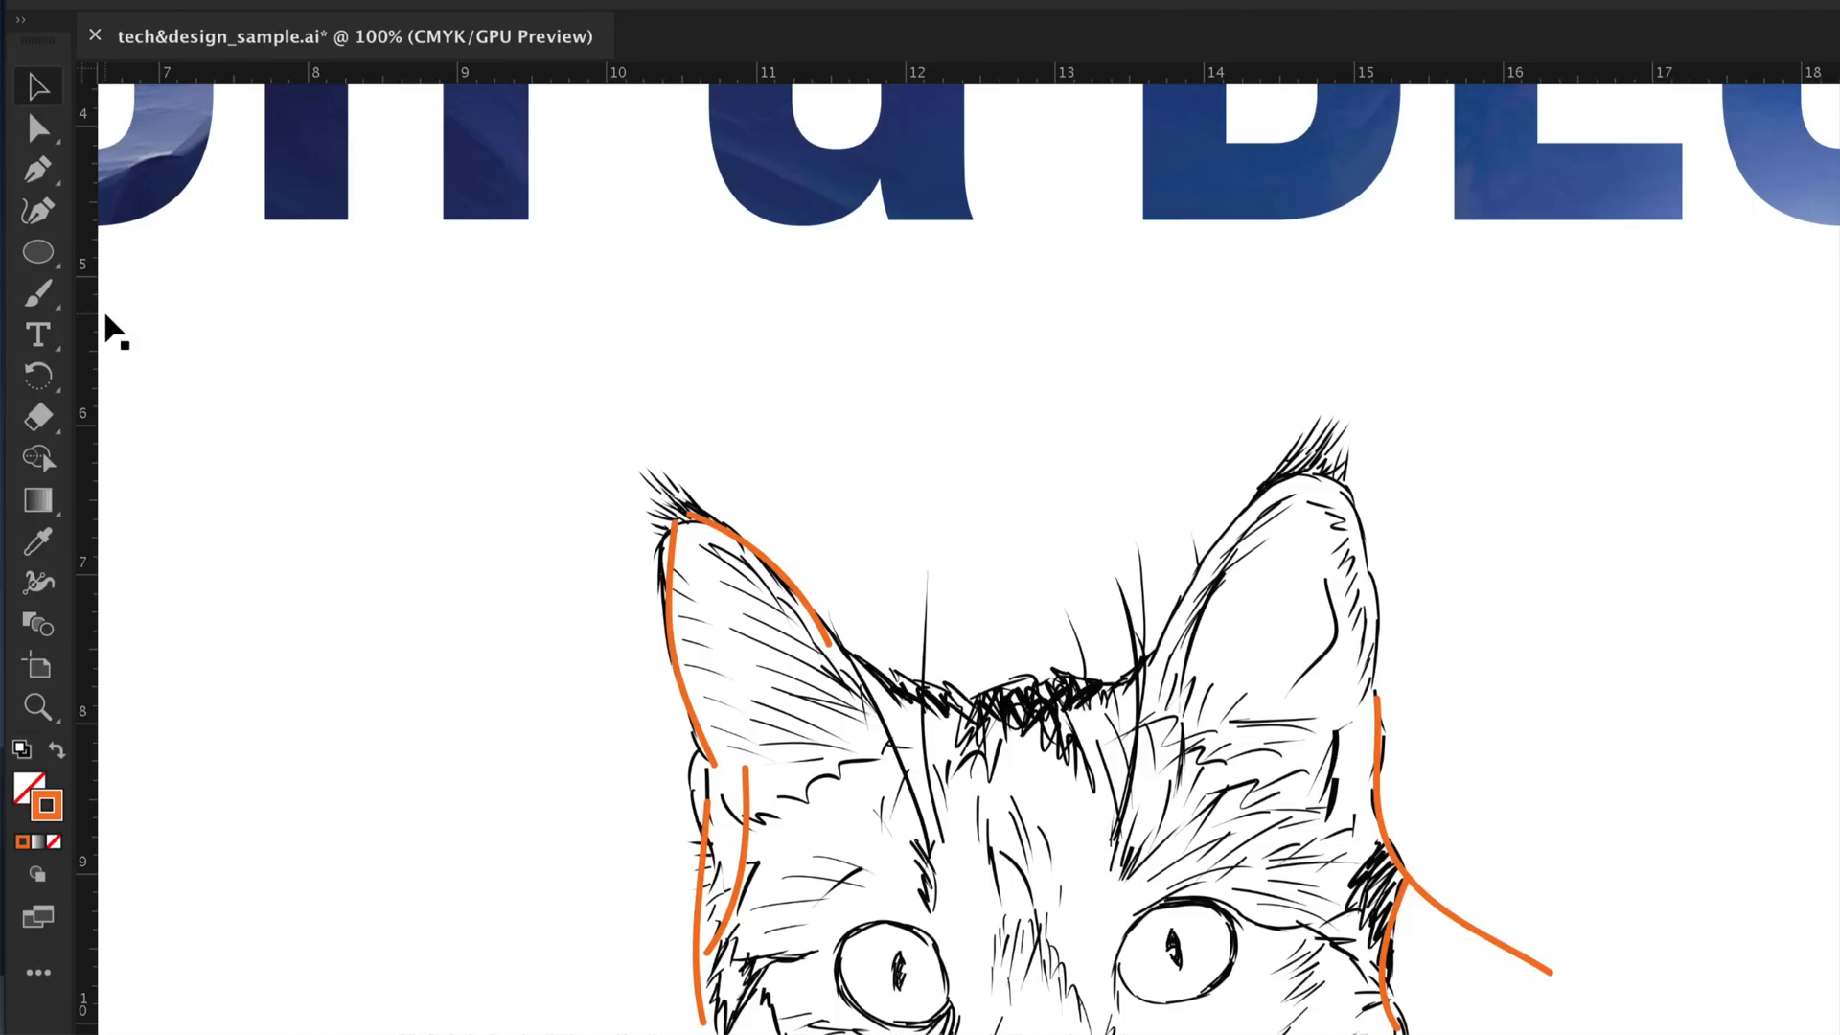
left_click(41, 975)
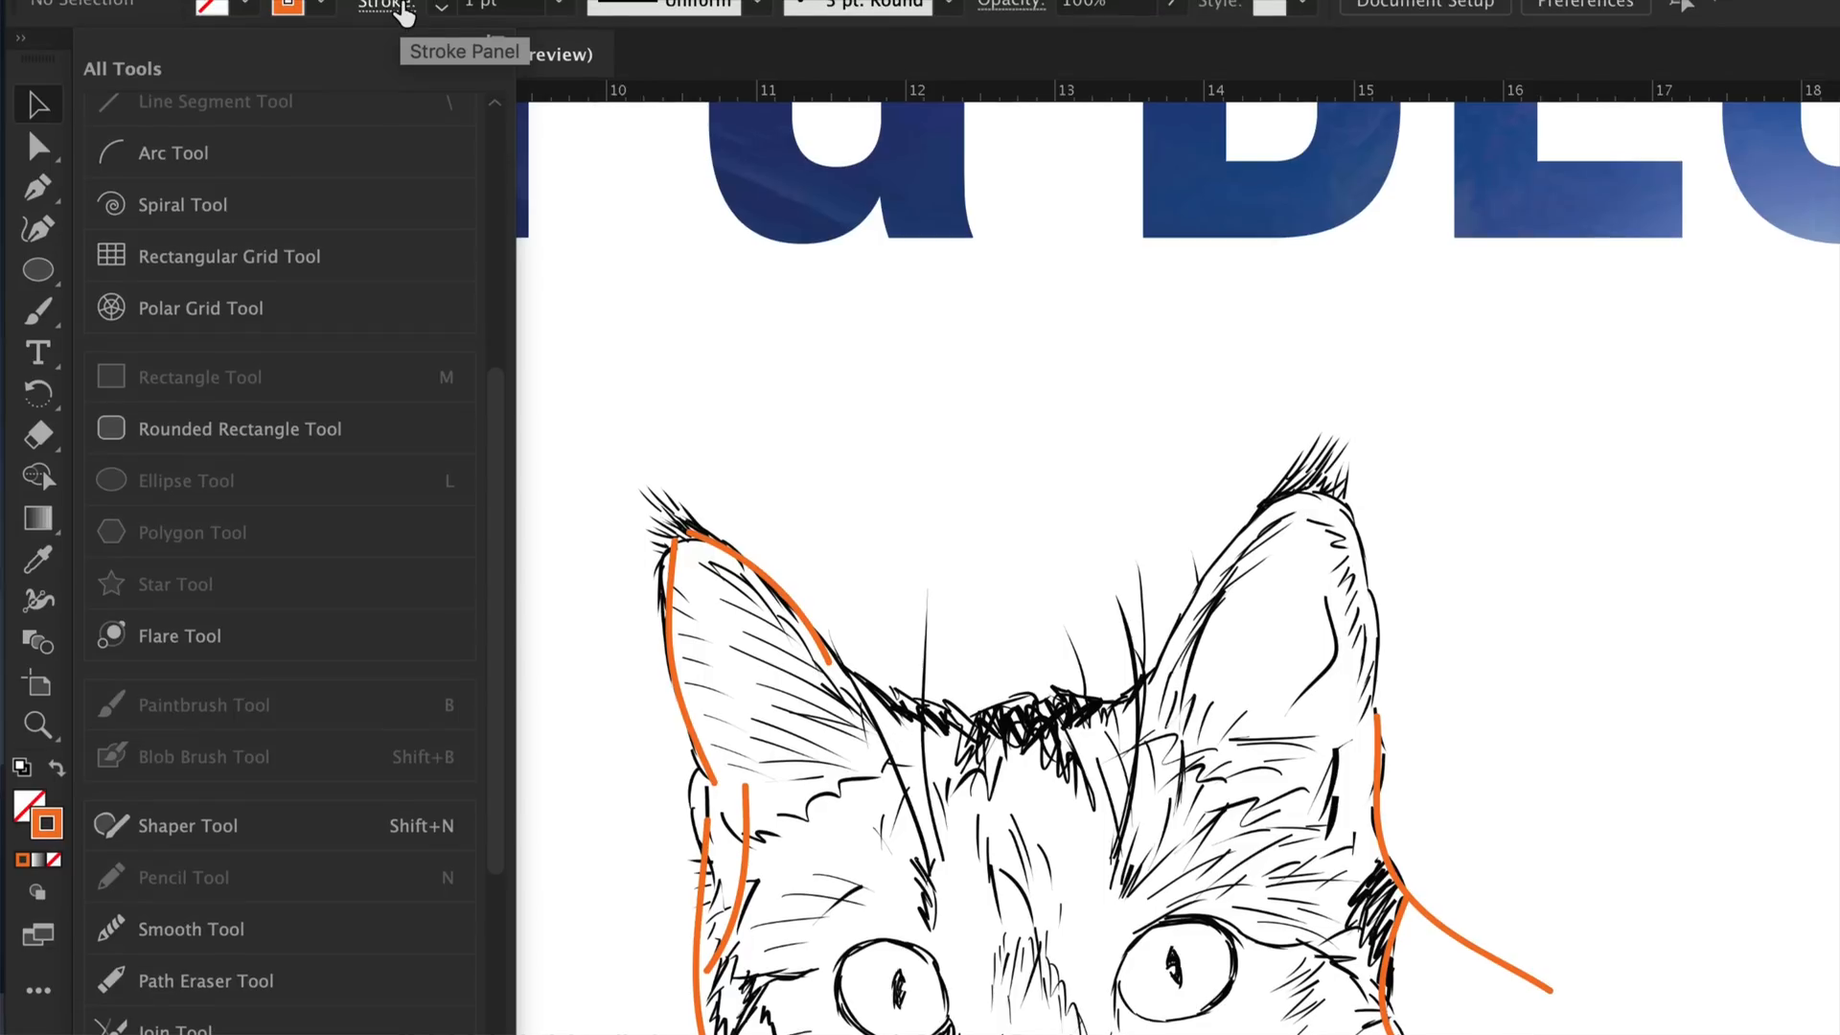
left_click(496, 56)
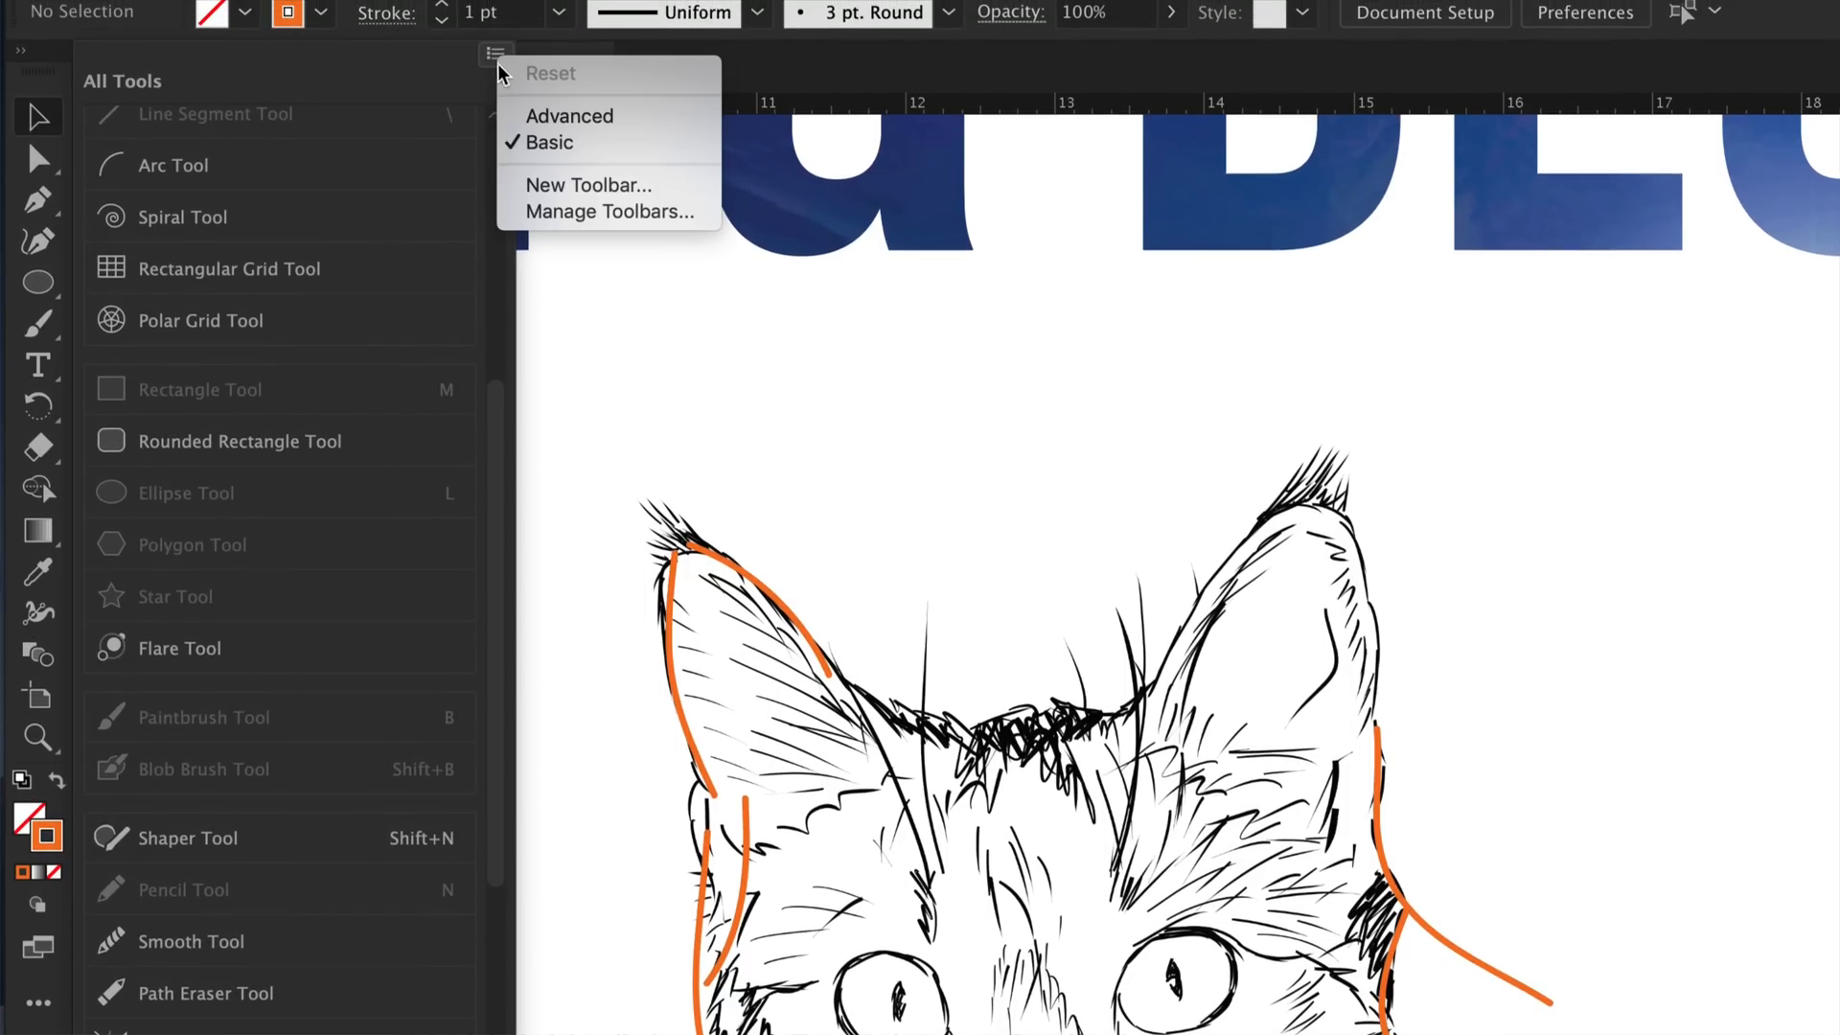
left_click(511, 48)
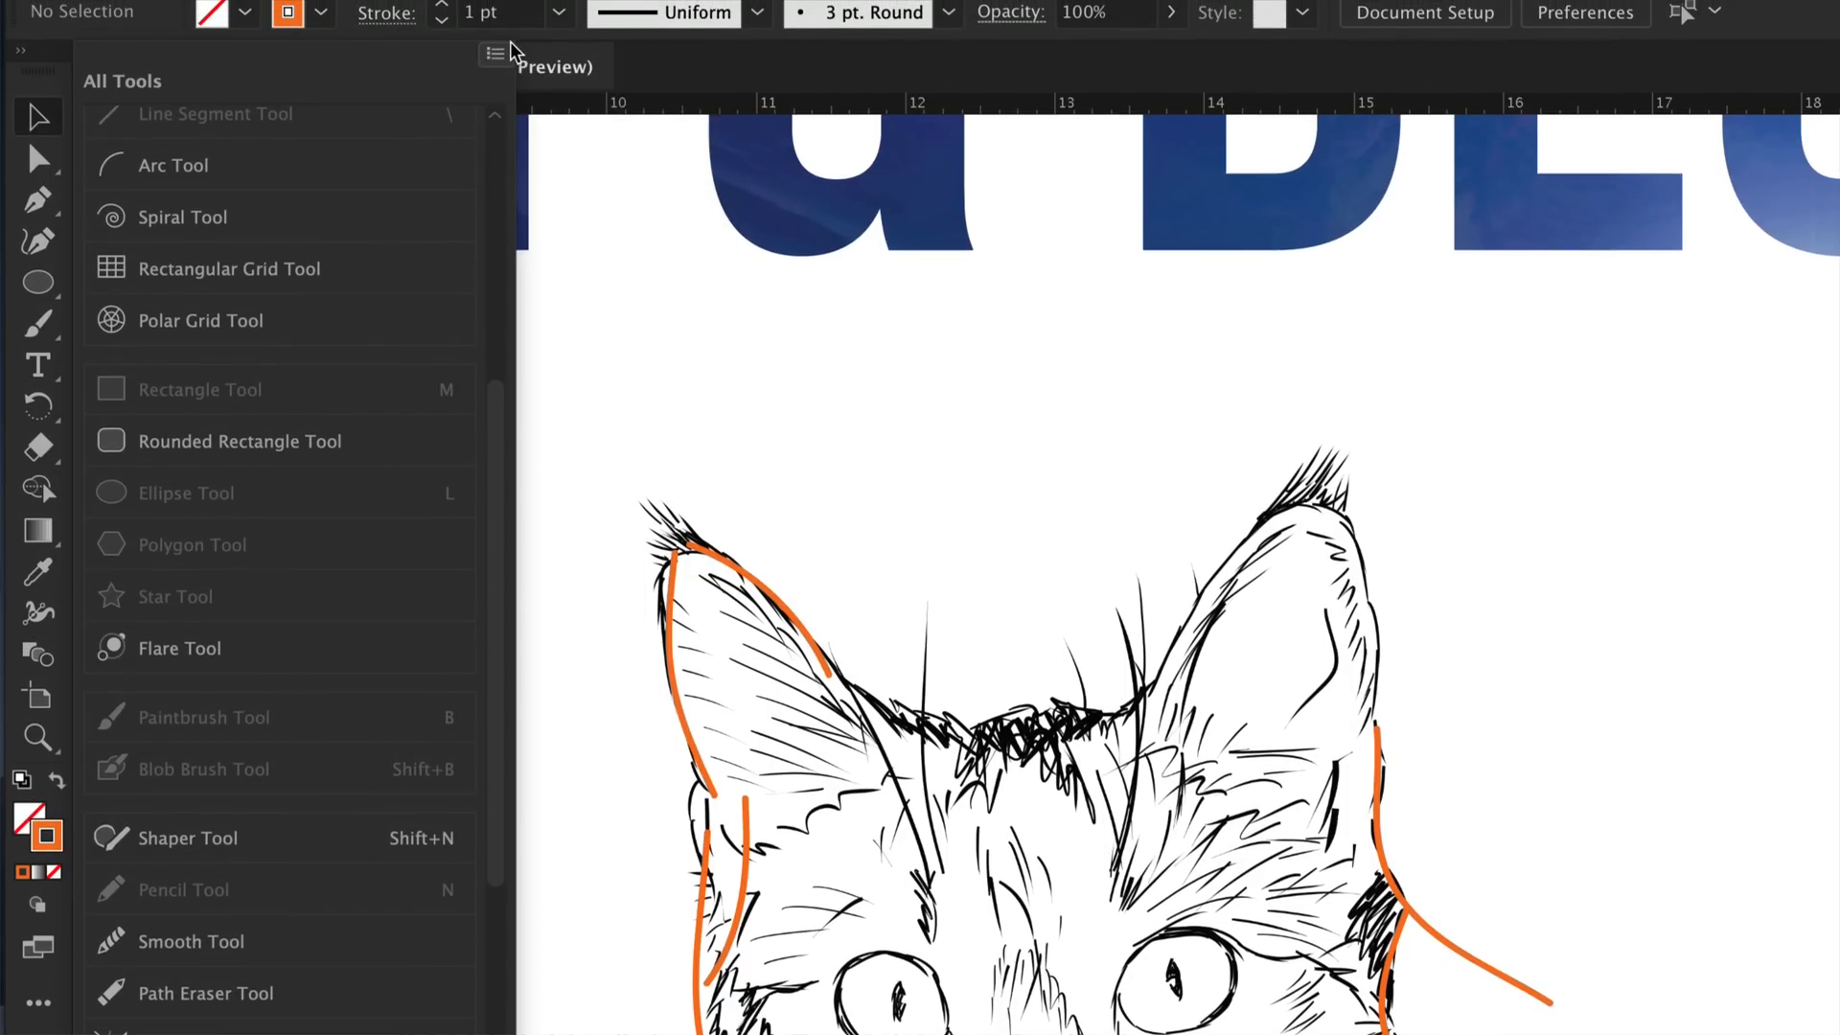
left_click(495, 54)
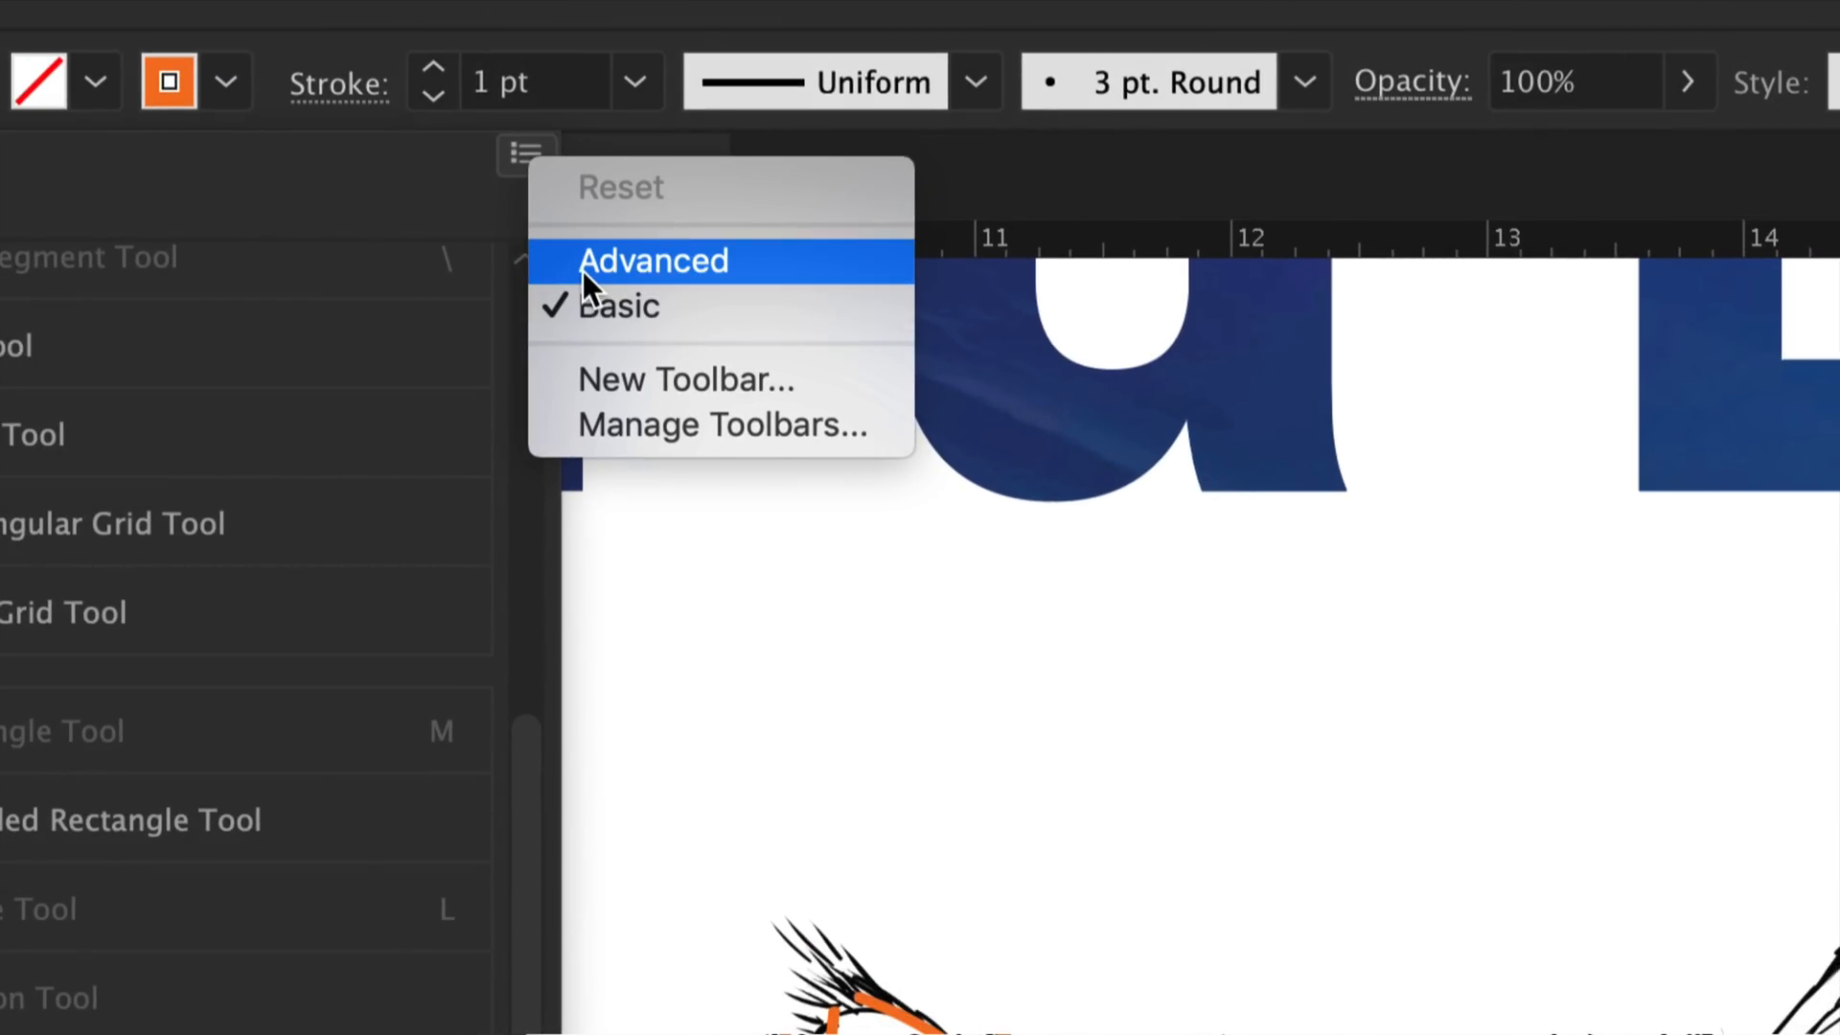
left_click(583, 264)
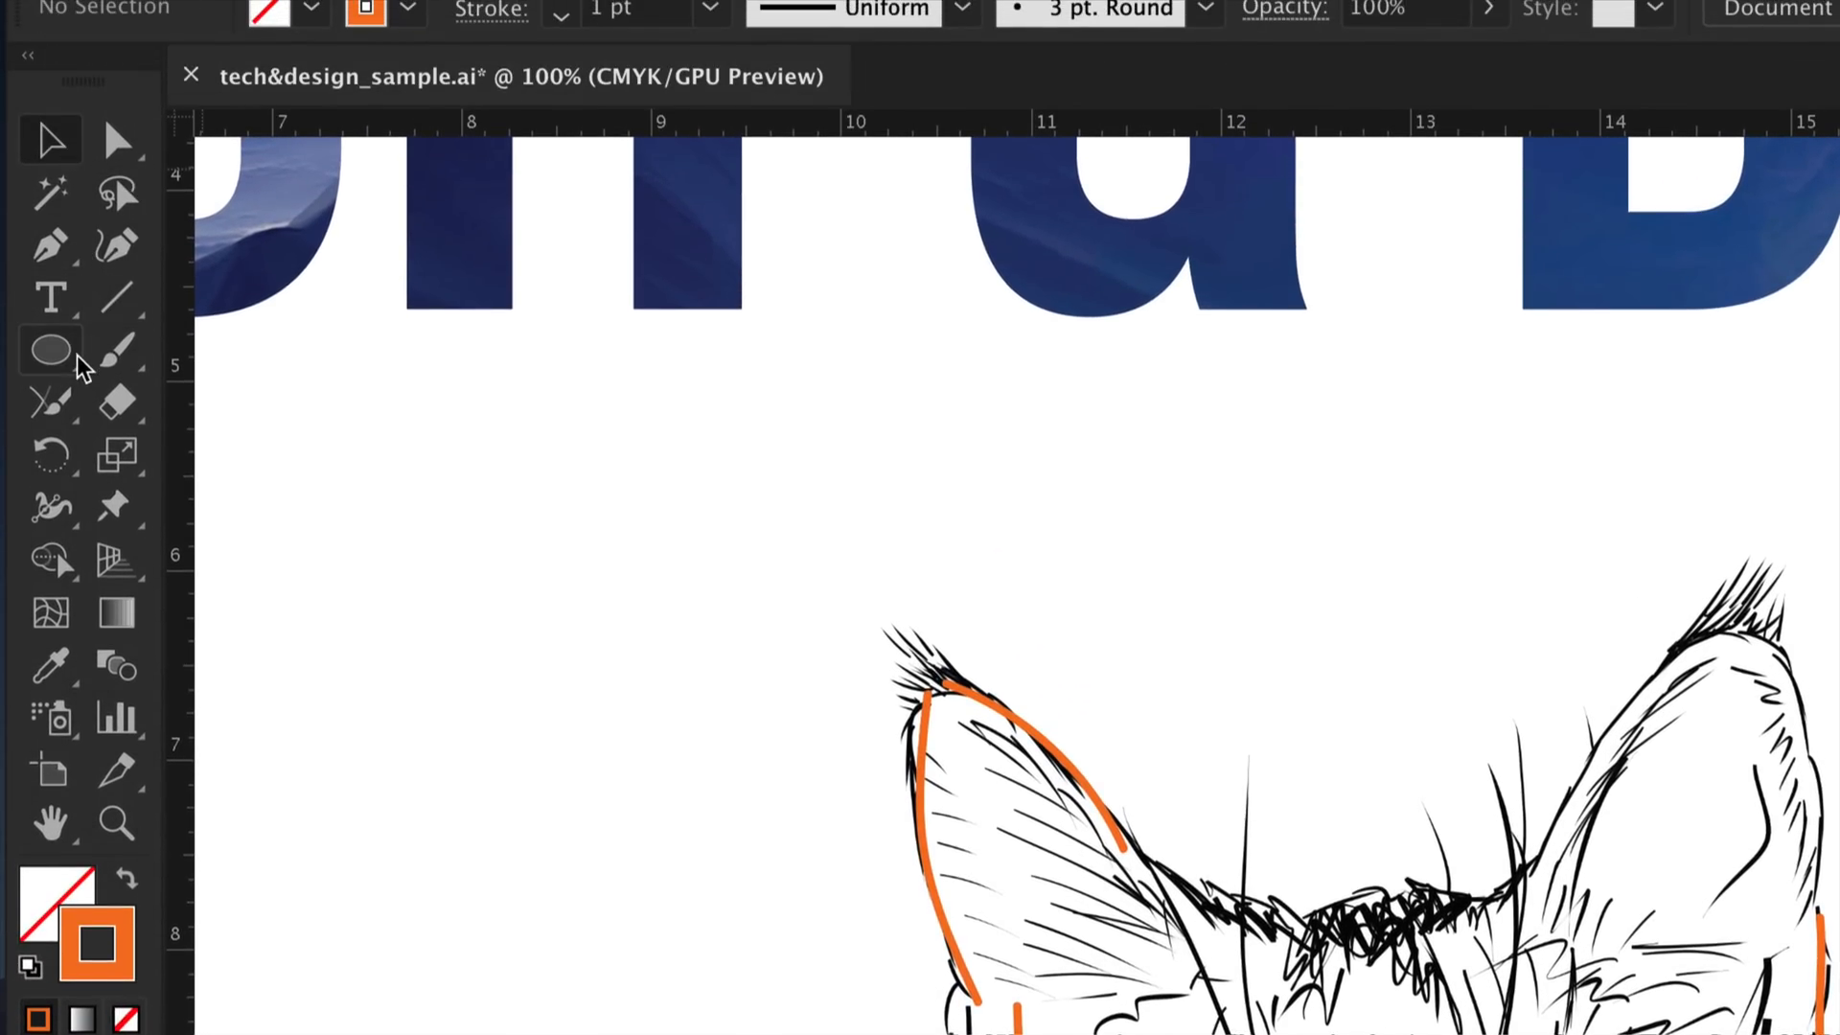
Step: With the Join tool, join the two crossing strokes at the dark fur patch, trimming off the overshooting tail
left_click(67, 419)
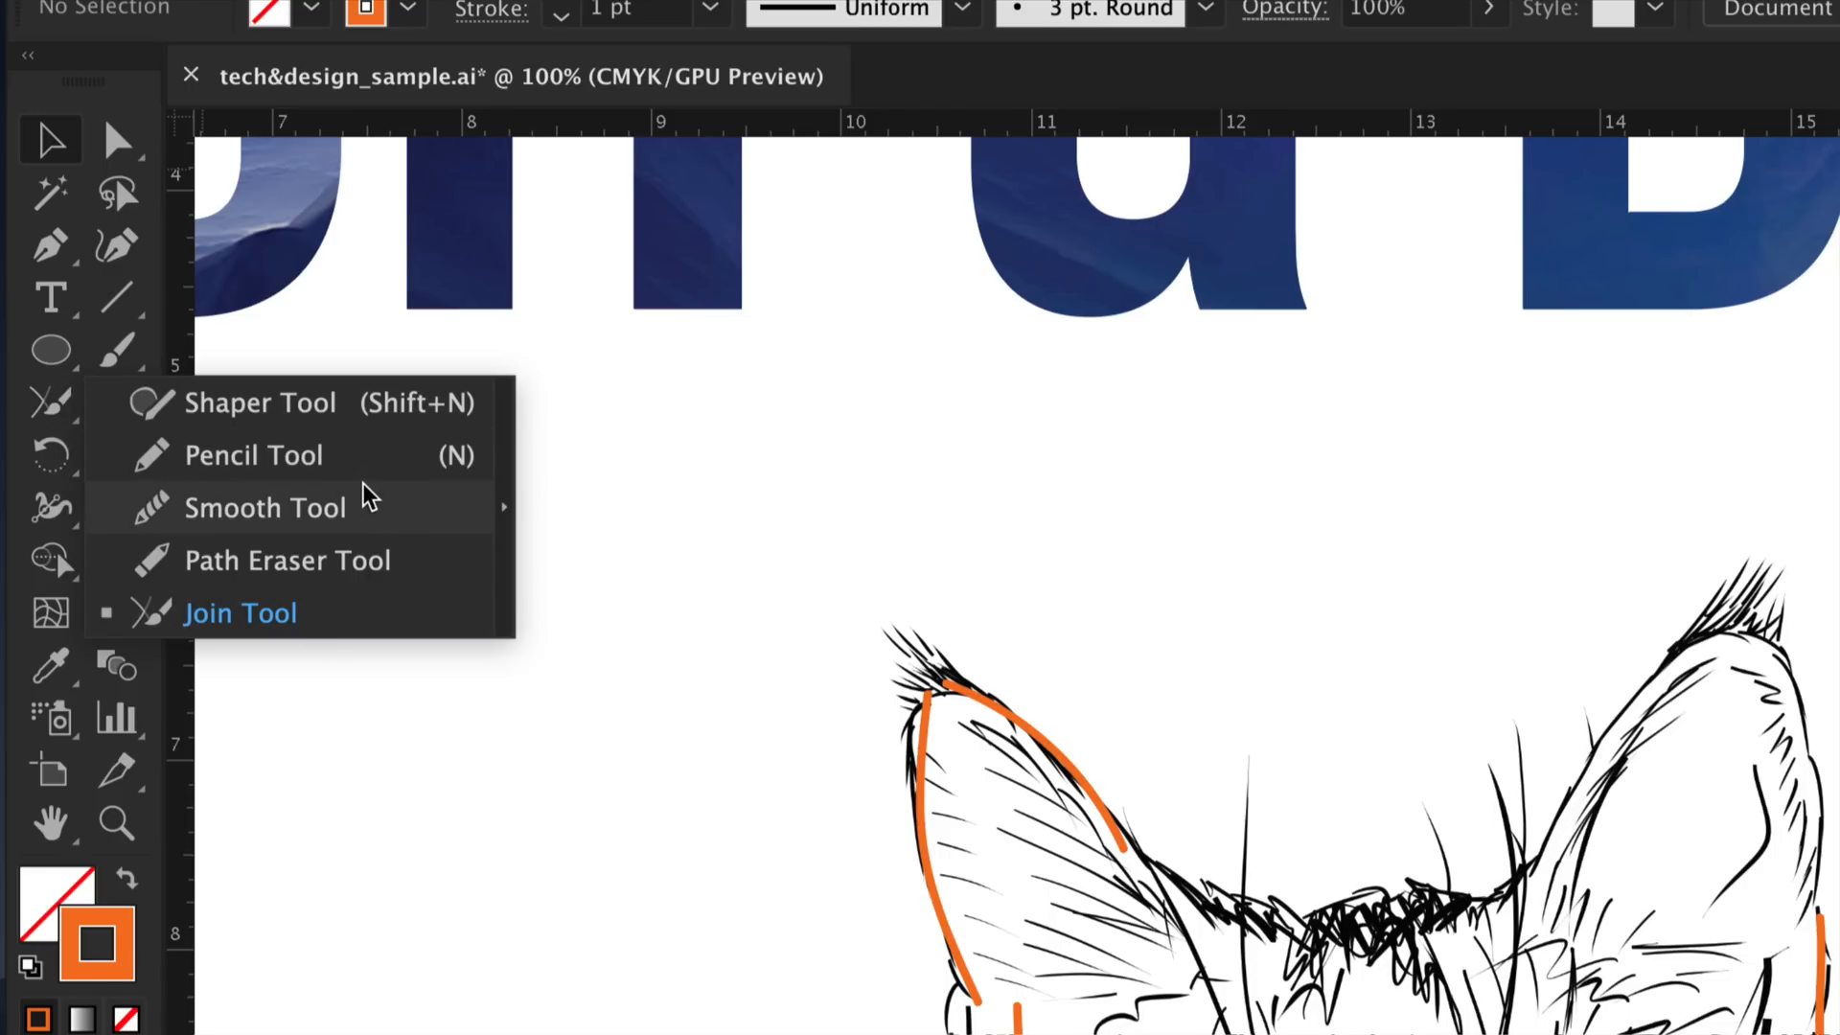
left_click(301, 621)
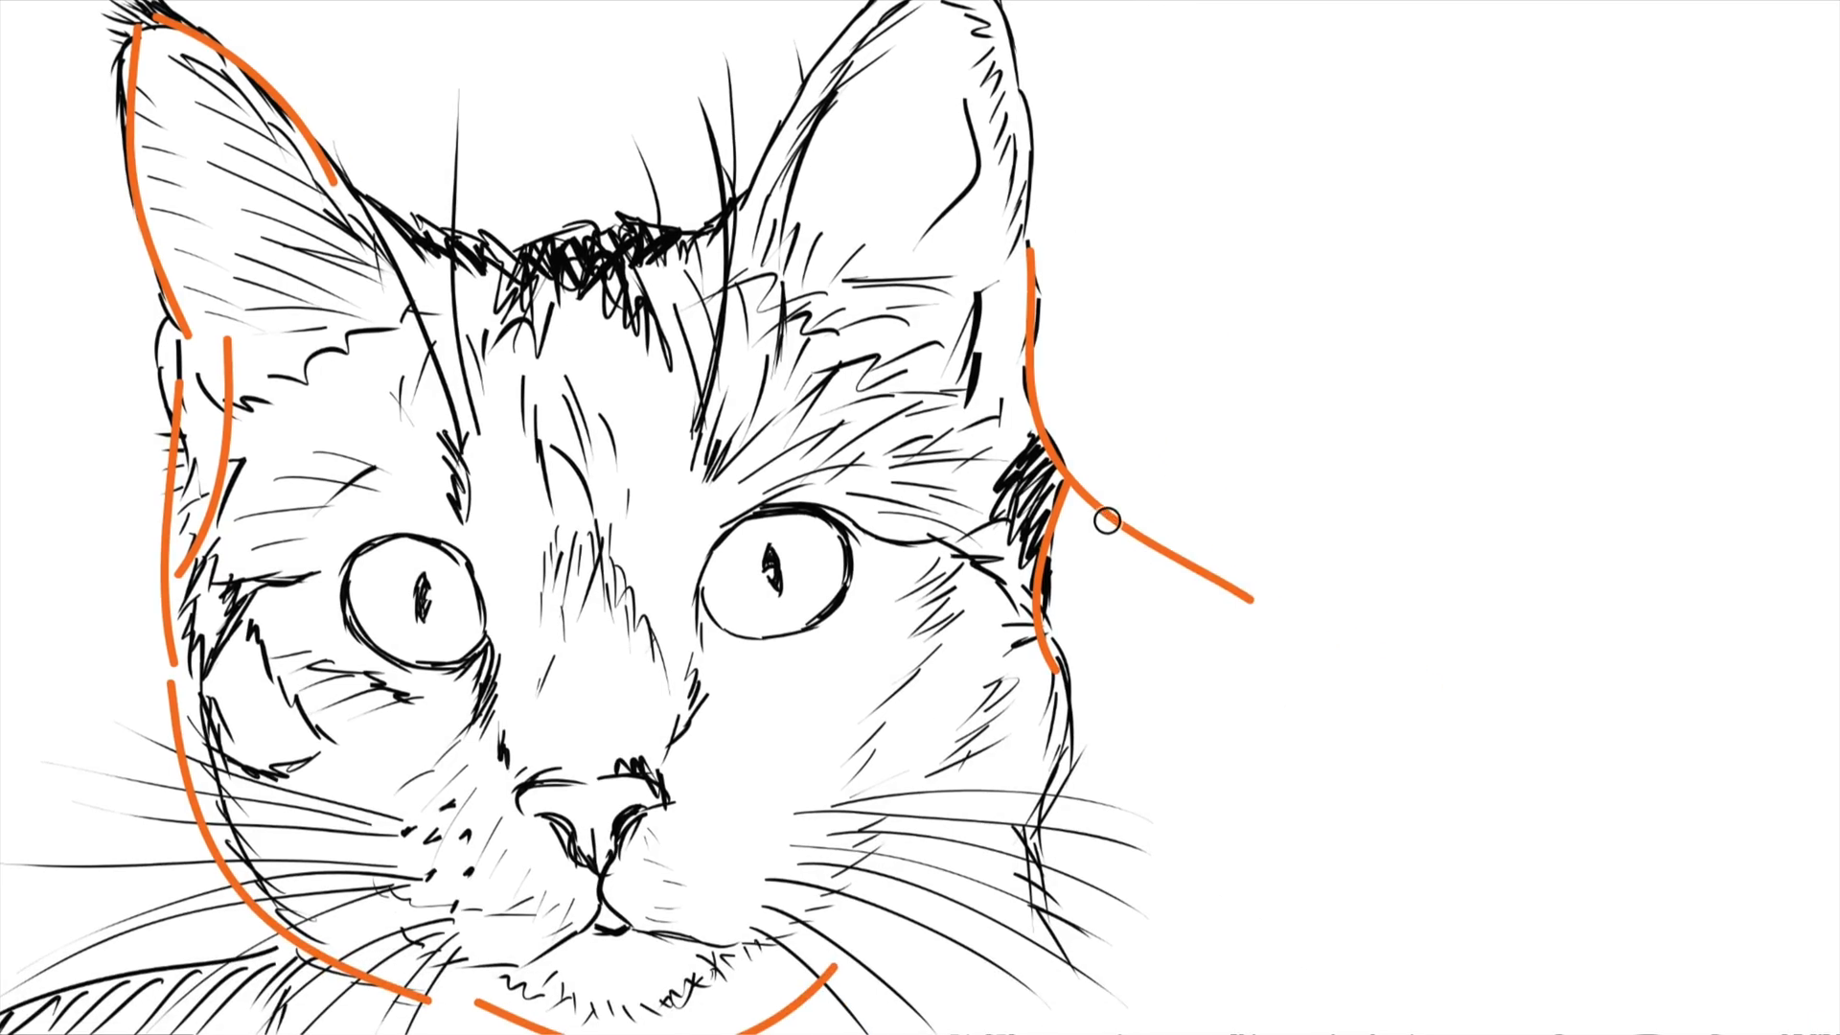
left_click_drag(1063, 484, 1064, 487)
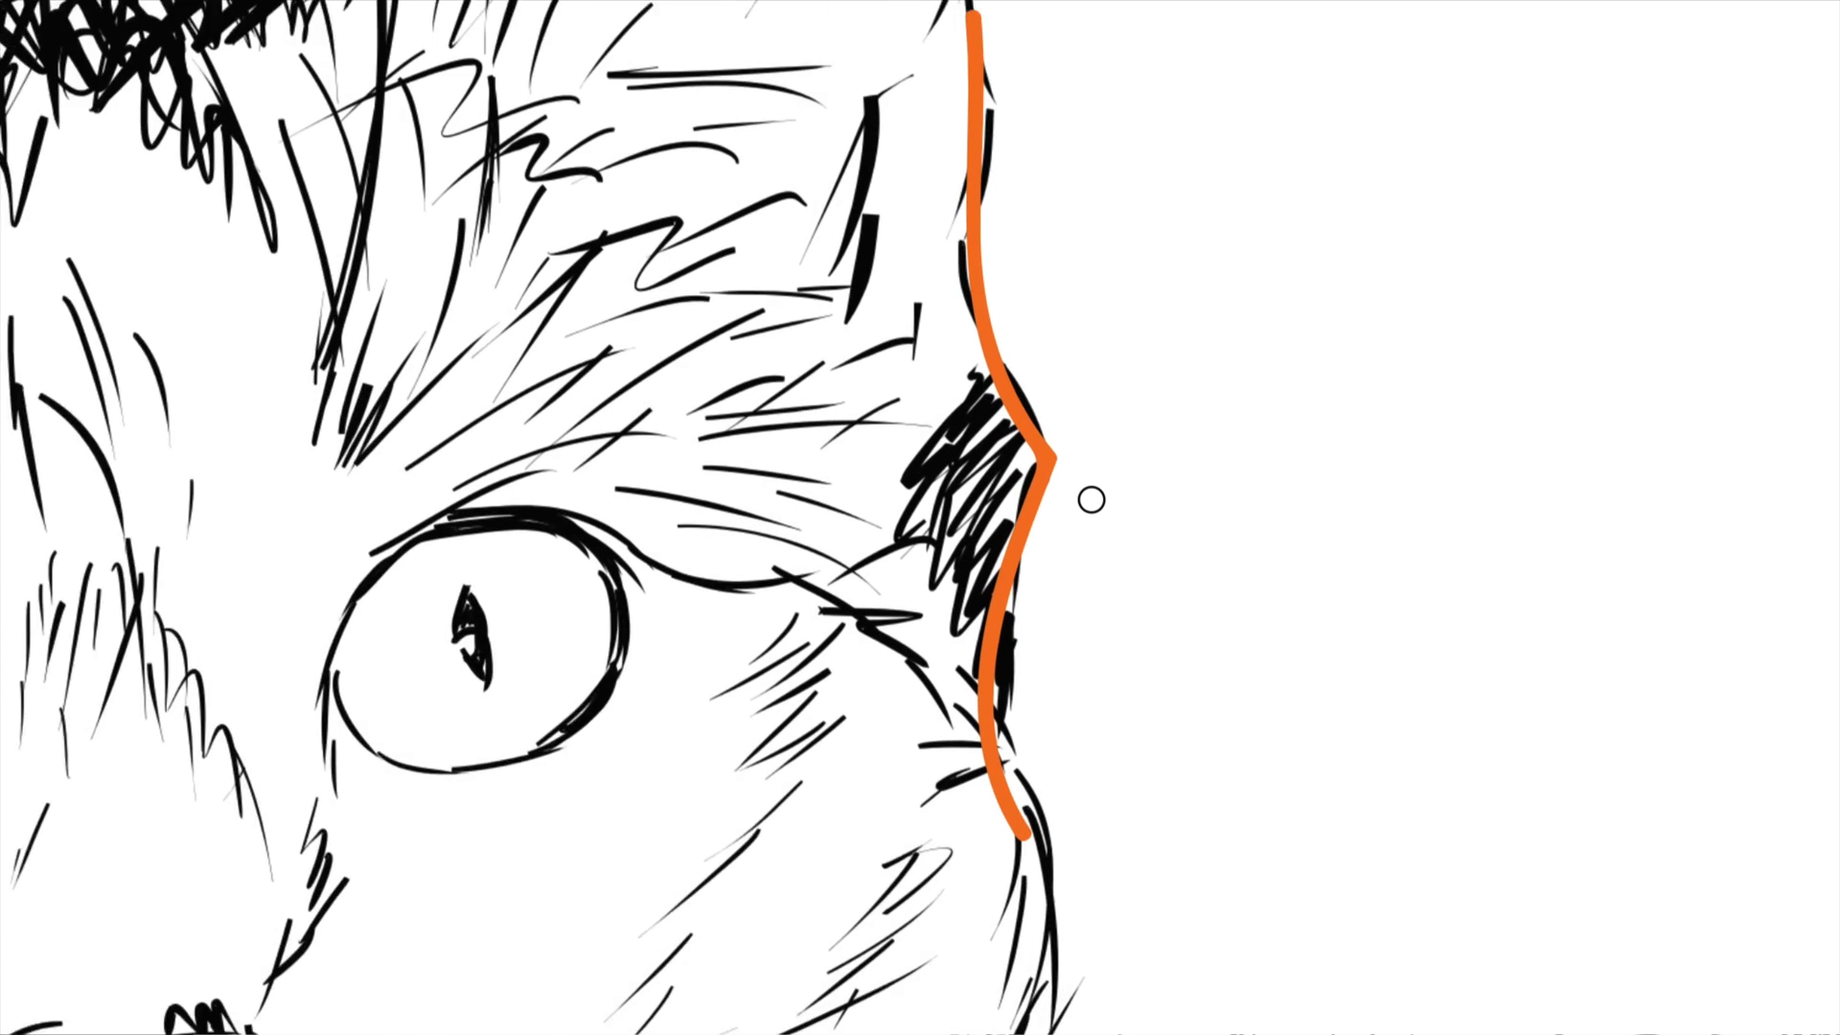
Step: Examine the joined path closely along the right side of the face, around the corner at the dark fur patch
scroll(1092, 500, "up", 5)
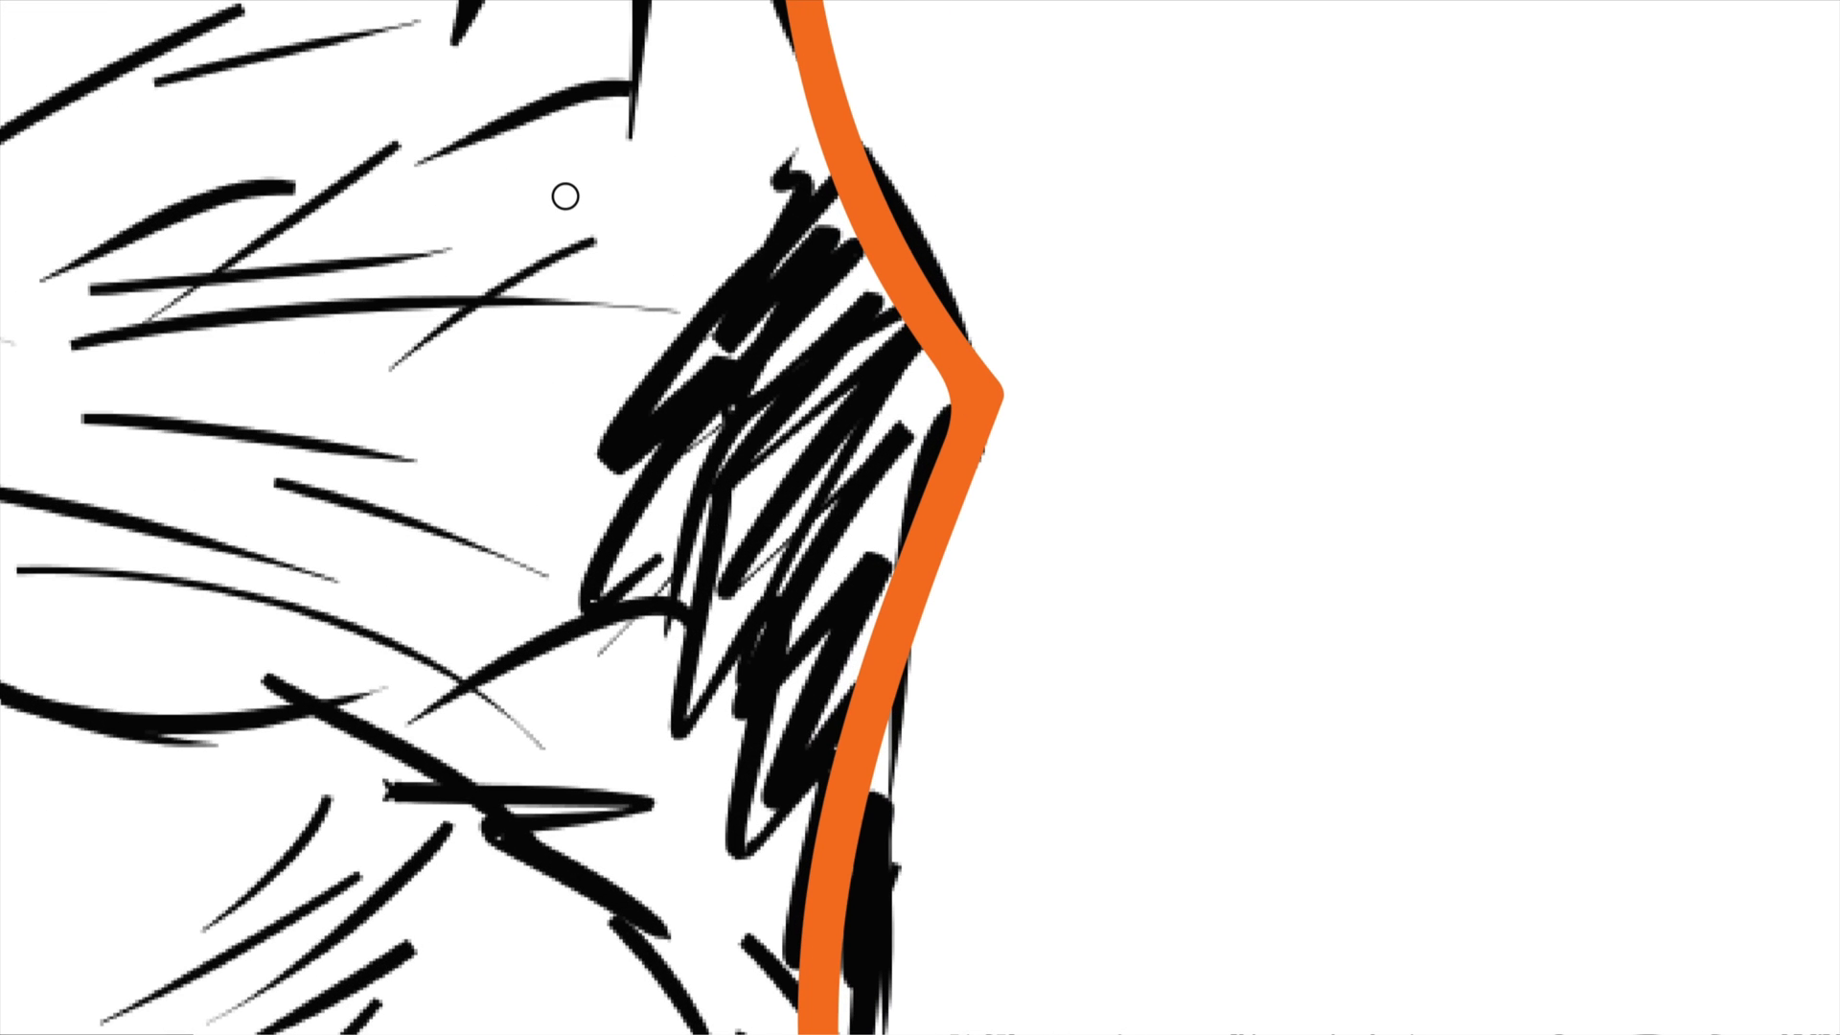
scroll(565, 196, "down", 8)
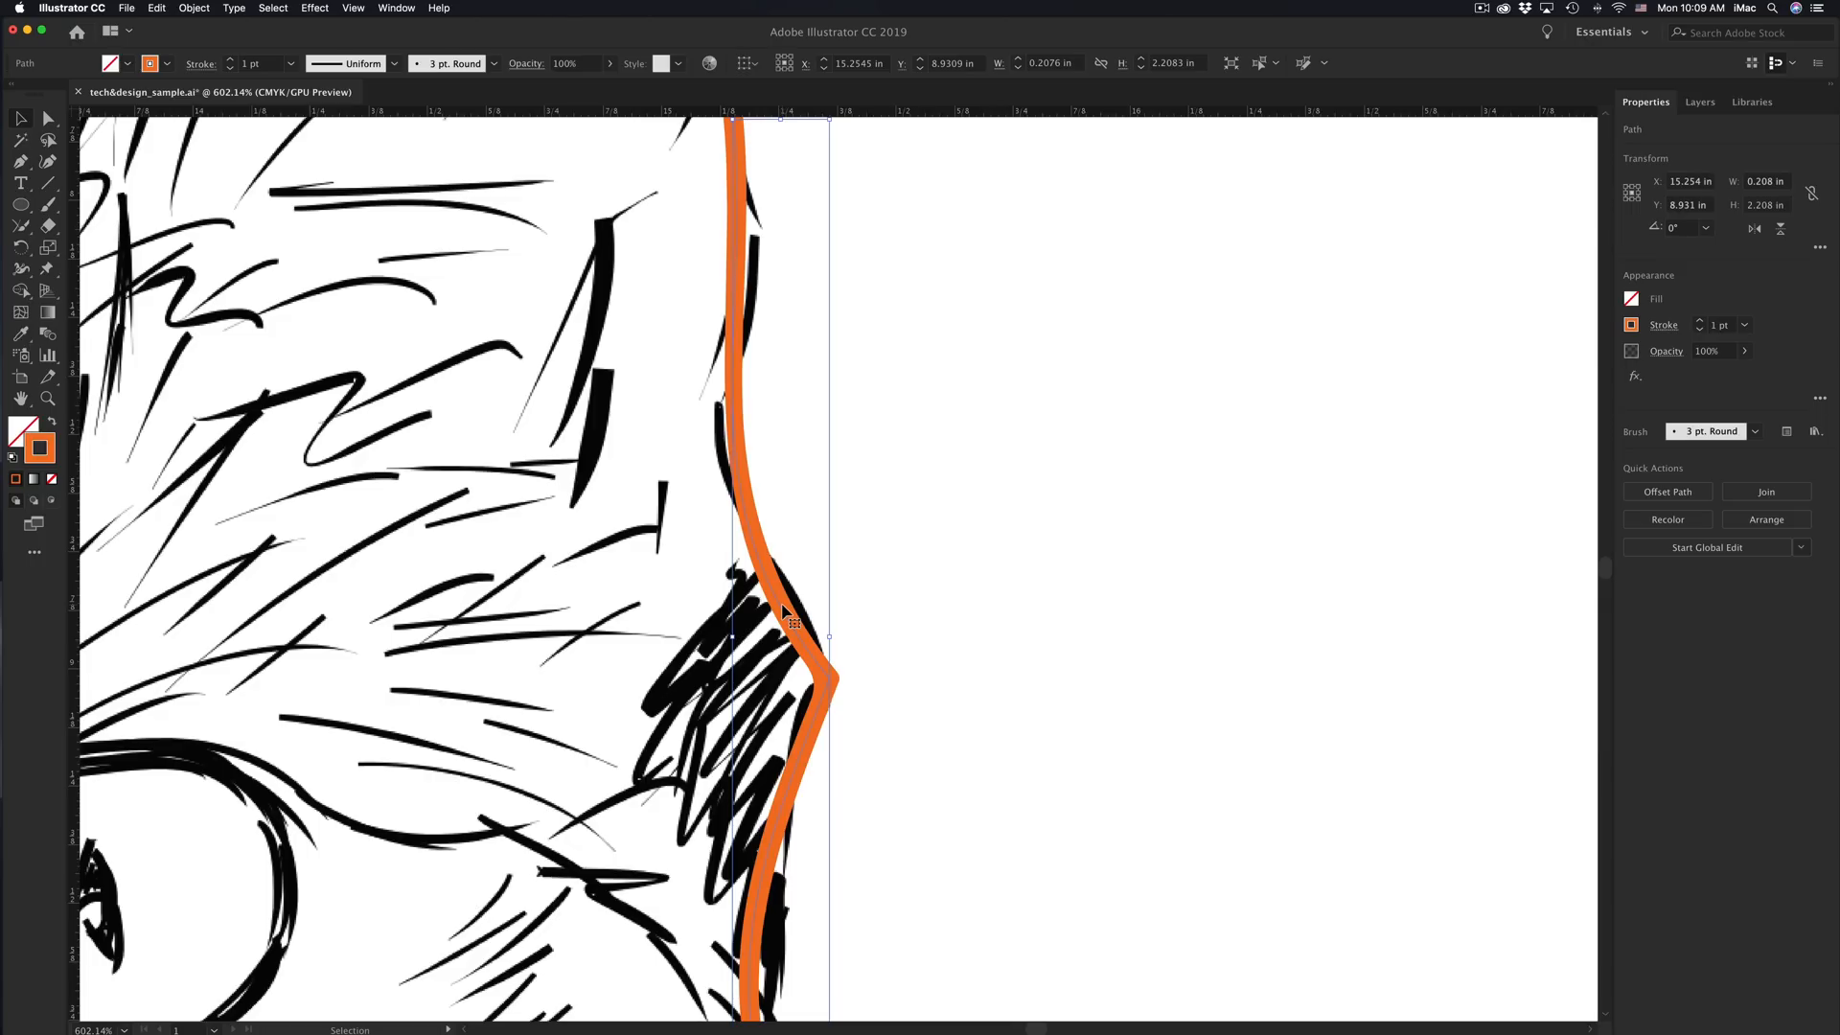
scroll(833, 659, "up", 5)
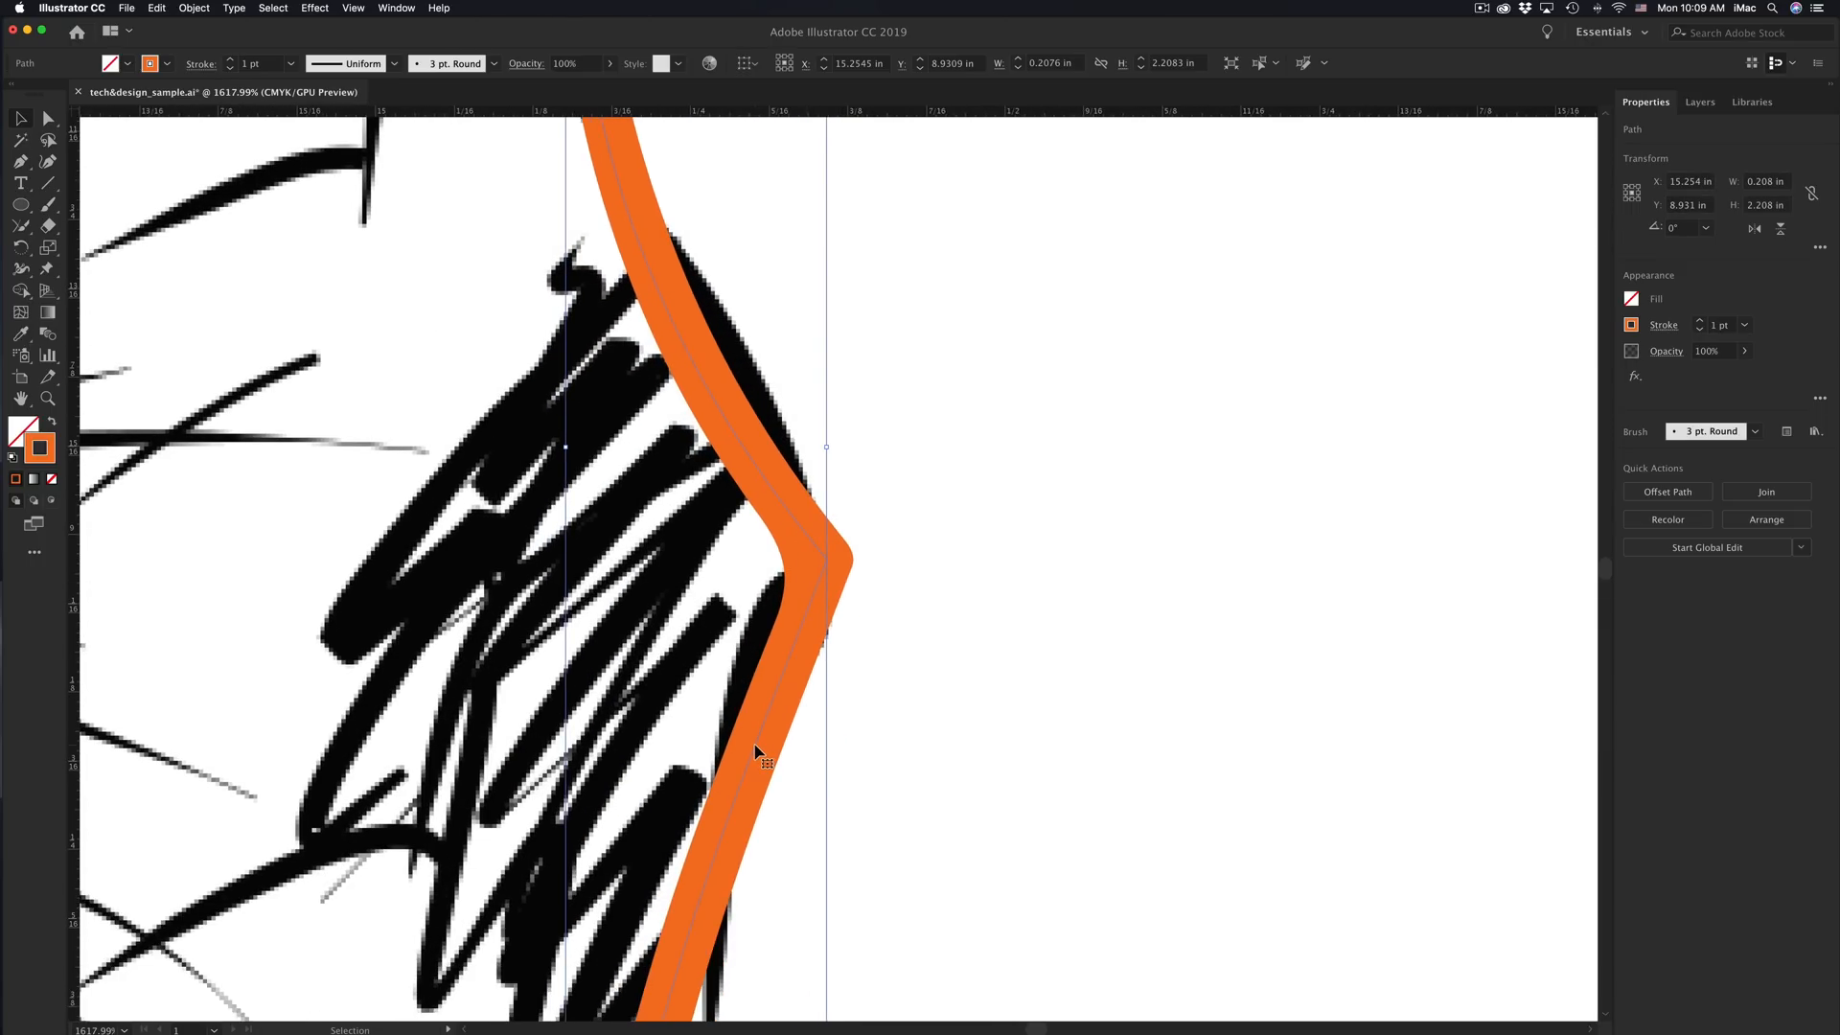
scroll(760, 751, "down", 6)
scroll(757, 752, "down", 2)
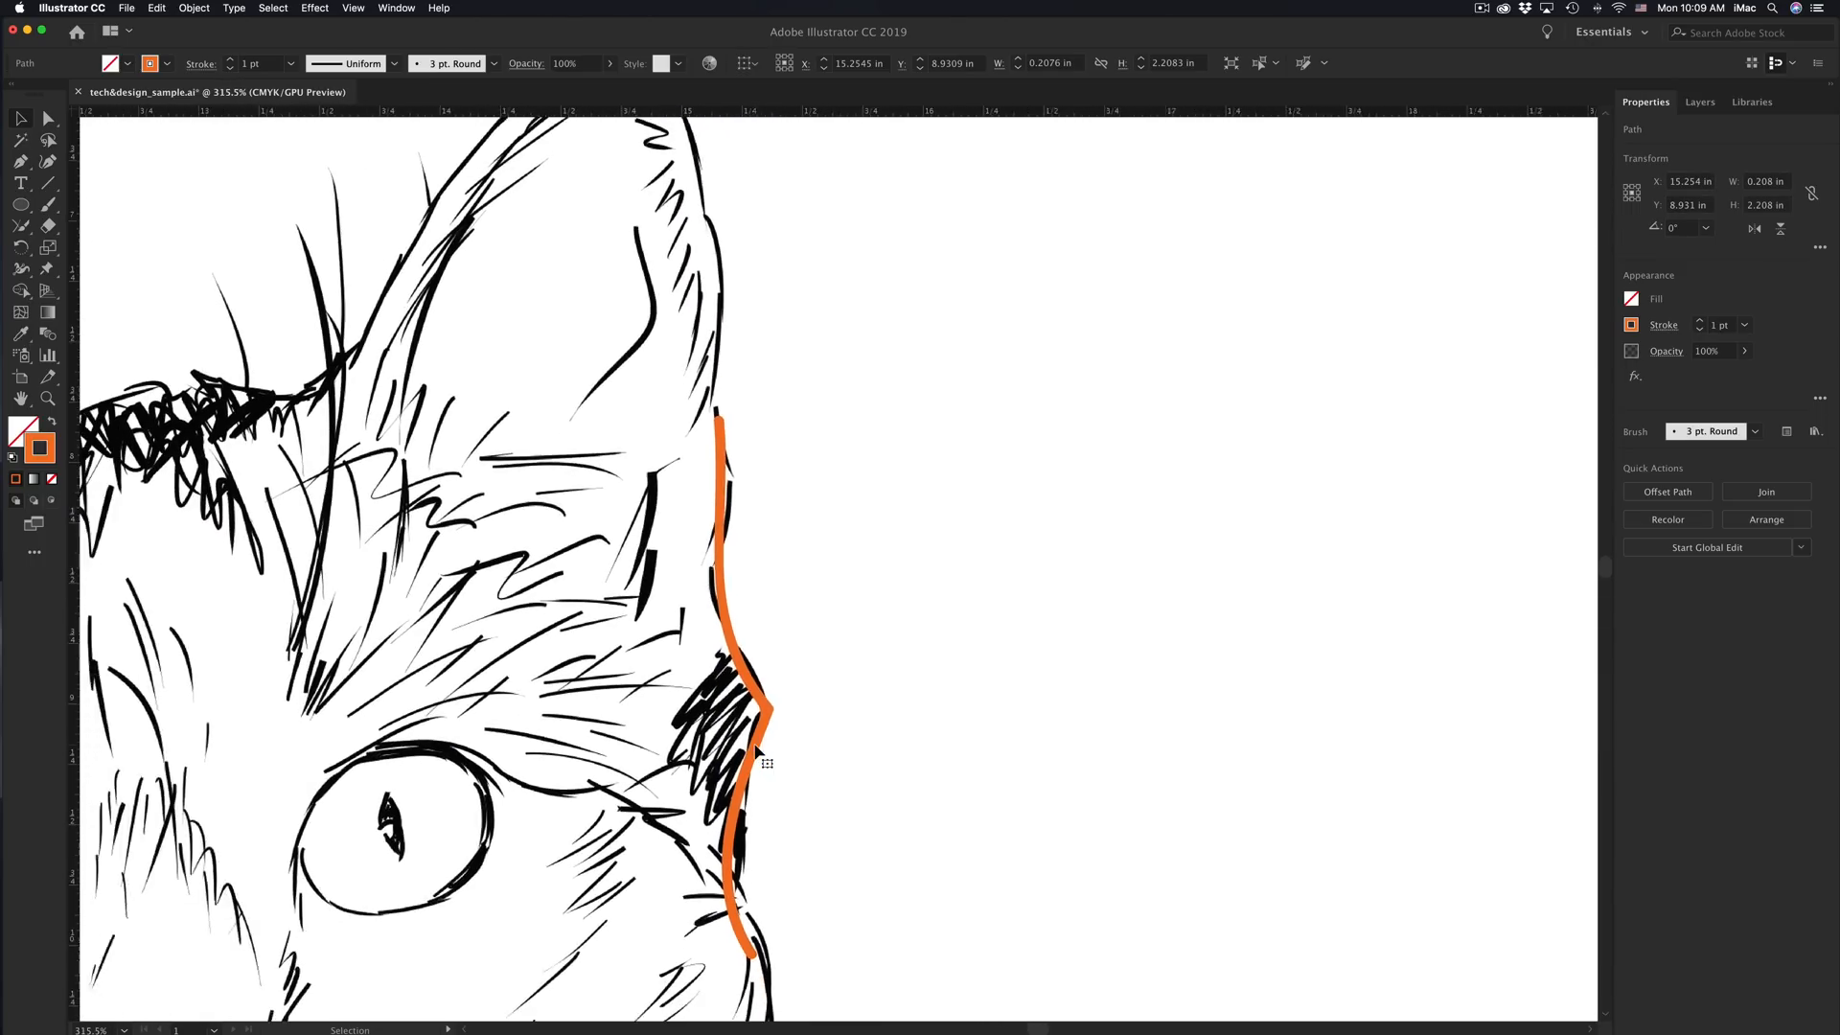
scroll(374, 365, "left", 5)
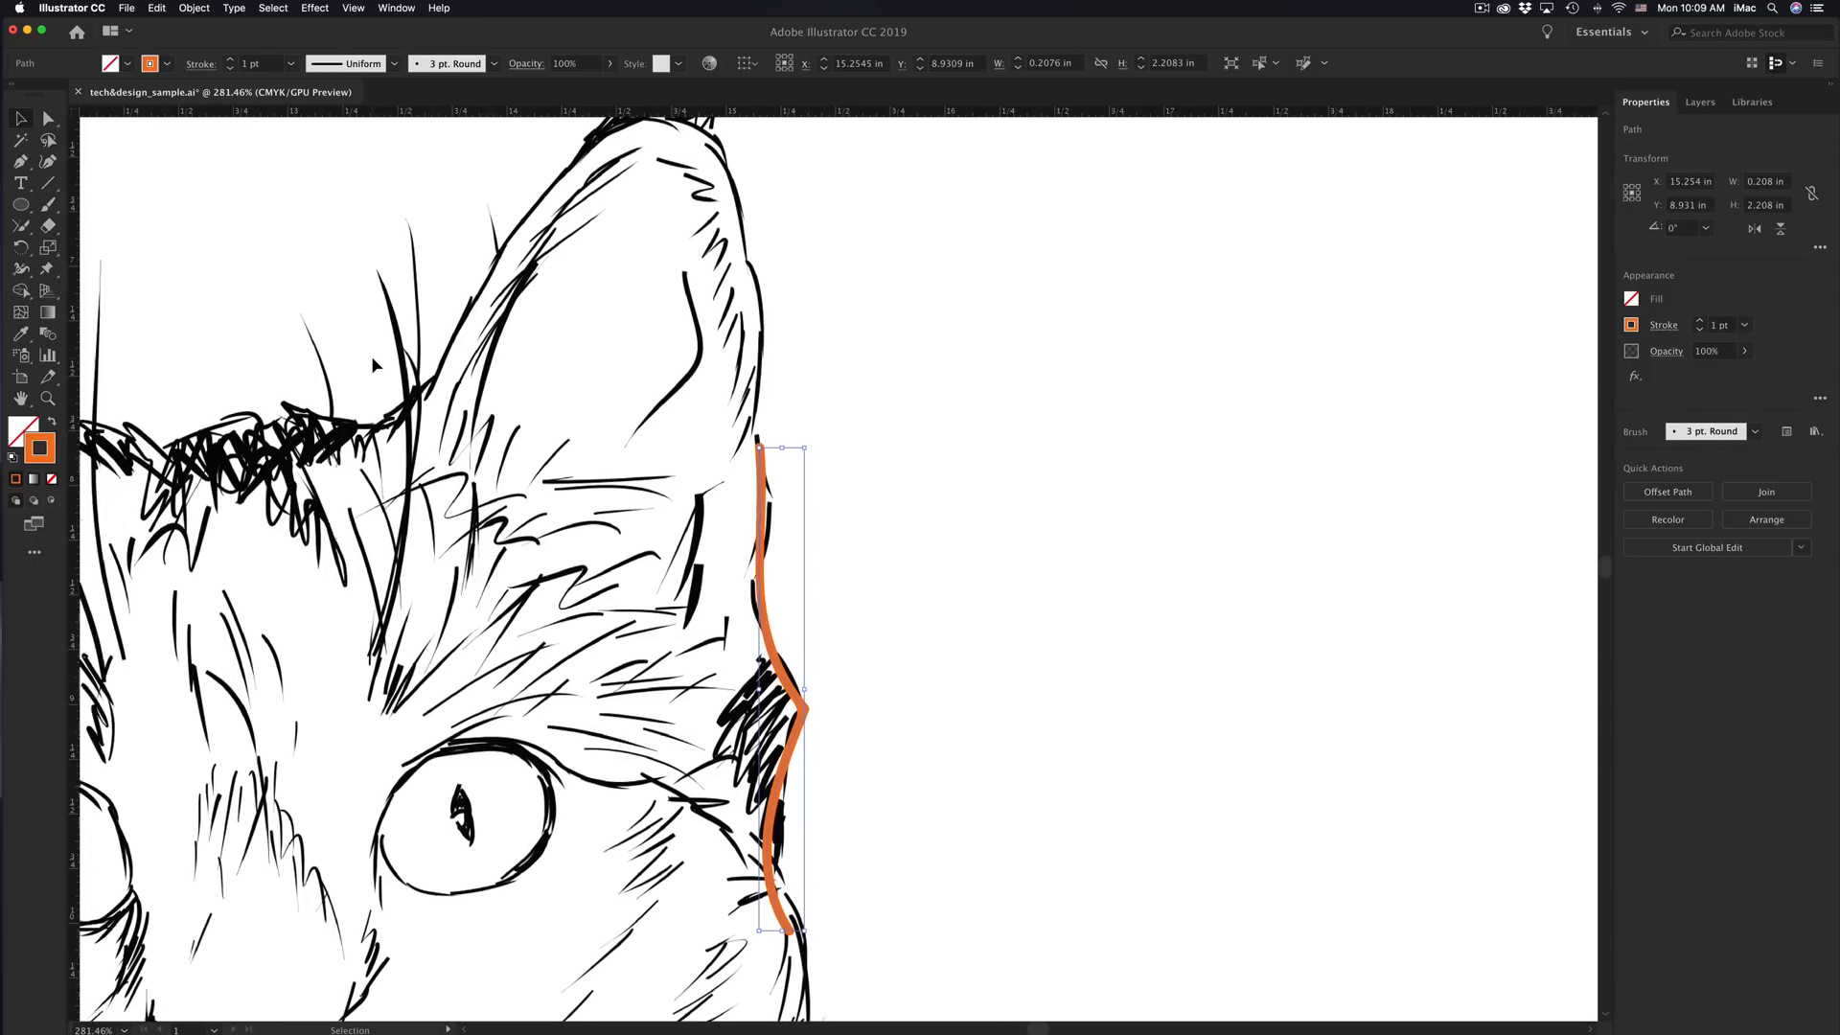
right_click(373, 361)
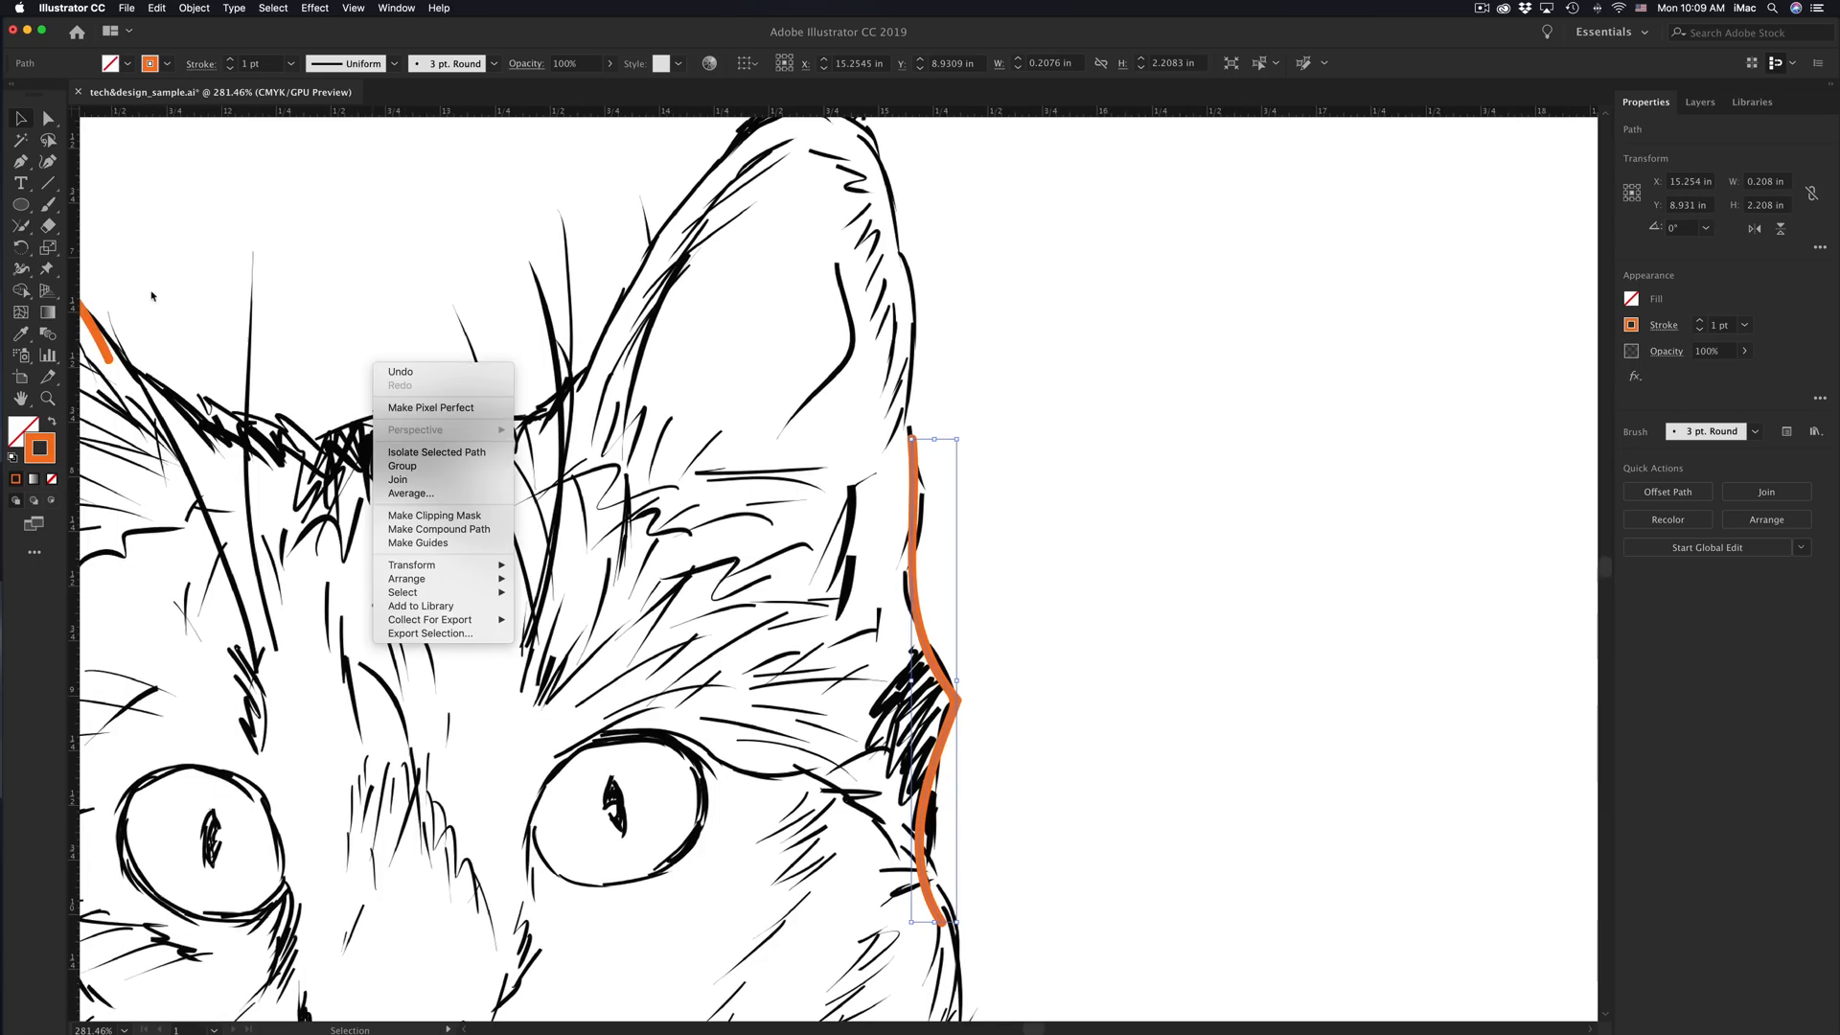
key("Escape")
Step: With the Pen tool, extend the joined path up around the right ear and down to the dark tuft on the forehead
scroll(144, 295, "left", 10)
scroll(144, 295, "up", 2)
scroll(199, 303, "right", 3)
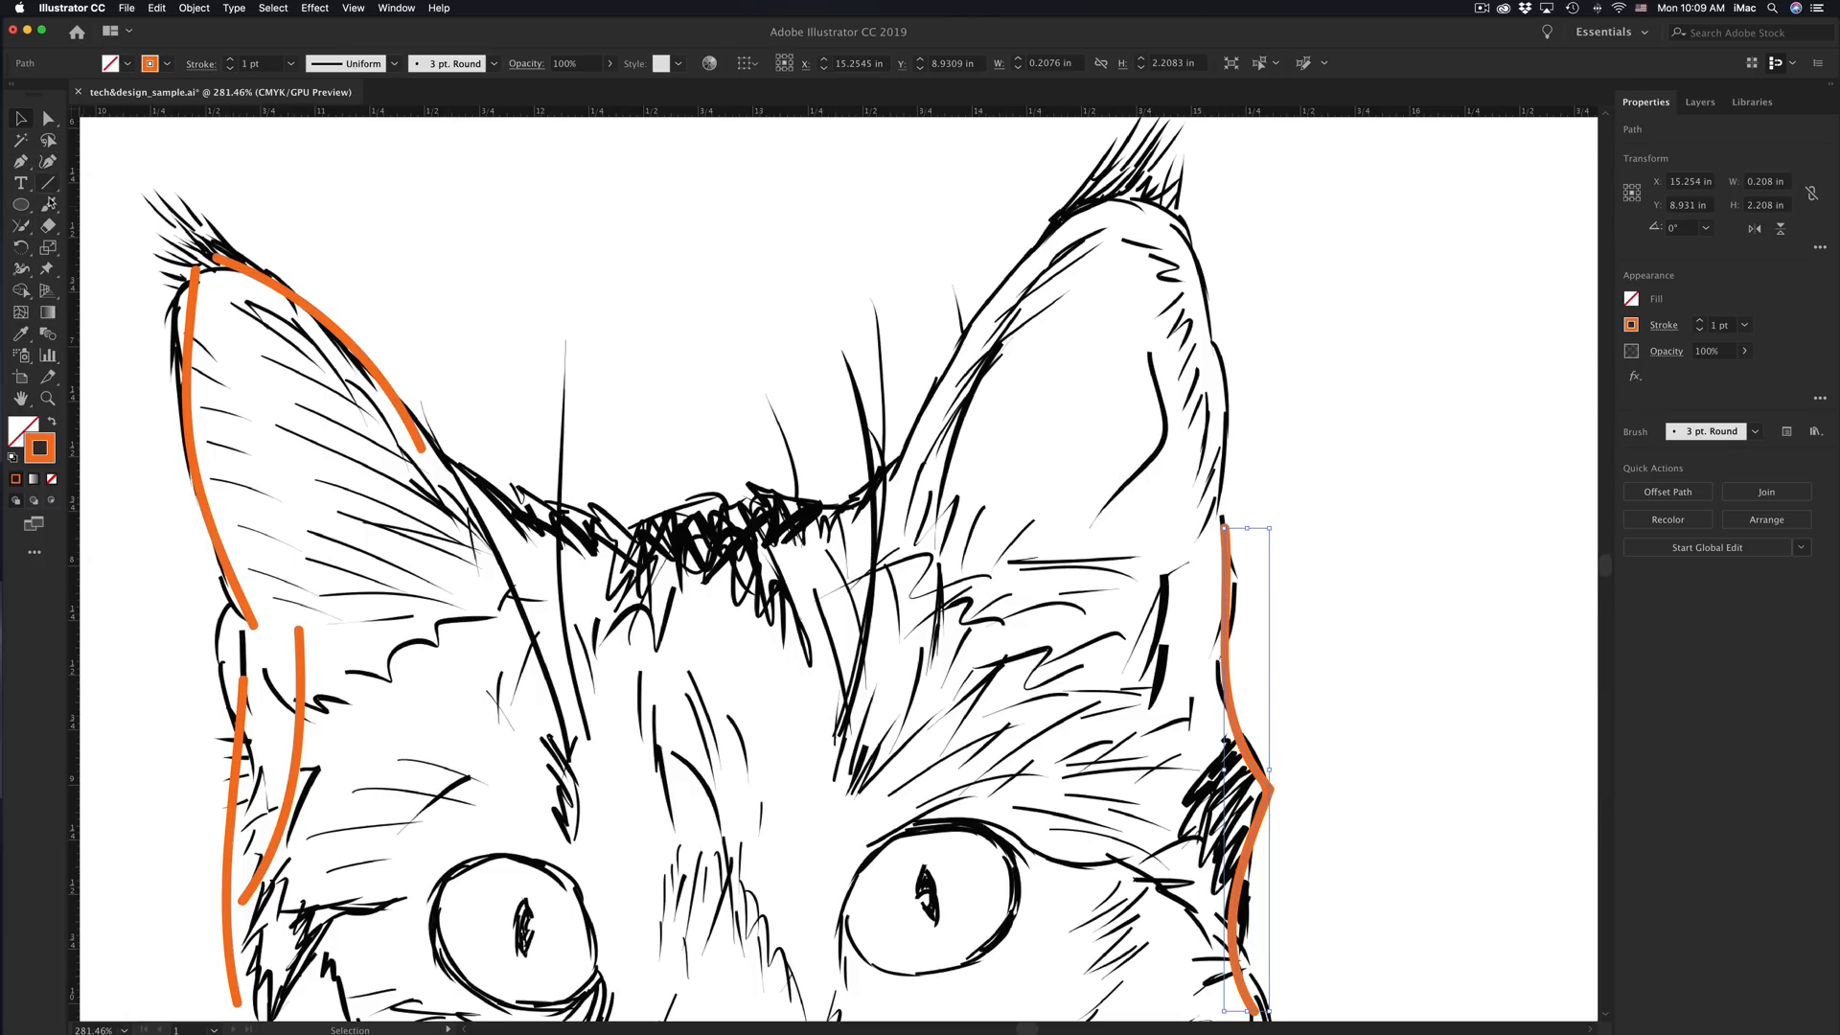
left_click(30, 163)
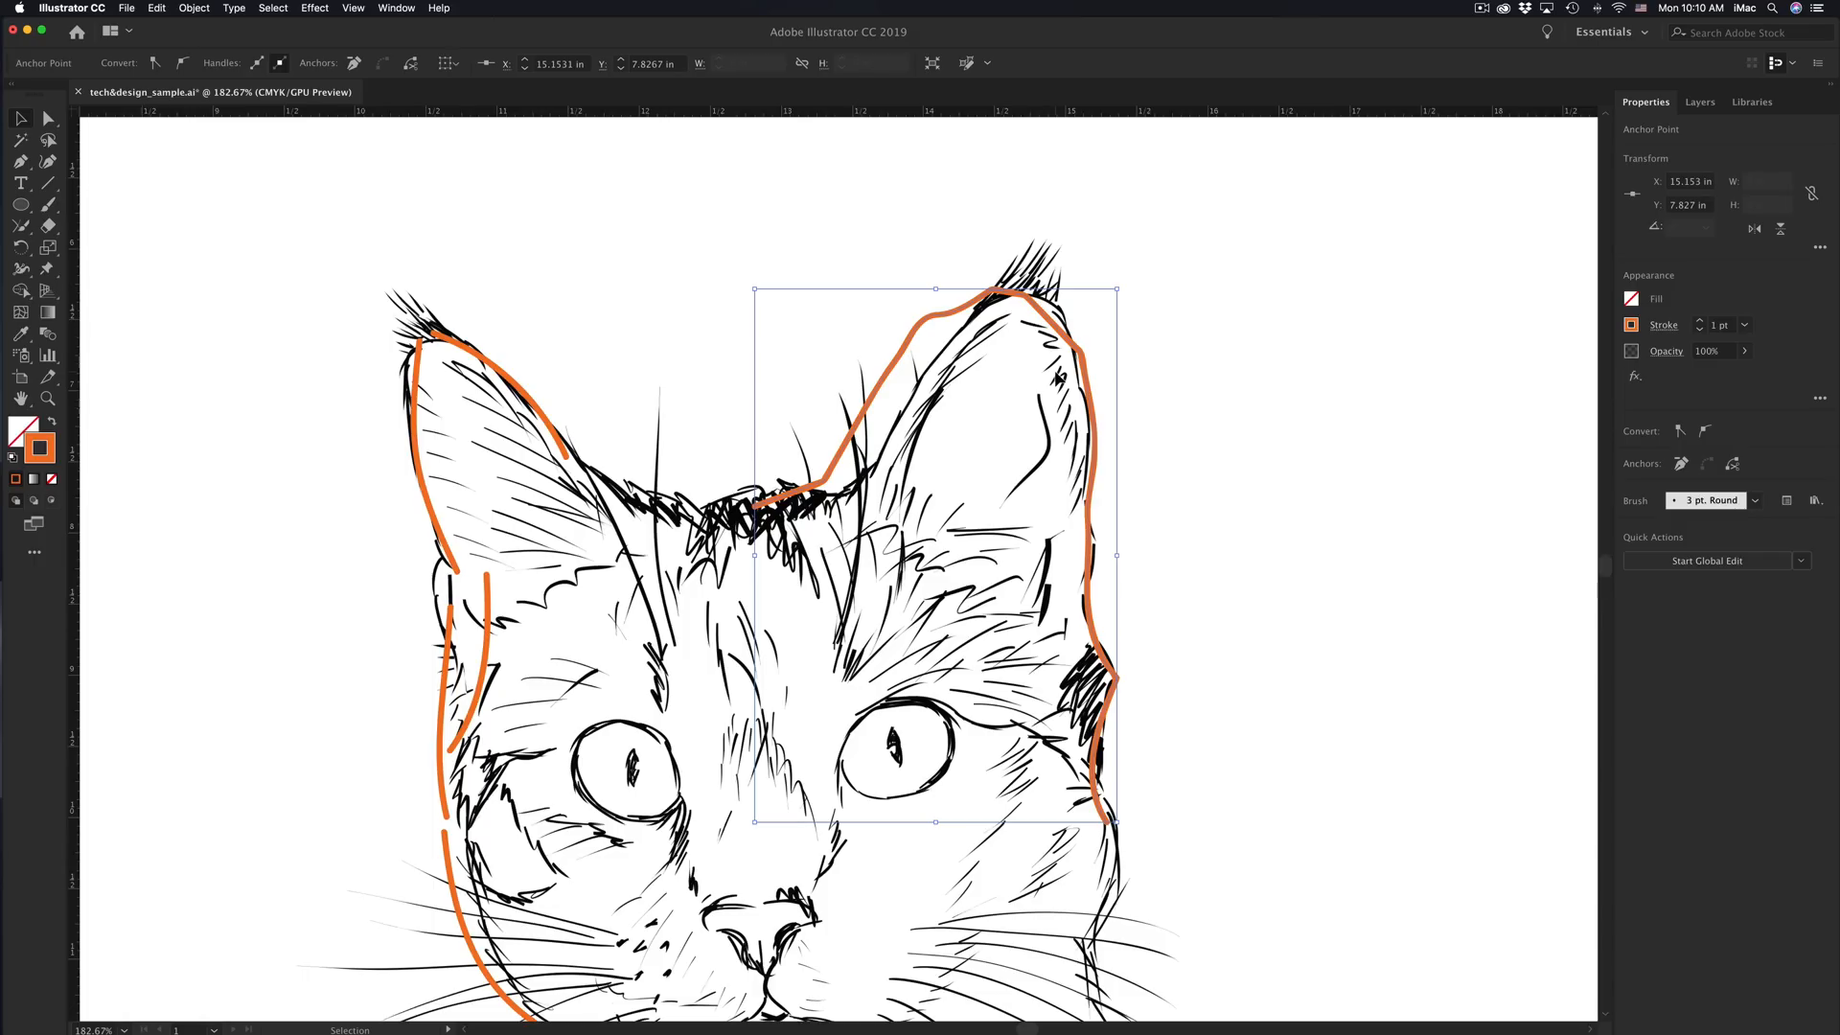
scroll(1027, 266, "up", 4)
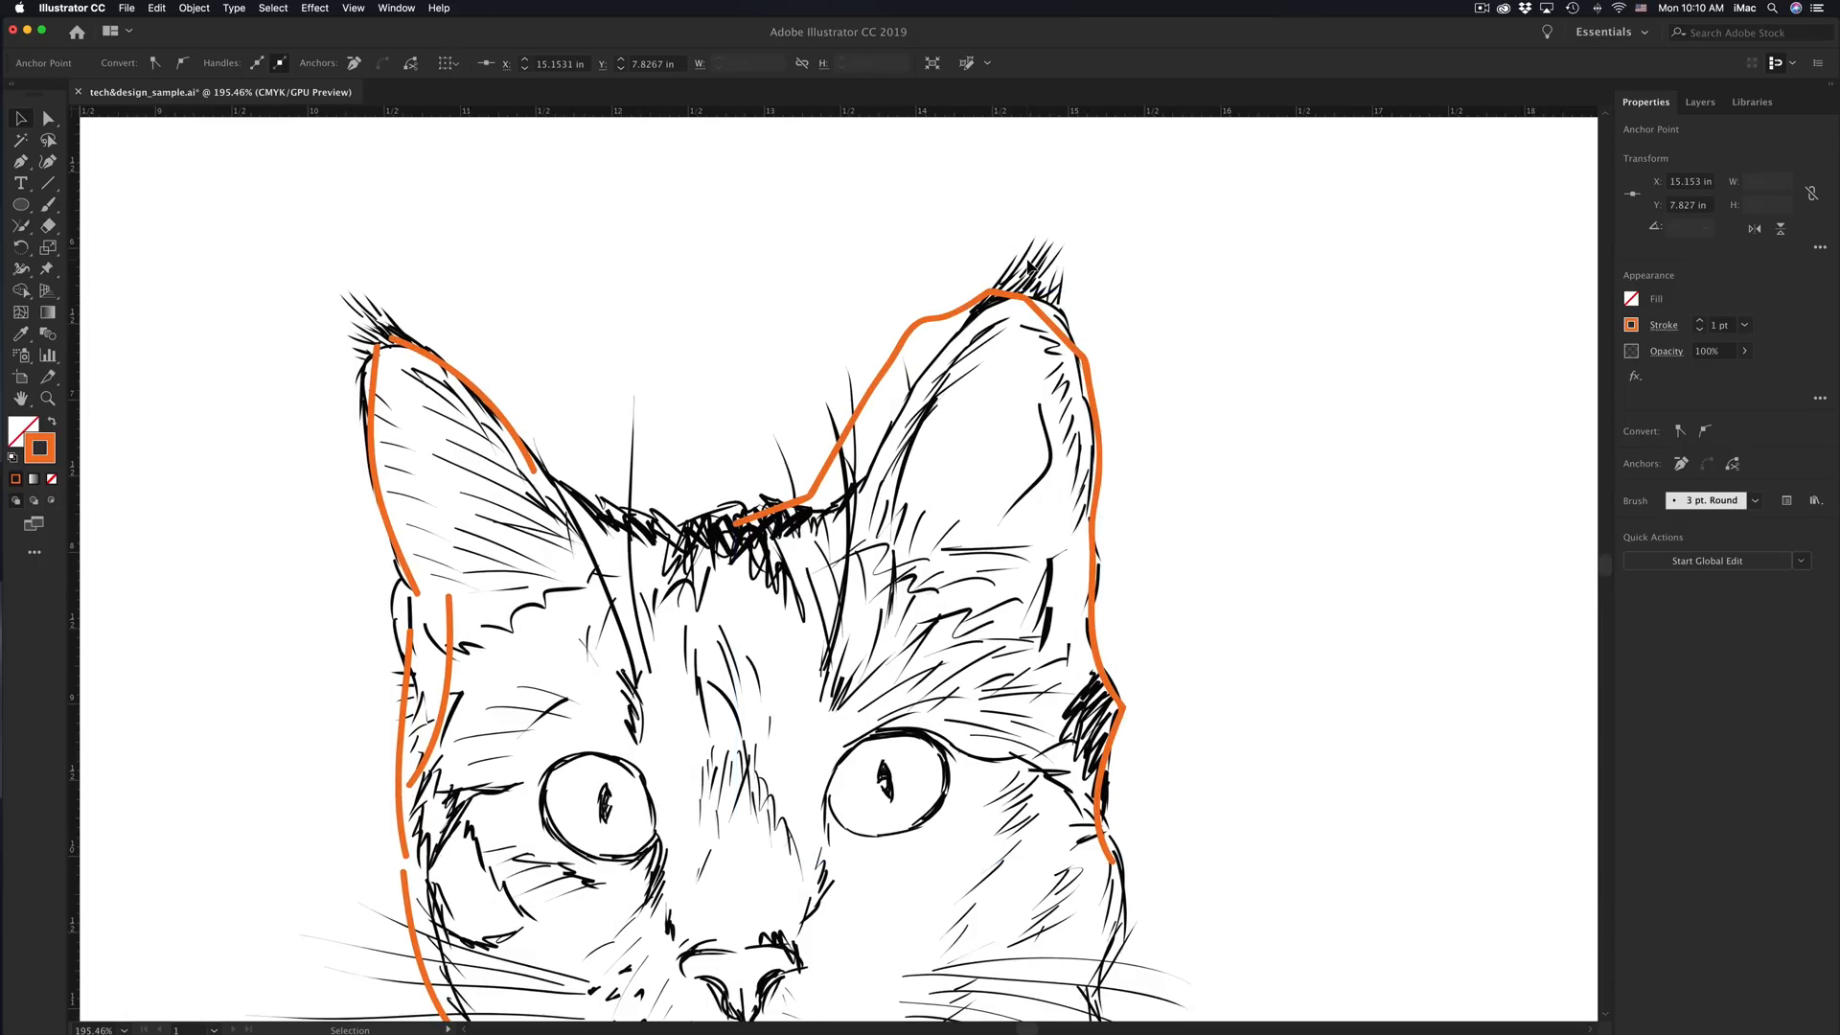
Step: With the Smooth tool, smooth the path over the right ear's tip and along the segment sloping down its outer side
scroll(1048, 357, "up", 6)
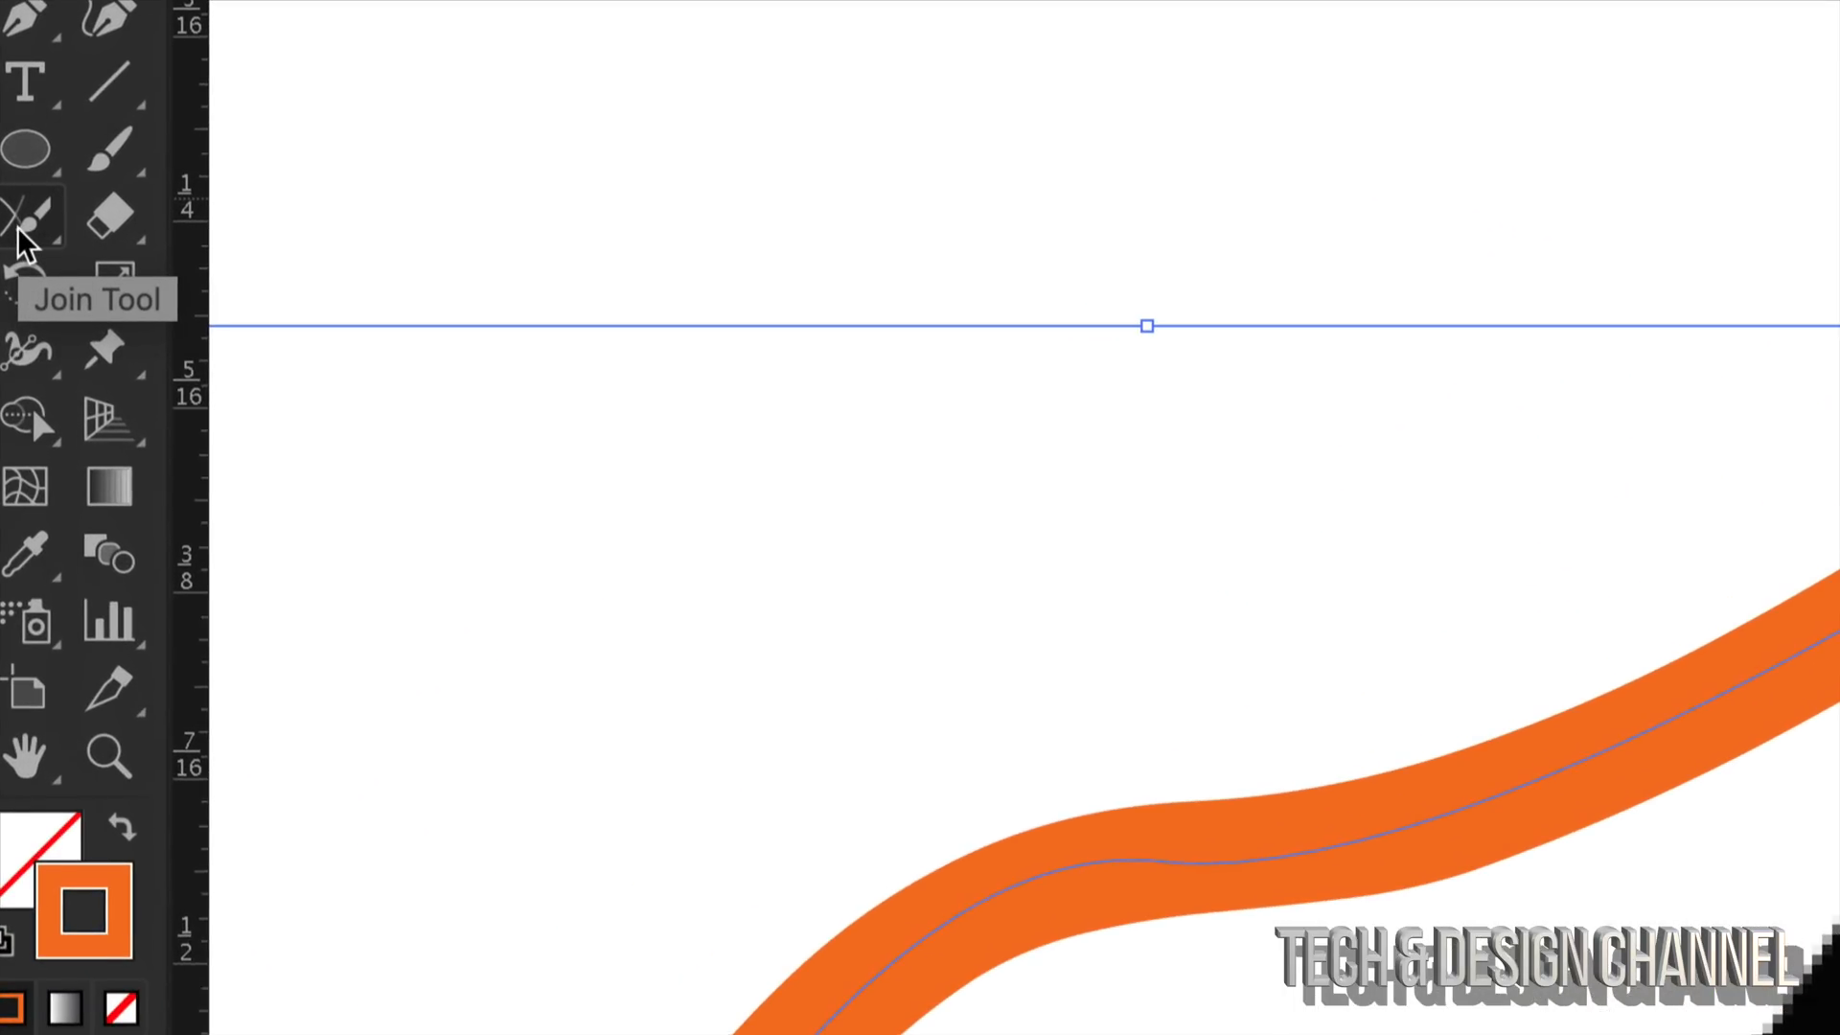
left_click_drag(59, 233, 362, 484)
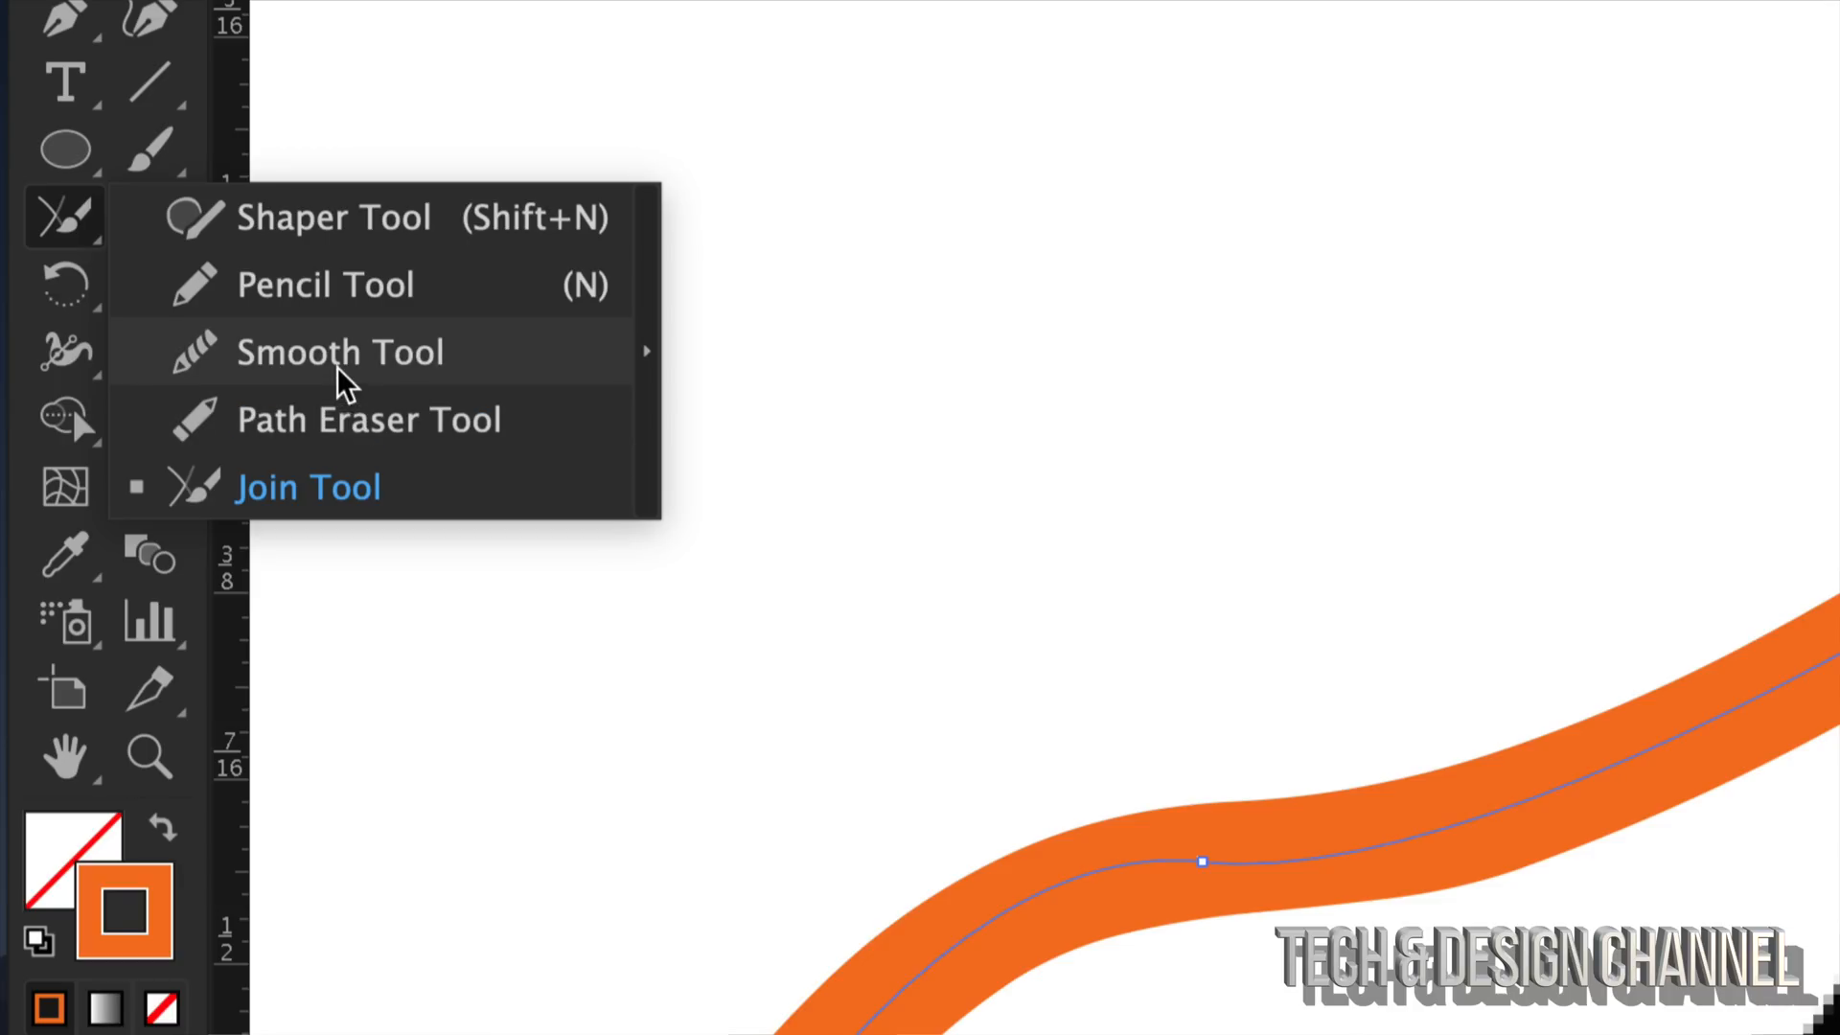
left_click(314, 358)
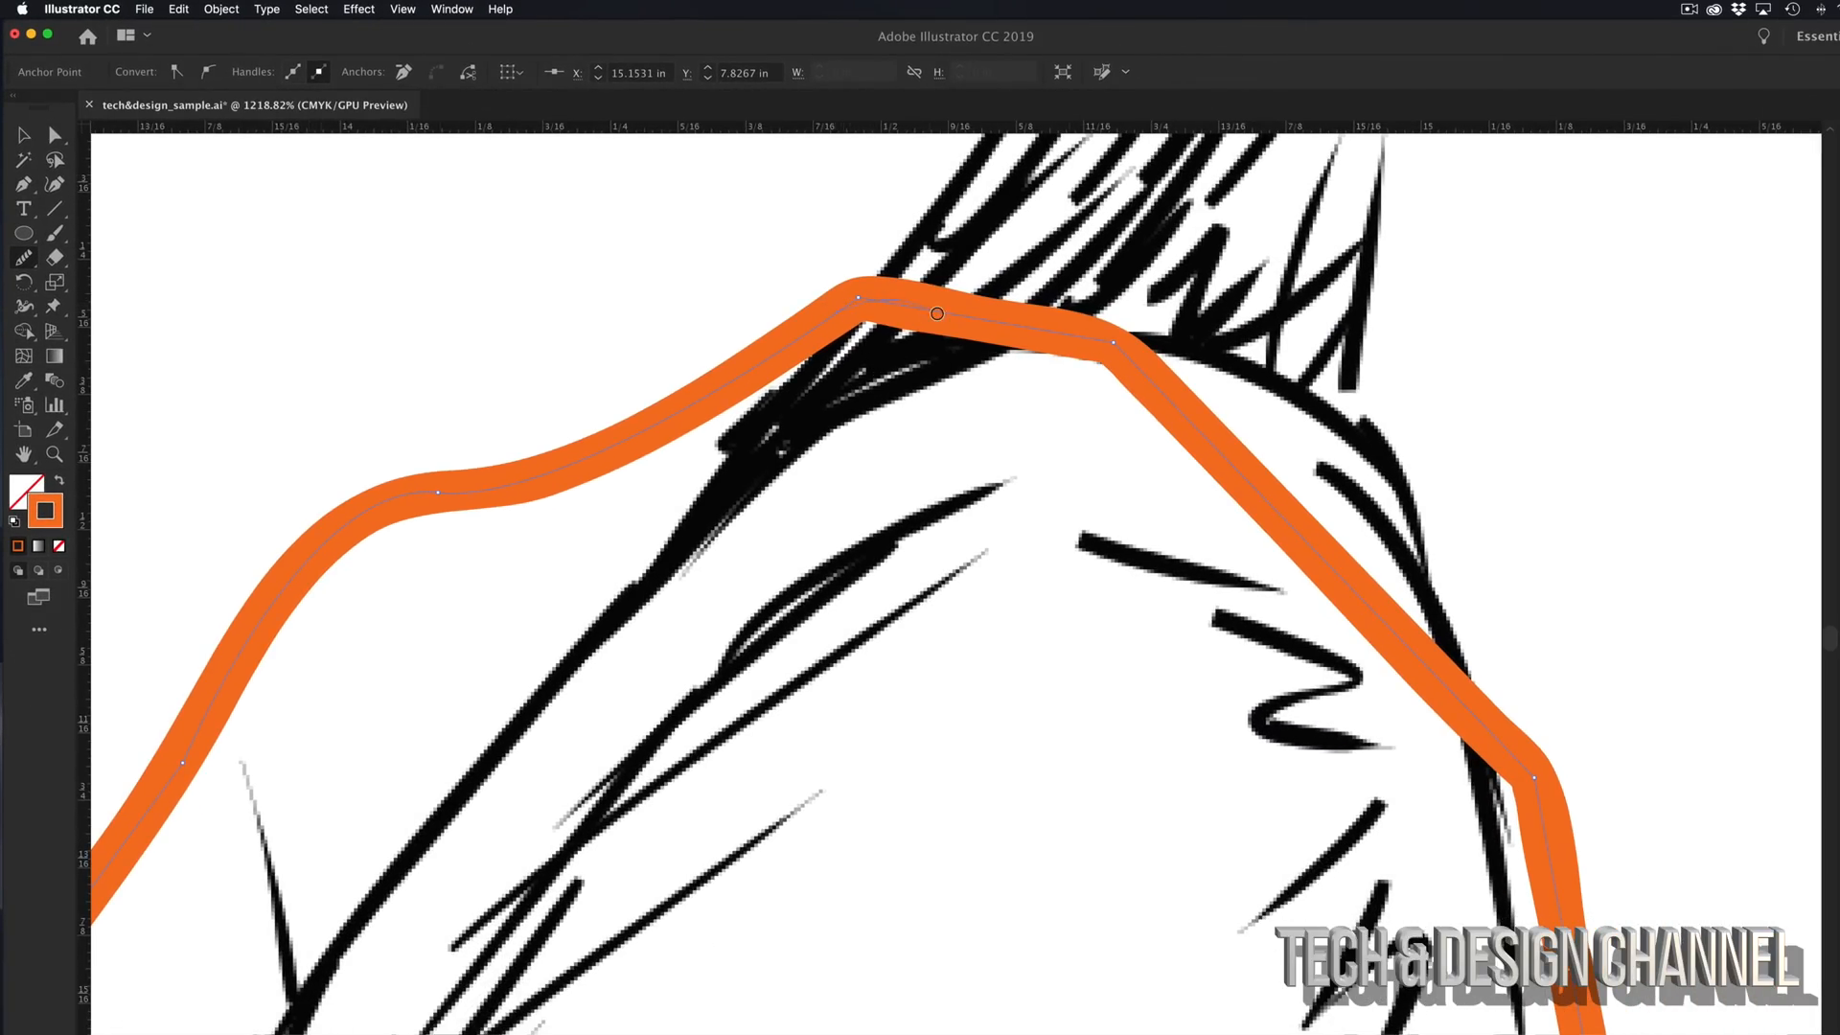
left_click_drag(871, 308, 950, 312)
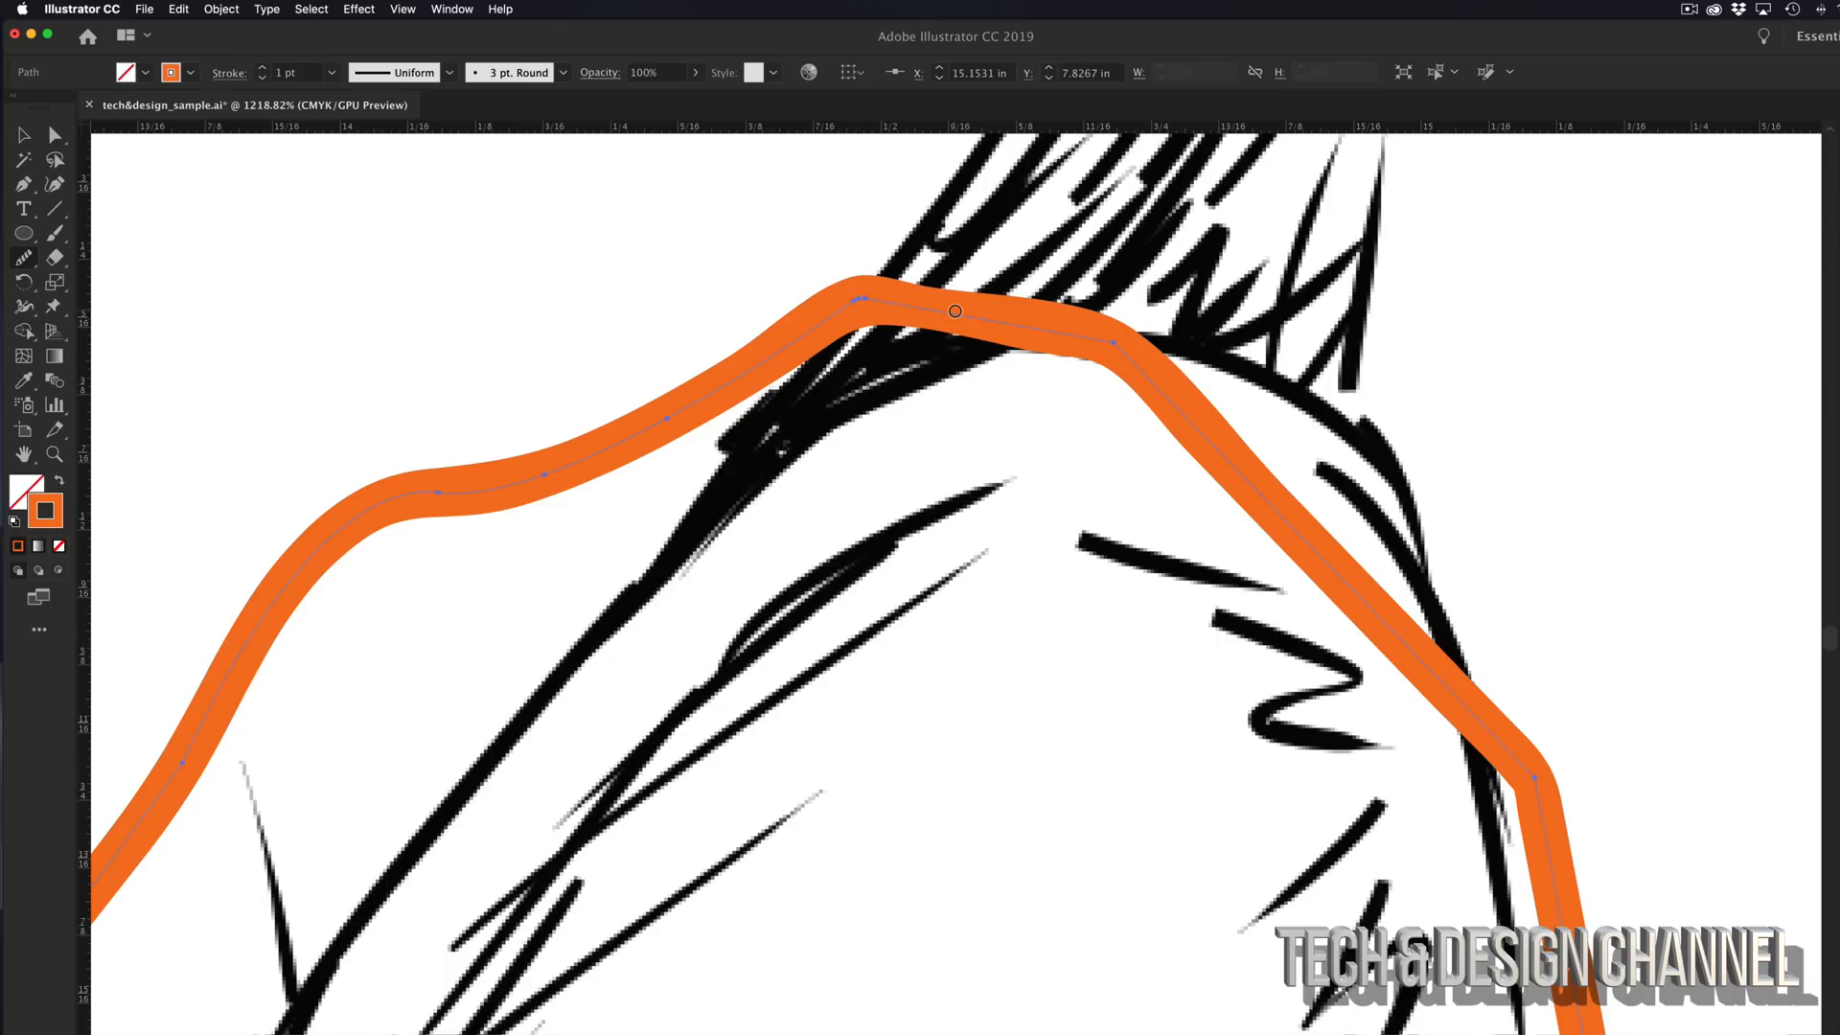
mouse_move(830, 326)
left_mouse_down()
mouse_move(762, 357)
mouse_move(835, 319)
mouse_move(1055, 338)
left_mouse_up()
mouse_move(1146, 380)
left_mouse_down()
mouse_move(1214, 436)
mouse_move(1313, 575)
left_mouse_up()
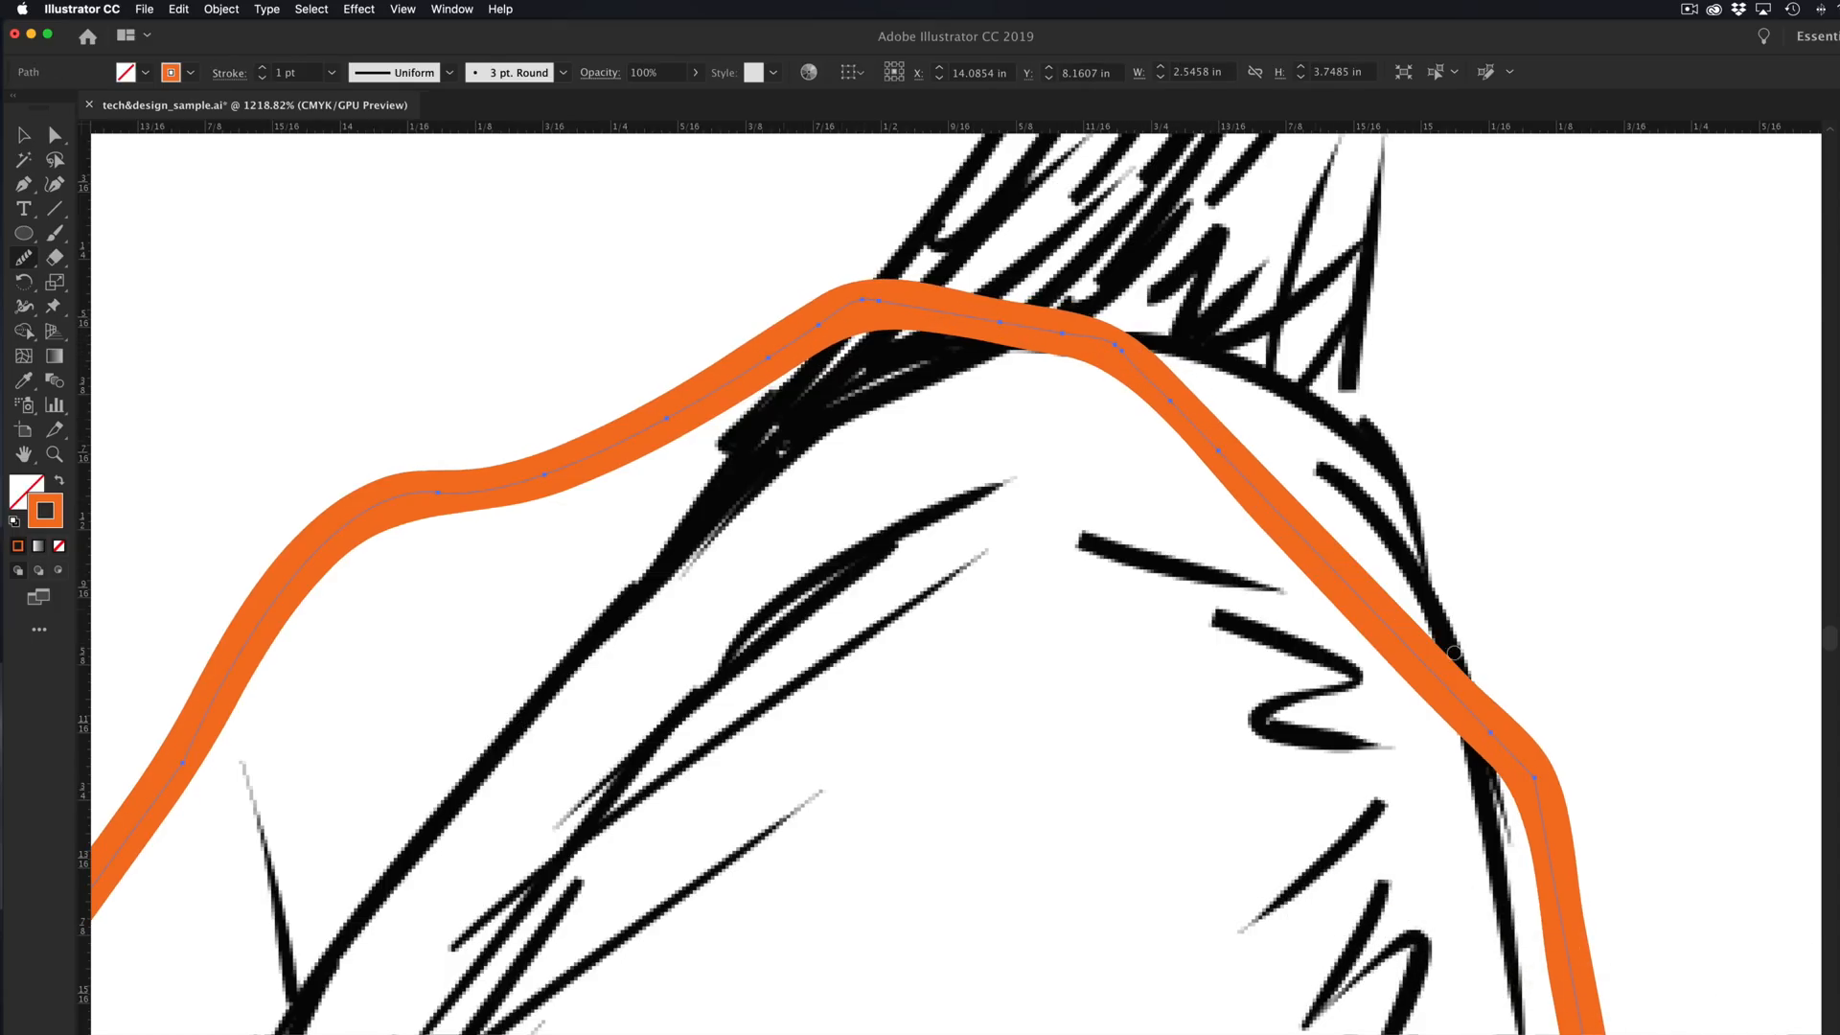
Step: Smooth the path's bend on the outer edge of the right ear
scroll(1582, 772, "down", 8)
scroll(1581, 772, "right", 4)
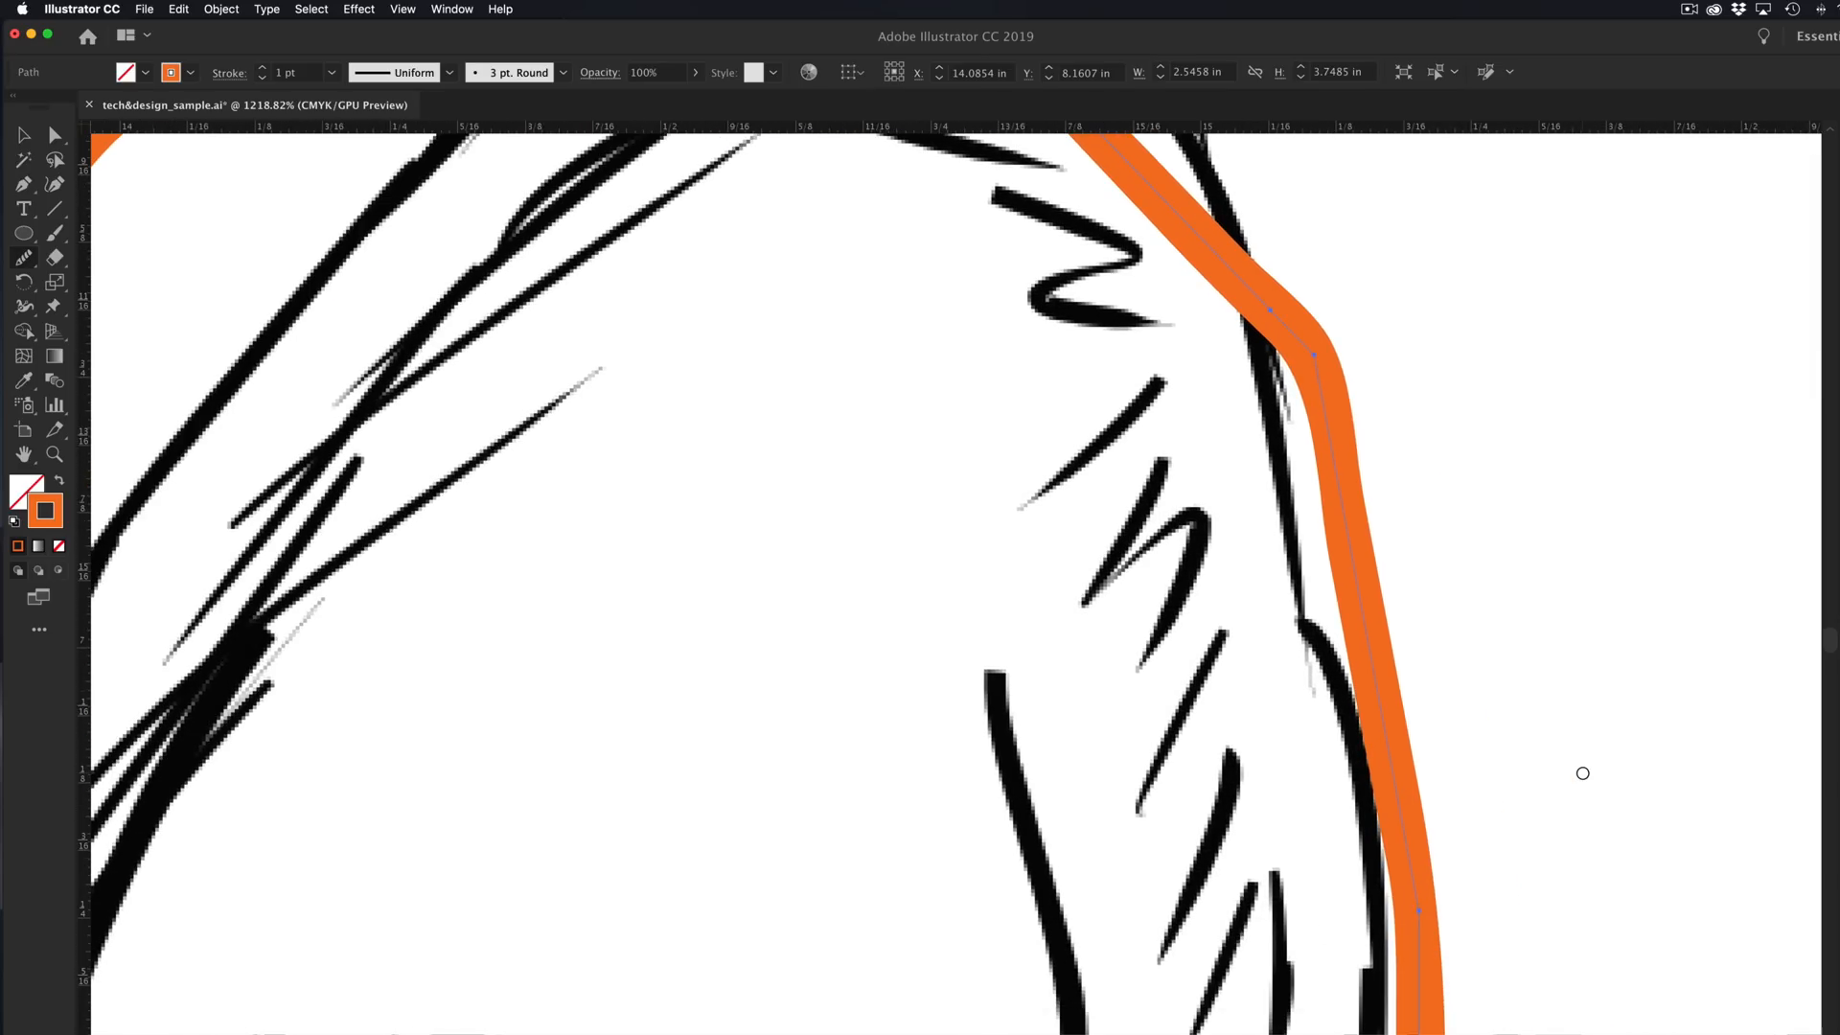
left_click_drag(1311, 362, 1331, 446)
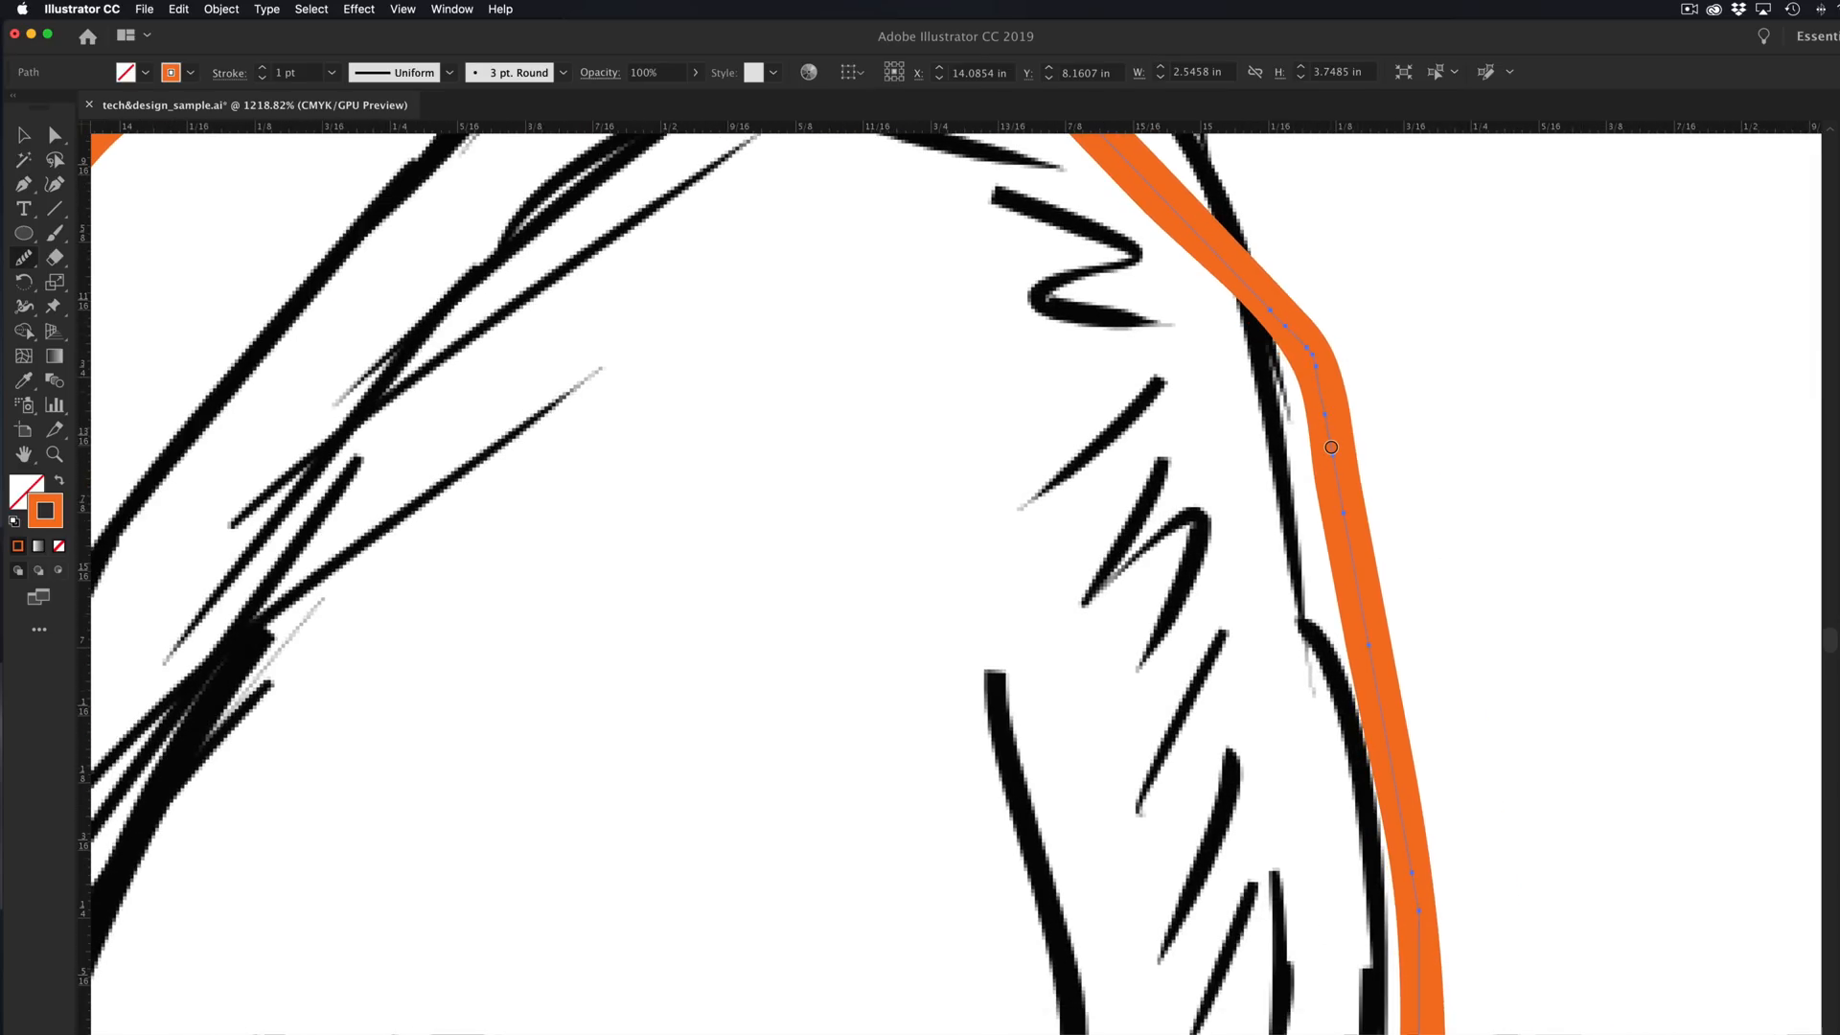
Step: Smooth the bump in the path on the right ear's inner side, just below the ear tip
scroll(1315, 394, "up", 4)
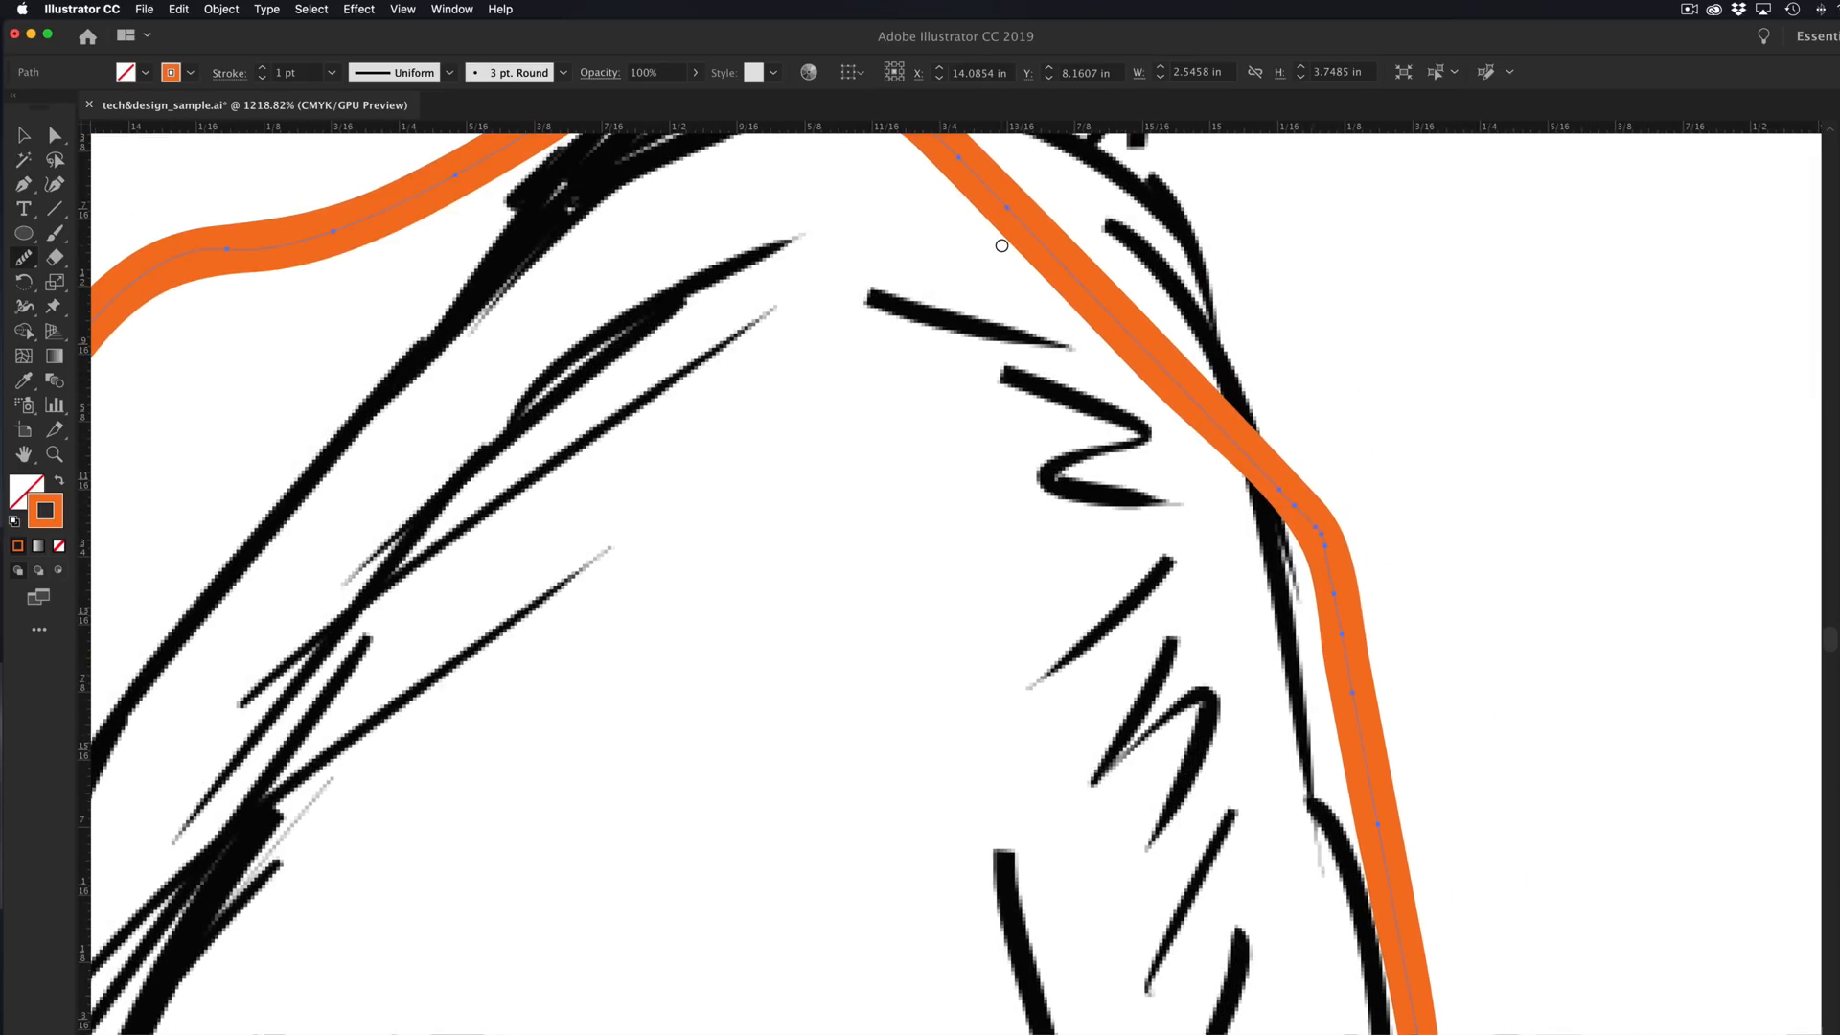
scroll(1001, 246, "up", 5)
scroll(1002, 245, "left", 3)
scroll(541, 409, "down", 3)
scroll(540, 409, "left", 8)
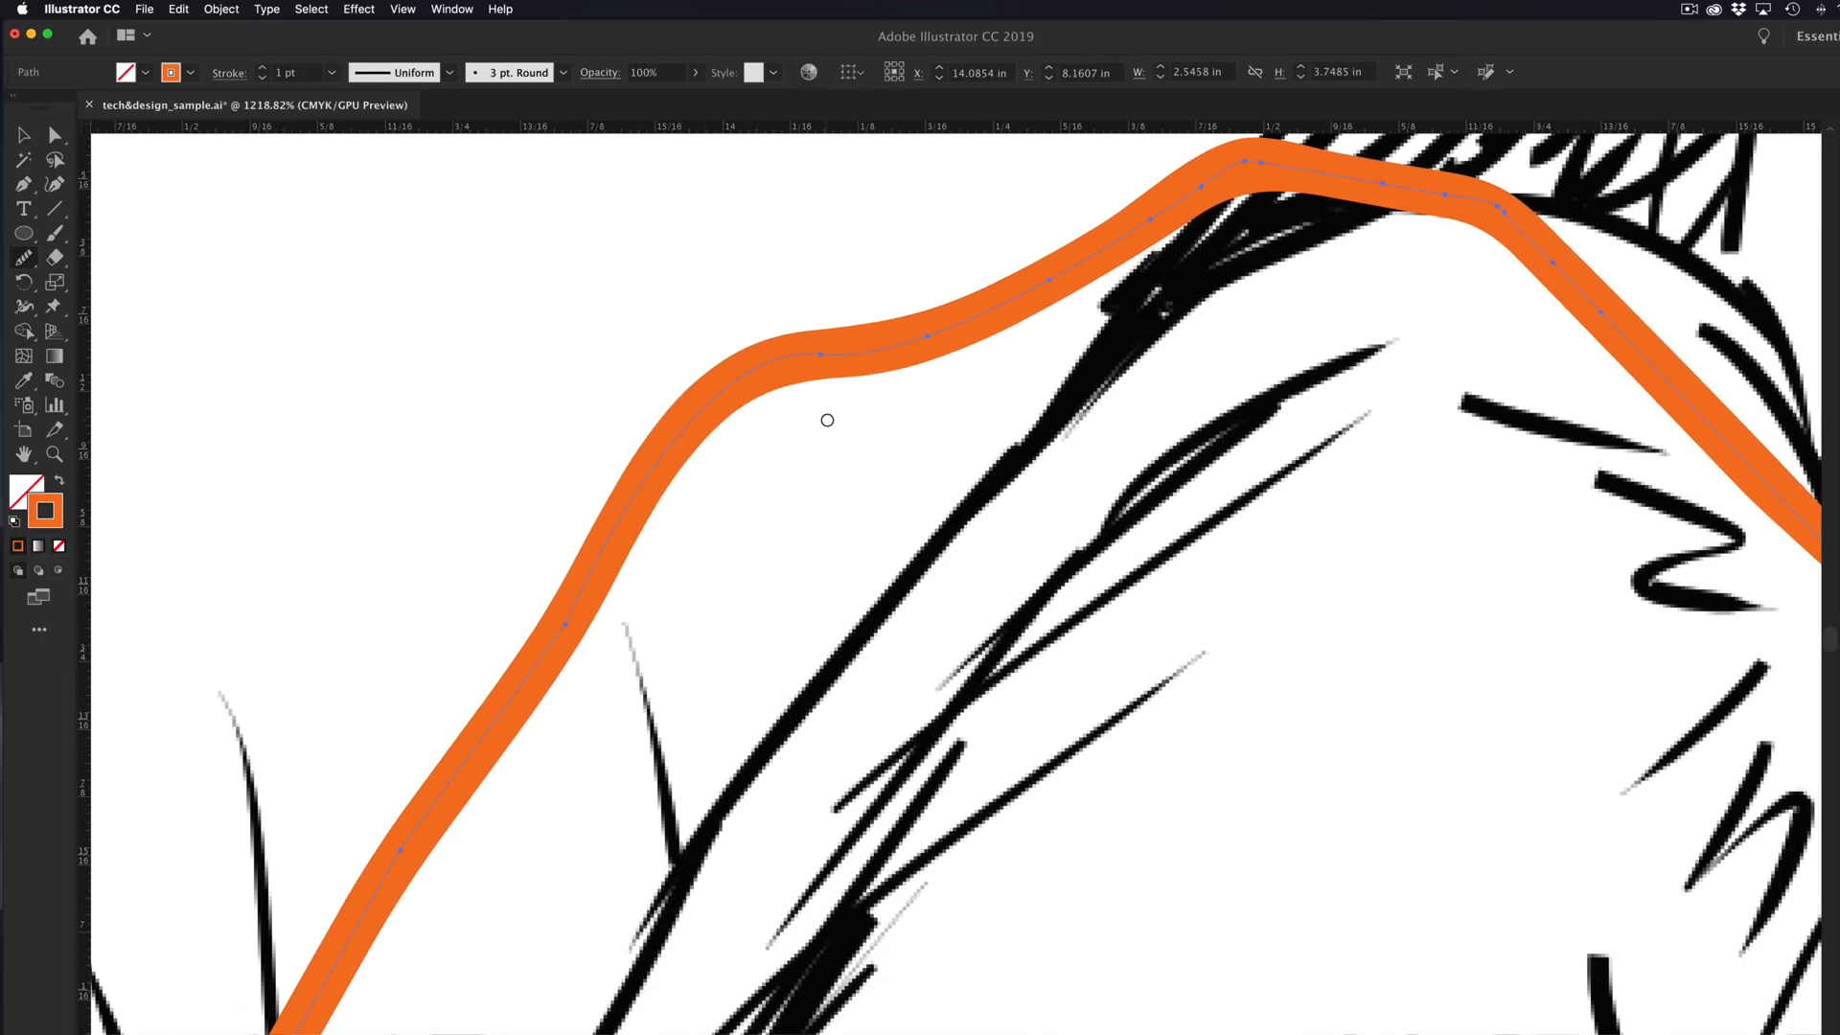
mouse_move(969, 325)
left_mouse_down()
mouse_move(660, 351)
mouse_move(627, 381)
left_mouse_up()
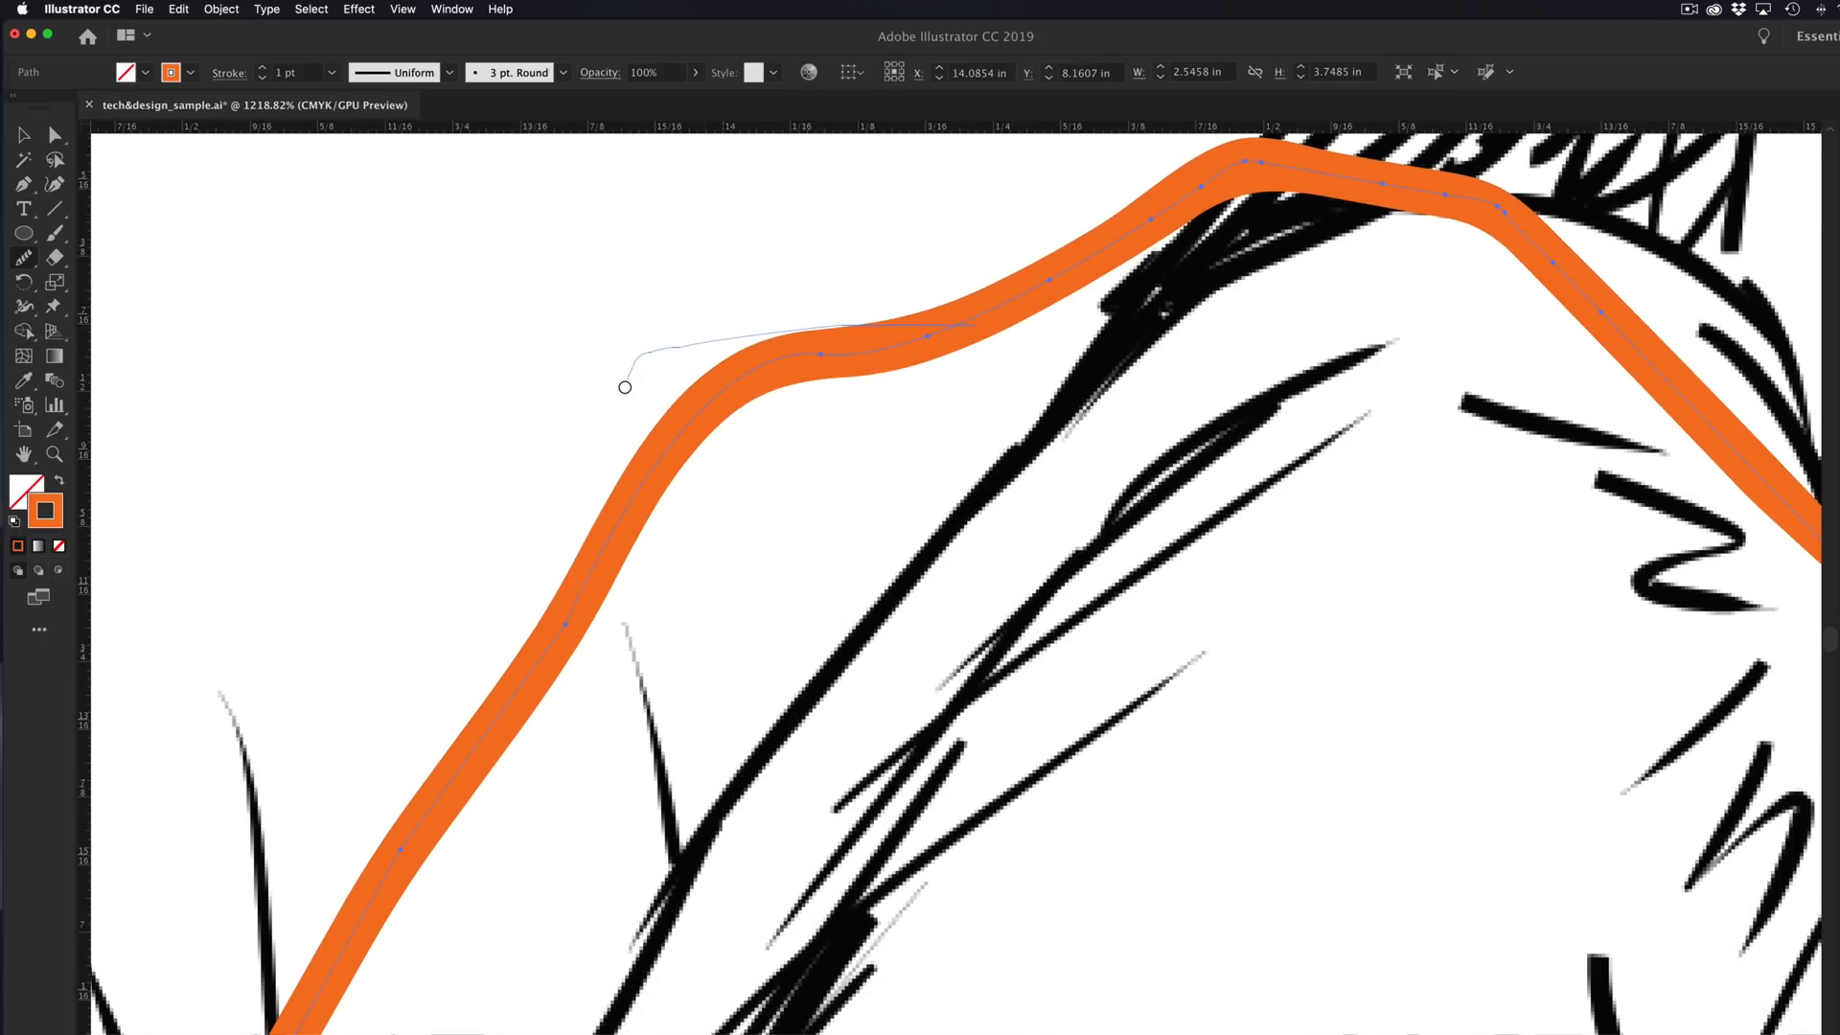
left_click_drag(610, 483, 592, 547)
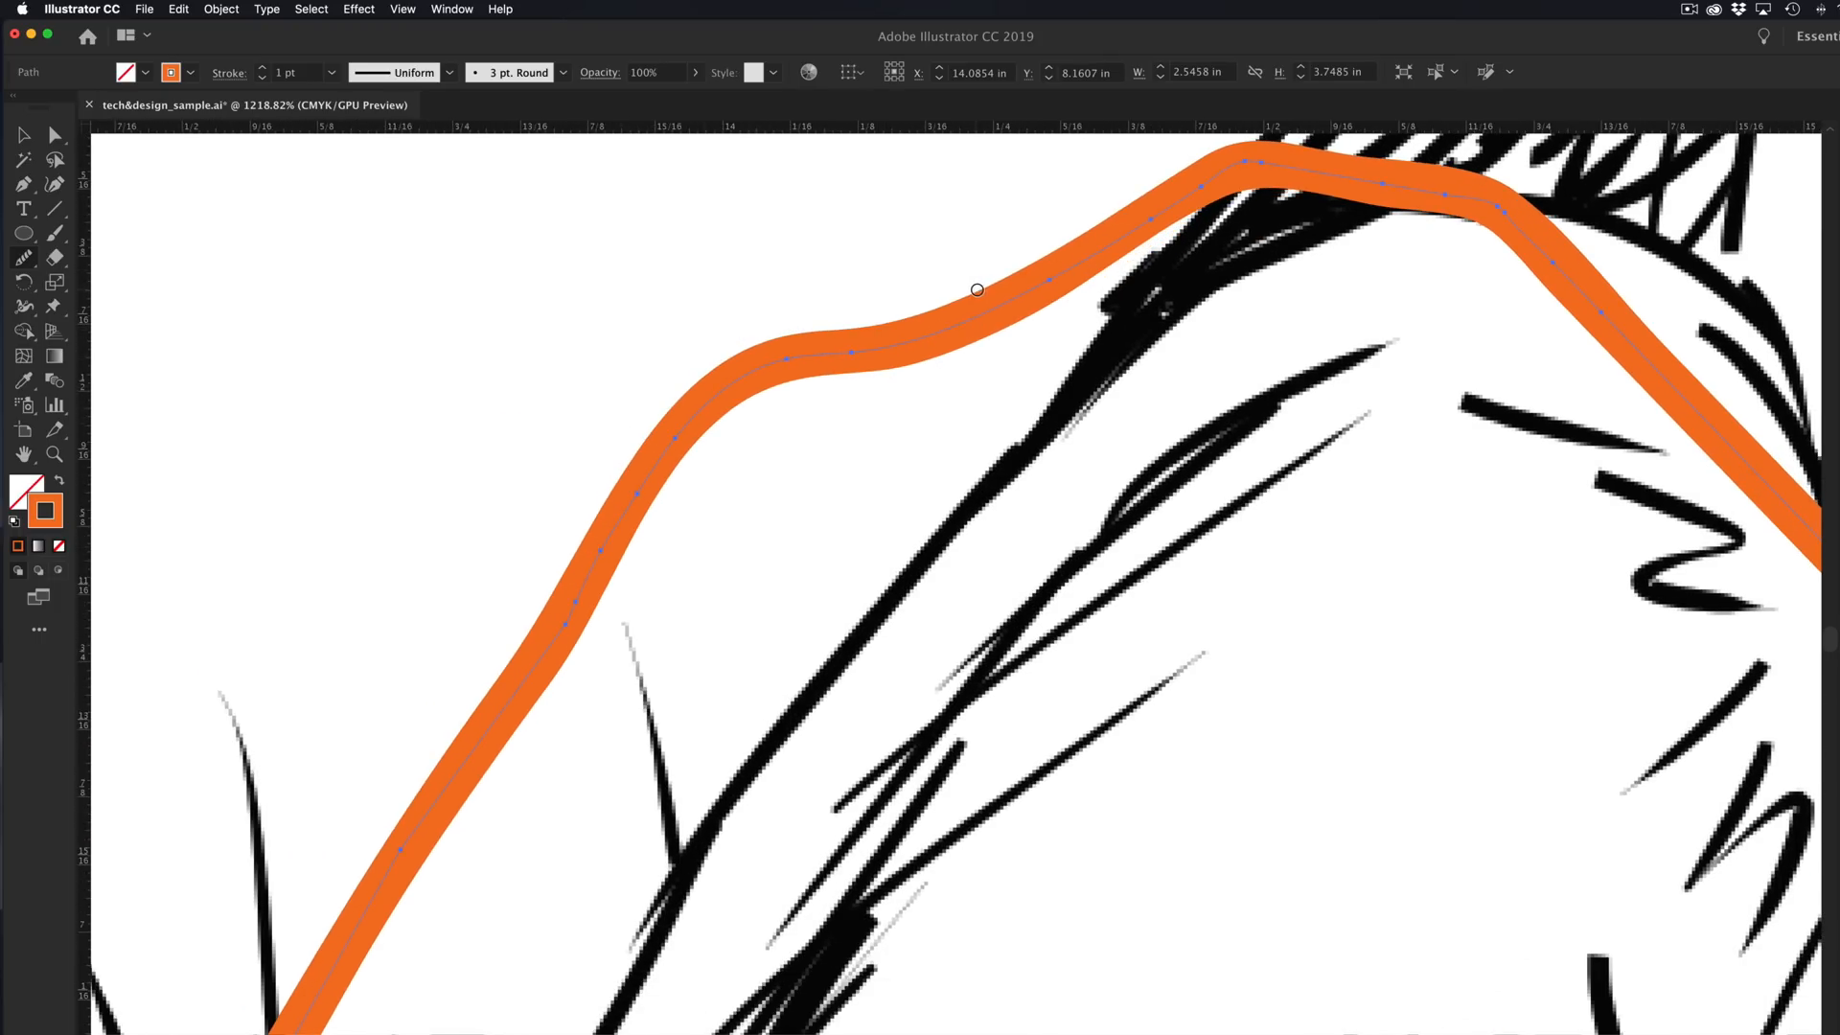
mouse_move(1034, 295)
left_mouse_down()
mouse_move(729, 442)
mouse_move(645, 537)
left_mouse_up()
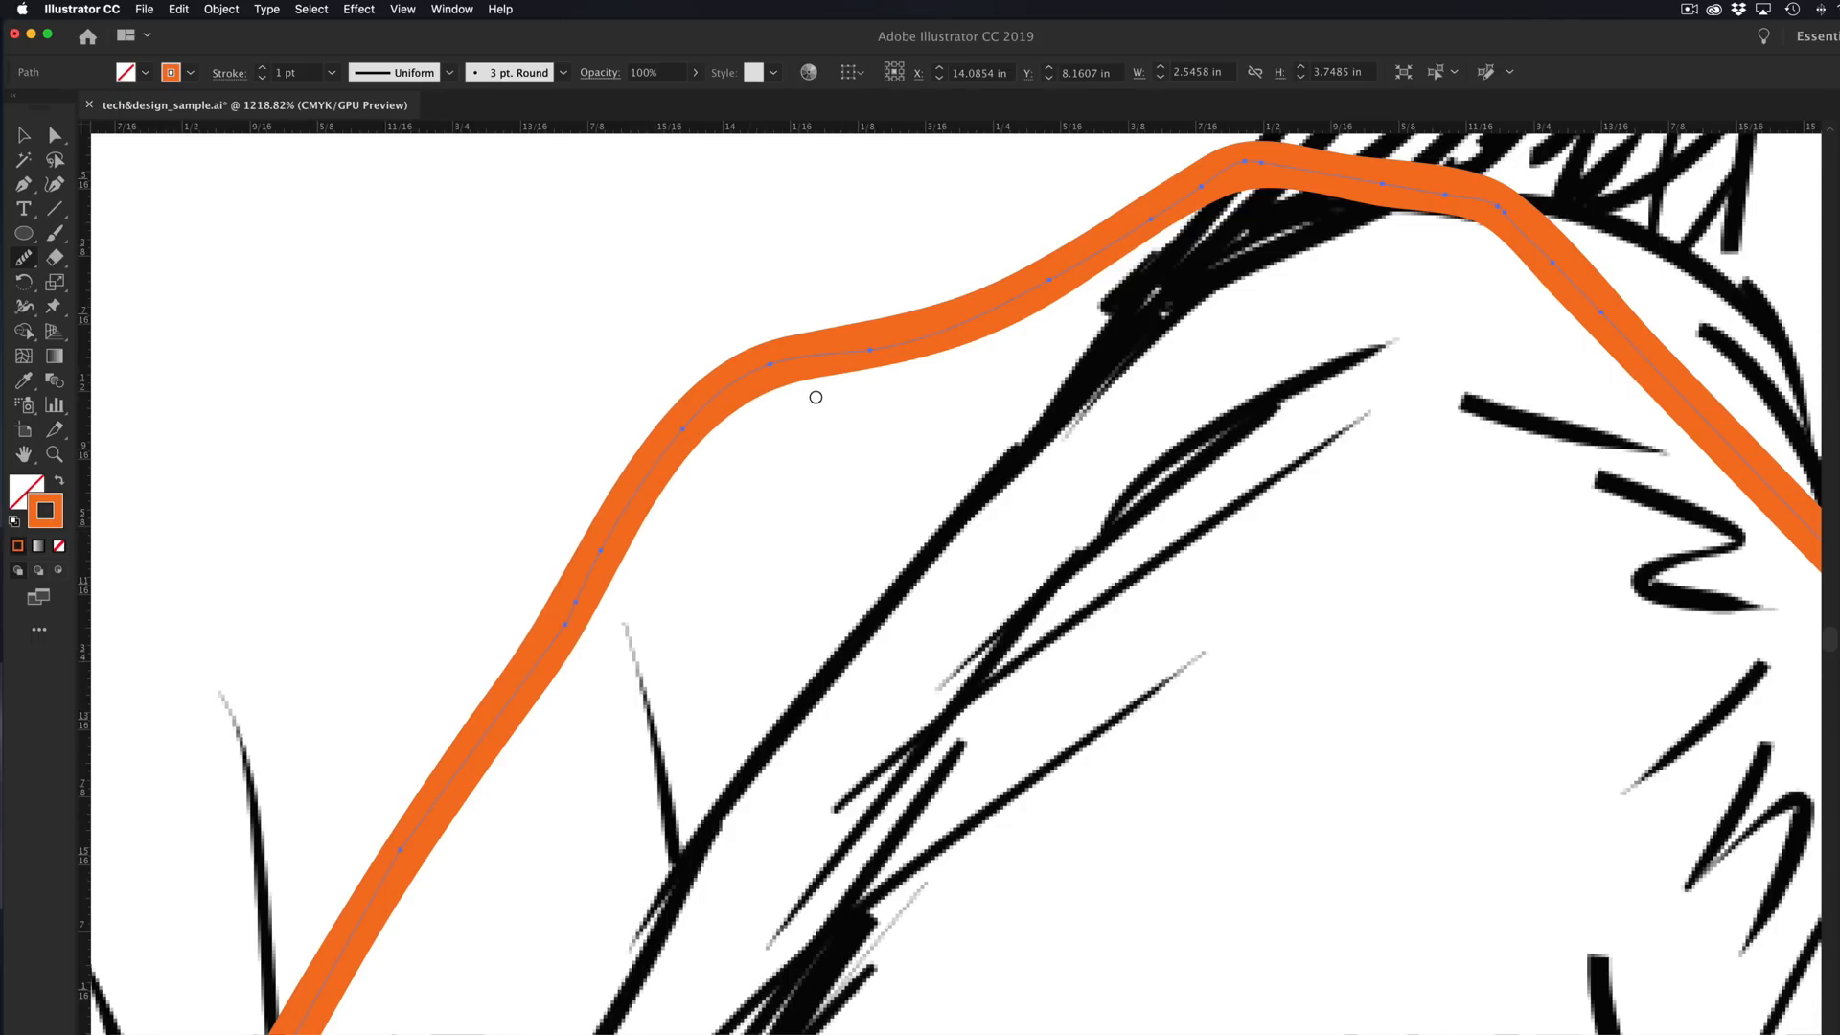
Step: Smooth the path's long run down the right ear's inner side toward the forehead whiskers
mouse_move(696, 399)
left_mouse_down()
mouse_move(557, 541)
mouse_move(361, 886)
left_mouse_up()
scroll(628, 696, "down", 5)
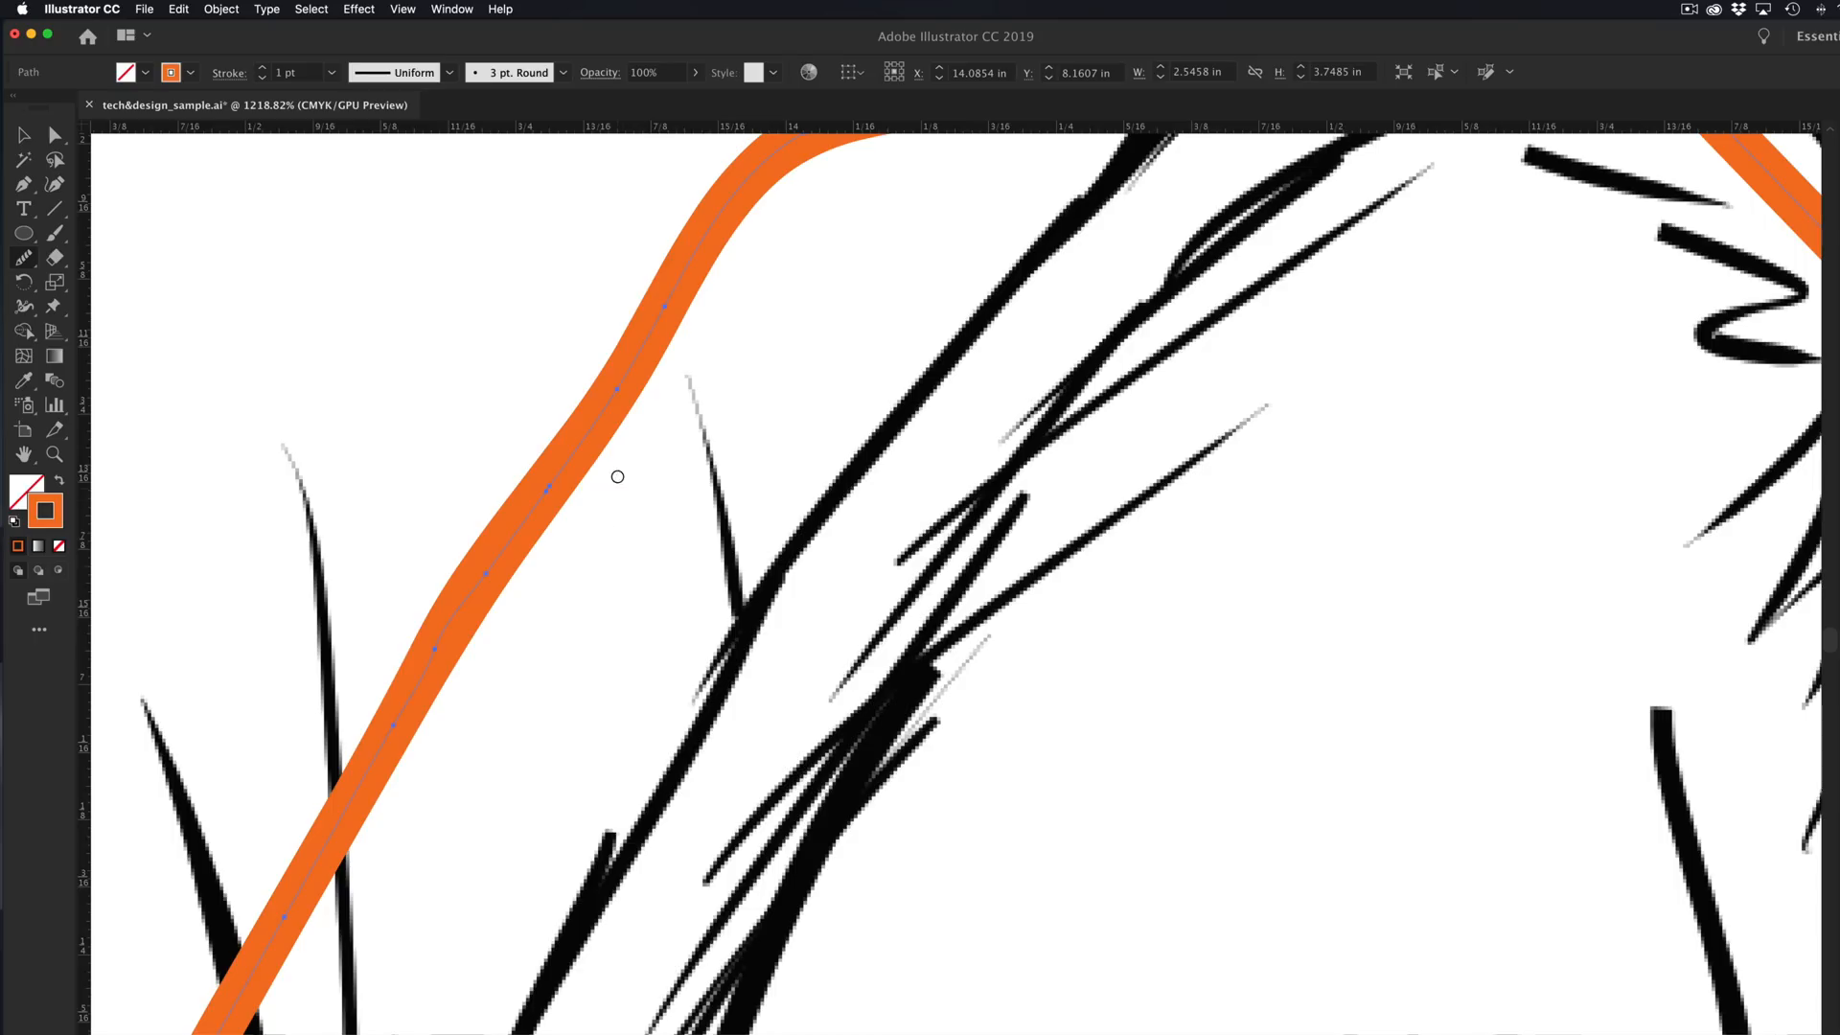
left_click_drag(627, 357, 384, 718)
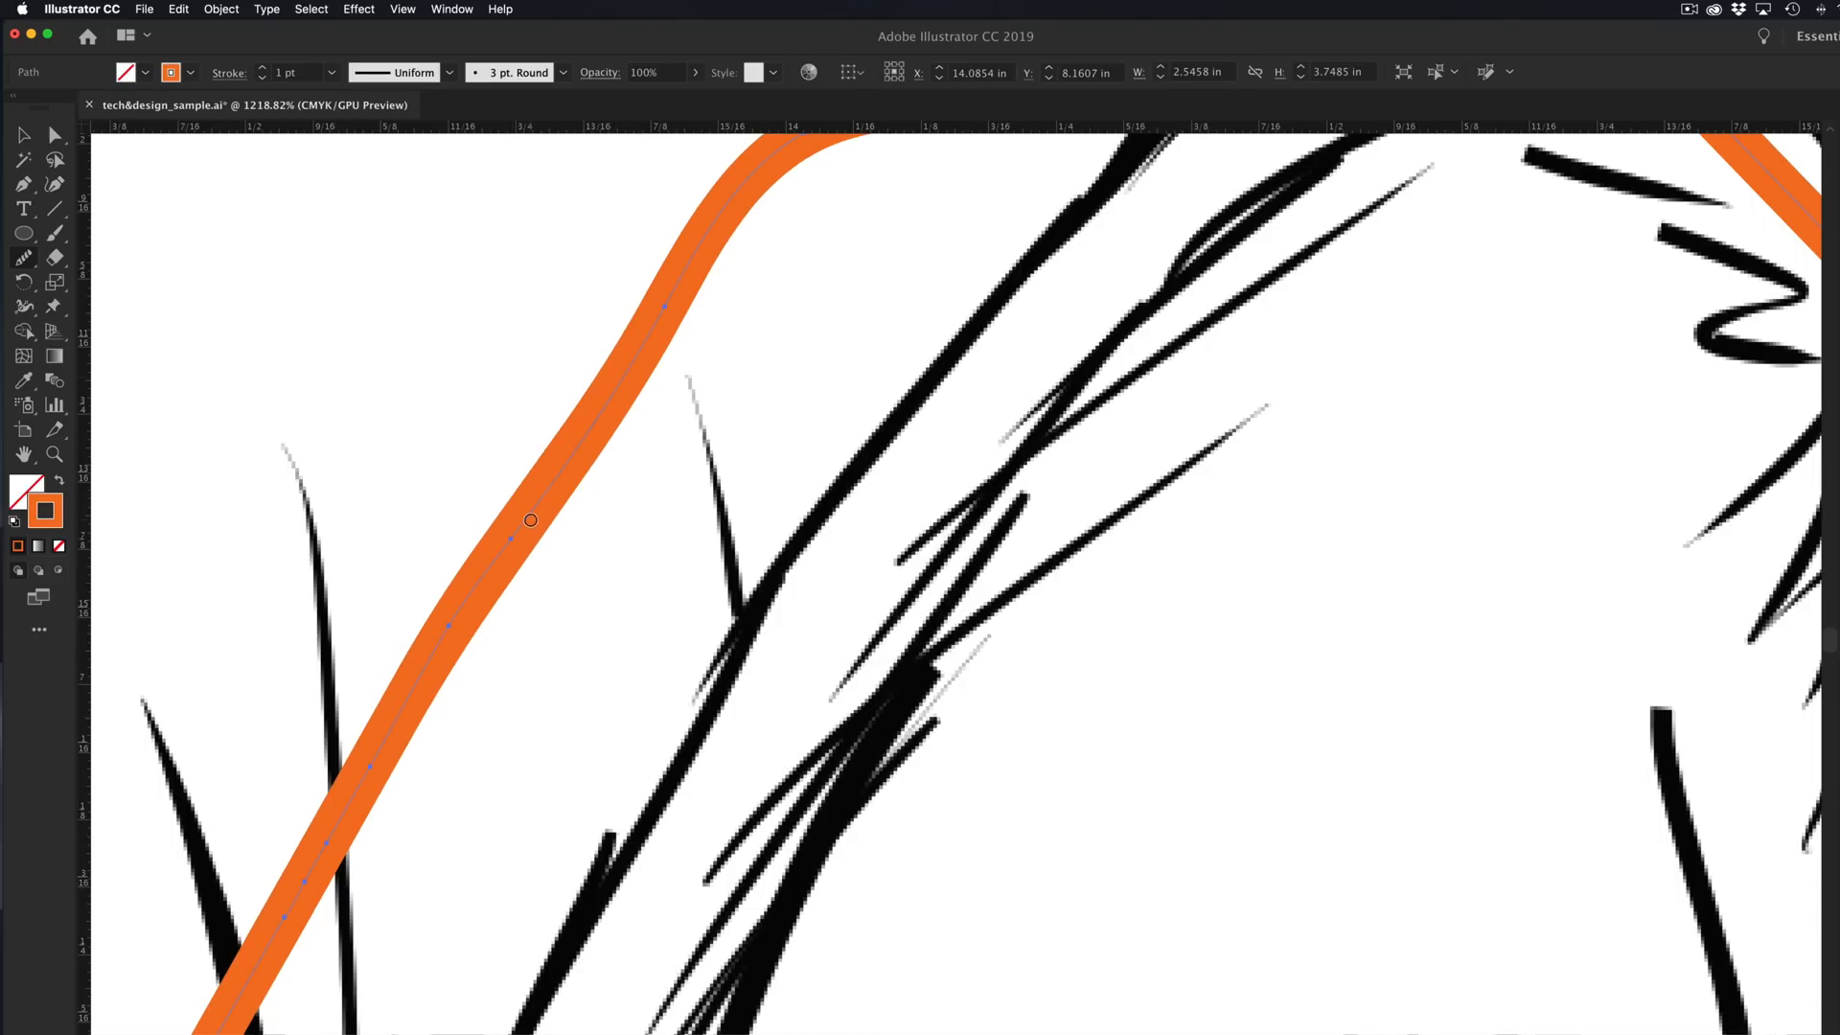
Step: Smooth the path's corner where the right ear's inner side meets the forehead and the short segment running toward its end
scroll(891, 430, "down", 5)
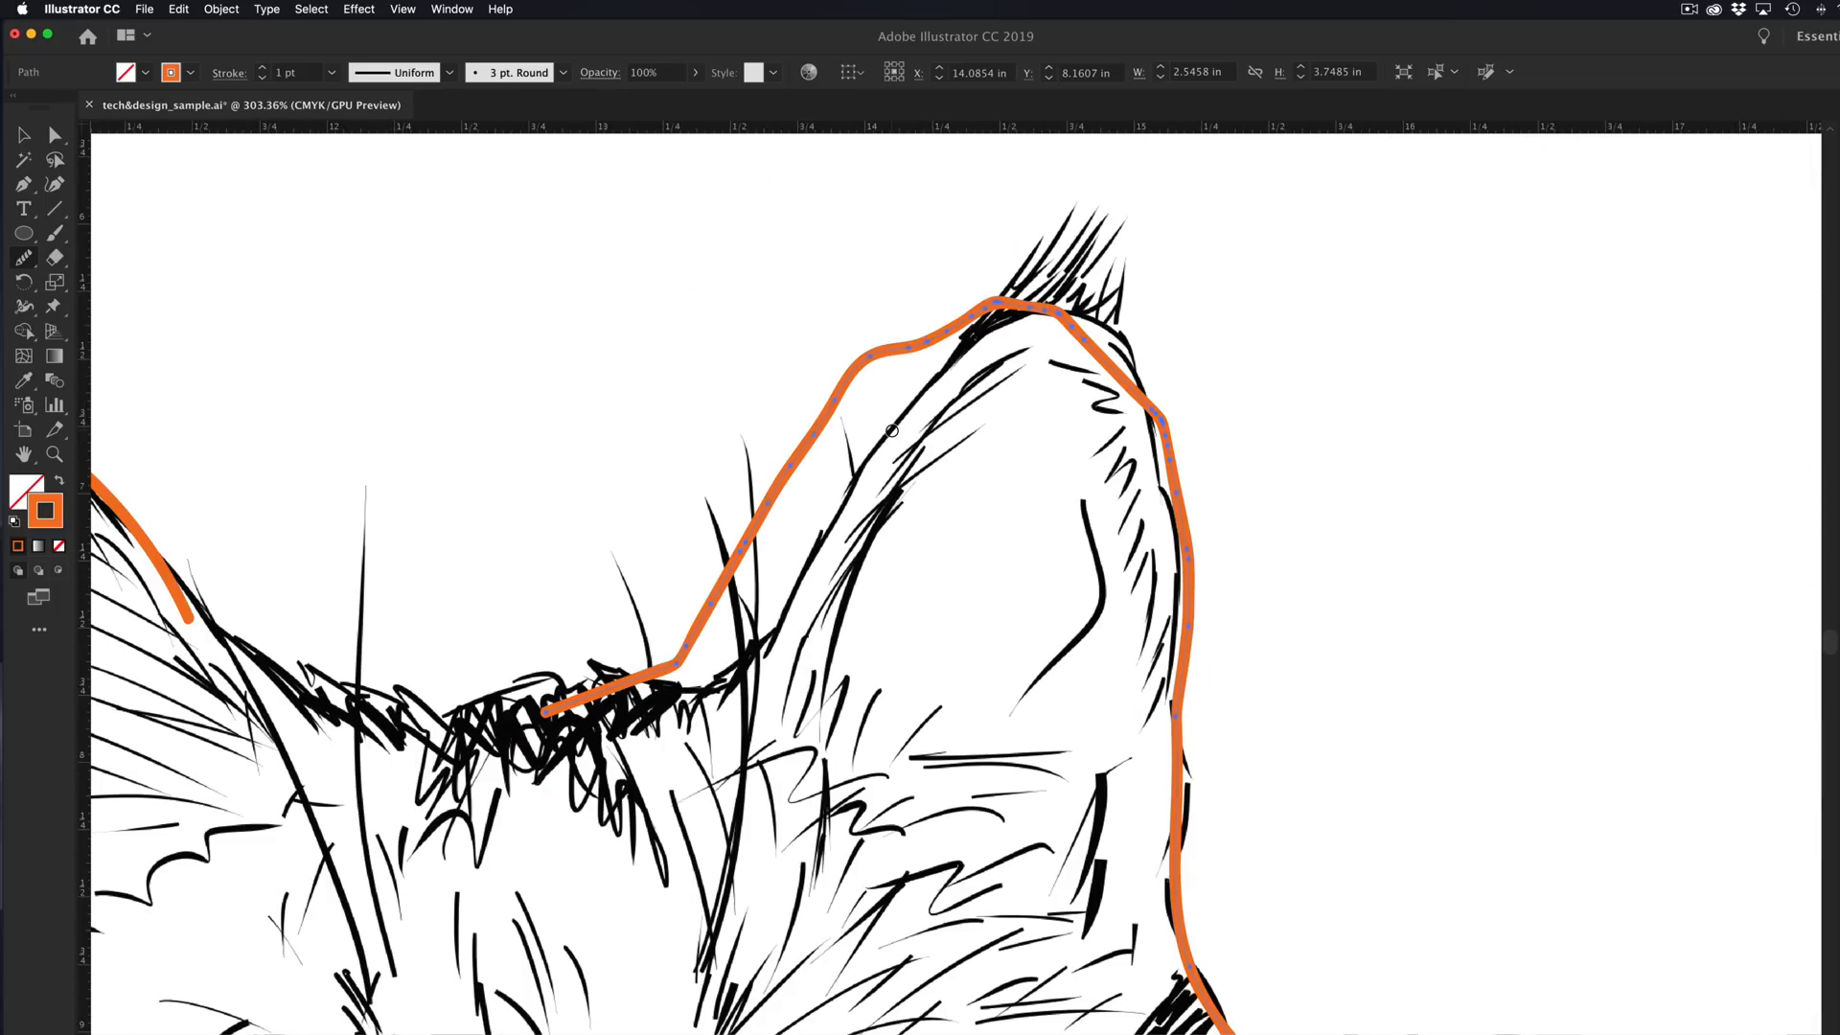
scroll(891, 430, "down", 3)
scroll(891, 430, "left", 3)
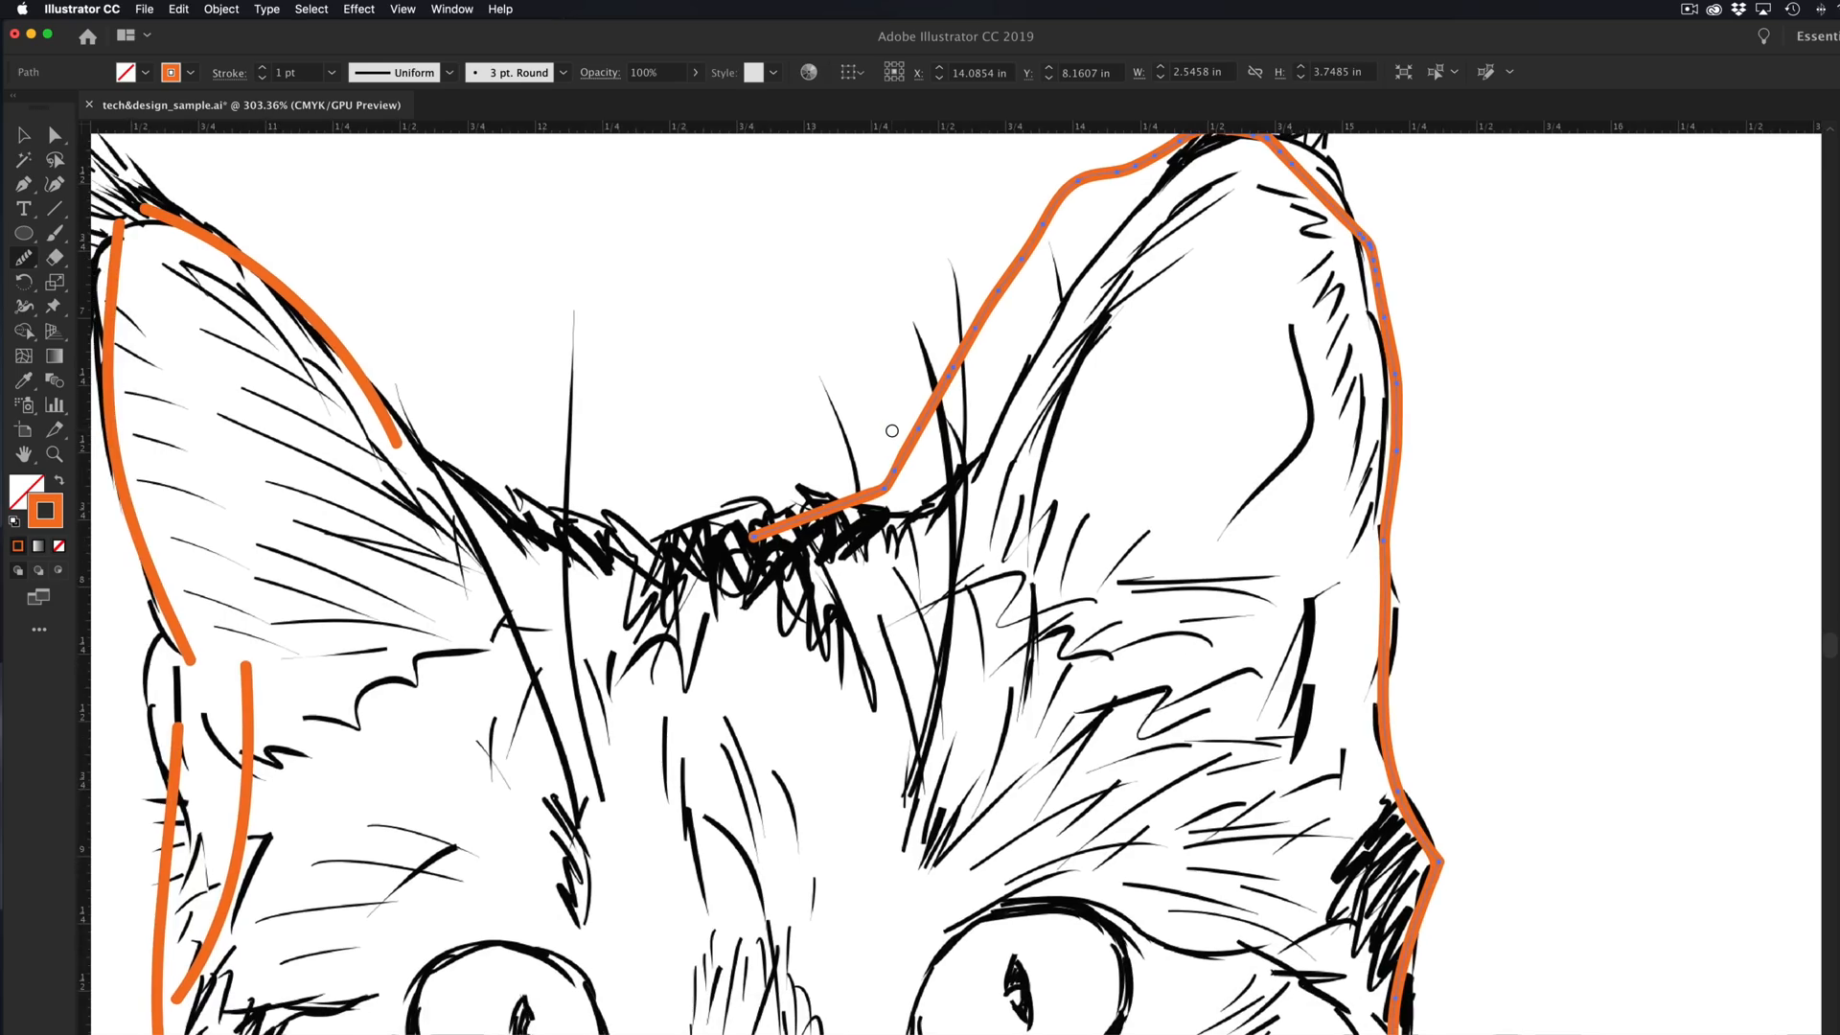
scroll(891, 430, "up", 6)
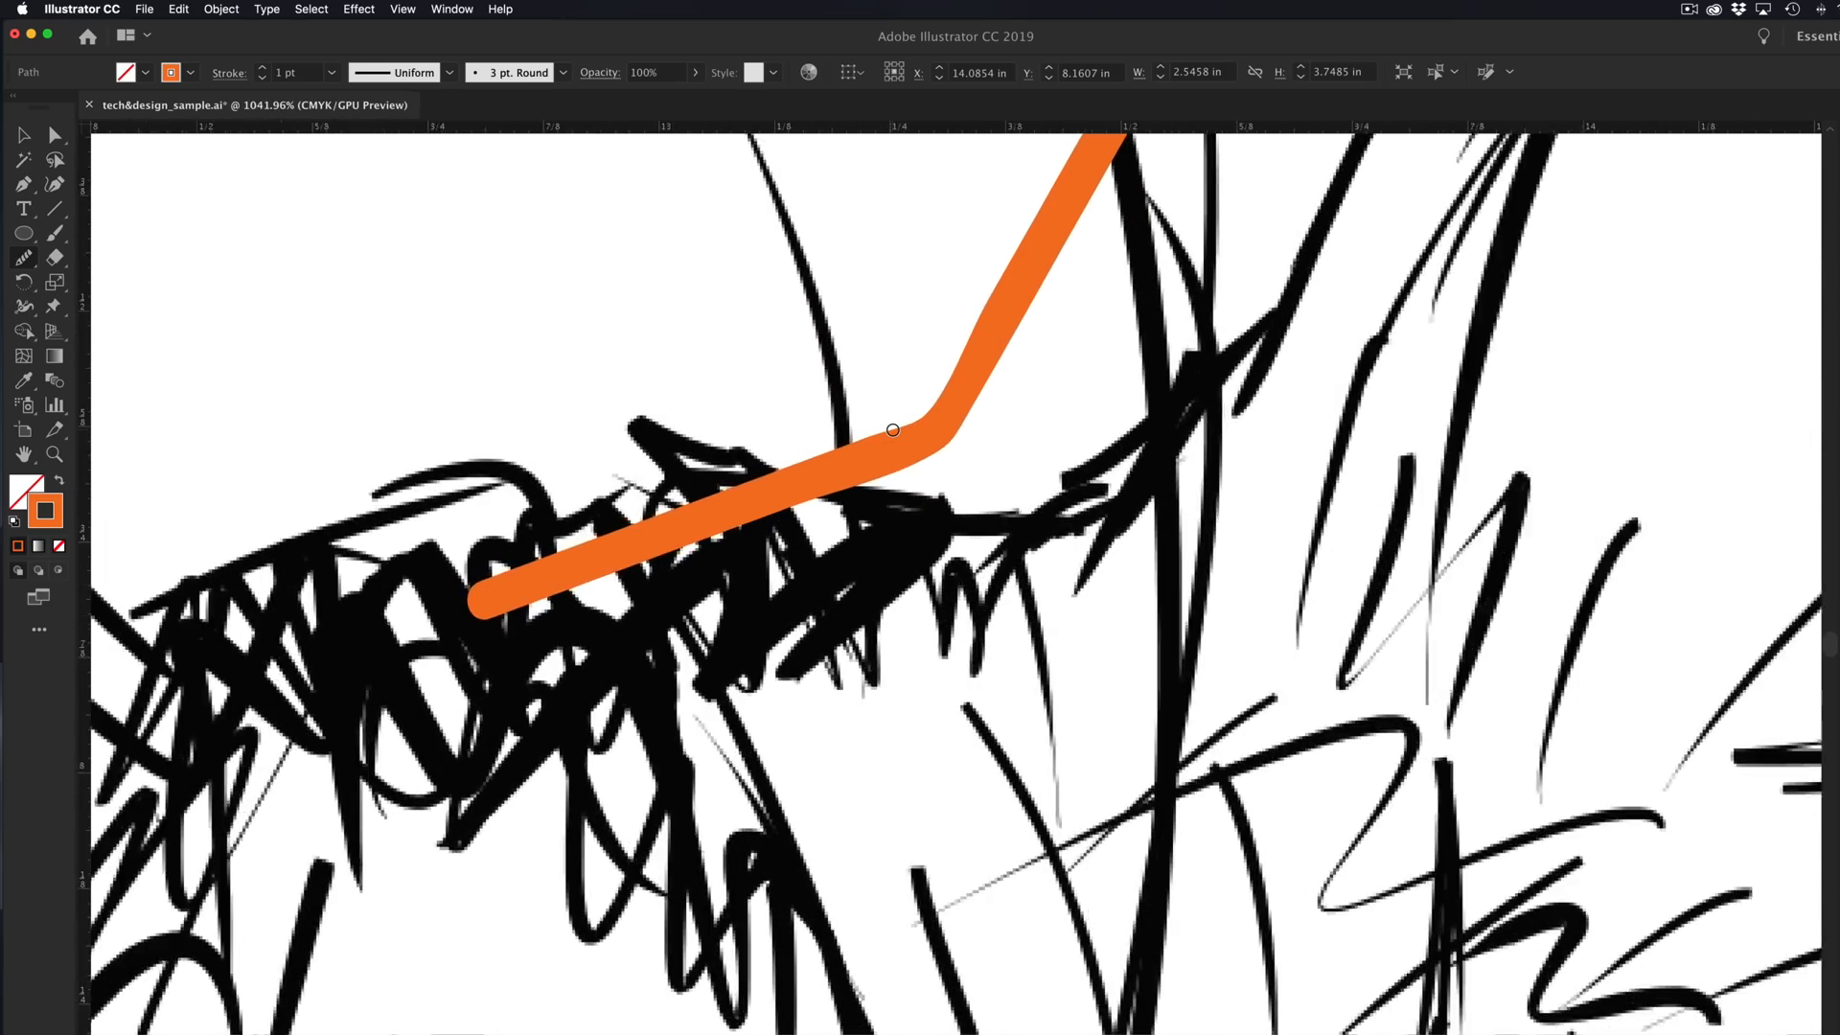
scroll(892, 430, "up", 2)
scroll(892, 431, "right", 1)
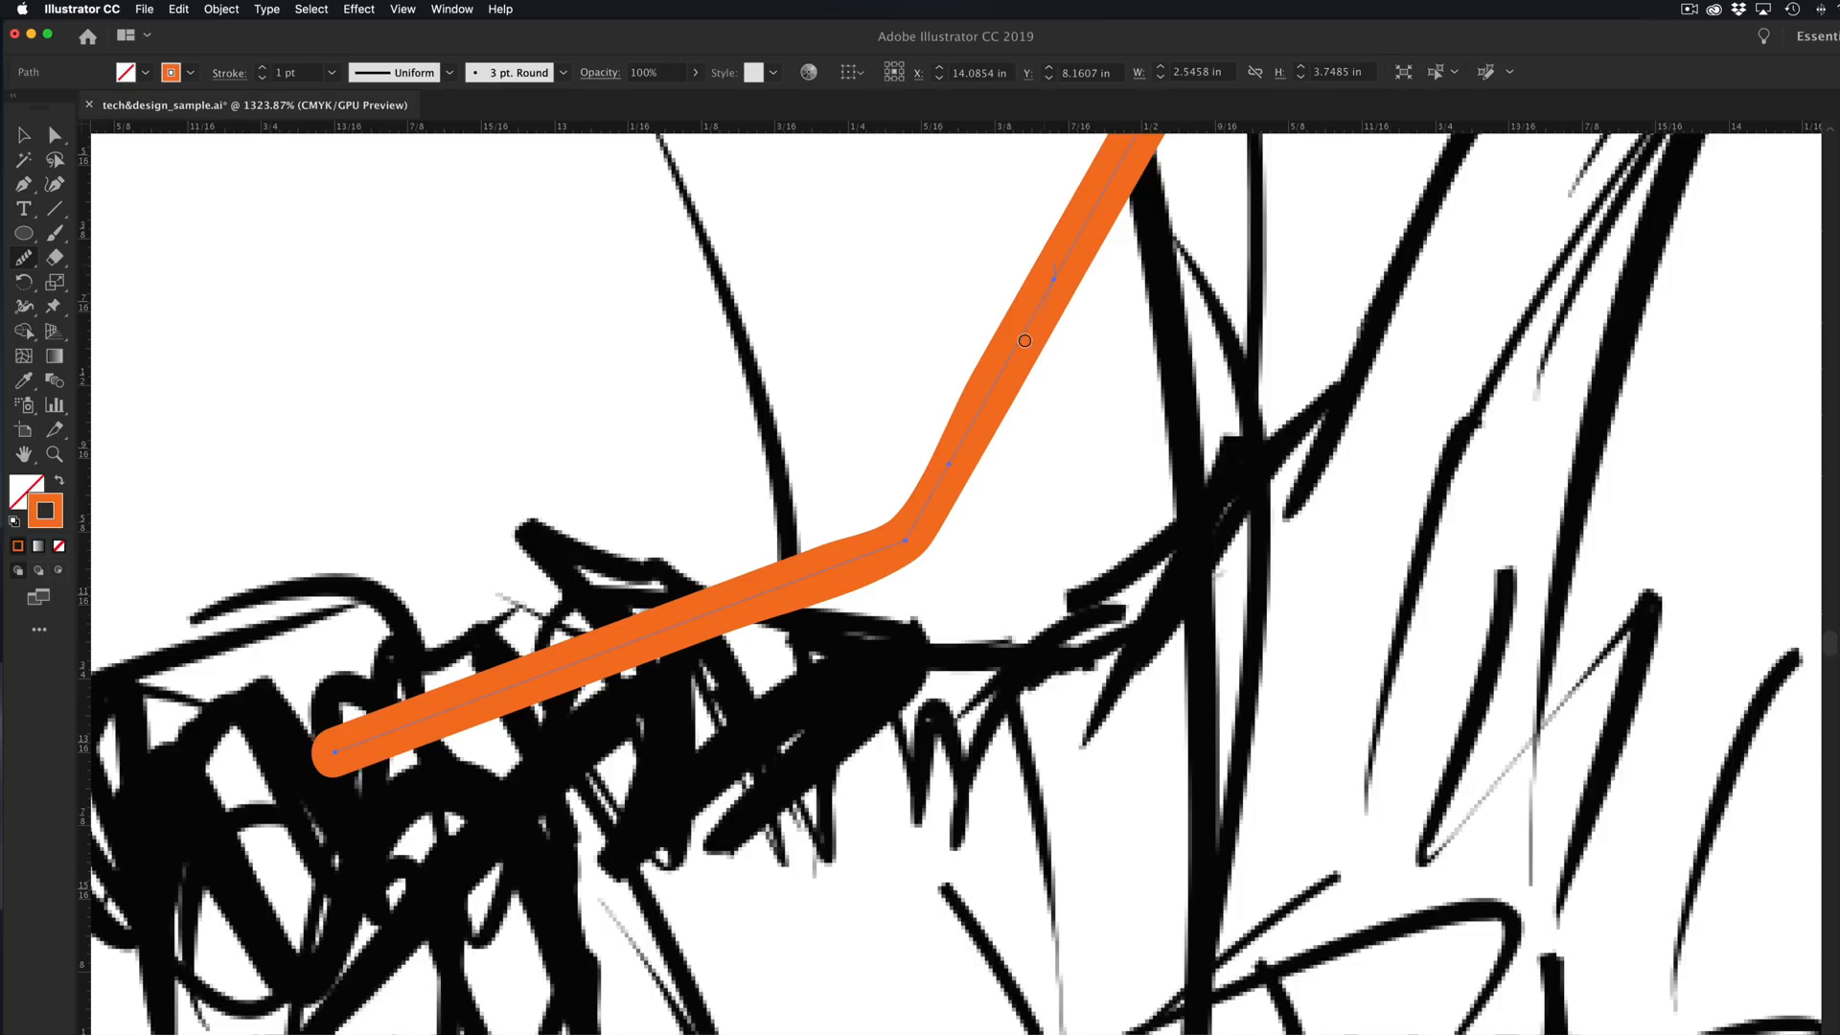
mouse_move(886, 526)
left_mouse_down()
mouse_move(679, 621)
mouse_move(930, 557)
left_mouse_up()
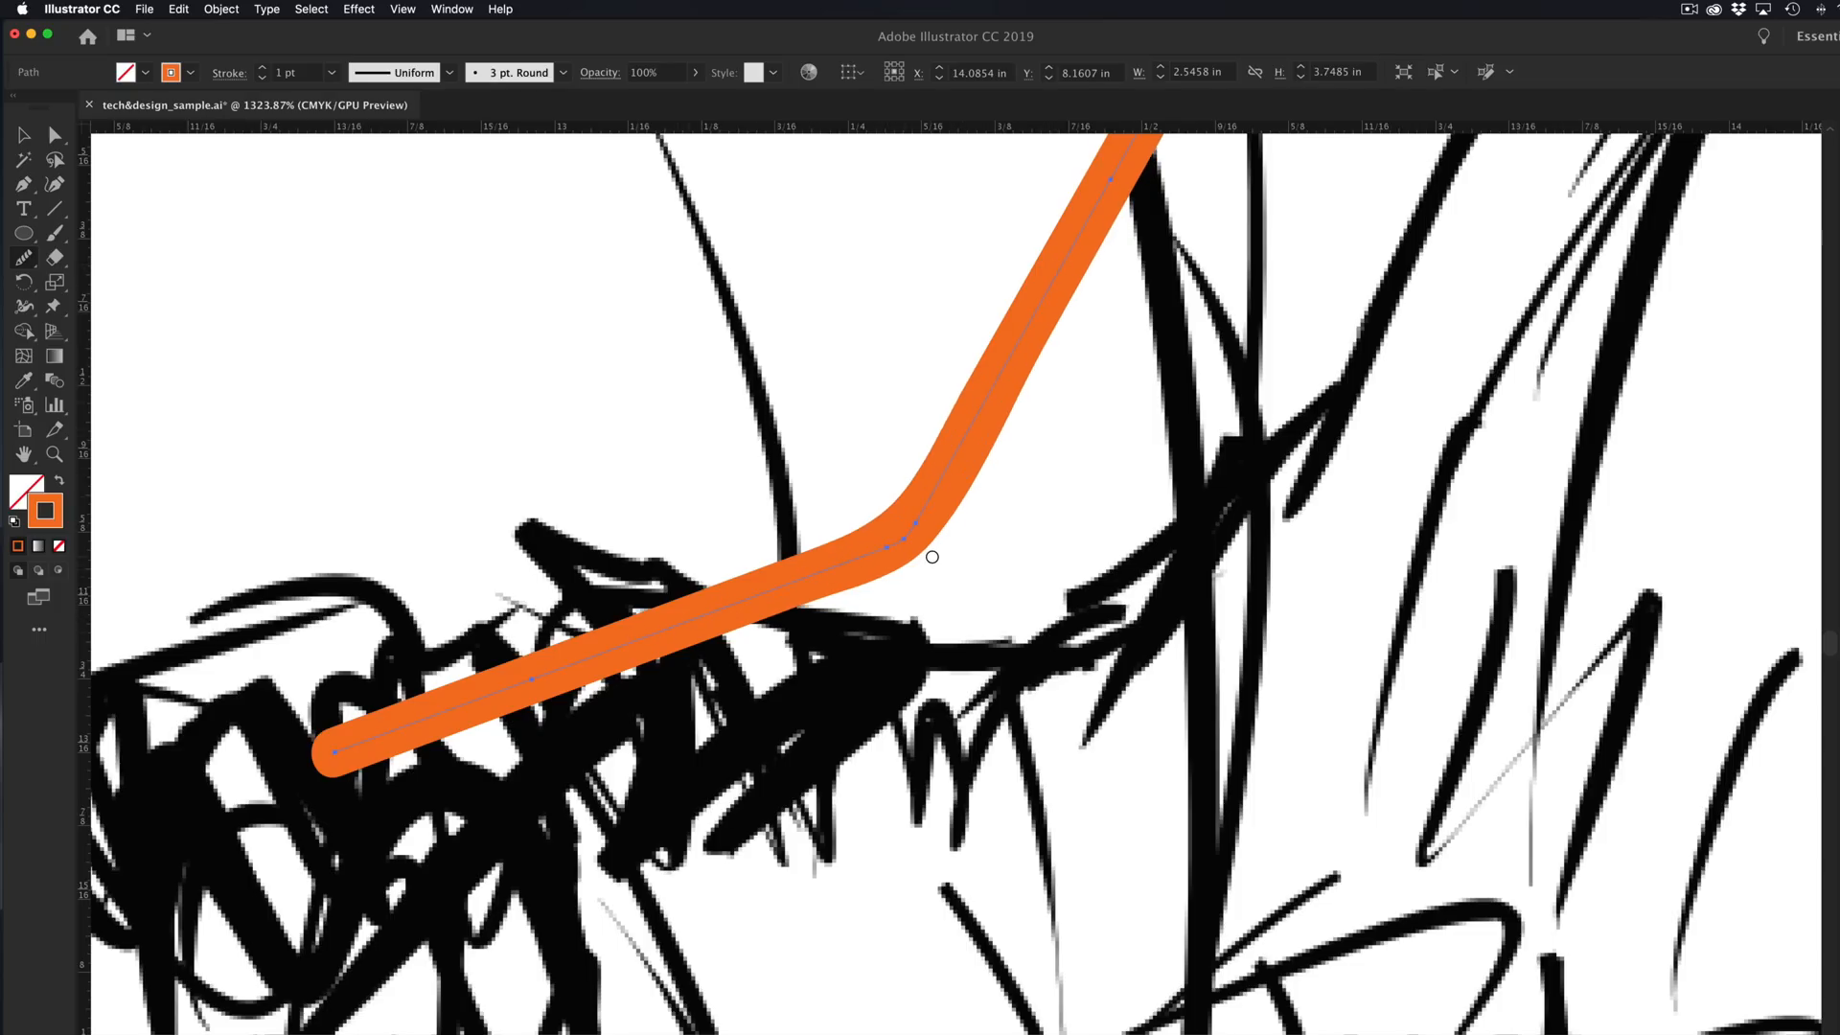
left_click_drag(696, 606, 739, 601)
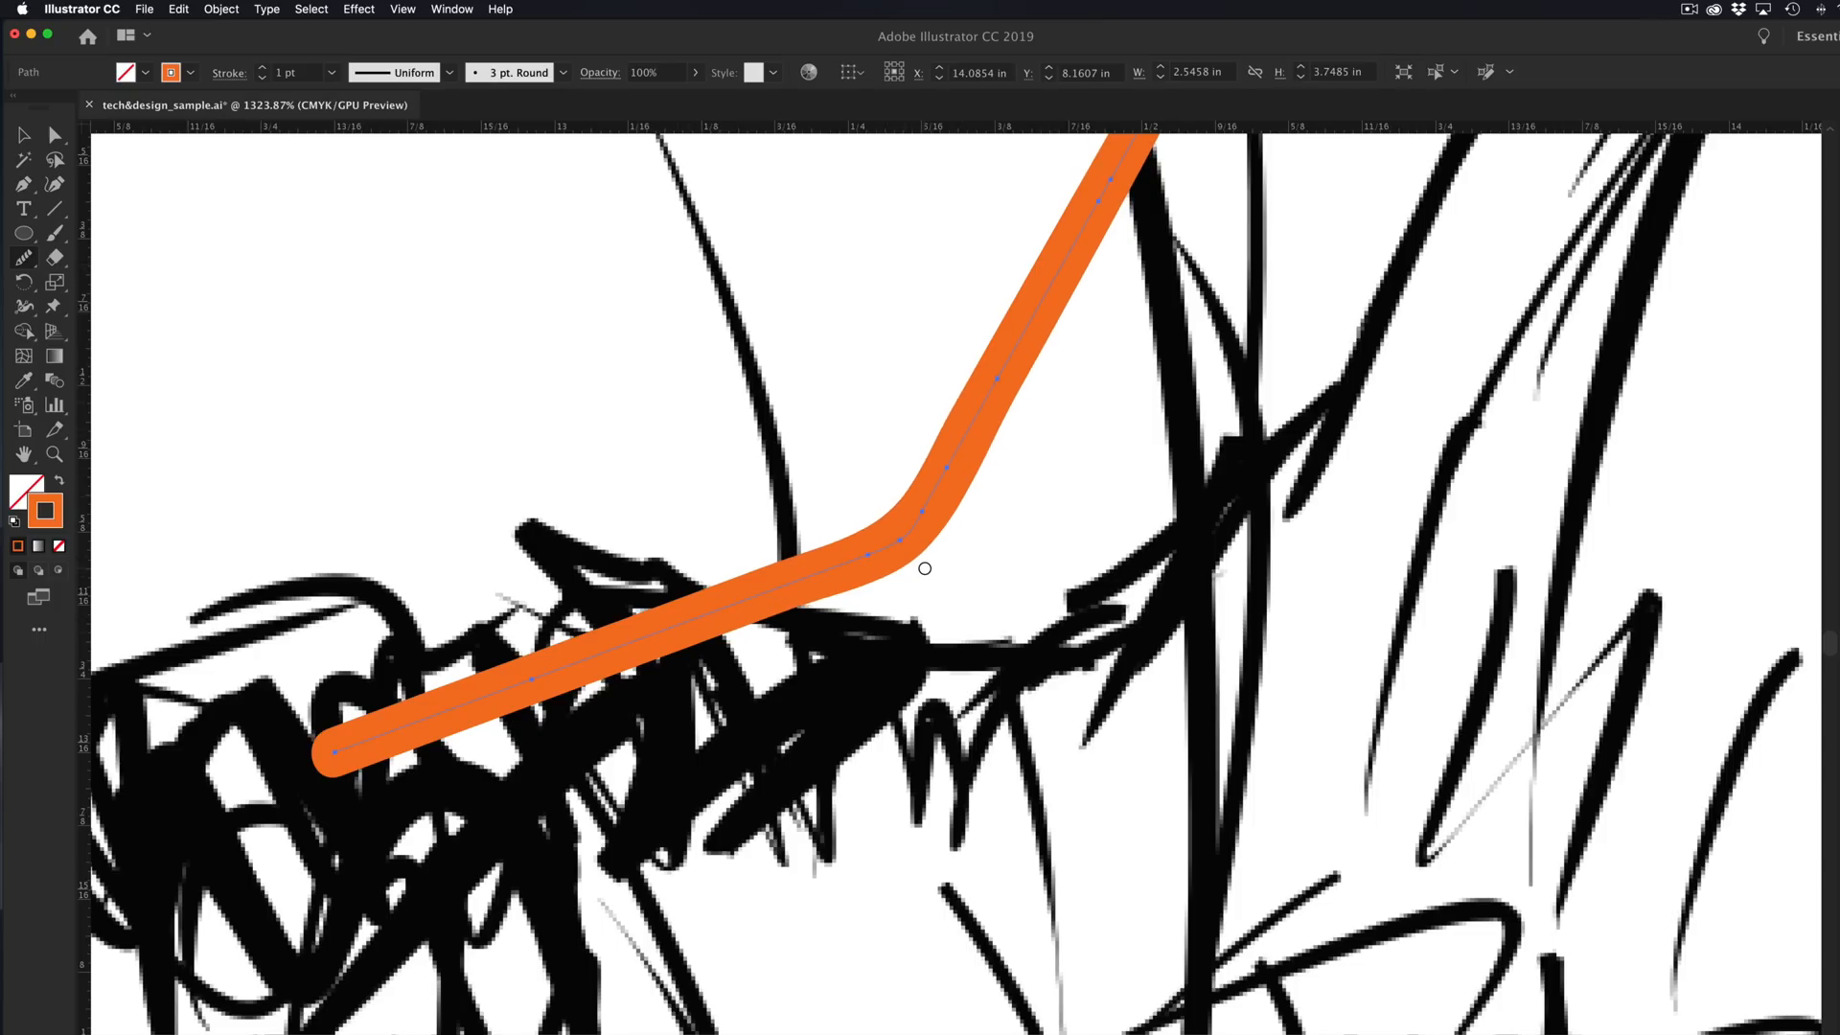
scroll(925, 568, "down", 4)
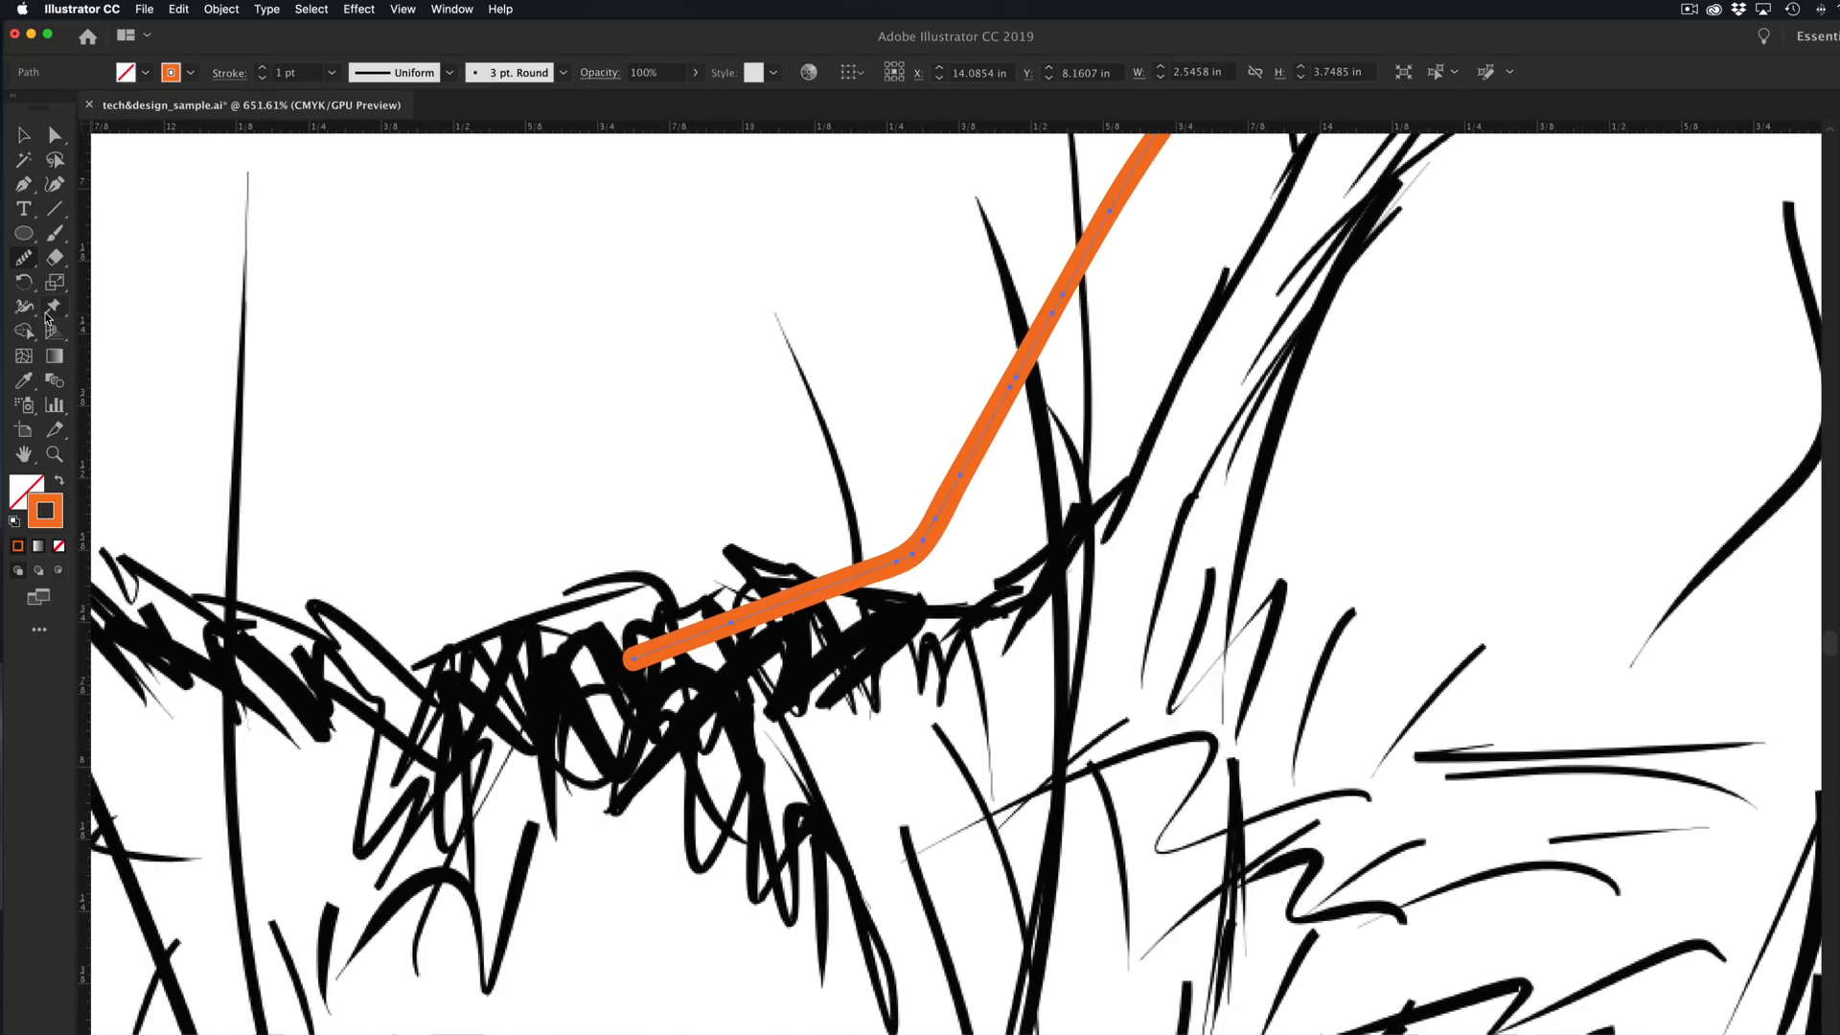
left_click(22, 258)
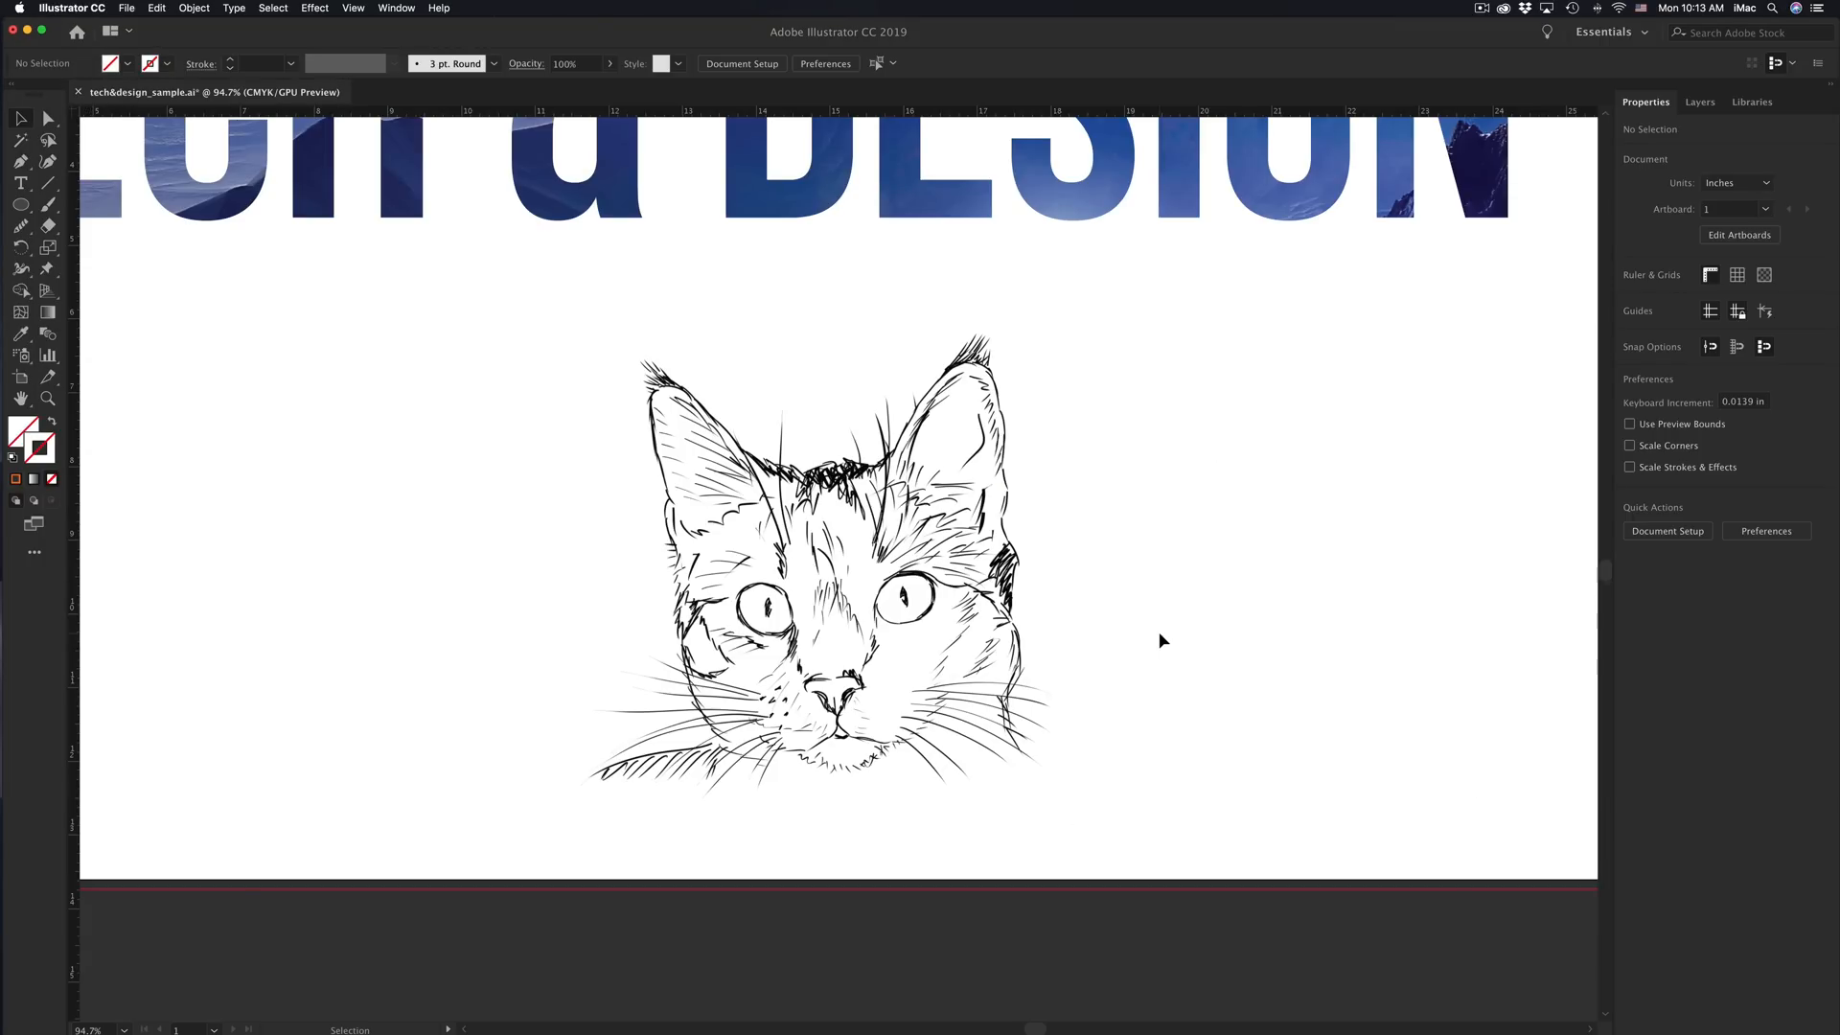
Step: Select the linked cat sketch image and move it to about X 14.21 in, Y 9.48 in
scroll(1160, 640, "up", 7)
scroll(1159, 640, "left", 6)
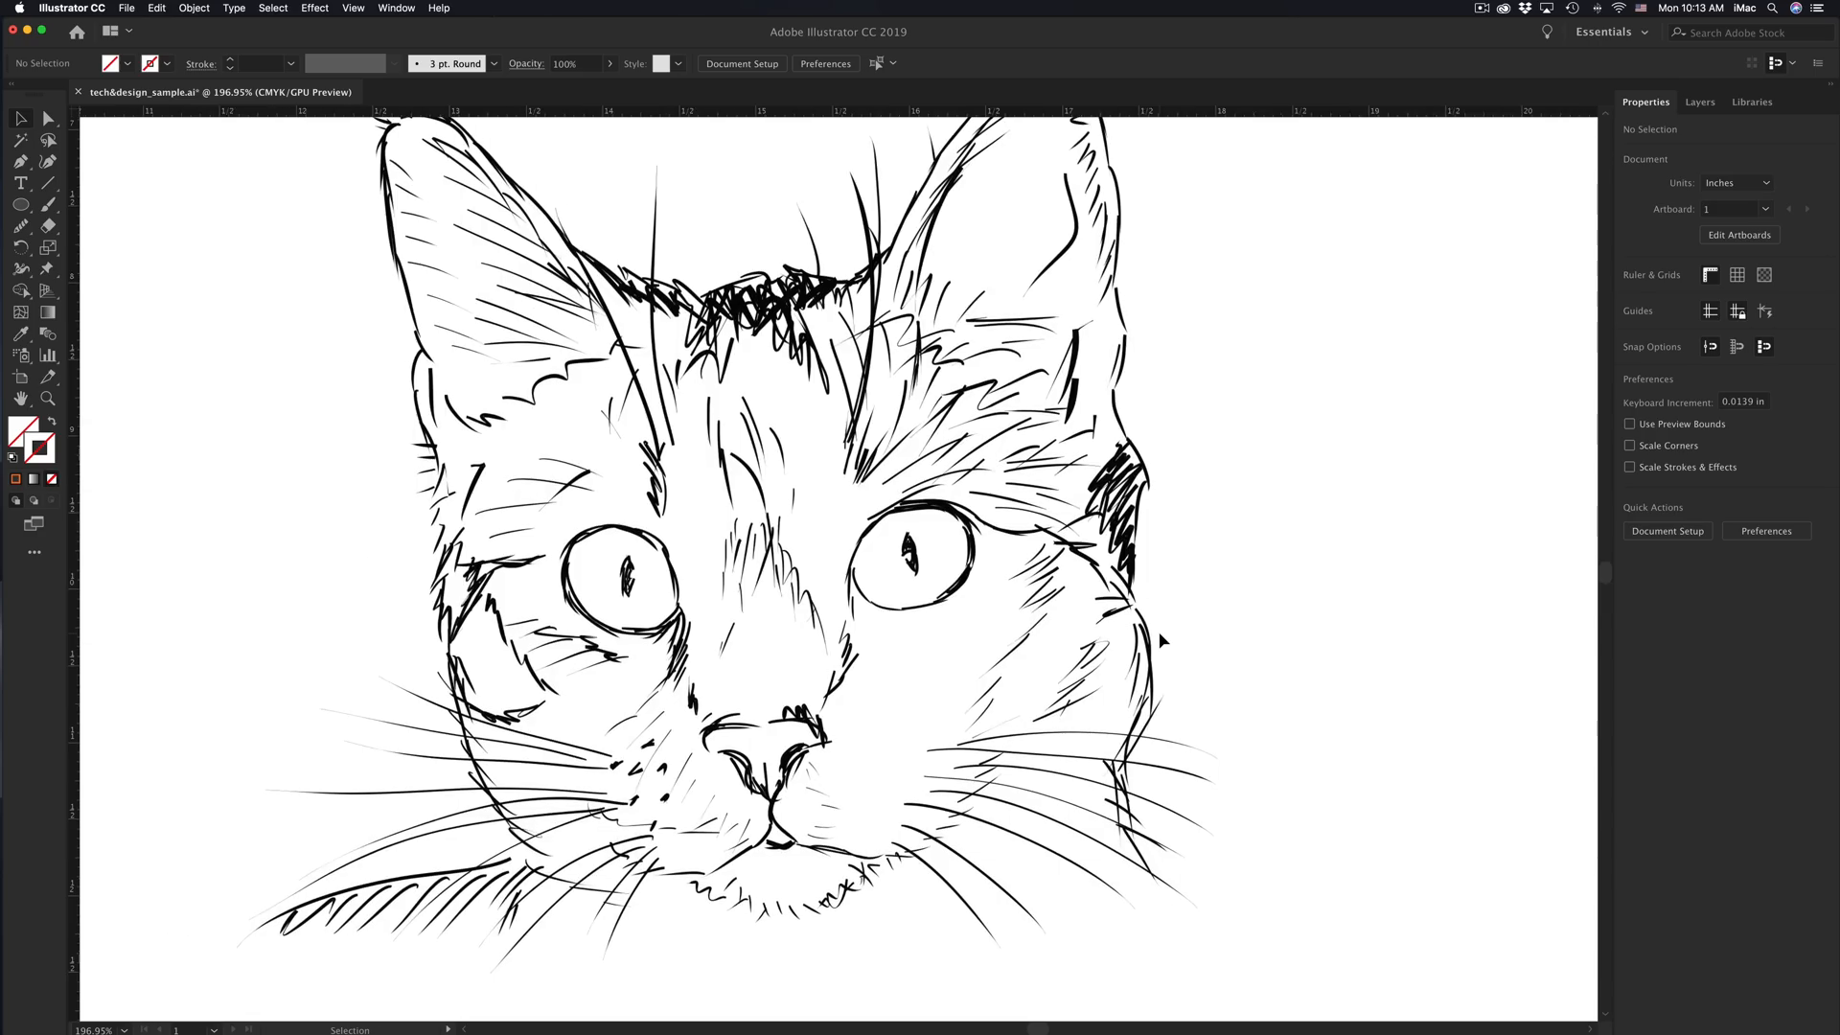
scroll(1160, 640, "up", 1)
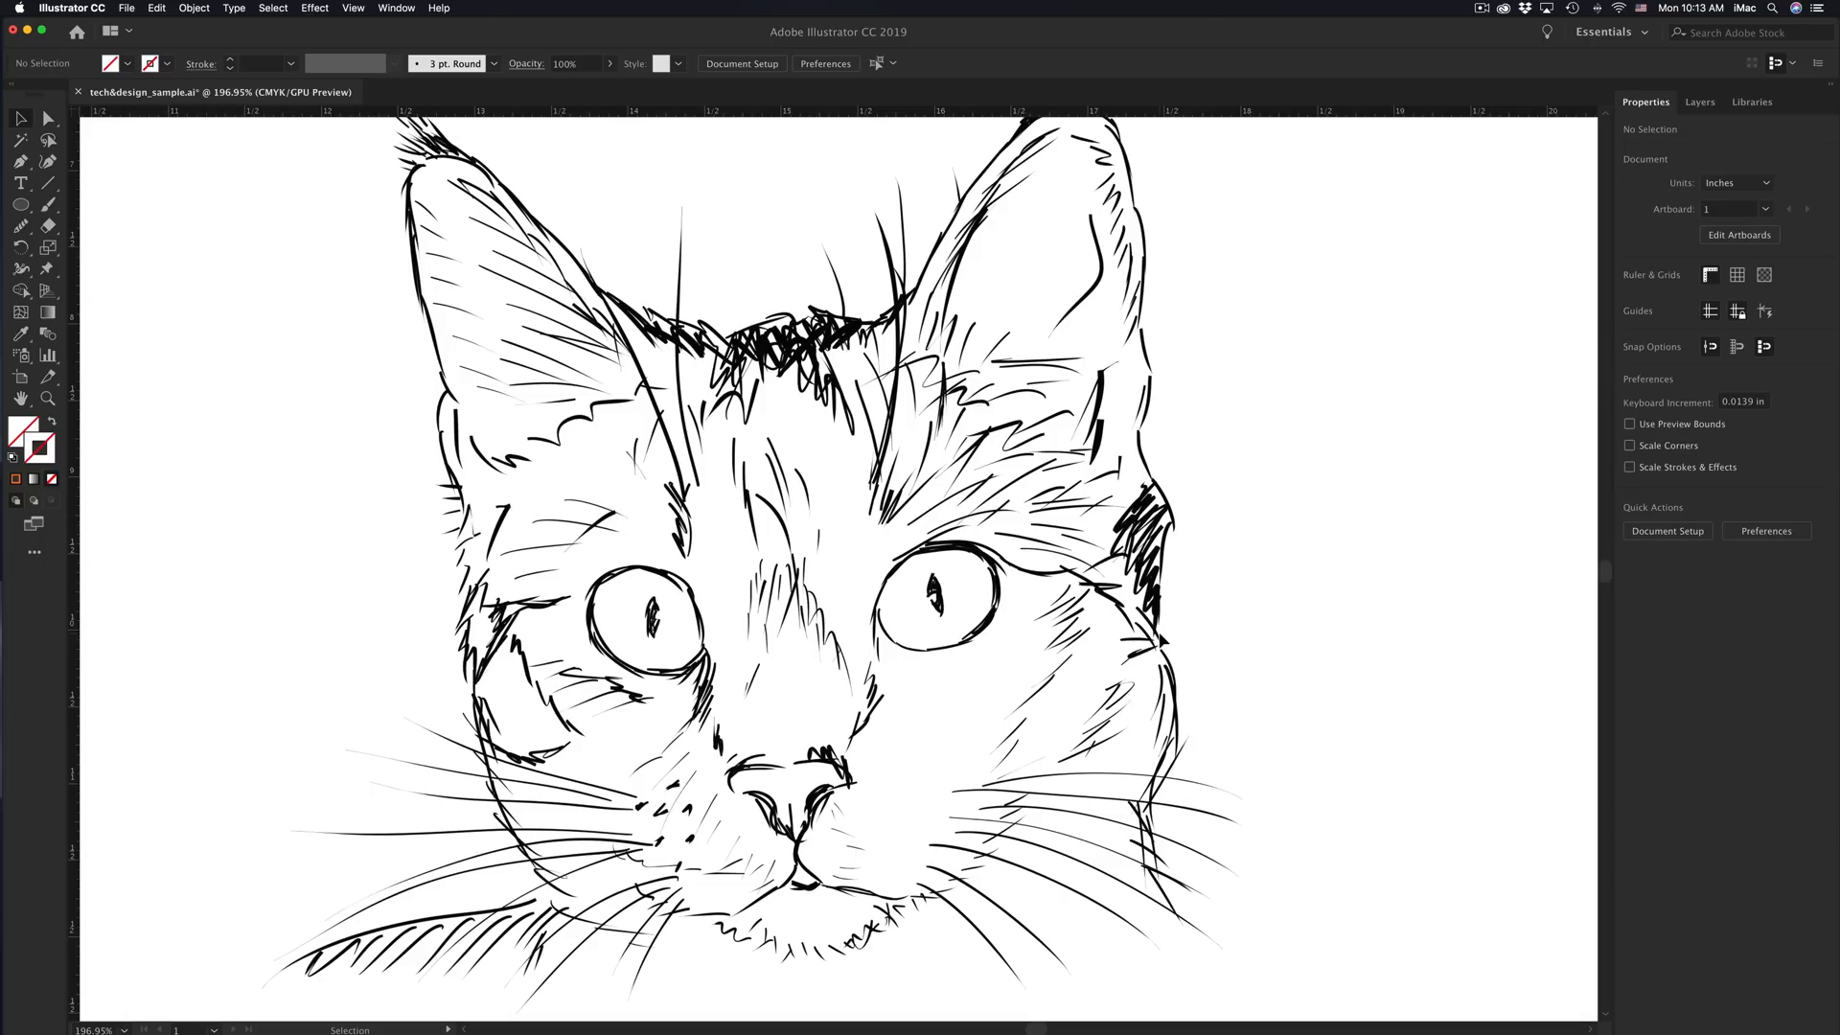
scroll(1161, 638, "down", 2)
scroll(1162, 637, "left", 1)
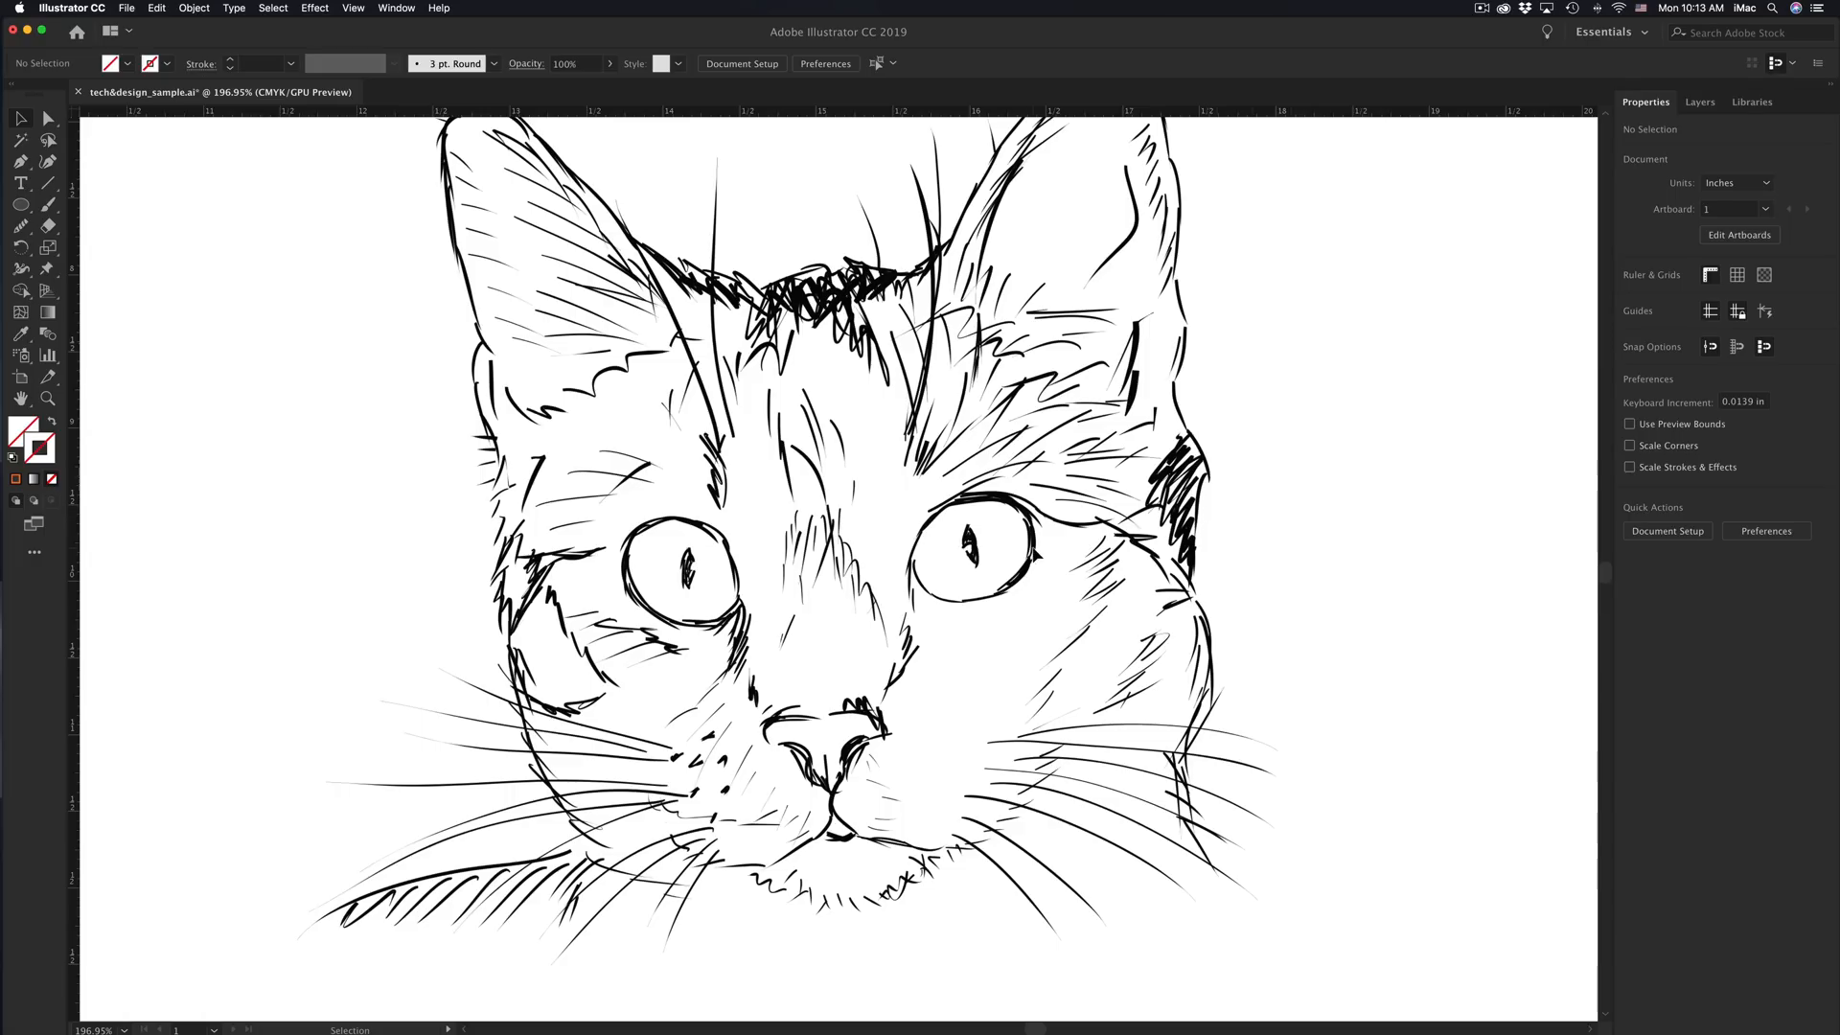
left_click(1035, 553)
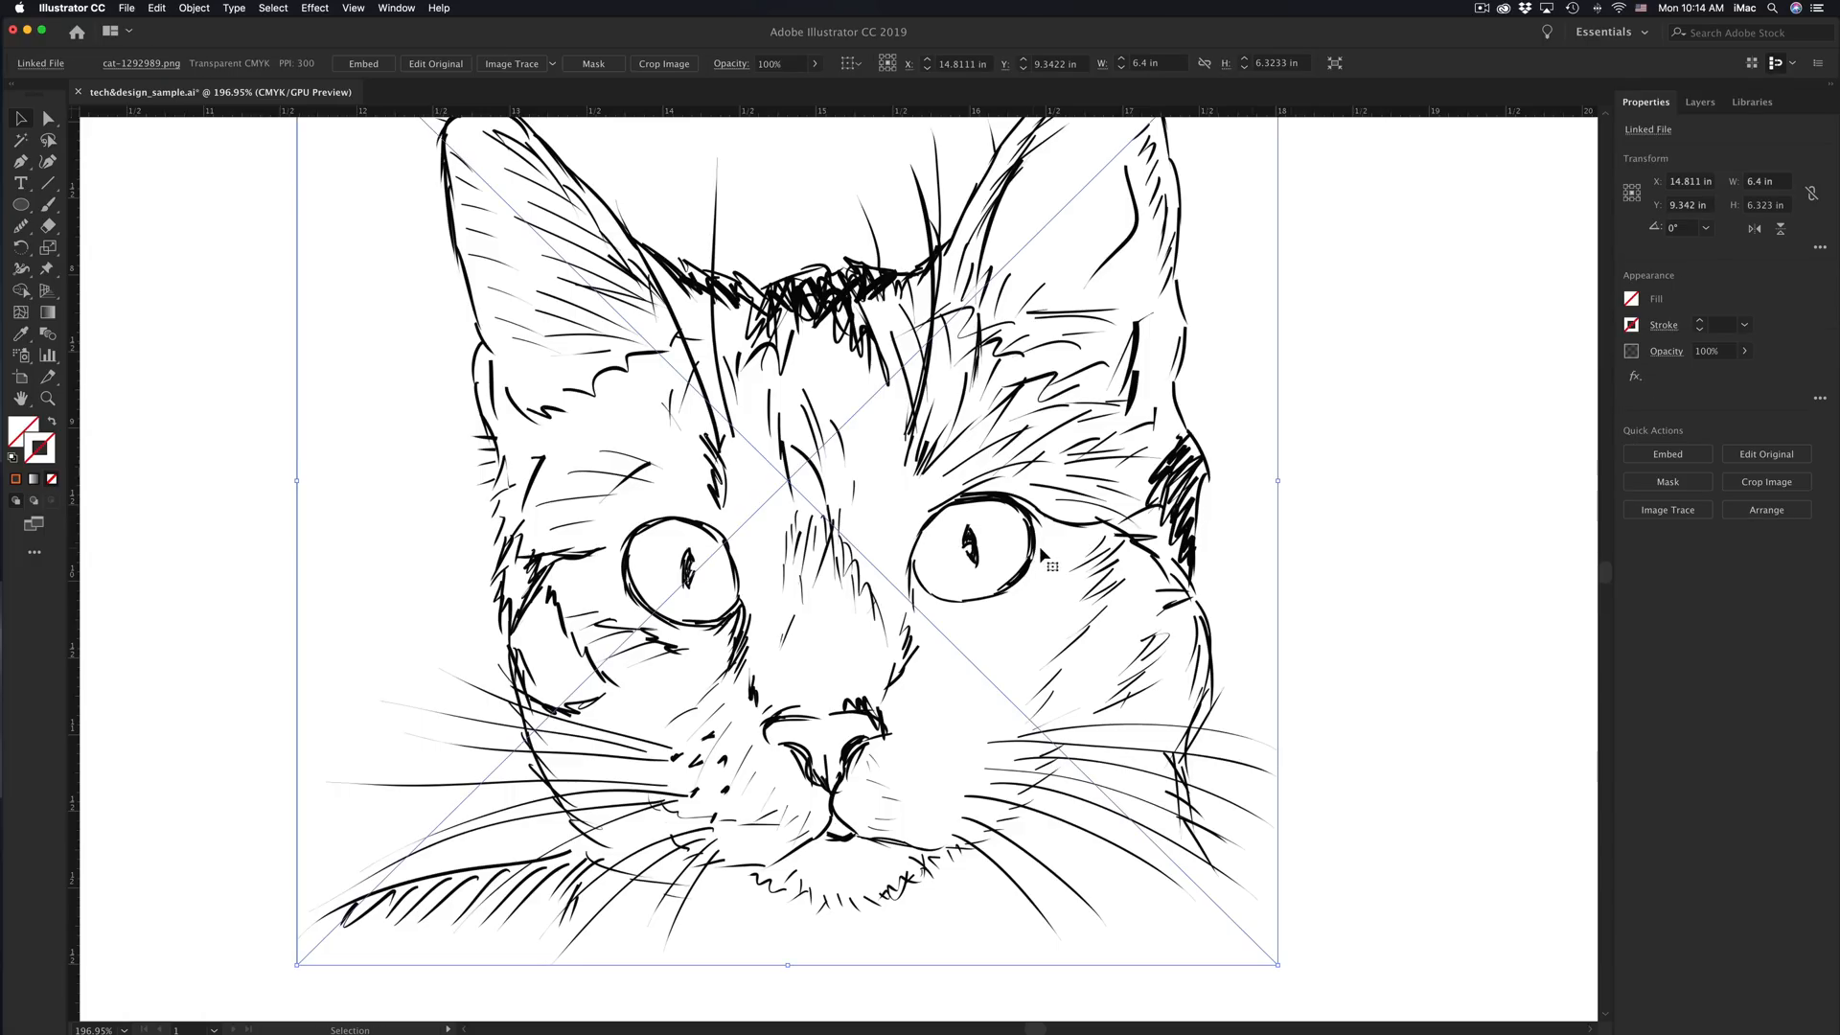
left_click(1338, 552)
left_click(1043, 487)
left_click_drag(1042, 448, 951, 468)
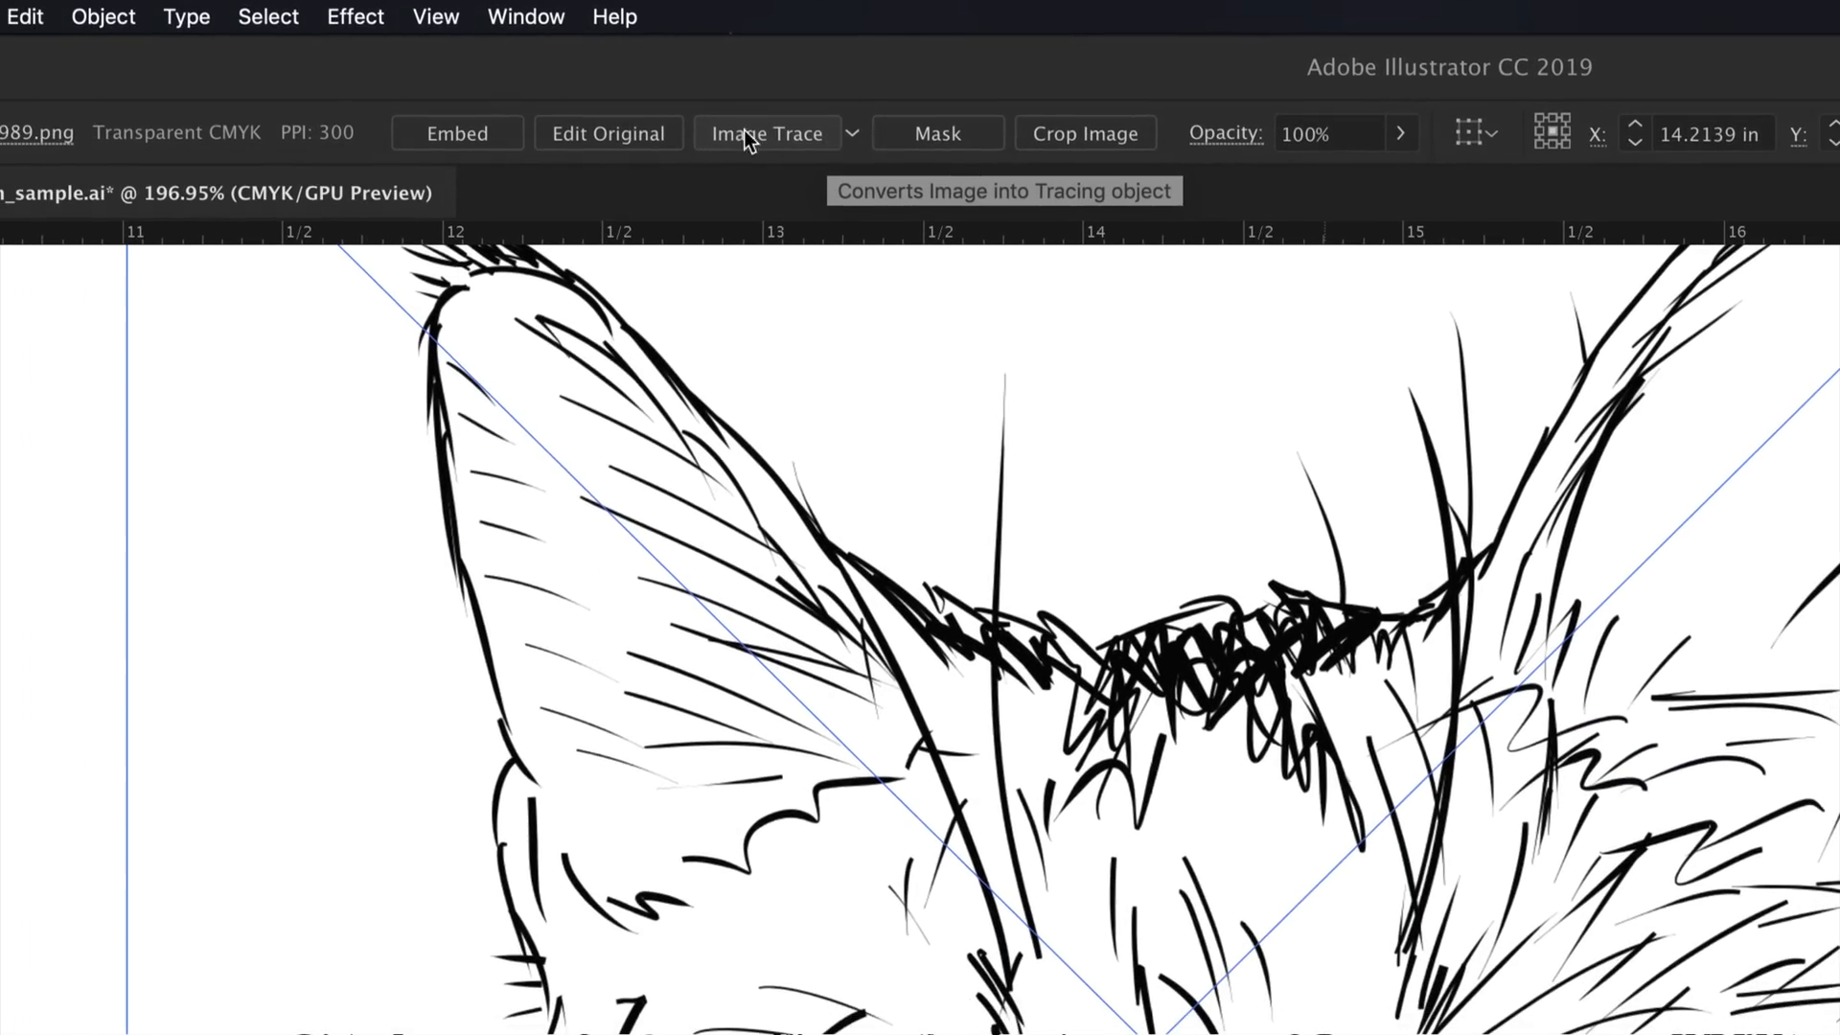
Step: Make an Image Trace of the cat sketch, accepting the large-image tracing, and expand the result into paths
left_click(113, 19)
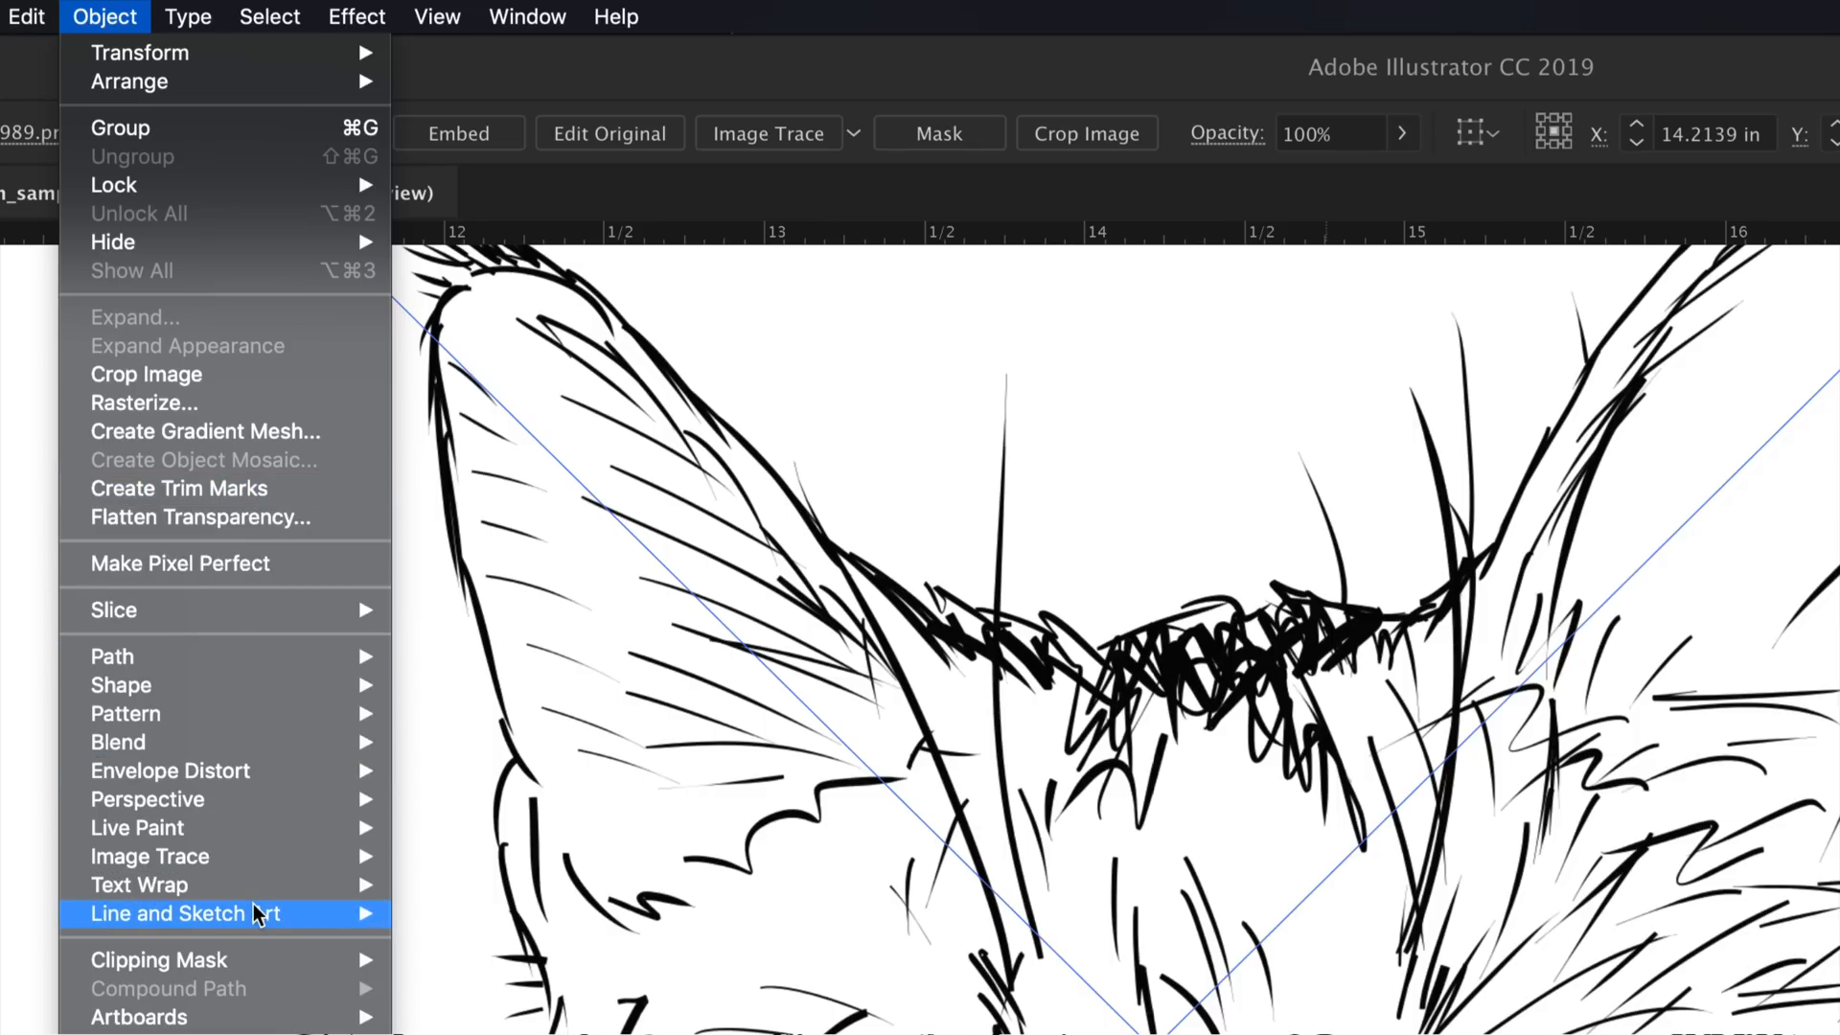
mouse_move(239, 856)
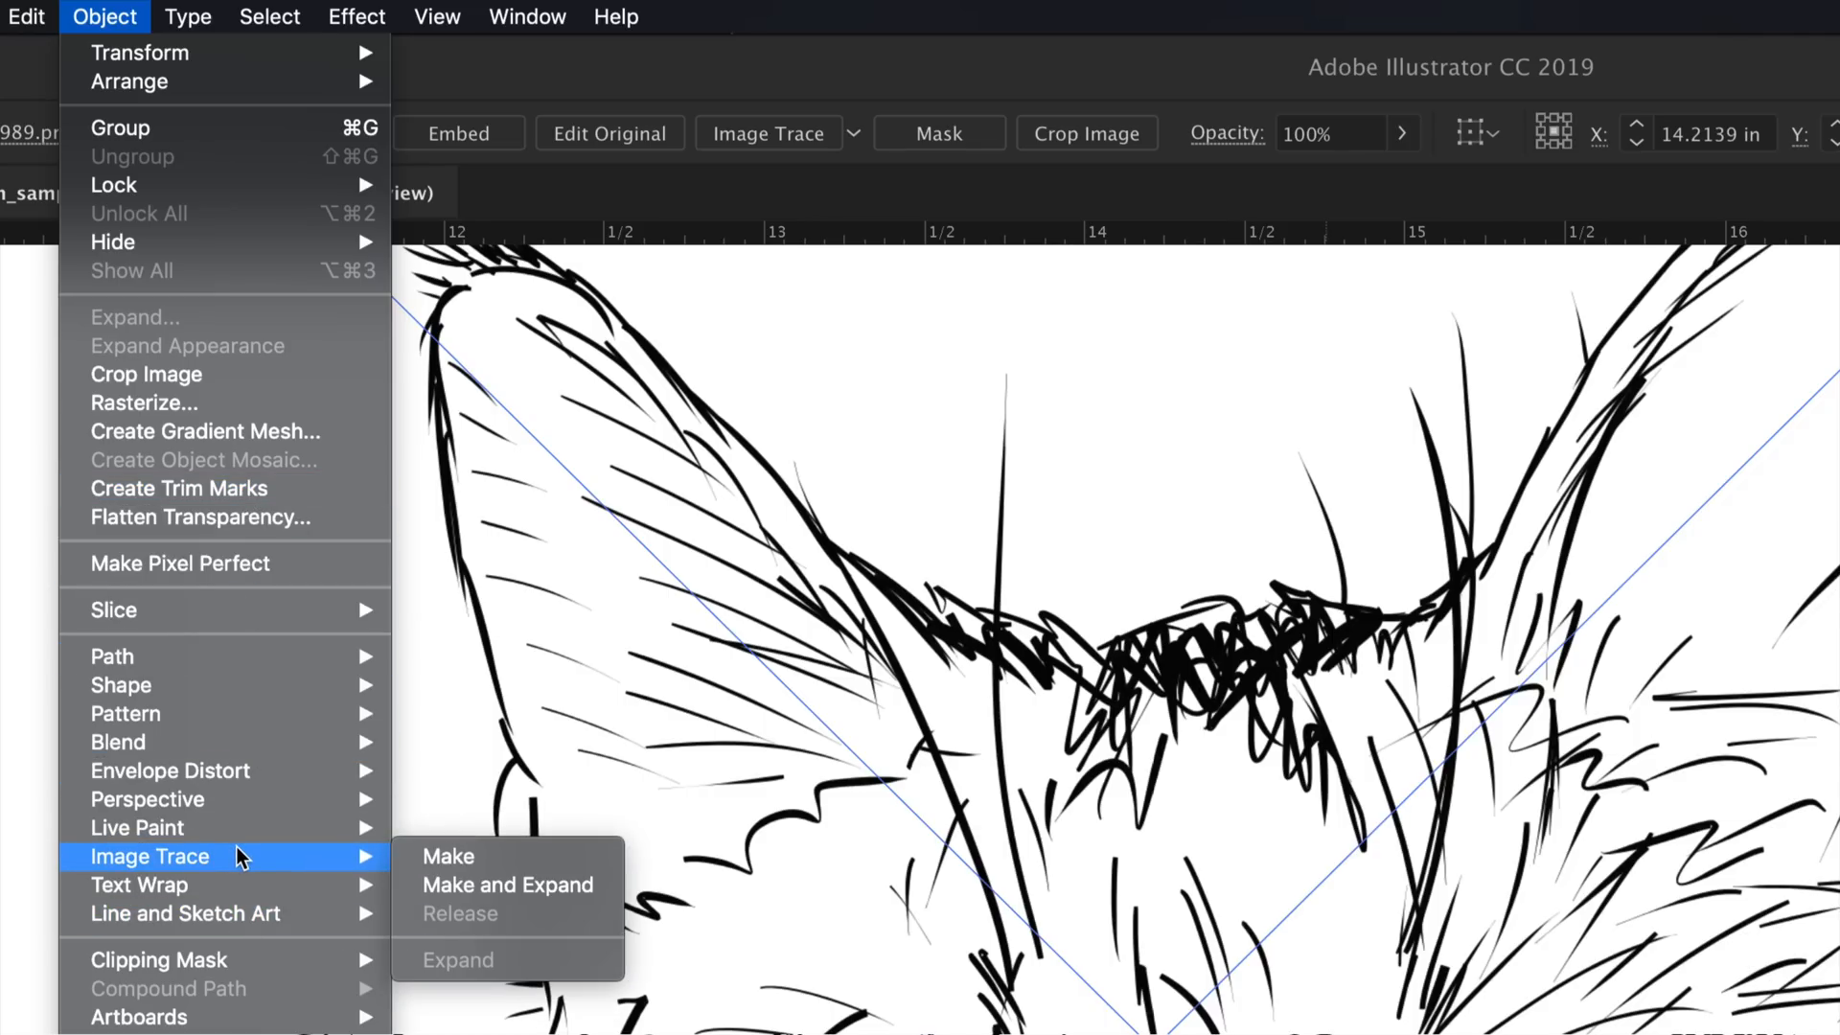
left_click(451, 862)
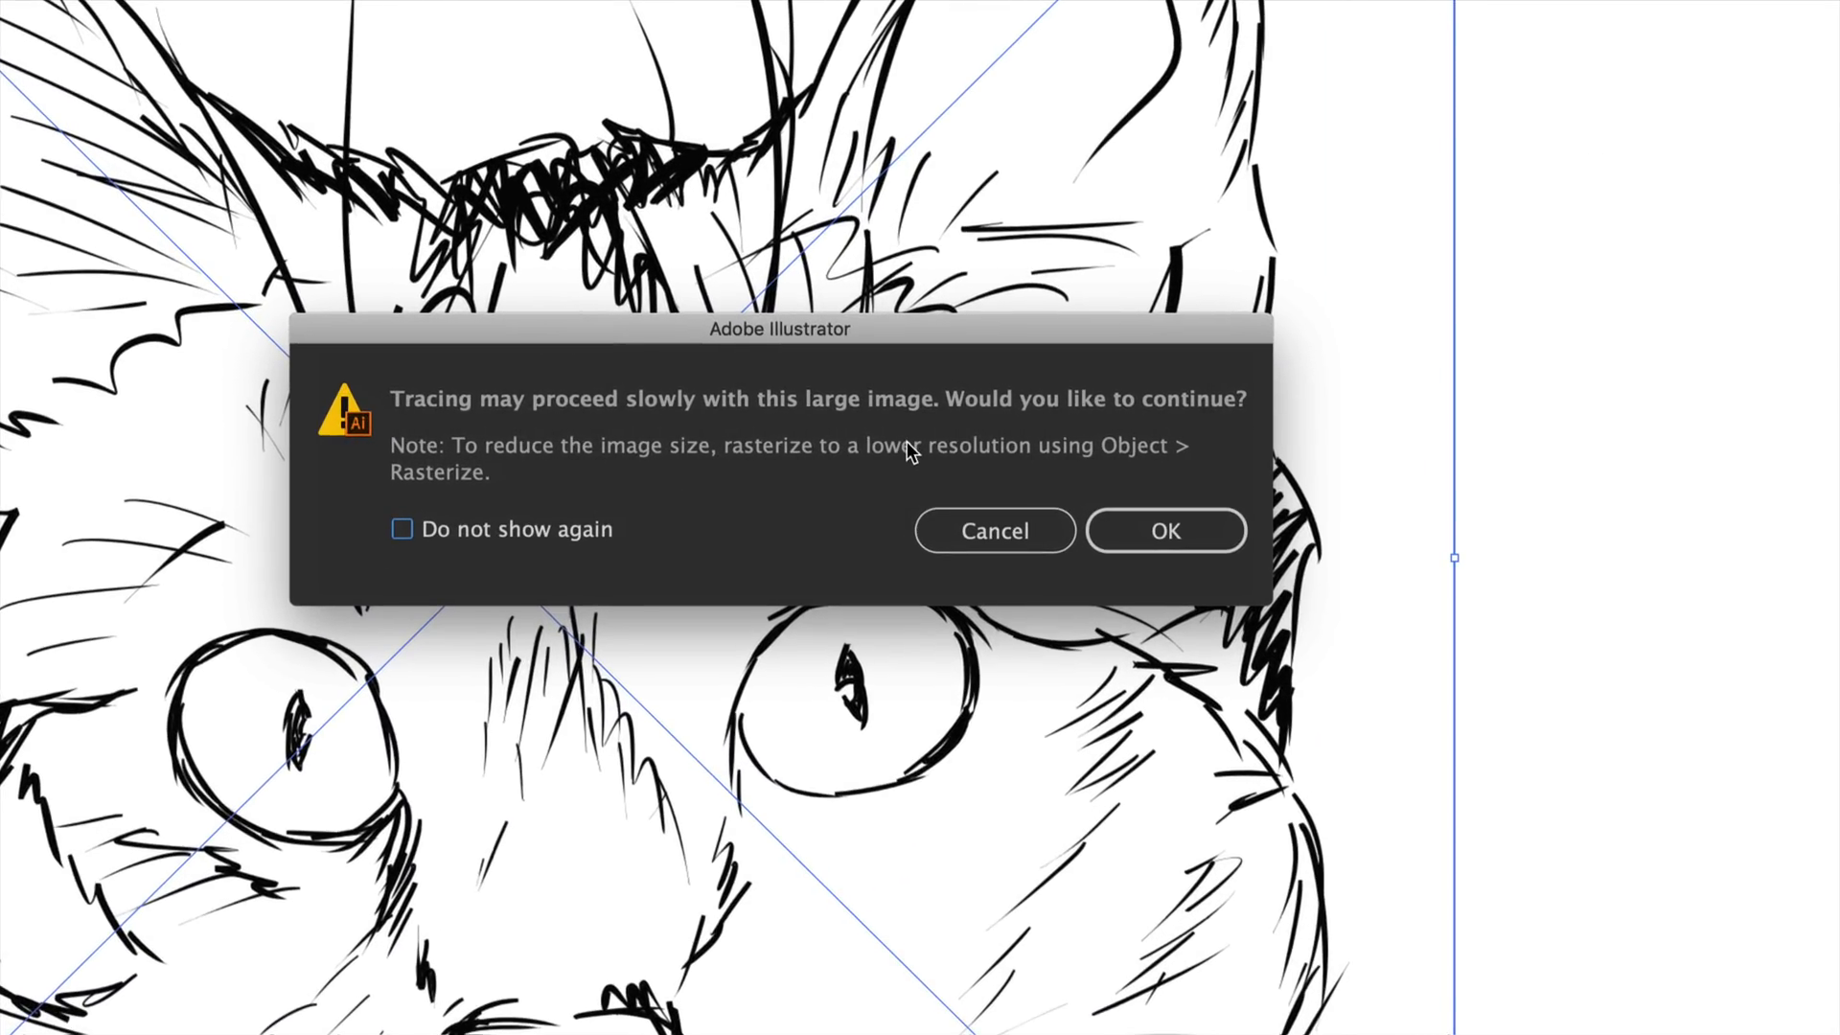
left_click(1192, 543)
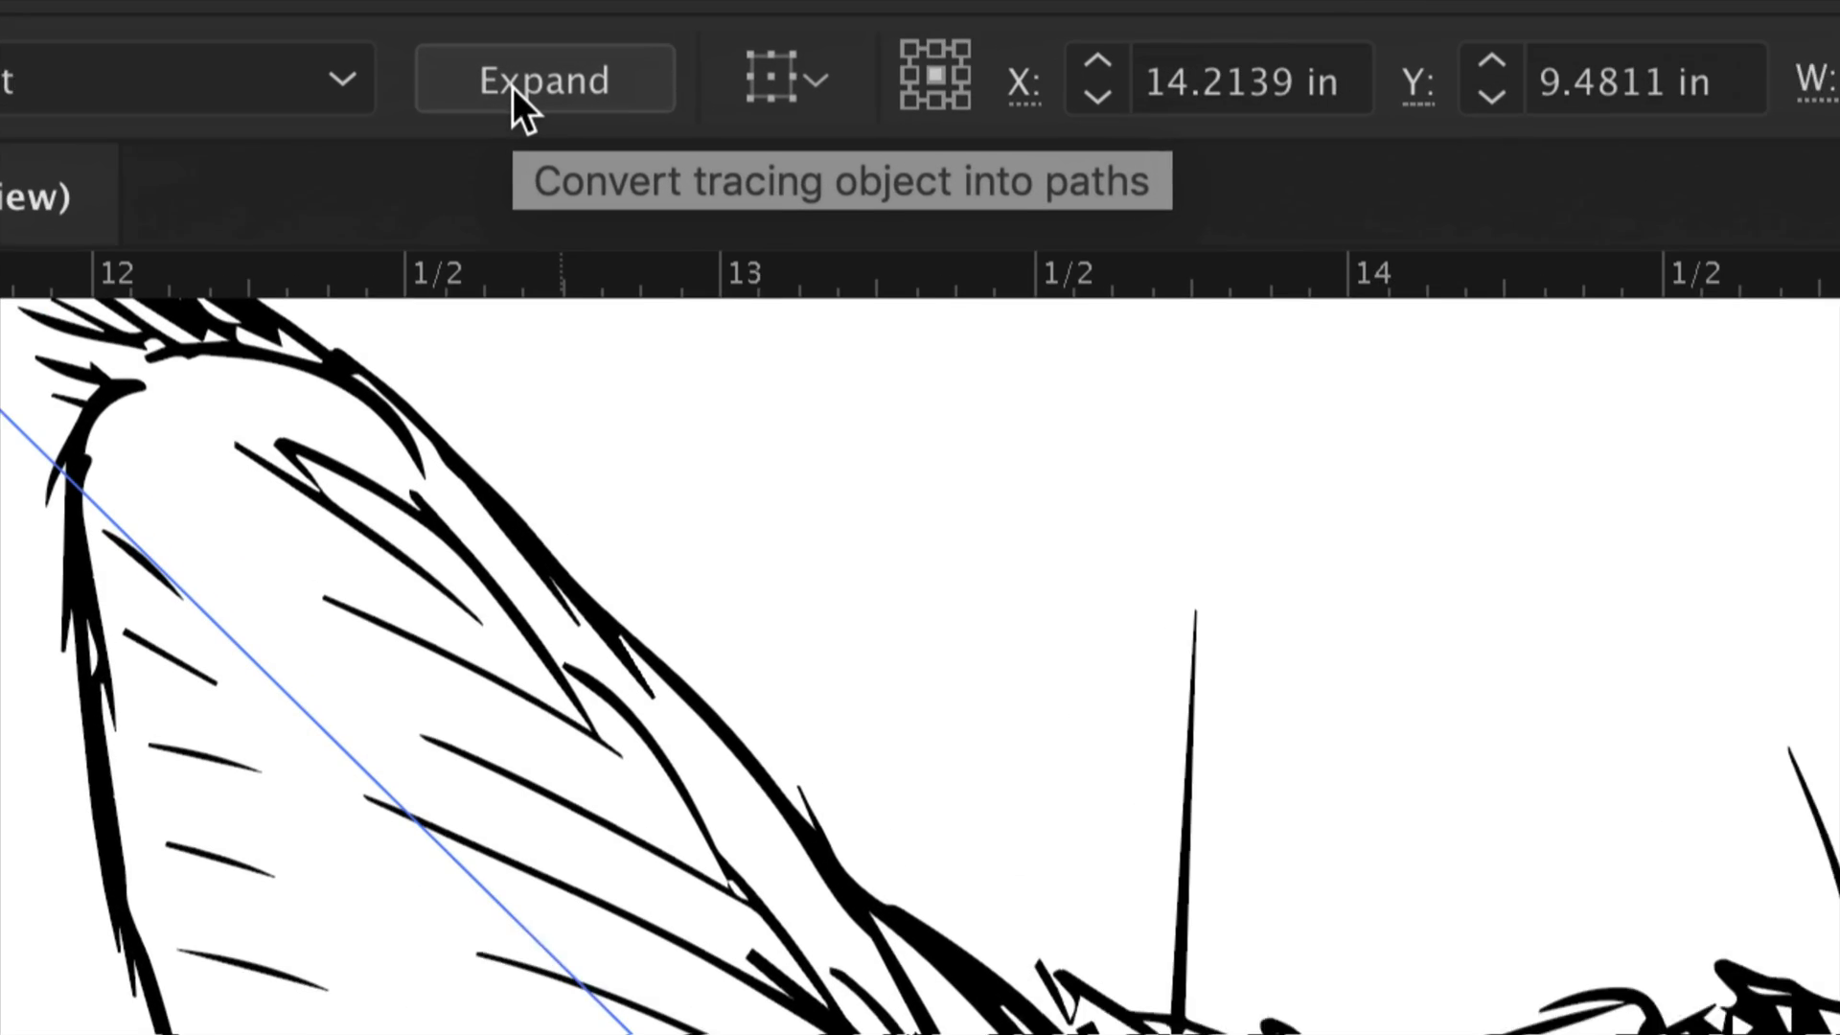
left_click(527, 88)
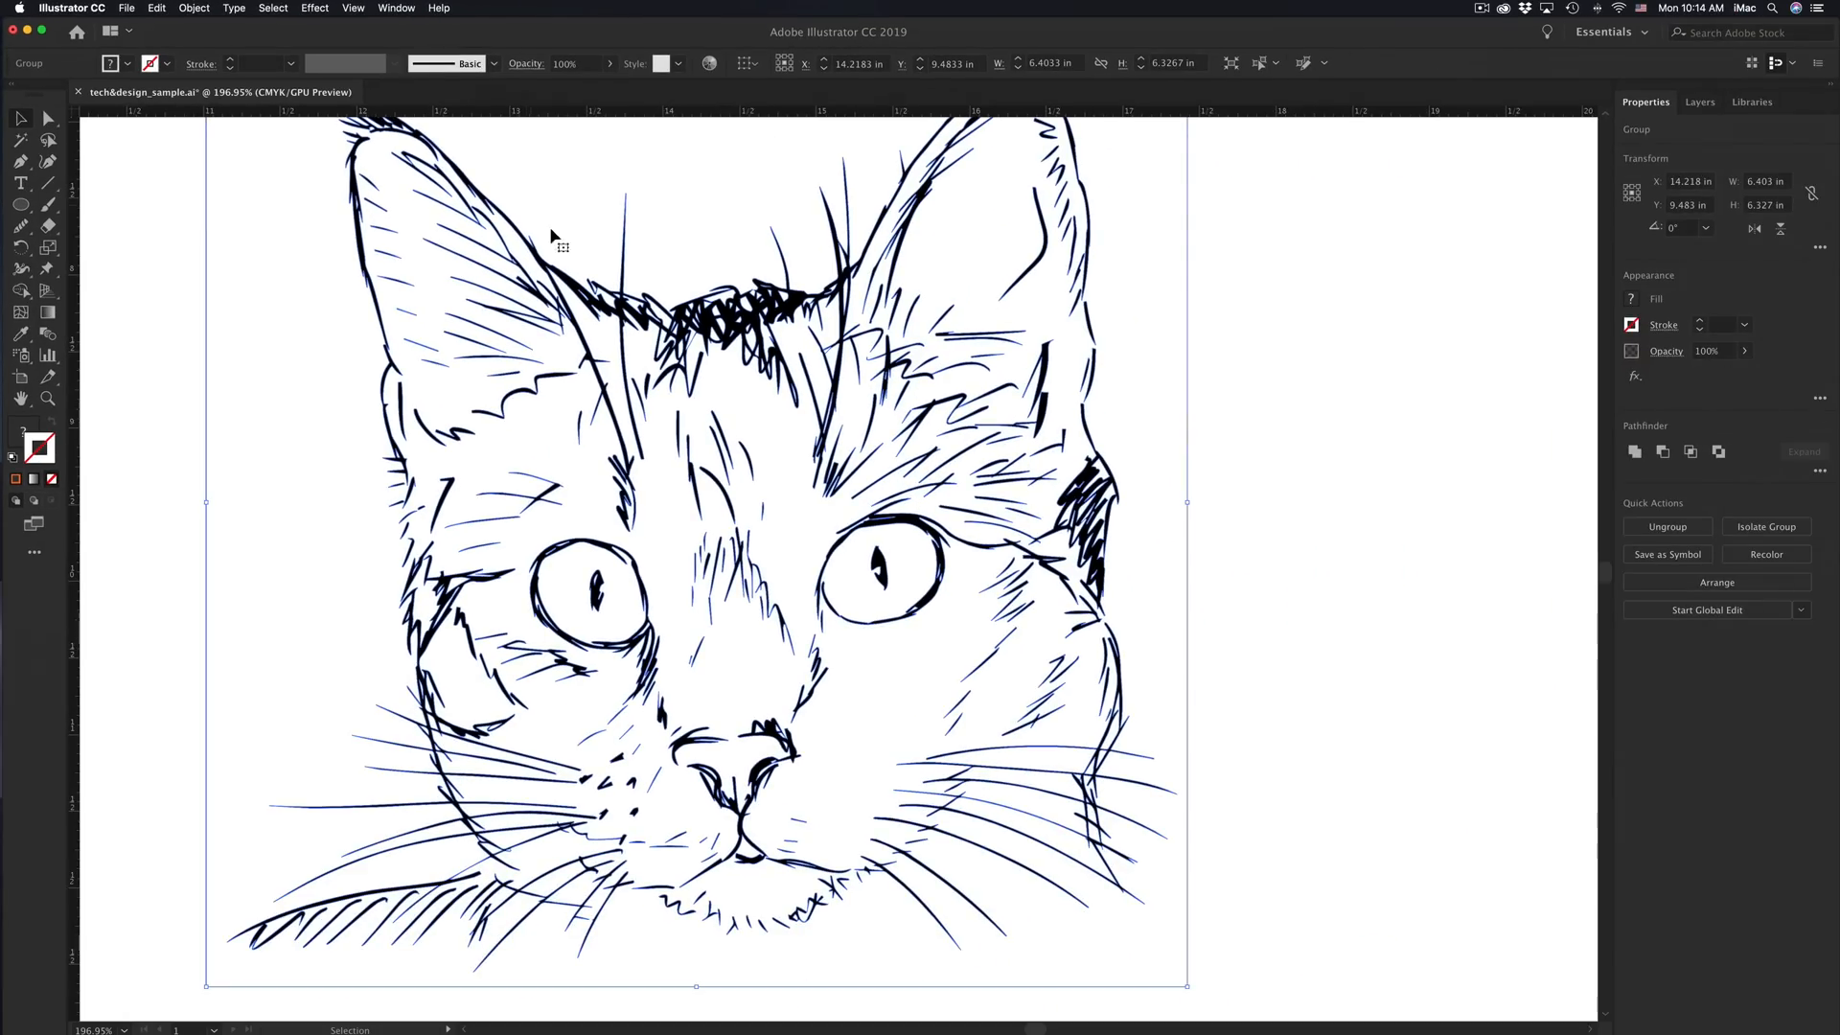
Step: Move the expanded cat group to about X 14.32 in, Y 9.12 in
left_click_drag(696, 334, 781, 374)
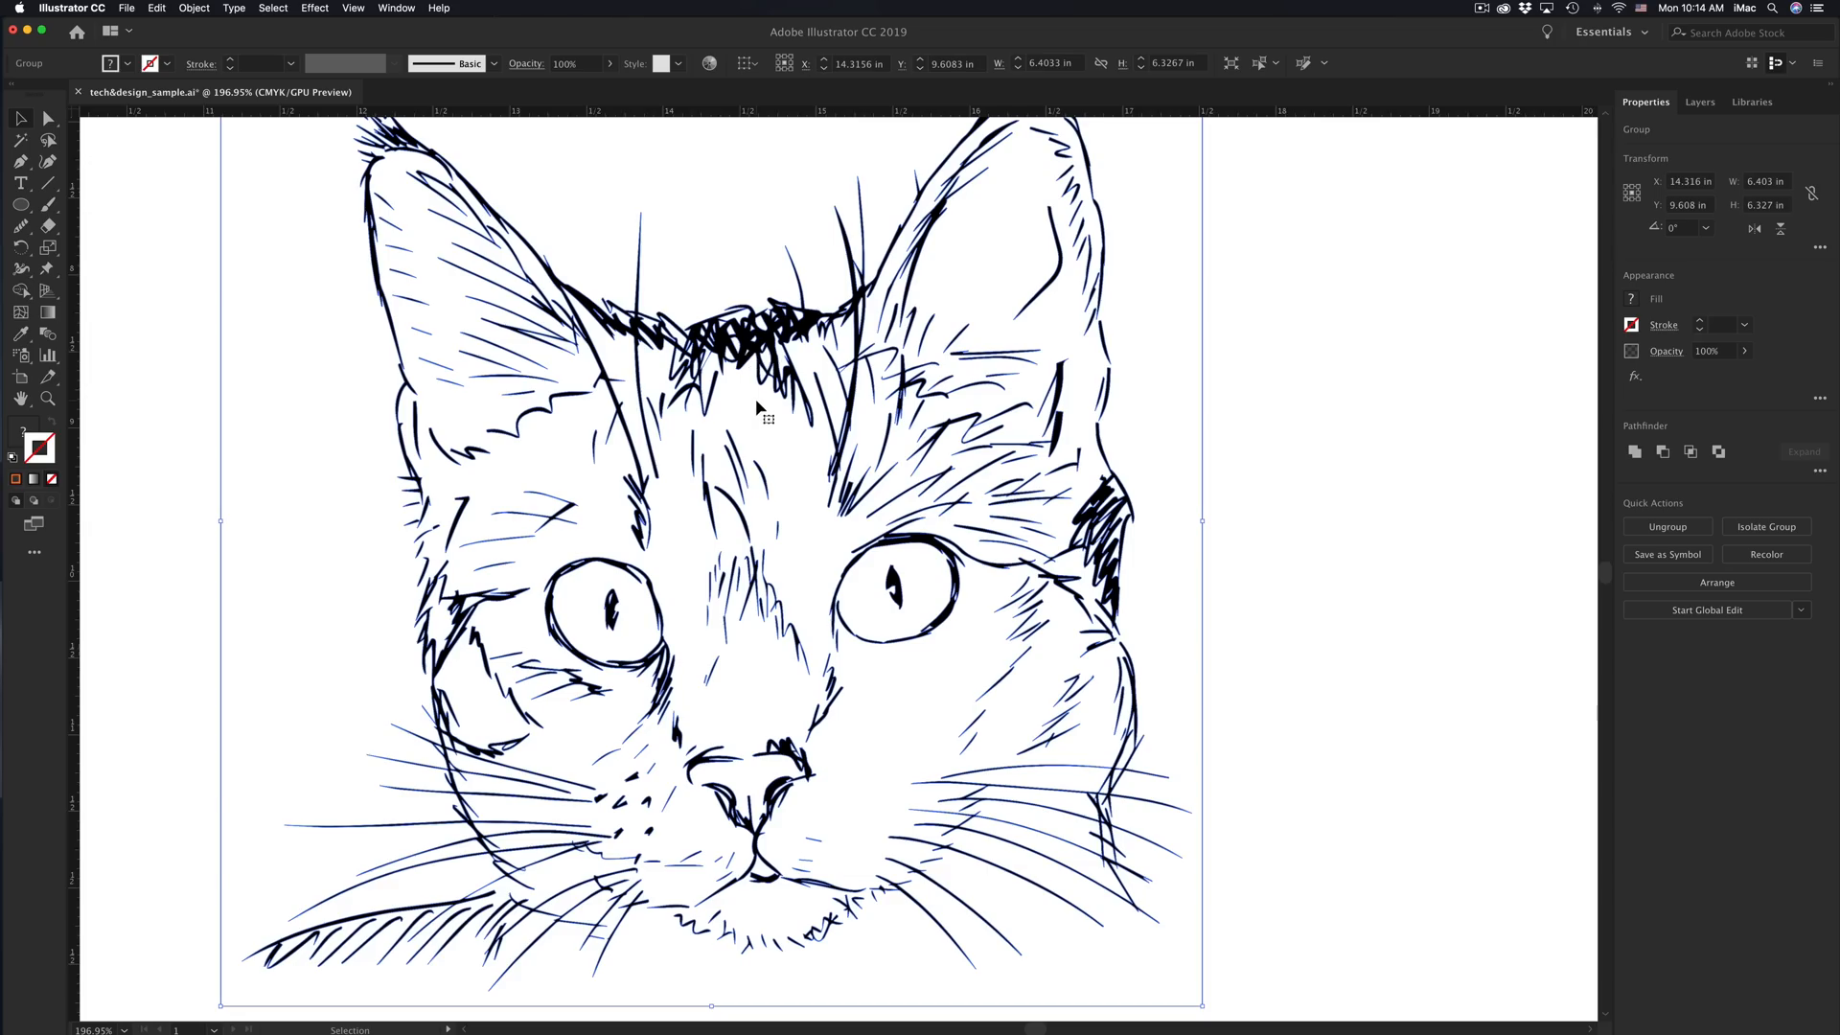
scroll(766, 403, "down", 3)
scroll(757, 410, "down", 5)
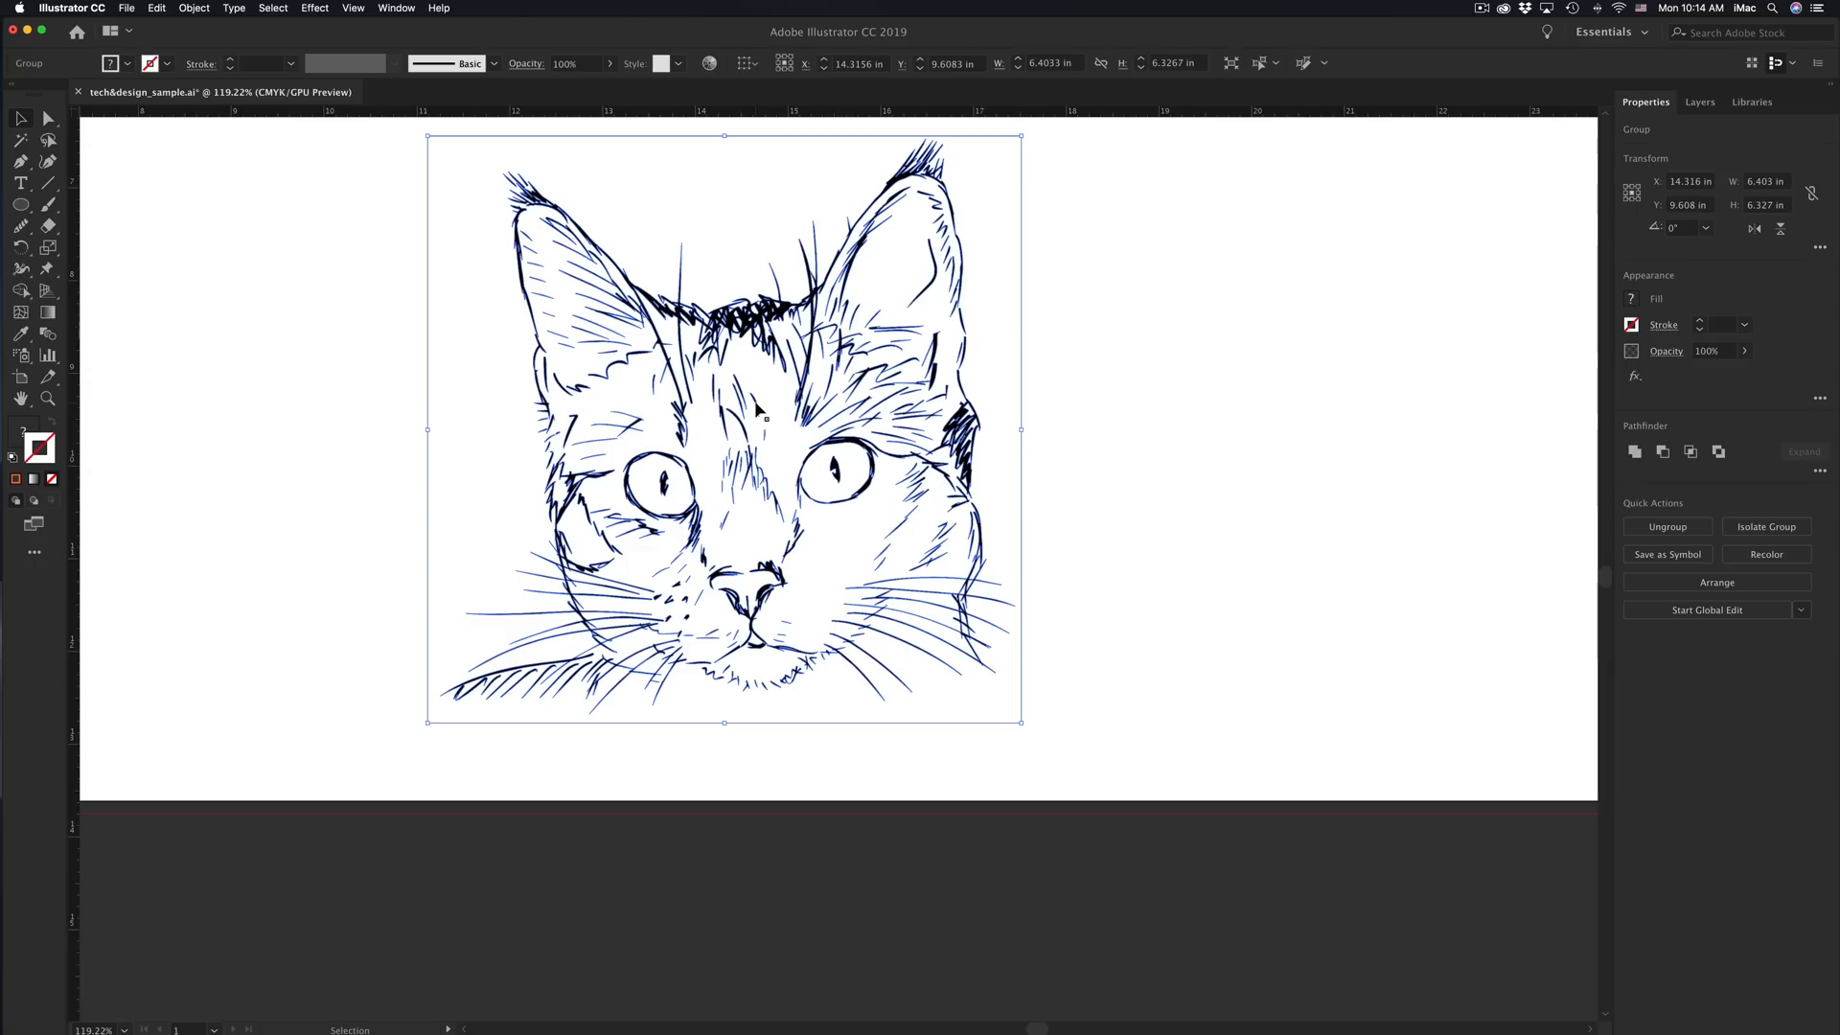
scroll(757, 410, "up", 2)
left_click_drag(763, 401, 755, 345)
scroll(753, 340, "up", 5)
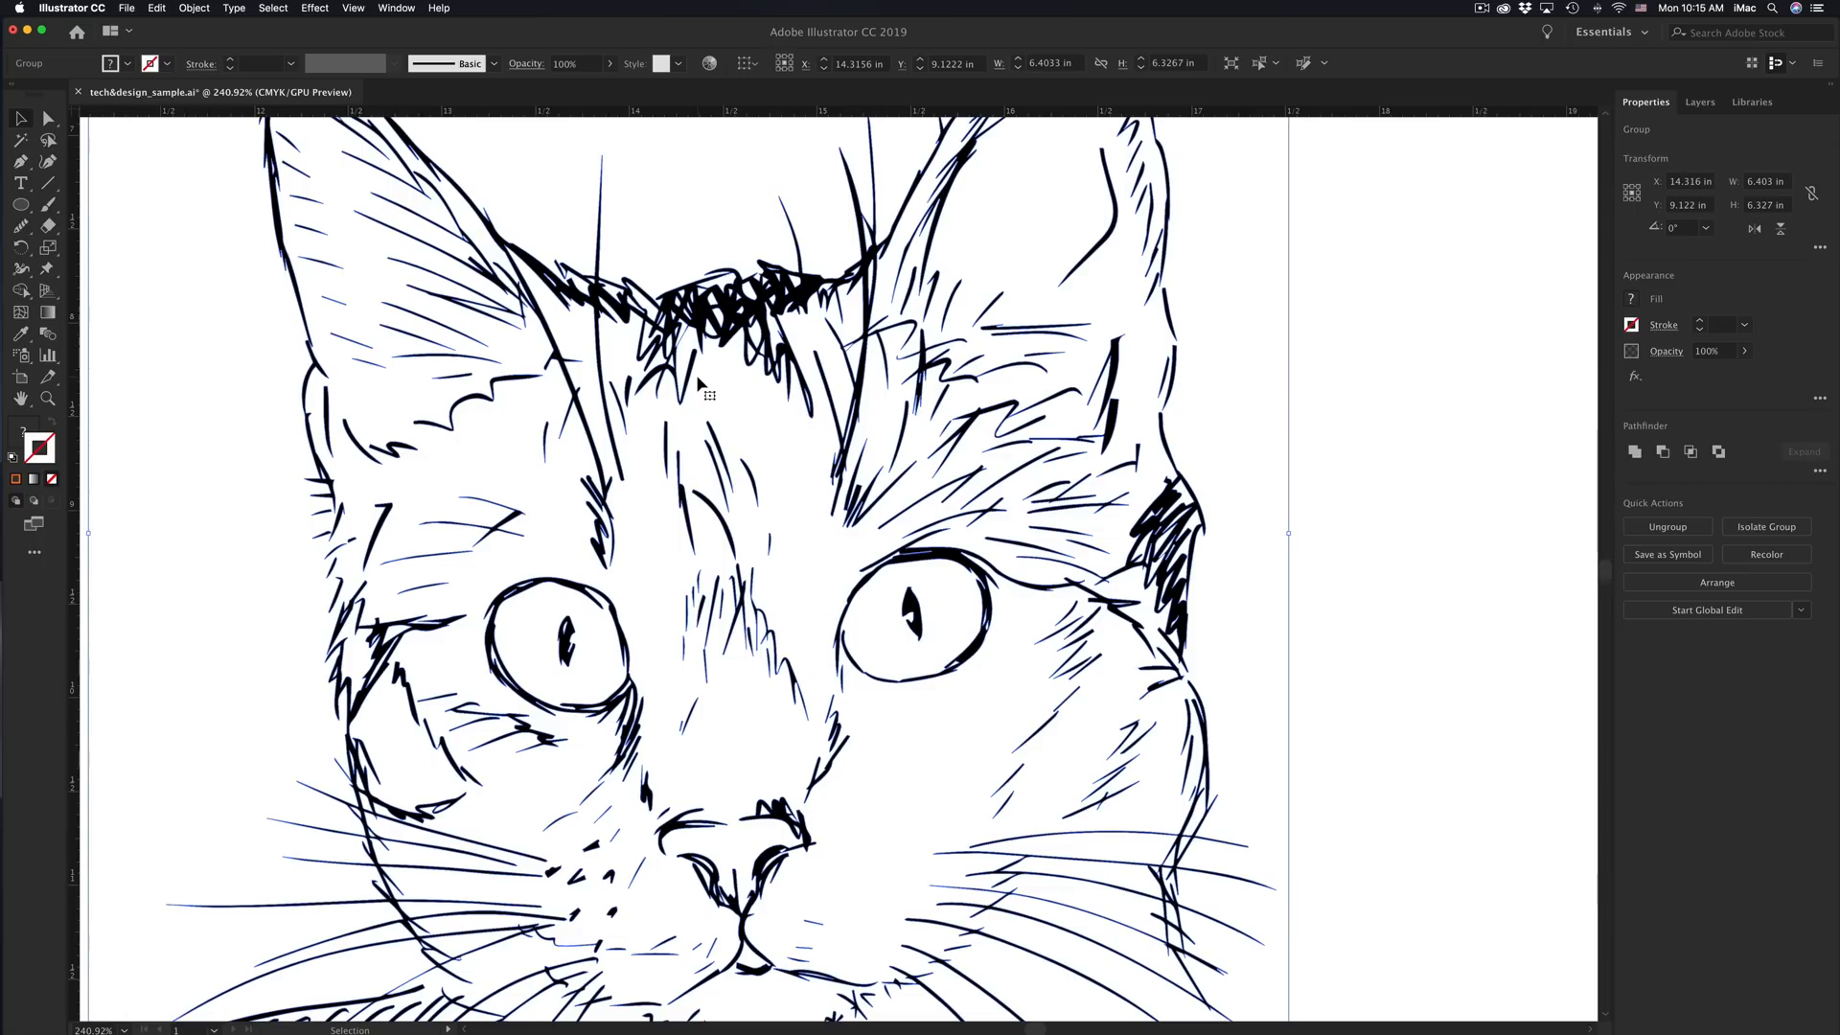
Step: Ungroup the expanded cat artwork and deselect everything
key("super")
key("shift+super+g")
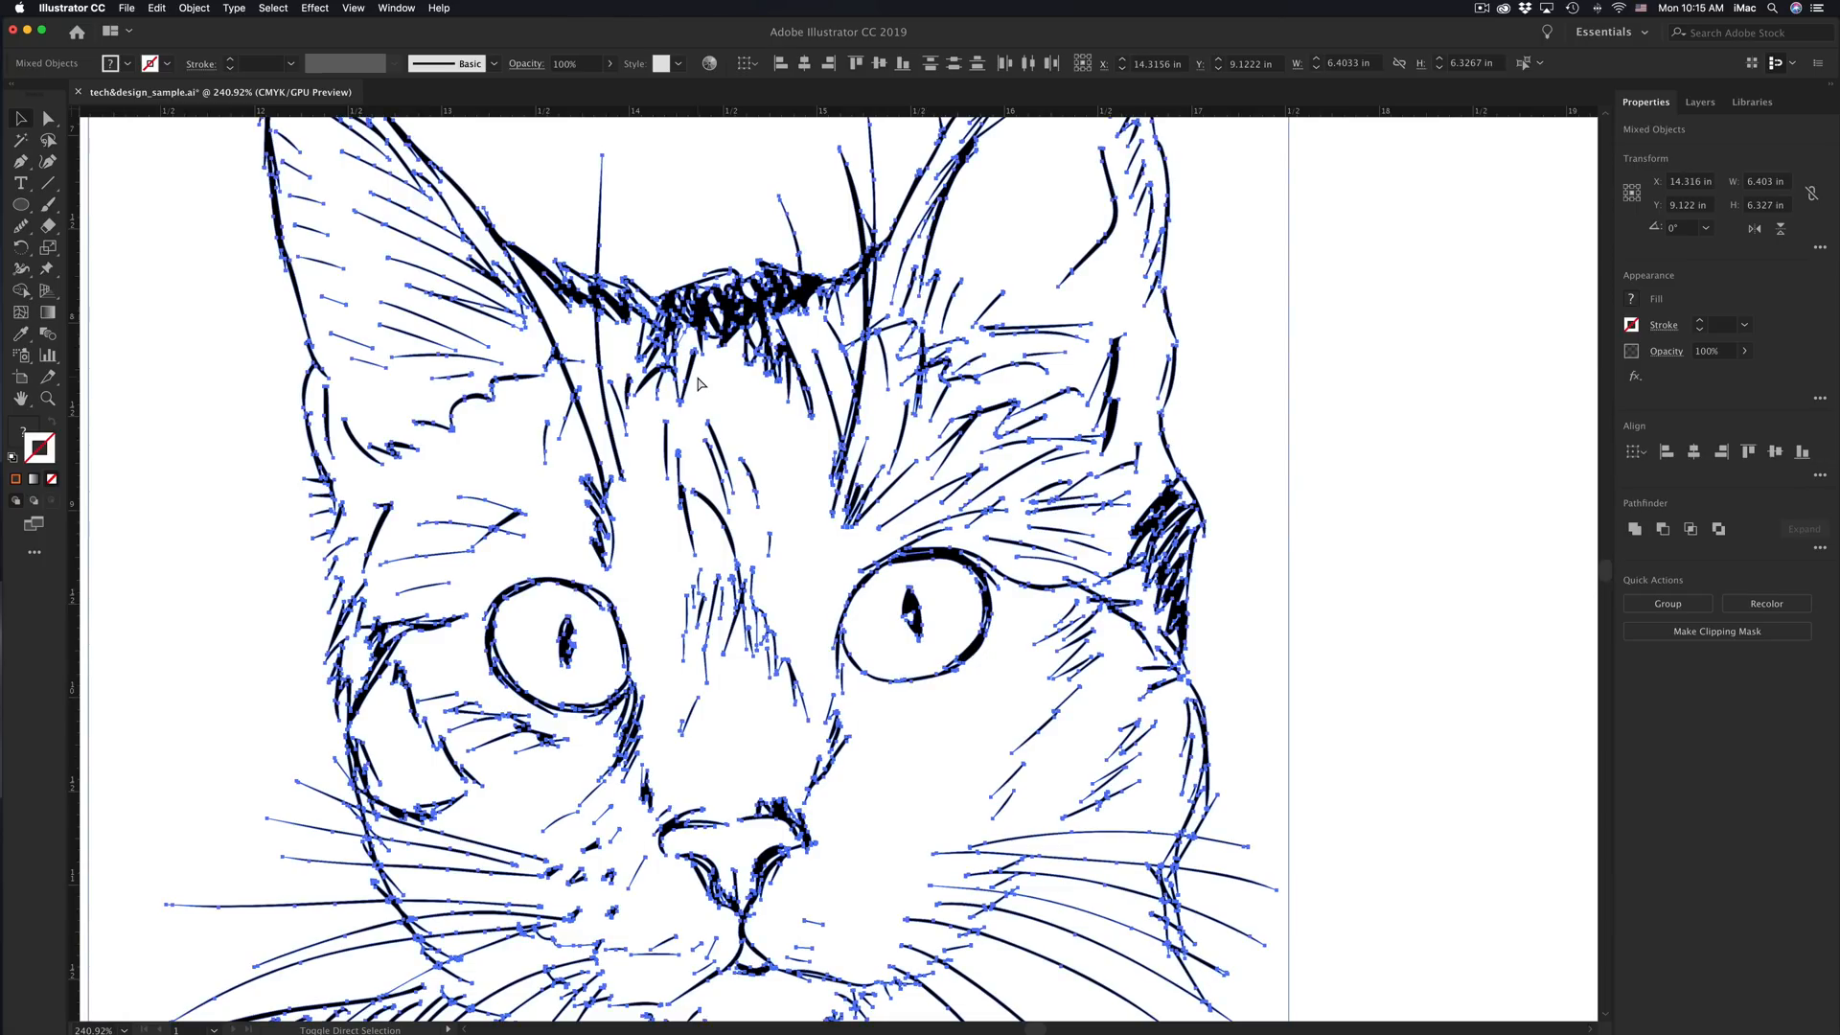
left_click(1424, 457)
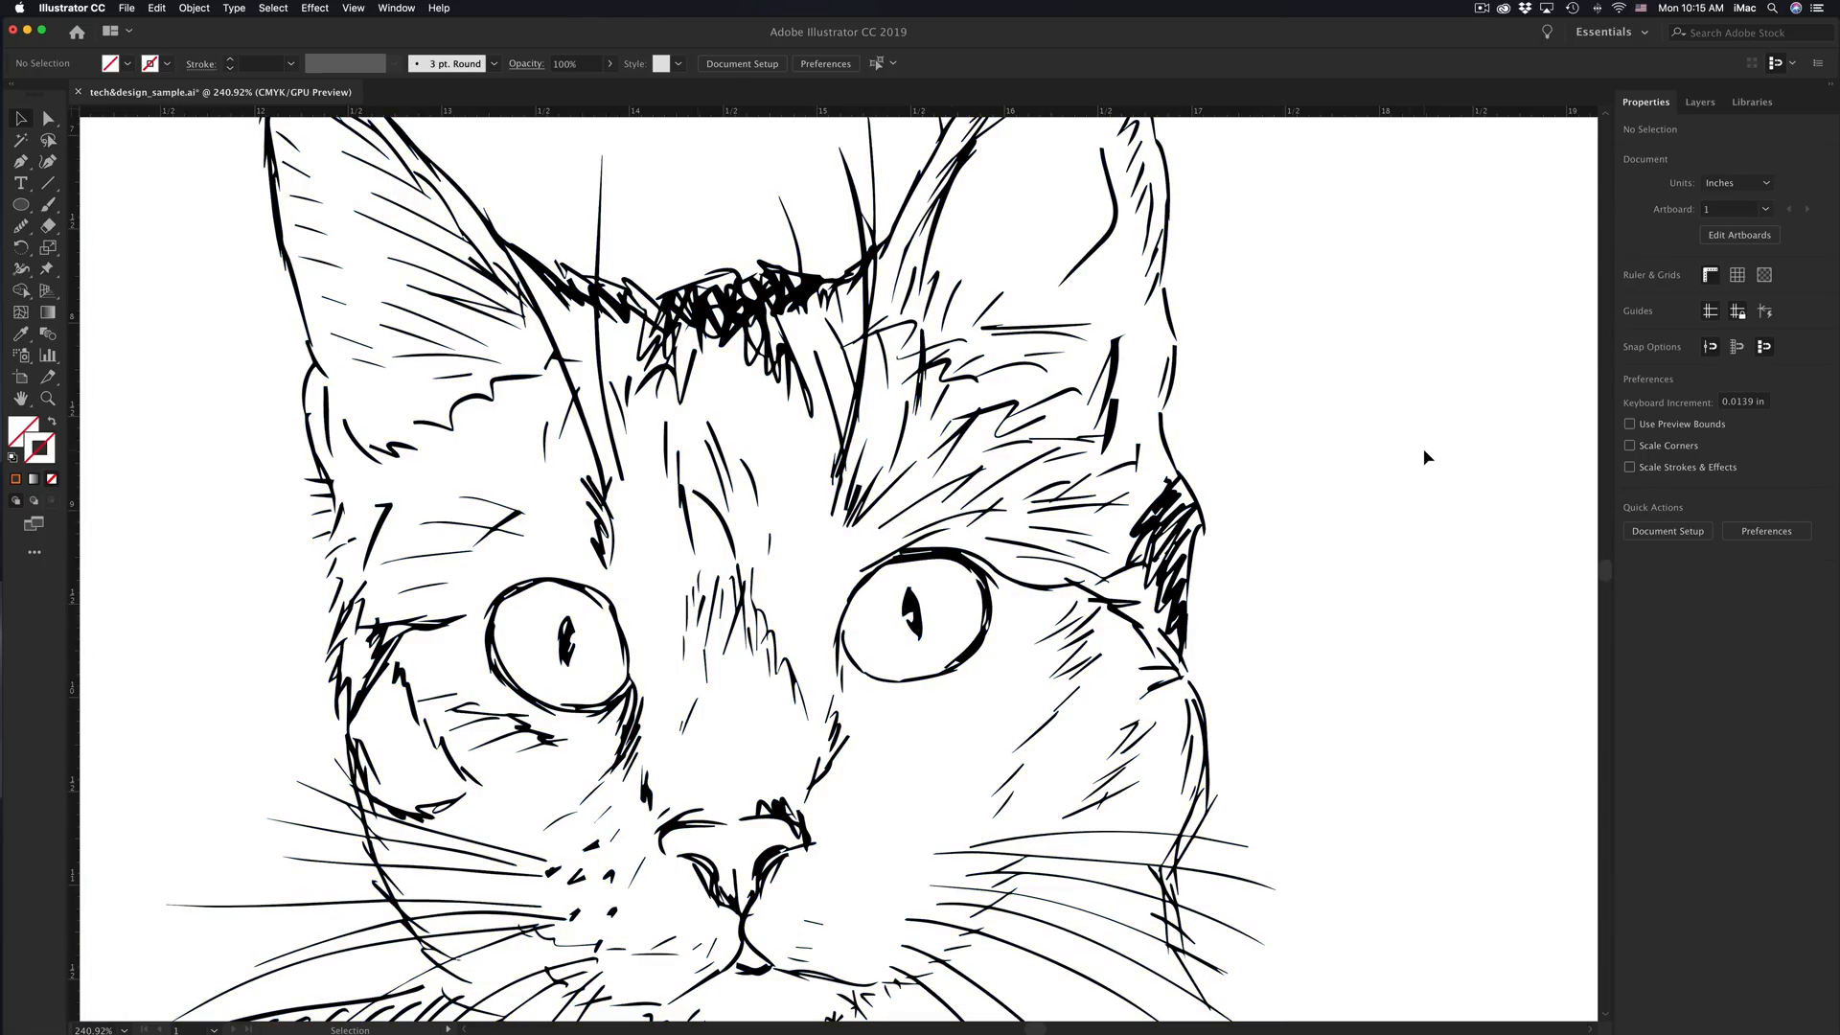
Step: Examine the ungrouped pieces by selecting a small black stroke below the right ear and the white compound path around the cat
left_click(1115, 465)
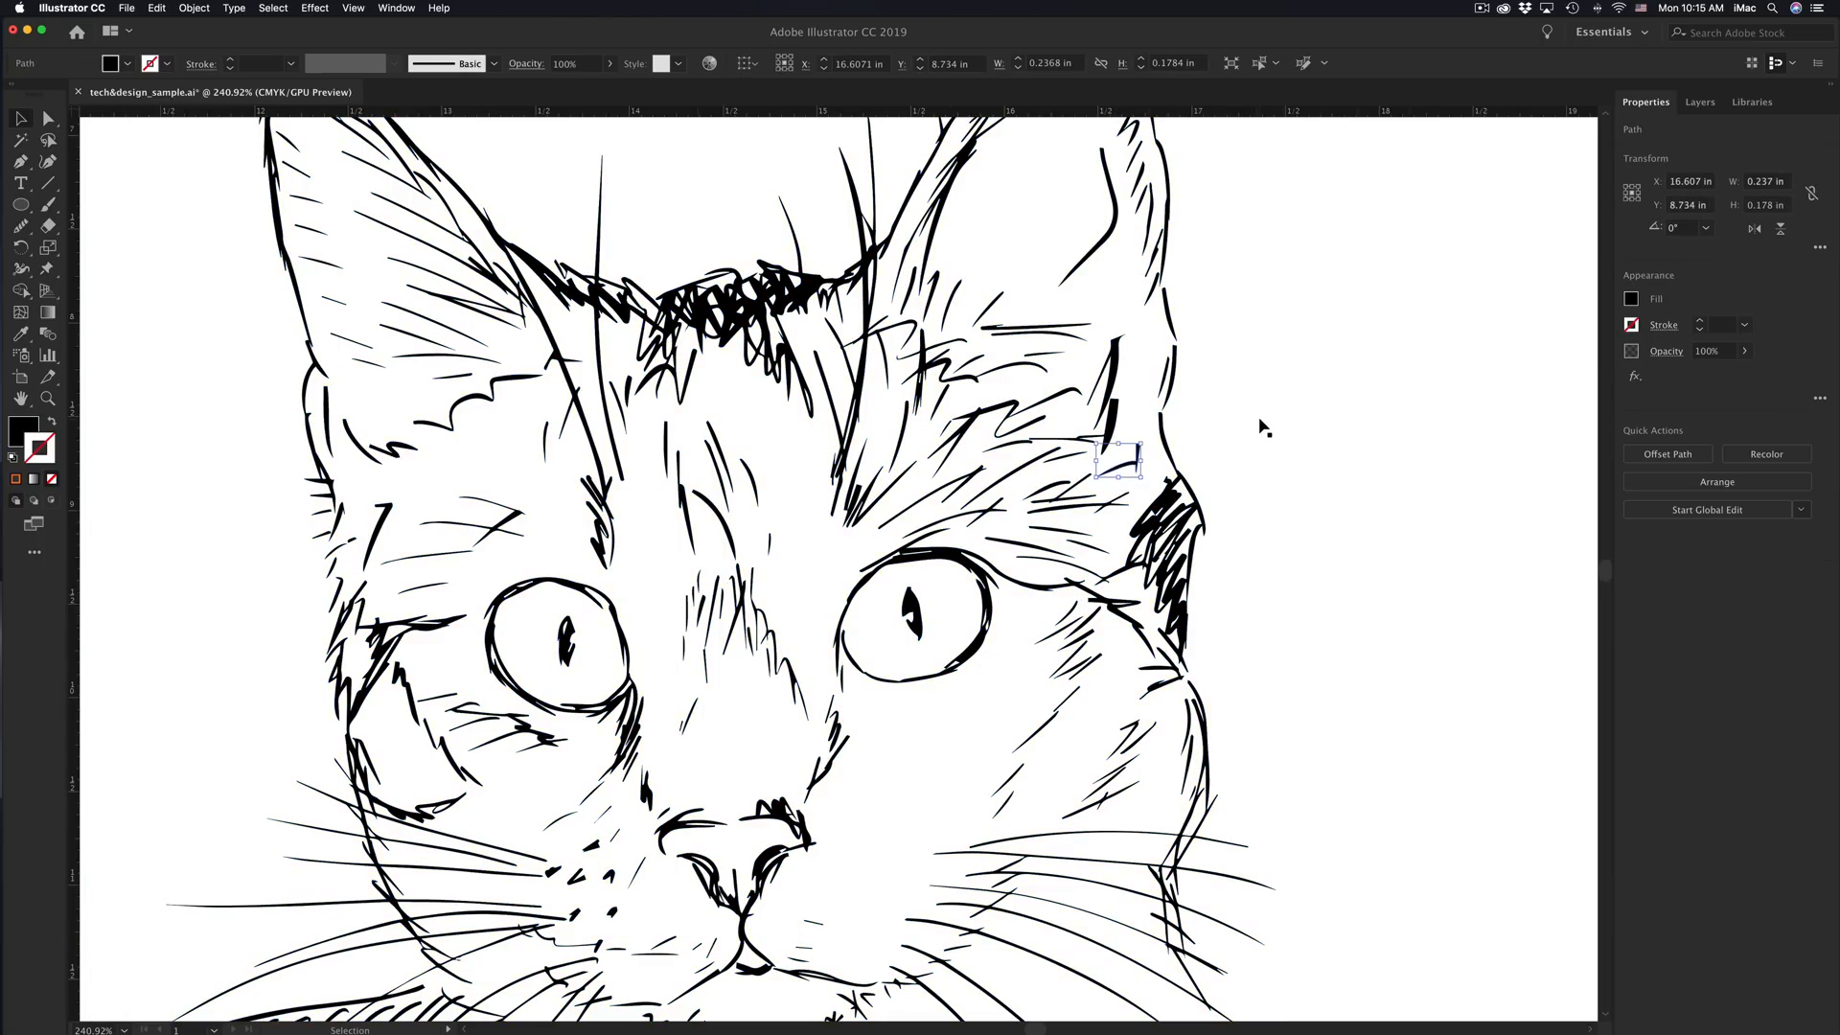
left_click(1351, 435)
left_click(1203, 411)
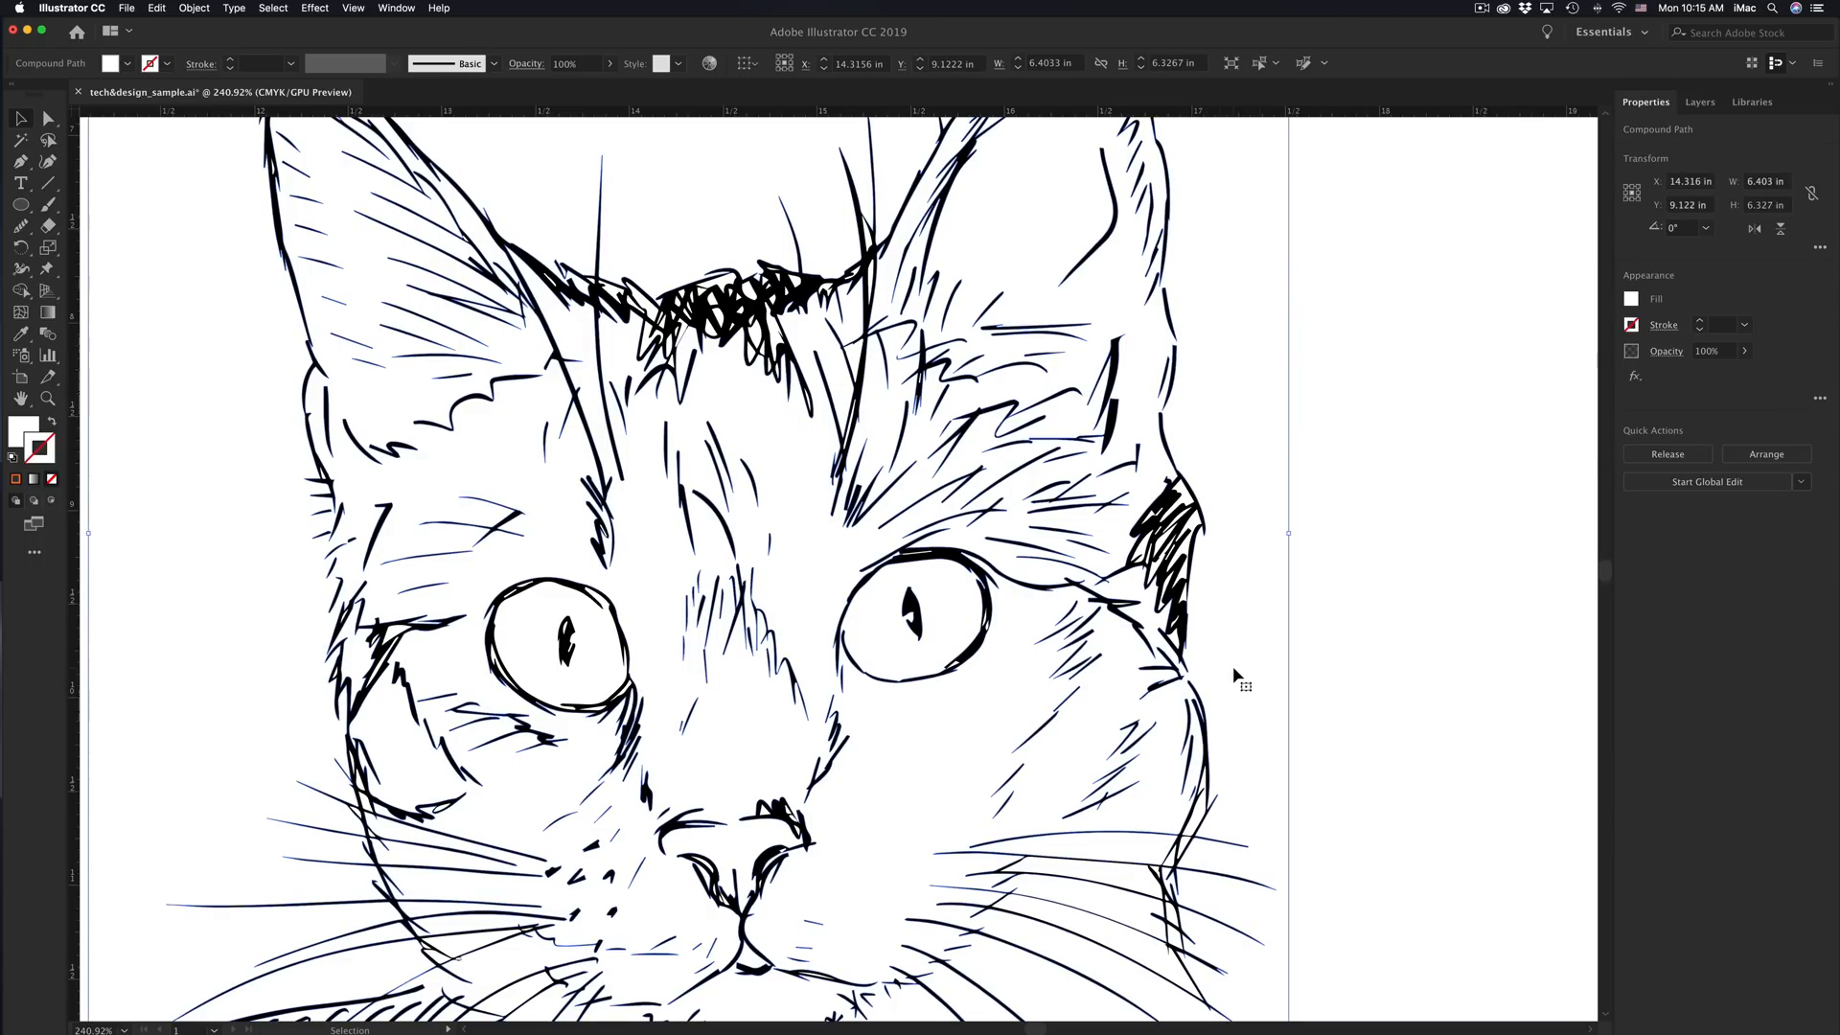
key("a")
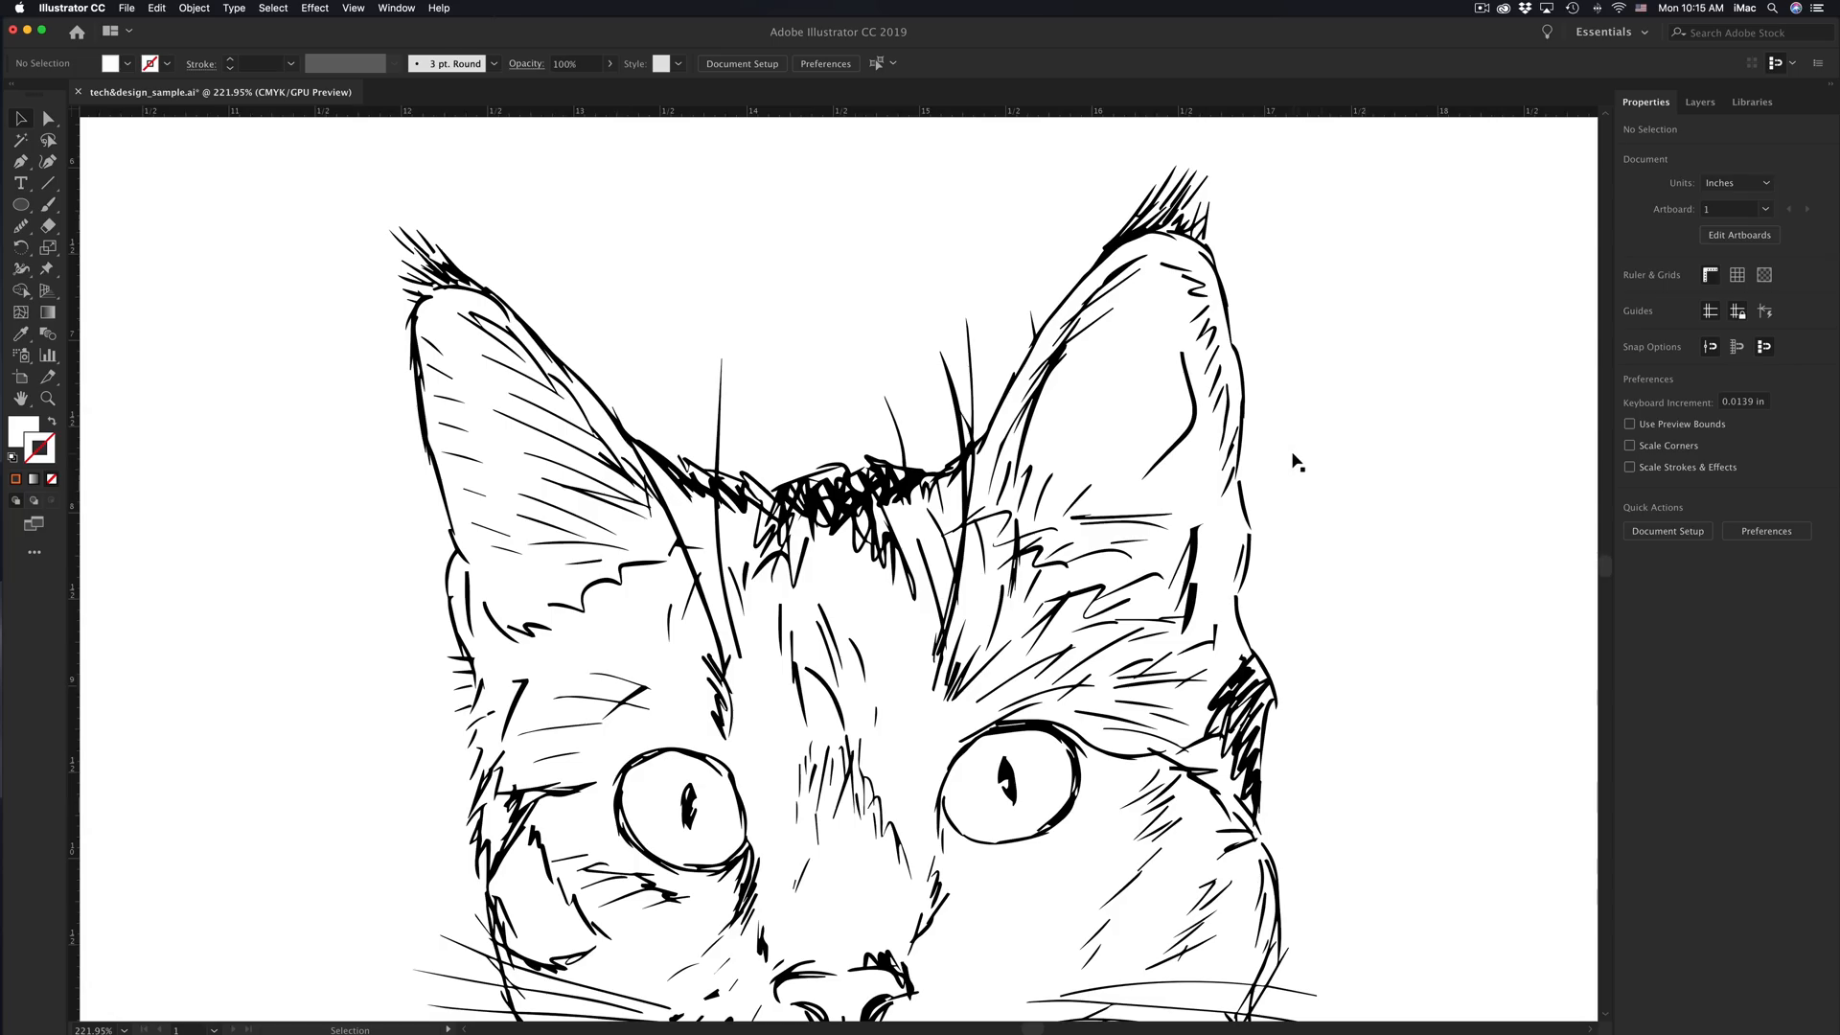
left_click(1290, 459)
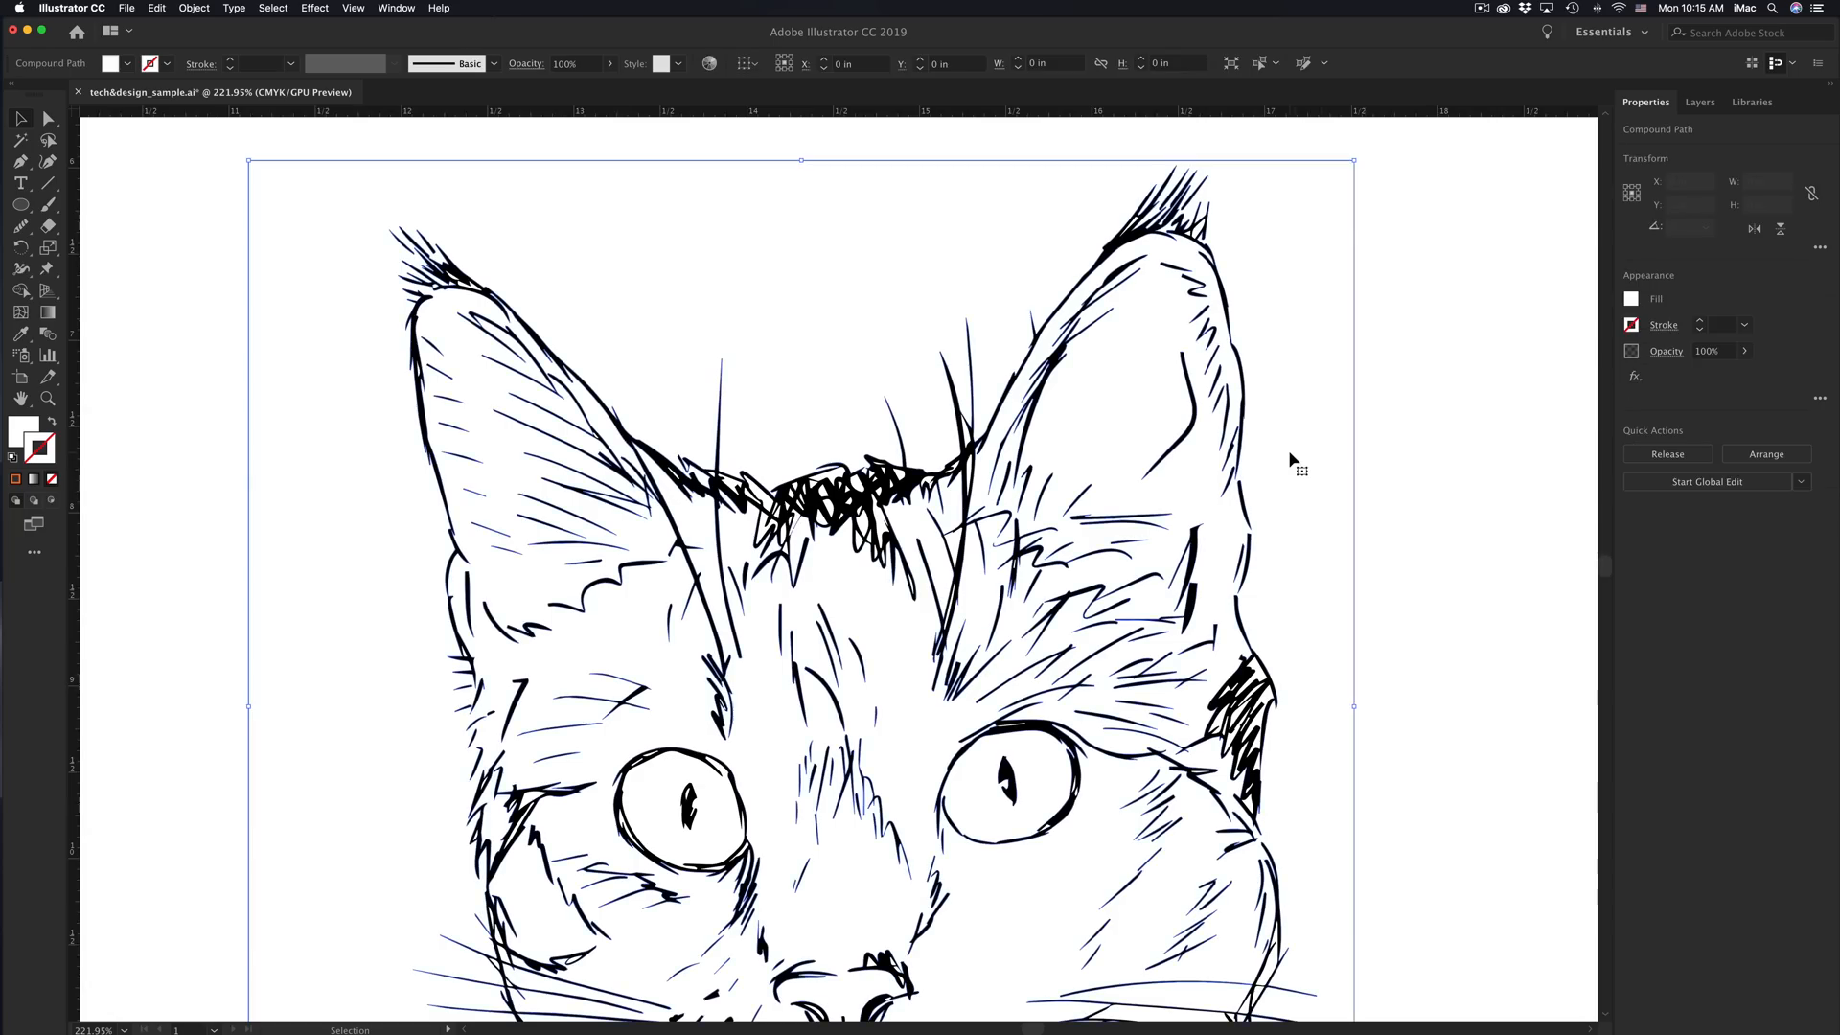
left_click(1314, 344)
key("super+0")
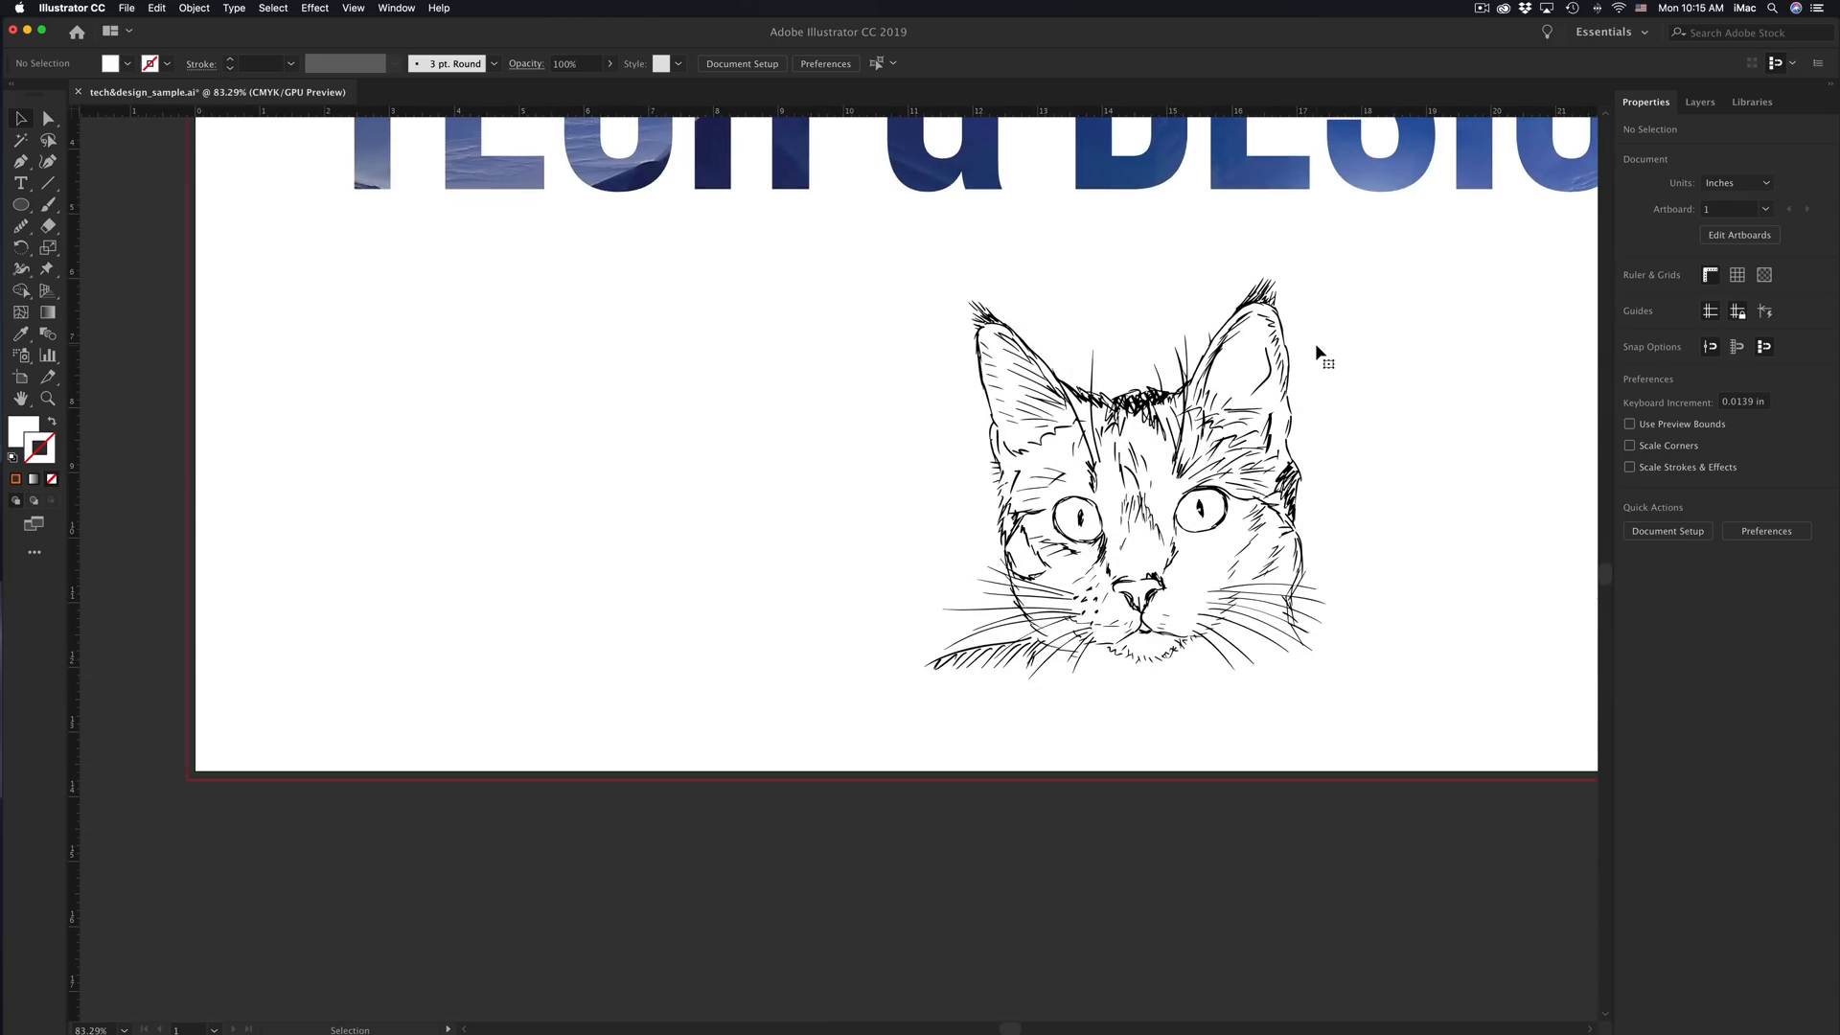
Step: Select the thick black stroke at the outer base of the right ear and nudge it slightly
scroll(1315, 343, "up", 5)
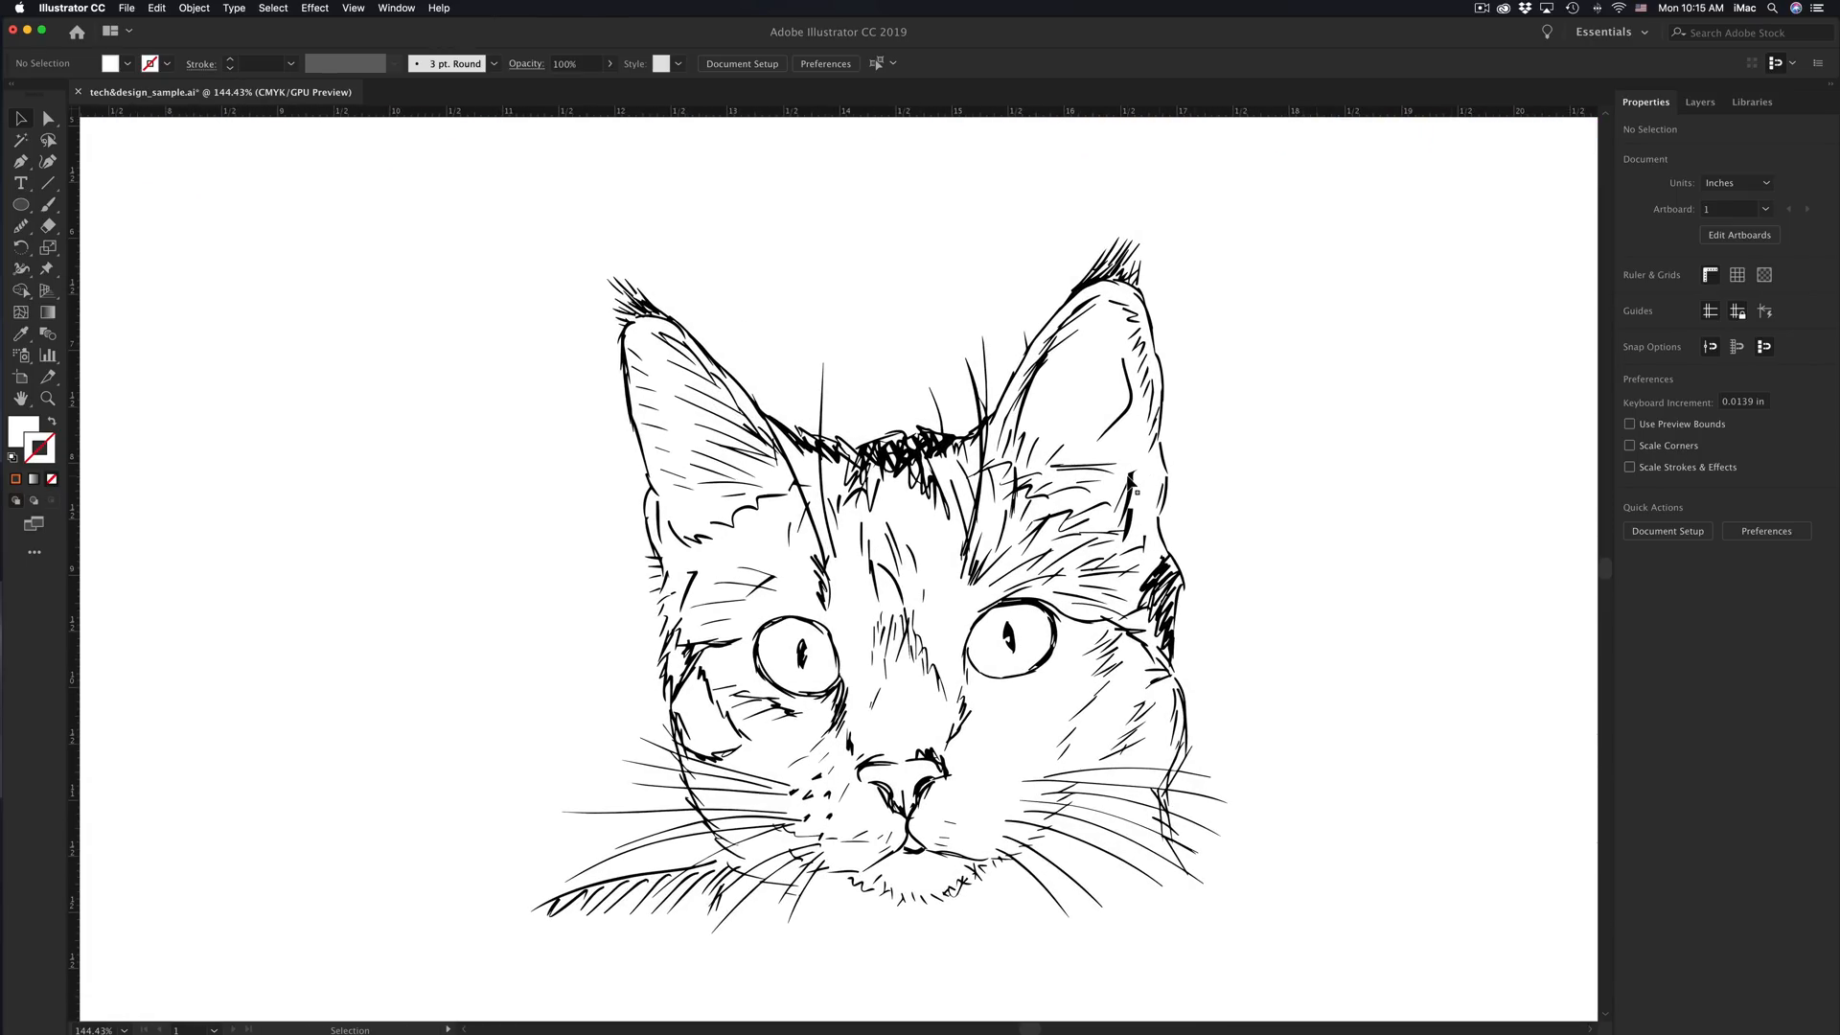
scroll(1132, 484, "up", 5)
scroll(1132, 484, "up", 3)
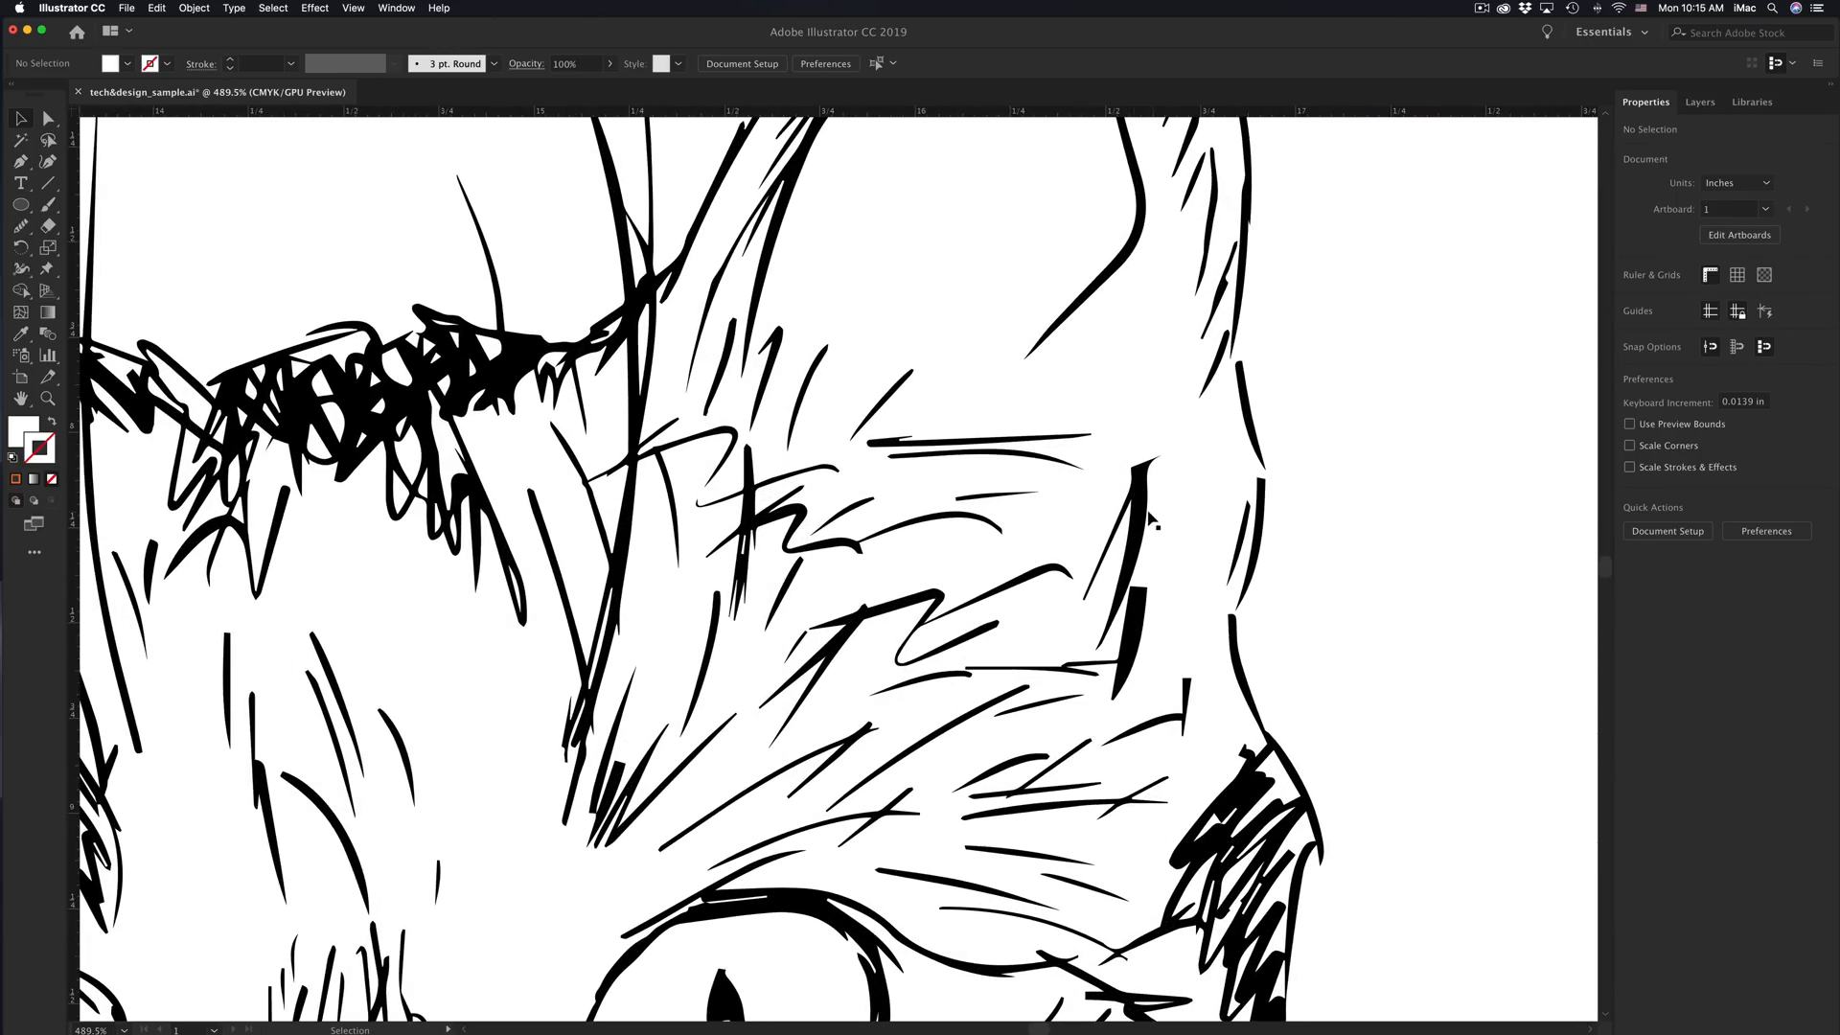
left_click(1149, 514)
mouse_move(1149, 514)
left_mouse_down()
mouse_move(1141, 386)
mouse_move(1138, 506)
left_mouse_up()
Step: Select the black stroke along the inner edge of the right ear and add an anchor point midway up its lower branch
left_click(757, 335)
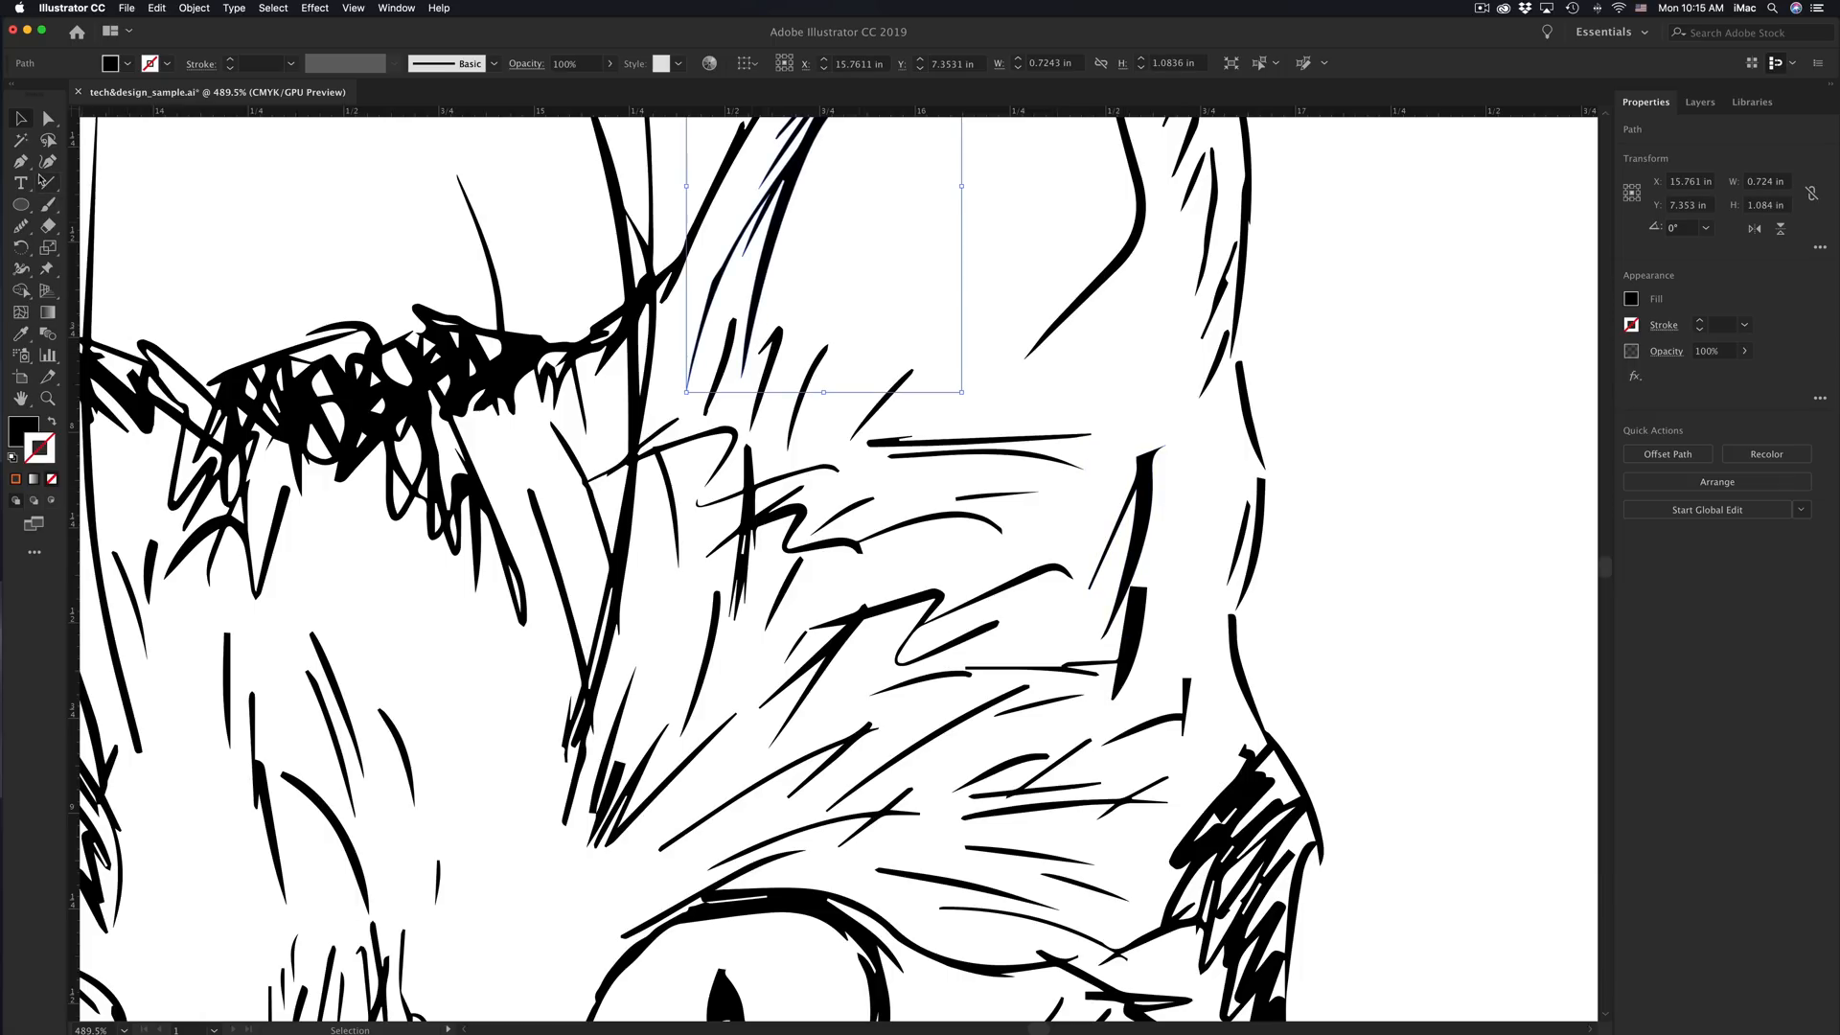
left_click(27, 167)
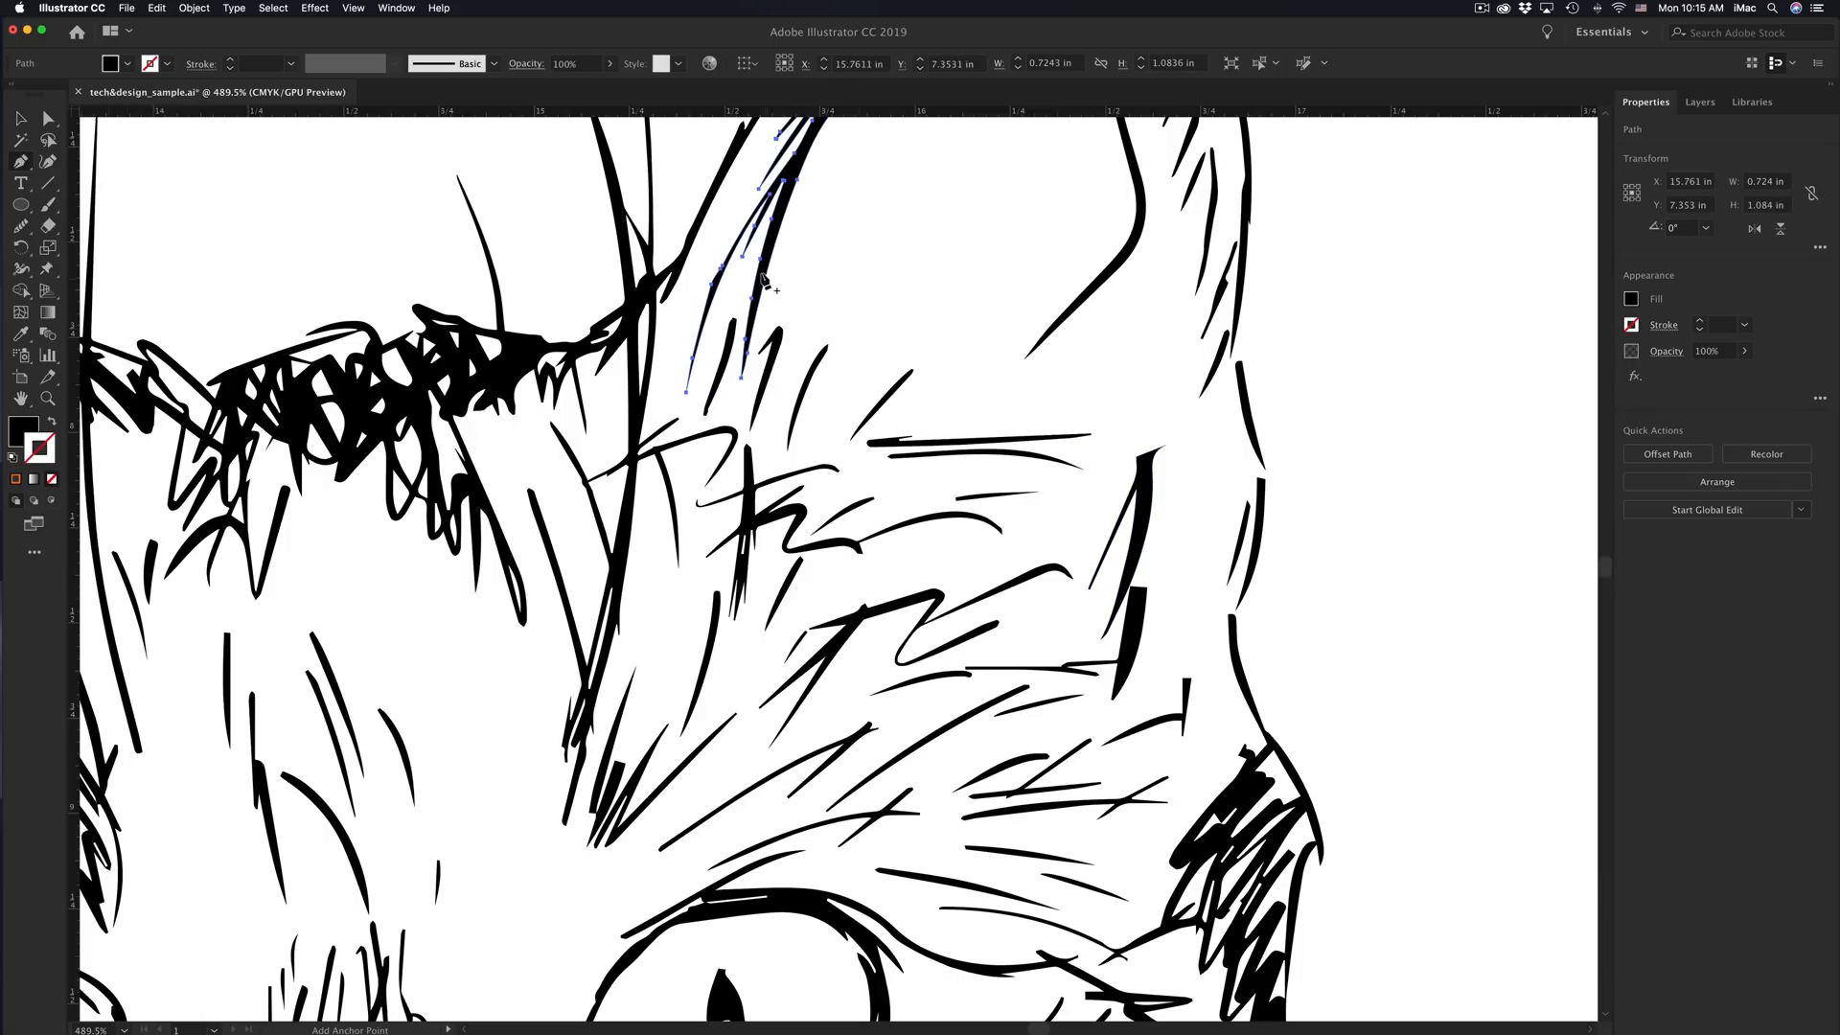
scroll(758, 273, "up", 5)
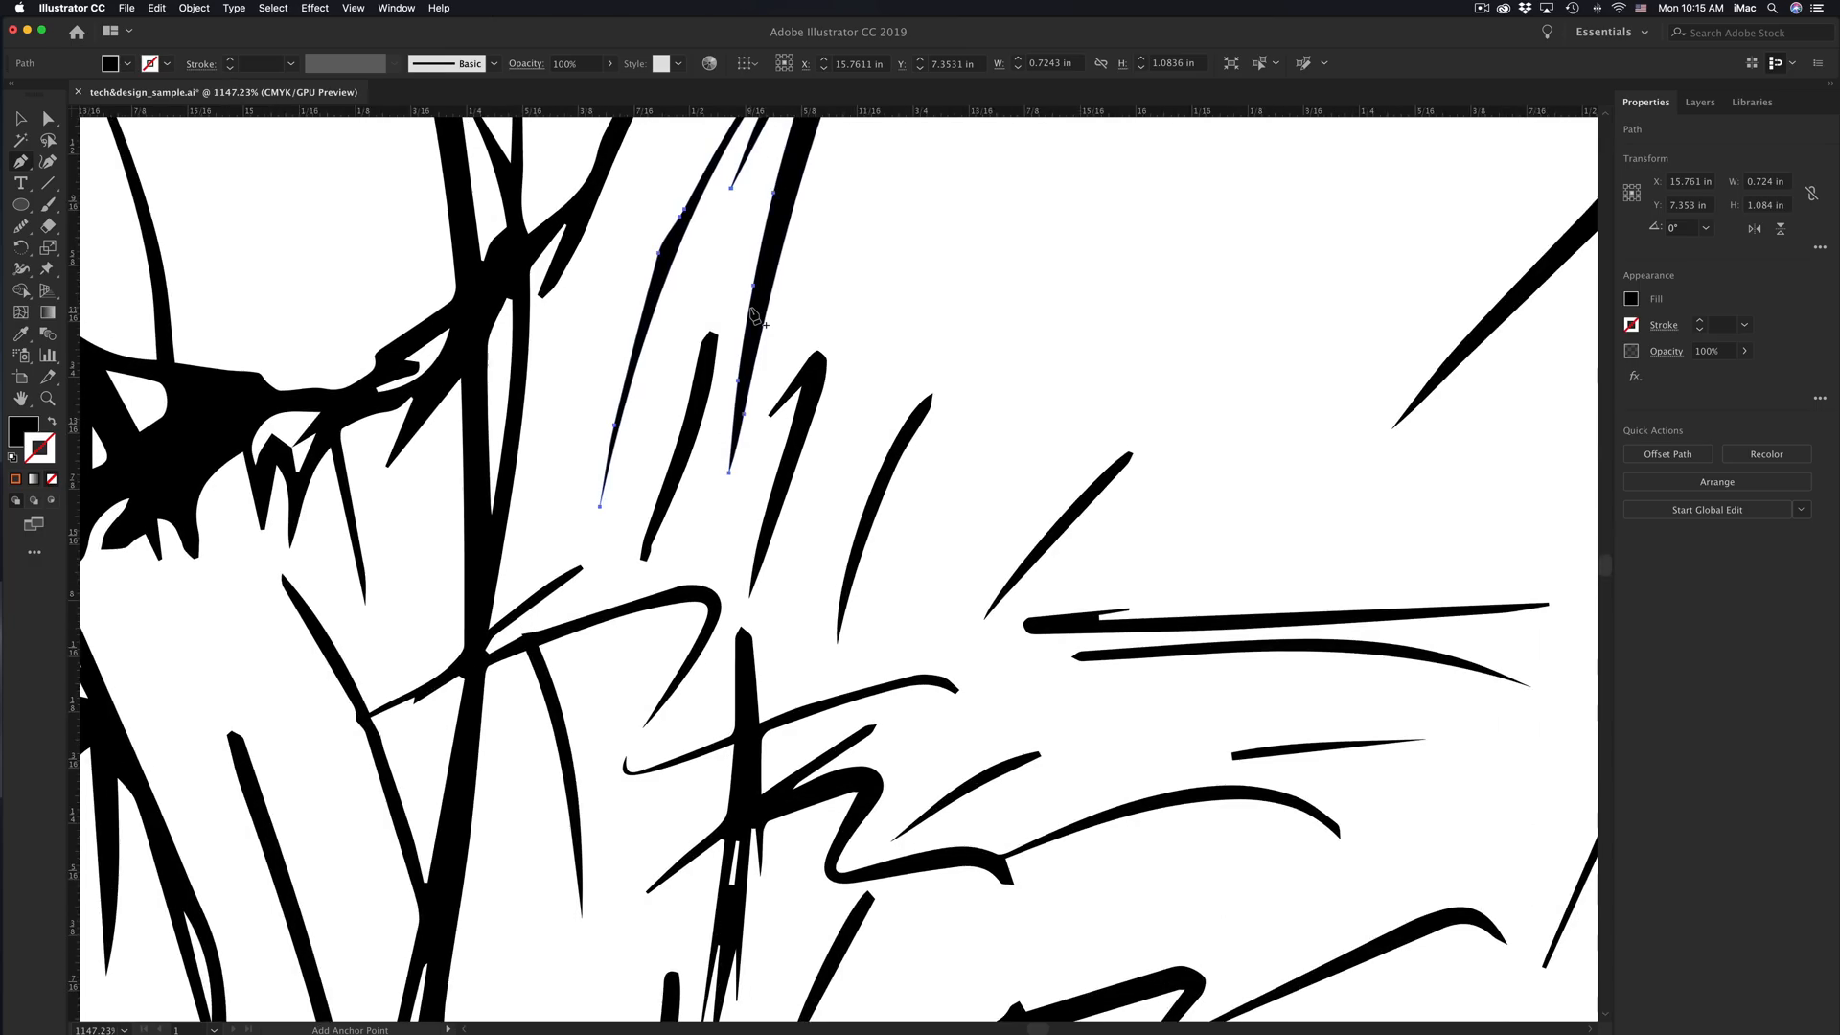
left_click(754, 285)
key("a")
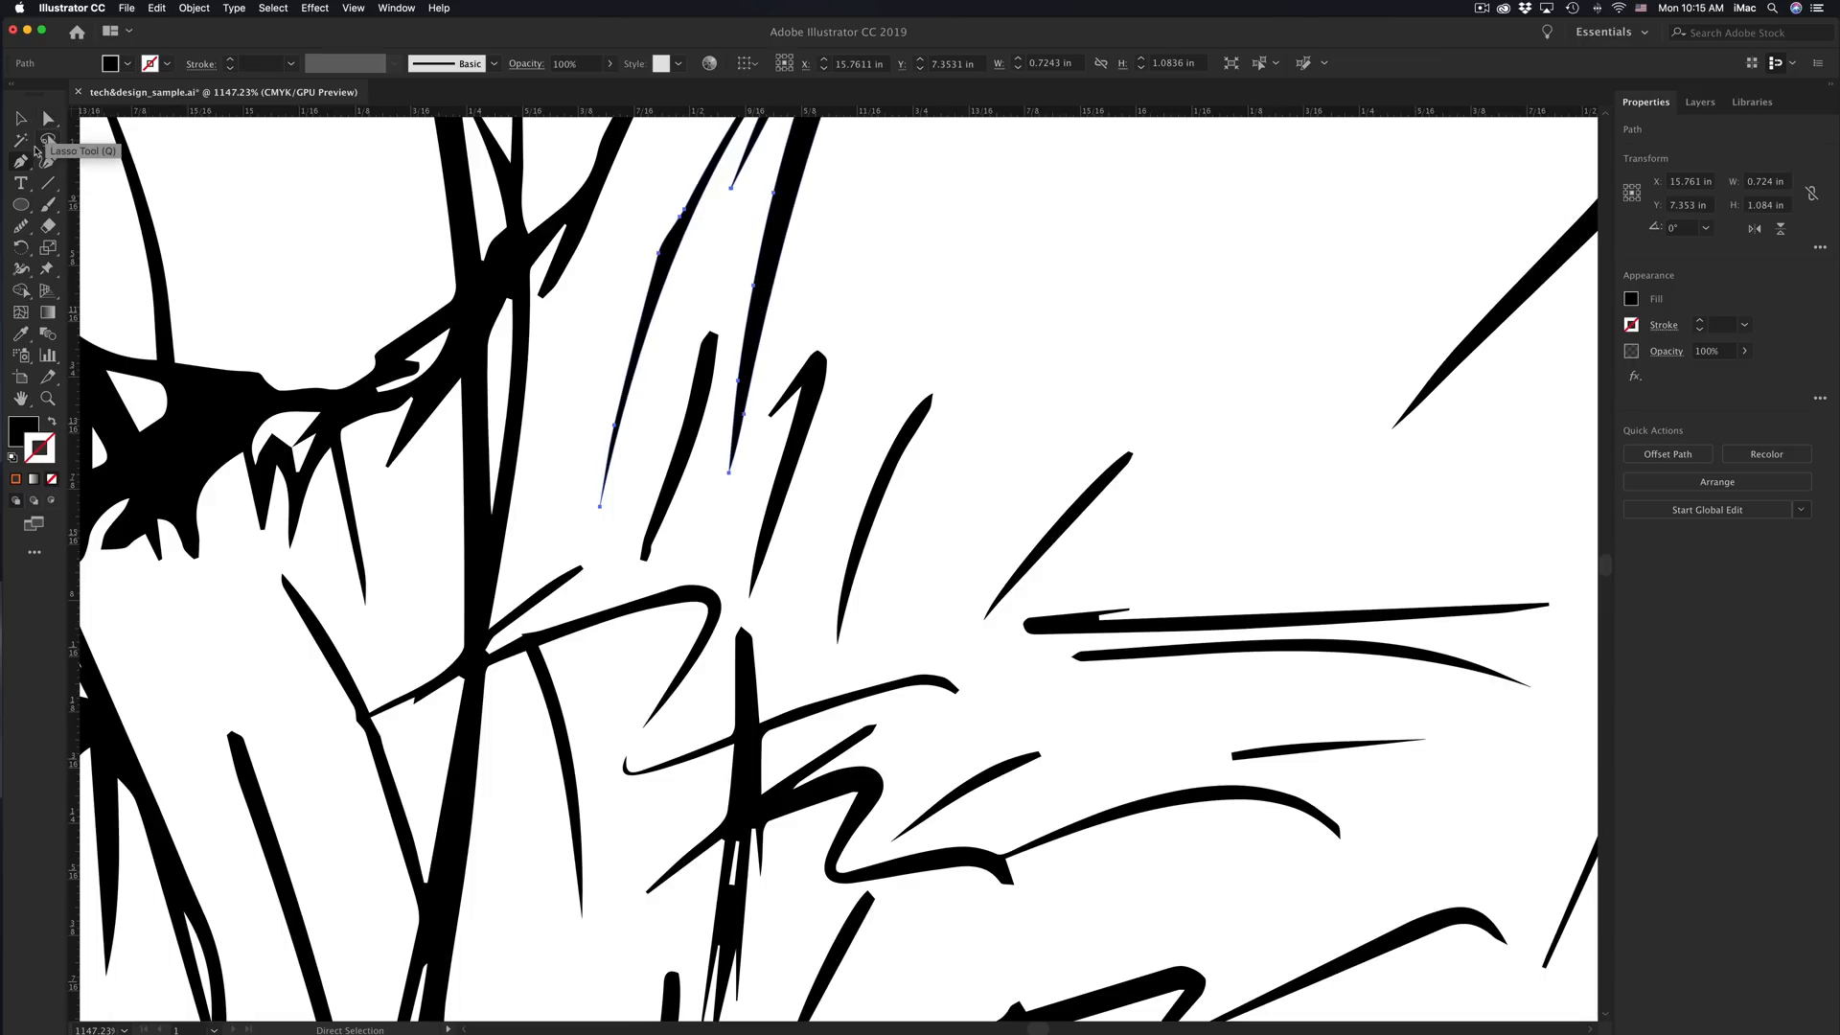
Step: Convert that ear stroke's anchor point to a smooth point with the Anchor Point tool, pulling its handles far out horizontally
left_click_drag(16, 165, 105, 226)
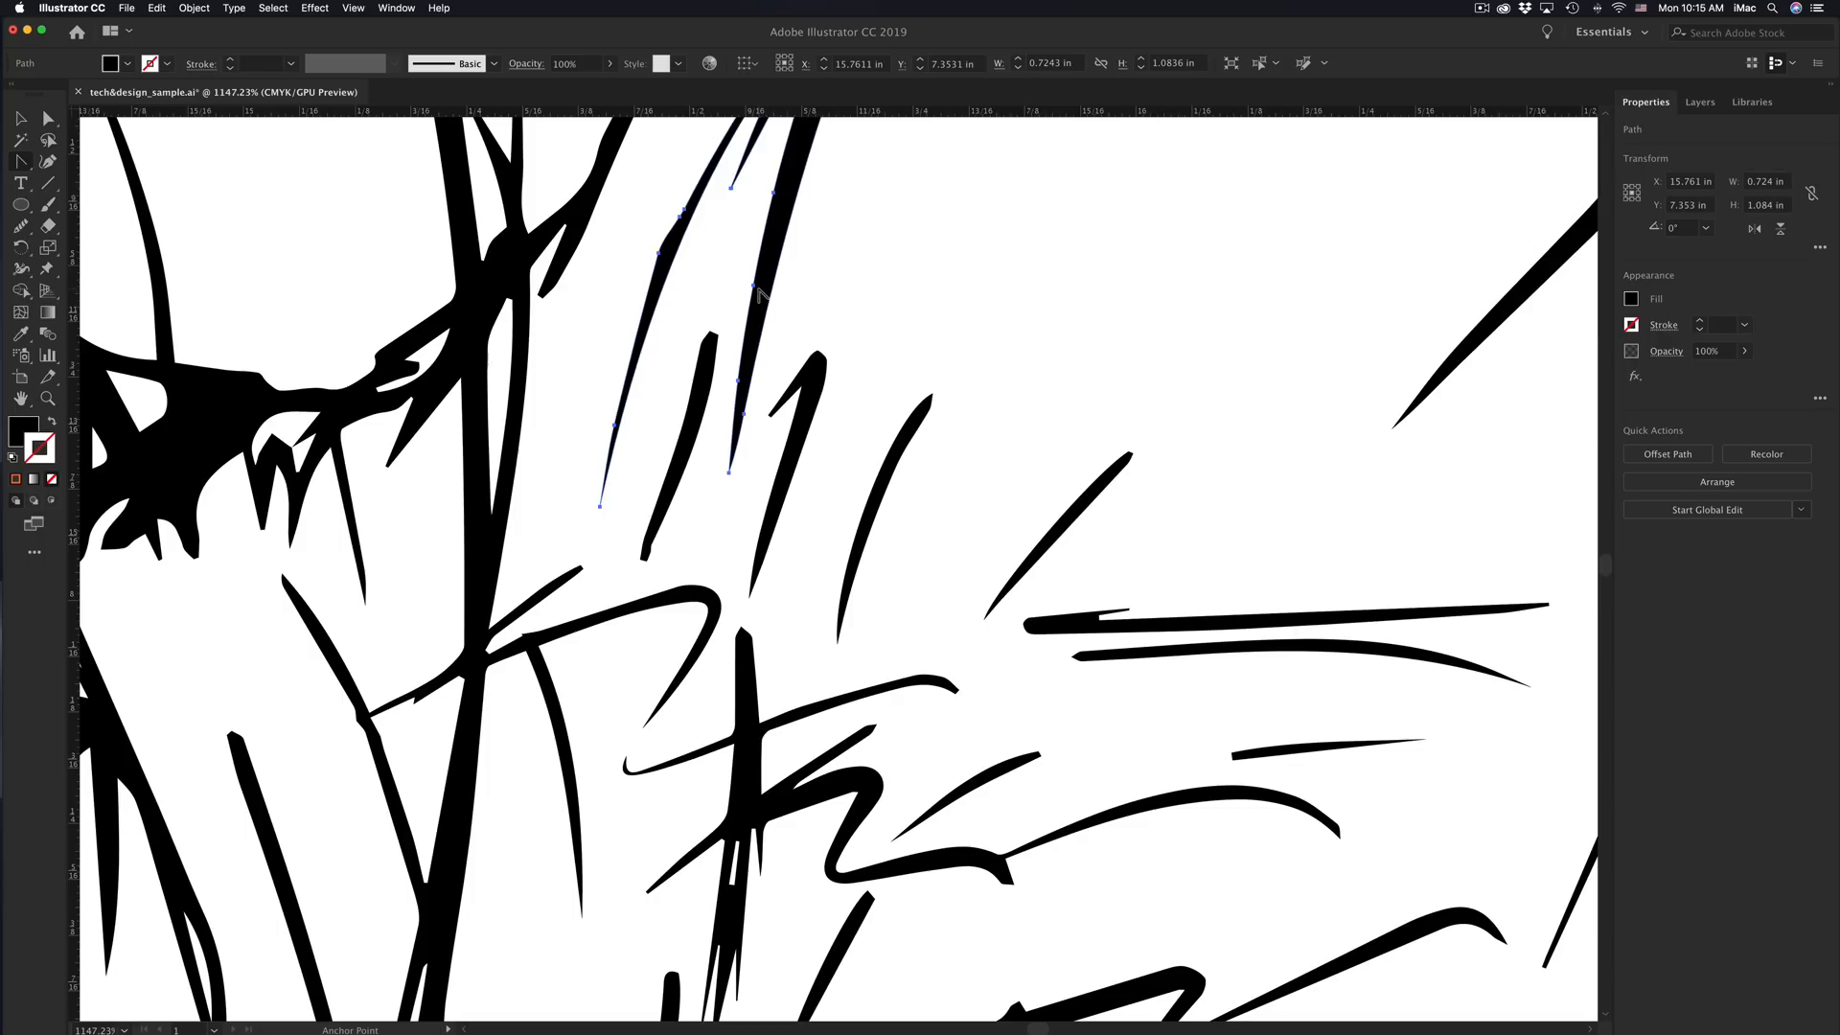
left_click_drag(756, 292, 1045, 302)
scroll(1044, 303, "down", 5)
scroll(1044, 303, "down", 5)
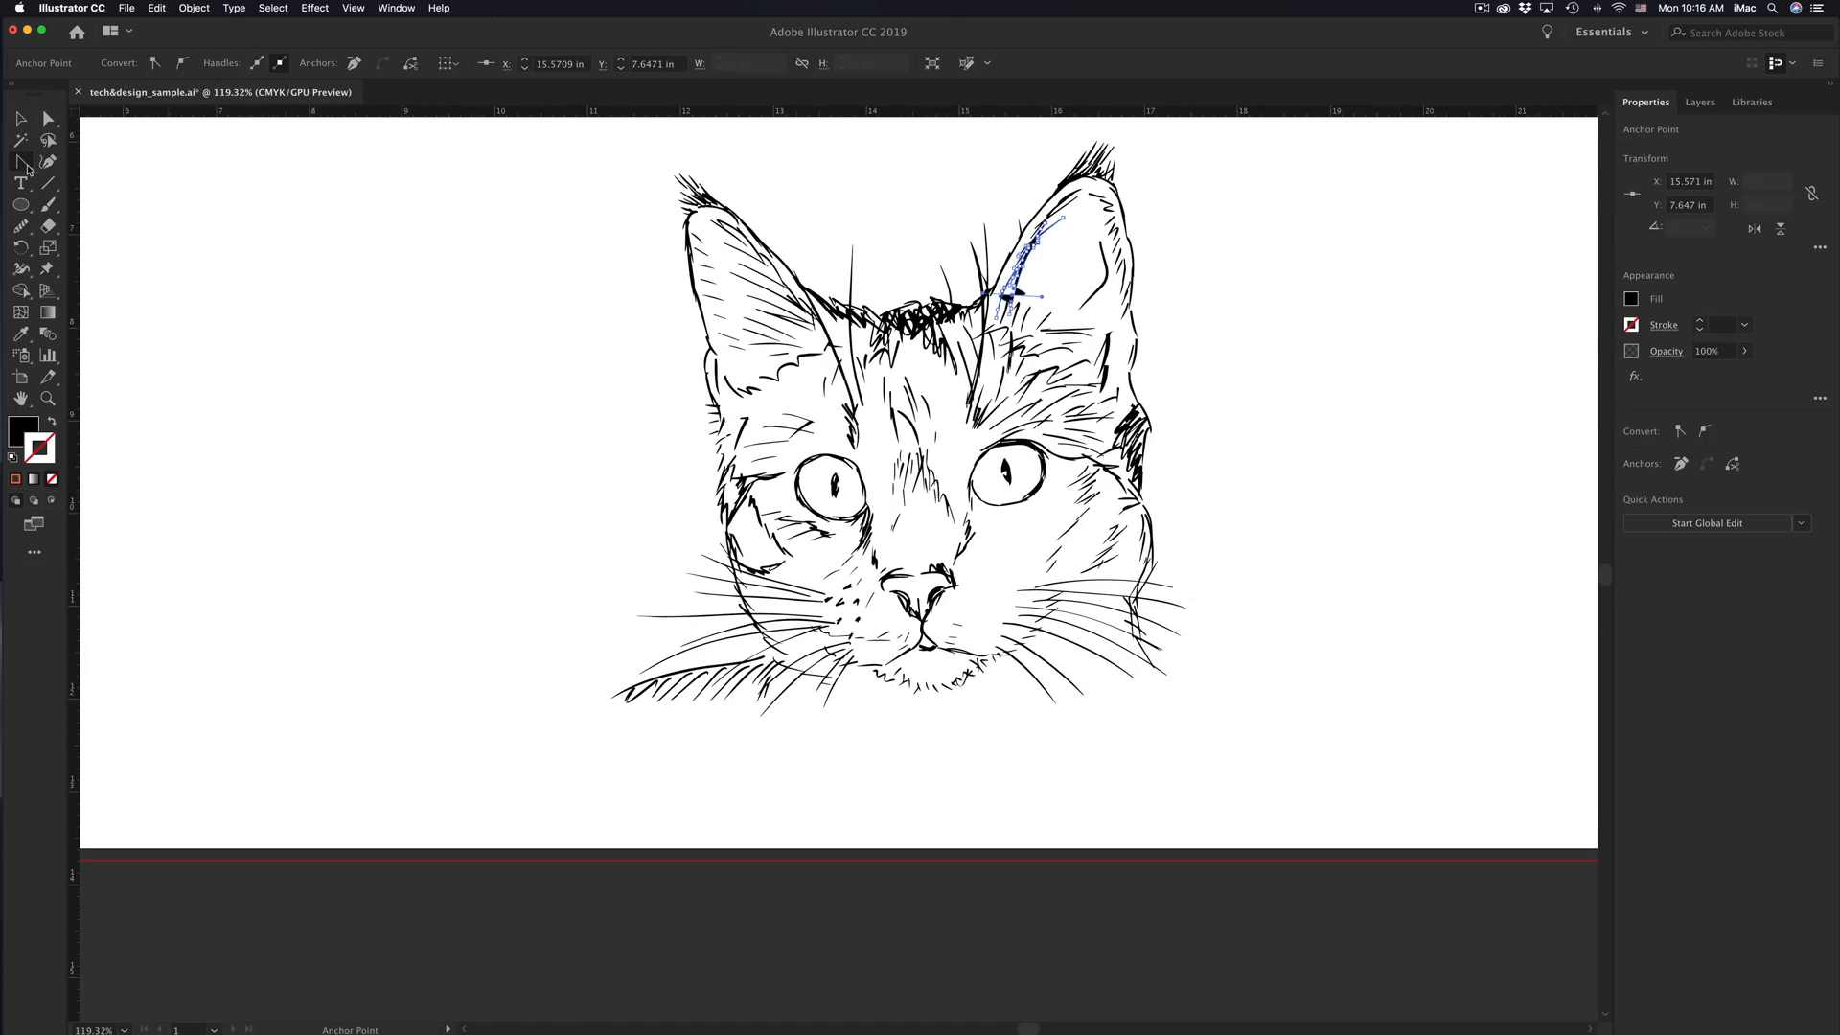
Step: Examine the Pen tool variants: Pen, Add Anchor Point, Delete Anchor Point and Anchor Point
left_click(26, 167)
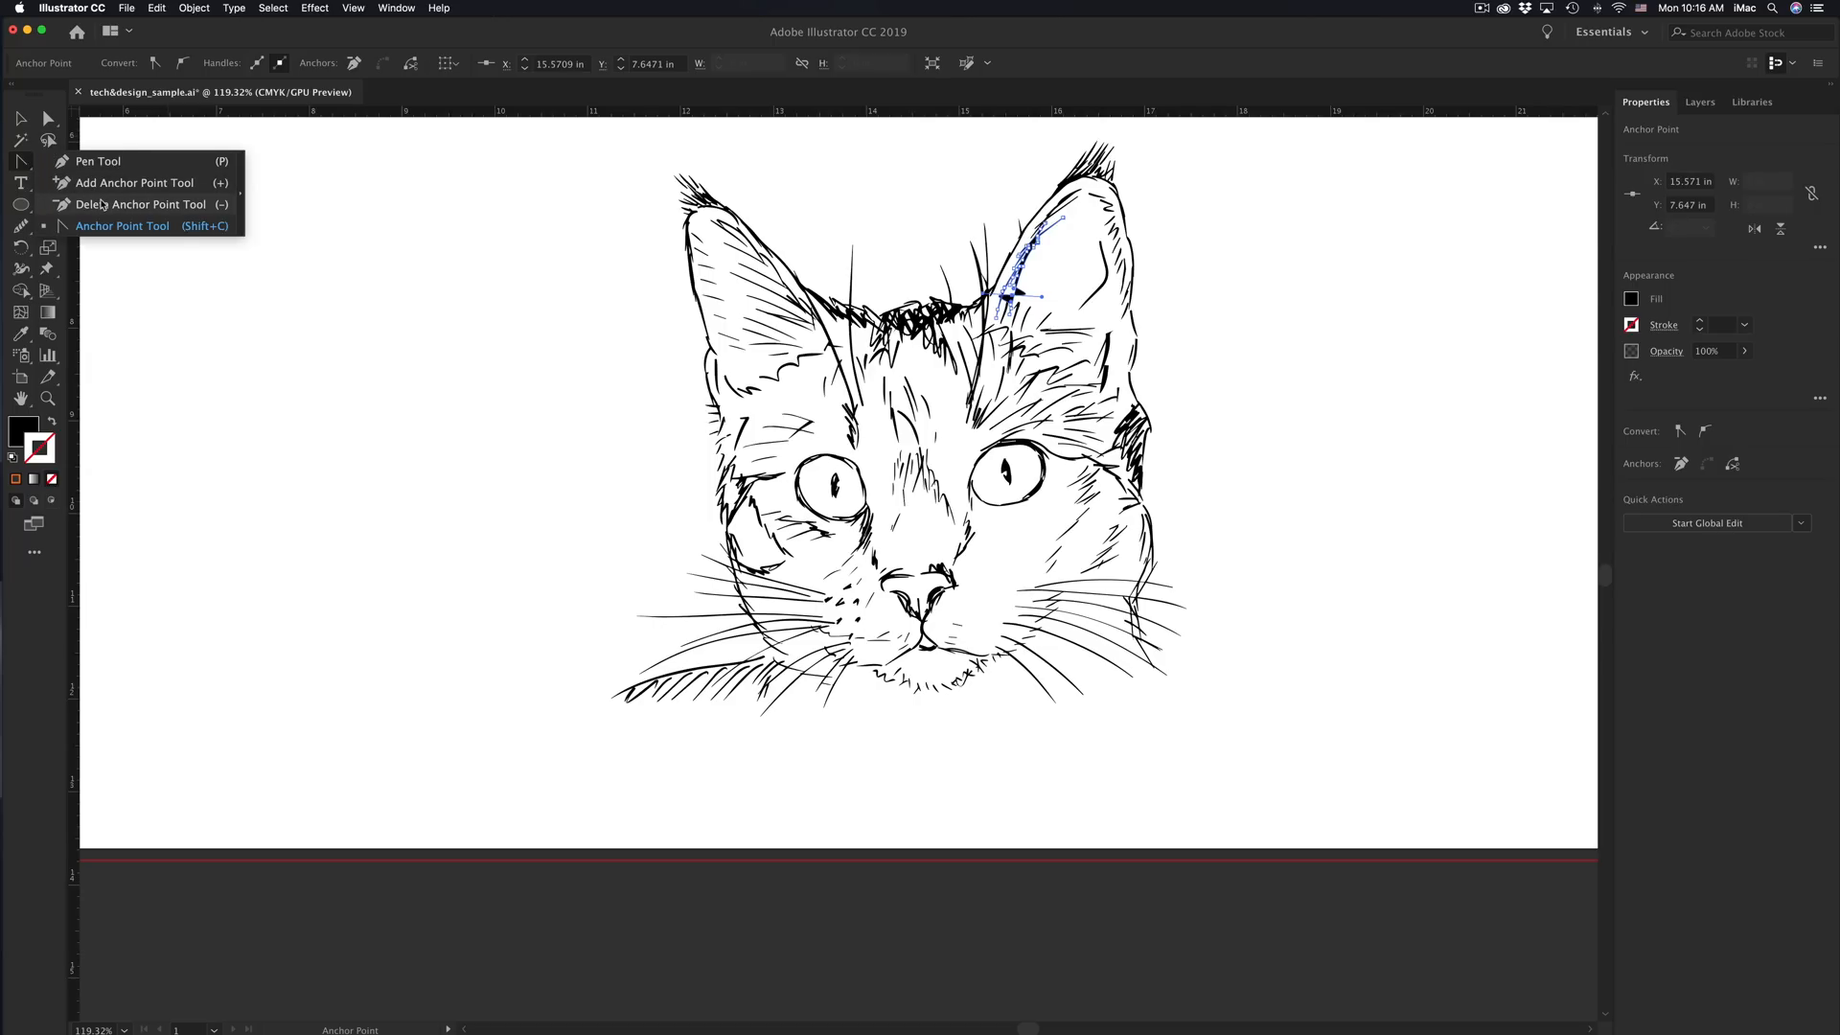
left_click(102, 204)
key("v")
left_click(26, 163)
left_click(86, 163)
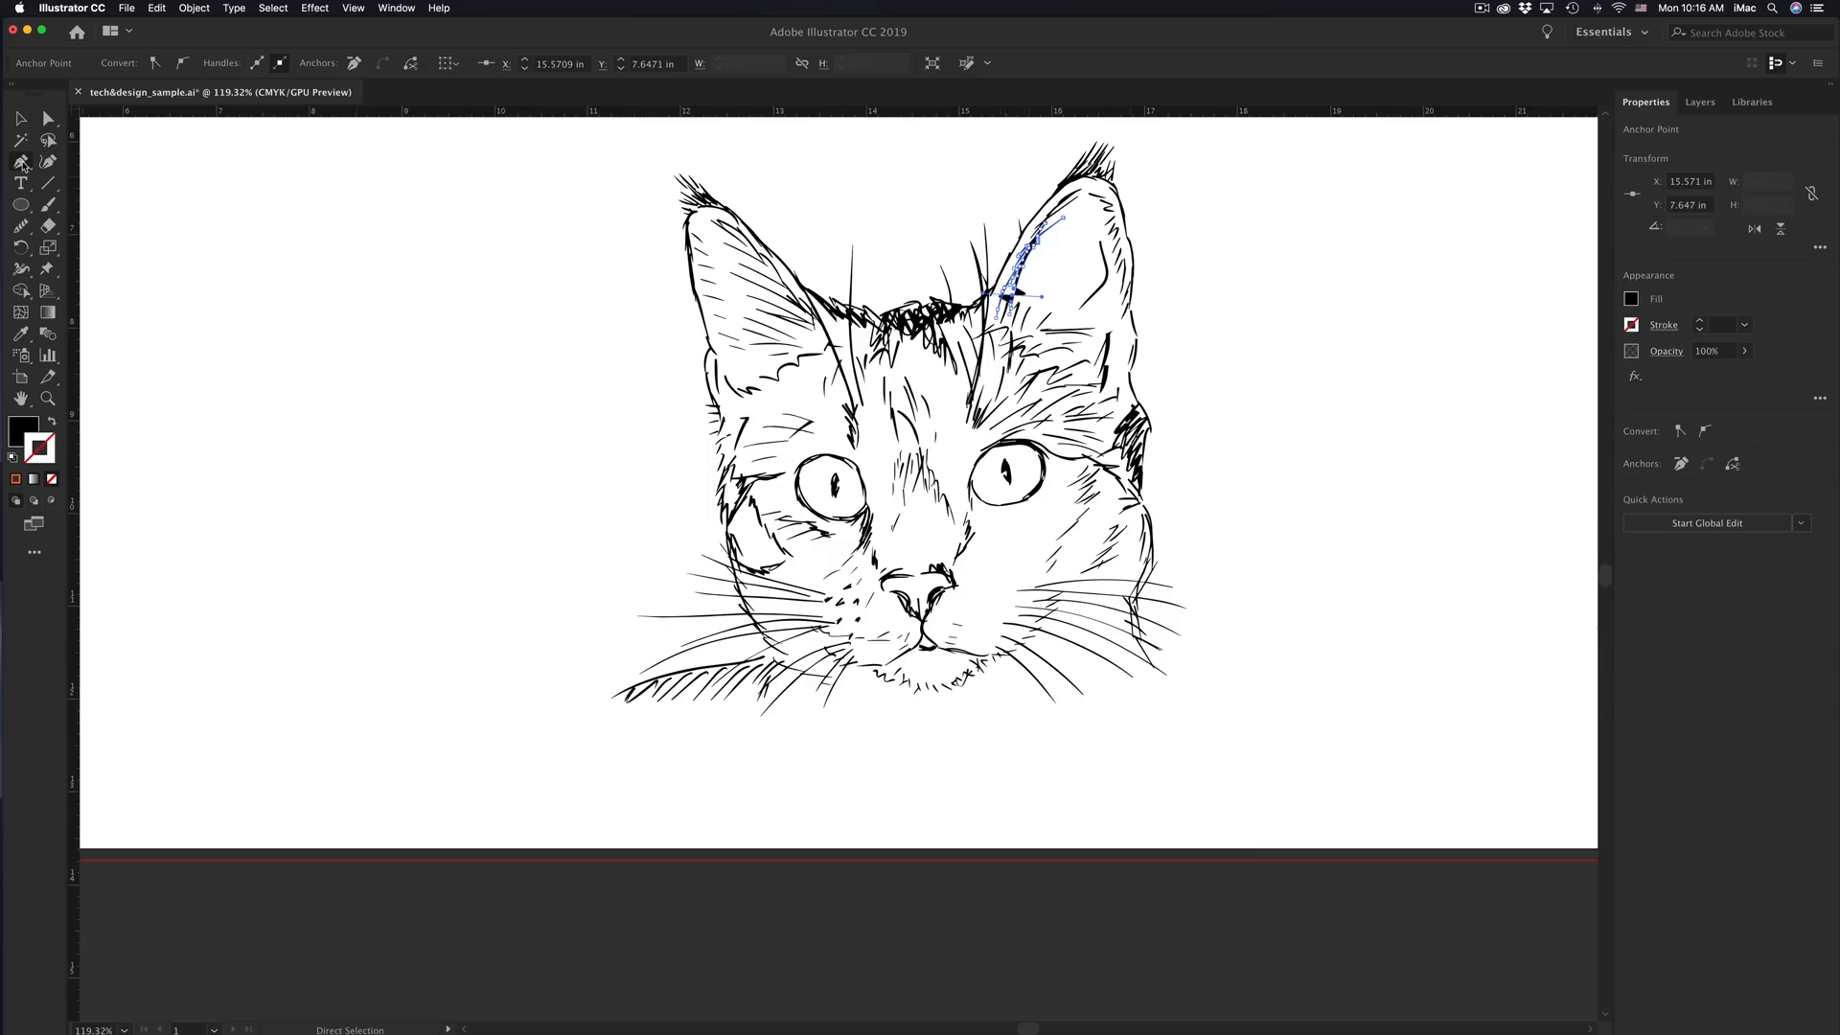
left_click(23, 164)
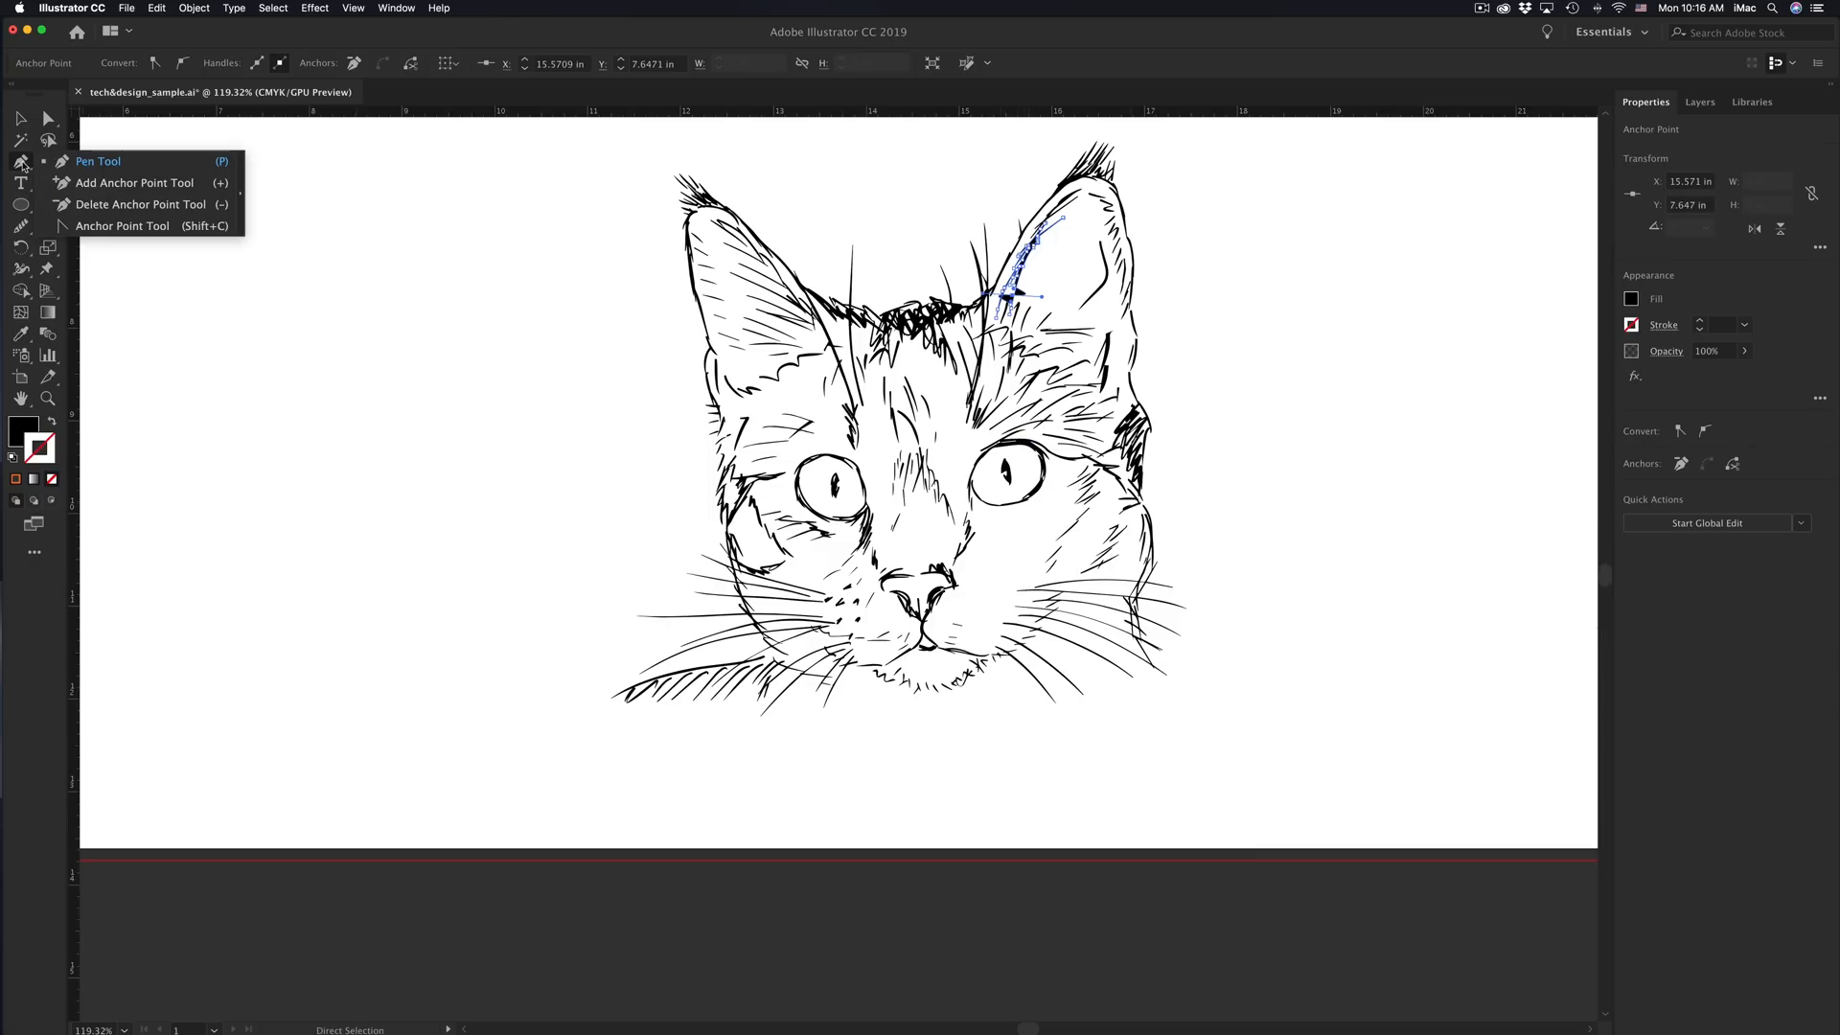
left_click(111, 183)
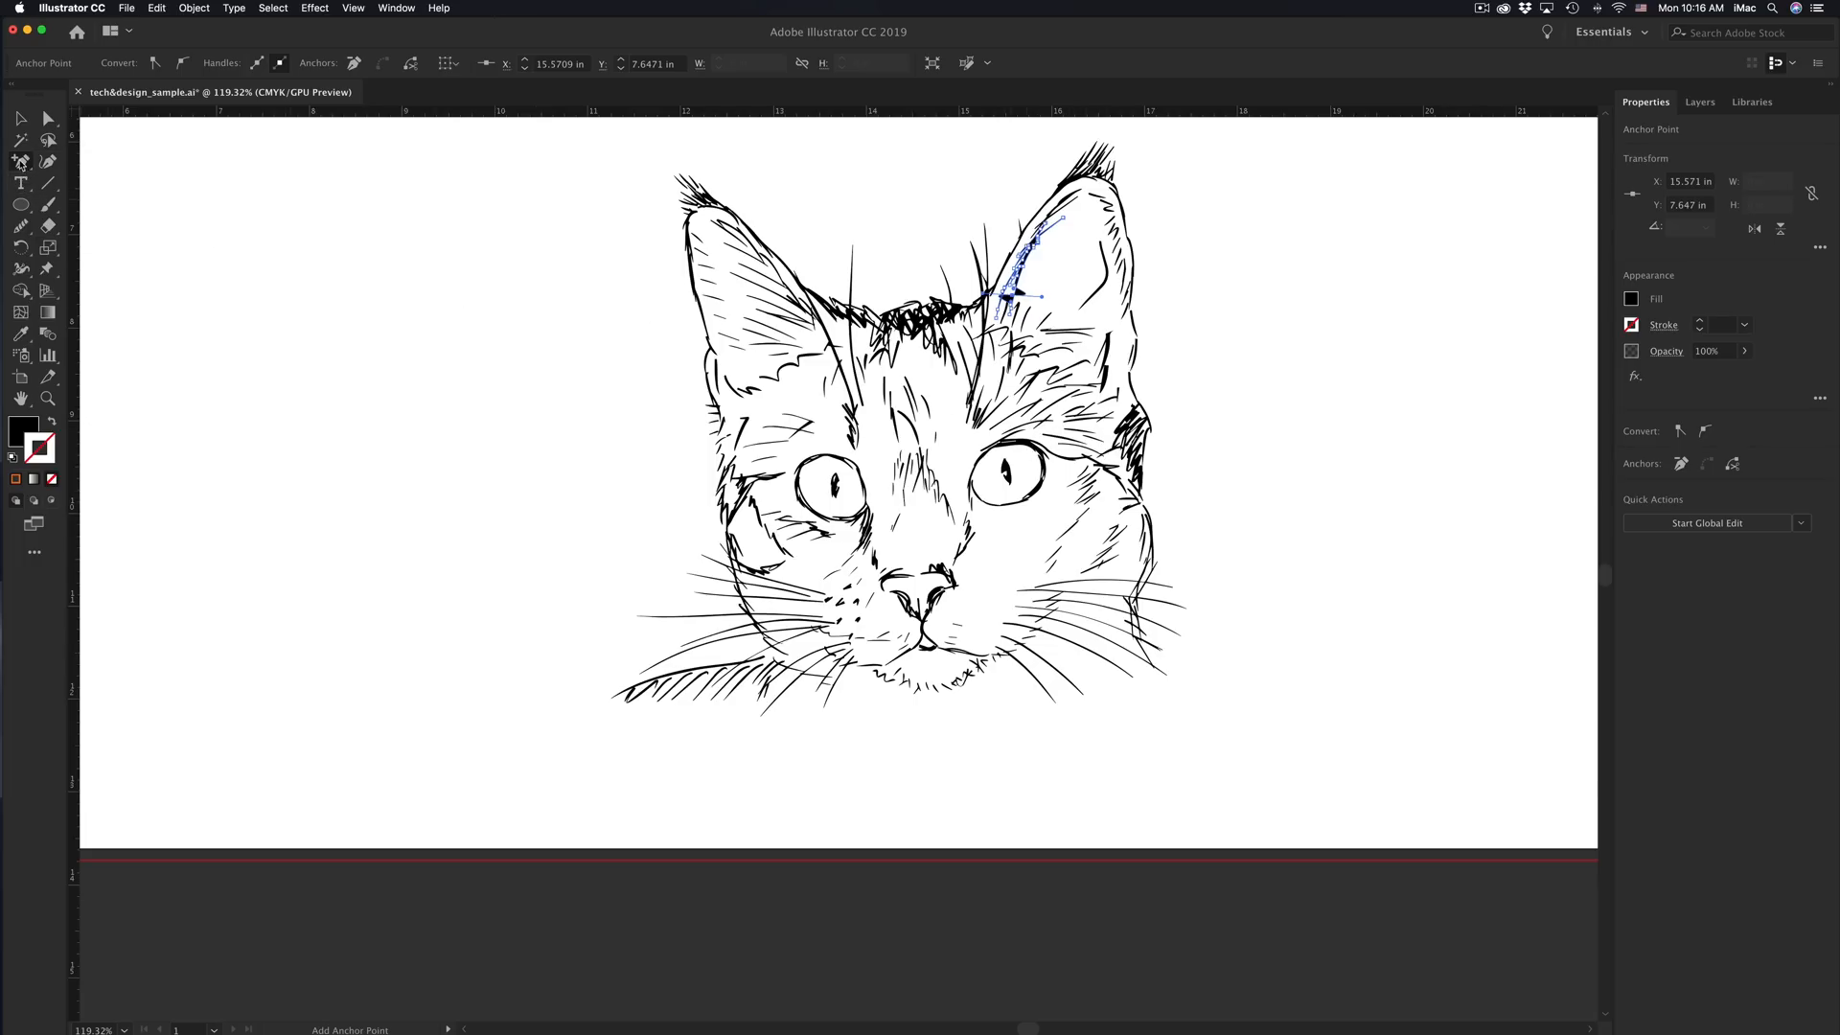
left_click(20, 162)
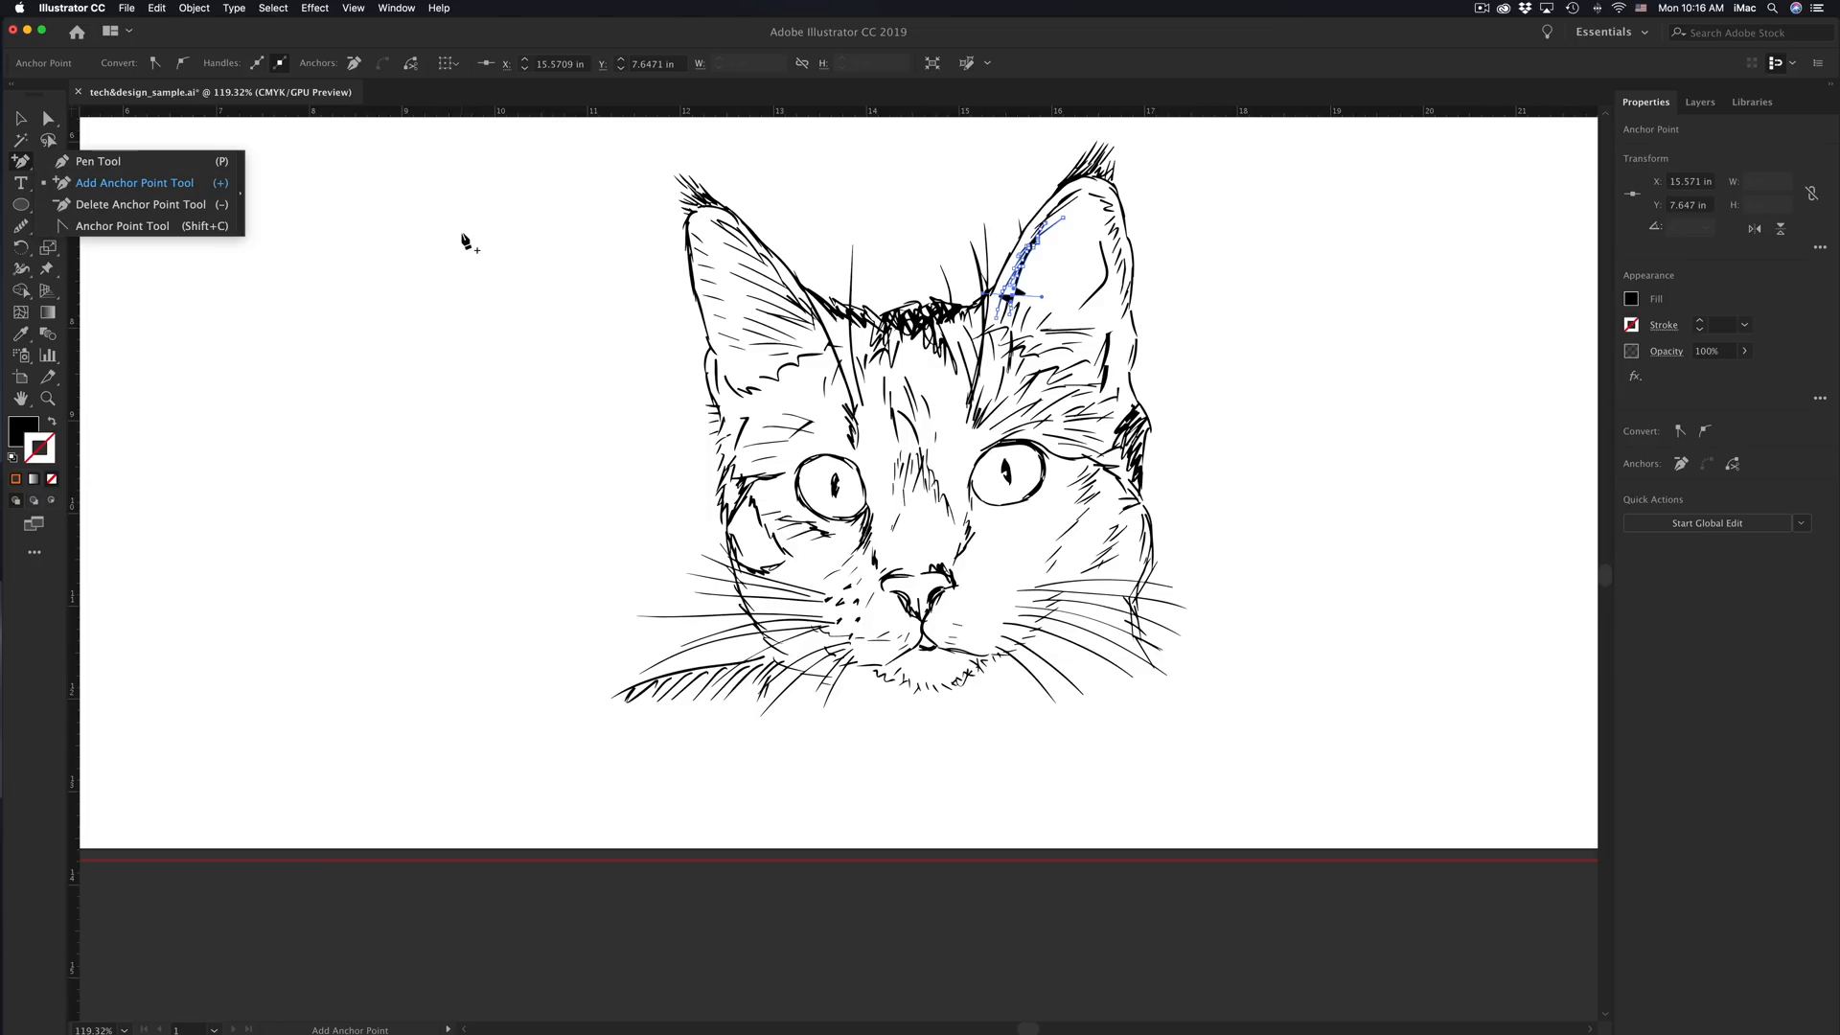
Step: Move the reshaped ear stroke and the right pupil over by the left eye, and the right eye outline into the blank area beside the head
left_click(21, 120)
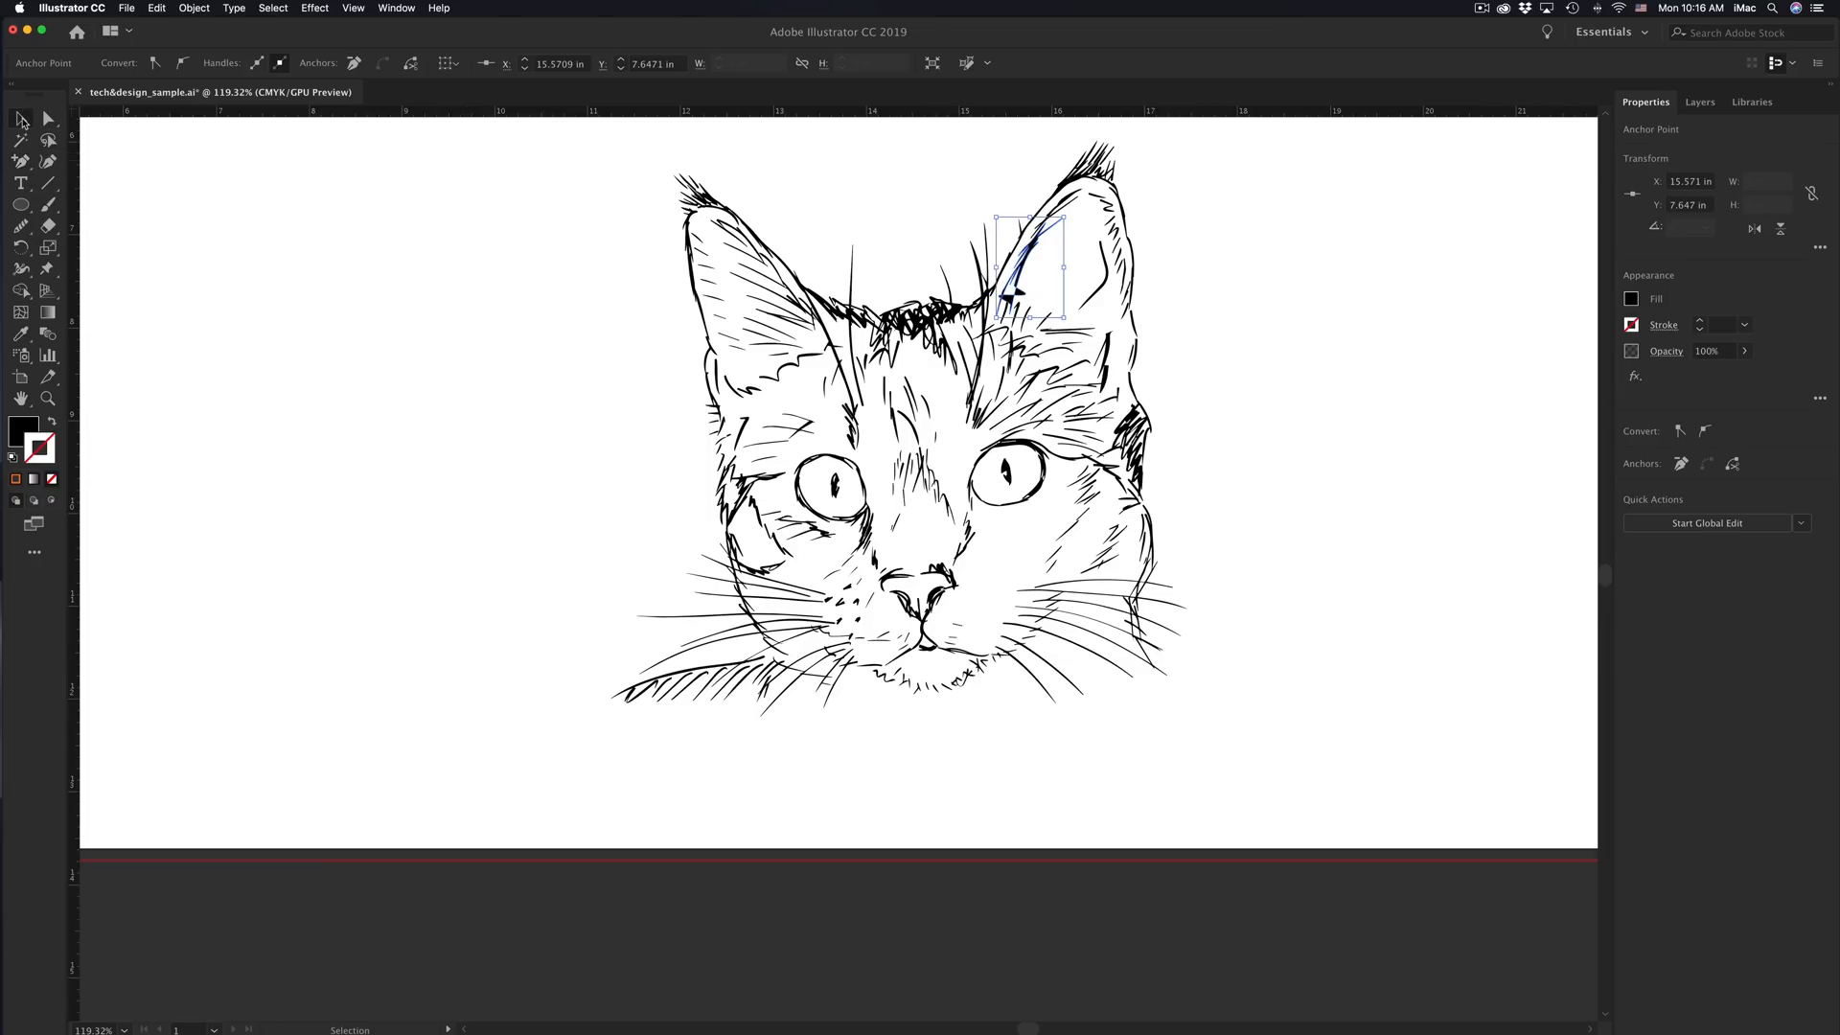
left_click_drag(1016, 288, 839, 433)
left_click_drag(1009, 475, 864, 472)
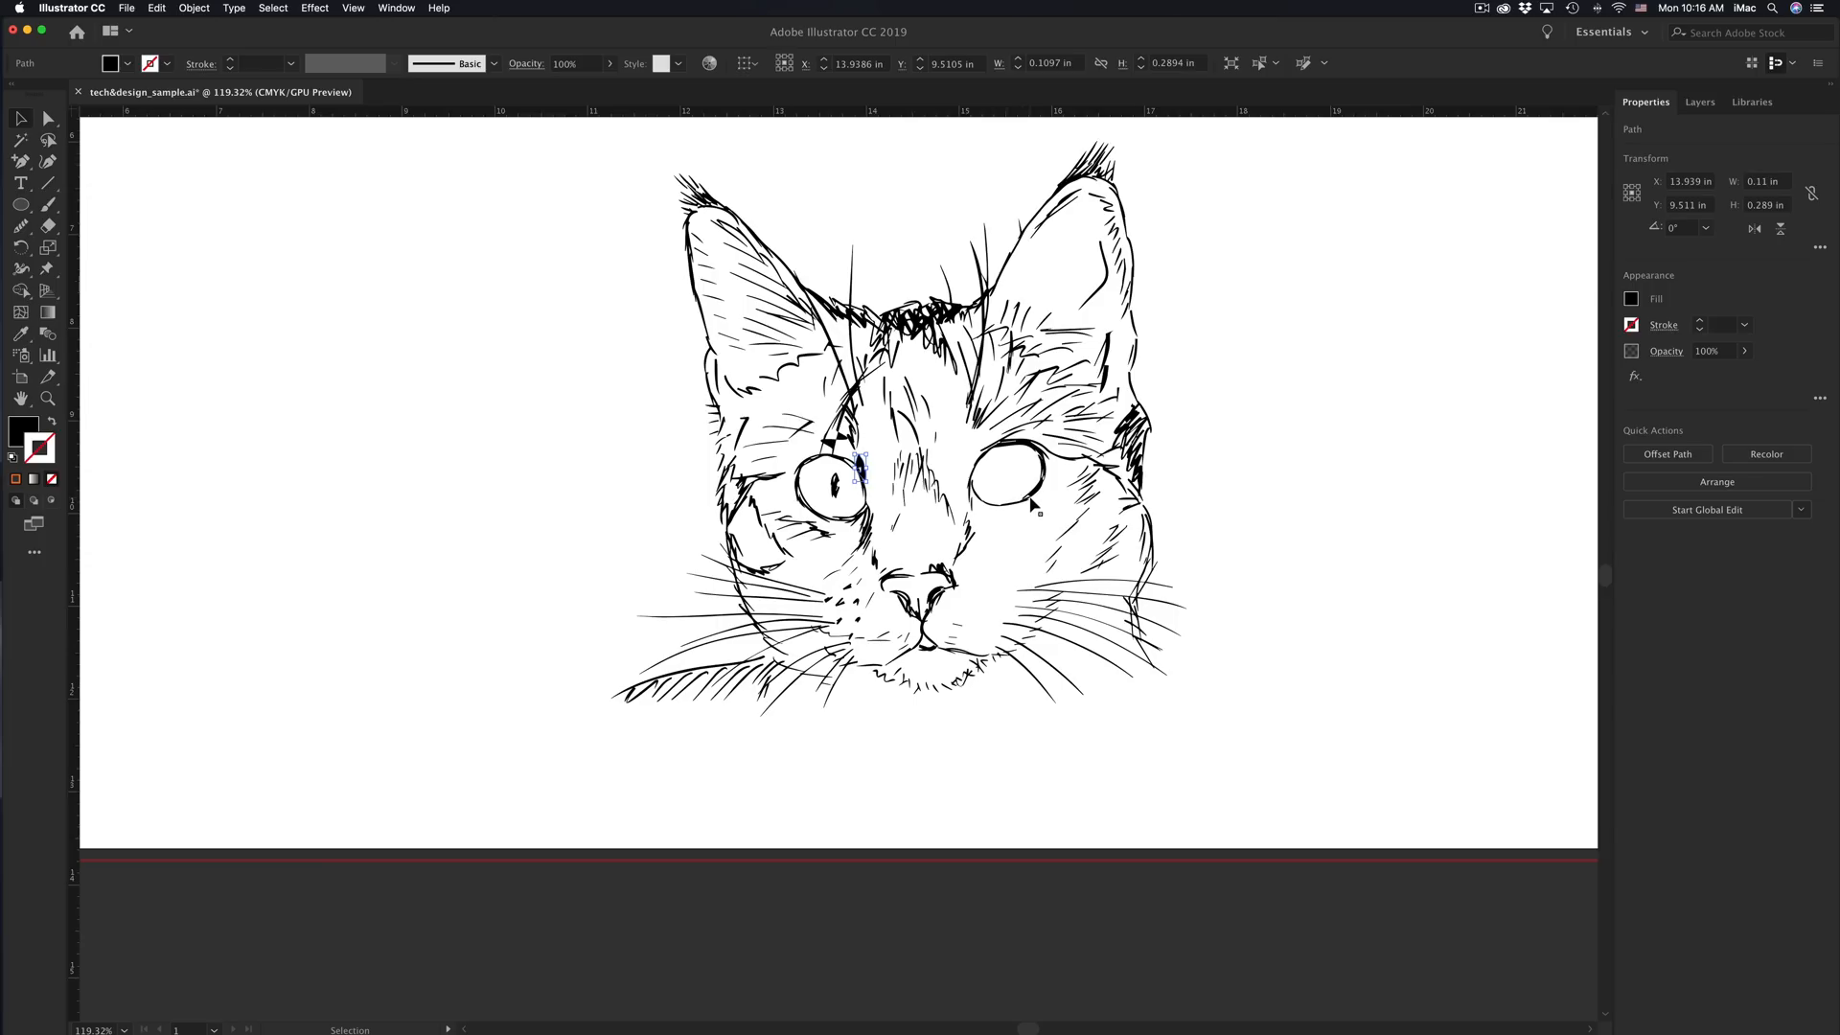
mouse_move(1165, 498)
left_mouse_down()
mouse_move(1037, 493)
mouse_move(1387, 372)
left_mouse_up()
left_click(1286, 428)
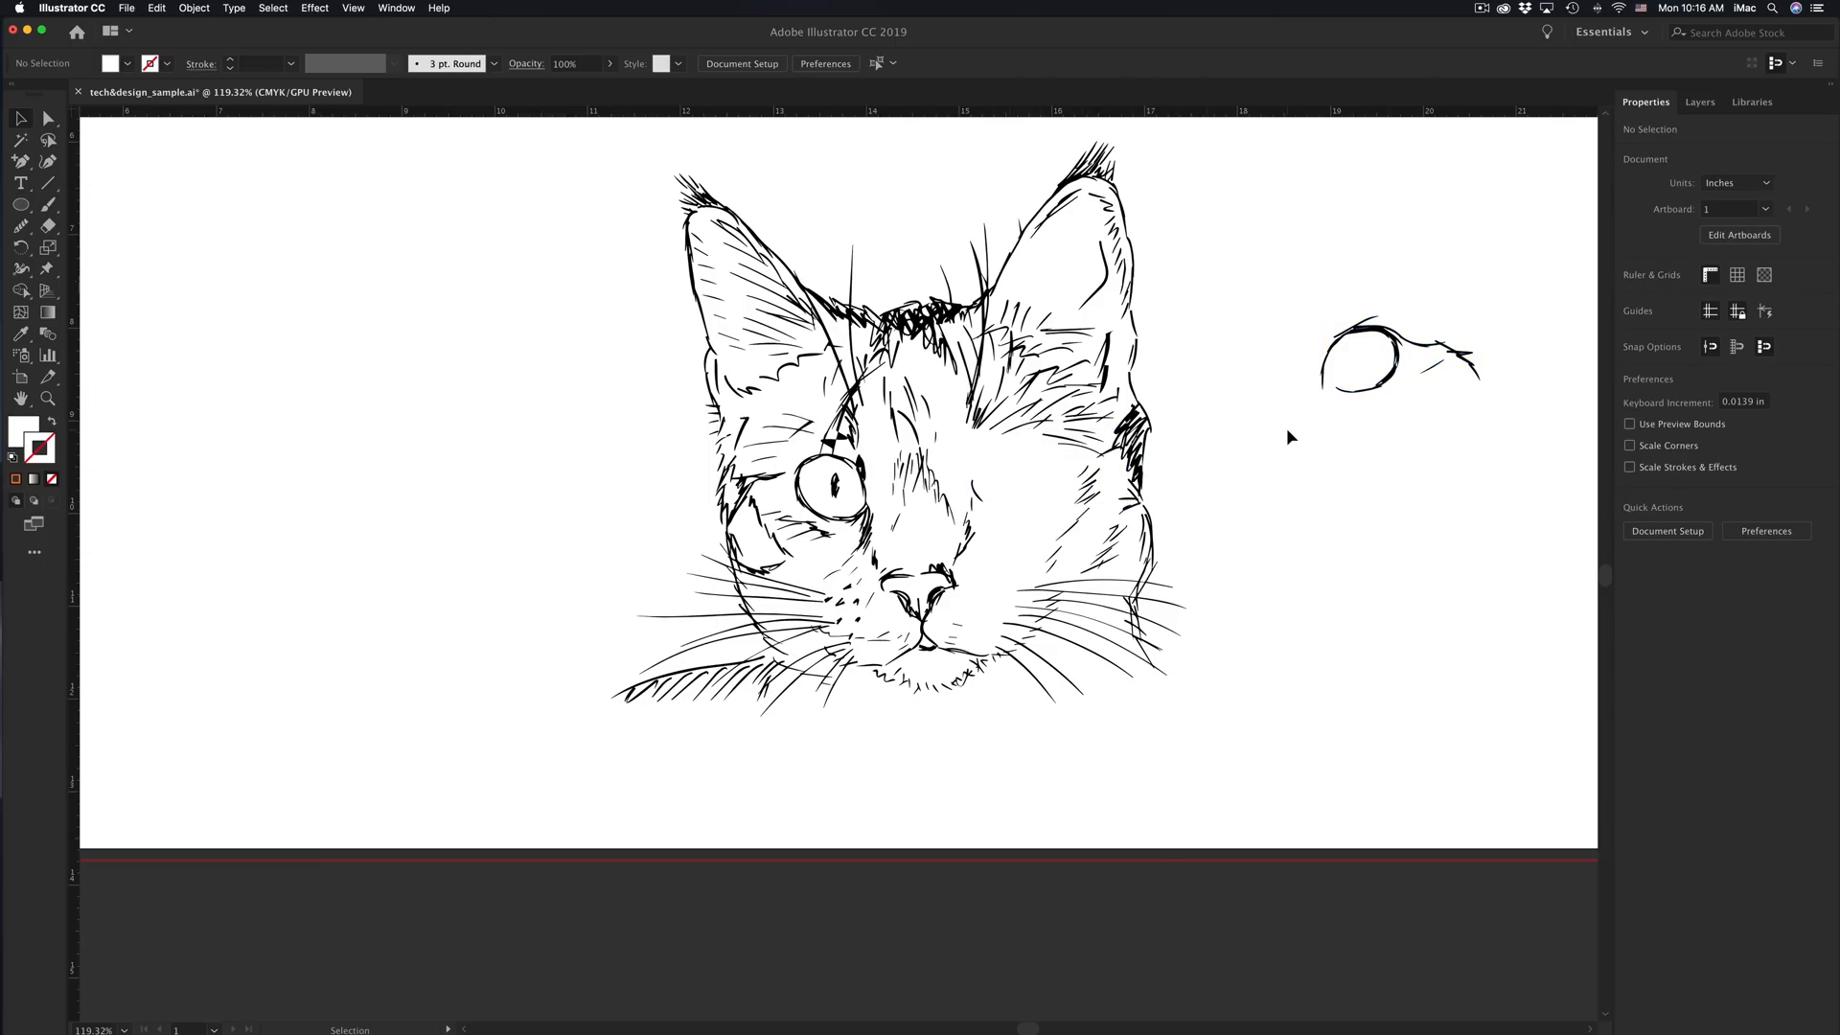
Step: Place the painting frame-1289658.jpg from the Finder folder into the Illustrator document
scroll(1401, 382, "up", 3)
scroll(1405, 390, "down", 4)
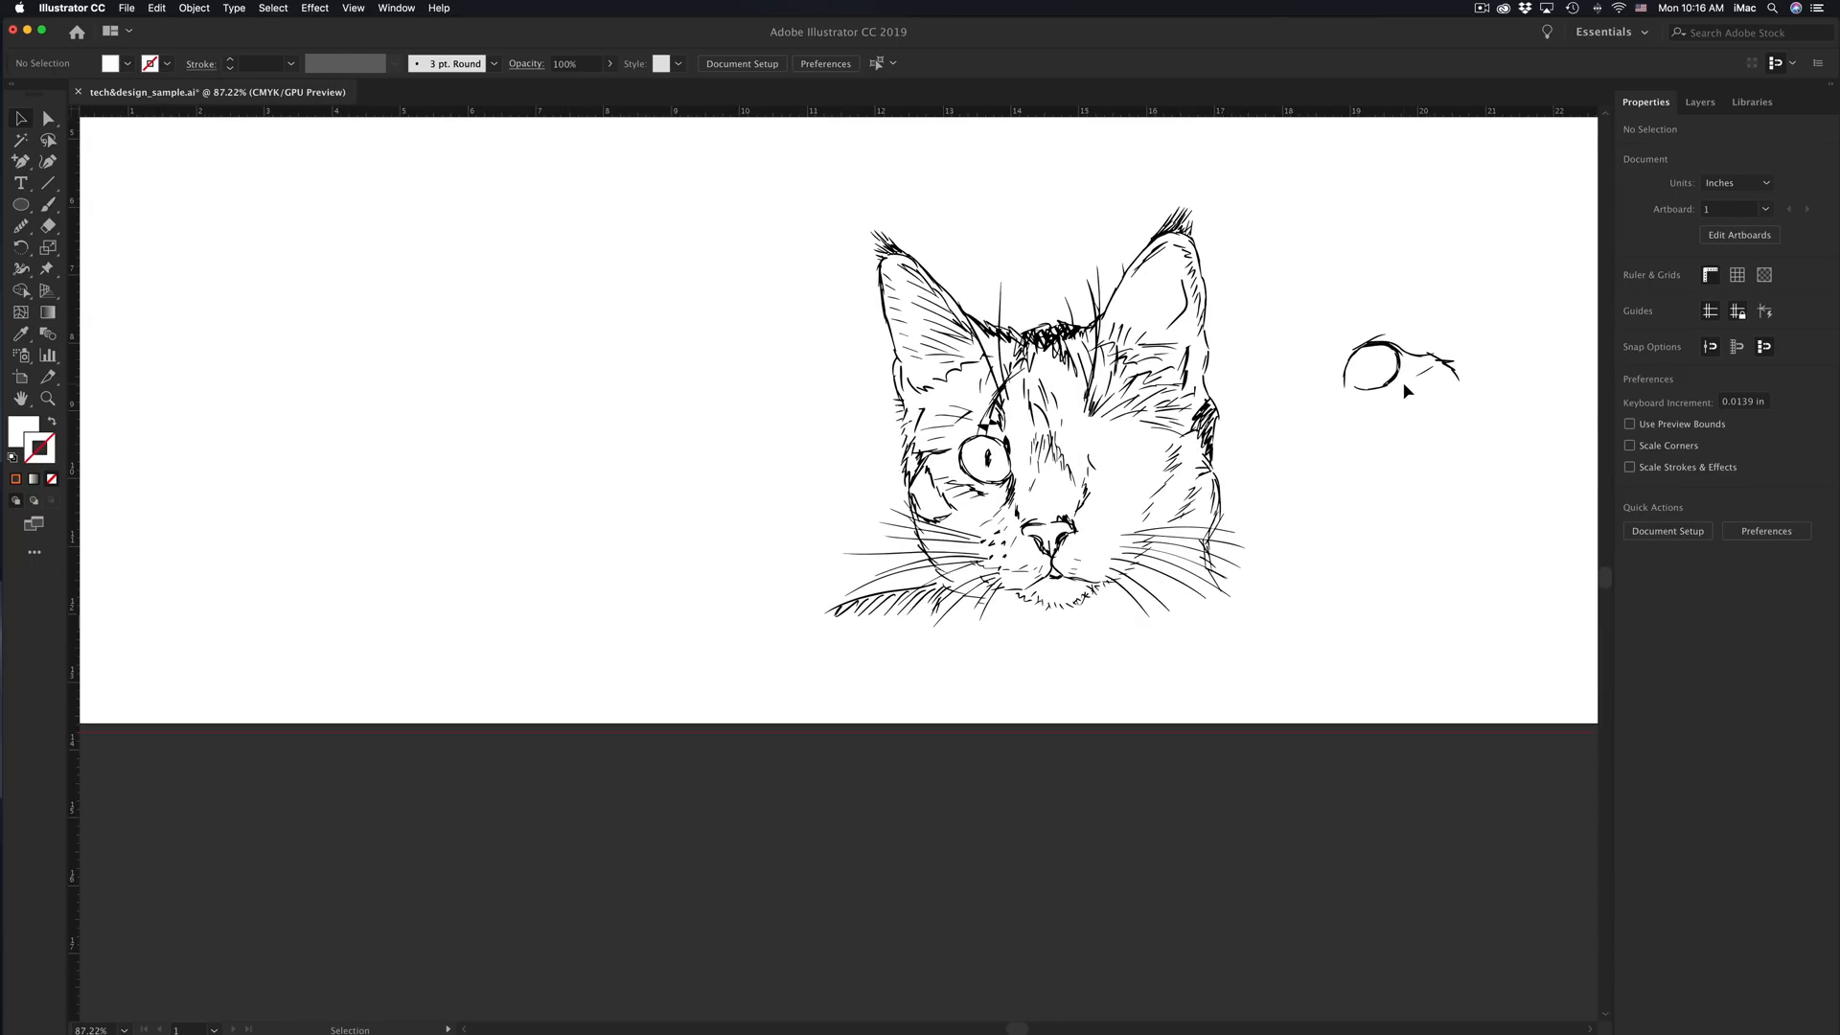
scroll(1403, 383, "down", 5)
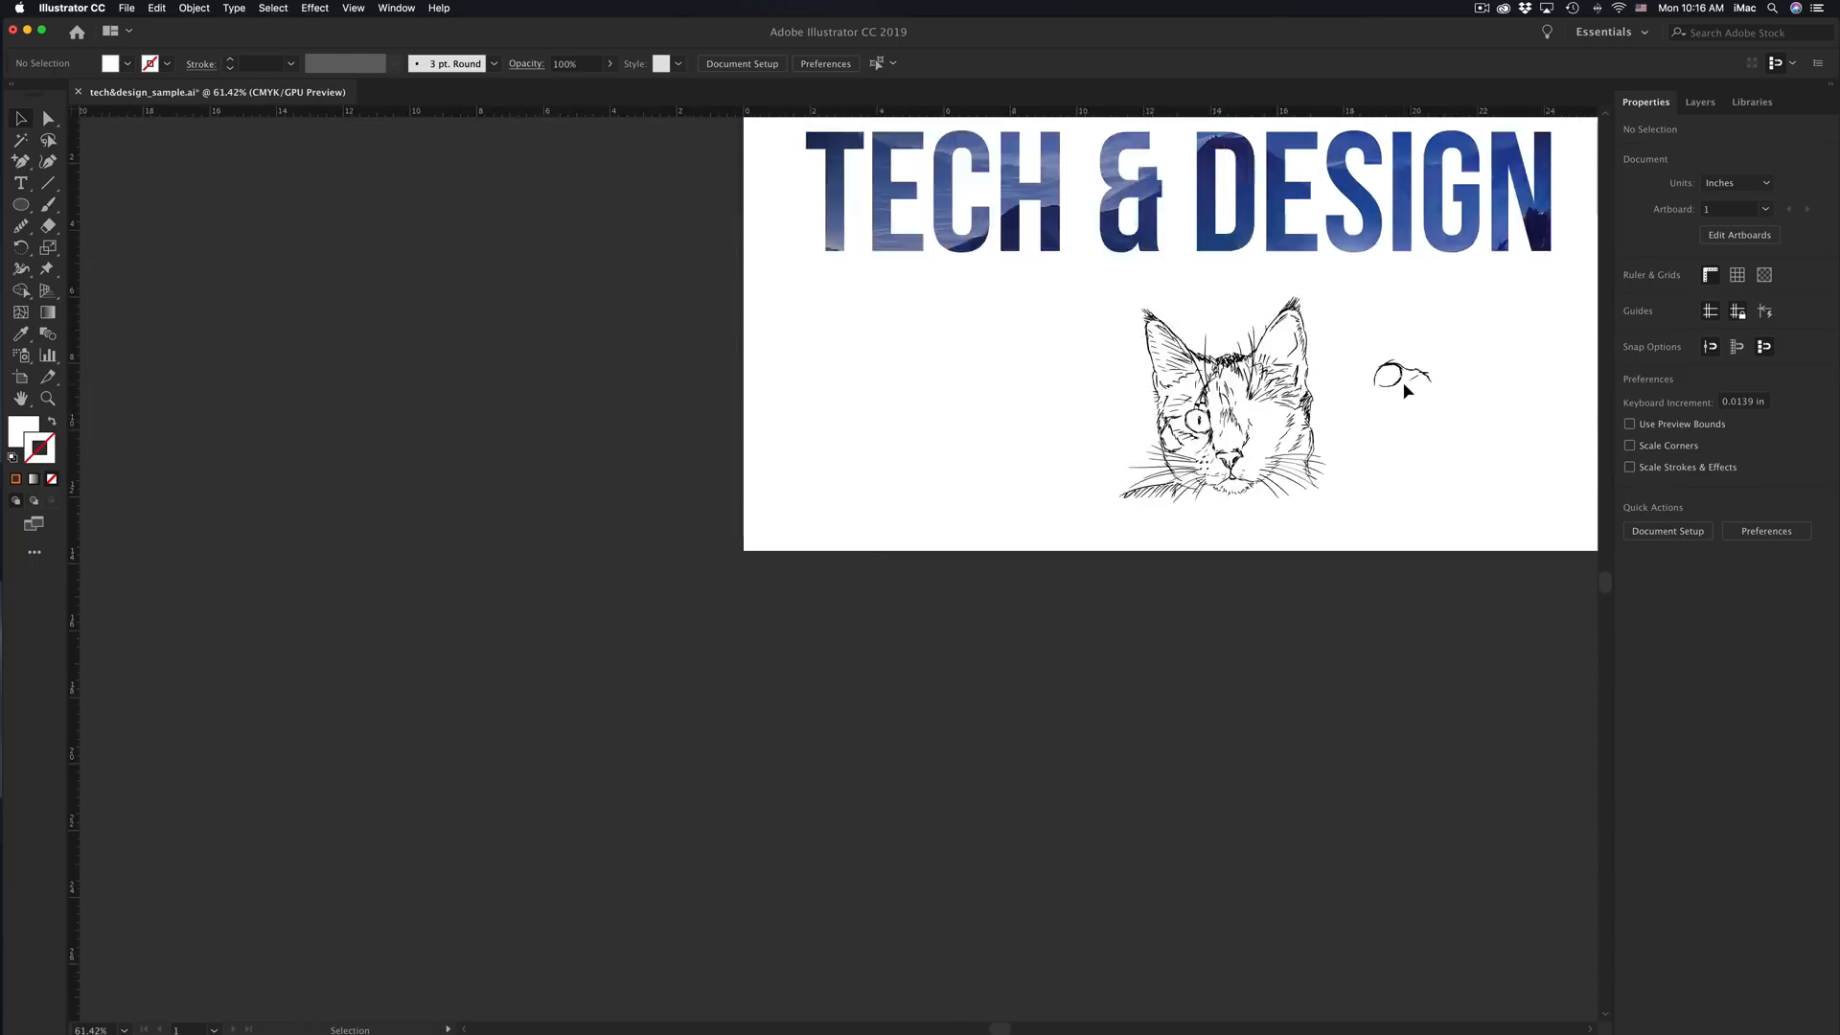
key("ctrl+Up")
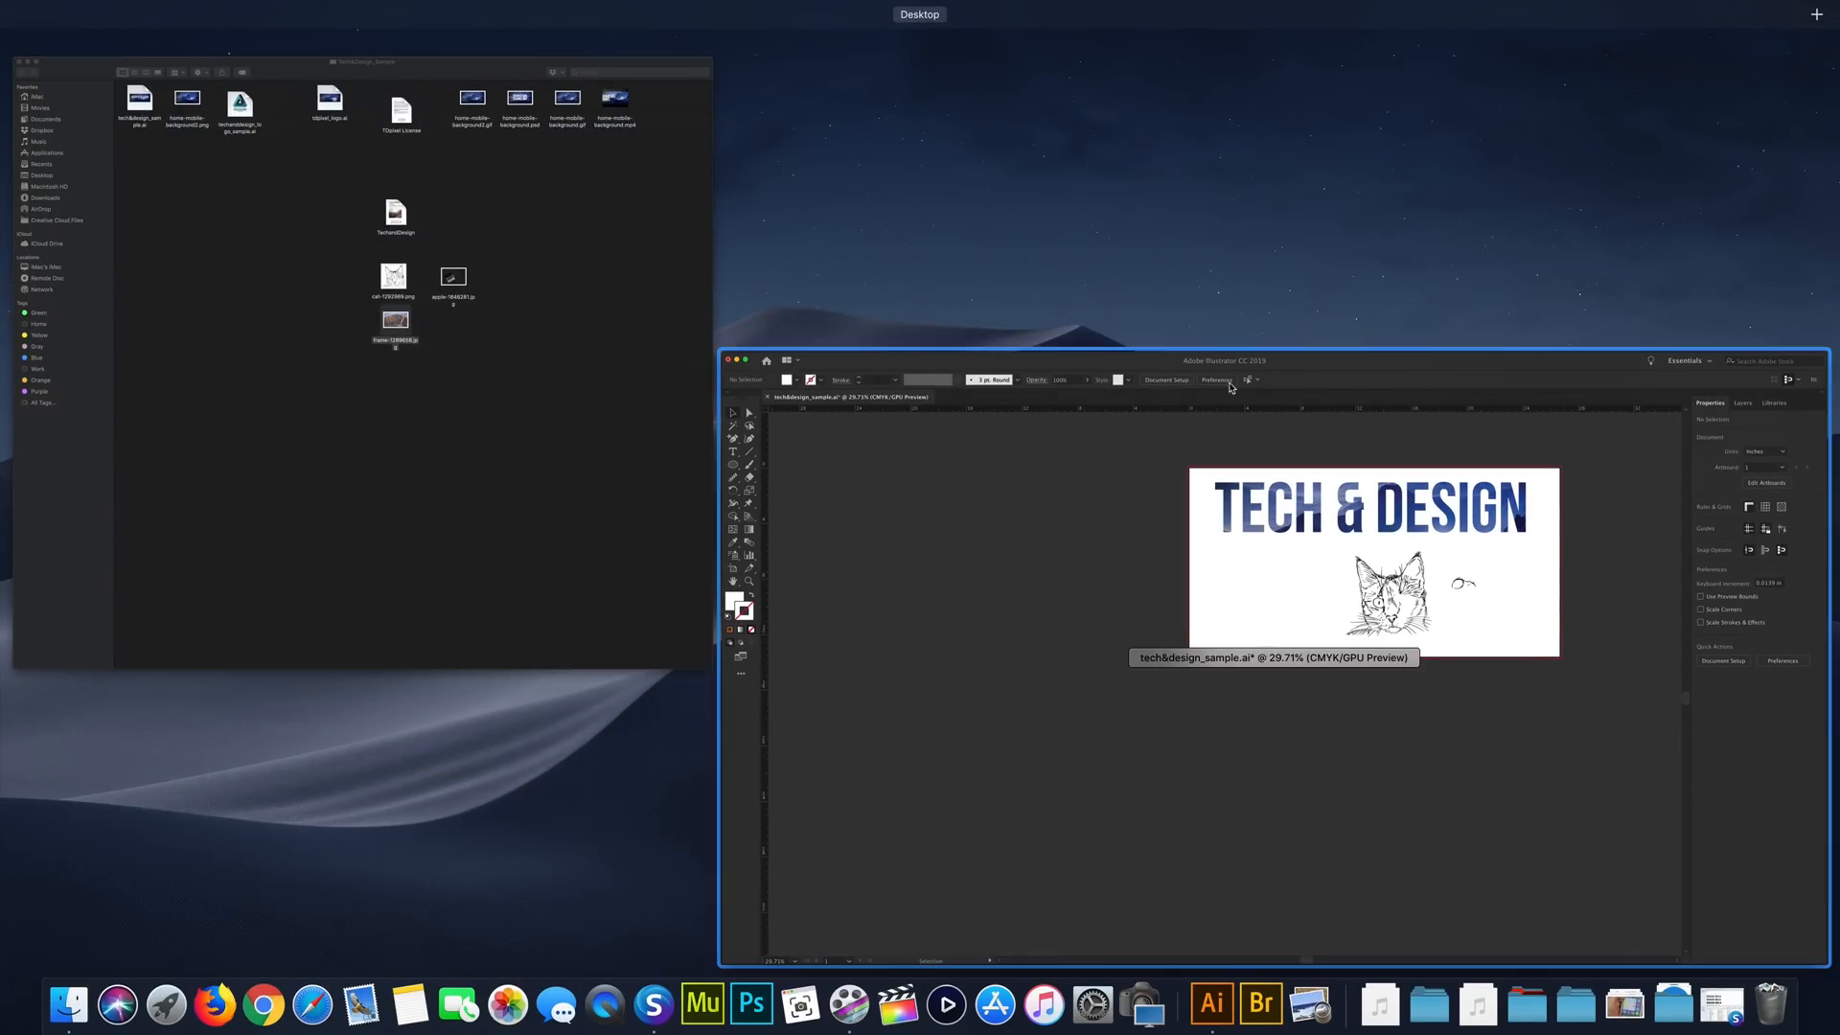
left_click(613, 450)
left_click_drag(748, 457, 1313, 454)
left_click(1427, 717)
left_click(1427, 717)
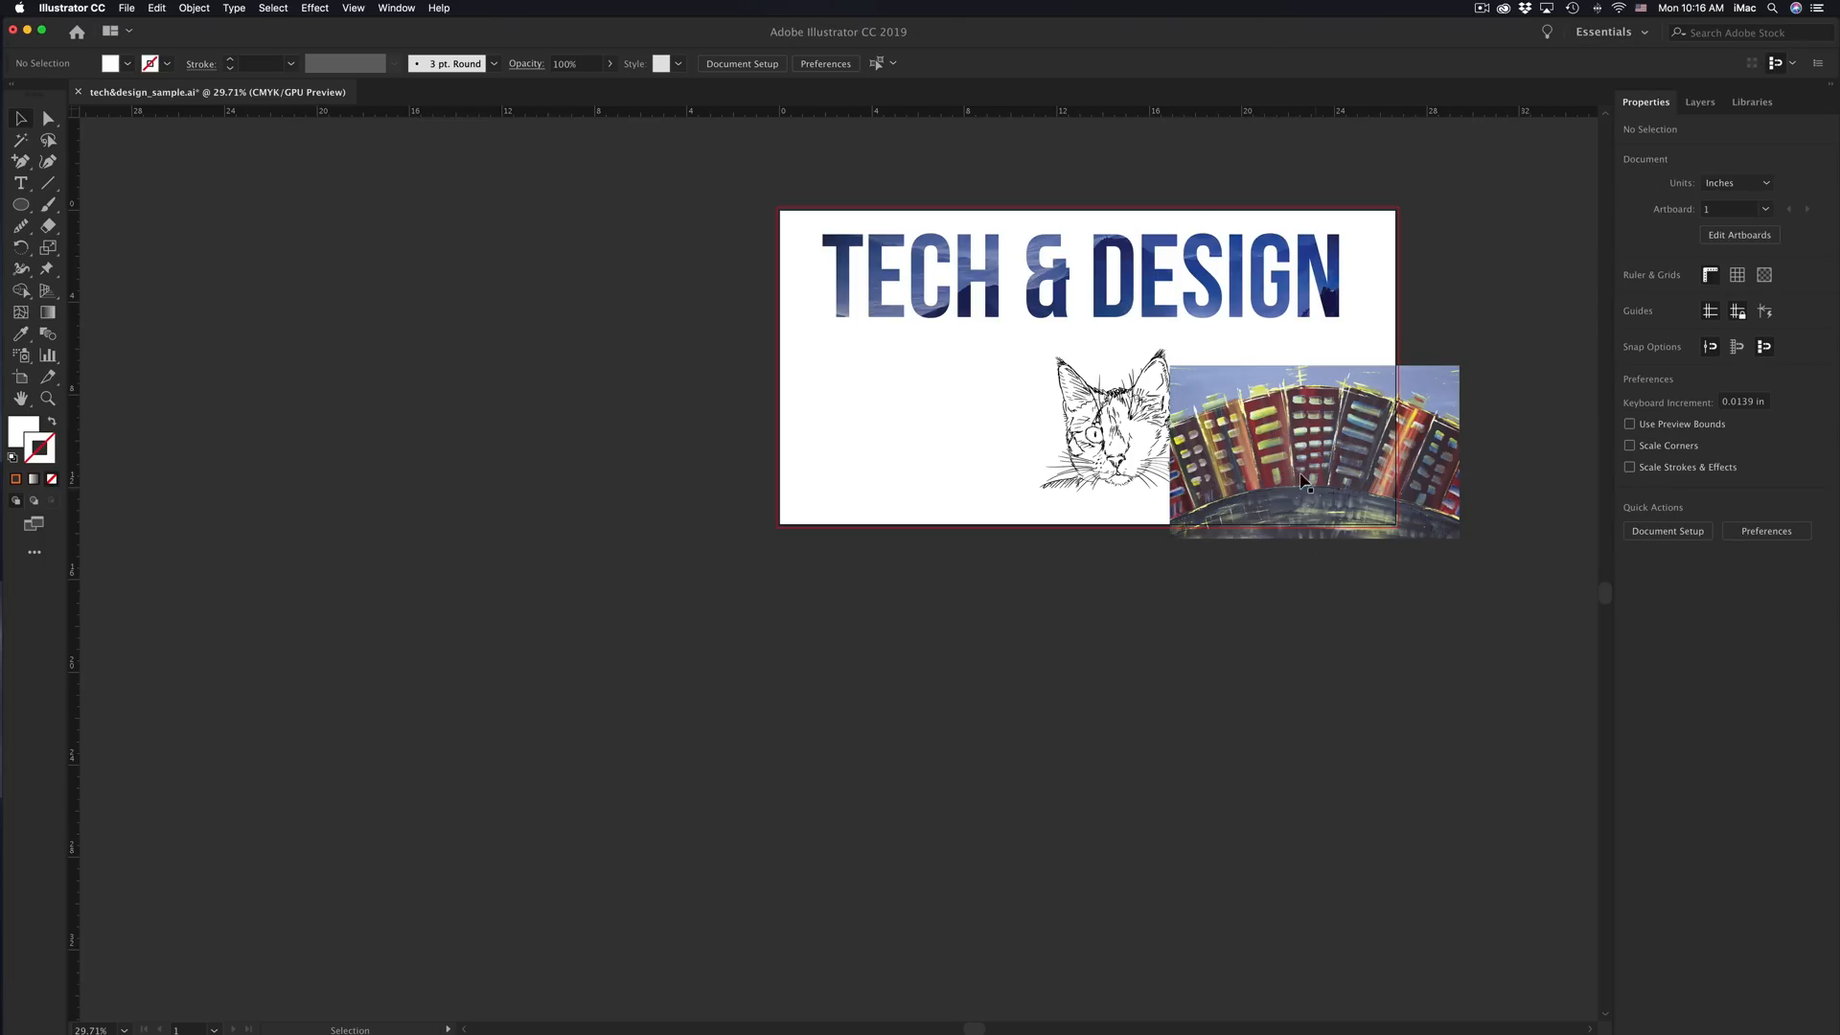
Step: Move the painting clear of the cat and delete the cat artwork together with its detached eye outline
scroll(1298, 476, "up", 5)
left_click_drag(1302, 467, 471, 454)
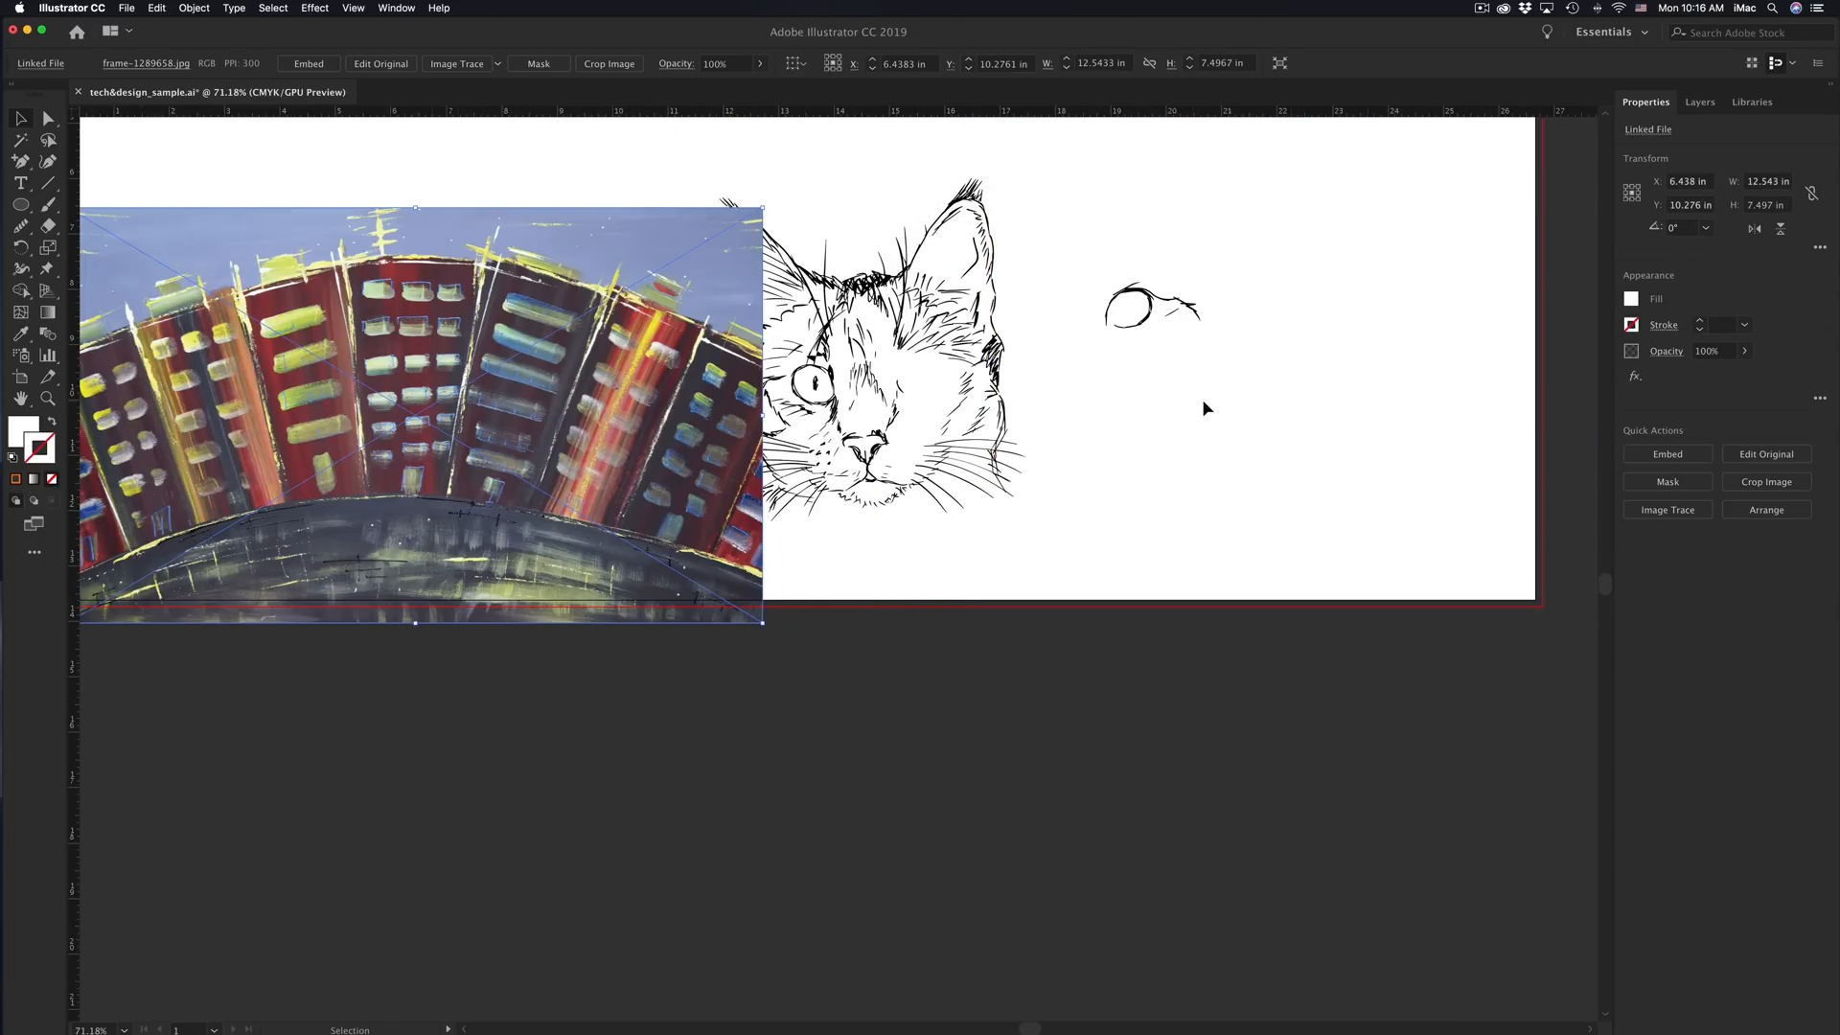
scroll(1203, 399, "left", 5)
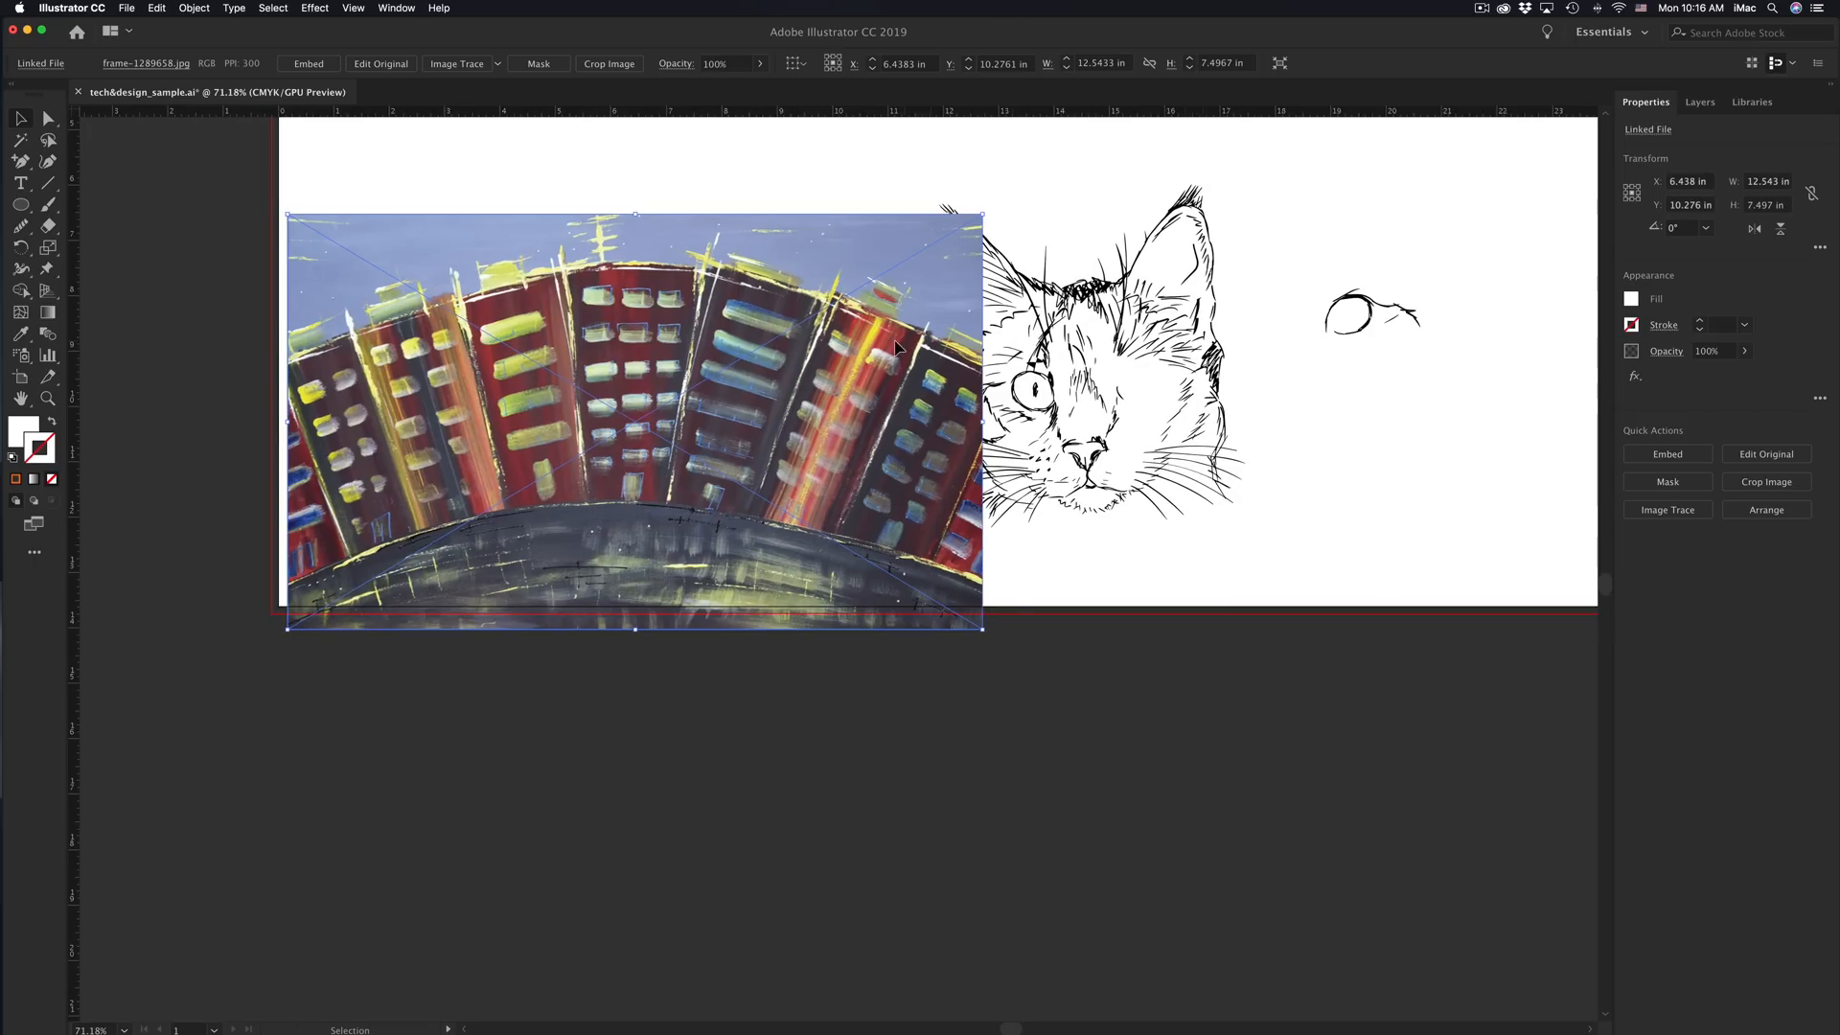
left_click_drag(896, 341, 657, 341)
left_click_drag(1449, 208, 930, 566)
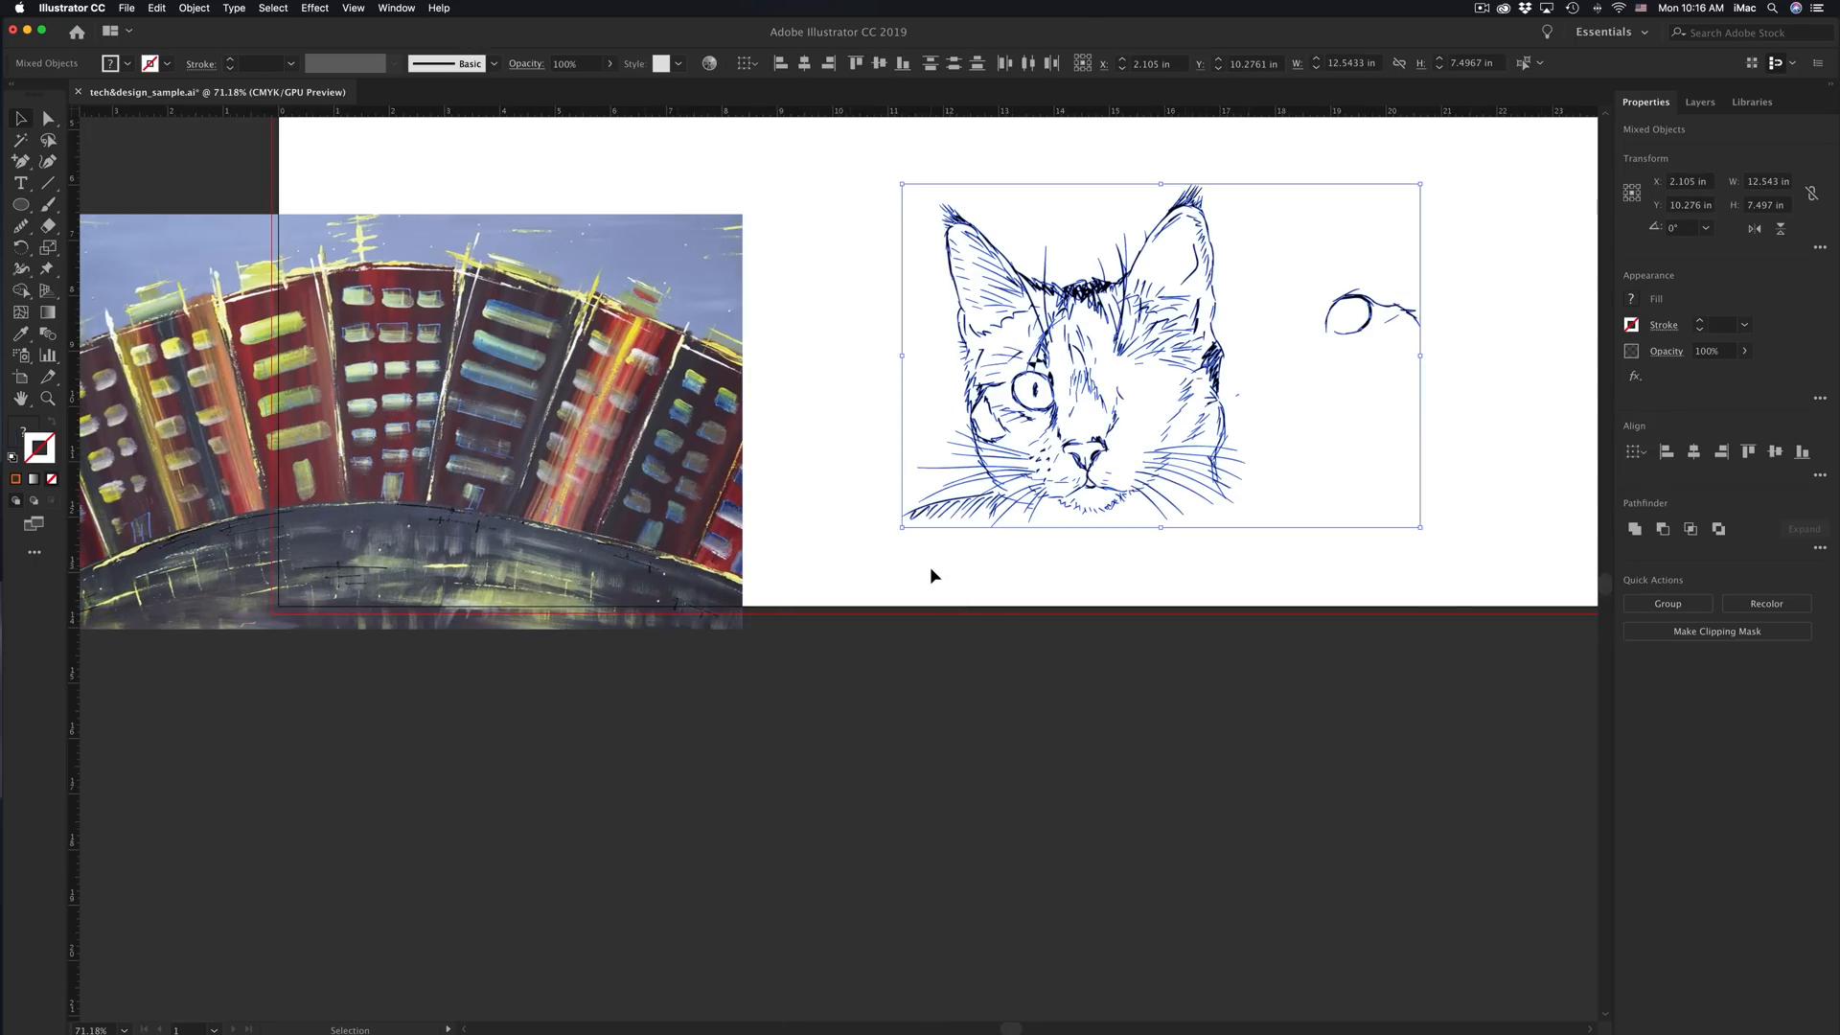
key("Delete")
Step: Delete the leftover small strokes beside the painting and position the painting at about X 7.1 in, Y 9.37 in
left_click_drag(611, 408, 964, 358)
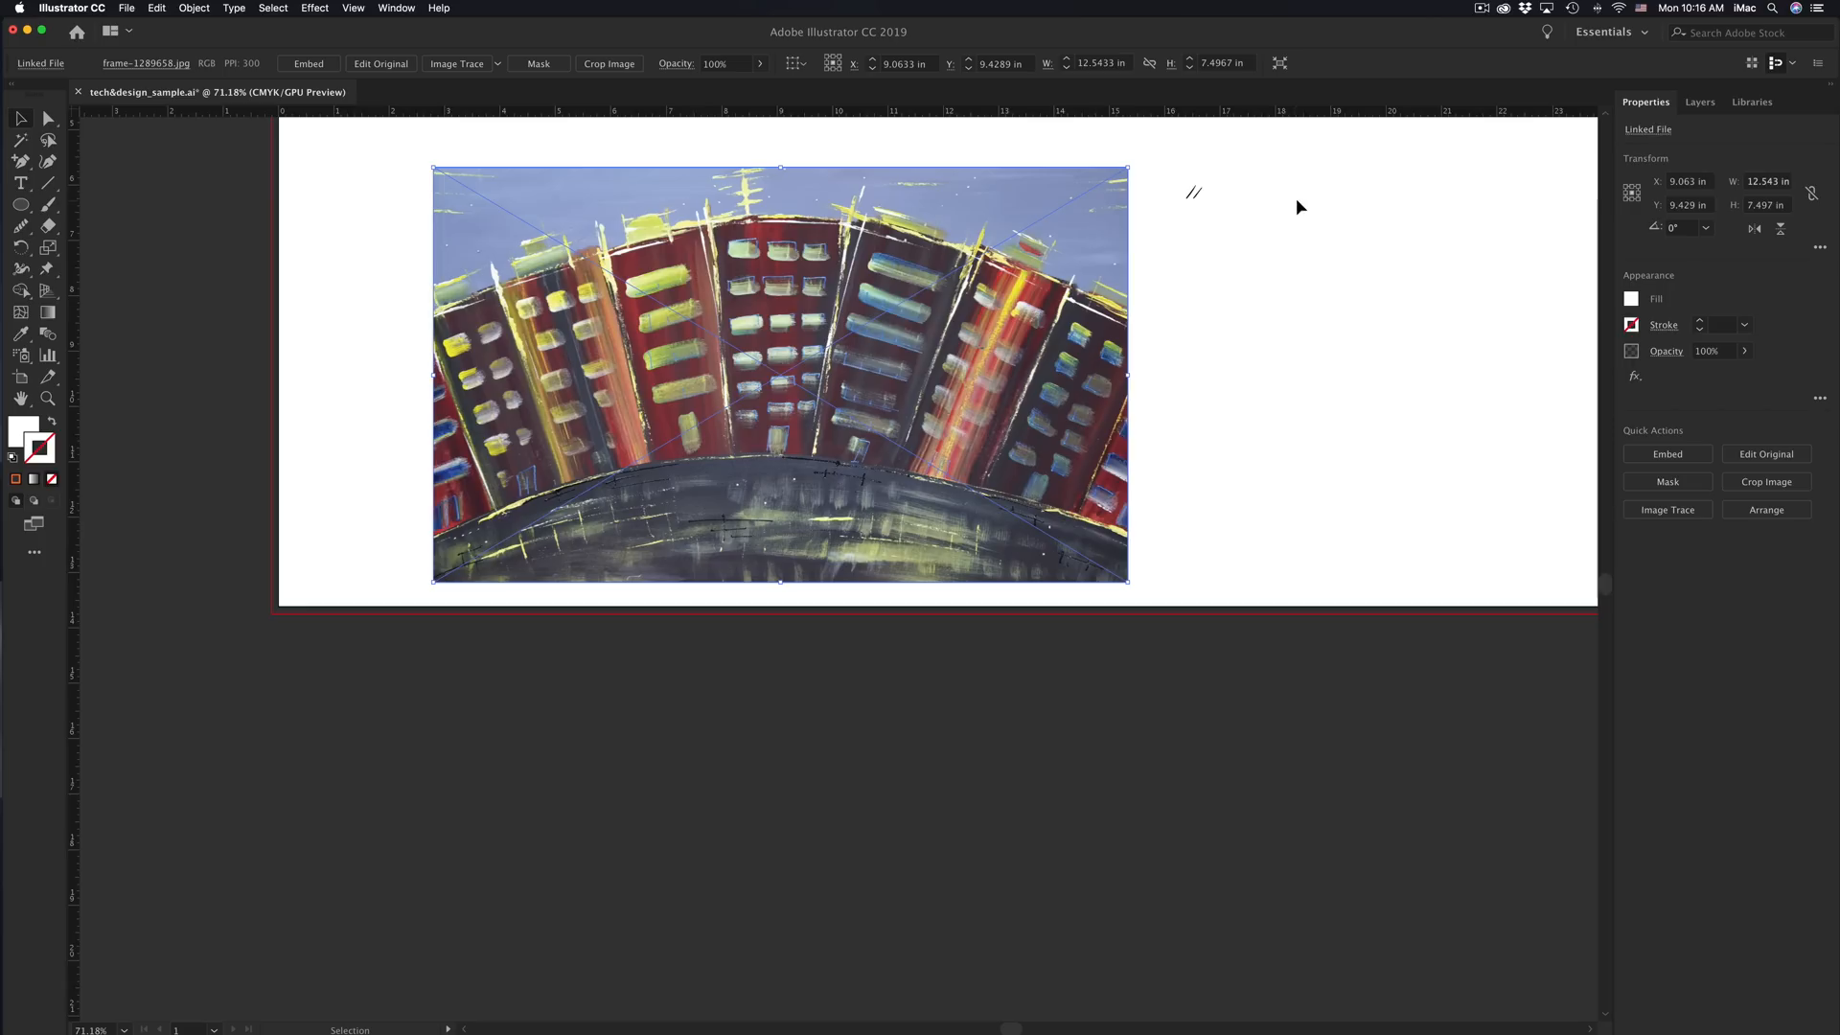
key("Delete")
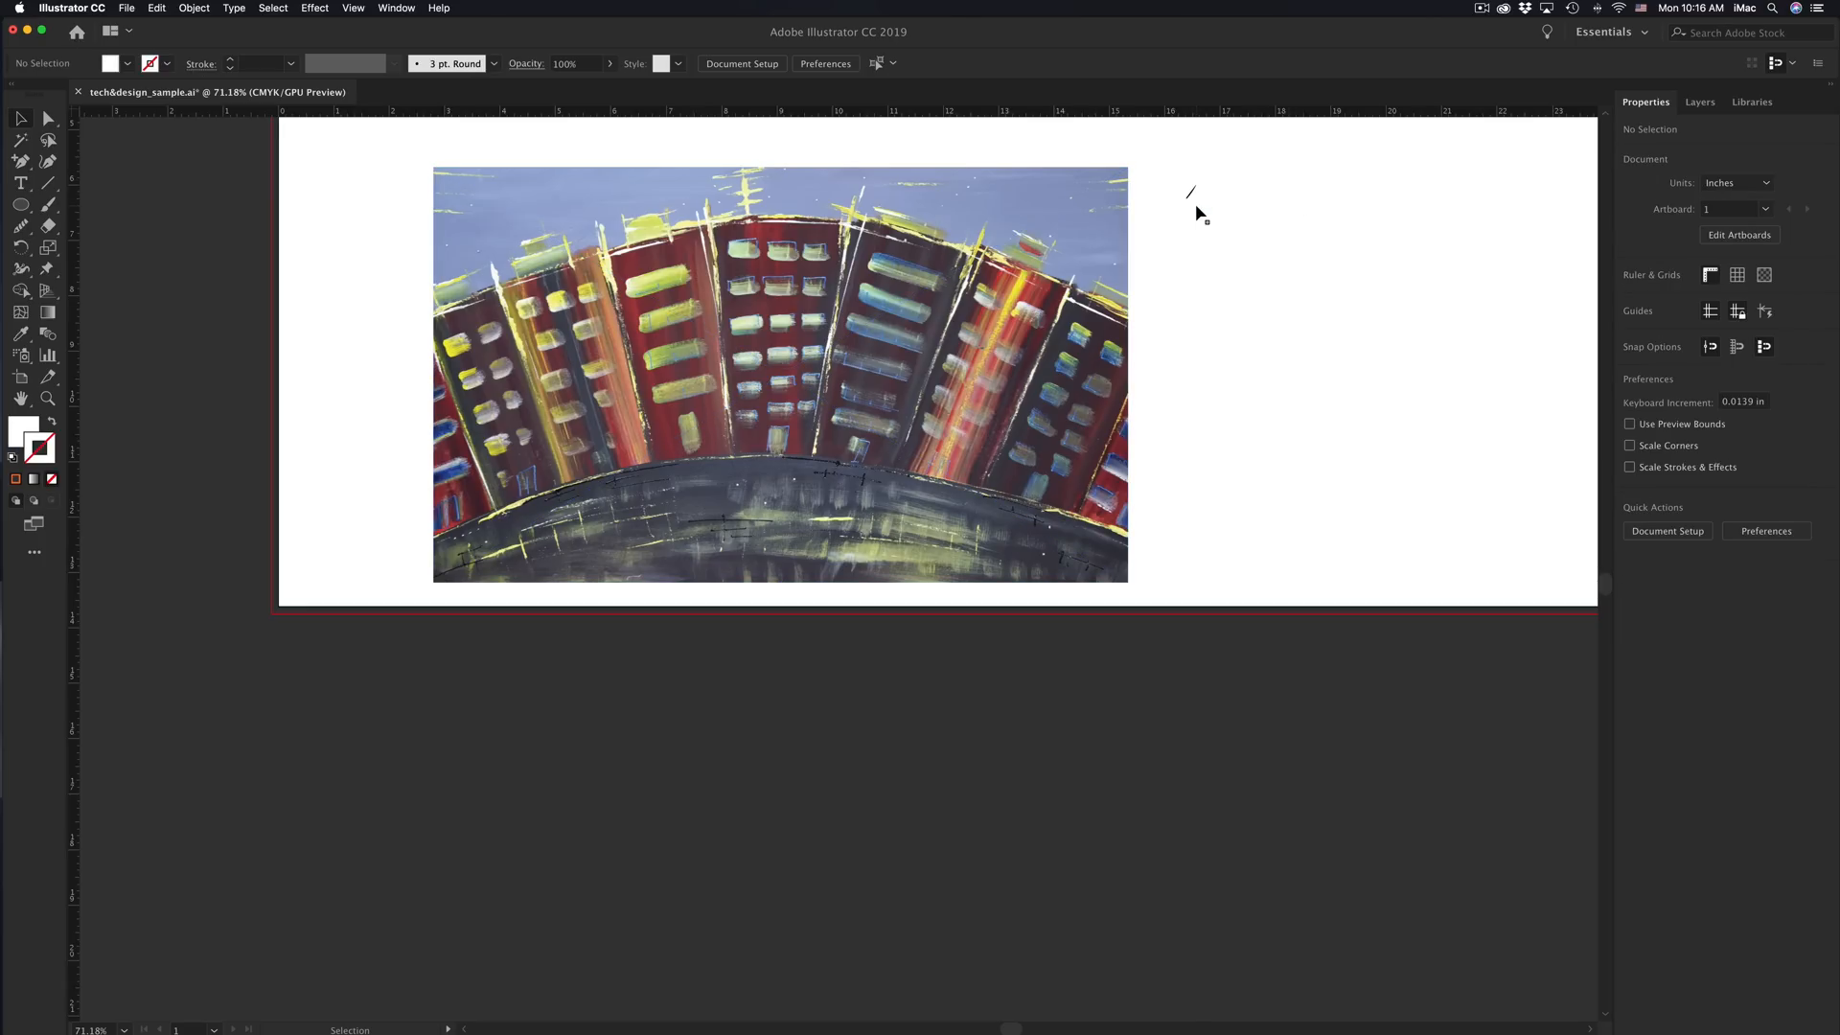
left_click_drag(1195, 189, 1180, 203)
key("Delete")
left_click(860, 305)
left_click_drag(860, 304, 750, 302)
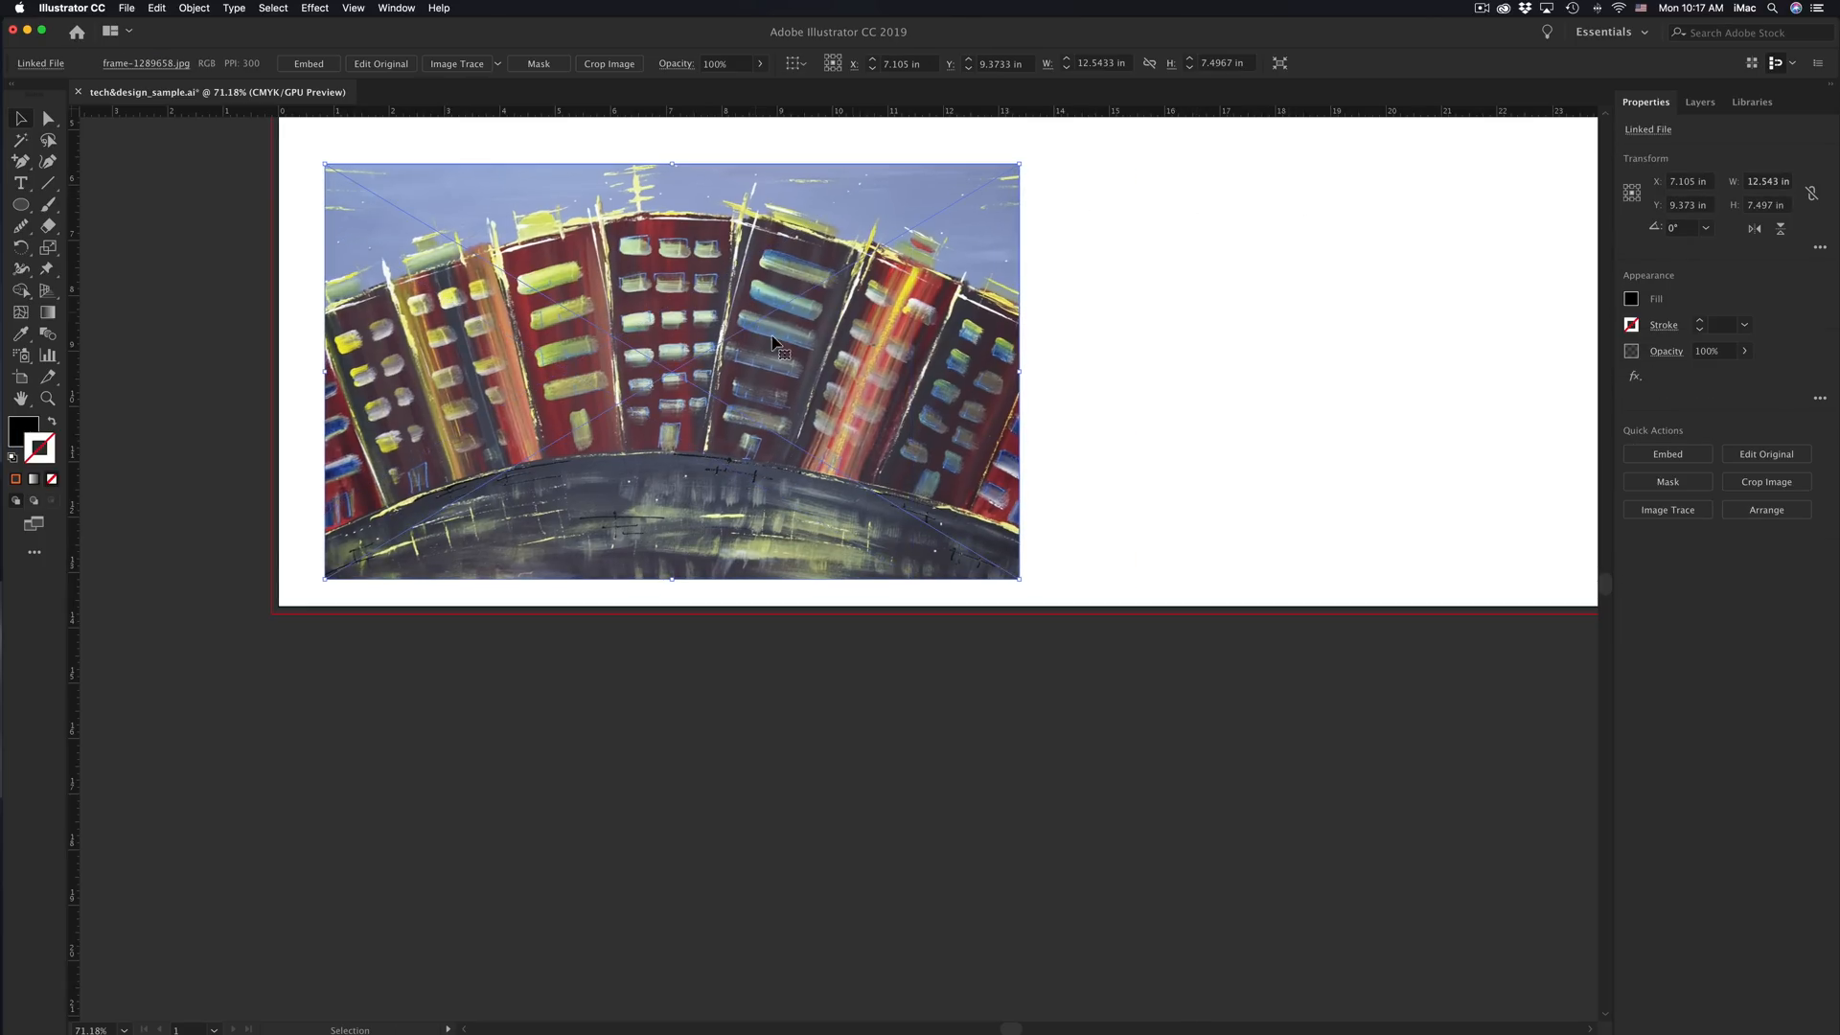
Step: Examine the painting's window brushstrokes at high magnification down to individual pixels, and compare them with the whole image
scroll(791, 362, "up", 5)
scroll(791, 362, "up", 10)
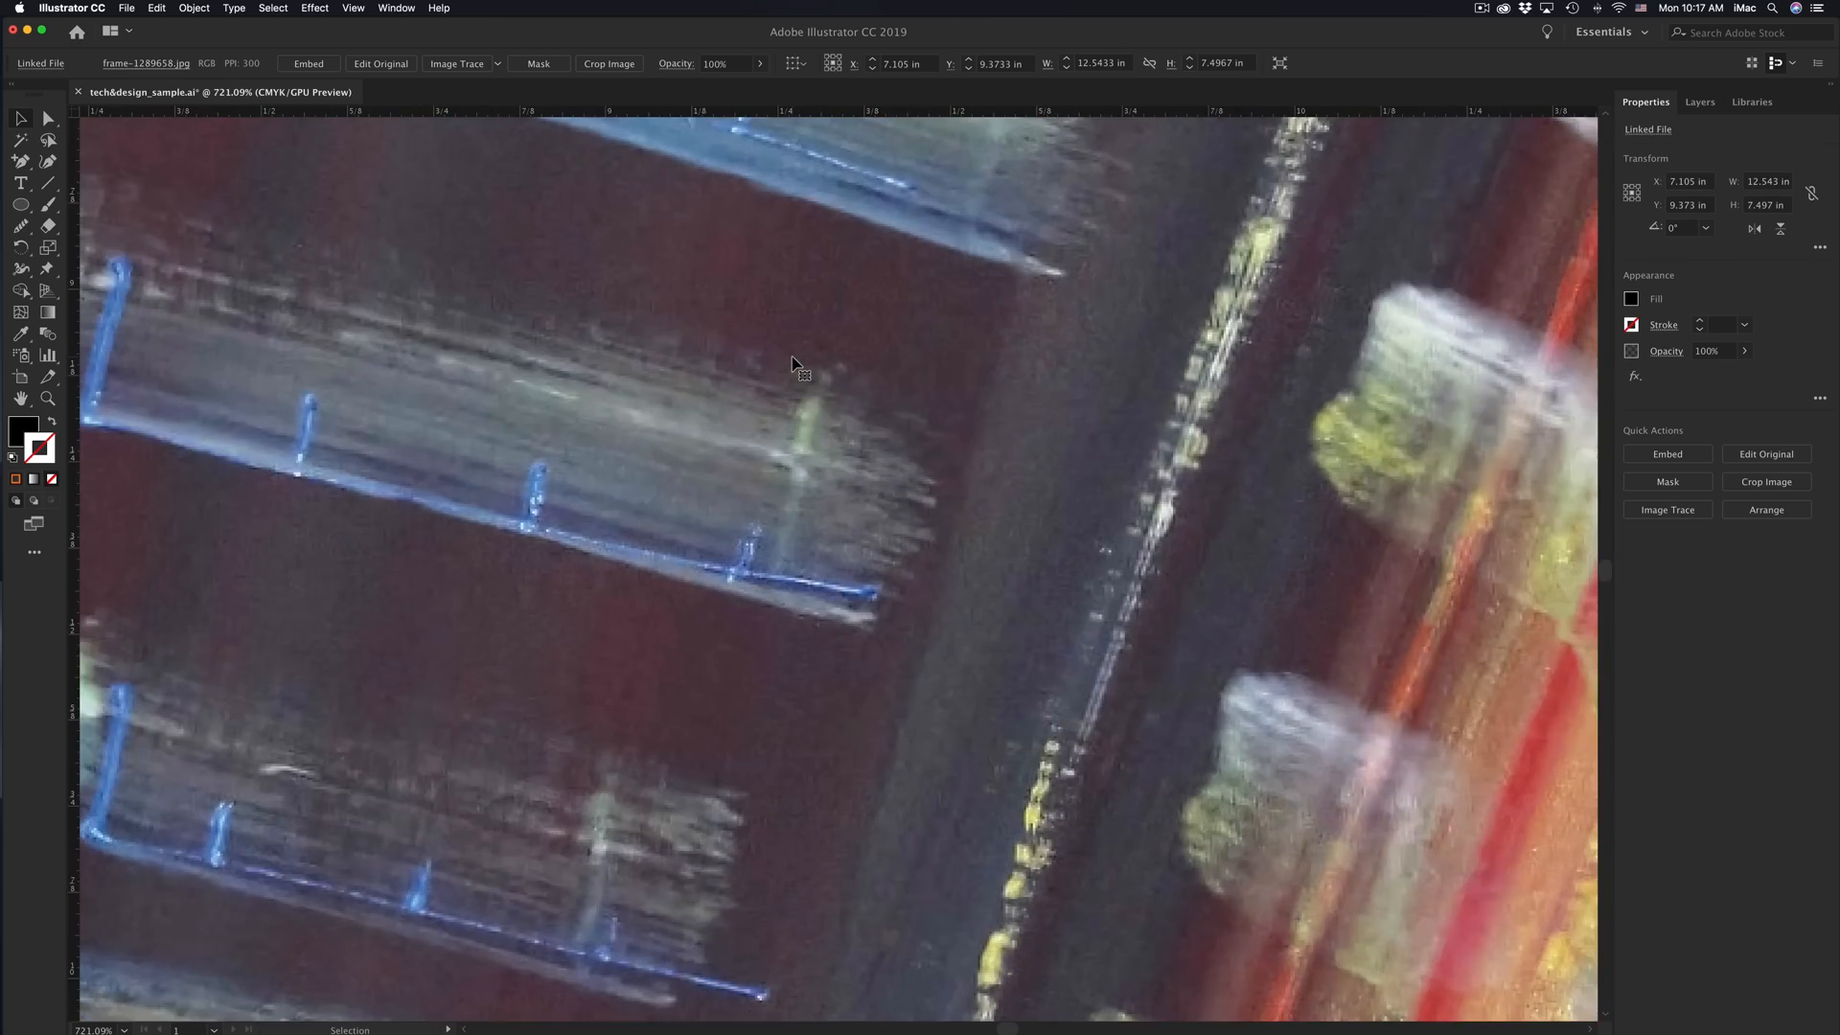
scroll(793, 364, "down", 15)
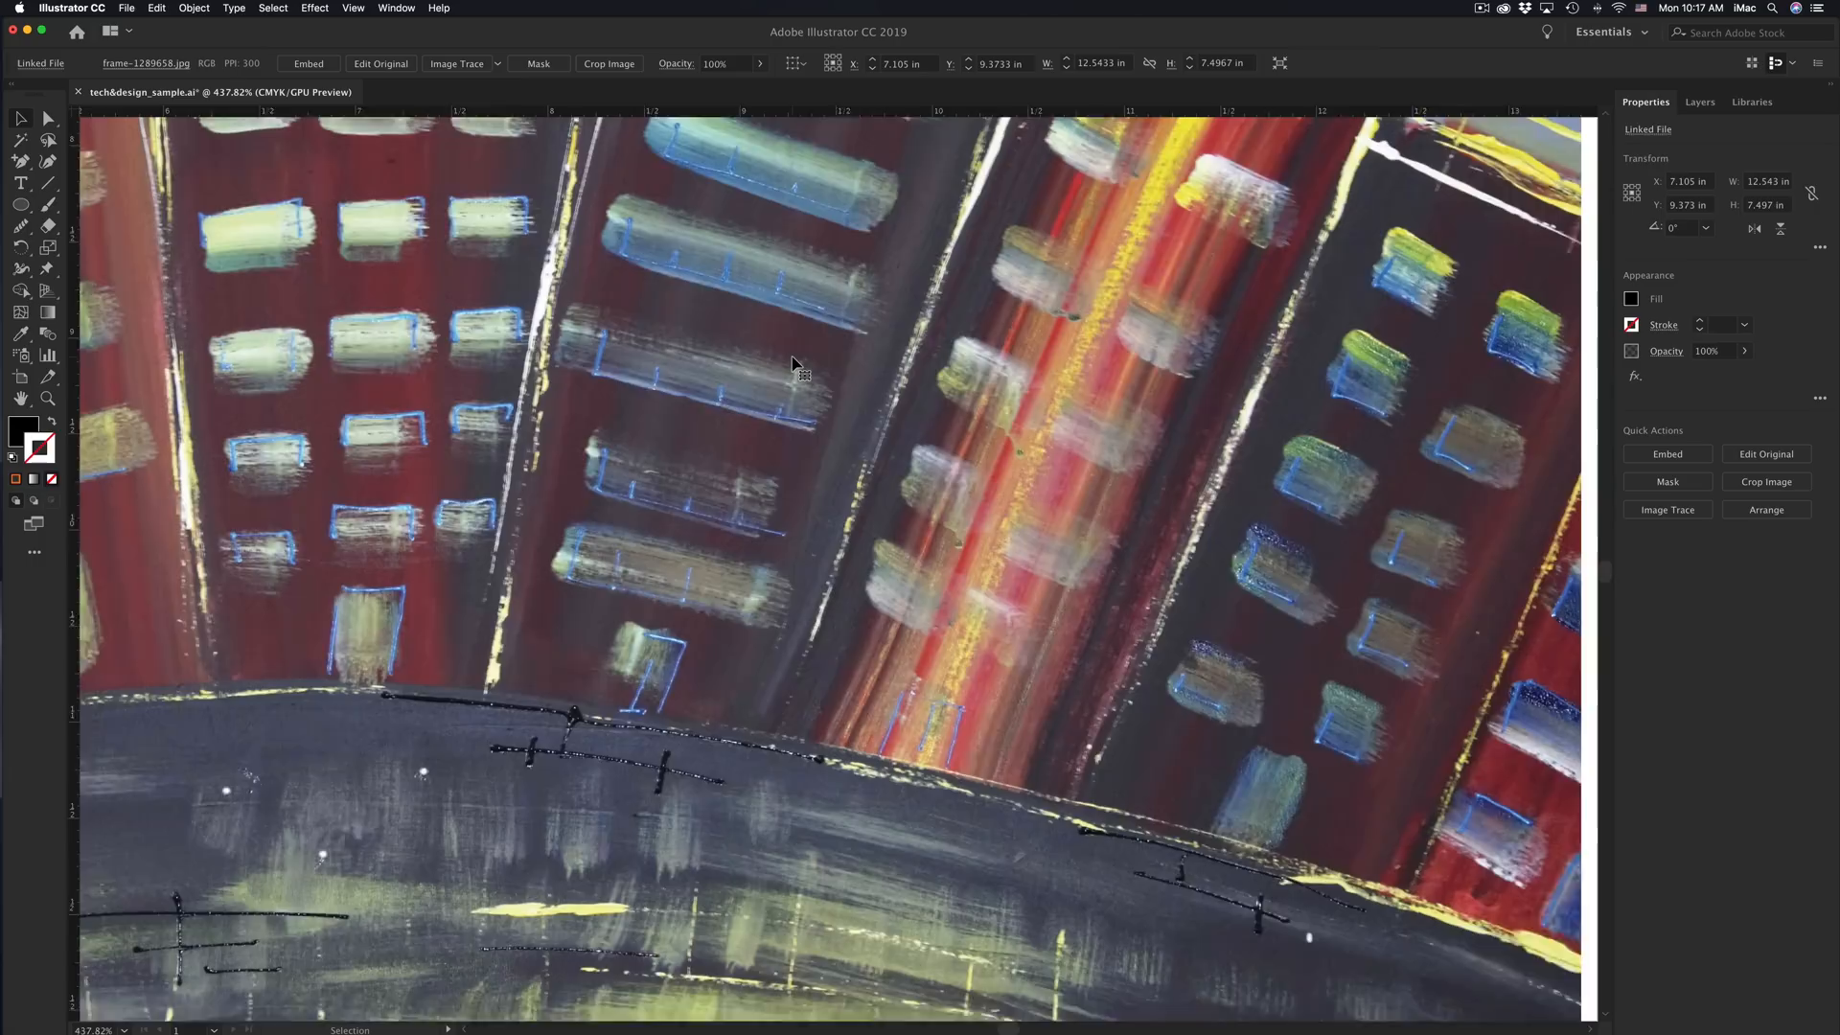
scroll(793, 364, "up", 3)
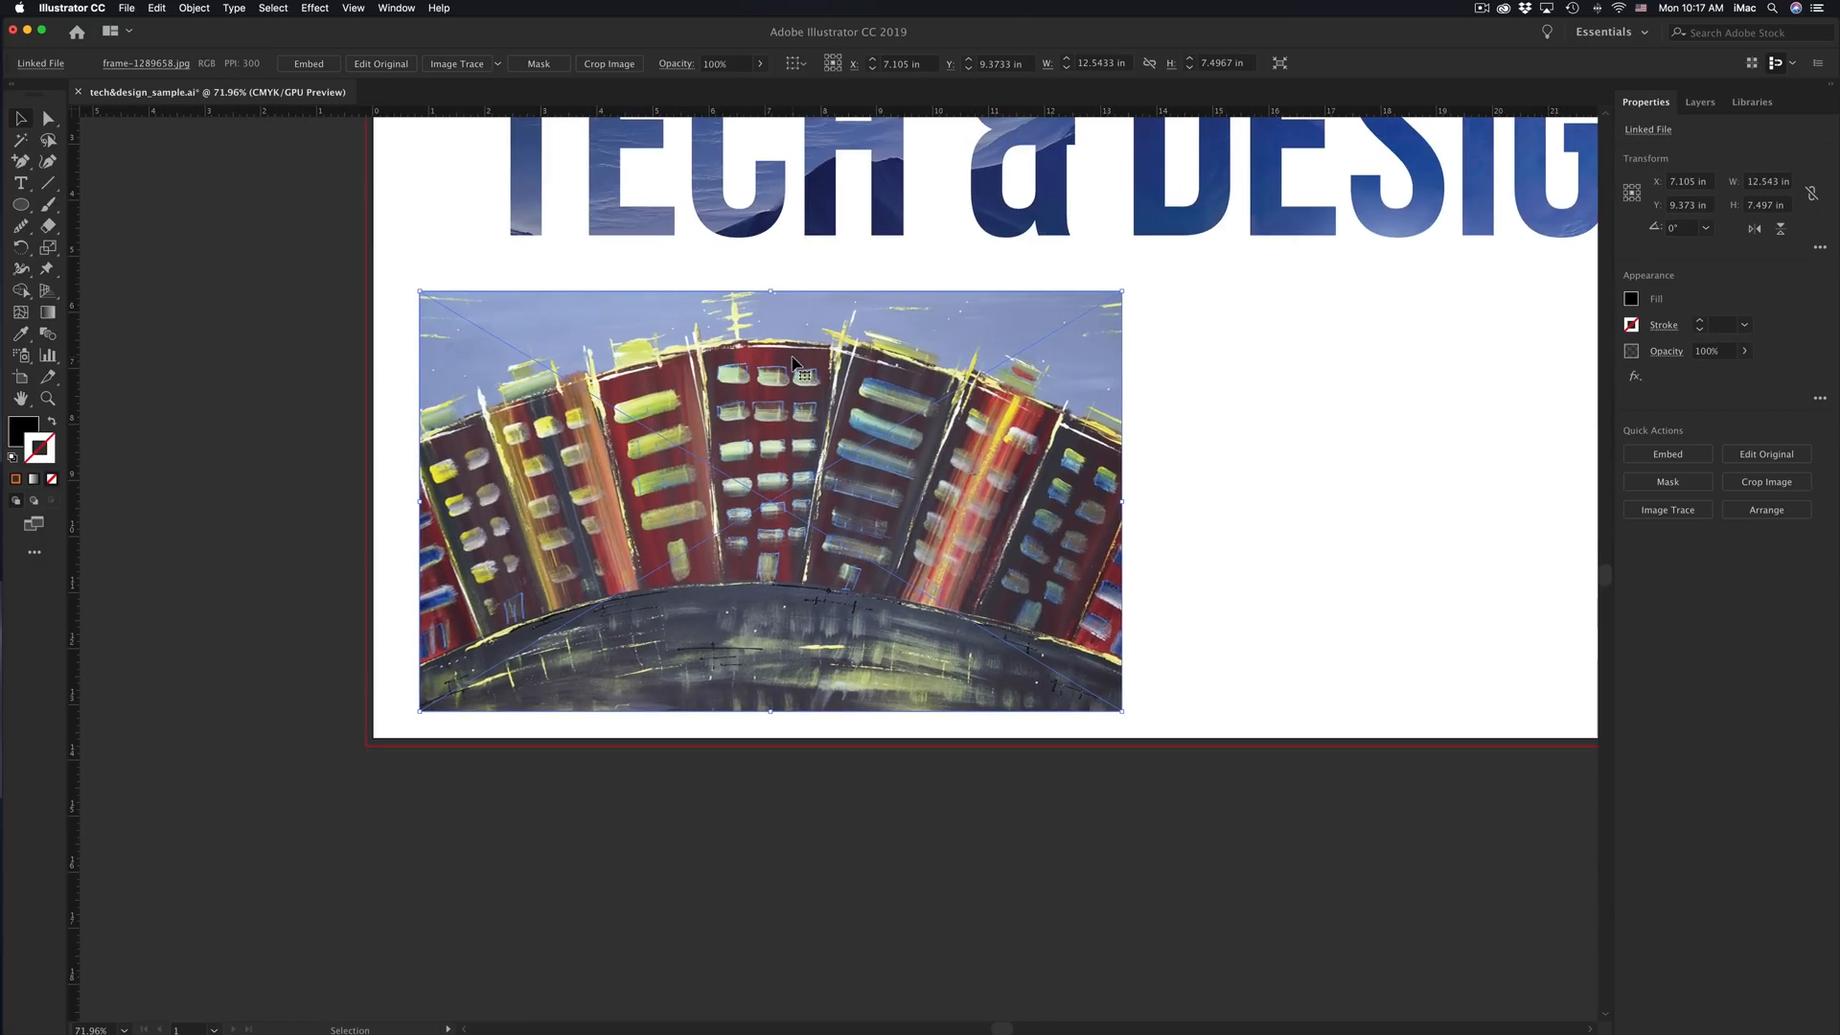
scroll(867, 439, "up", 4)
scroll(867, 439, "up", 12)
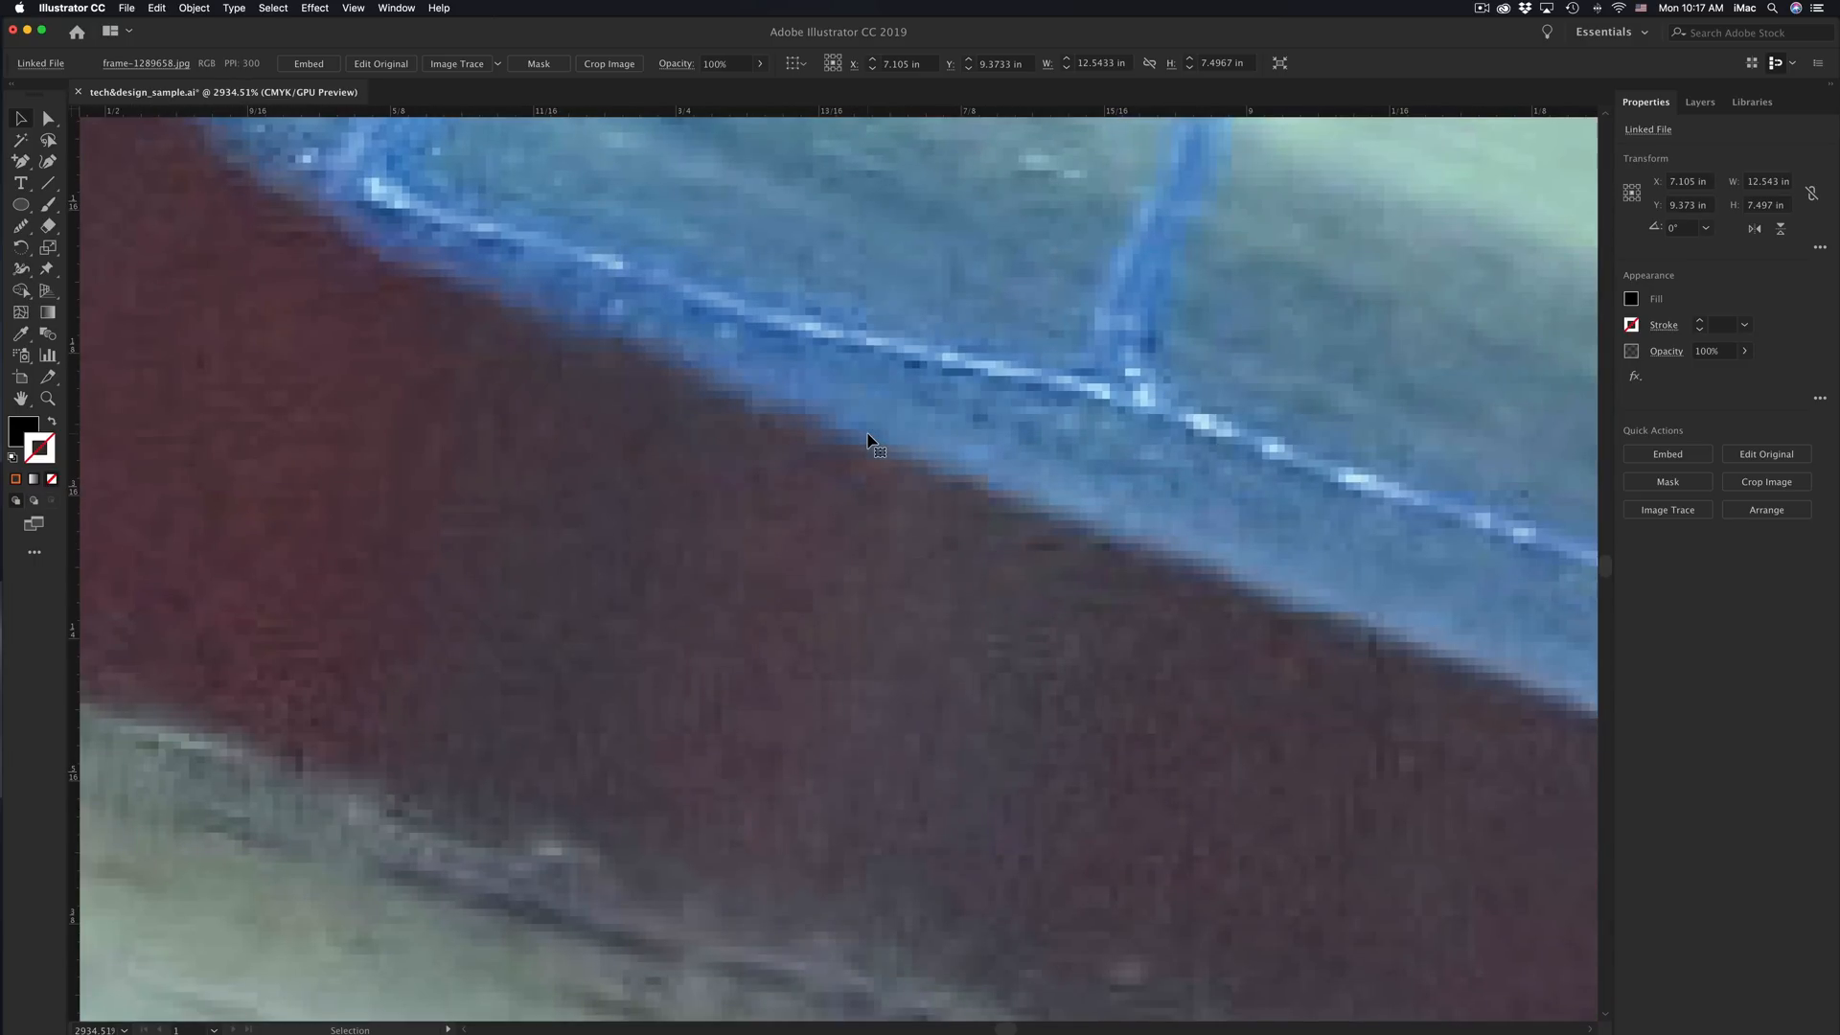
scroll(867, 439, "down", 4)
scroll(867, 439, "up", 4)
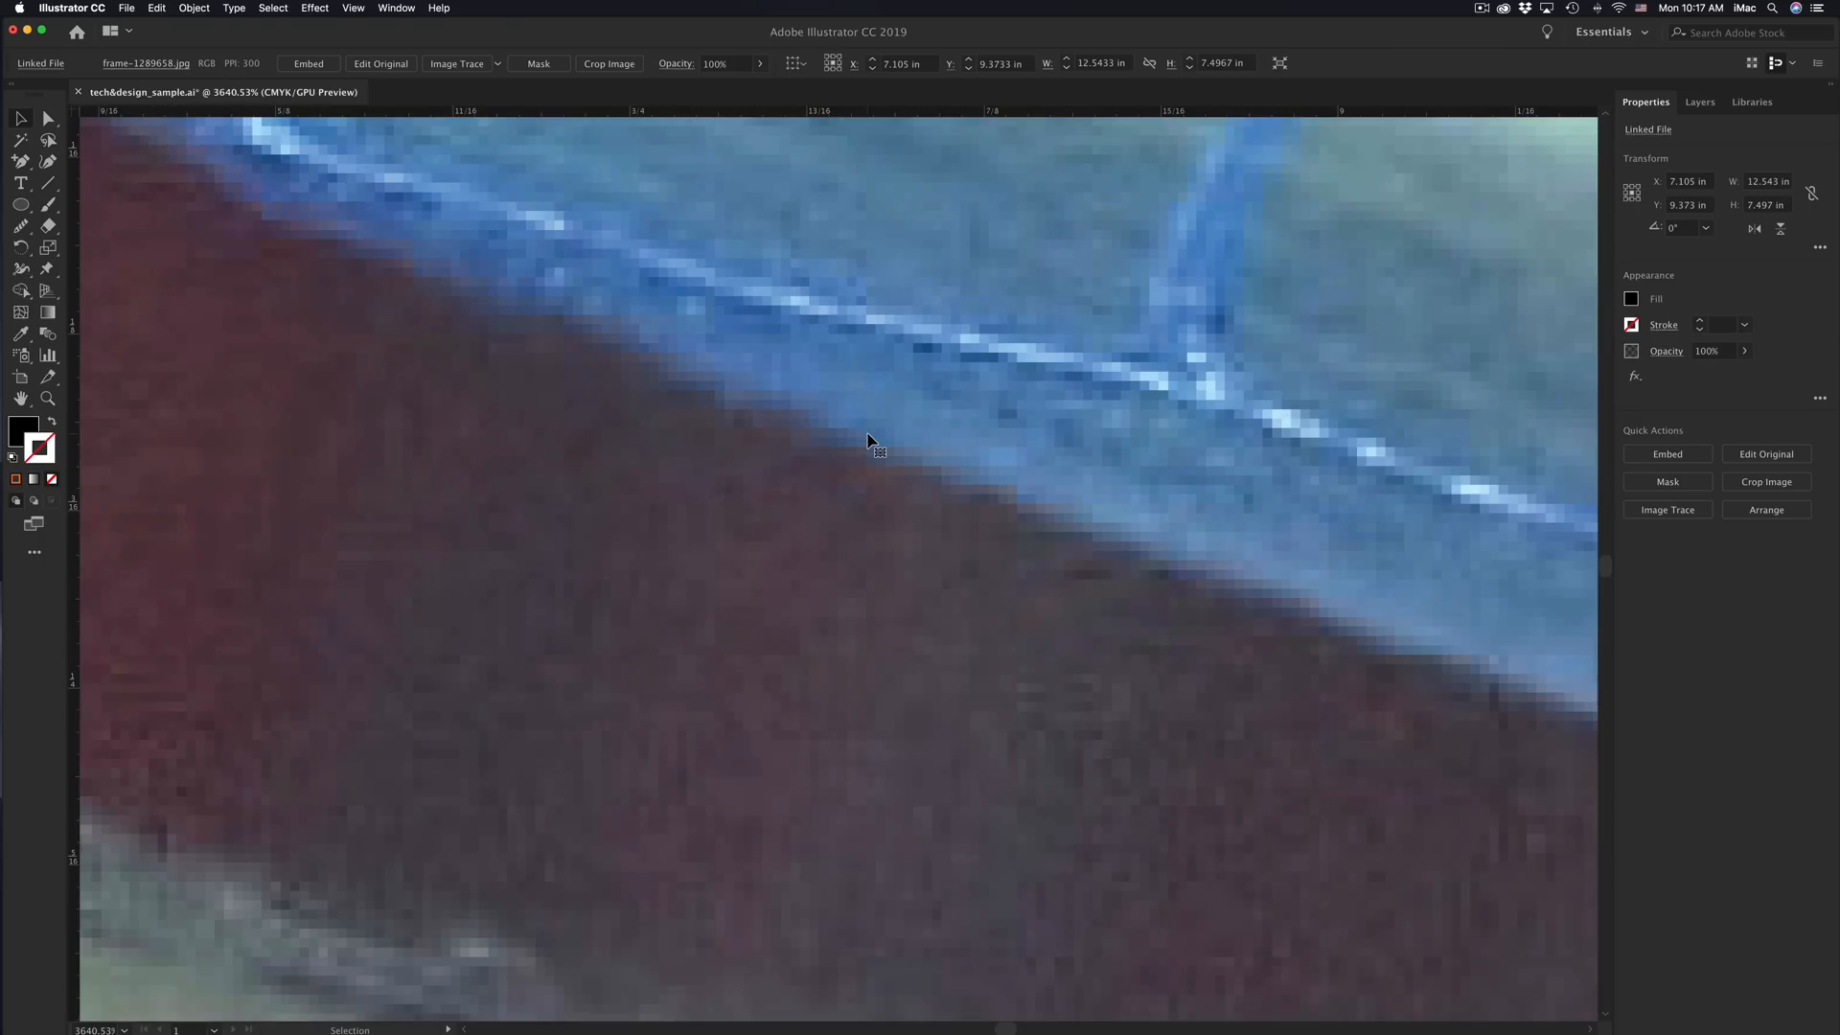
scroll(867, 439, "up", 3)
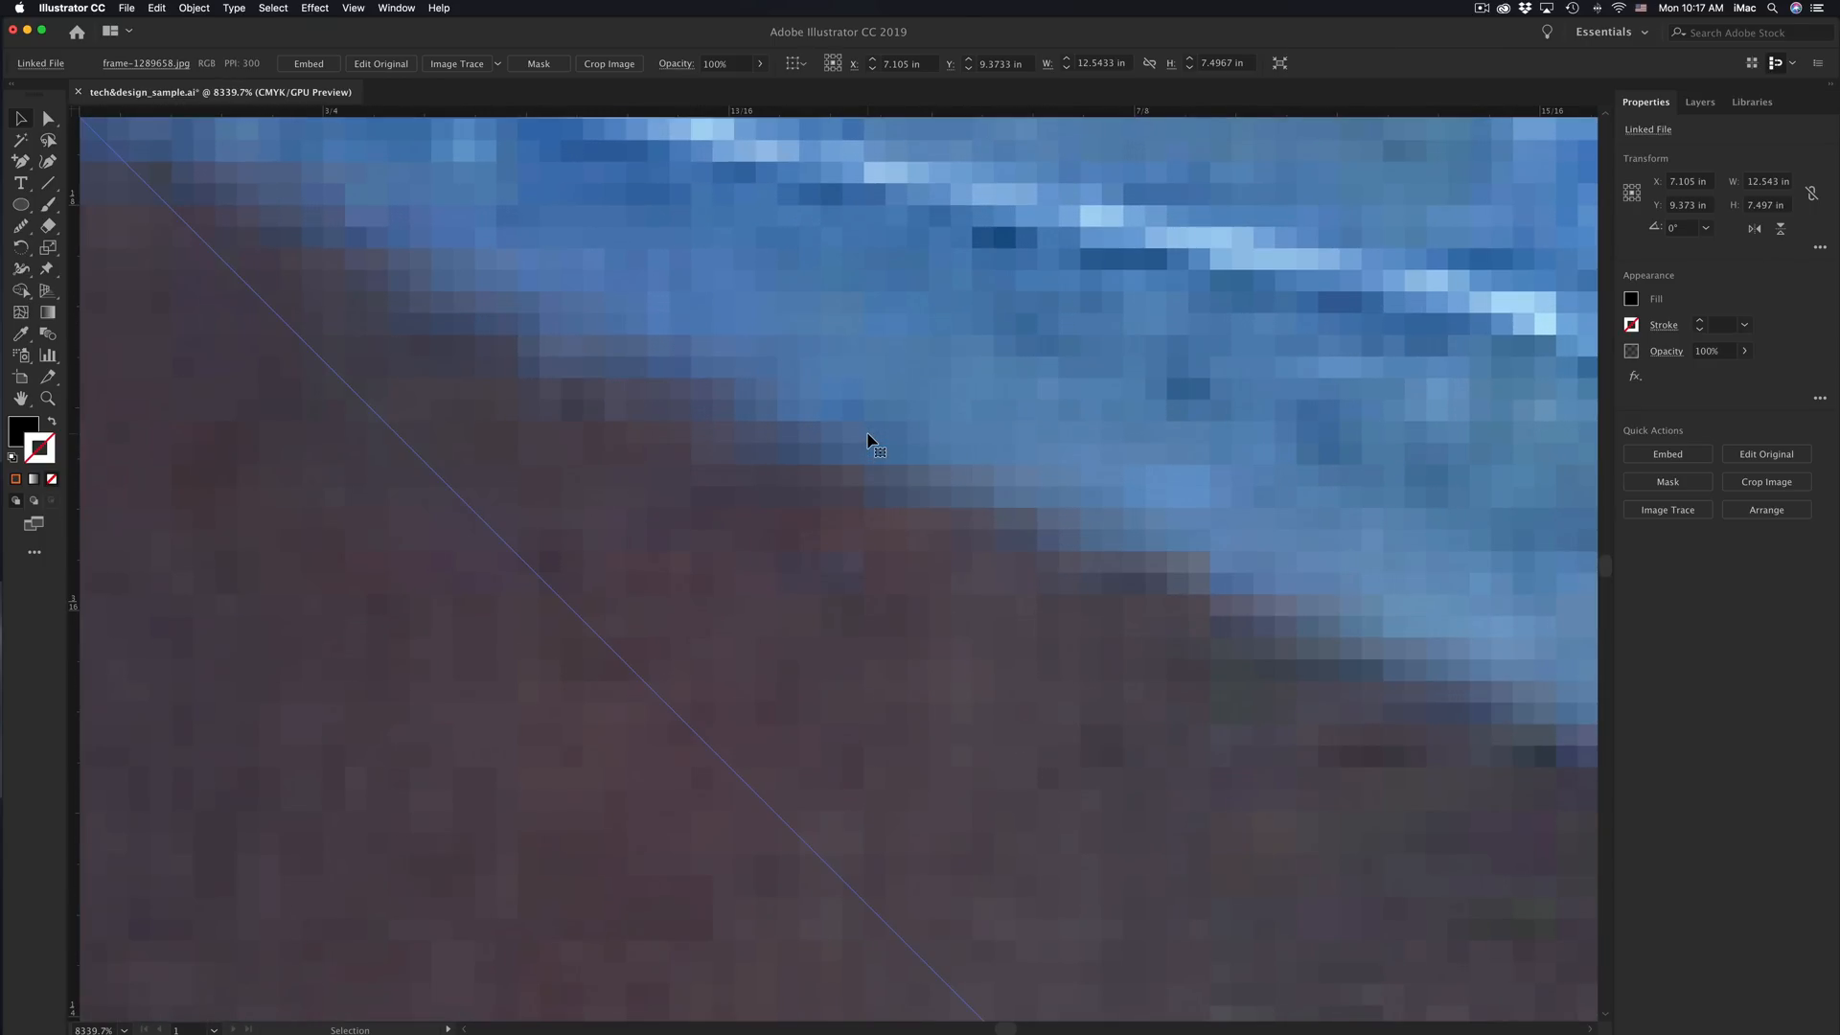
scroll(1161, 241, "down", 15)
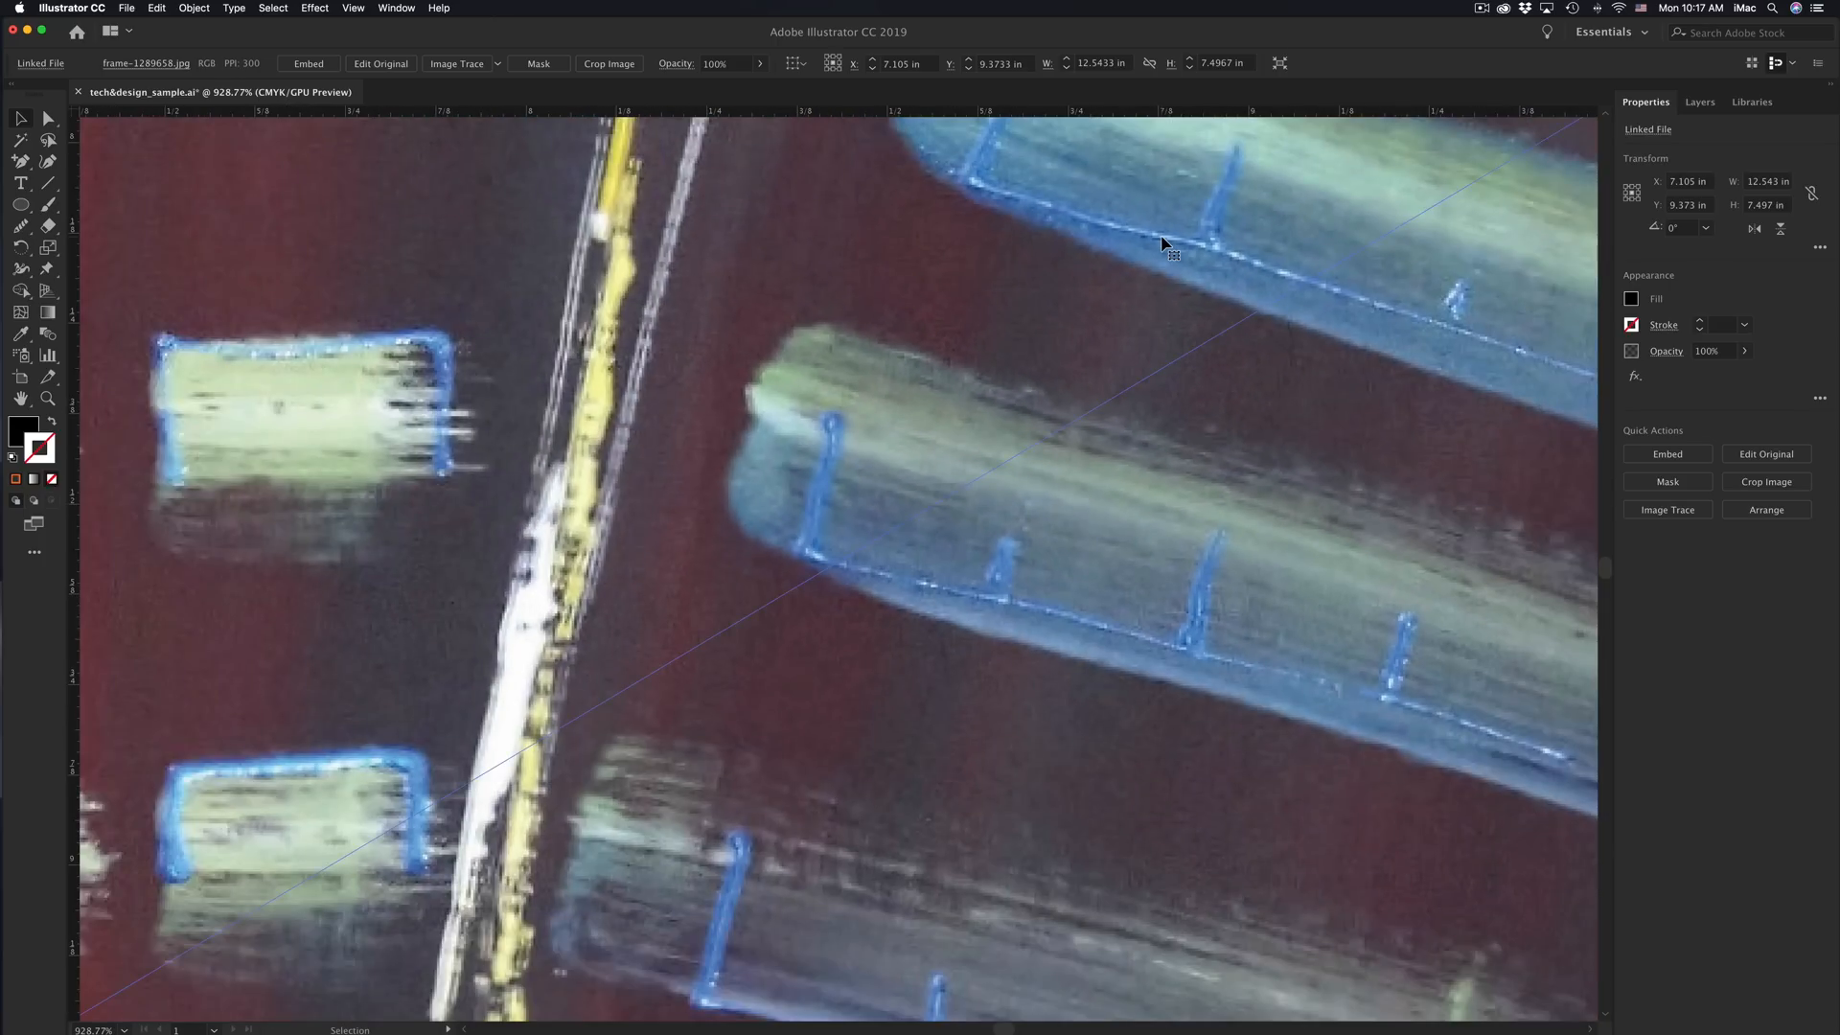
scroll(1162, 244, "up", 5)
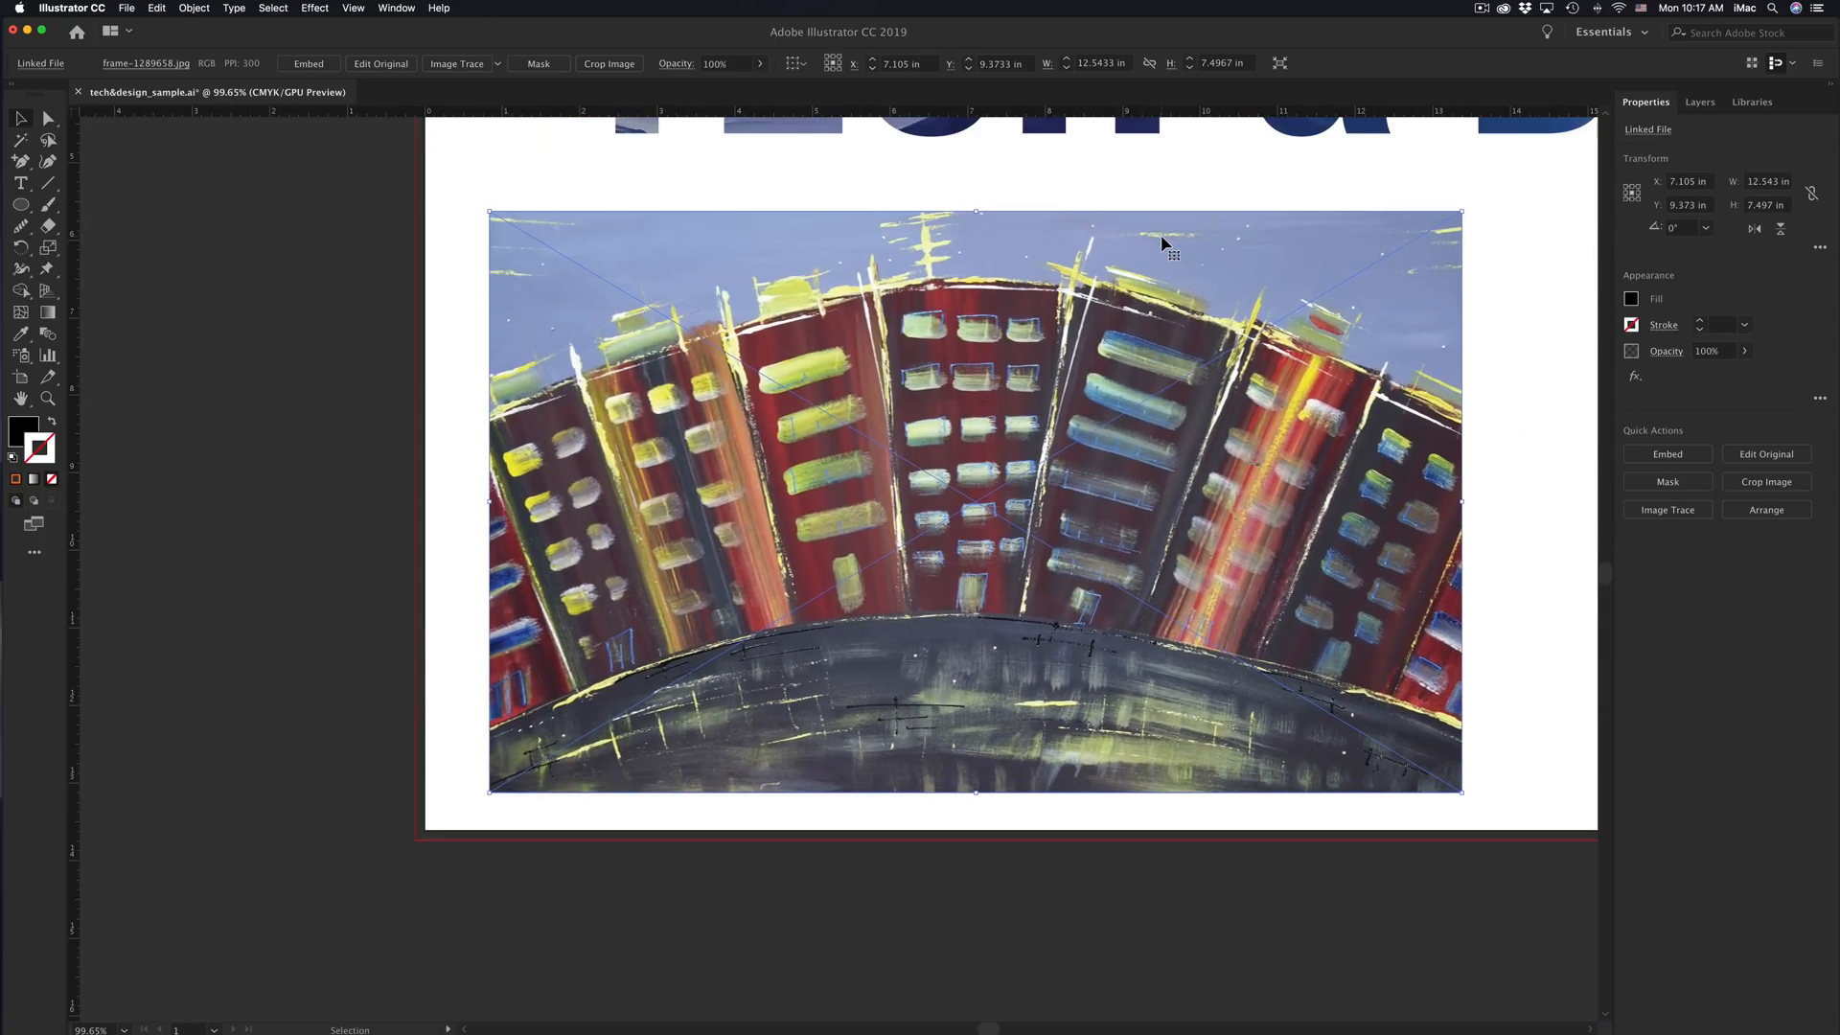
Step: Trace the placed painting with the High Fidelity Photo preset and accept the slow tracing of the large image
scroll(1162, 243, "right", 4)
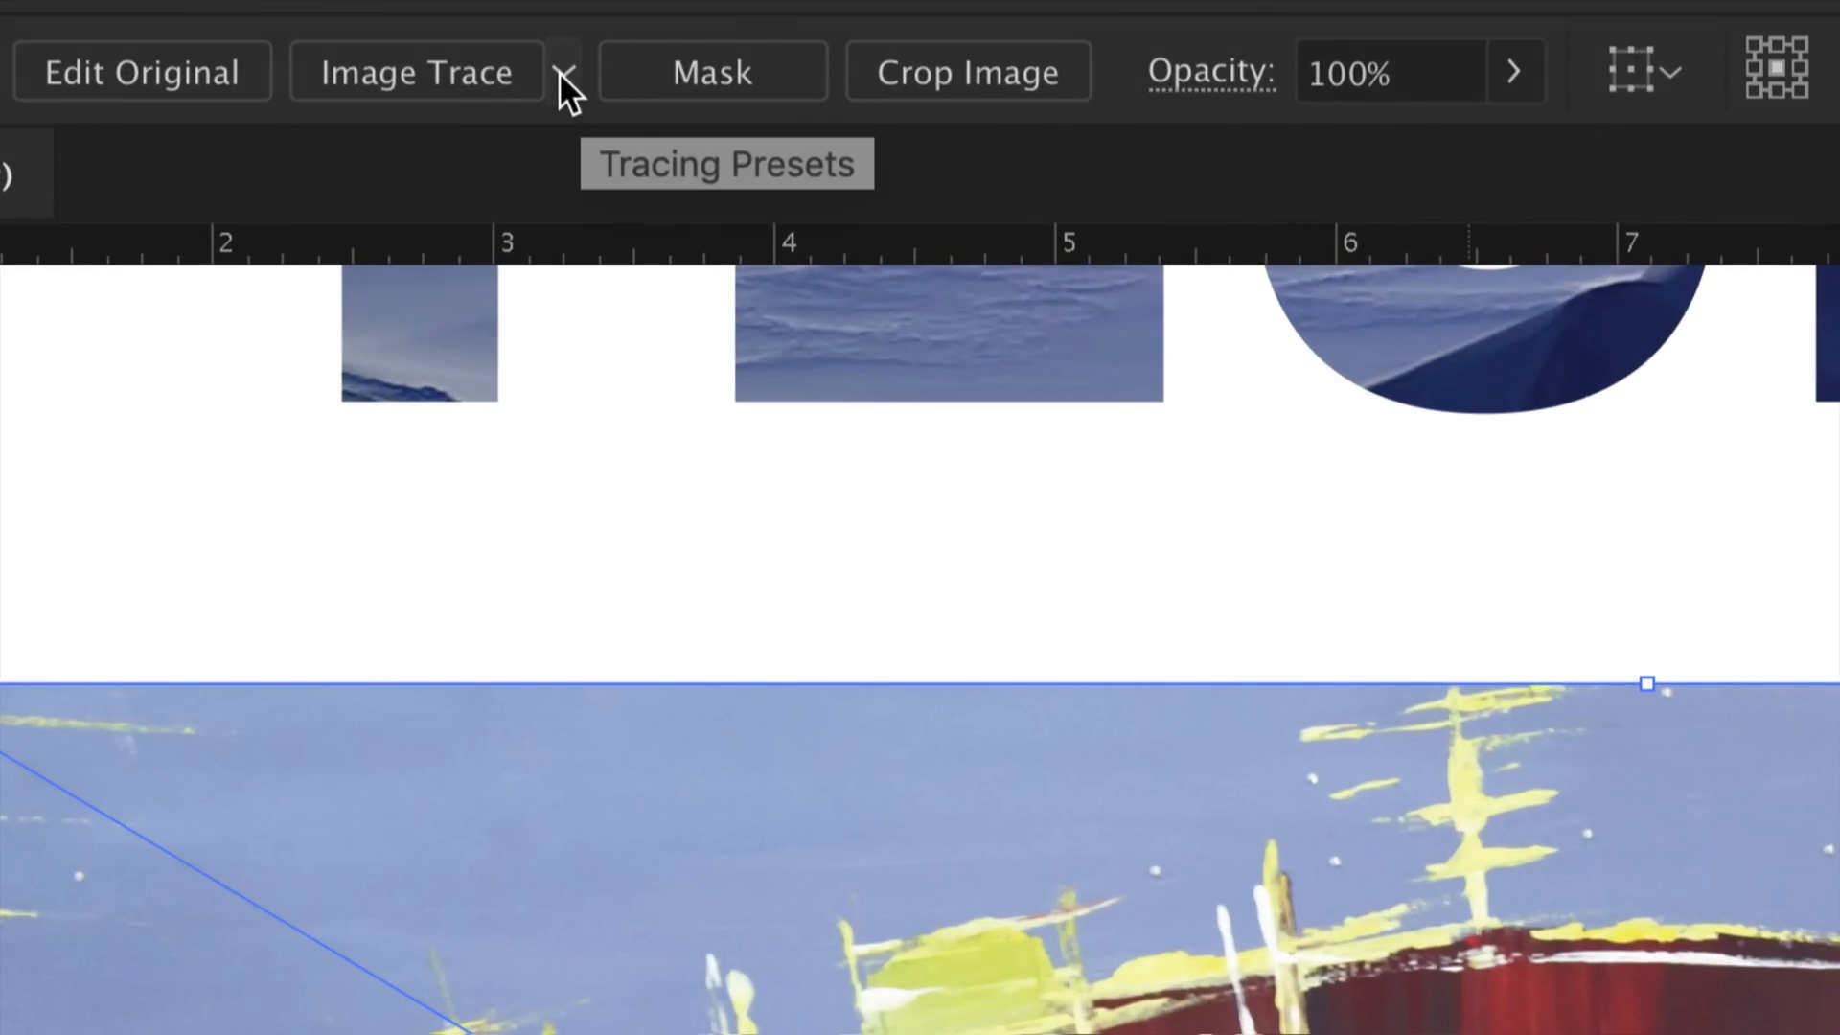
left_click(563, 73)
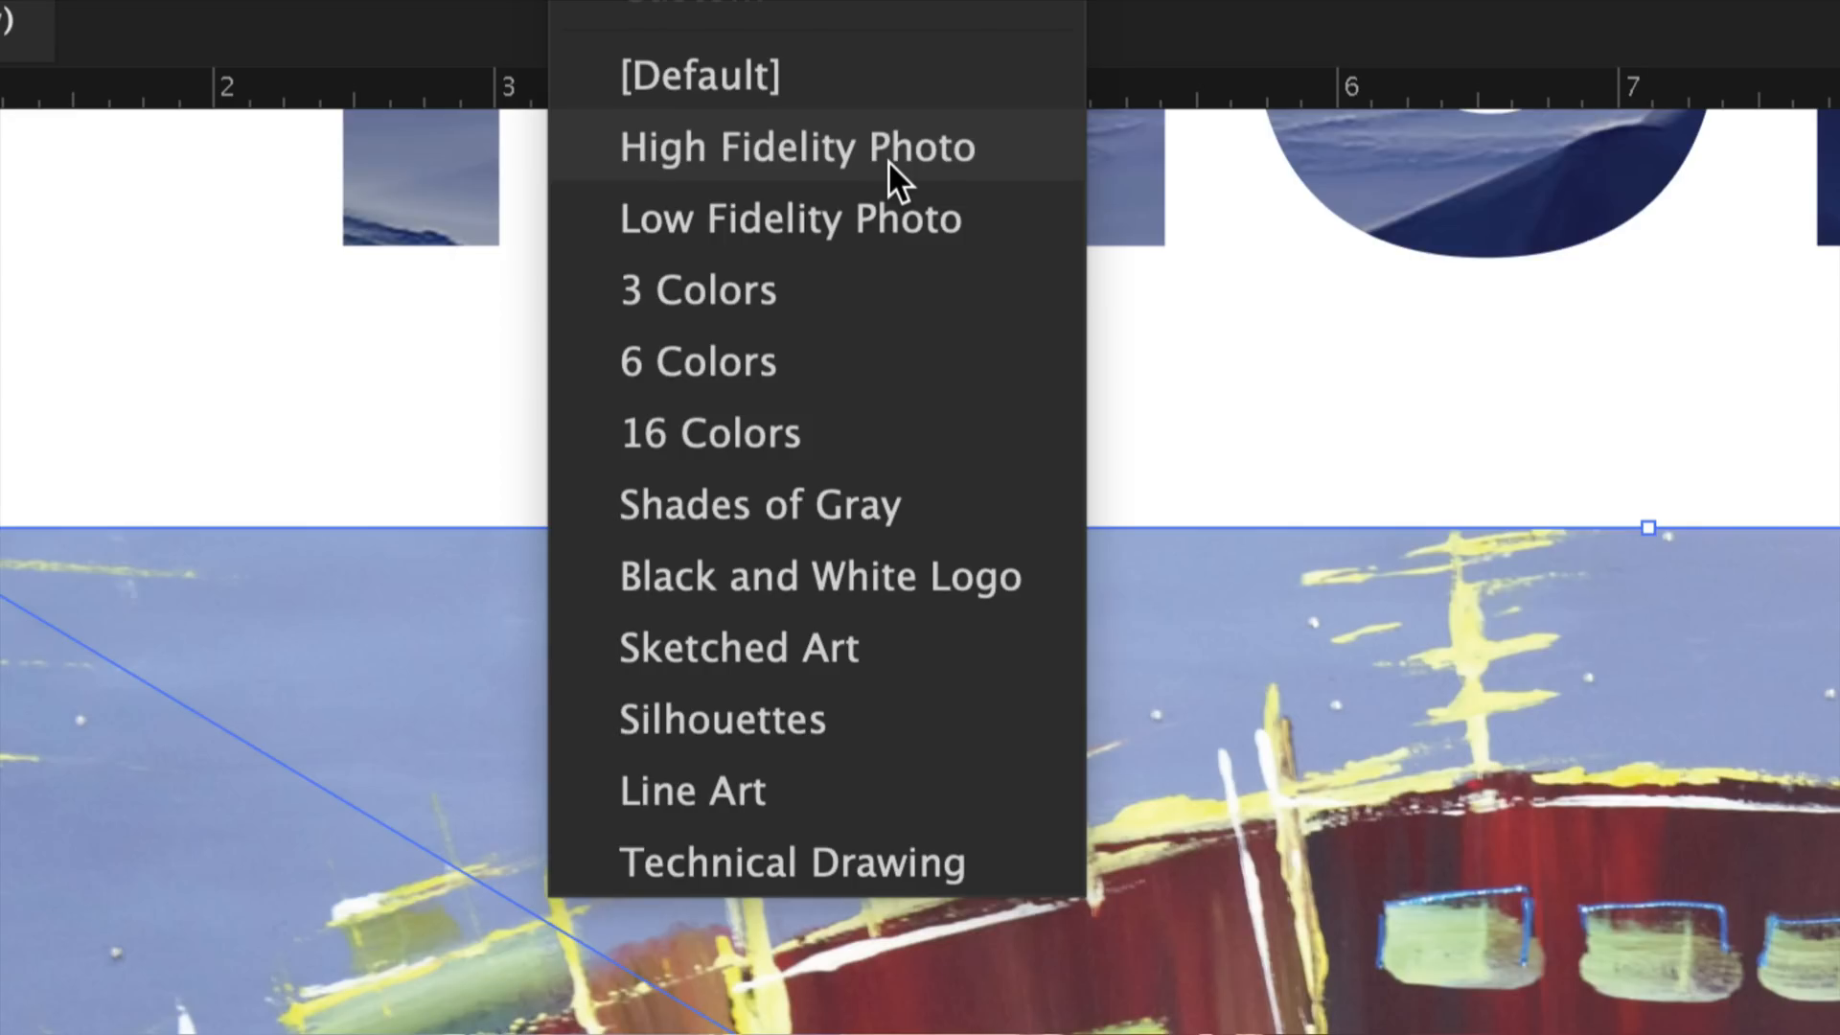
left_click(803, 157)
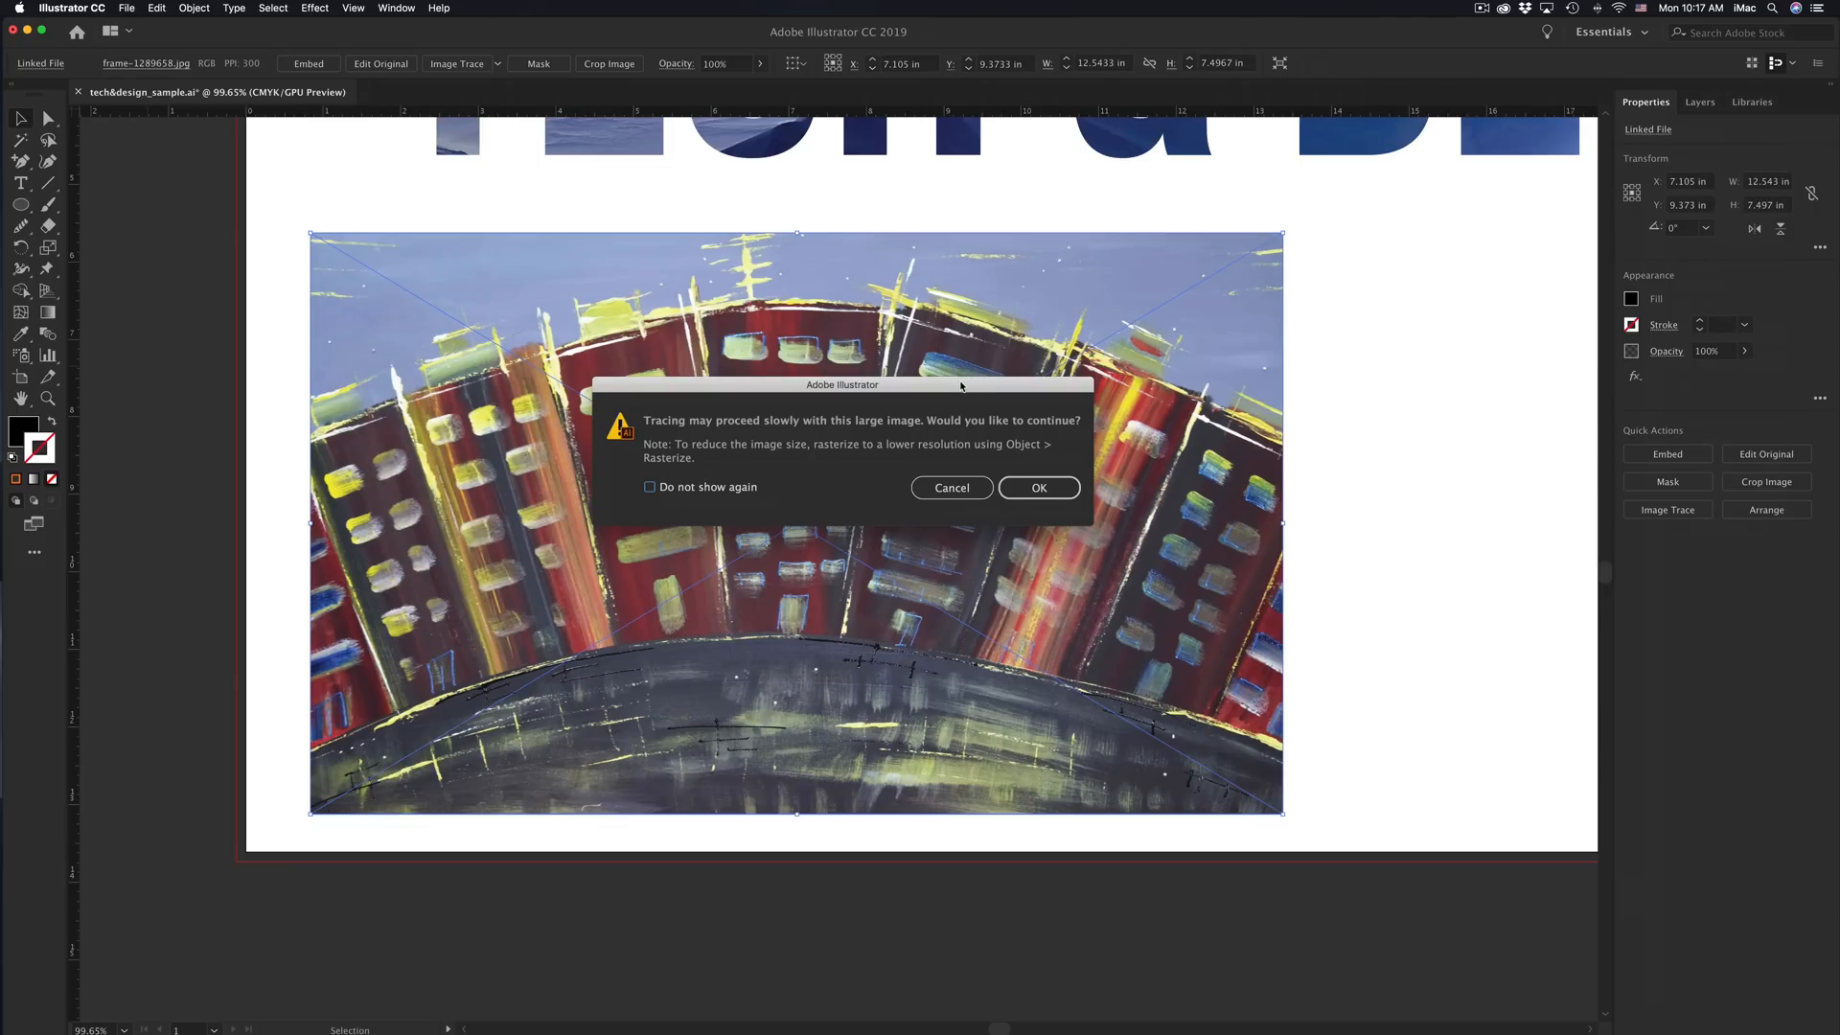
left_click_drag(1027, 414, 891, 318)
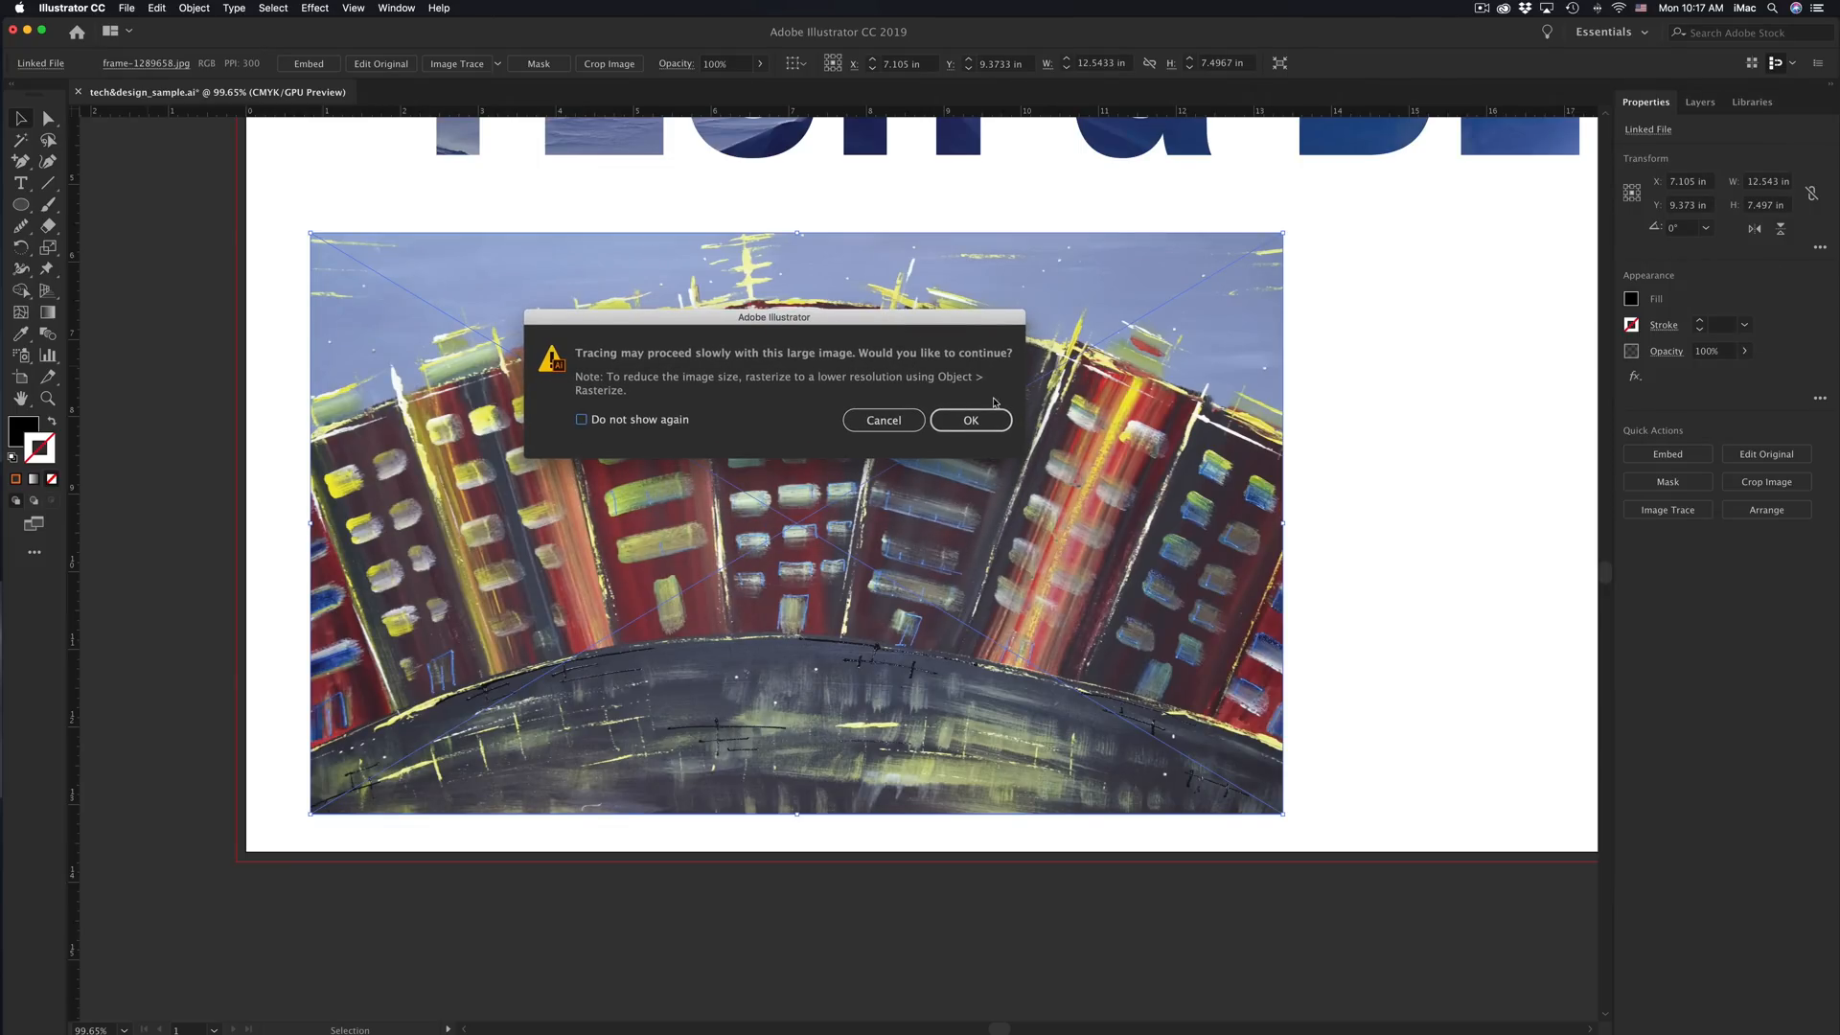
left_click(989, 423)
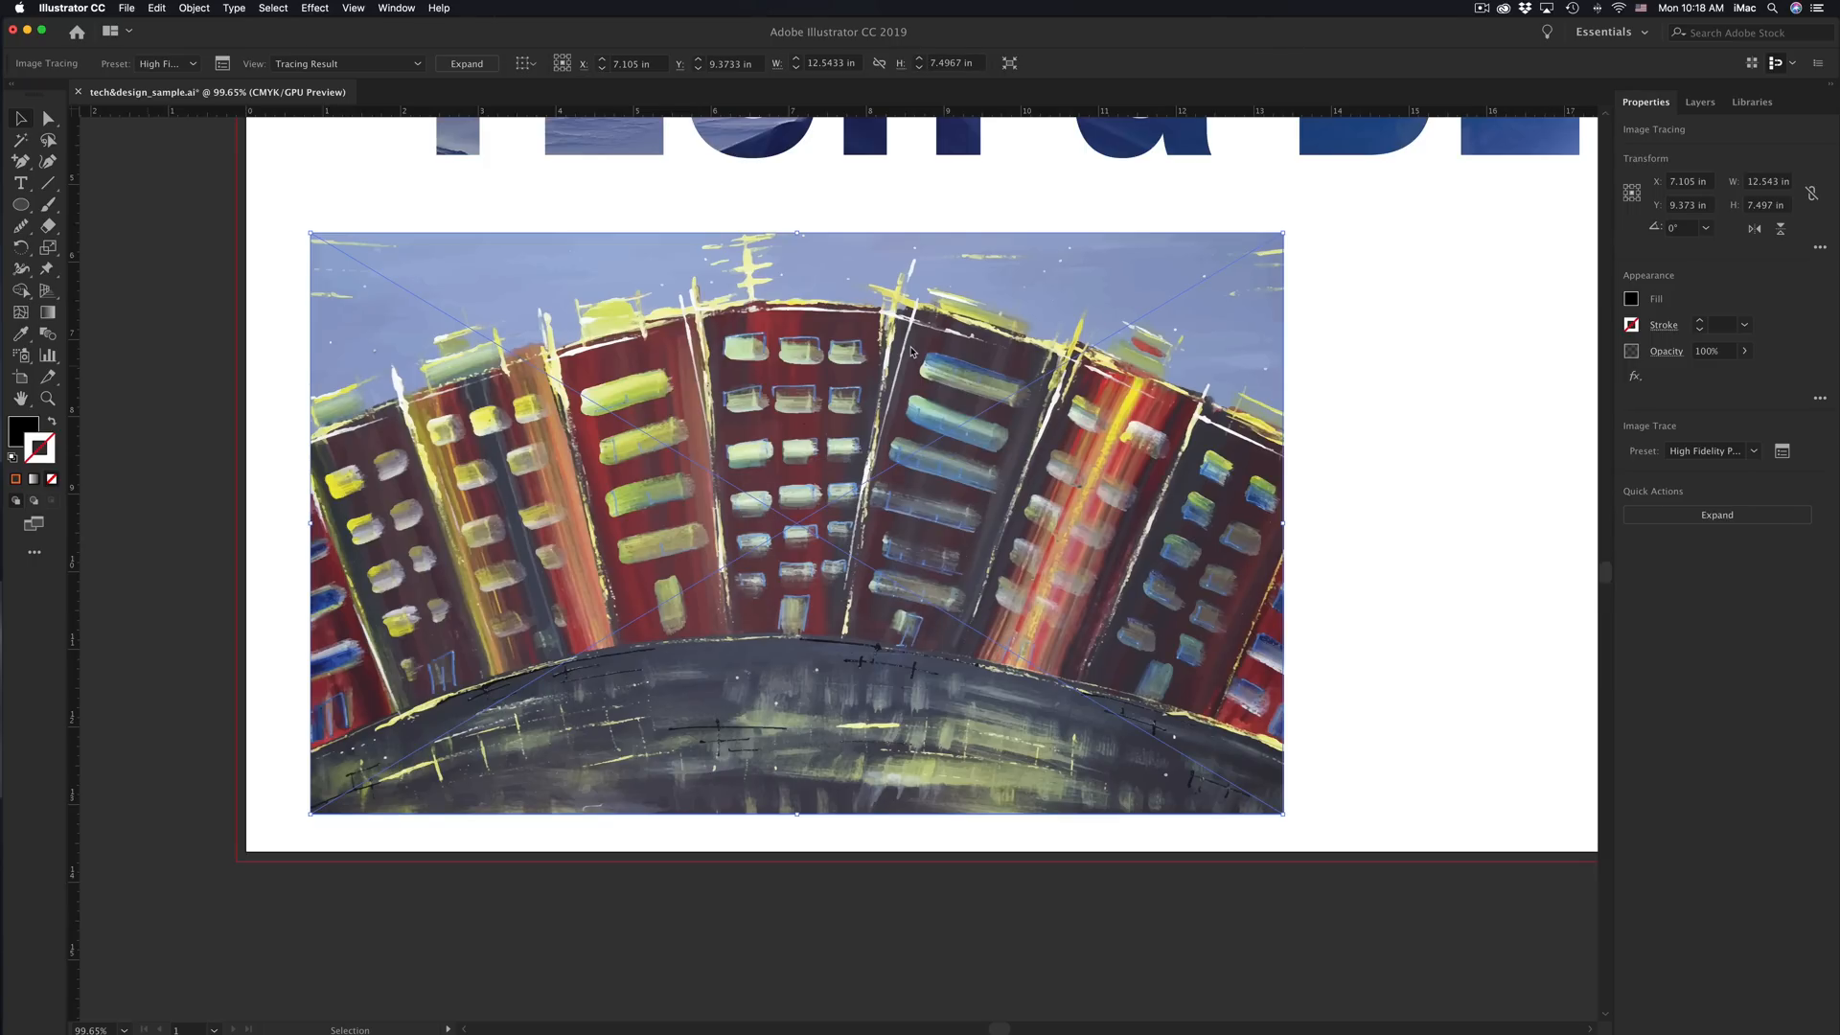
Step: Examine the traced brushstrokes and edges of the painting at very high magnification, and compare them with the whole image
scroll(912, 351, "up", 20)
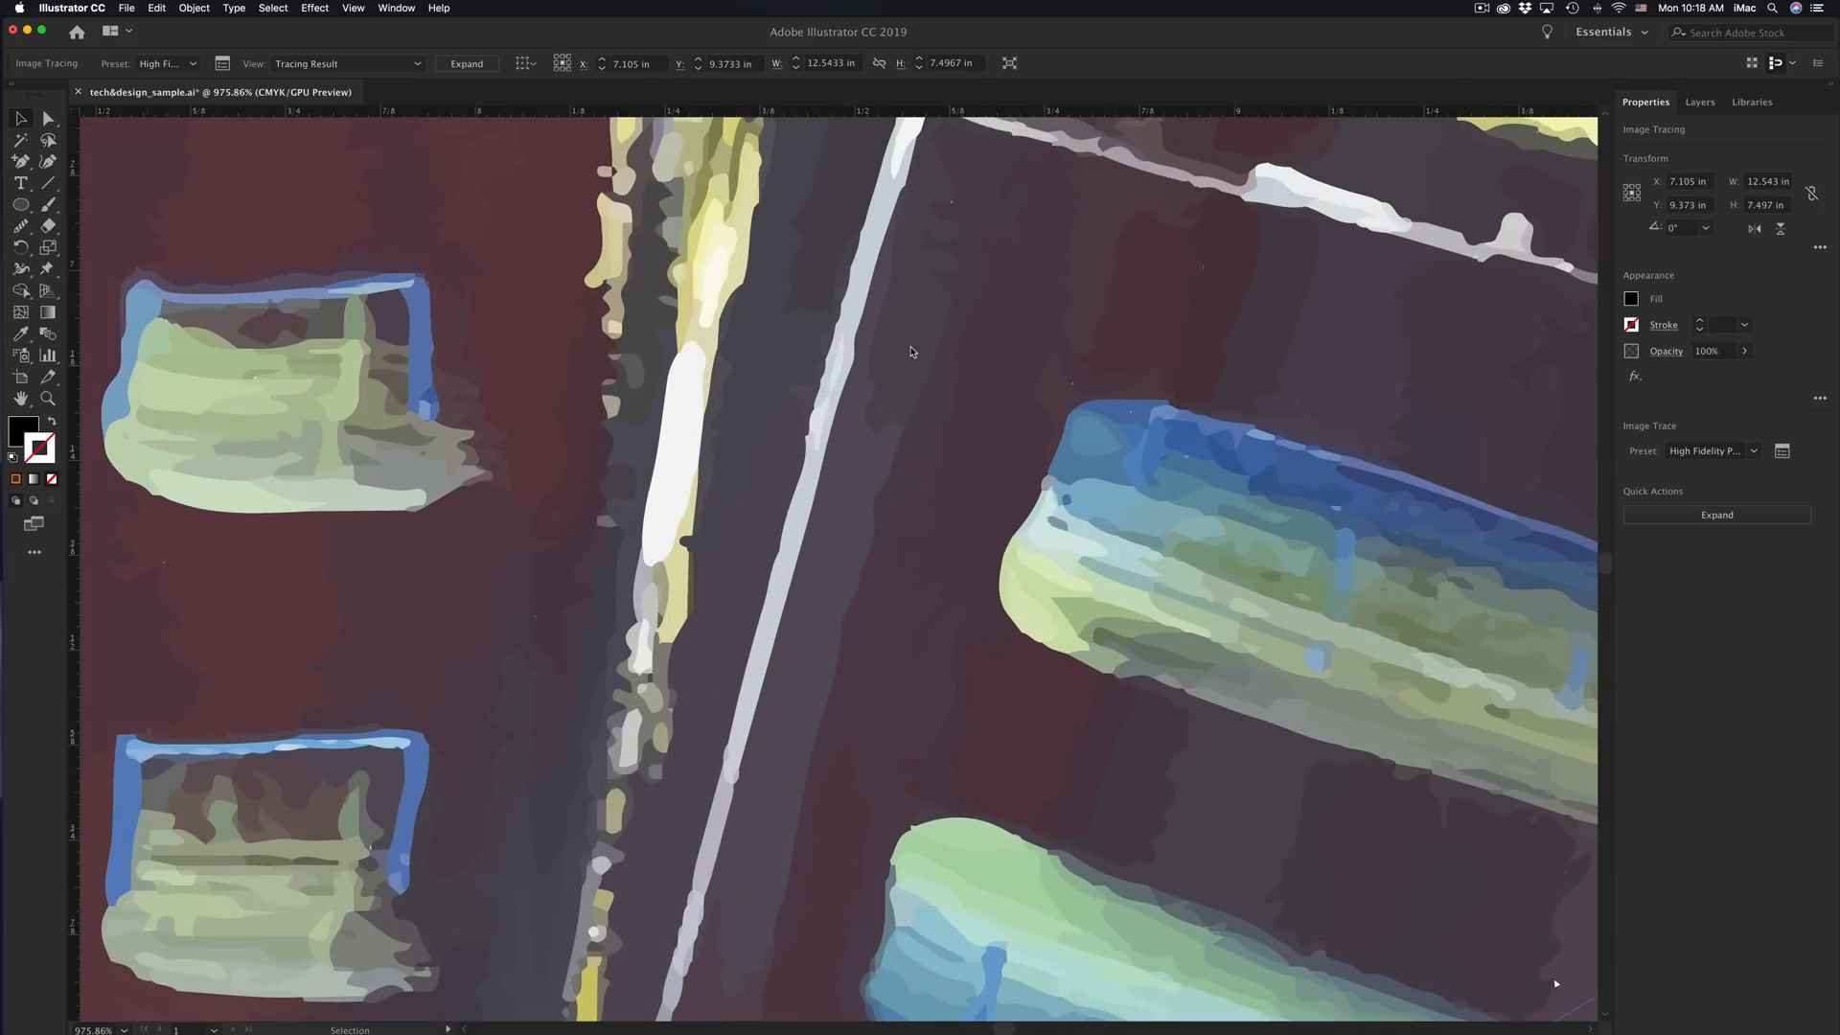
scroll(912, 352, "up", 10)
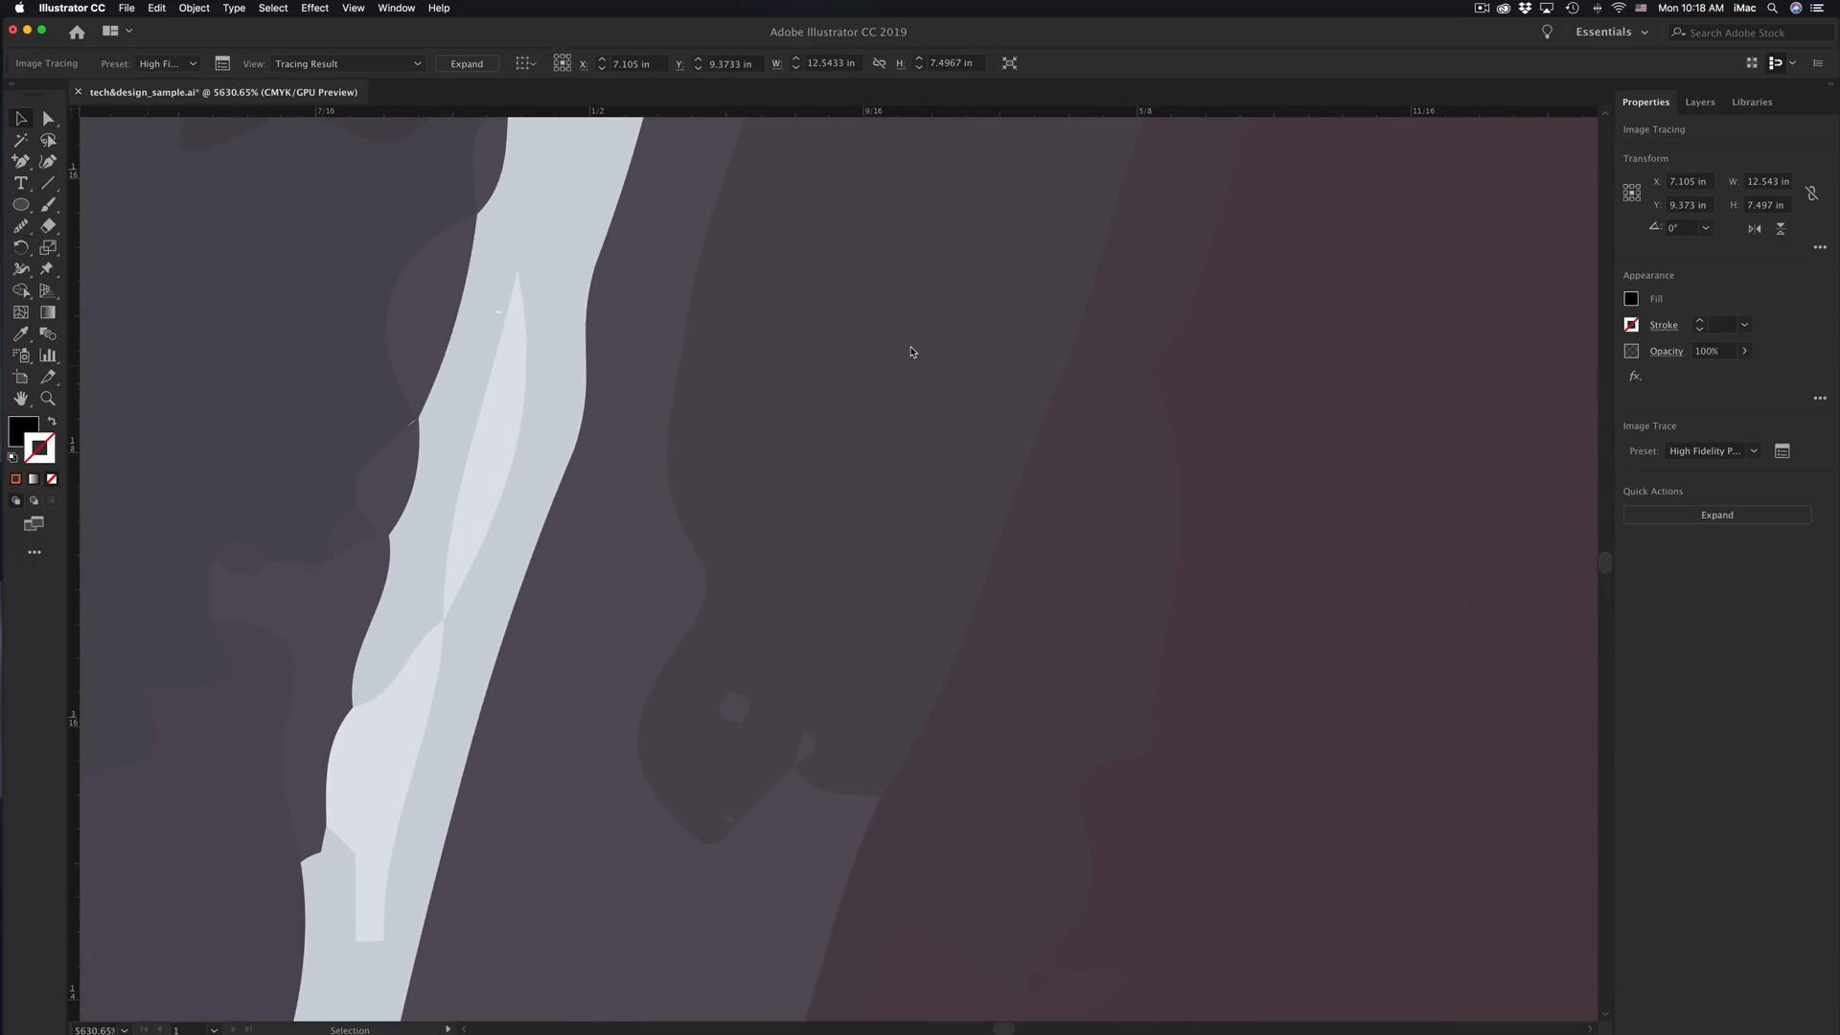
scroll(1040, 486, "up", 2)
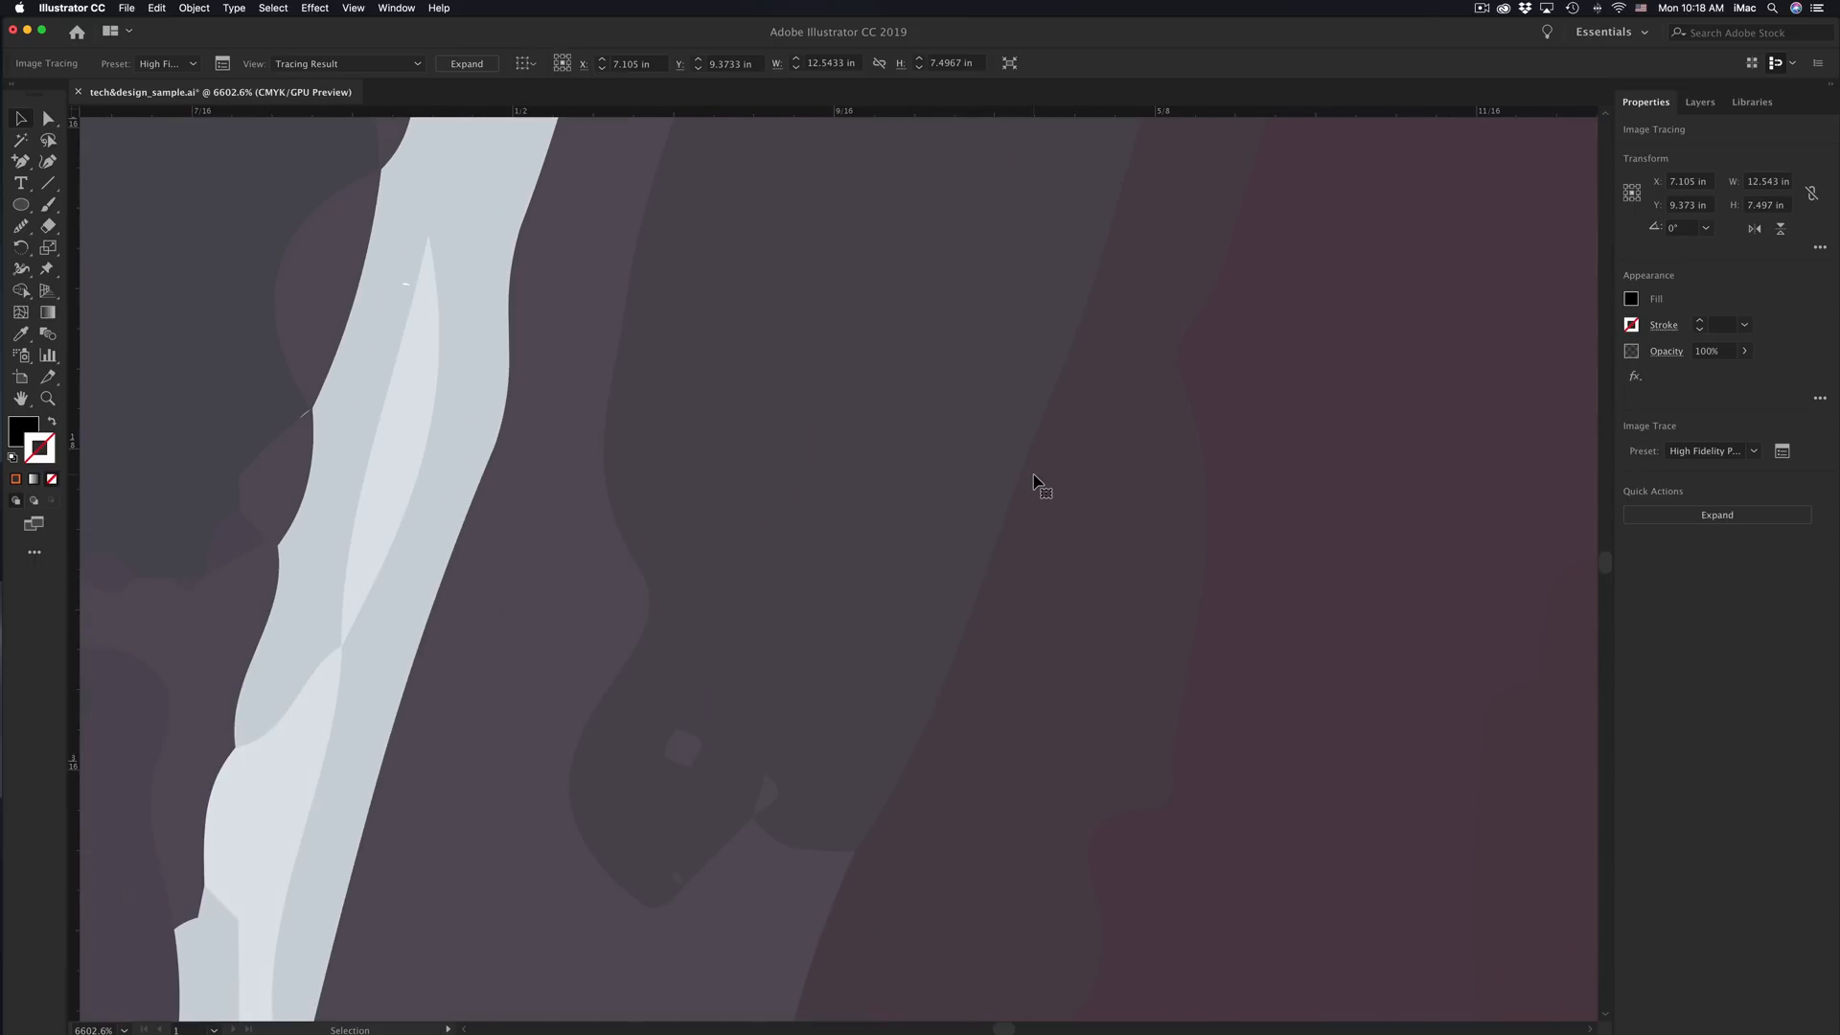
scroll(1274, 530, "up", 5)
scroll(803, 565, "up", 4)
scroll(1407, 548, "down", 10)
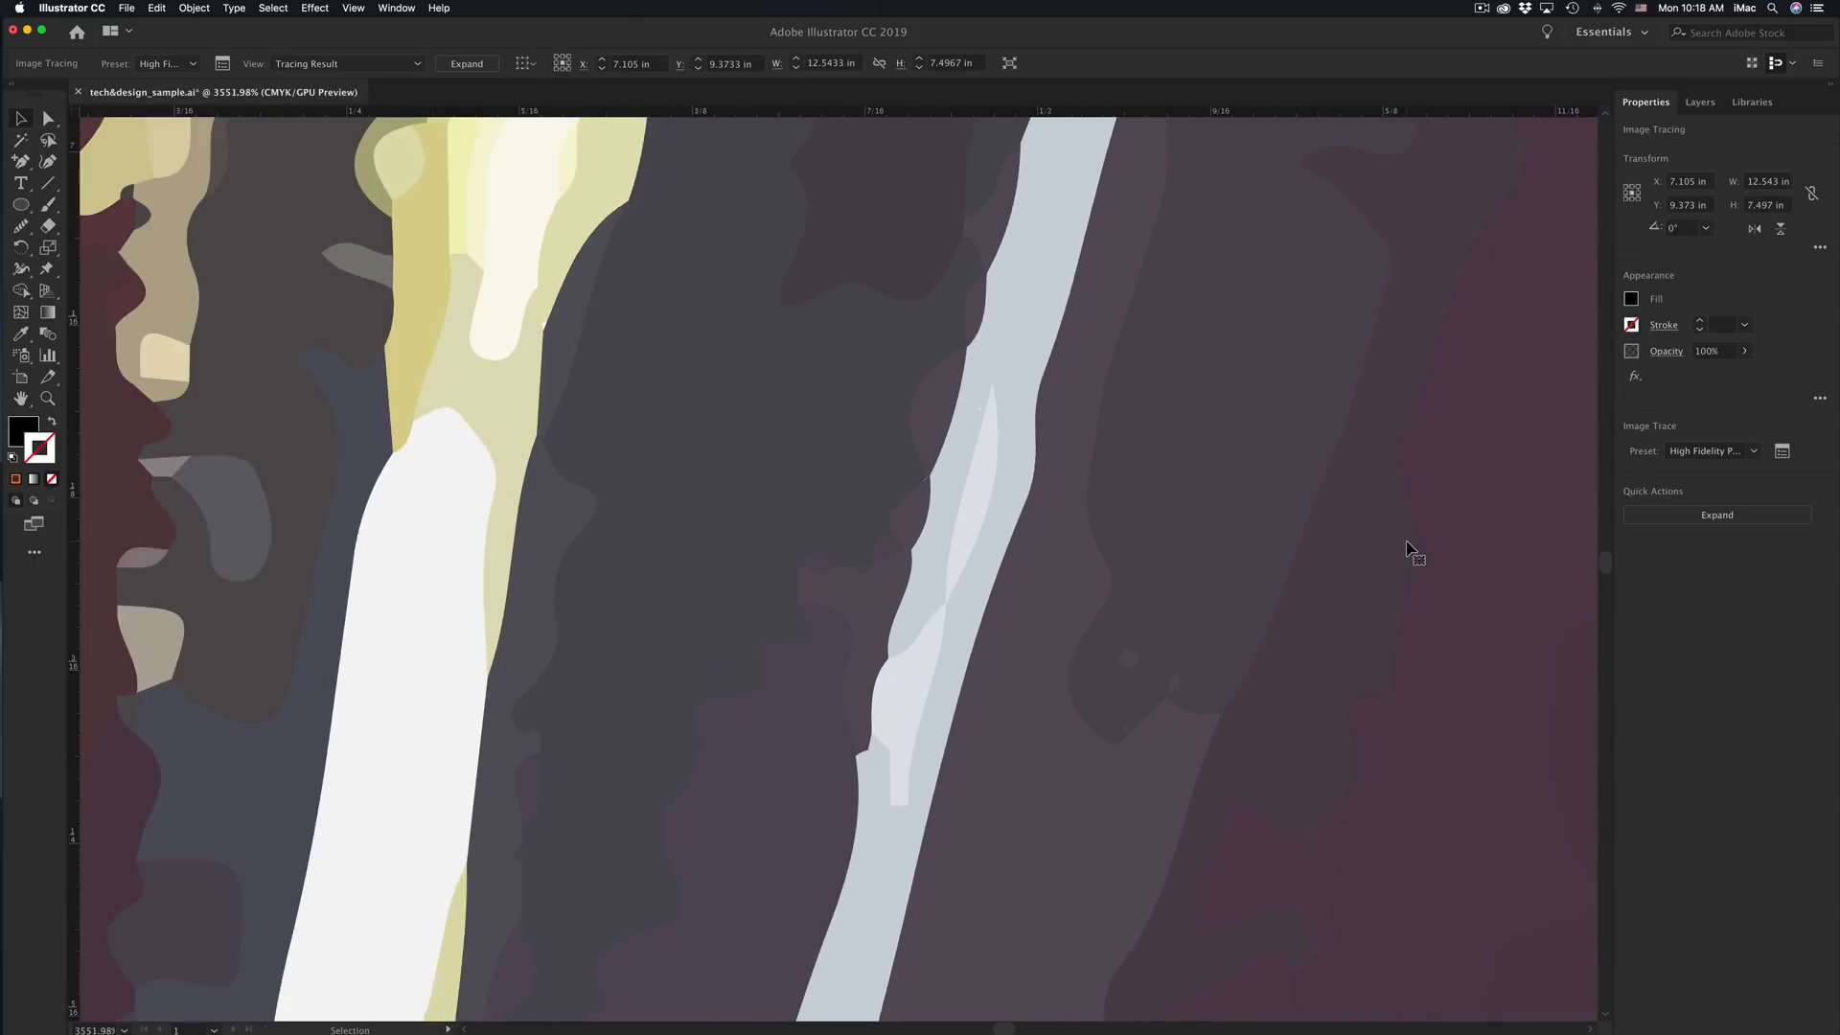
scroll(1406, 548, "down", 15)
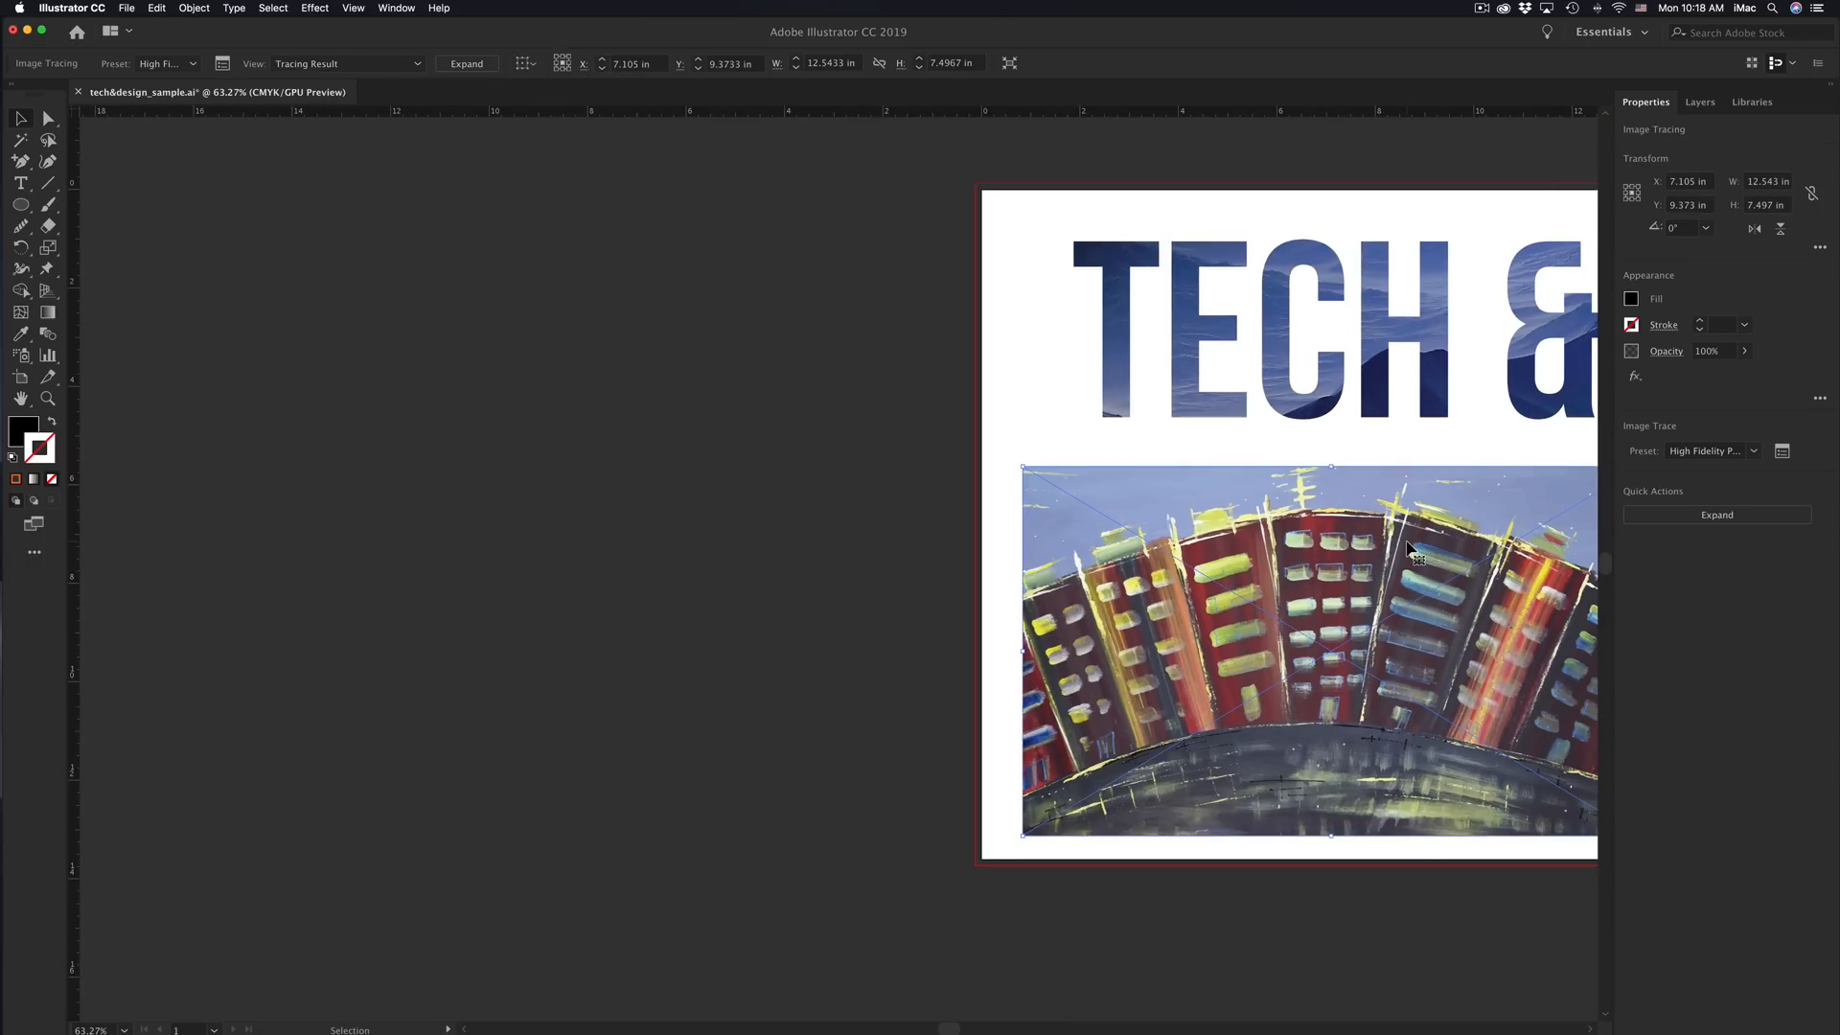
Step: Move the traced painting to about X 9.79 in and expand the tracing into paths
scroll(1407, 543, "right", 9)
left_click_drag(942, 537, 1071, 536)
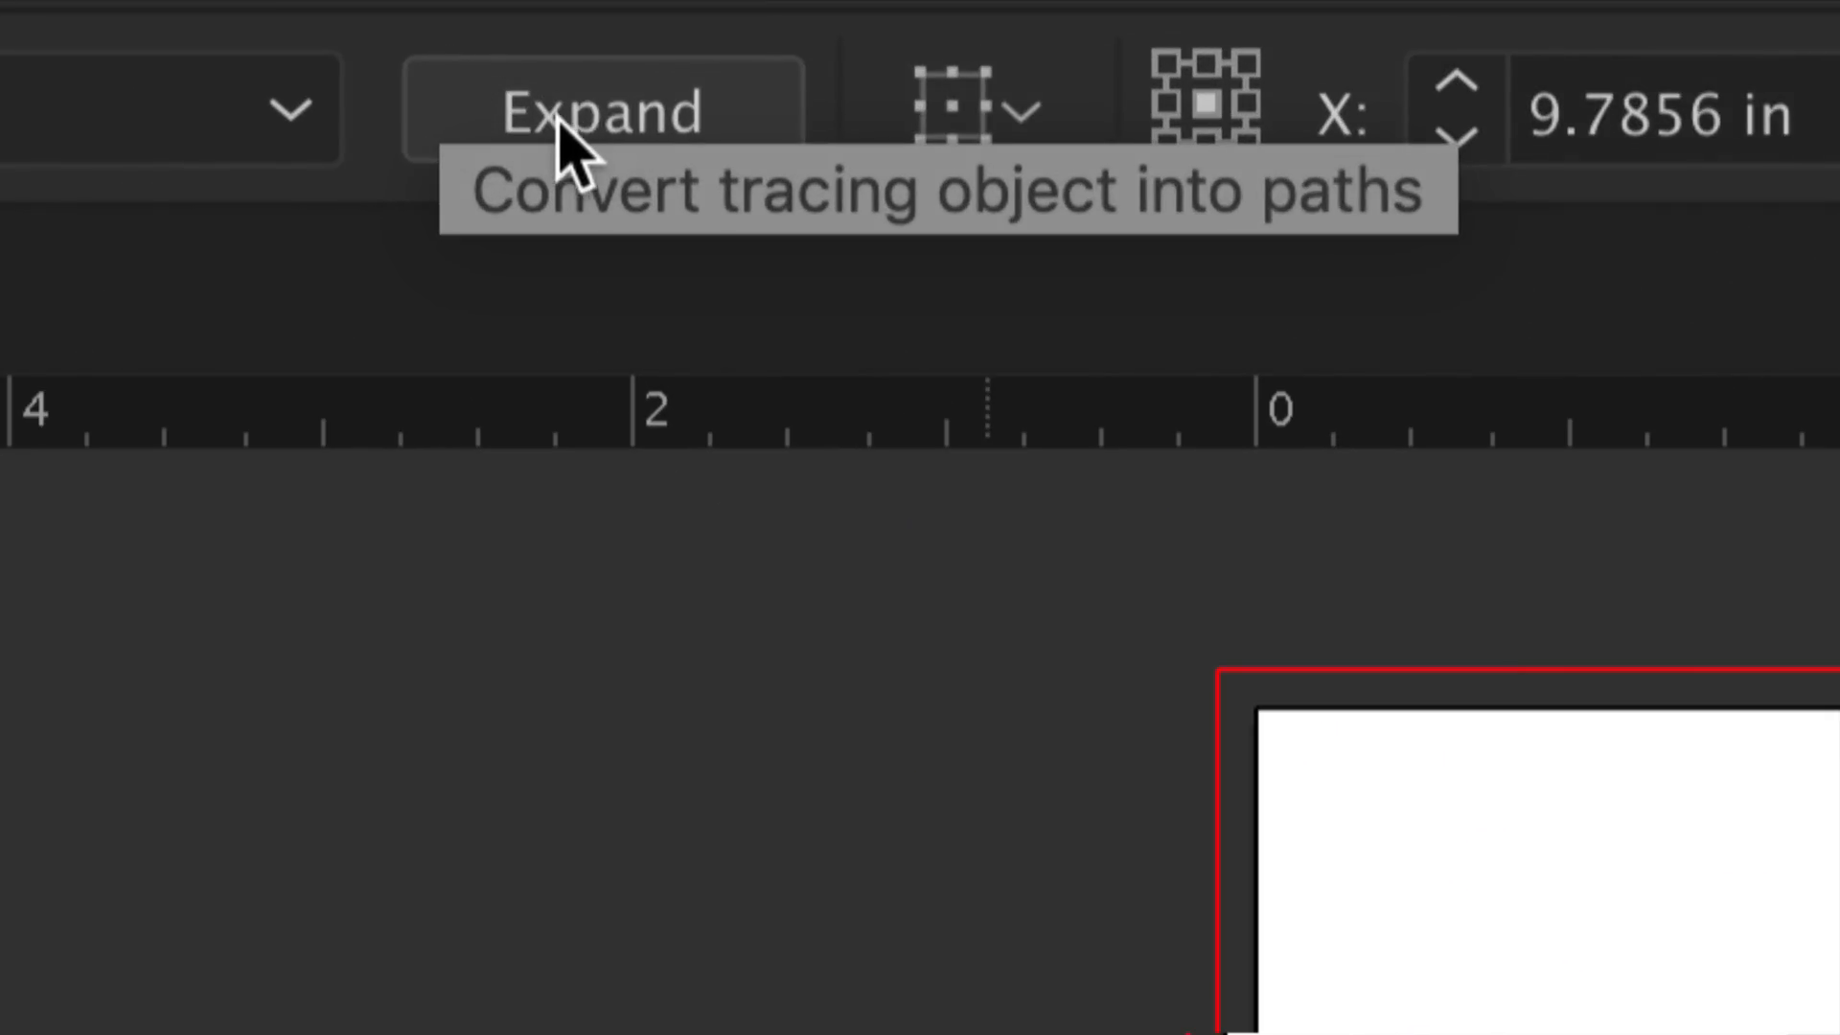
left_click(575, 120)
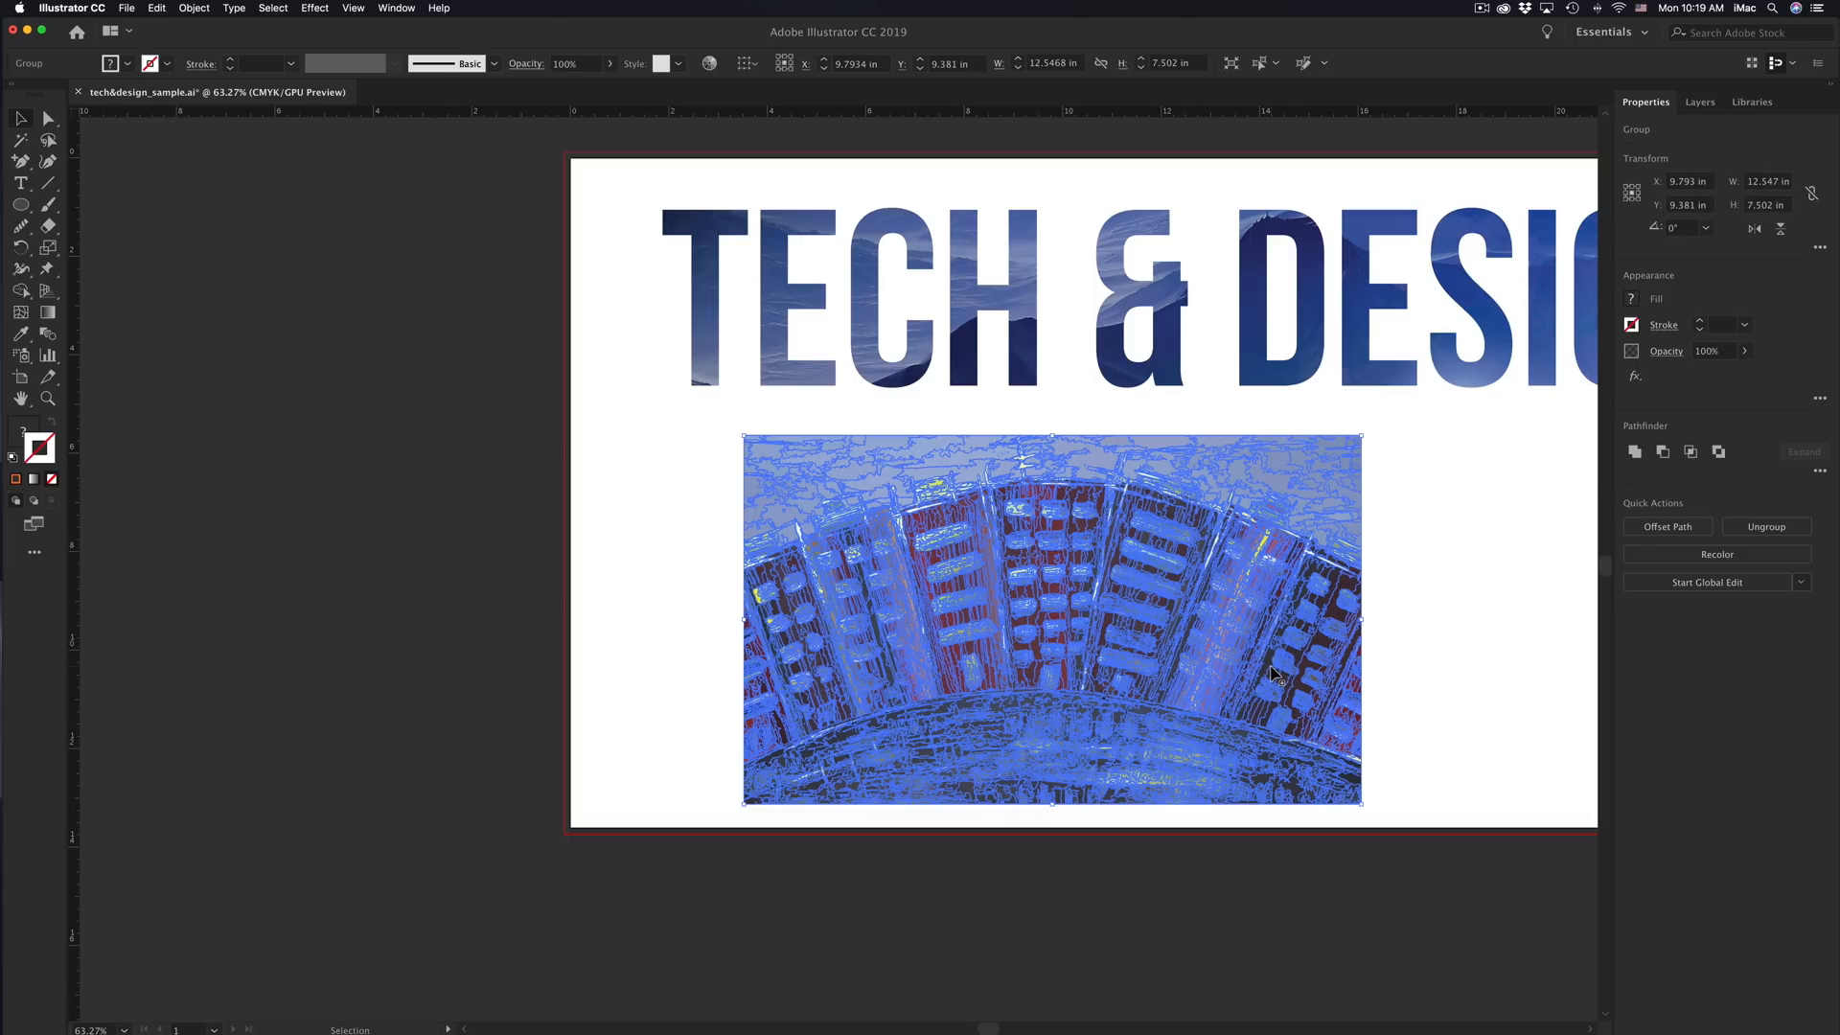
Step: Inspect the expanded painting up close, ungroup its paths and select a single small shape in the sky
scroll(1281, 671, "up", 3)
scroll(910, 623, "up", 4)
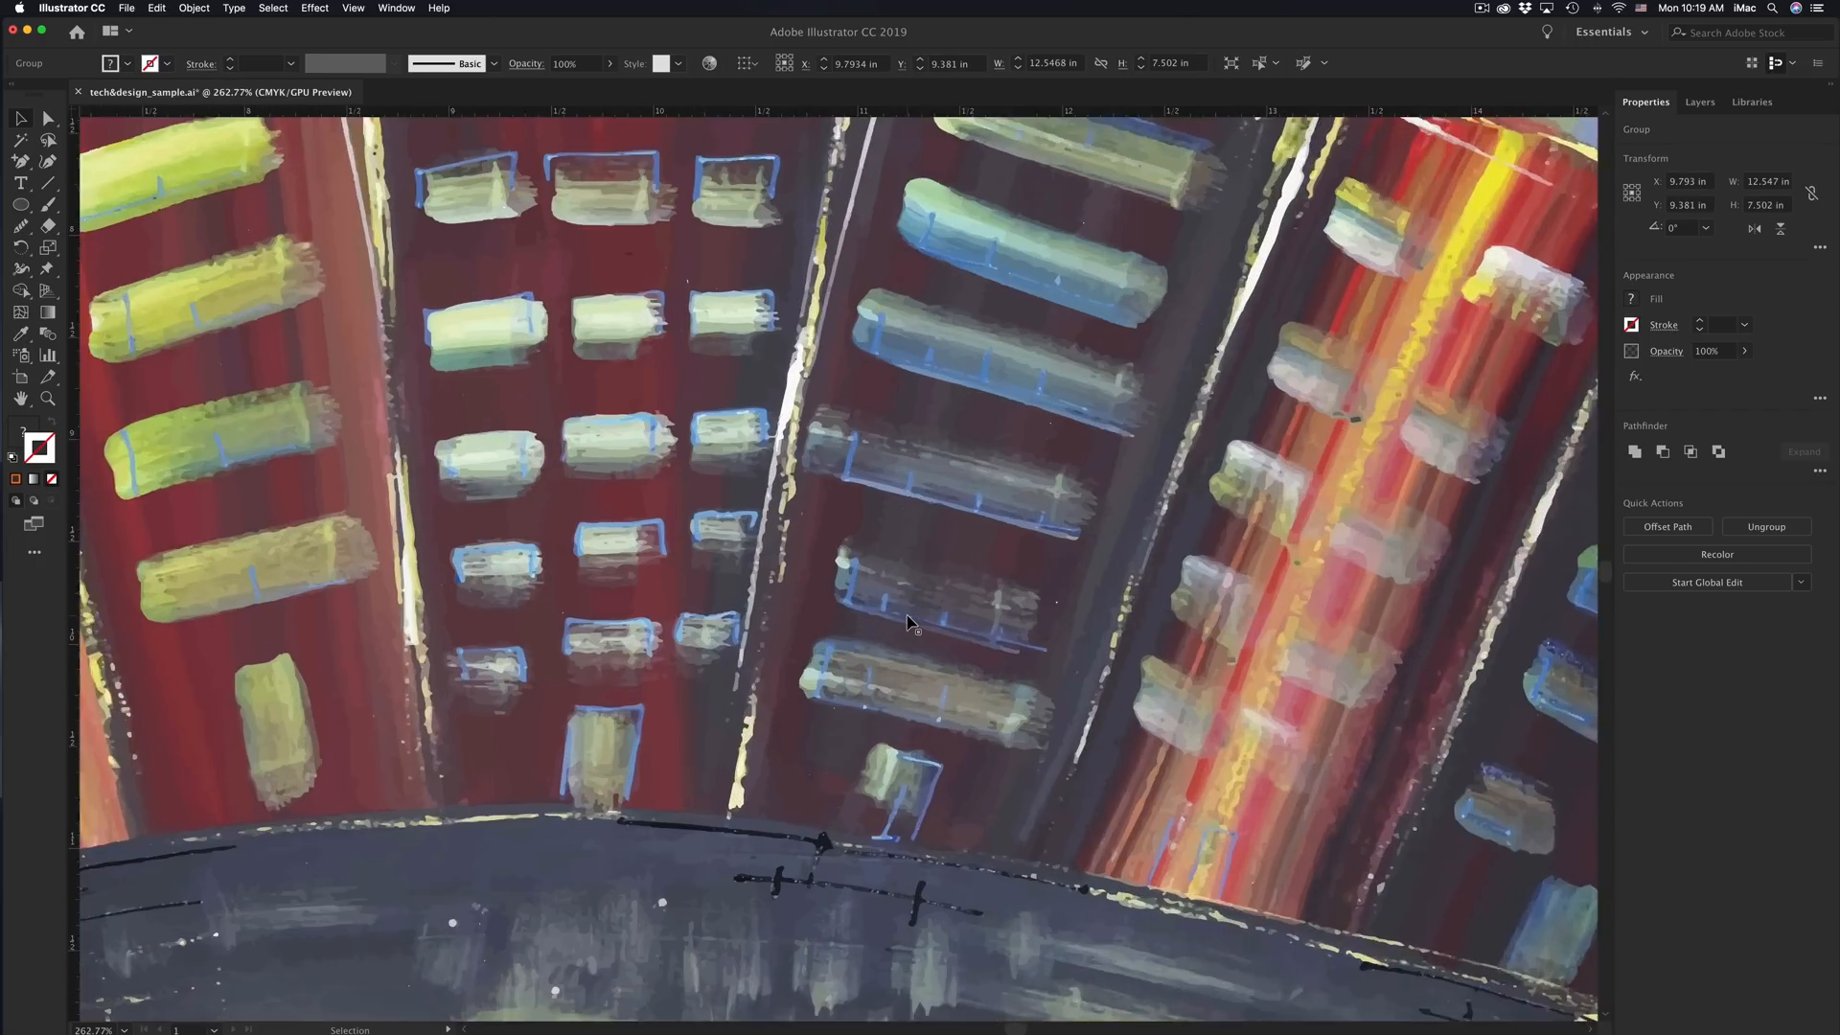
scroll(957, 603, "down", 5)
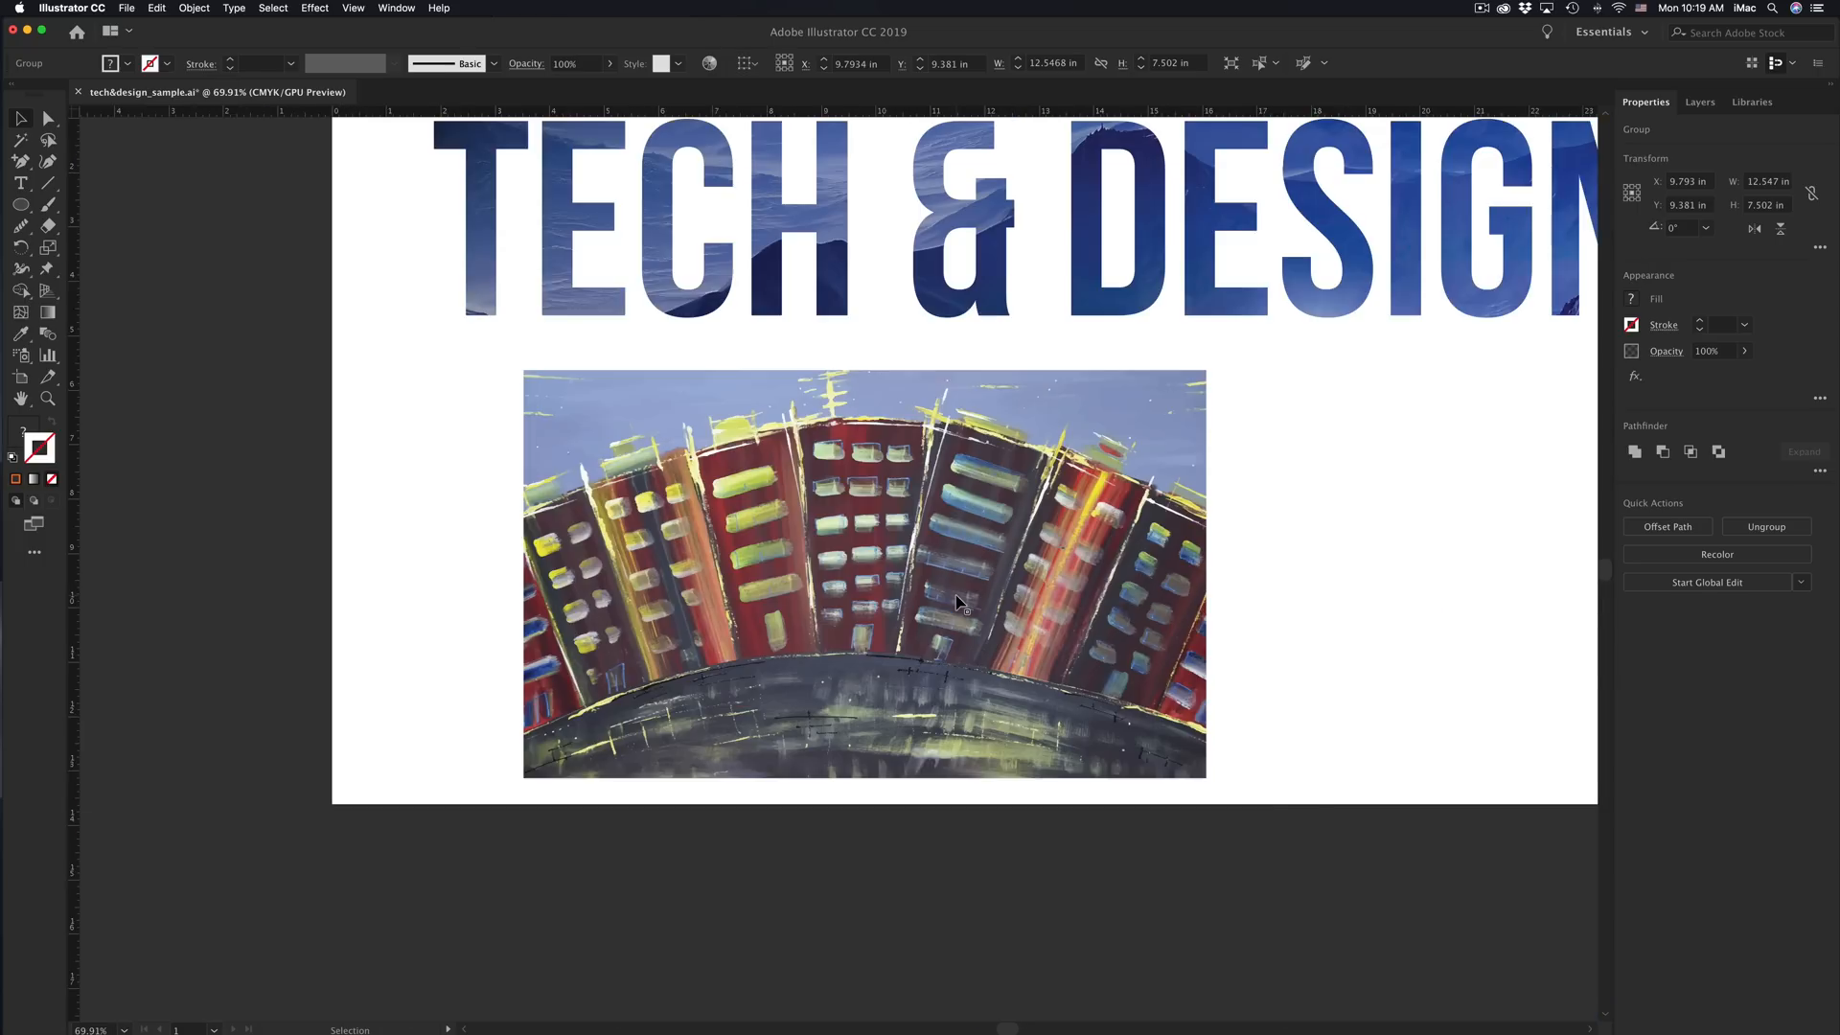
scroll(954, 589, "up", 3)
key("super")
key("super")
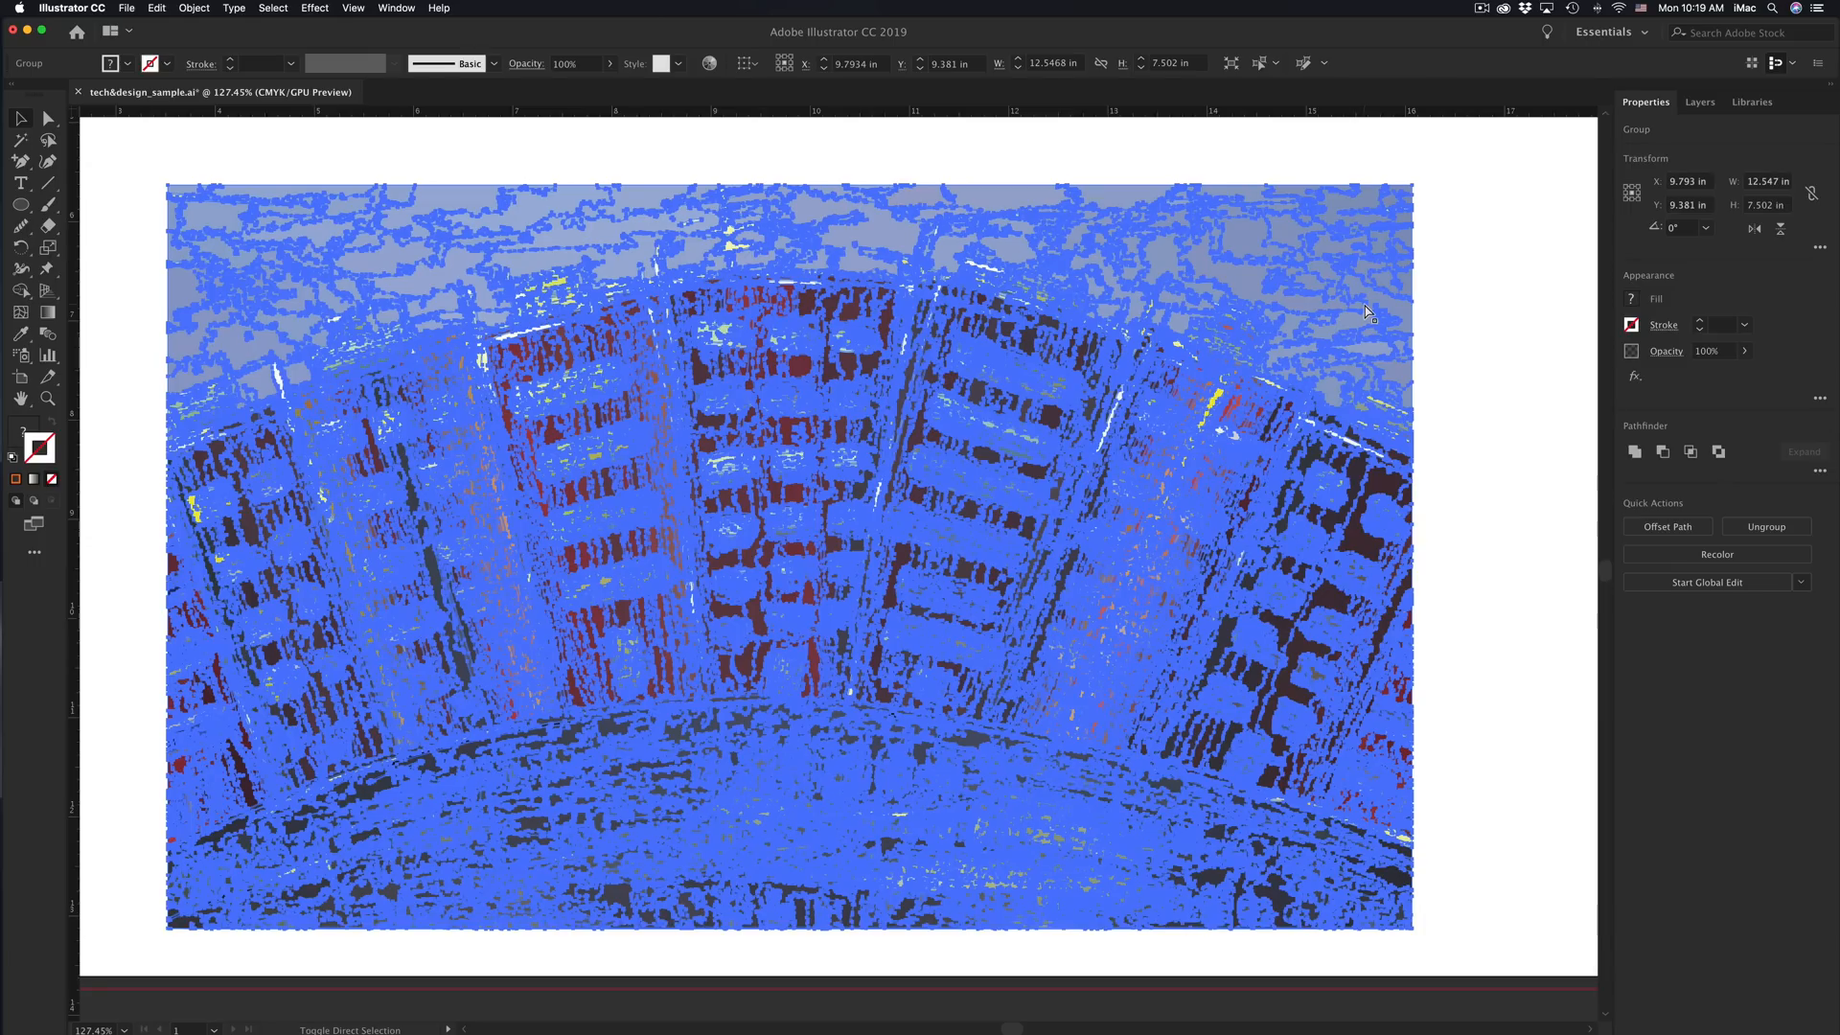
key("super+shift+g")
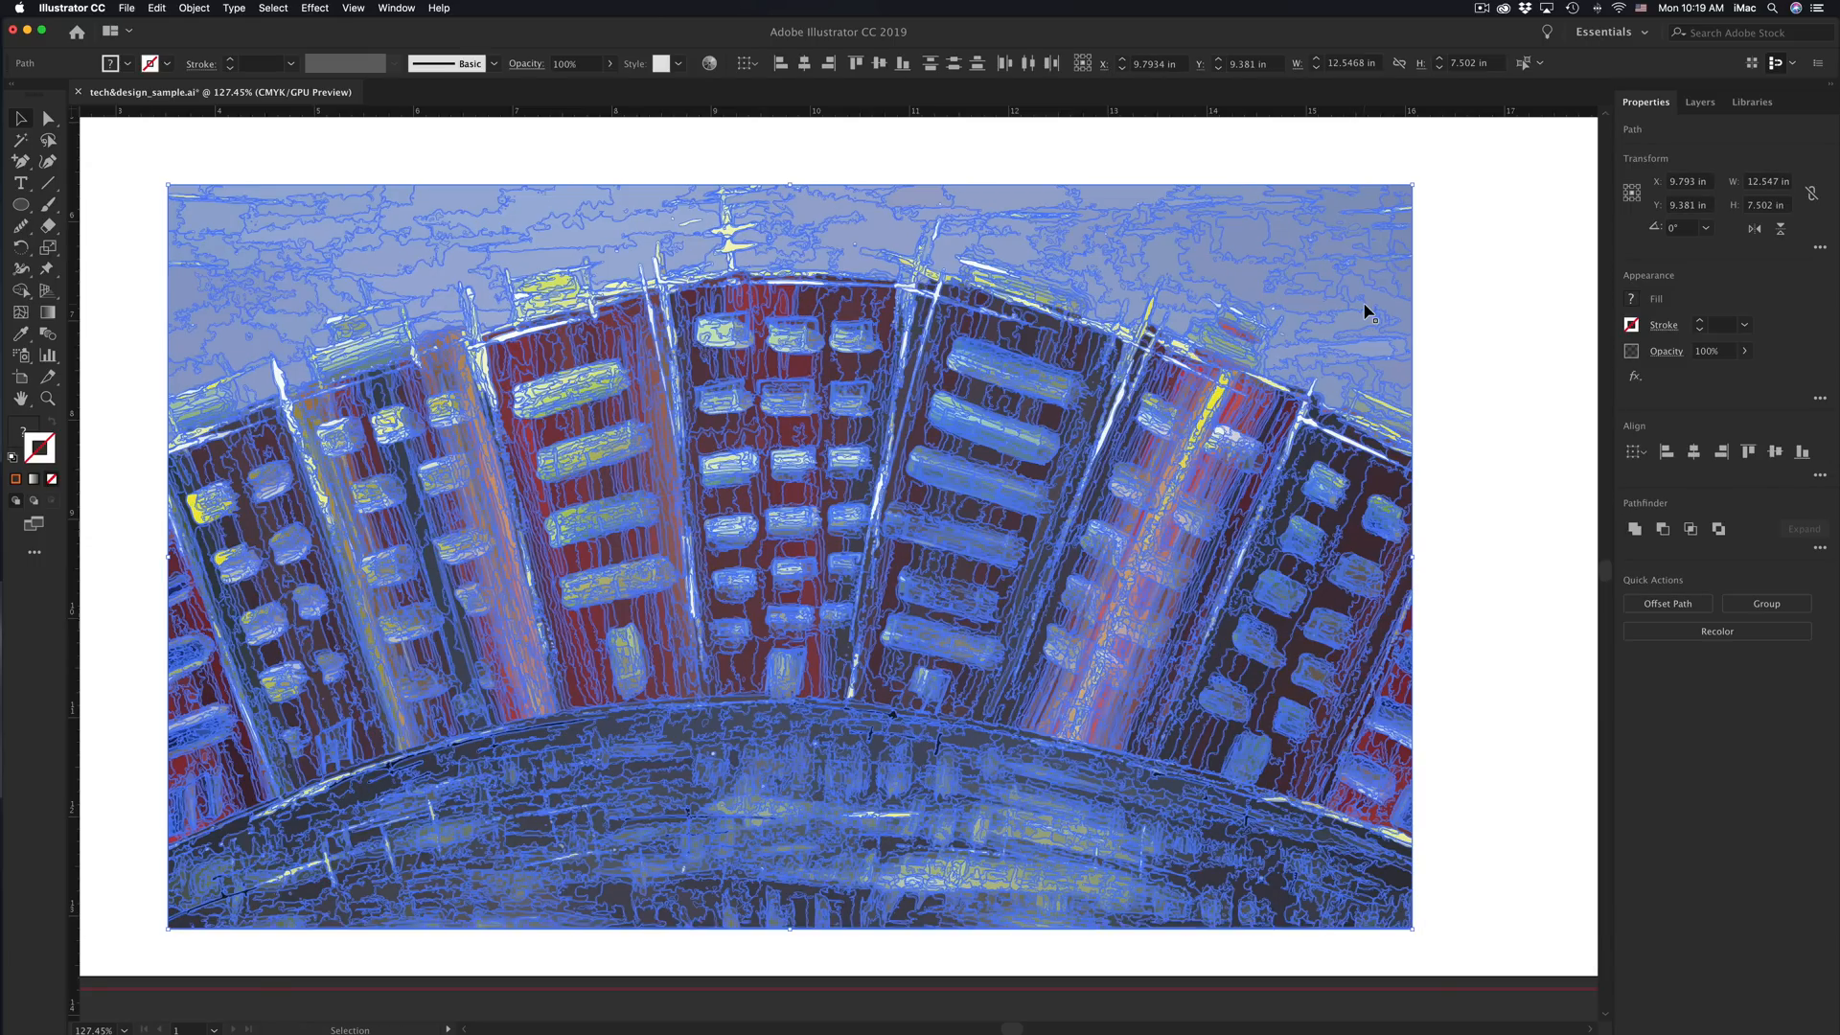
key("super")
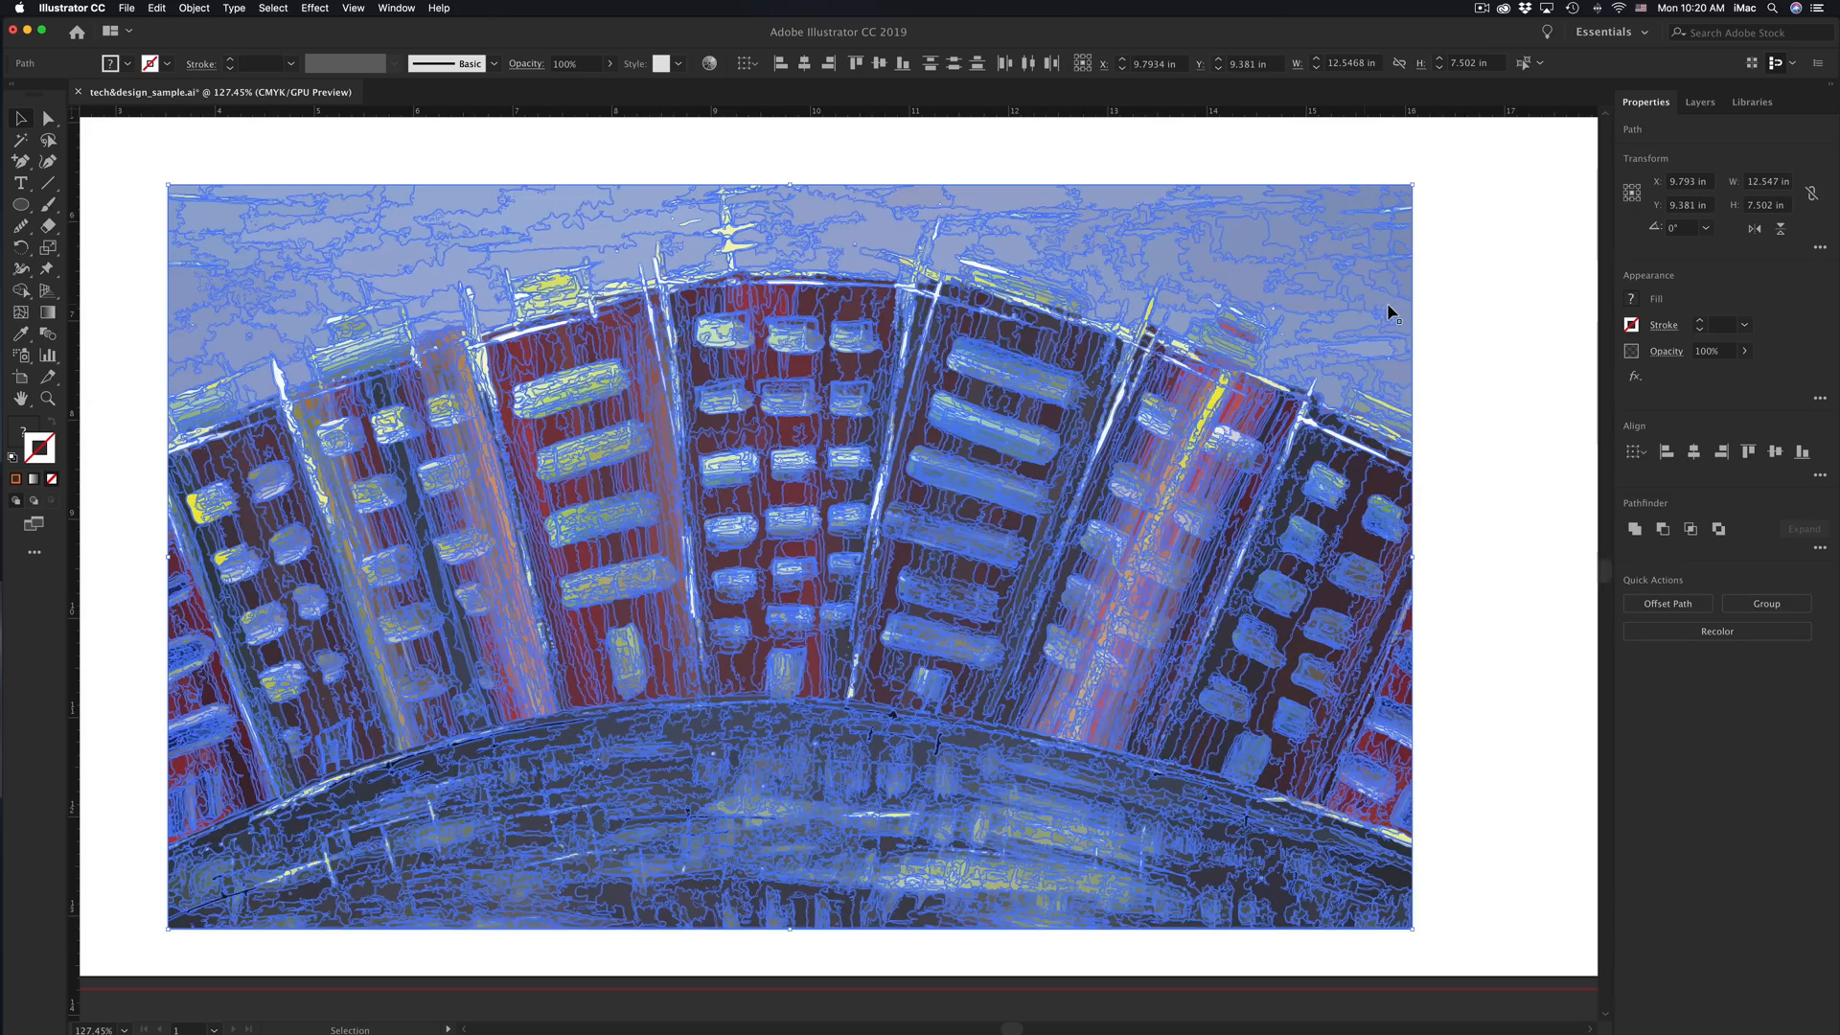
left_click(1466, 343)
left_click(1360, 305)
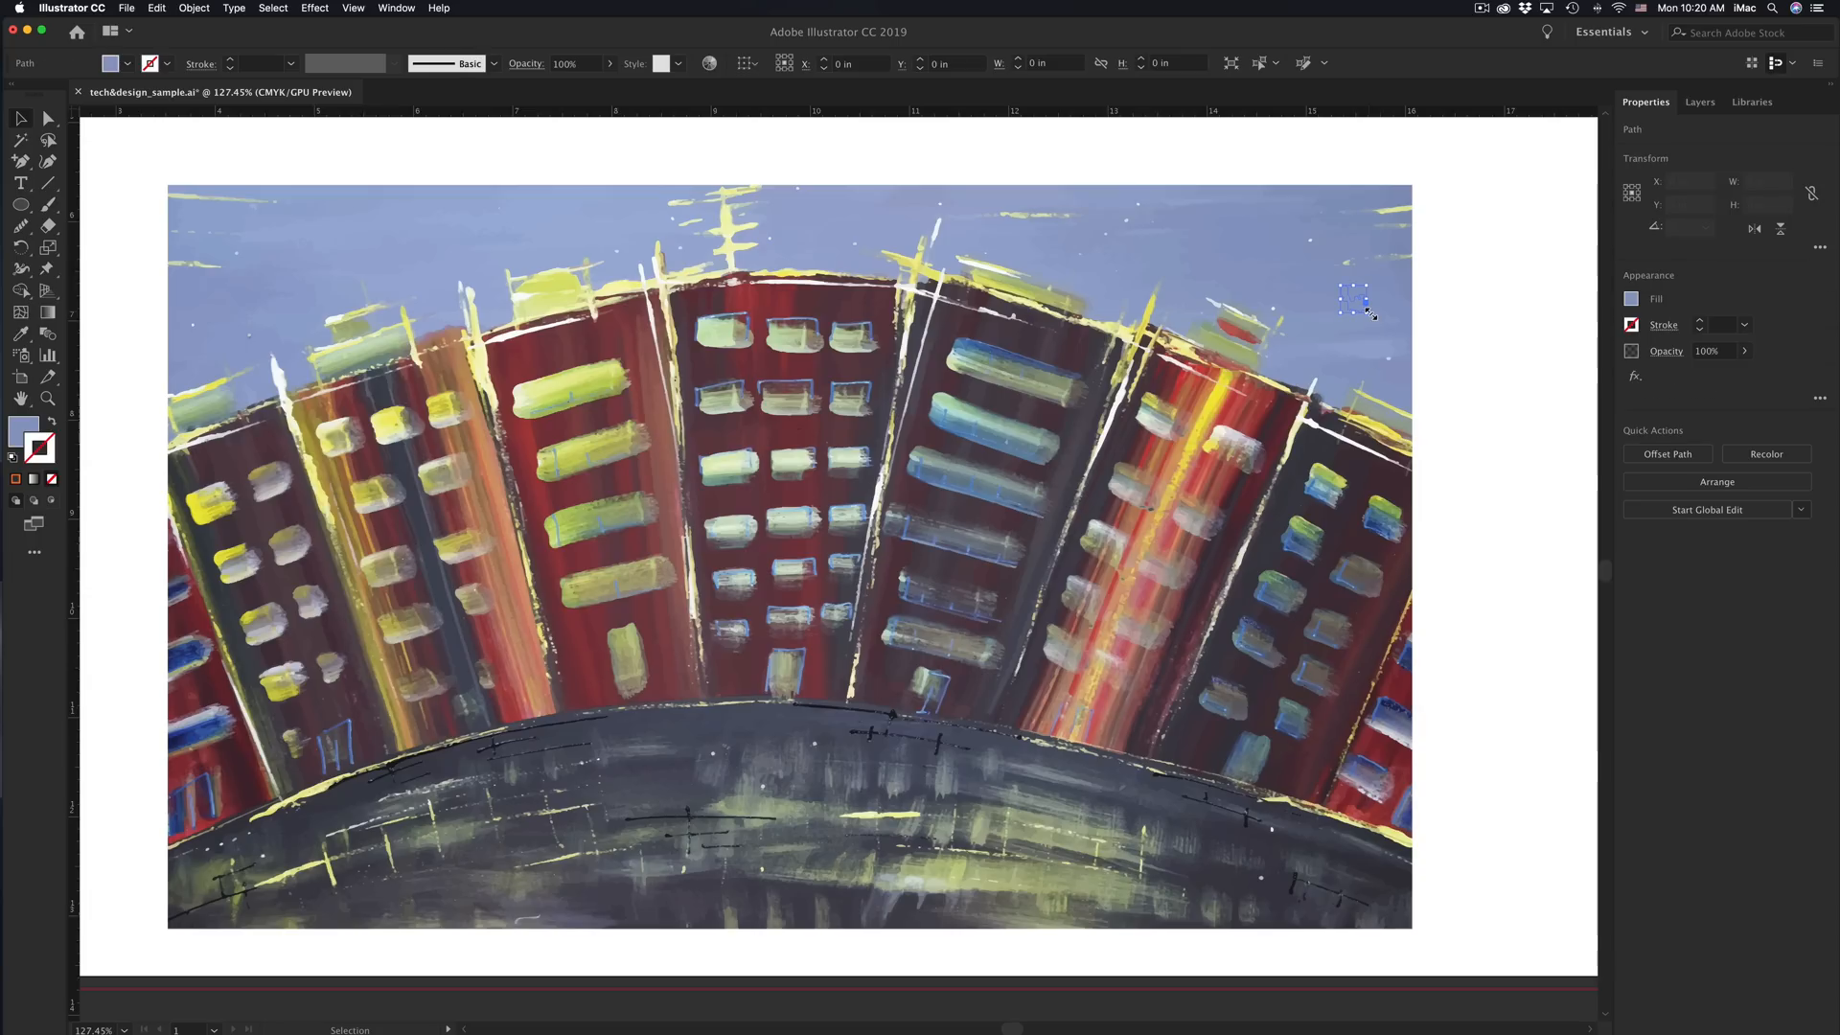
Step: Try moving the jagged sky patch above the red rooftop out of the painting, and undo the move
left_click(1447, 317)
left_click(1236, 294)
left_click_drag(1226, 278, 1186, 147)
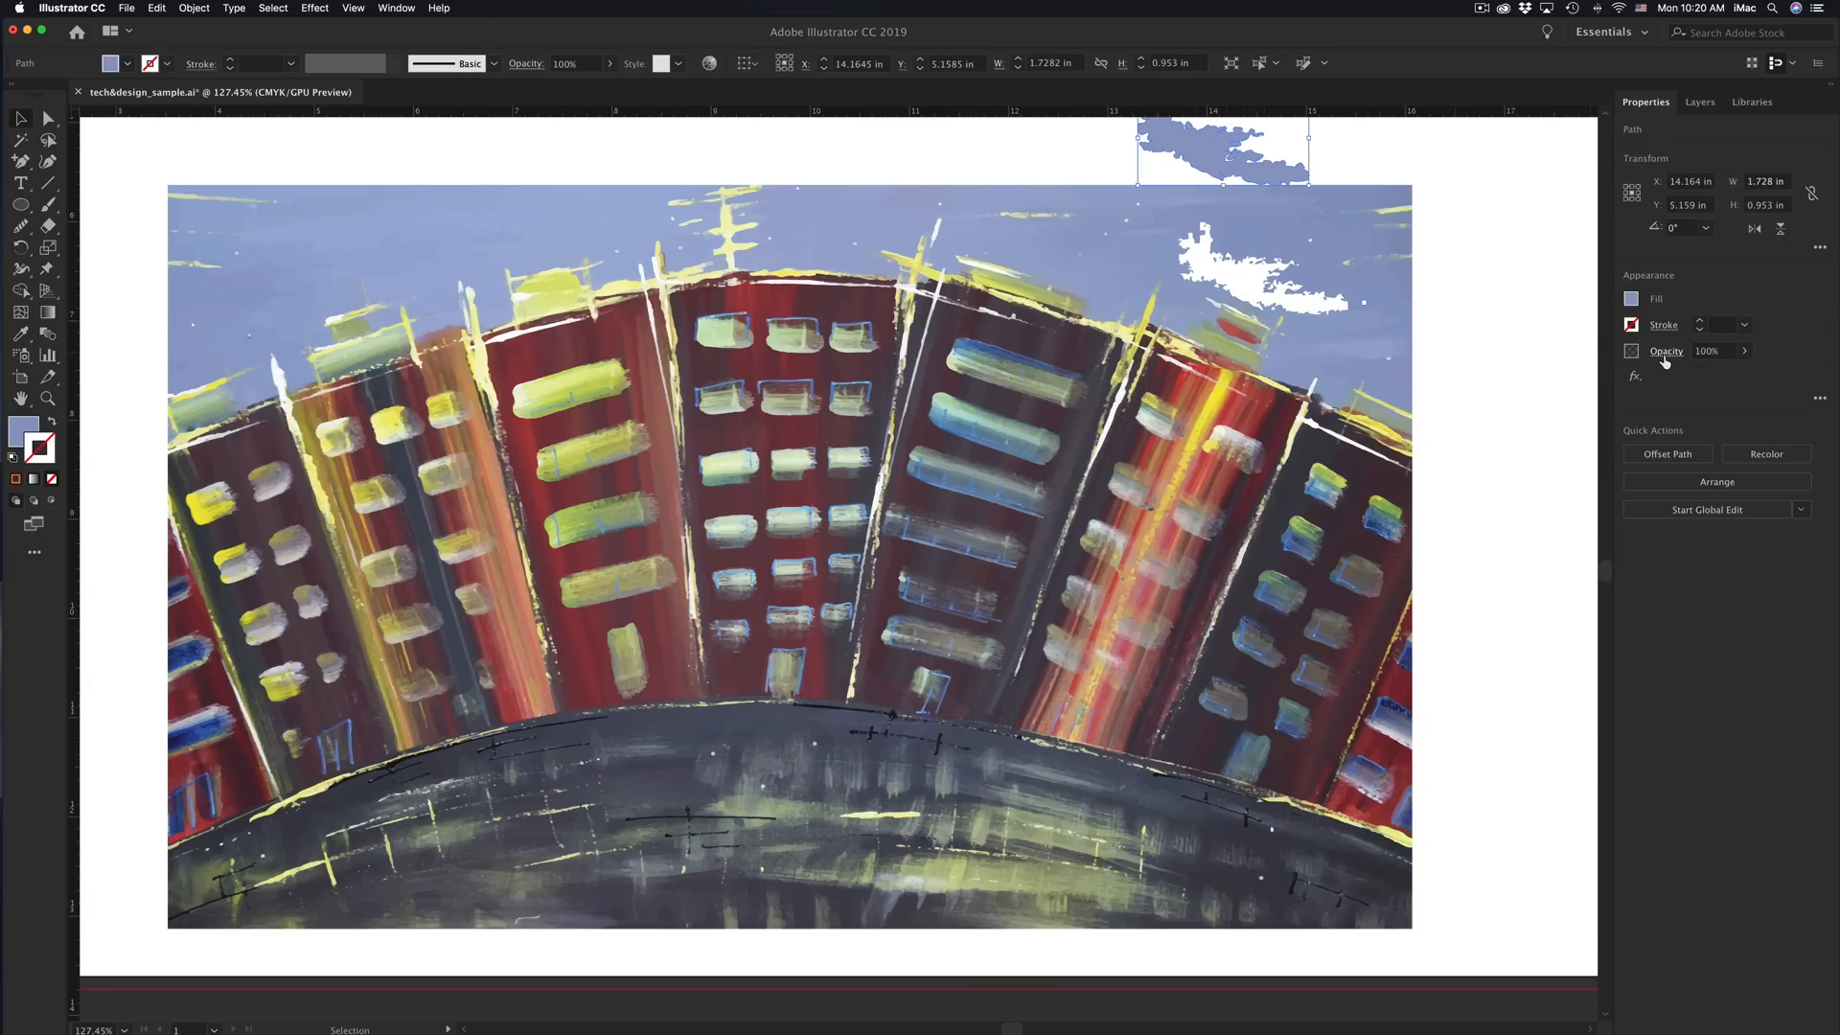
key("super+z")
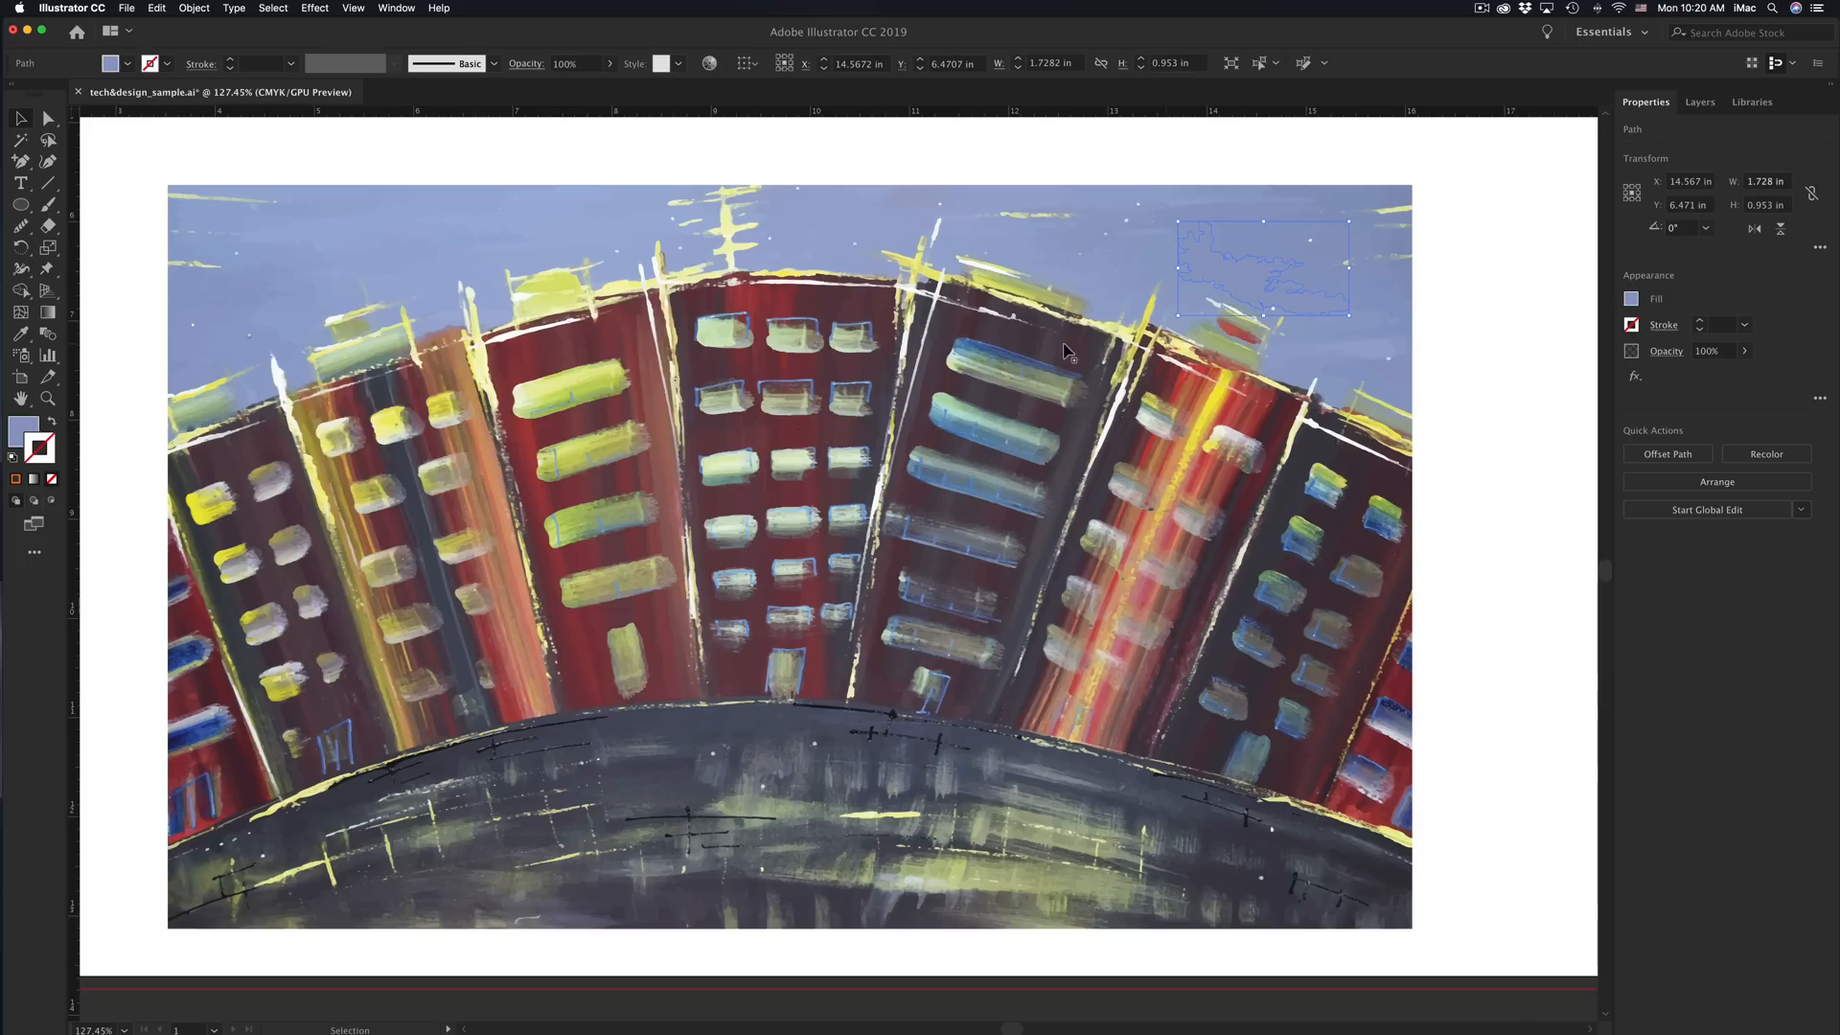
Step: Fill the jagged sky patch with black (000000), deselect it and close the floating Color panel
left_click(17, 447)
double_click(17, 447)
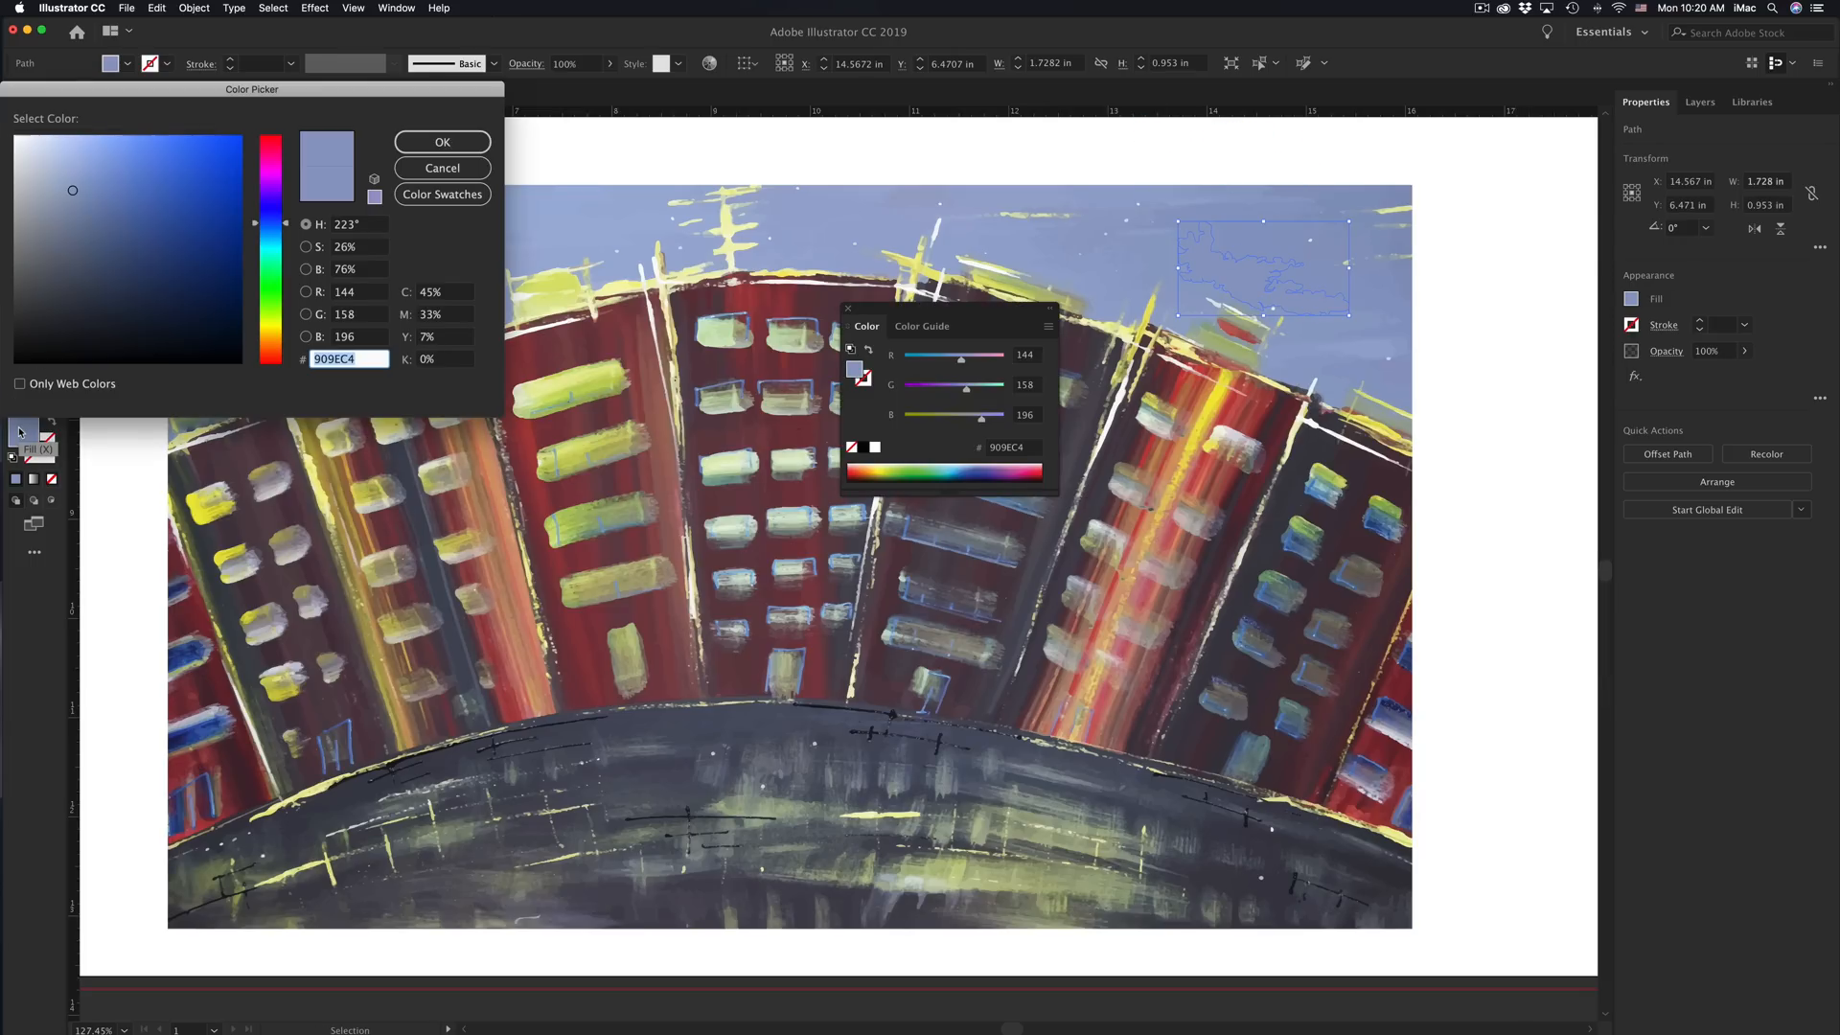
left_click_drag(121, 248, 239, 362)
left_click(479, 143)
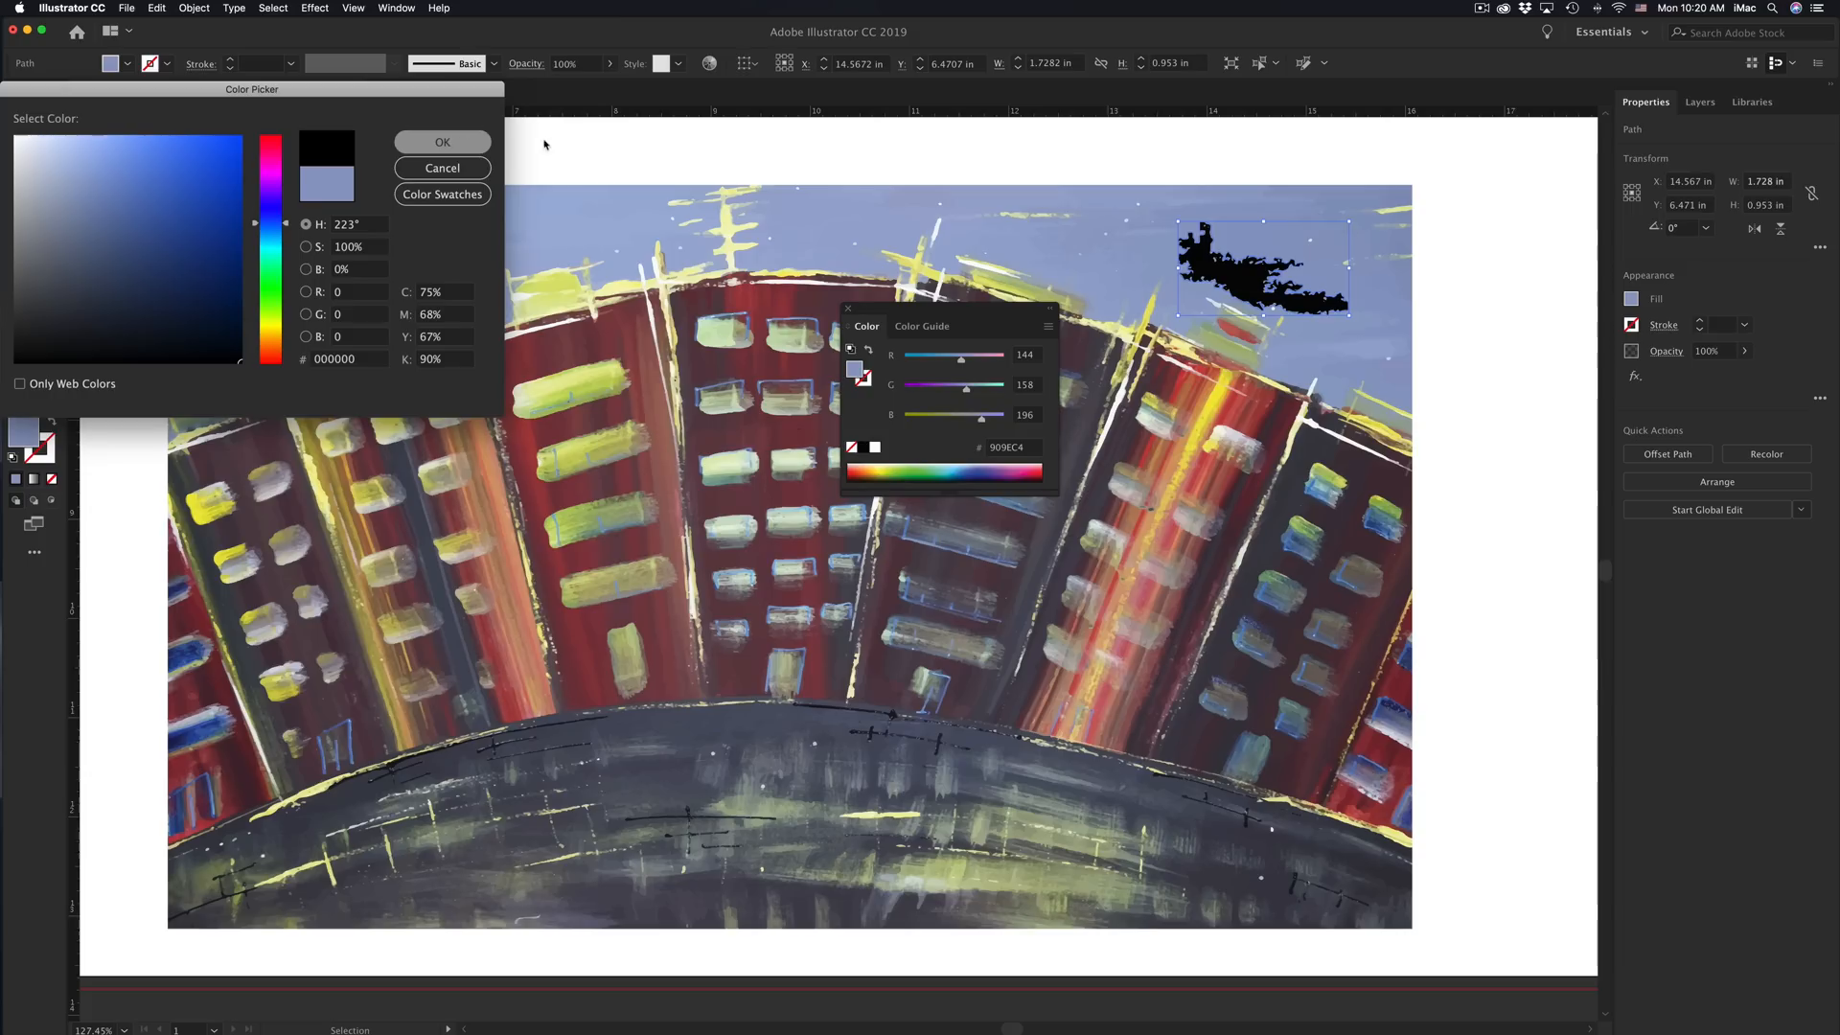
left_click(1445, 355)
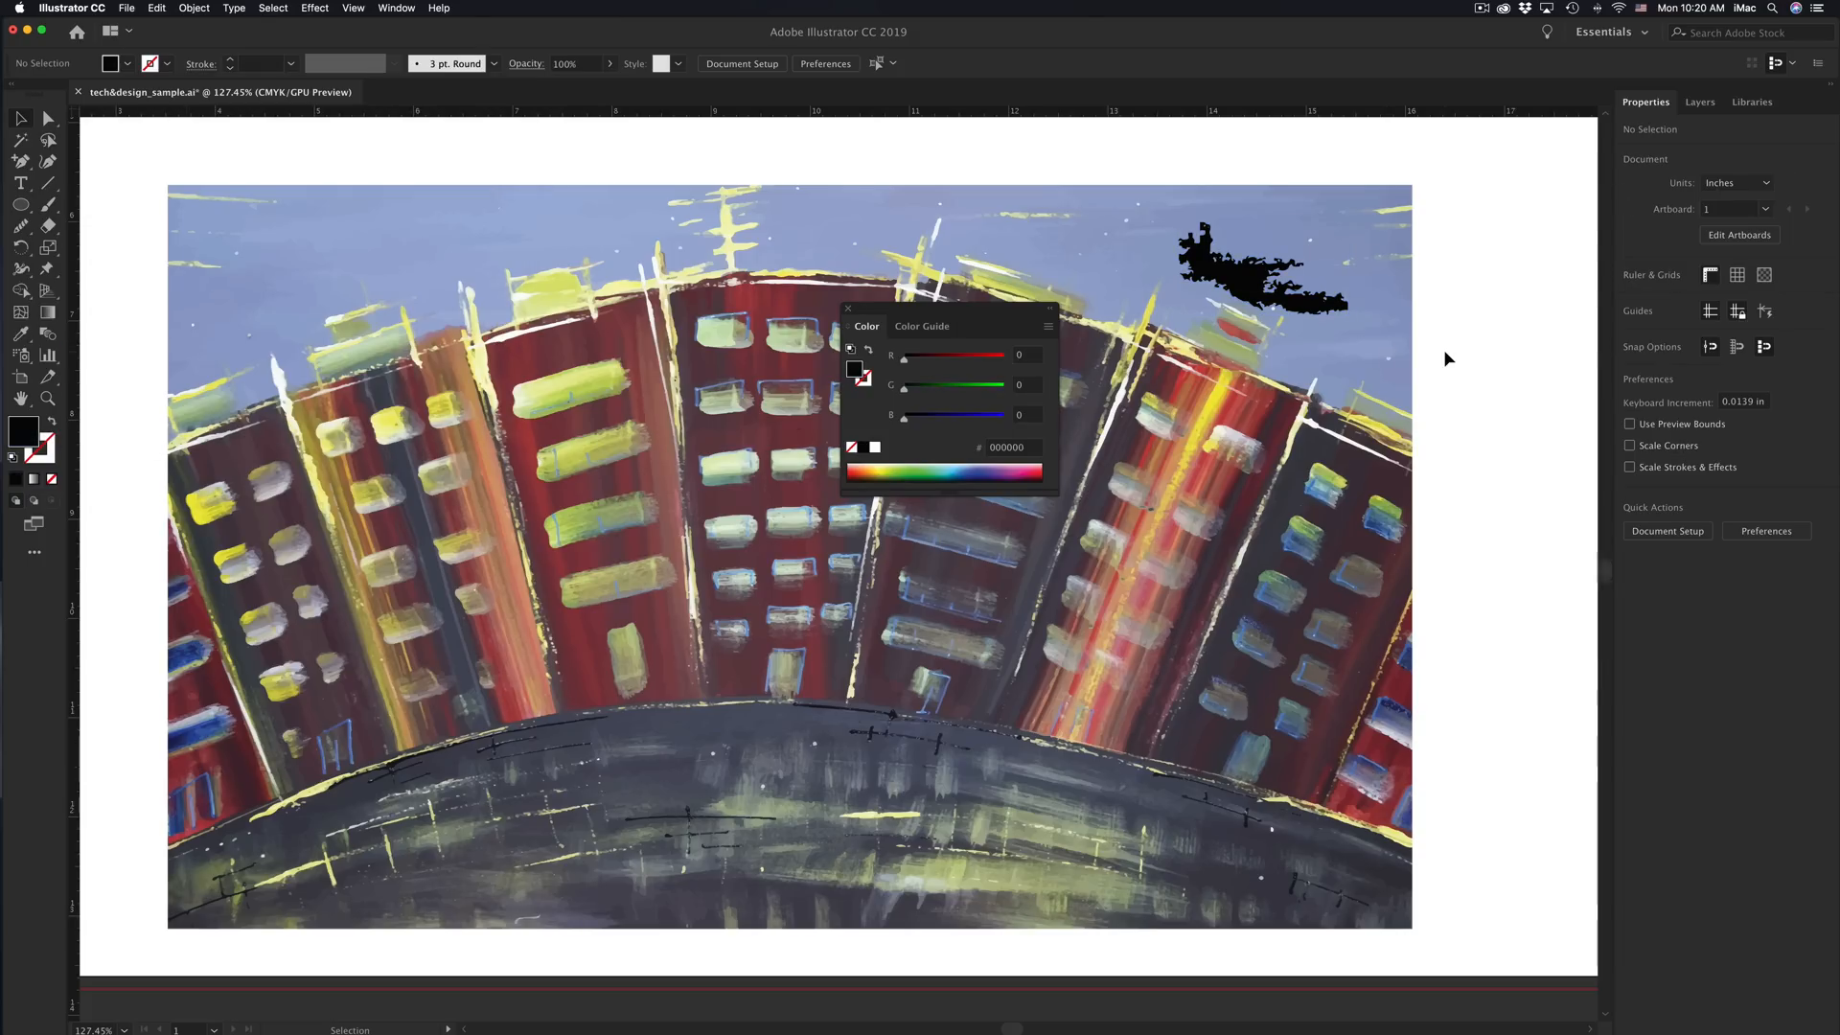
left_click(848, 308)
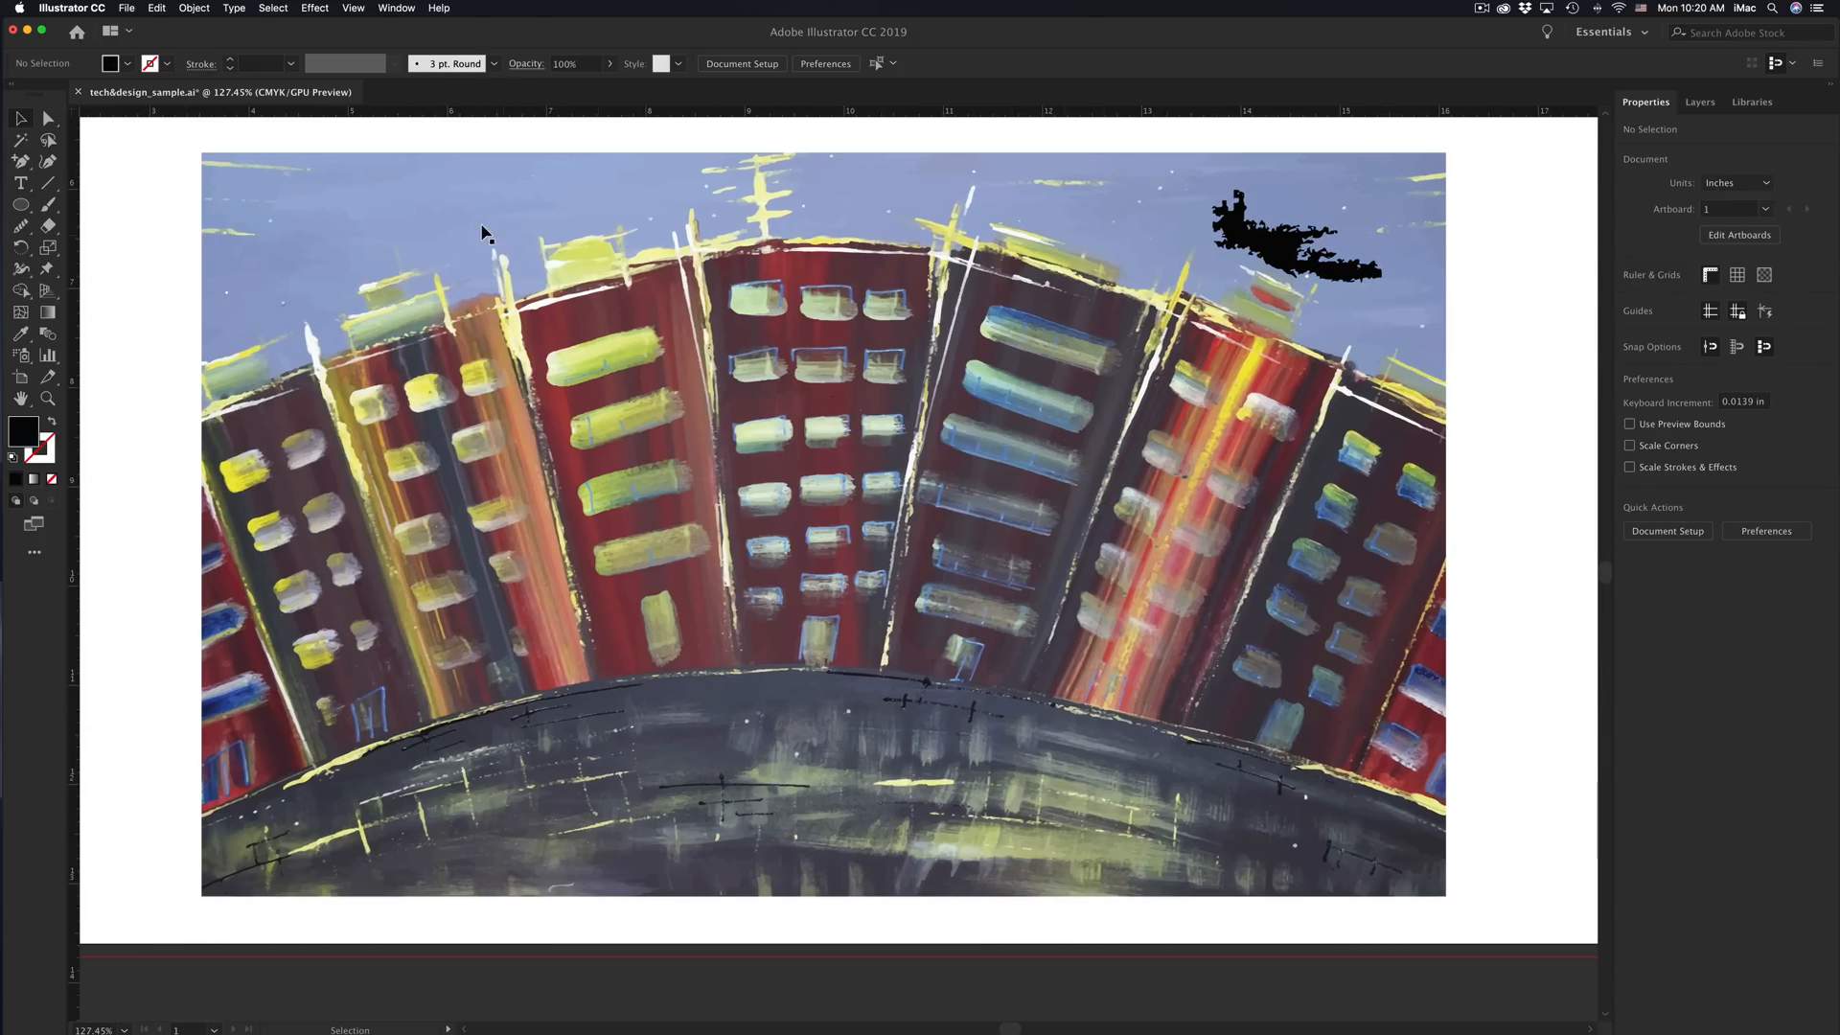
Step: Enlarge the small sky patch above the yellow-orange building to about 3.91 by 3.92 in
left_click(446, 213)
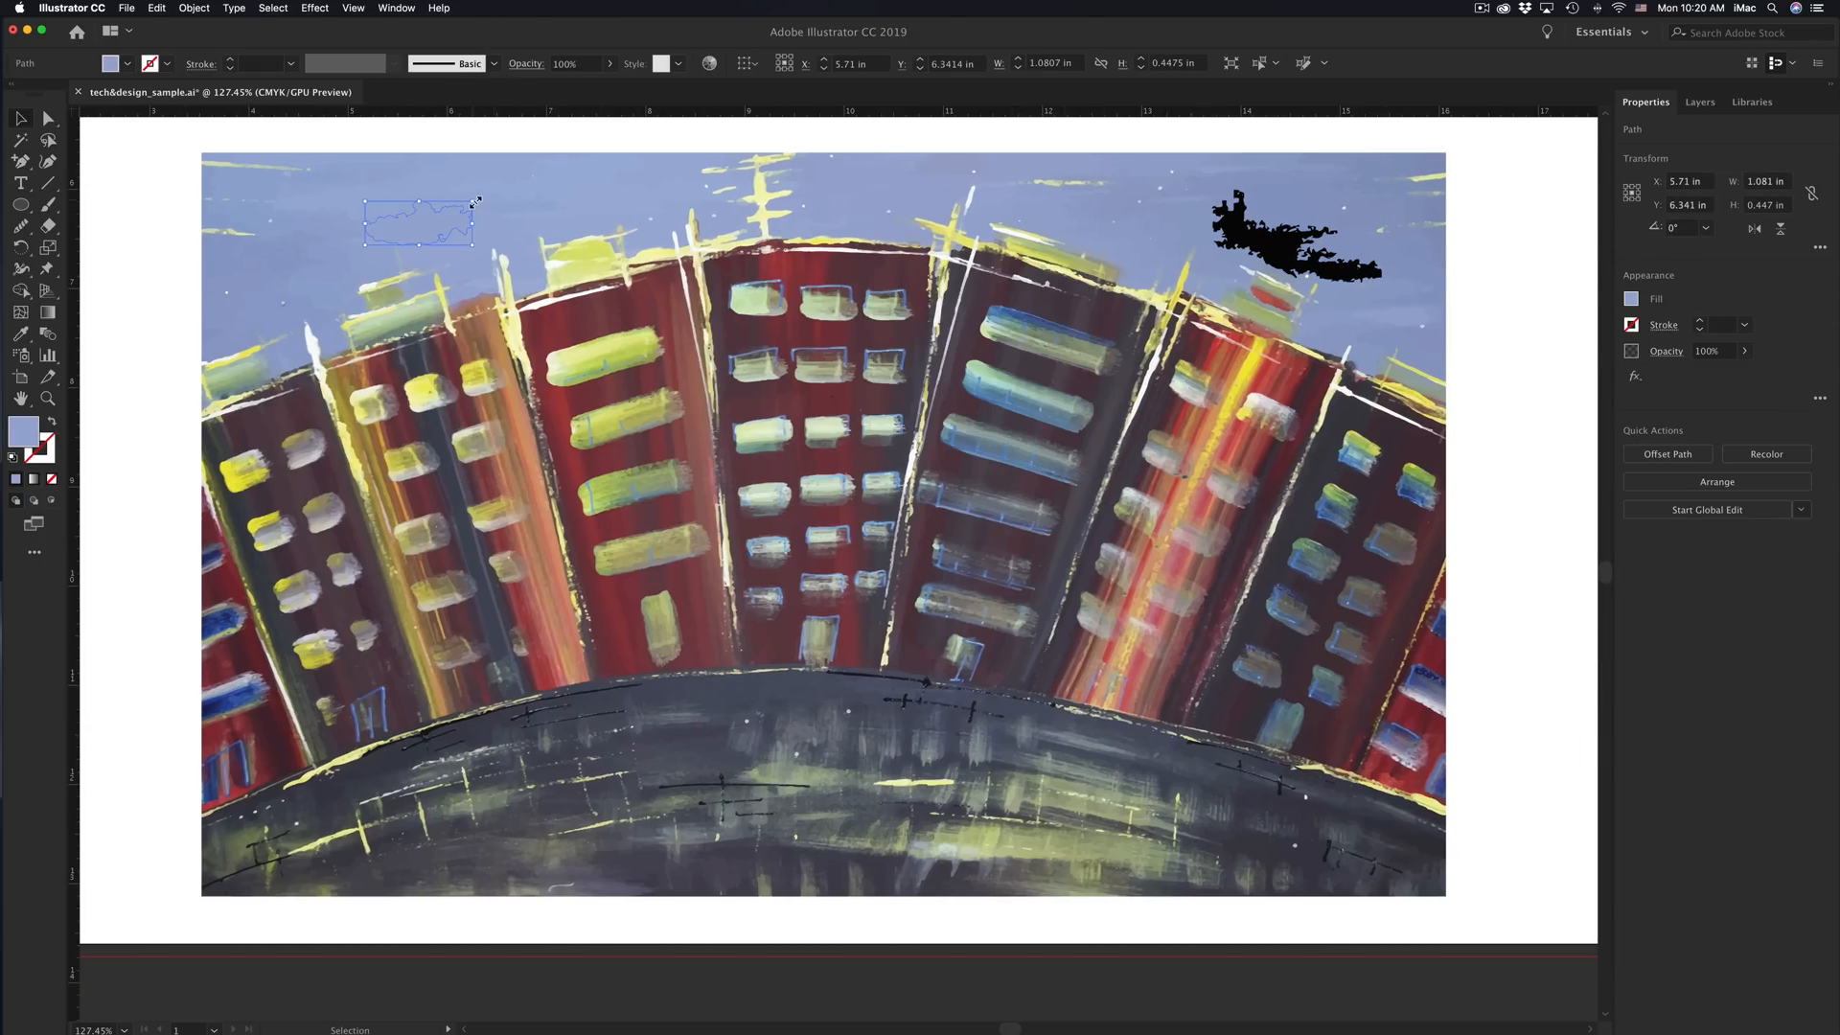
left_click_drag(500, 195, 753, 139)
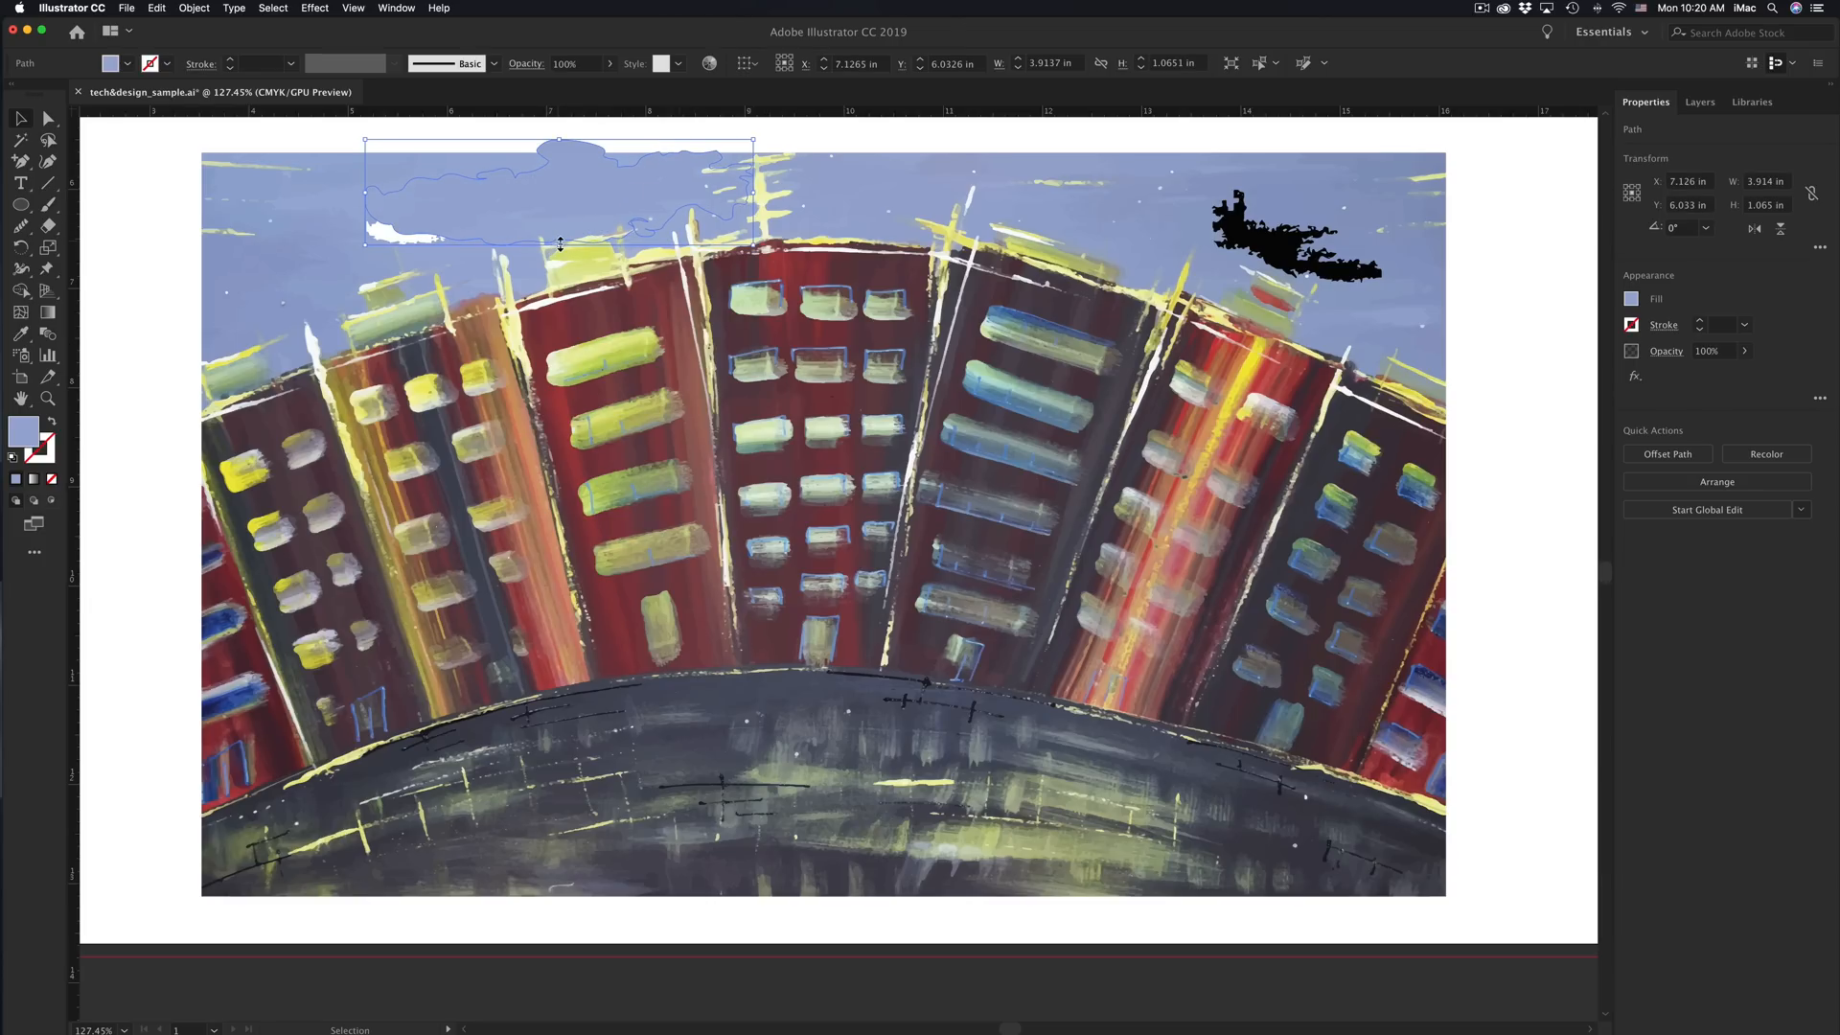
left_click_drag(561, 246, 560, 527)
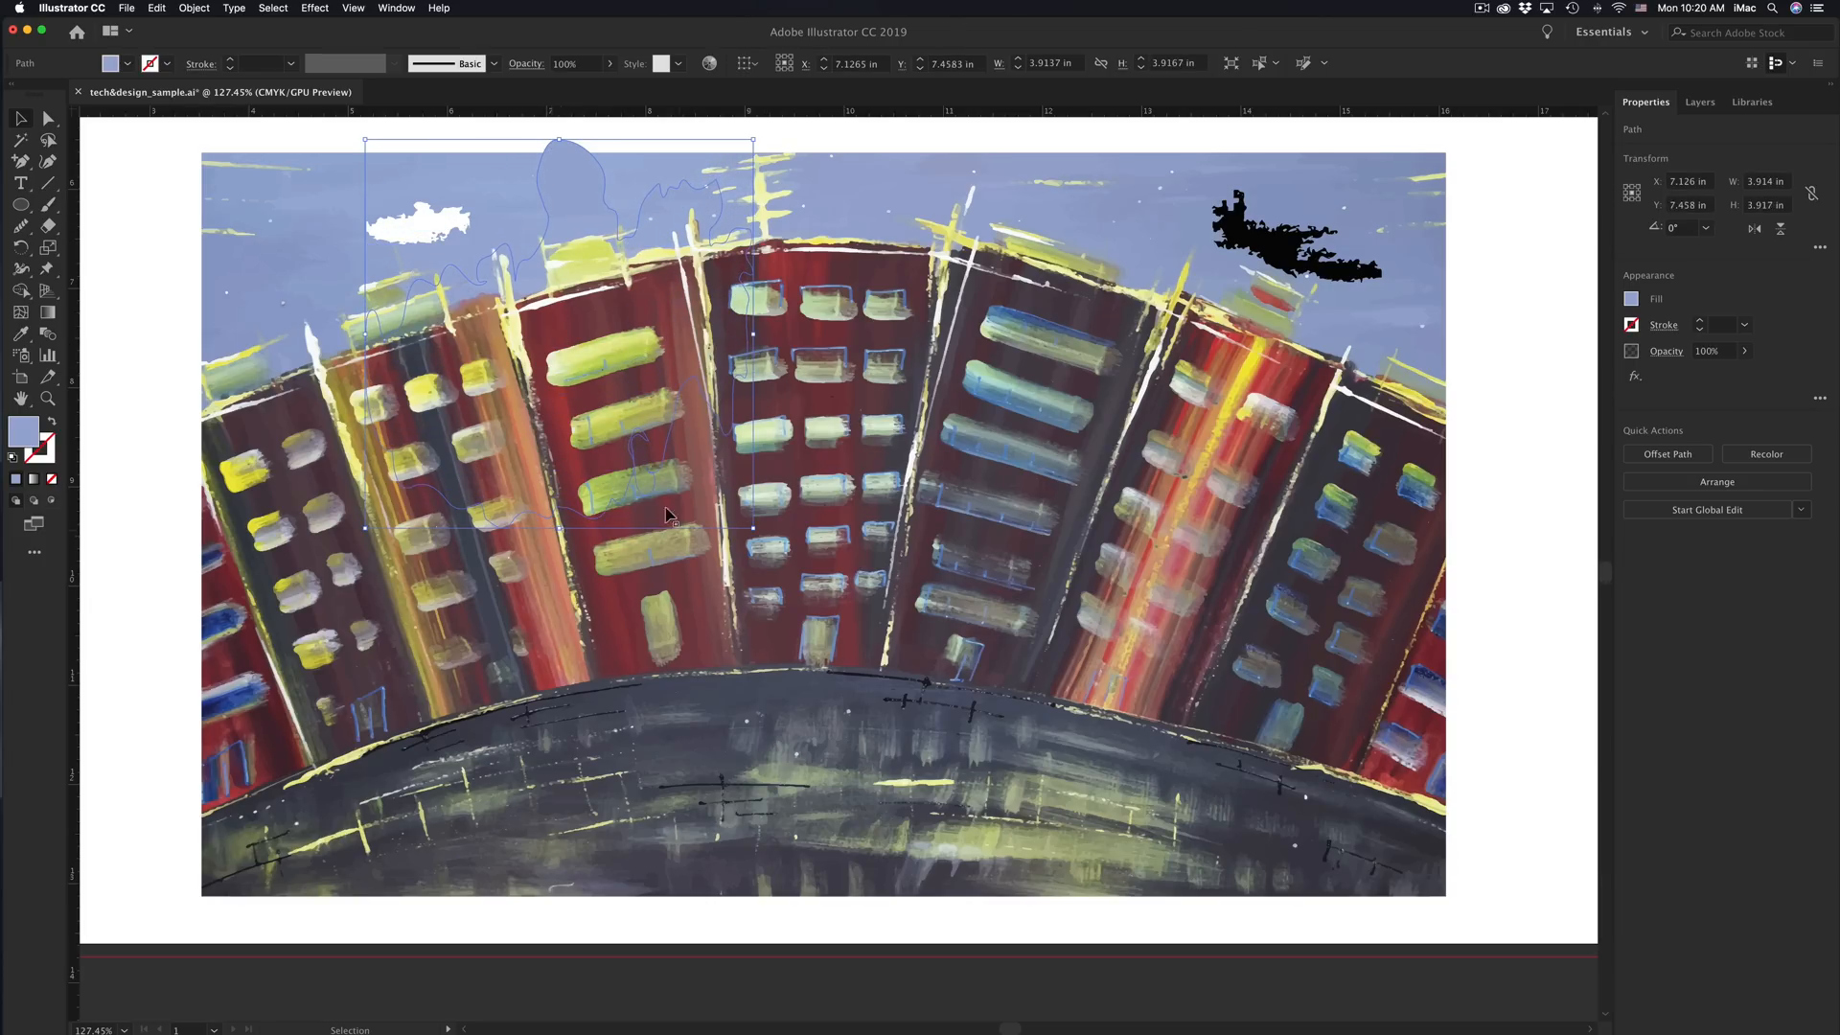
Step: Fill the small yellow shape inside the white sky gap with orange-red, RGB 219, 81, 44, and deselect it
left_click(433, 280)
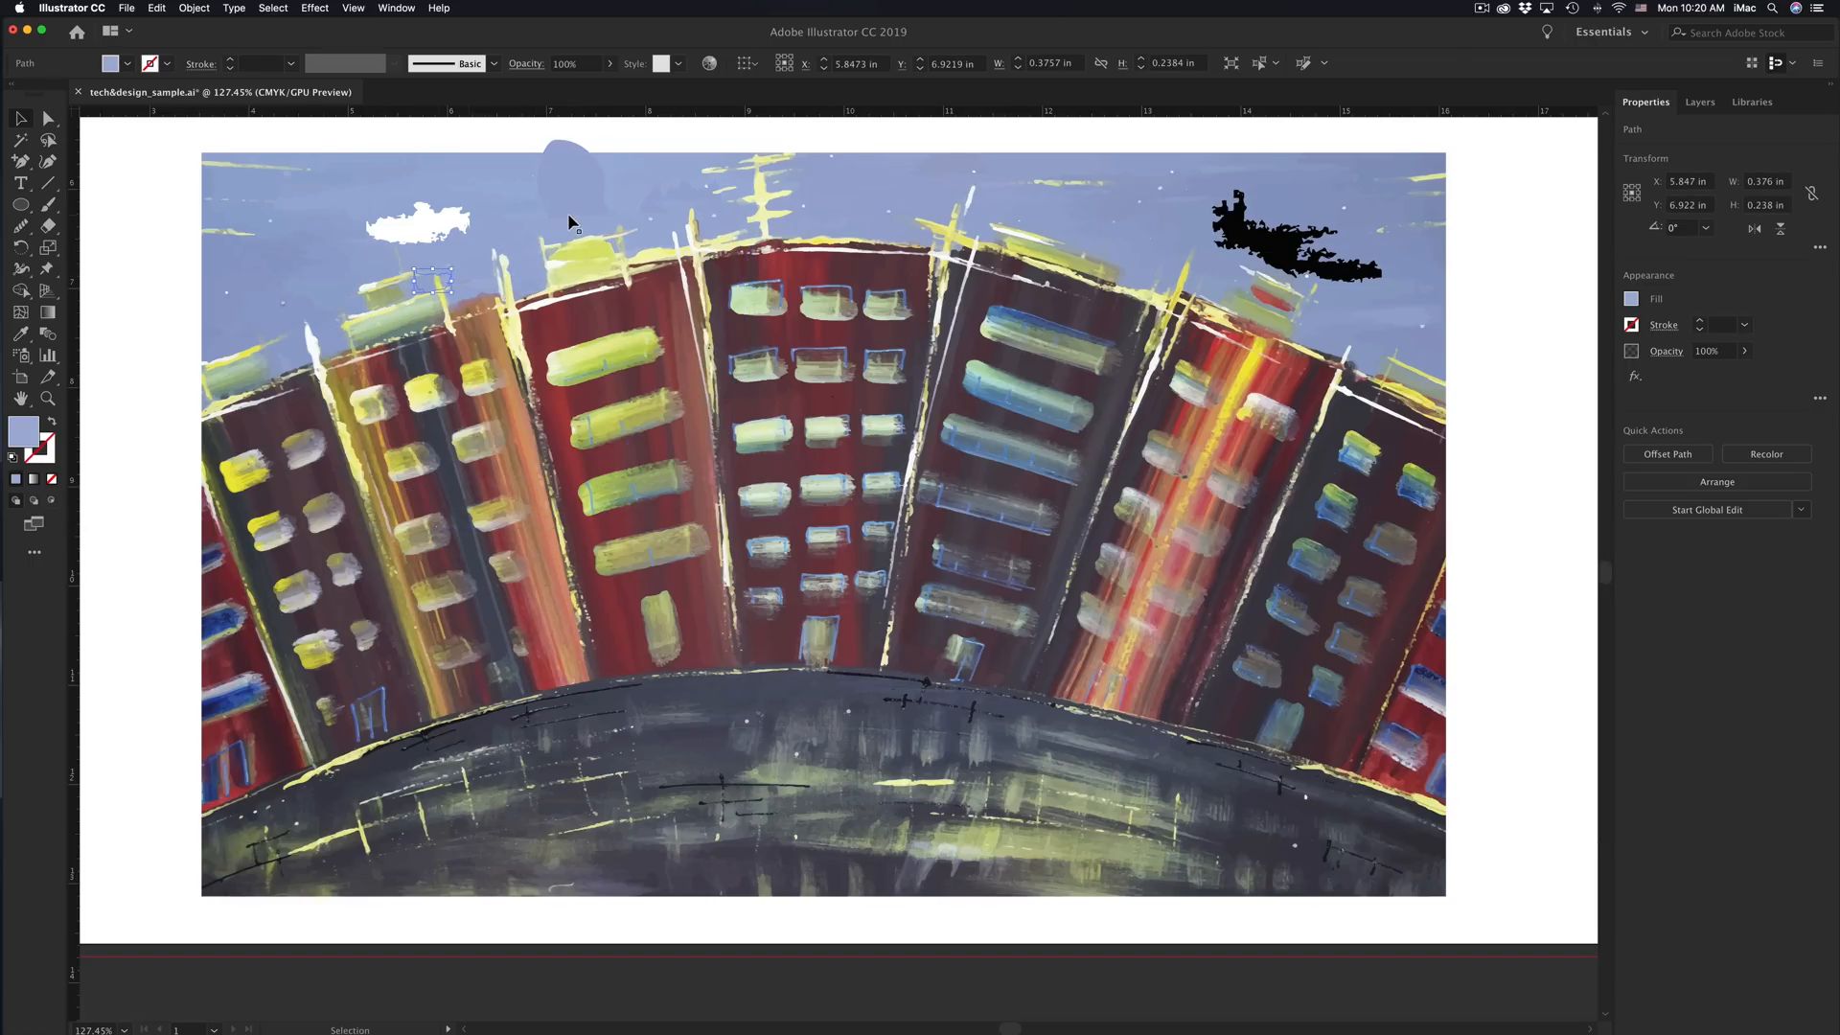
left_click(416, 209)
double_click(17, 431)
left_click(271, 355)
left_click(198, 167)
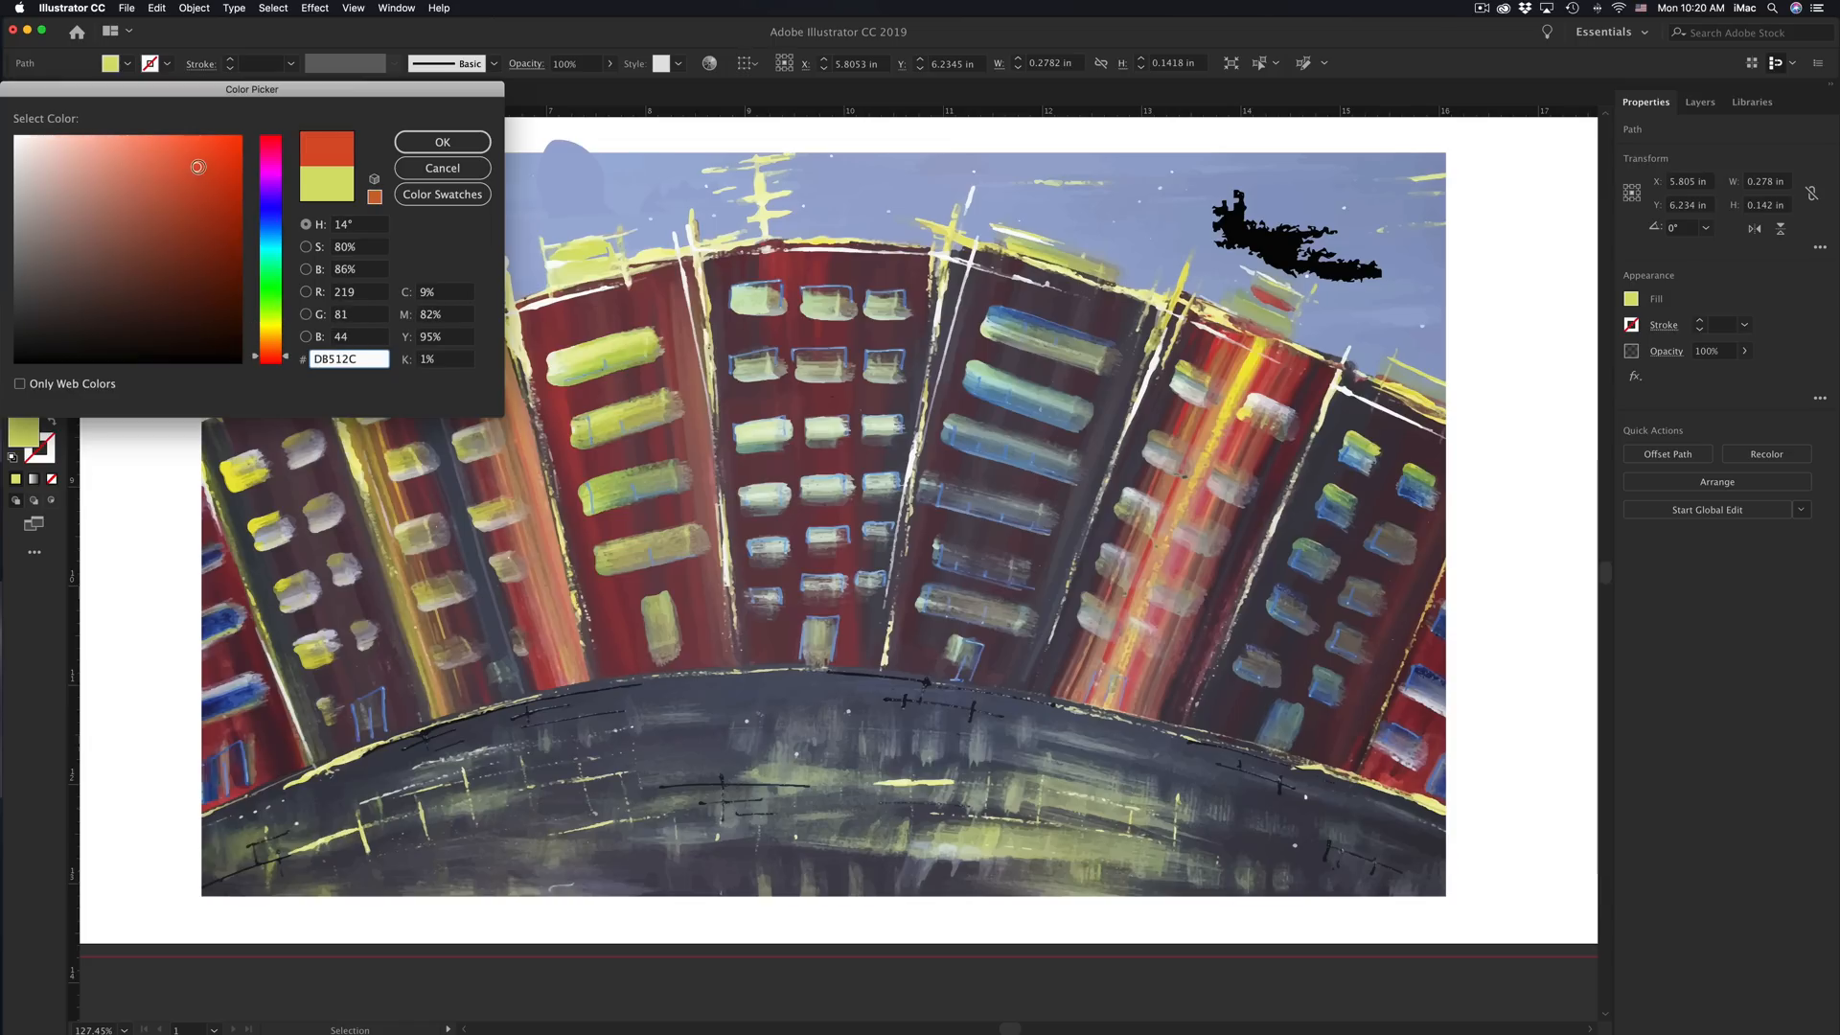
left_click(443, 142)
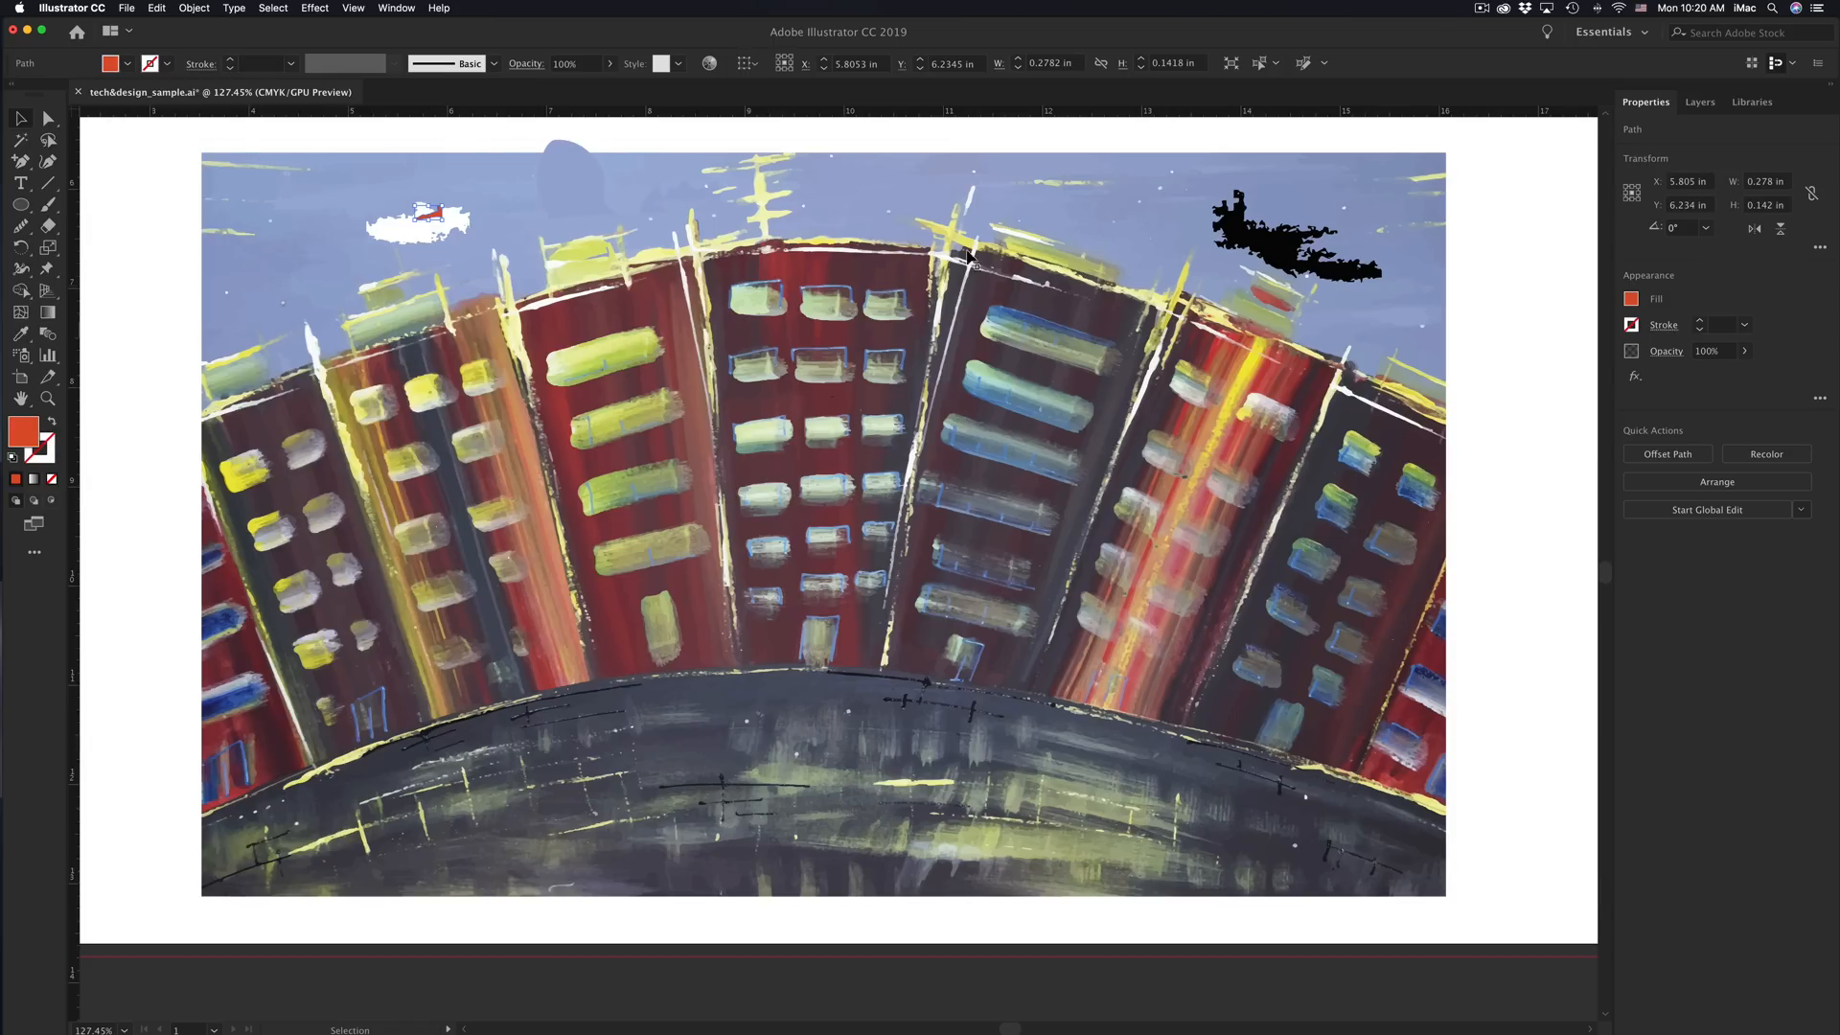
left_click(1472, 326)
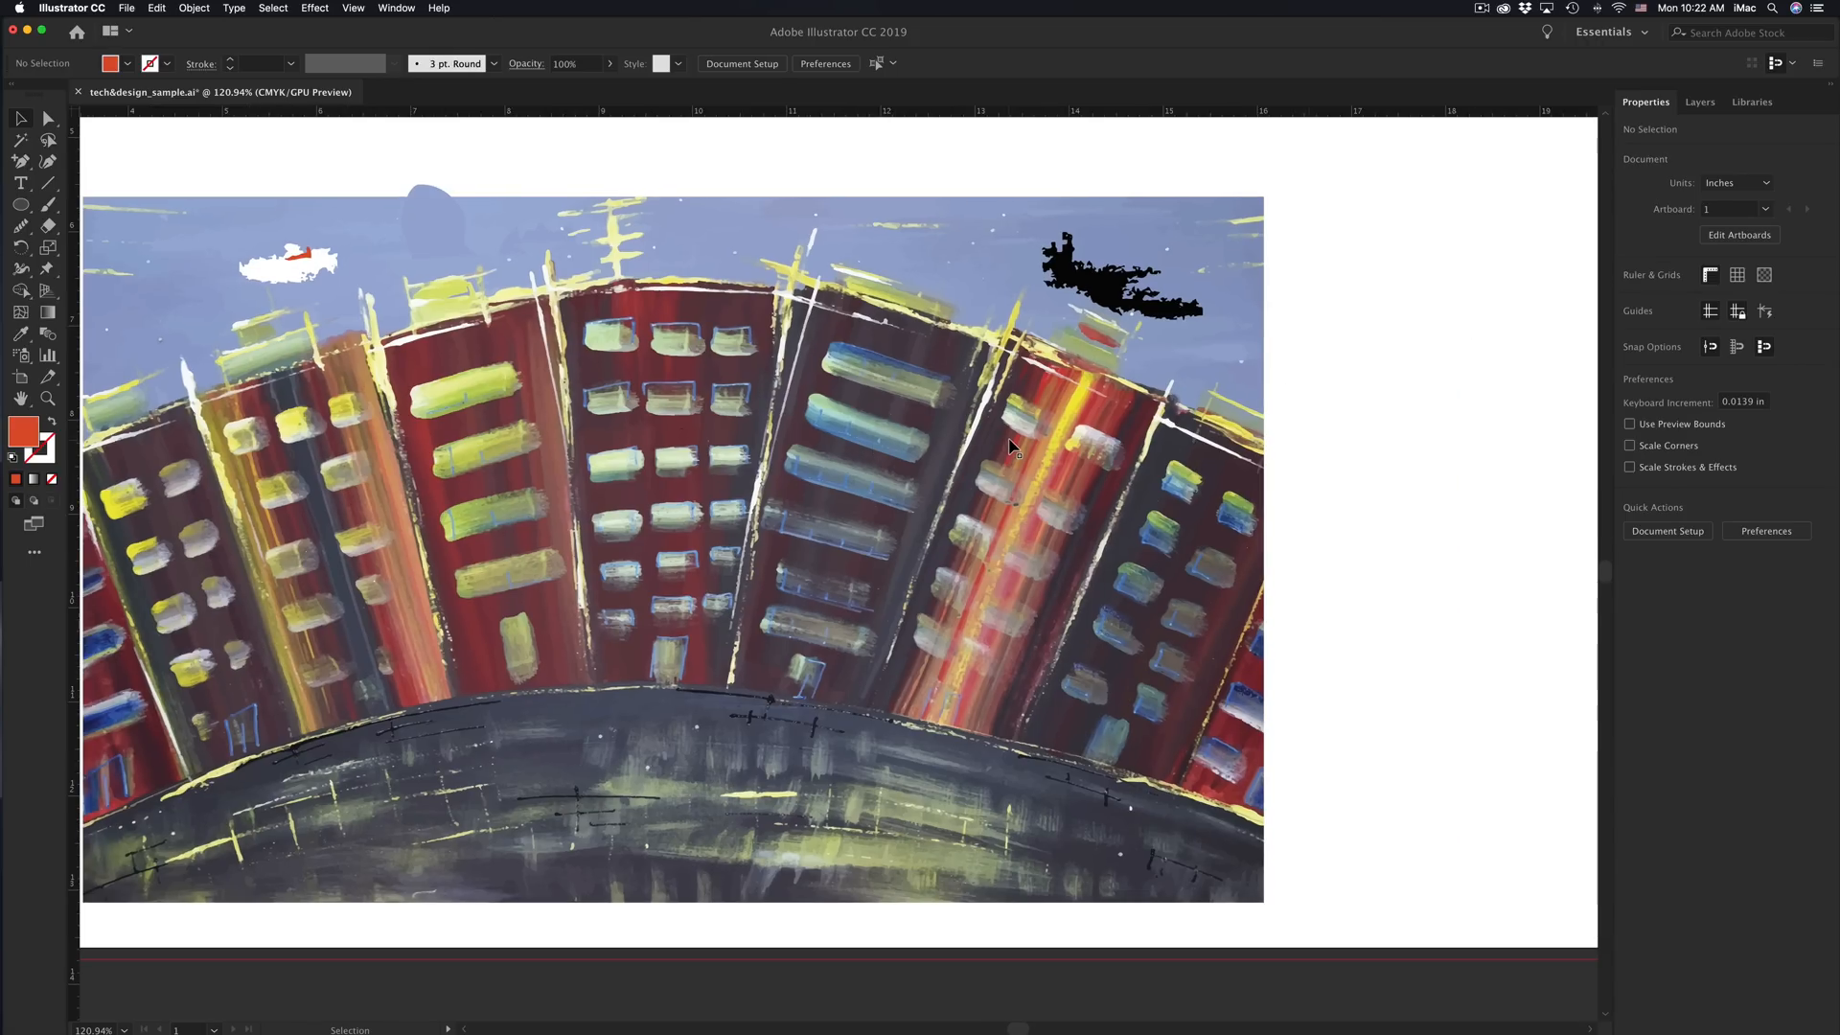
Step: Place the laptop photo apple-1846281.jpg from the Finder folder into the Illustrator document
key("ctrl+Up")
left_click(609, 425)
left_click_drag(843, 384, 1396, 431)
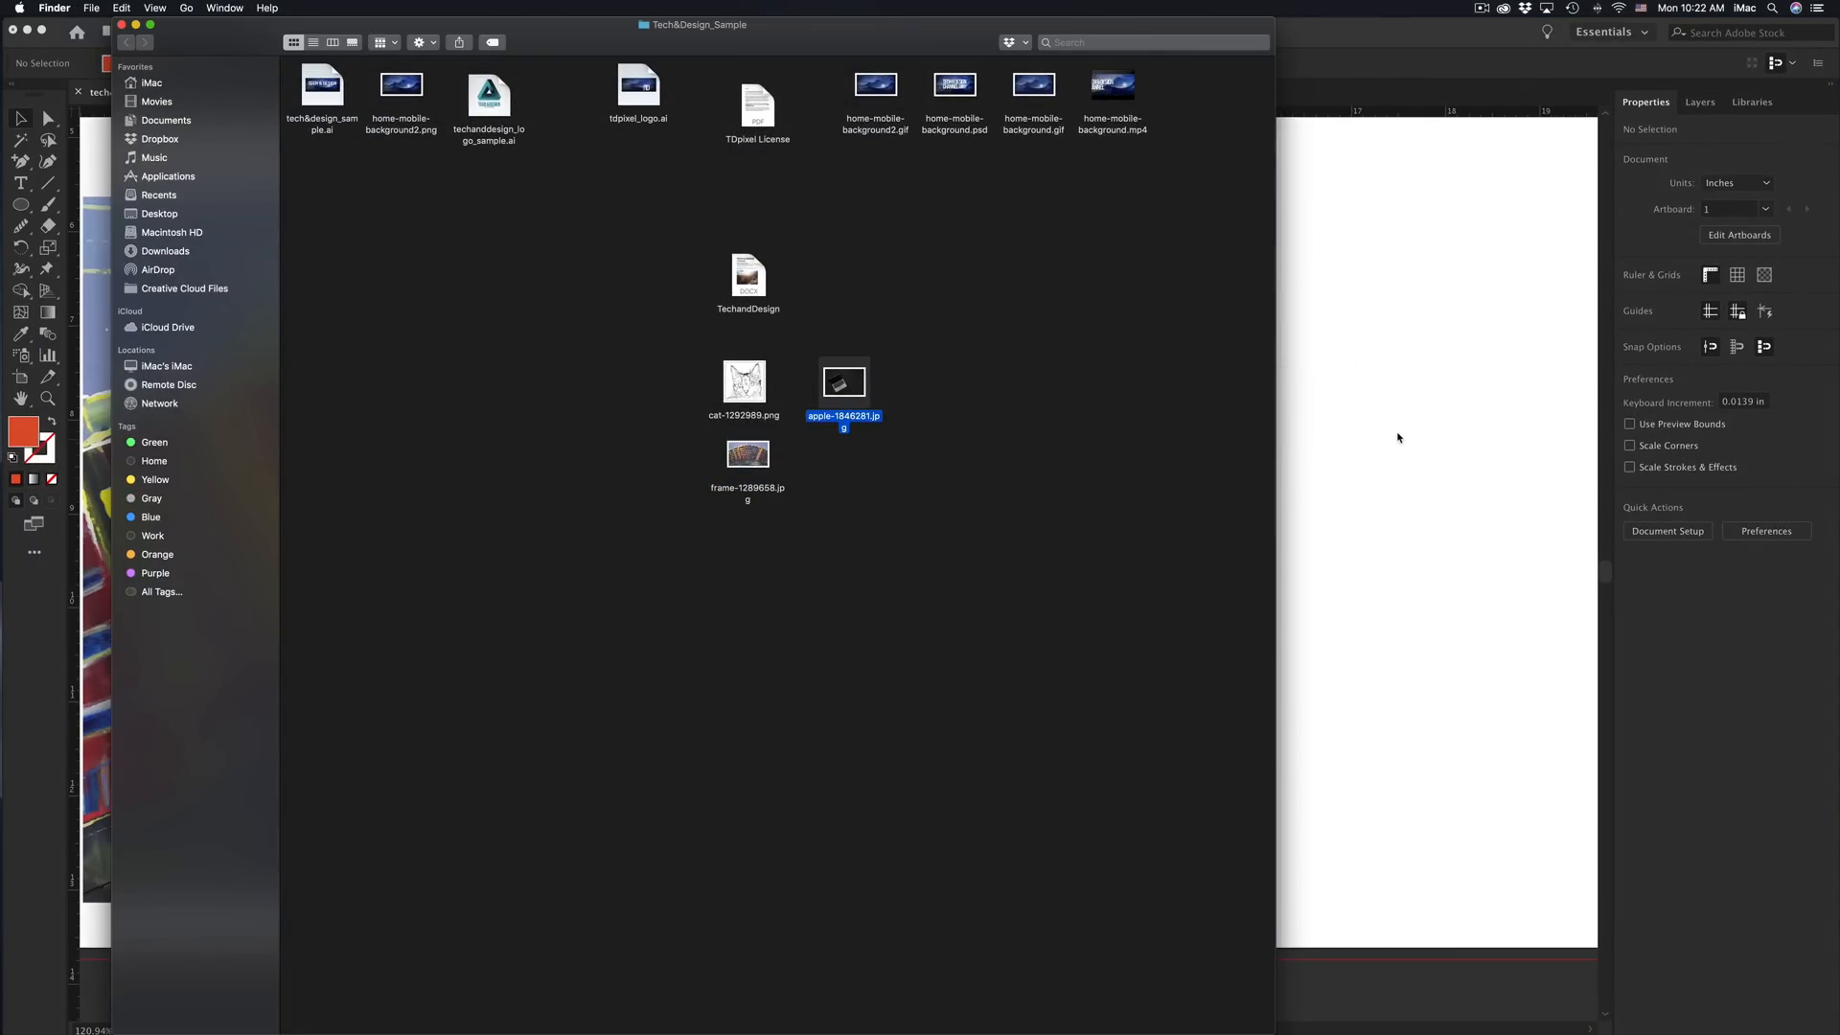
Step: Position the laptop photo over the artboard at about X 11.42 in, Y 6.65 in, covering the painting
scroll(1459, 657, "down", 10)
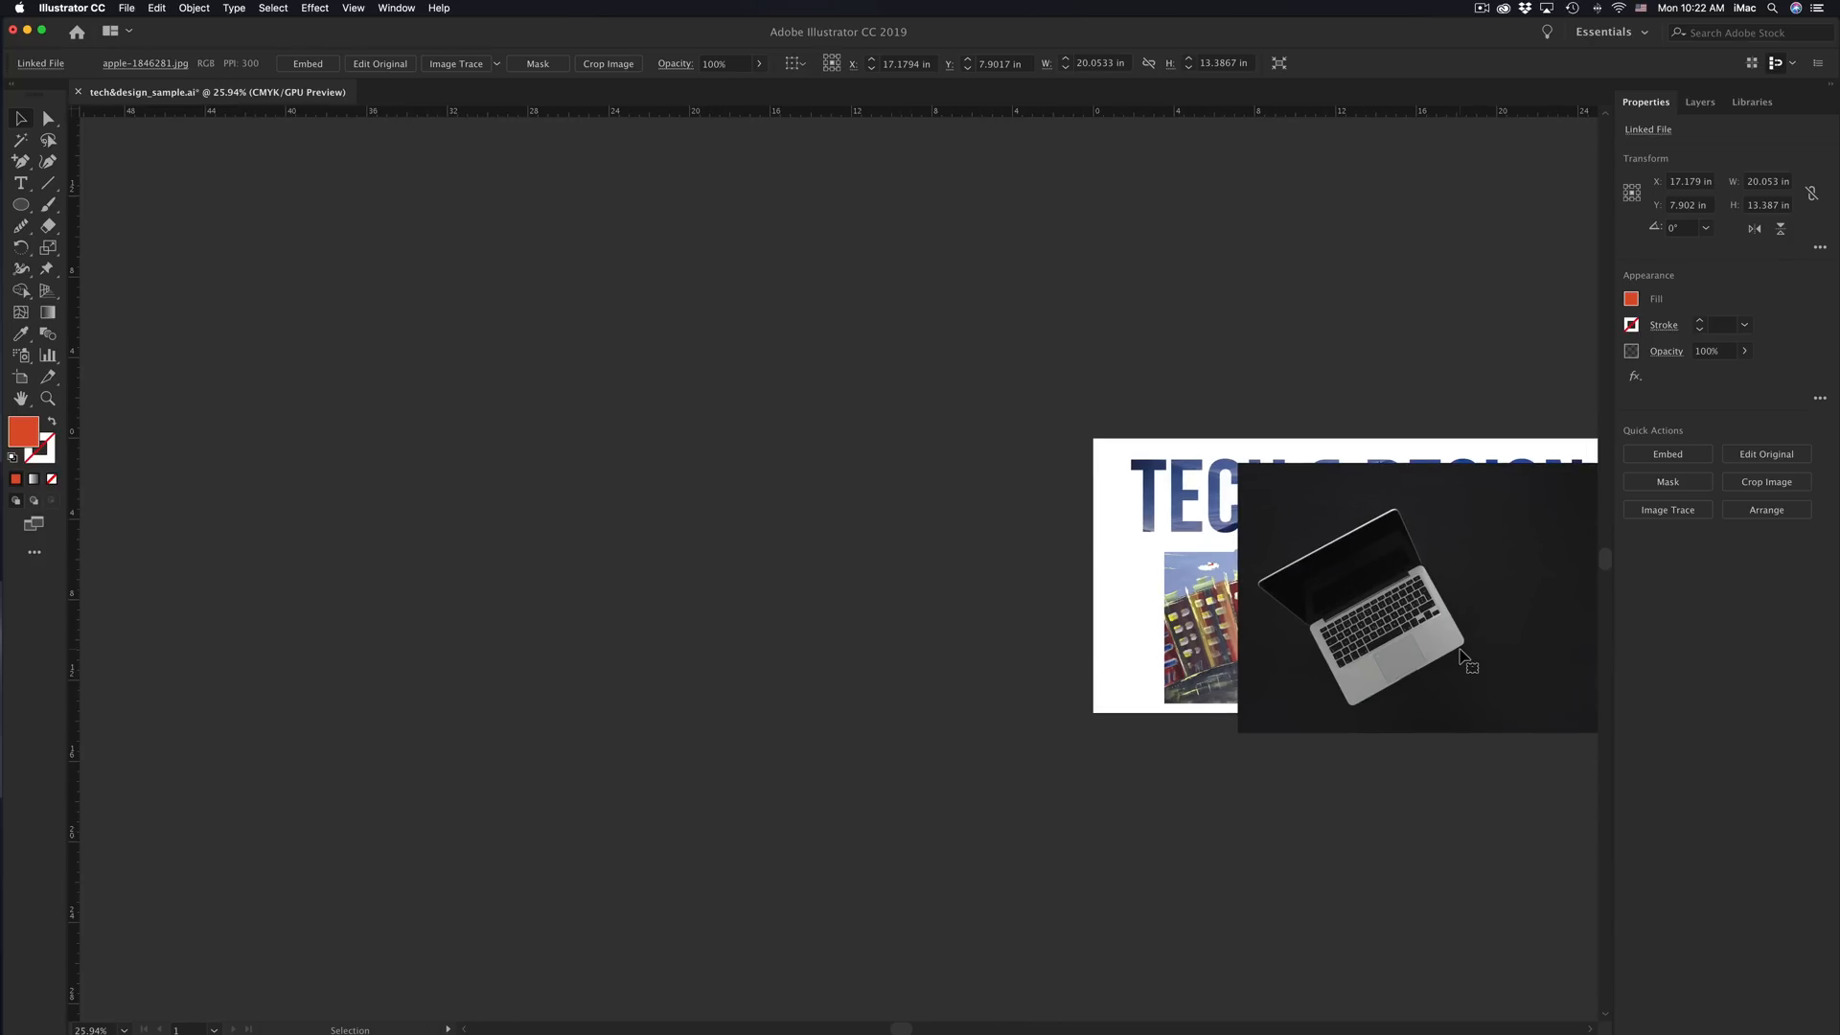
left_click_drag(1376, 558, 1260, 534)
scroll(1311, 548, "right", 1)
scroll(1311, 548, "up", 5)
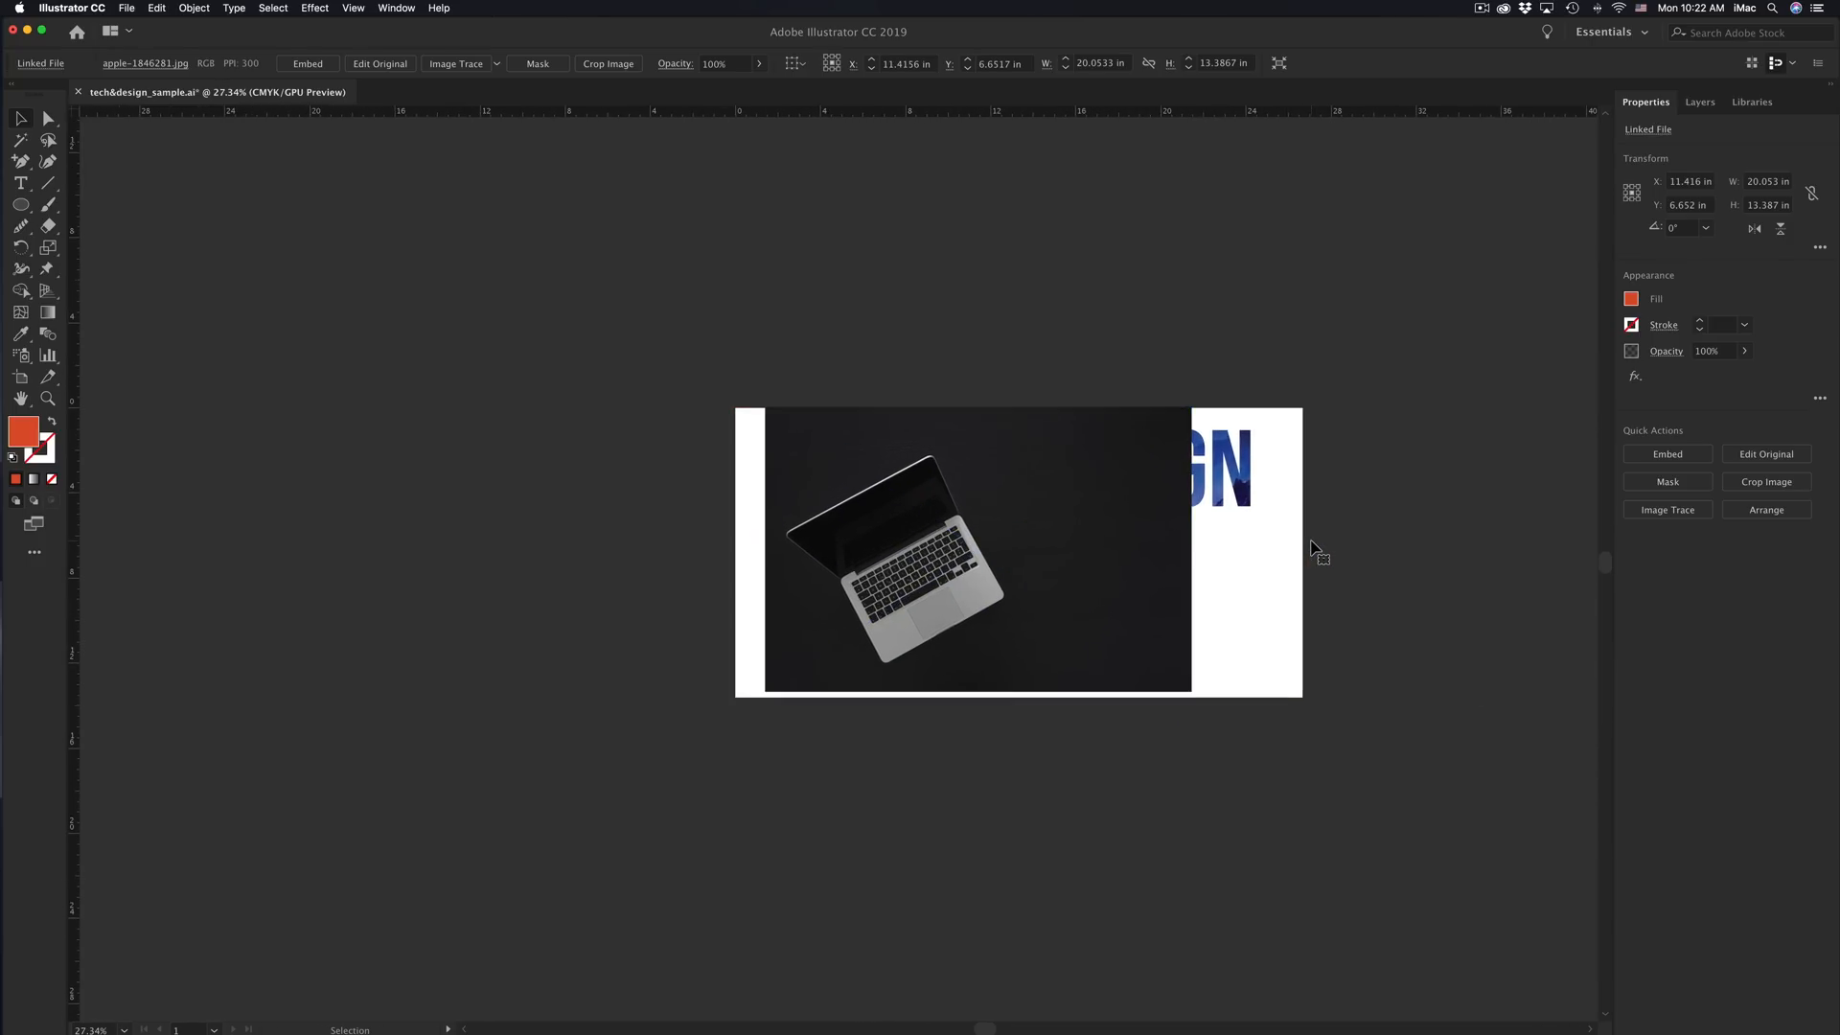
scroll(1313, 546, "left", 4)
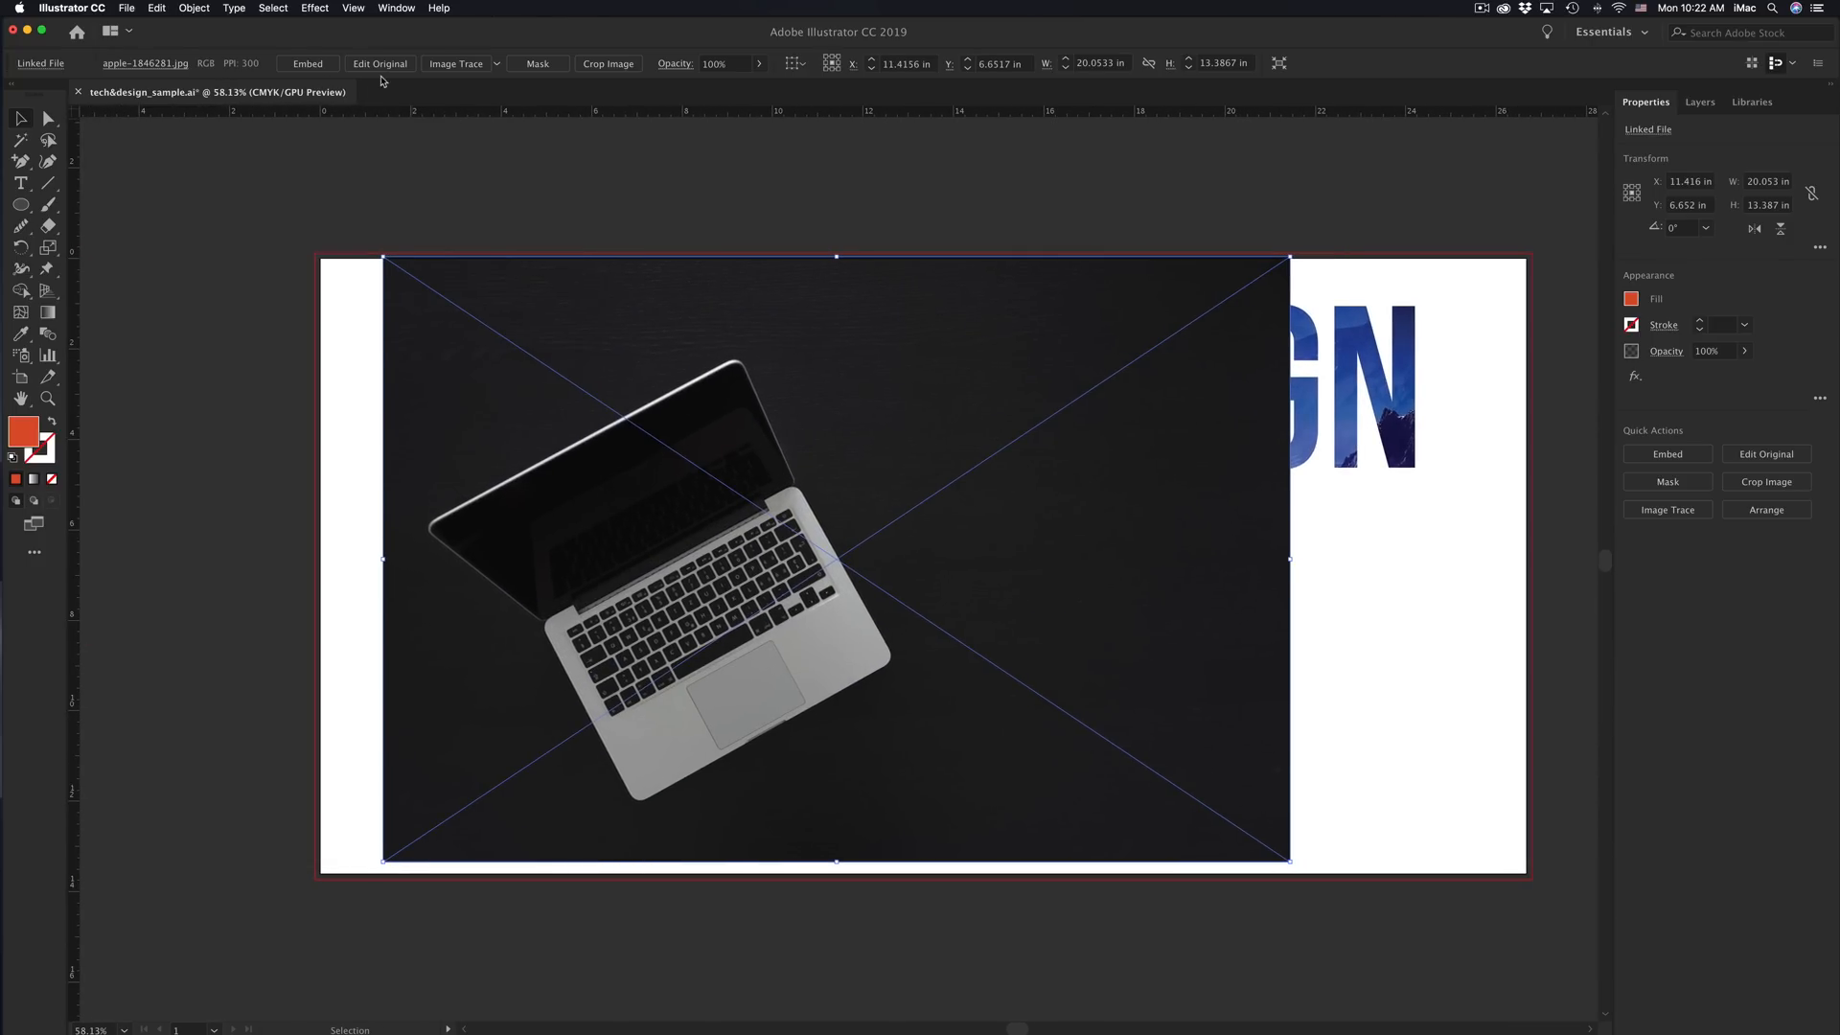
Step: Try tracing the laptop photo with the default Image Trace settings and undo the trace
left_click(448, 64)
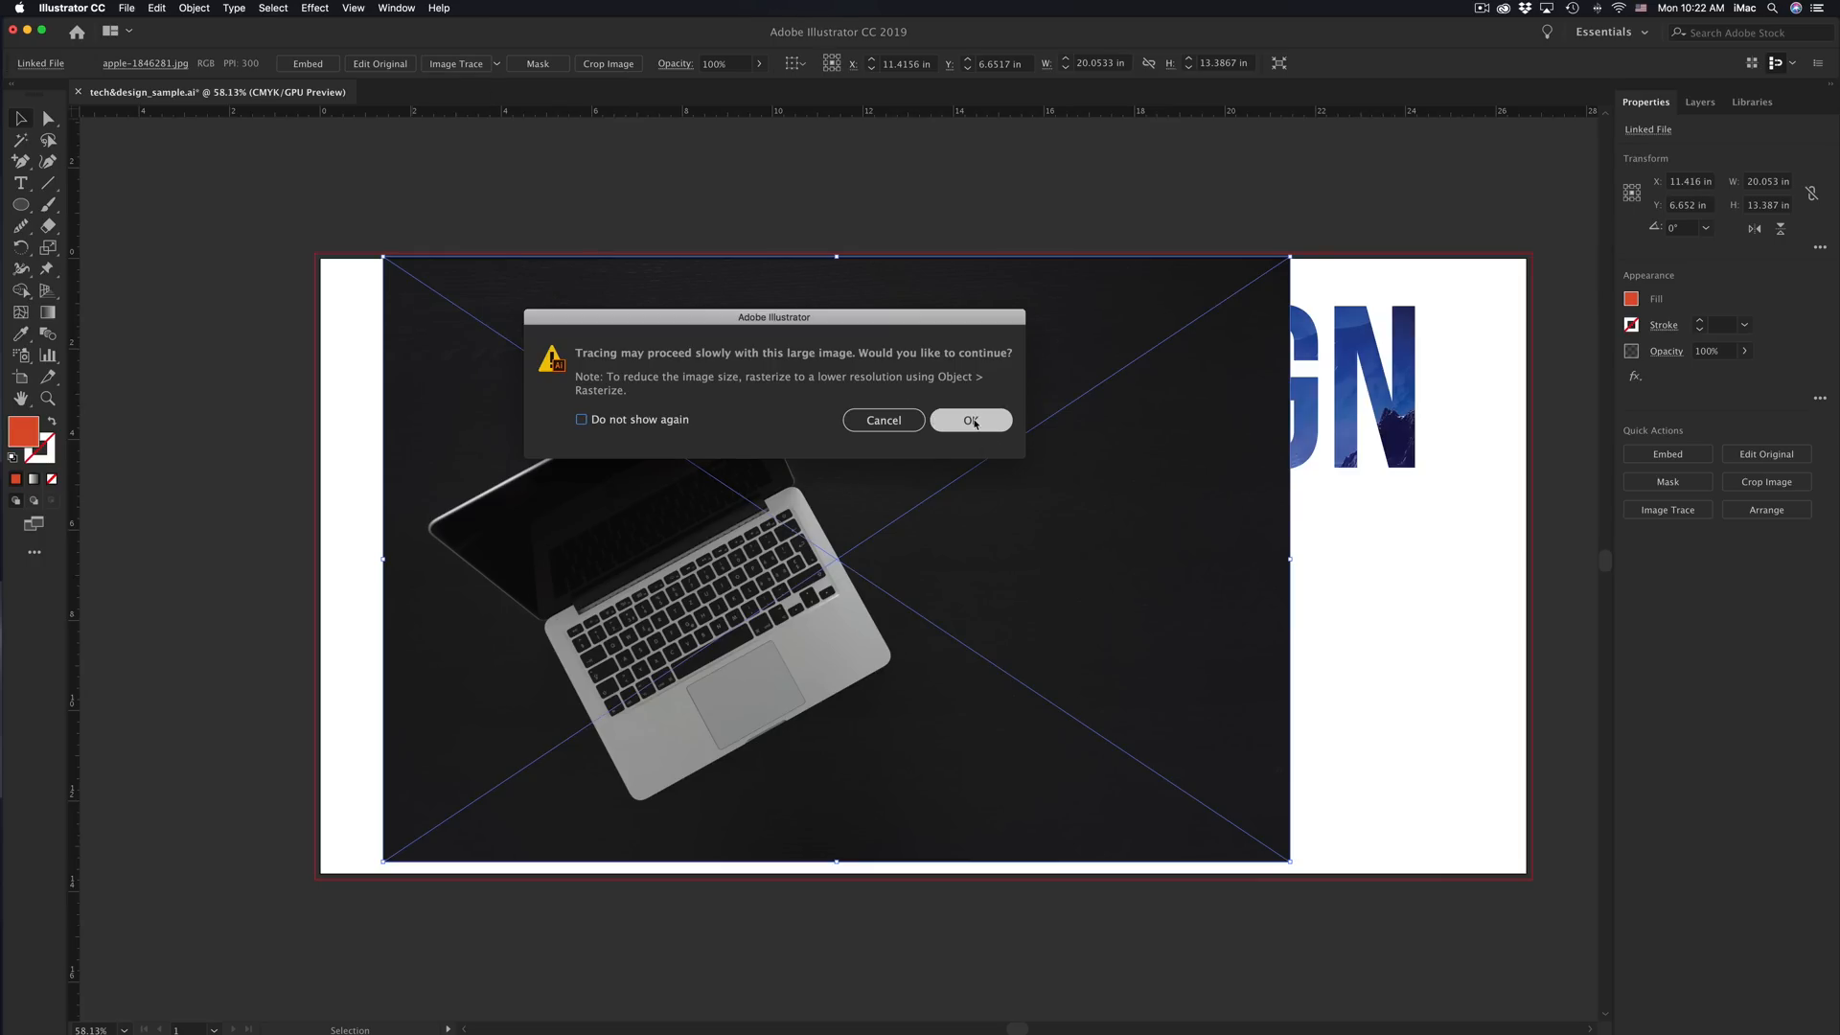
key("Return")
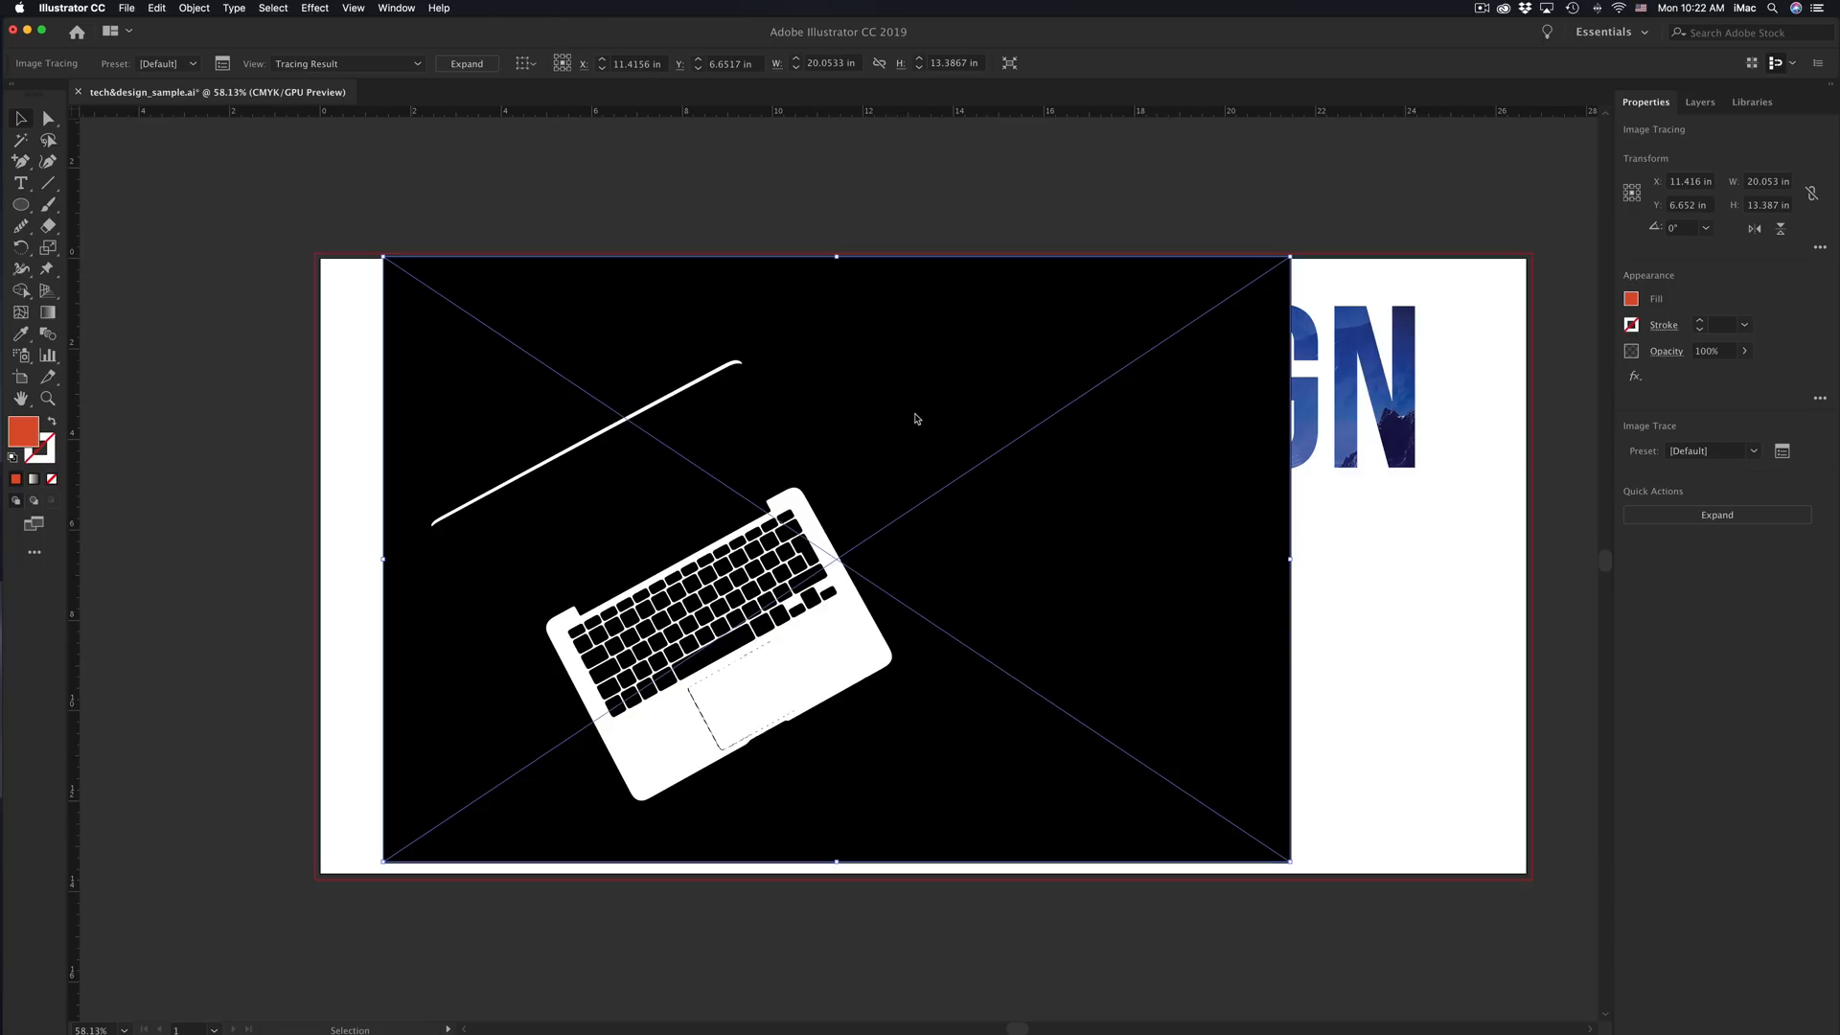
left_click(830, 221)
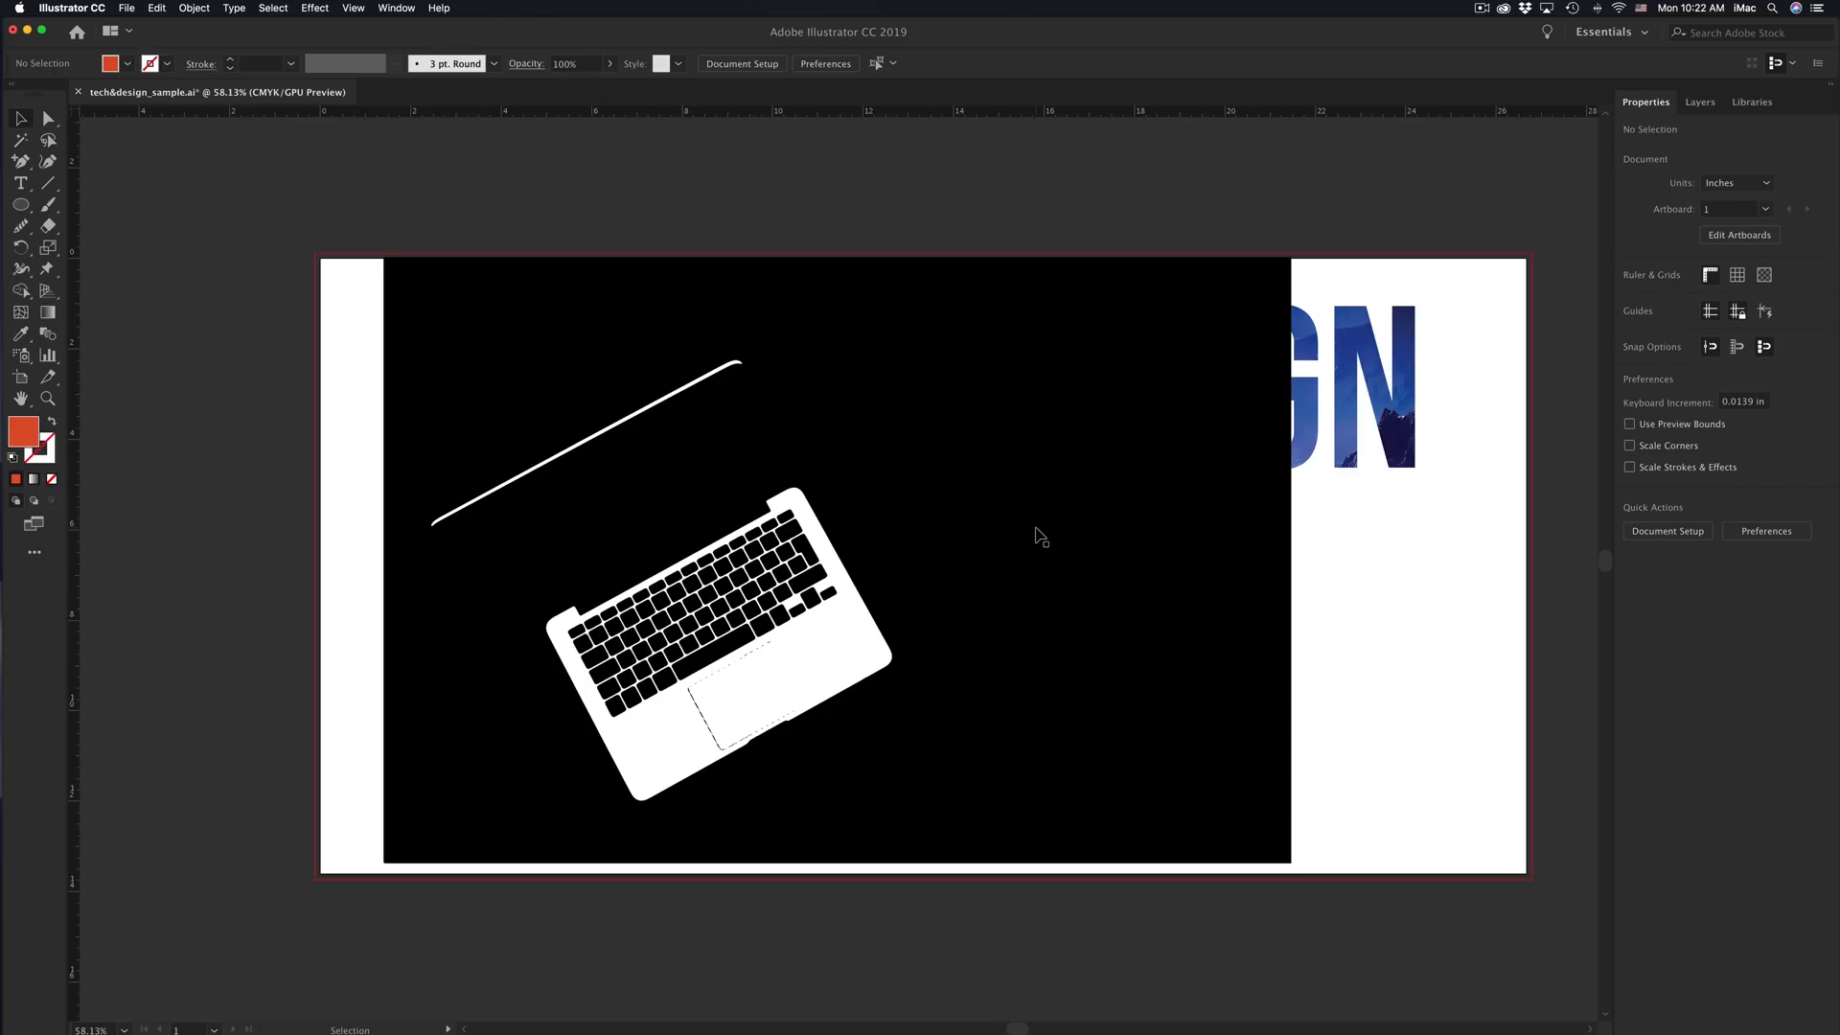
key("super+z")
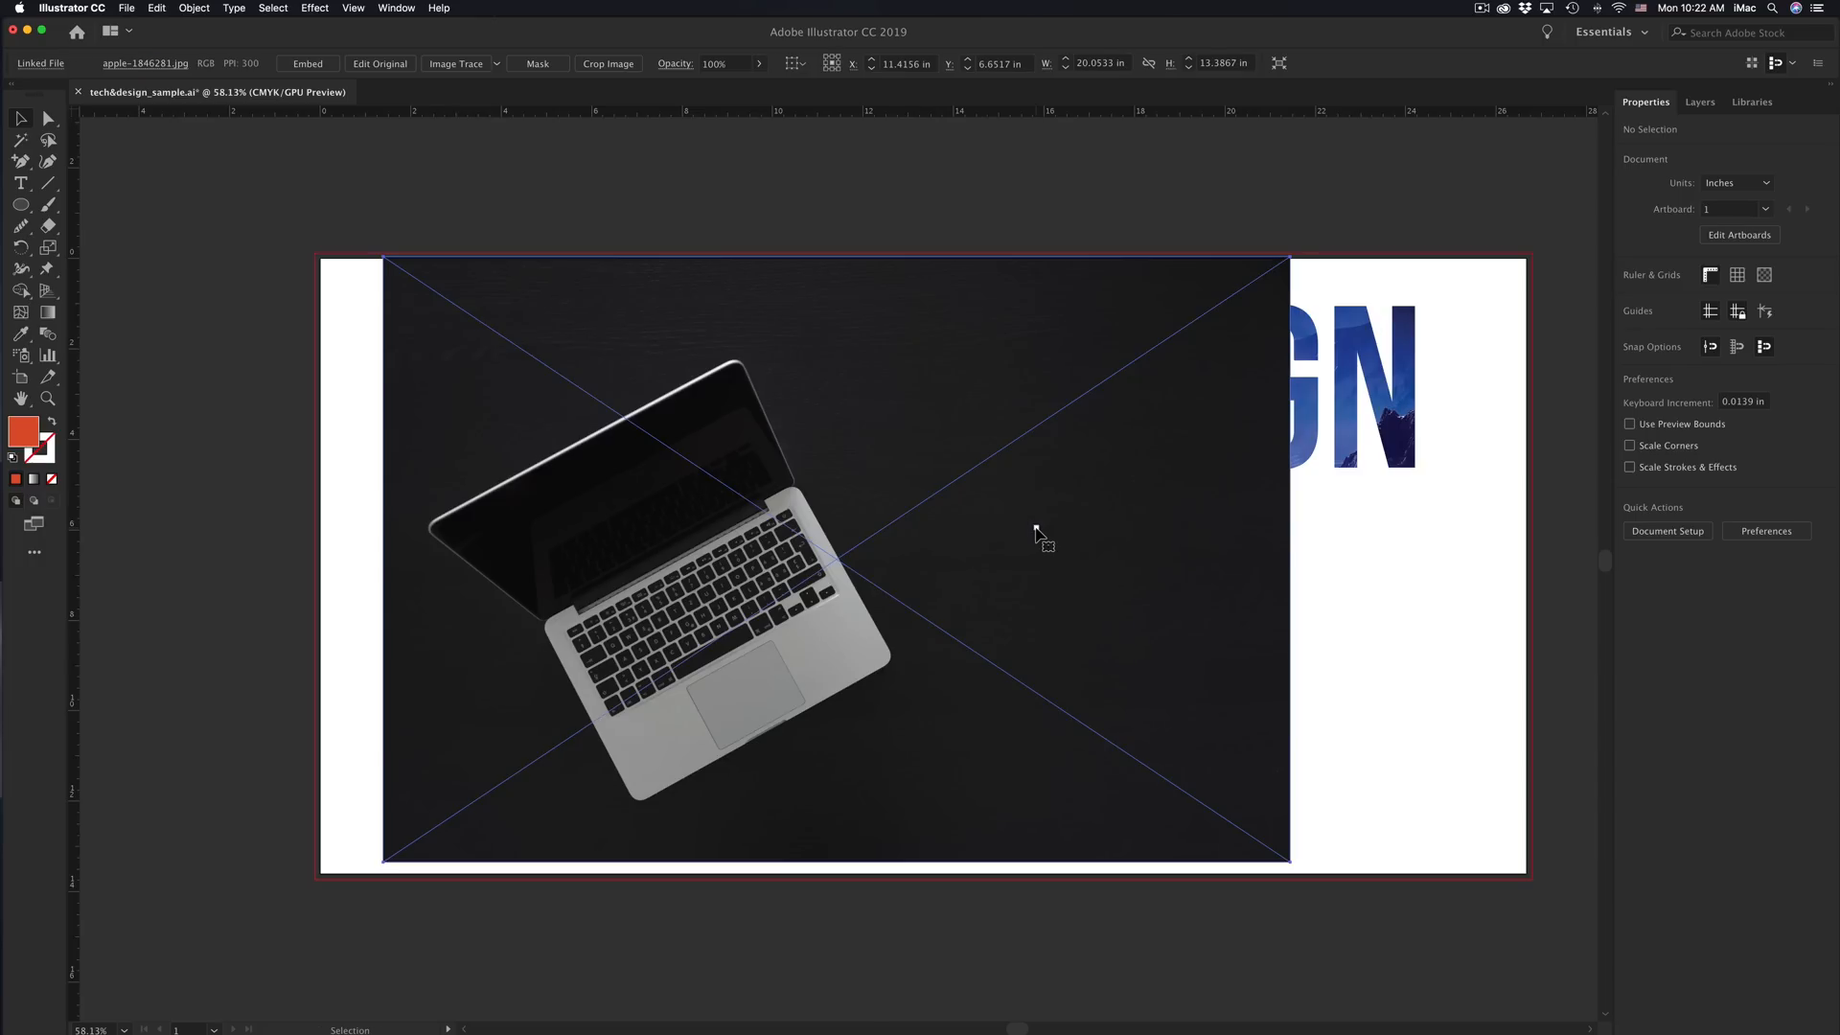
Step: Trace the laptop photo with the Technical Drawing preset, accepting the slow tracing of the large image
left_click(474, 123)
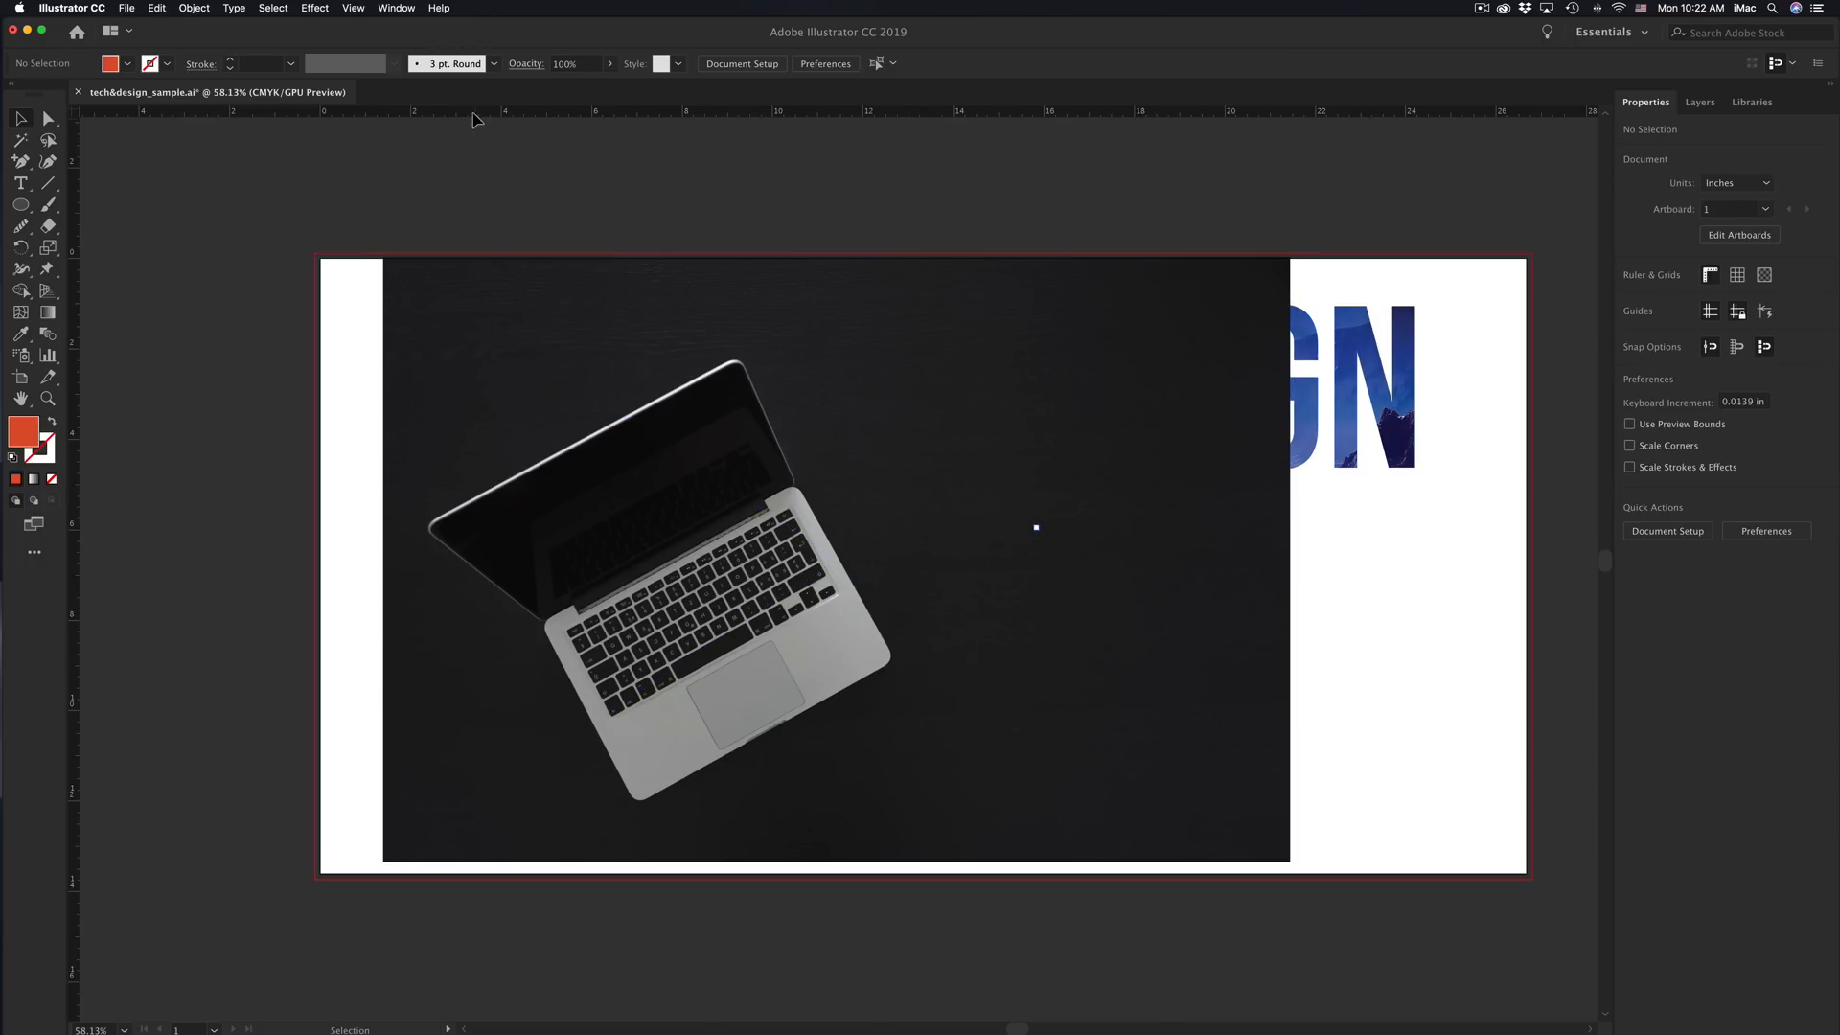
left_click(700, 517)
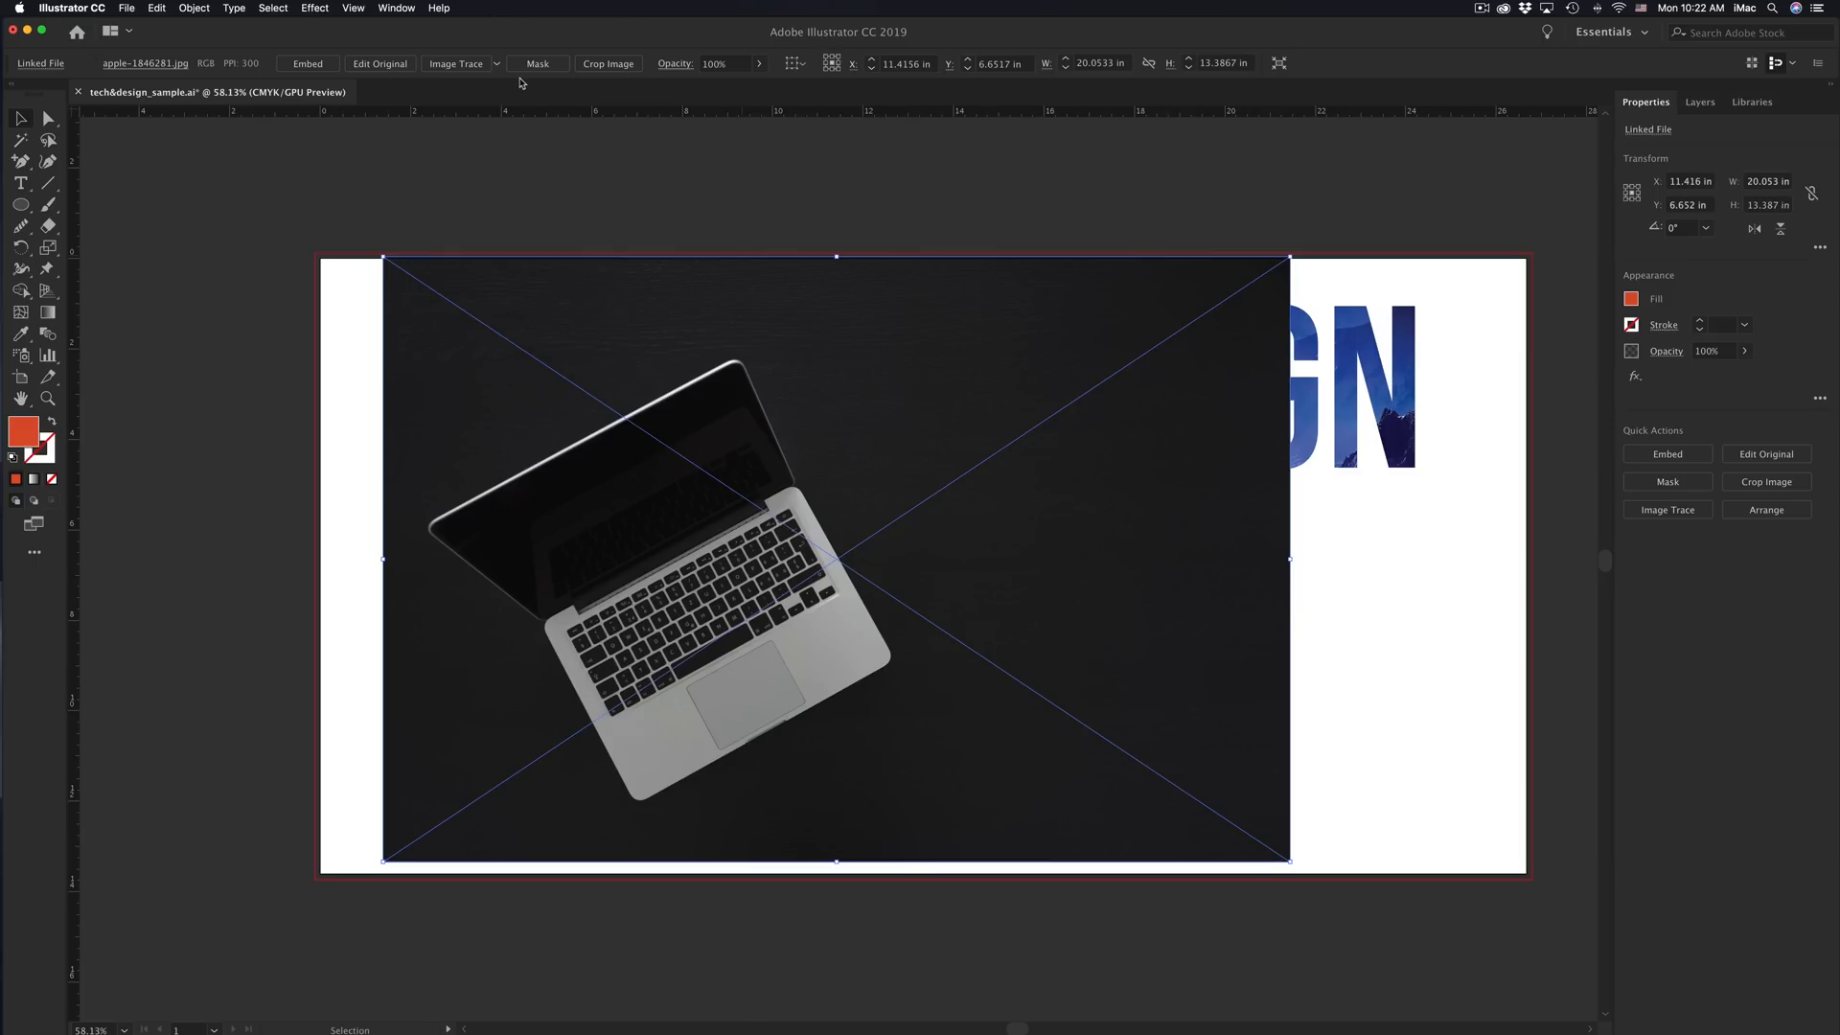
left_click(497, 65)
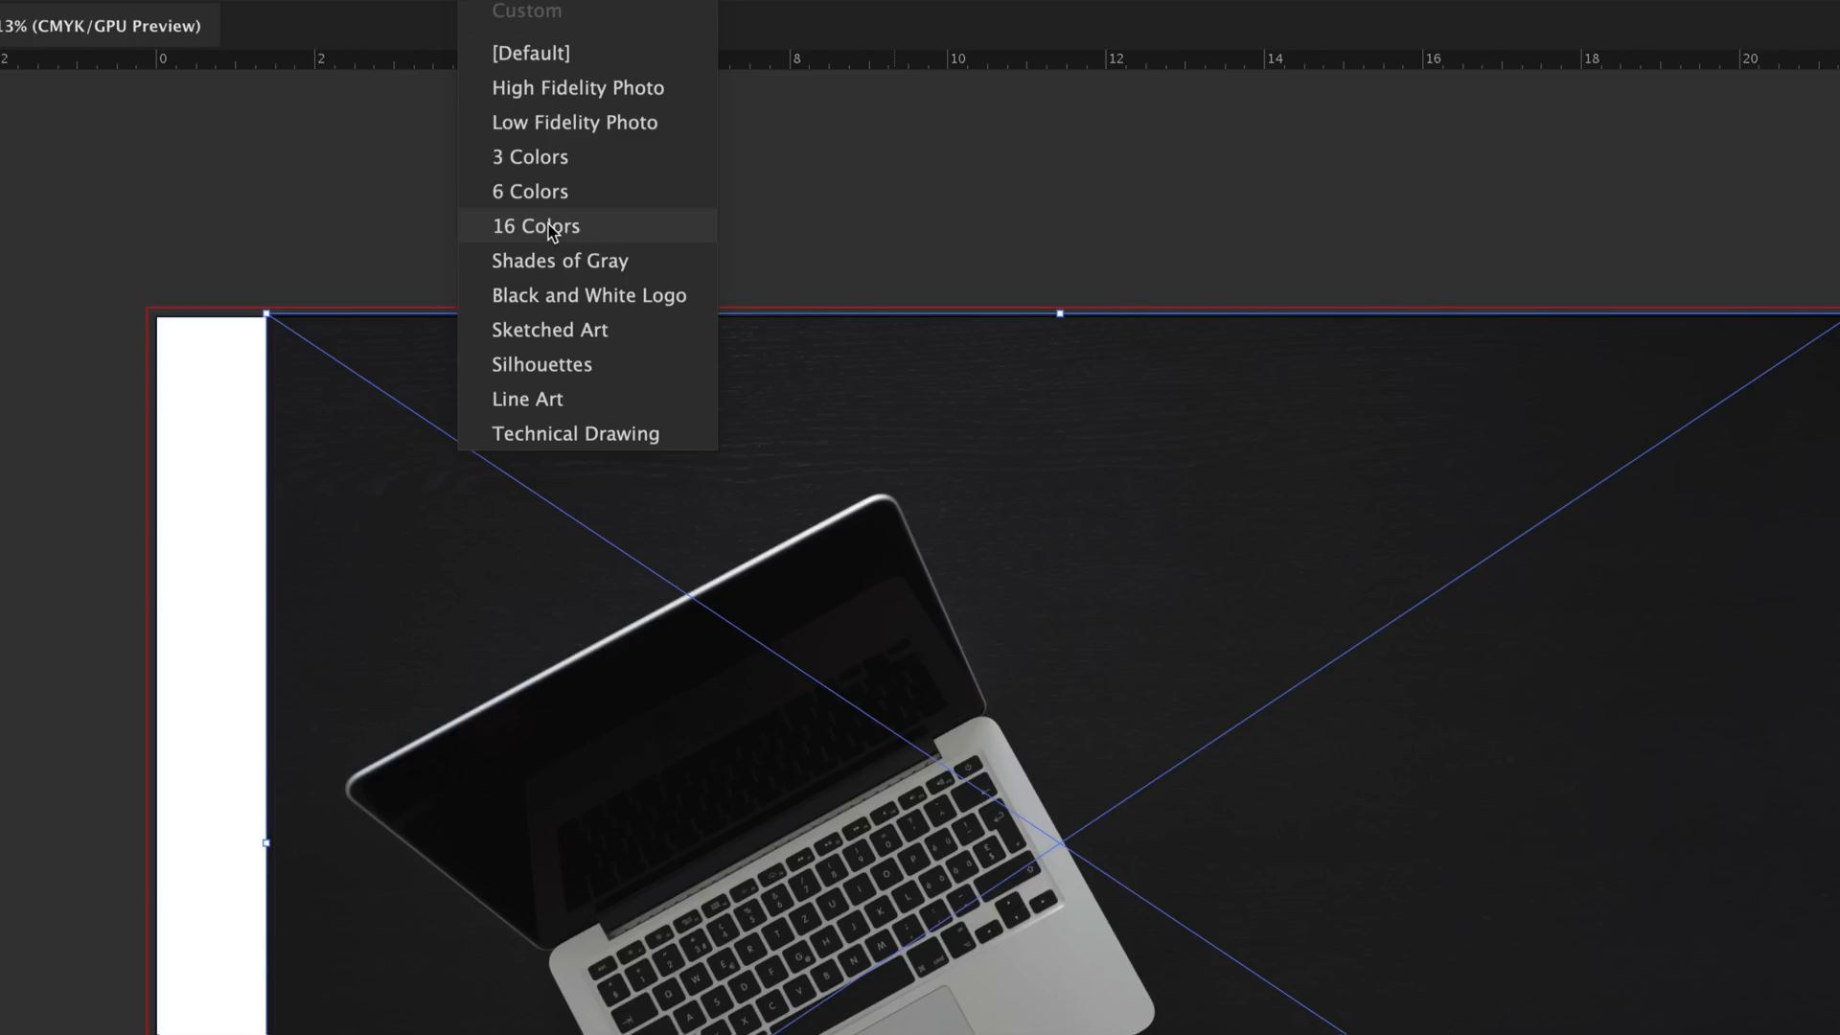
left_click(544, 439)
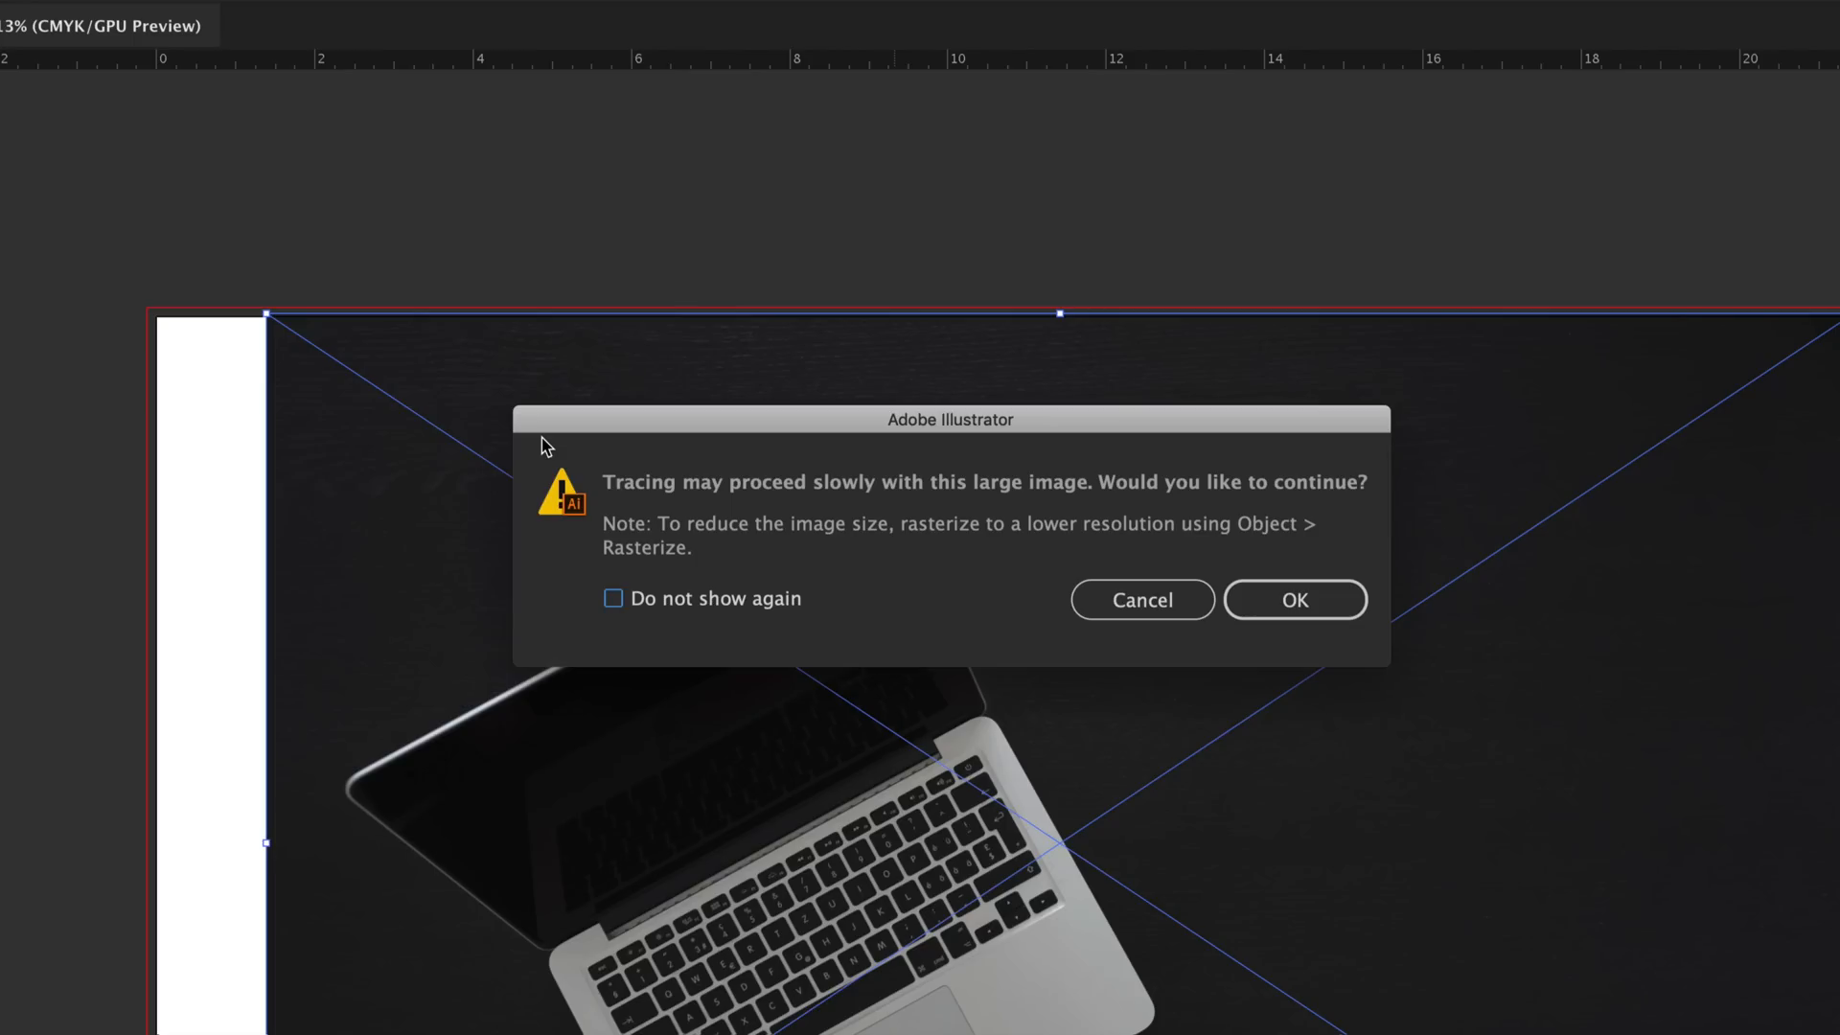
left_click(1279, 605)
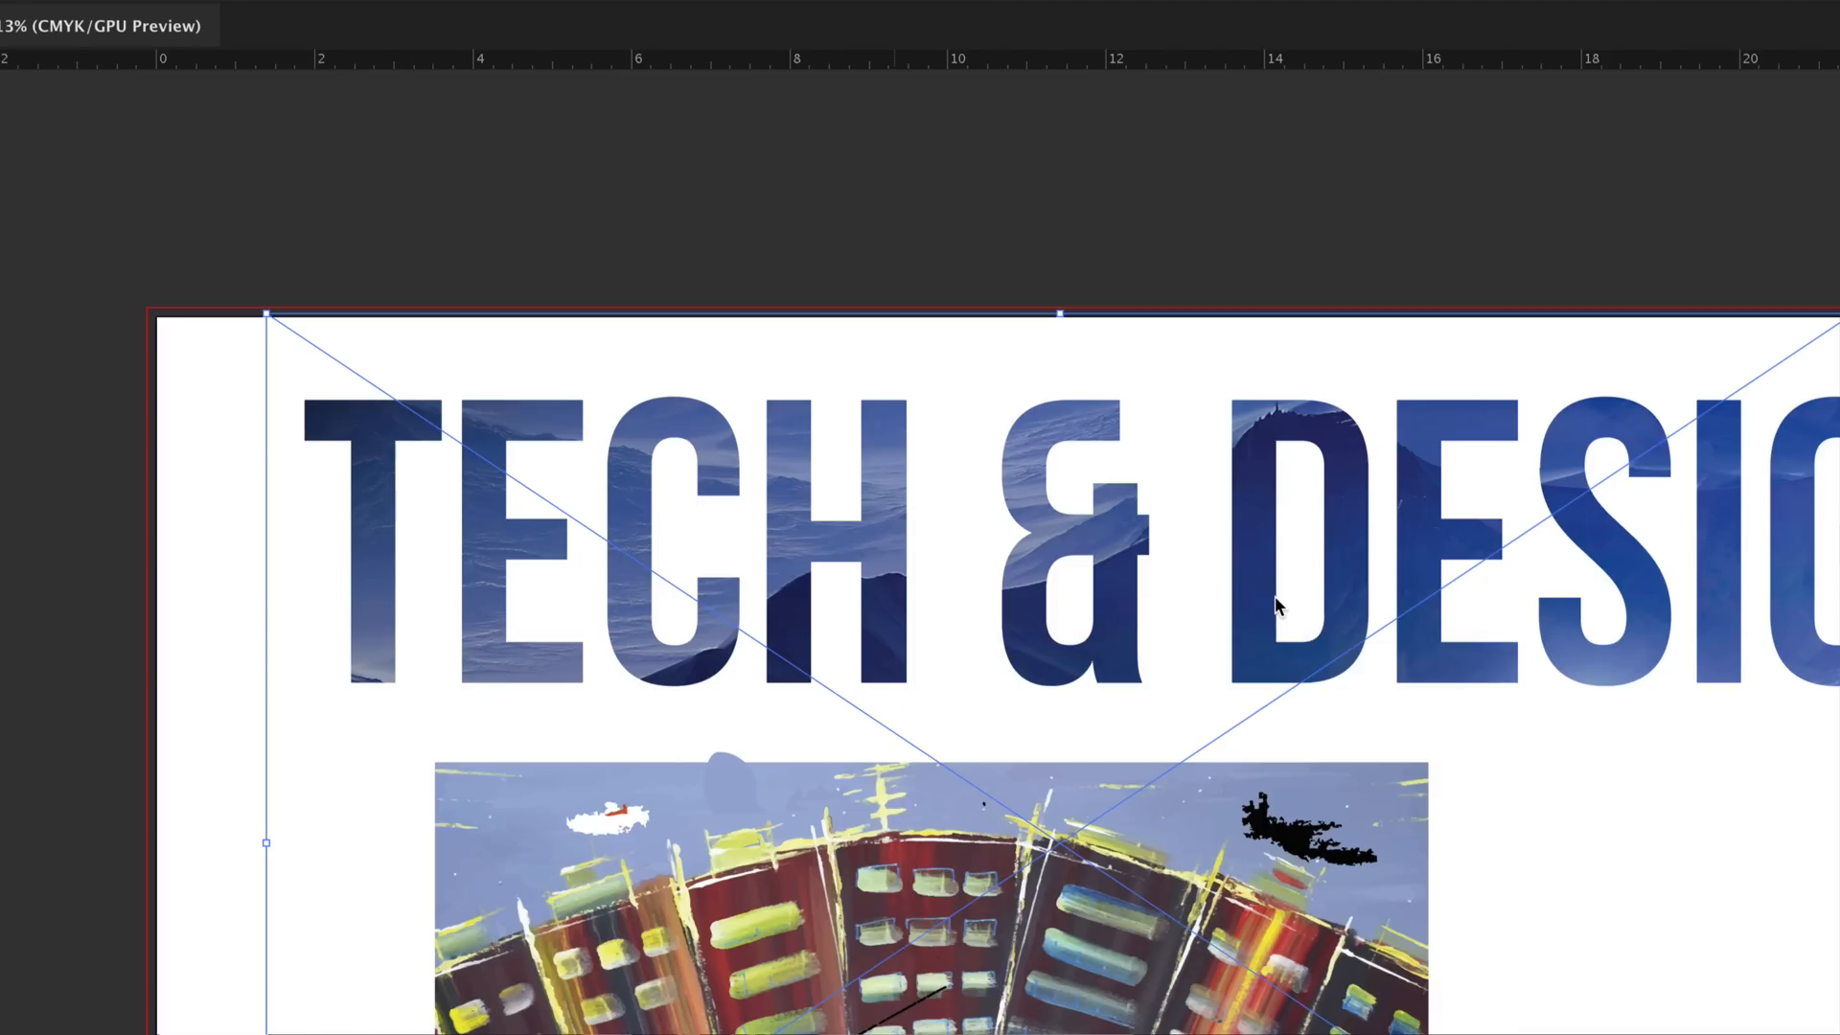
Step: Move the Technical Drawing trace of the laptop above the artboard, to about X 7.08 in, Y -7.07 in
scroll(1277, 604, "down", 5)
left_click_drag(1261, 634, 1193, 413)
scroll(1121, 479, "up", 10)
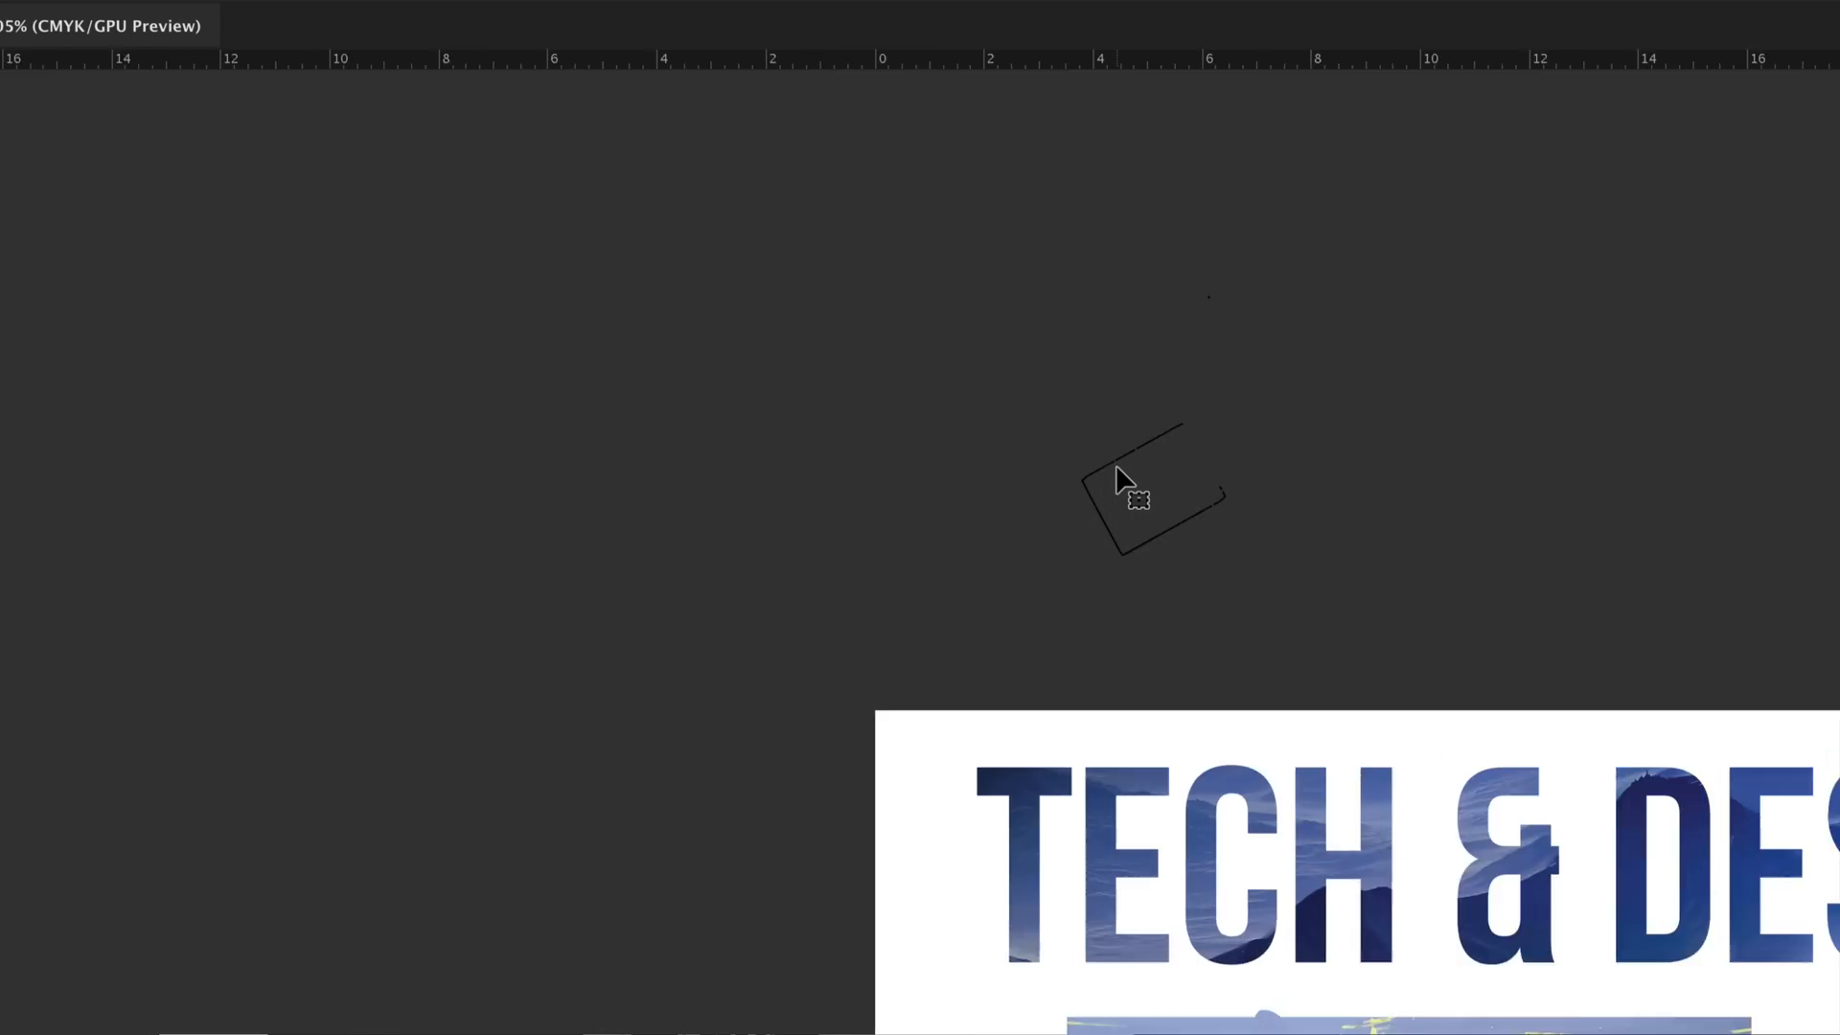
scroll(1492, 652, "down", 5)
scroll(1492, 652, "right", 5)
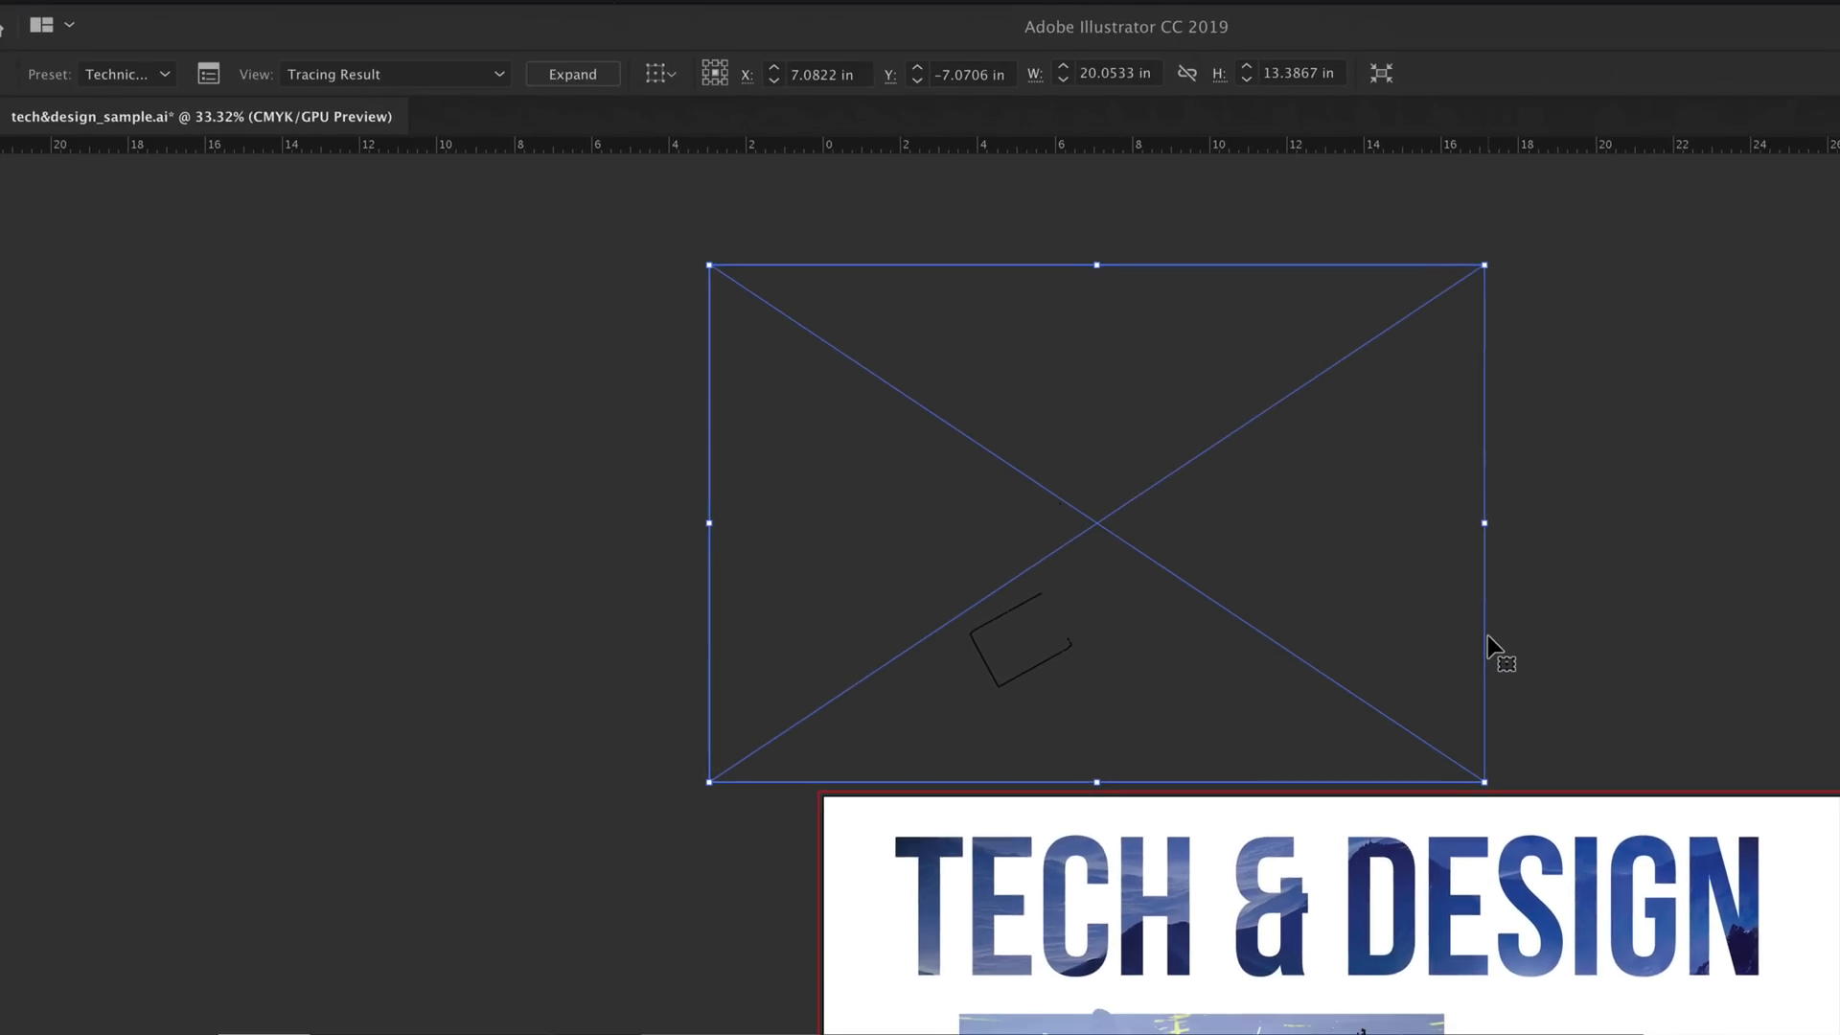
Step: Undo the move and the Technical Drawing trace of the laptop photo
key("super+z")
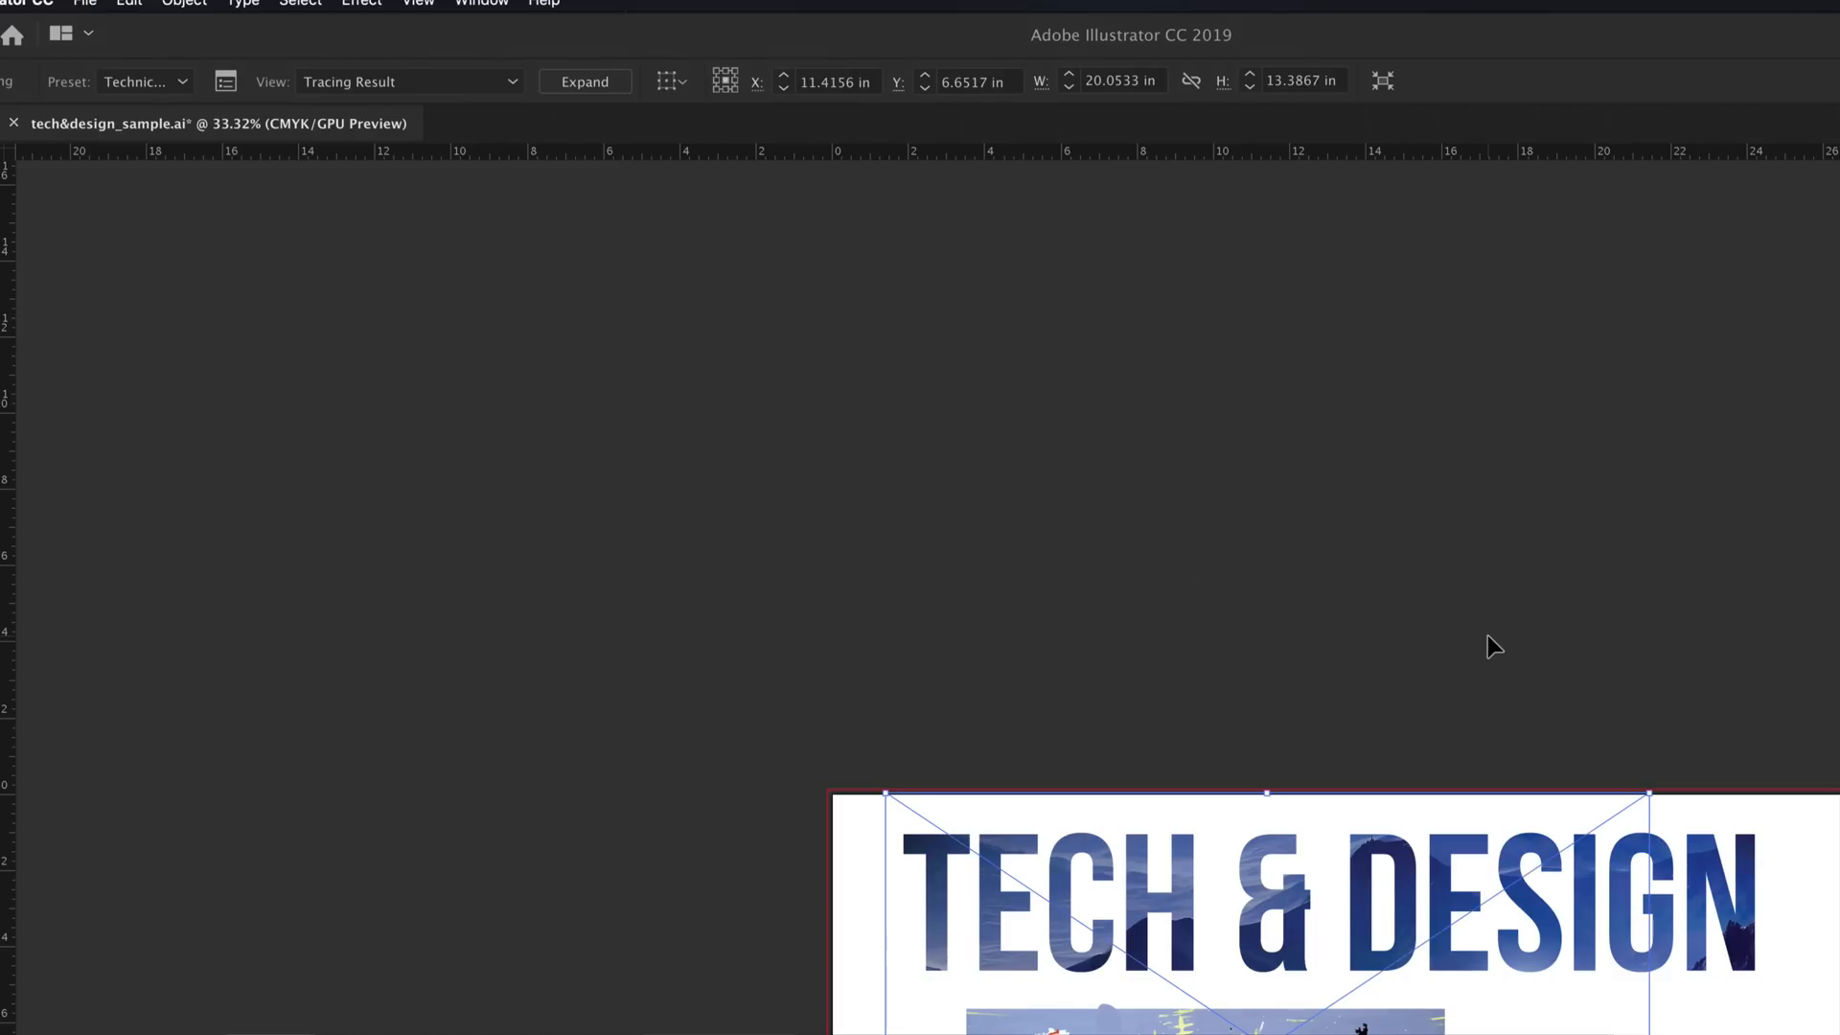
scroll(987, 521, "down", 3)
scroll(987, 527, "down", 2)
key("super+z")
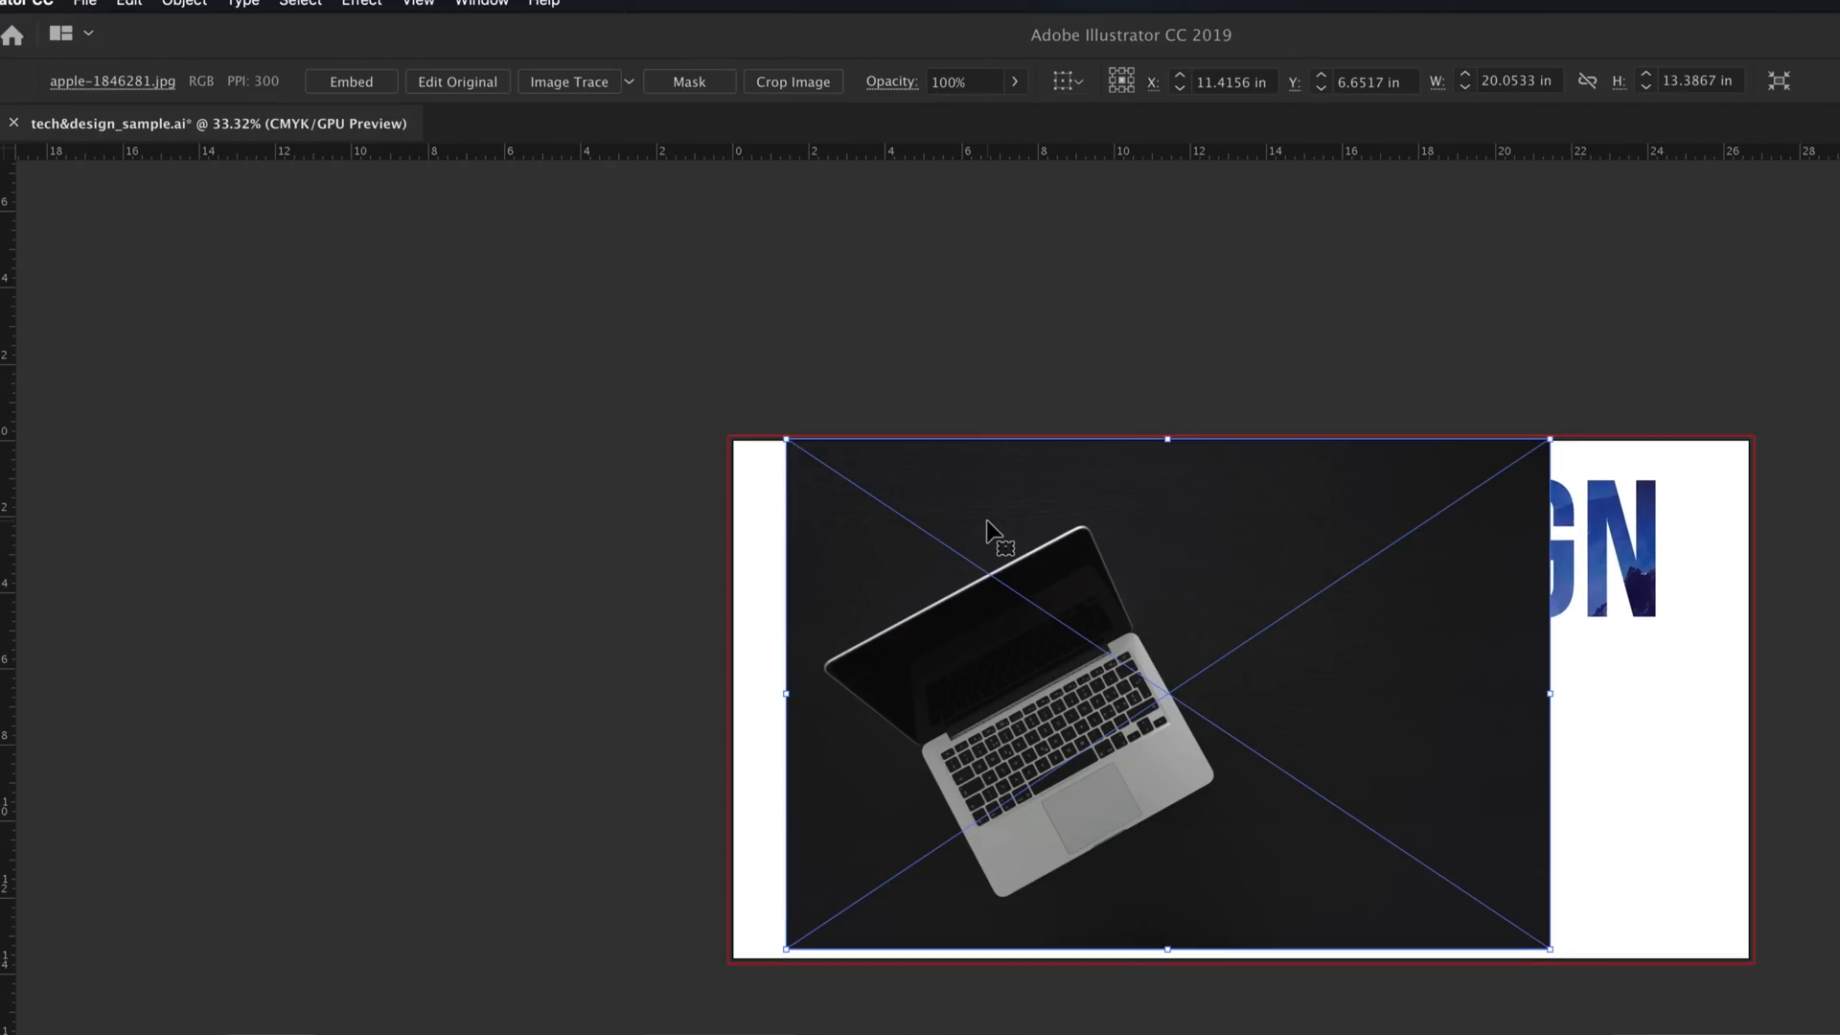
Step: Try the Black and White Logo preset on the laptop photo, and undo both the trace and its move to about X 9.97 in, Y 1.97 in
left_click(630, 84)
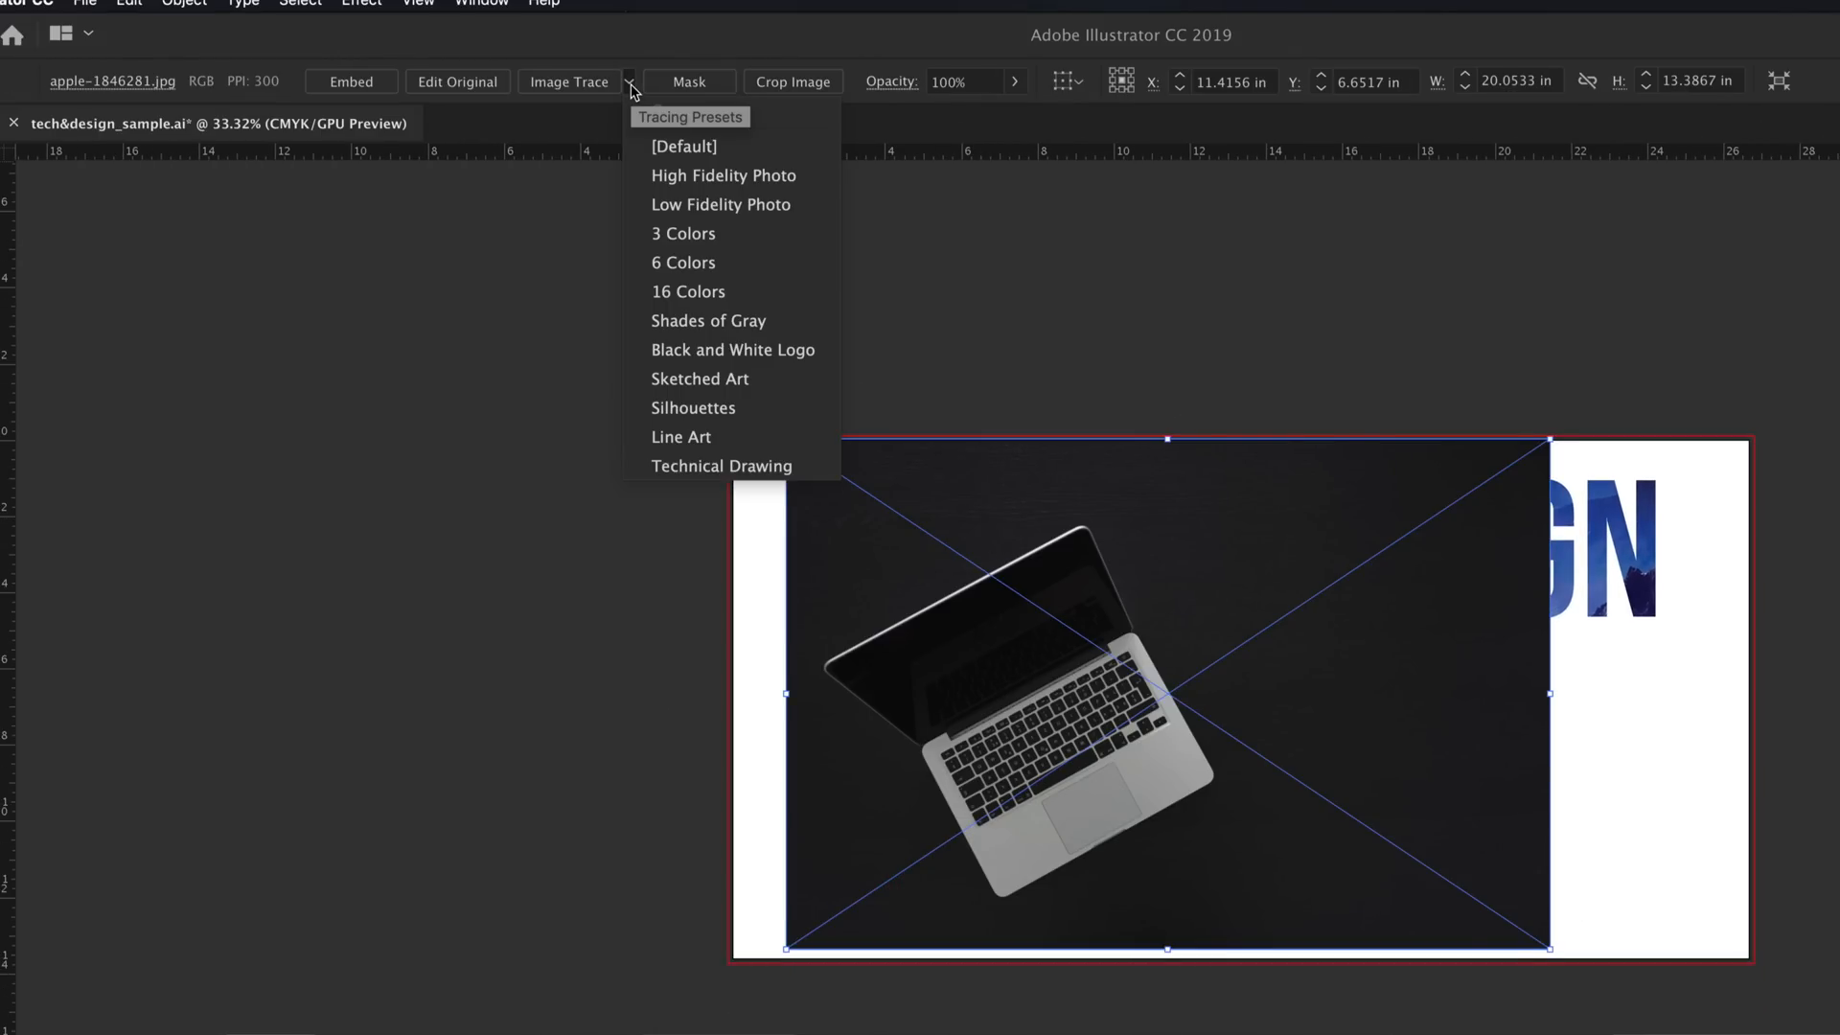
left_click(712, 350)
left_click(1321, 611)
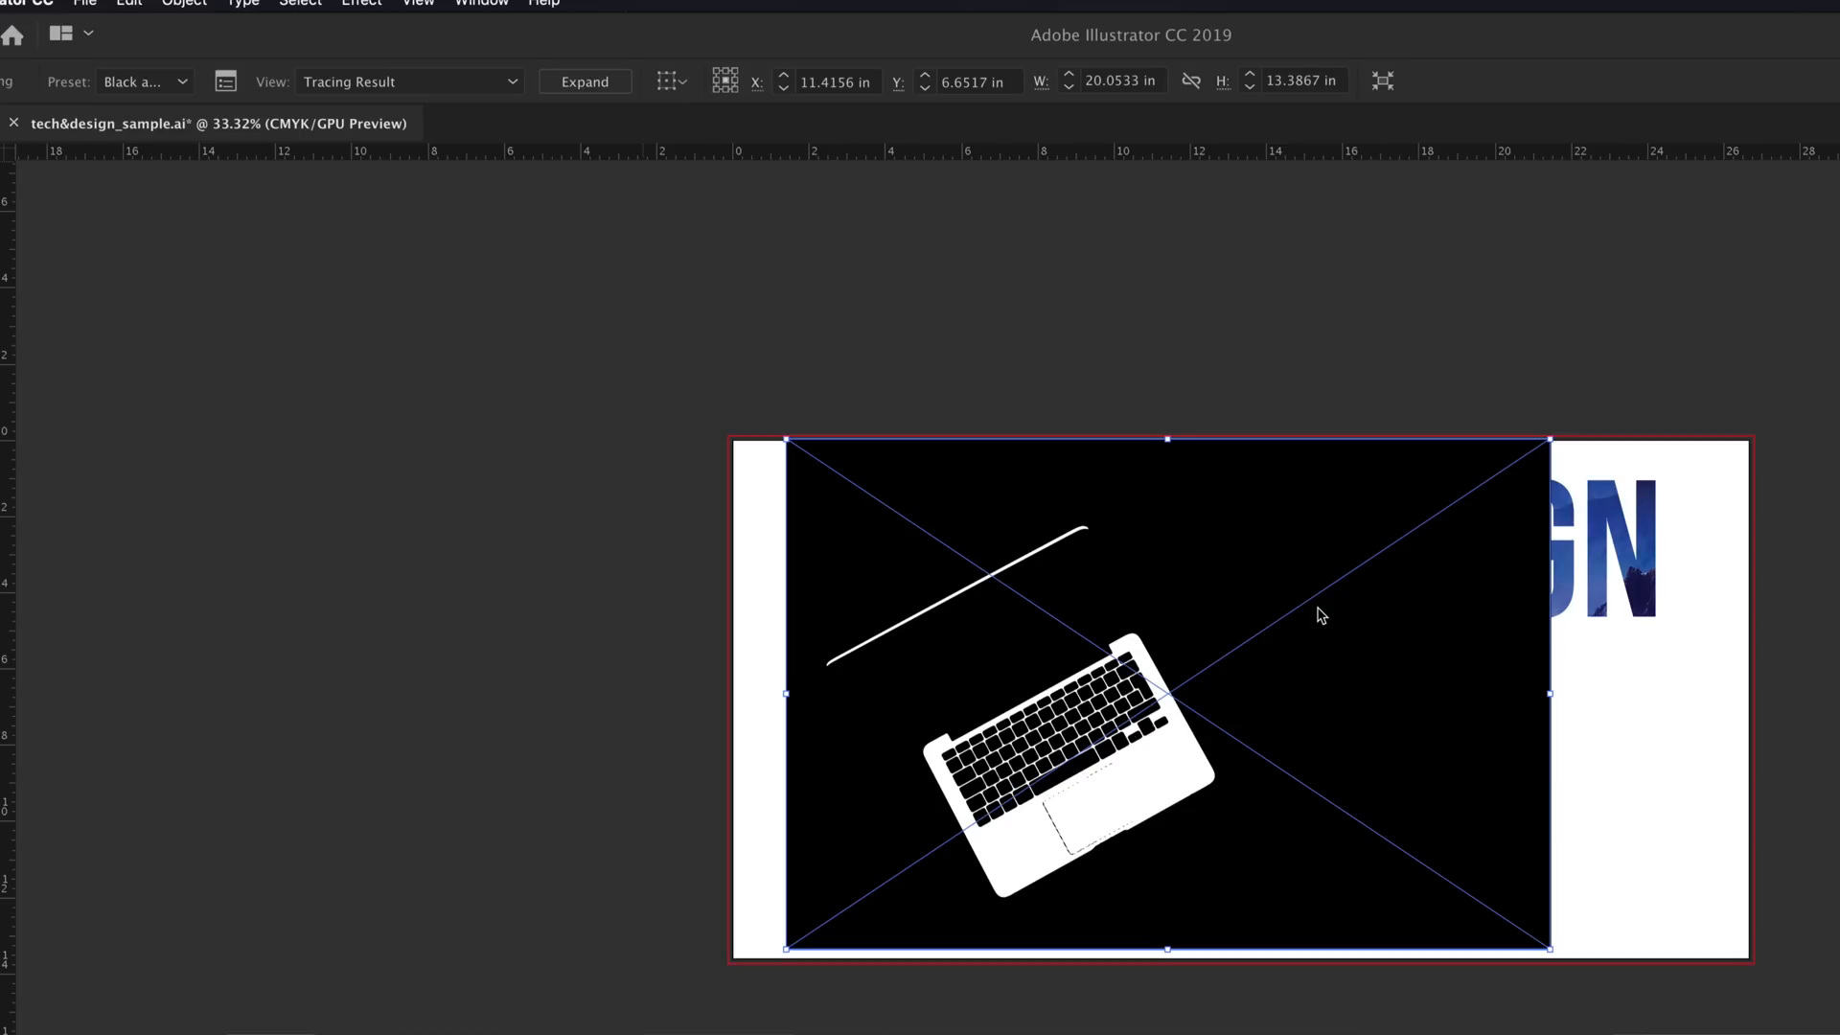
left_click_drag(1306, 567, 1247, 378)
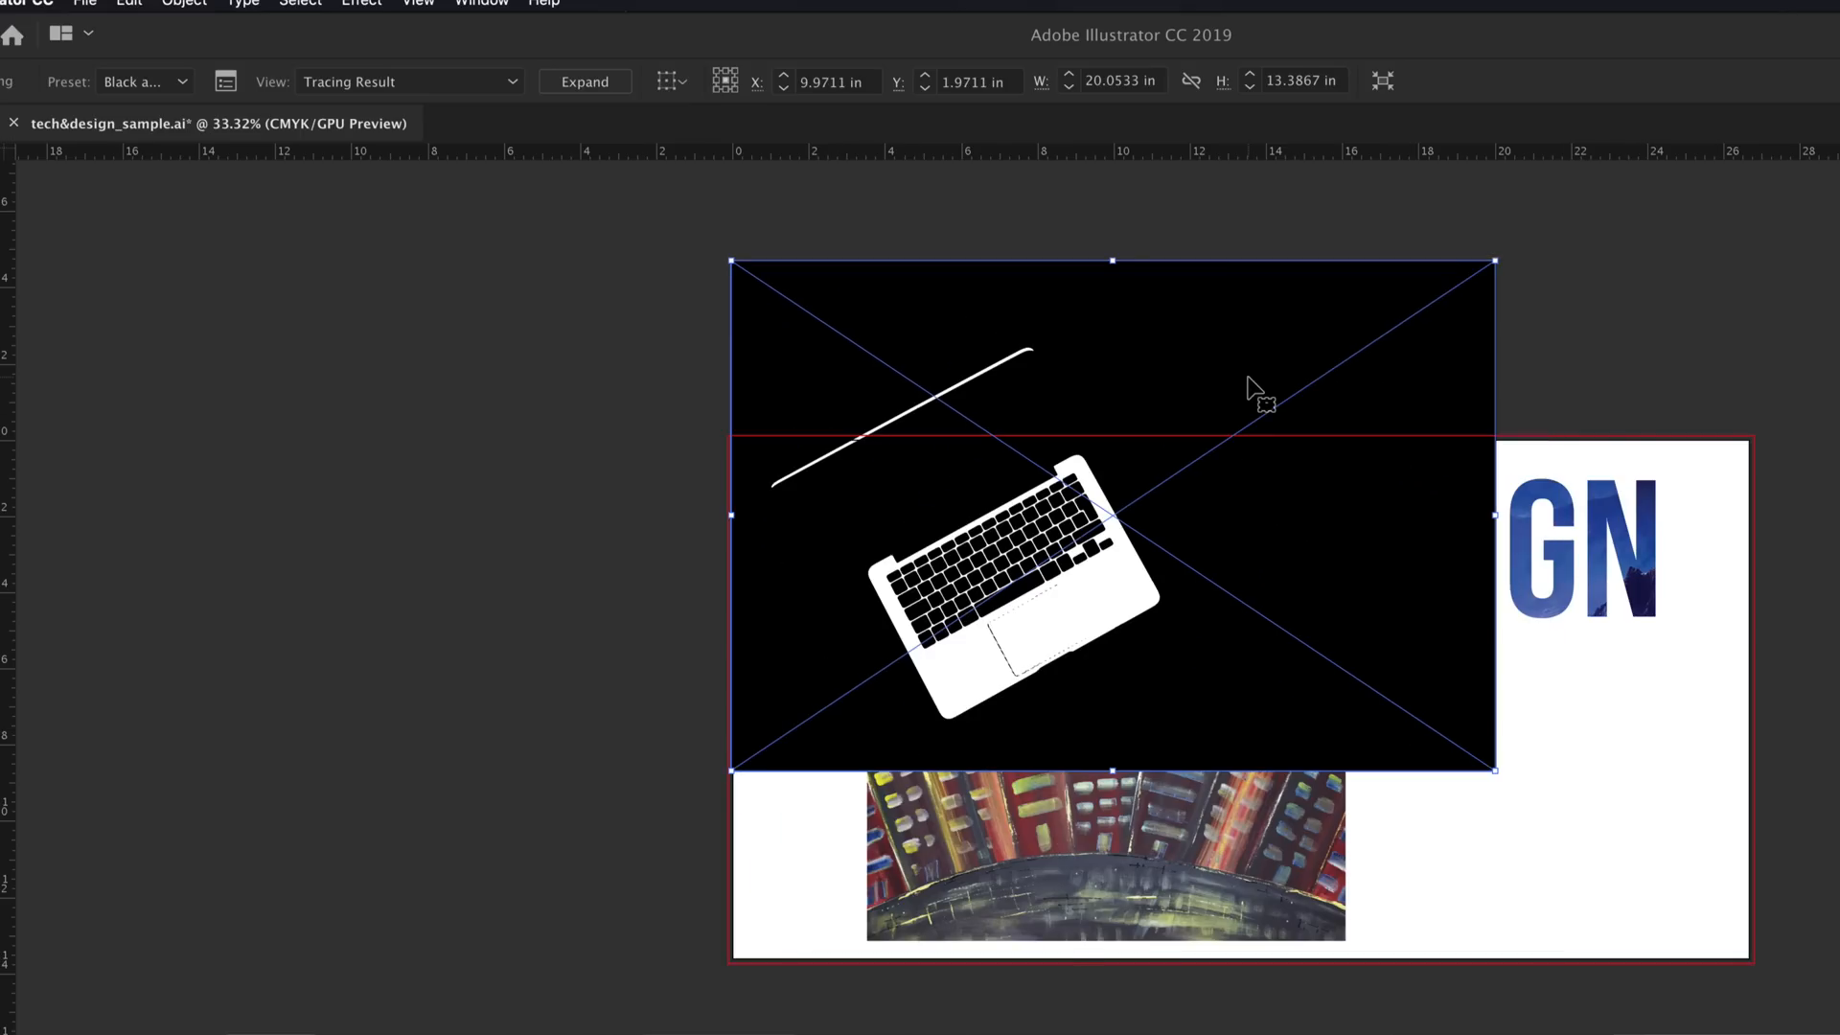
key("ctrl+z")
key("ctrl+z")
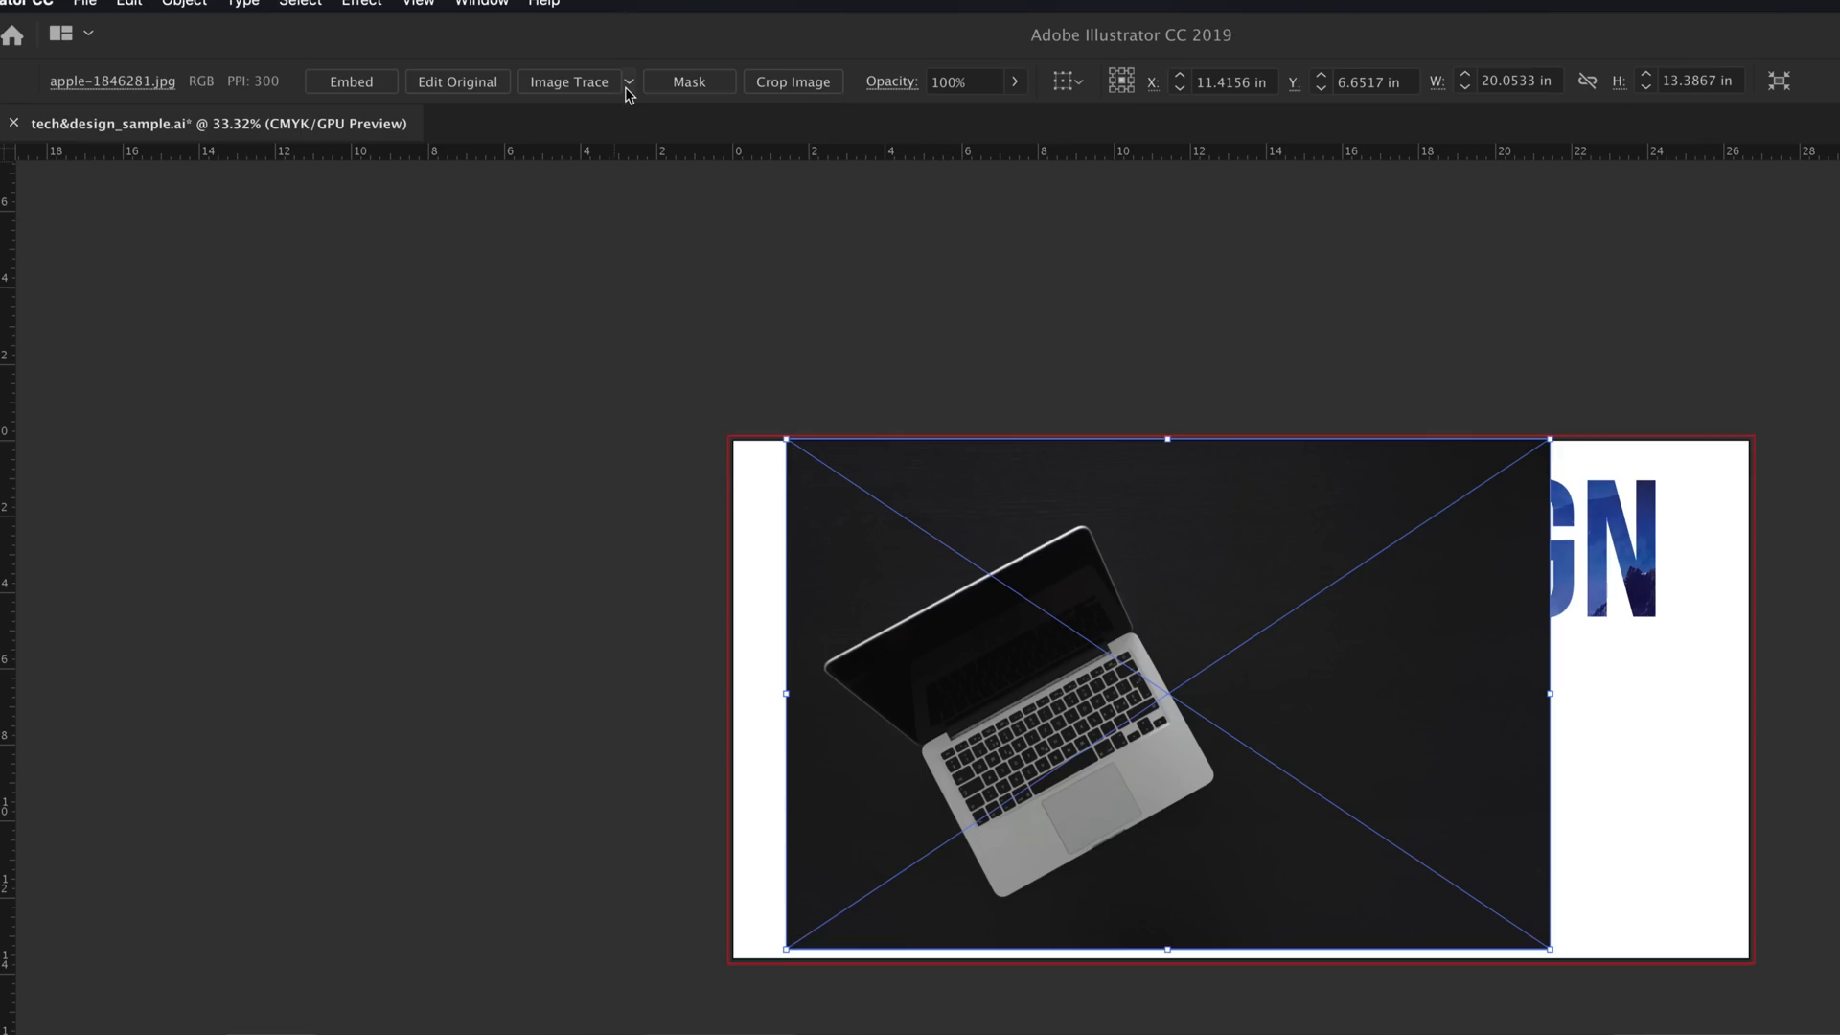
Step: Trace the laptop photo with the High Fidelity Photo preset, accepting the slow tracing of the large image
left_click(628, 86)
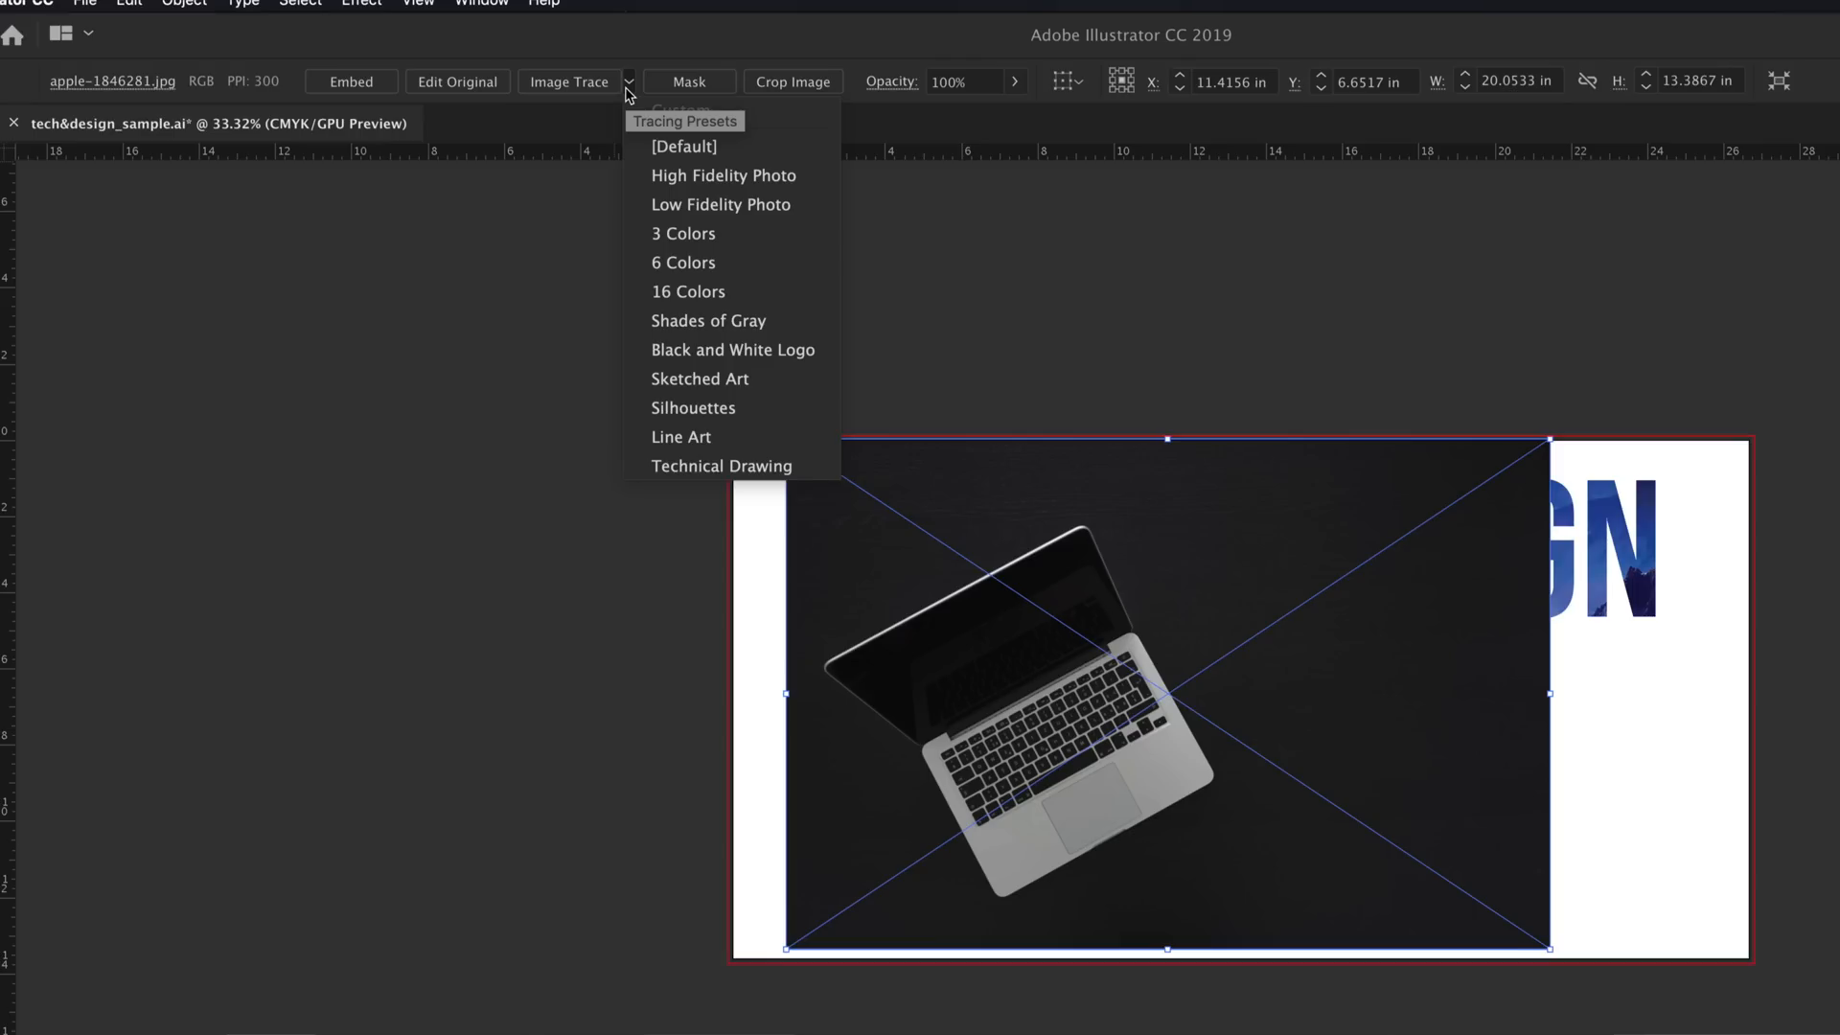
left_click(757, 177)
left_click(1350, 604)
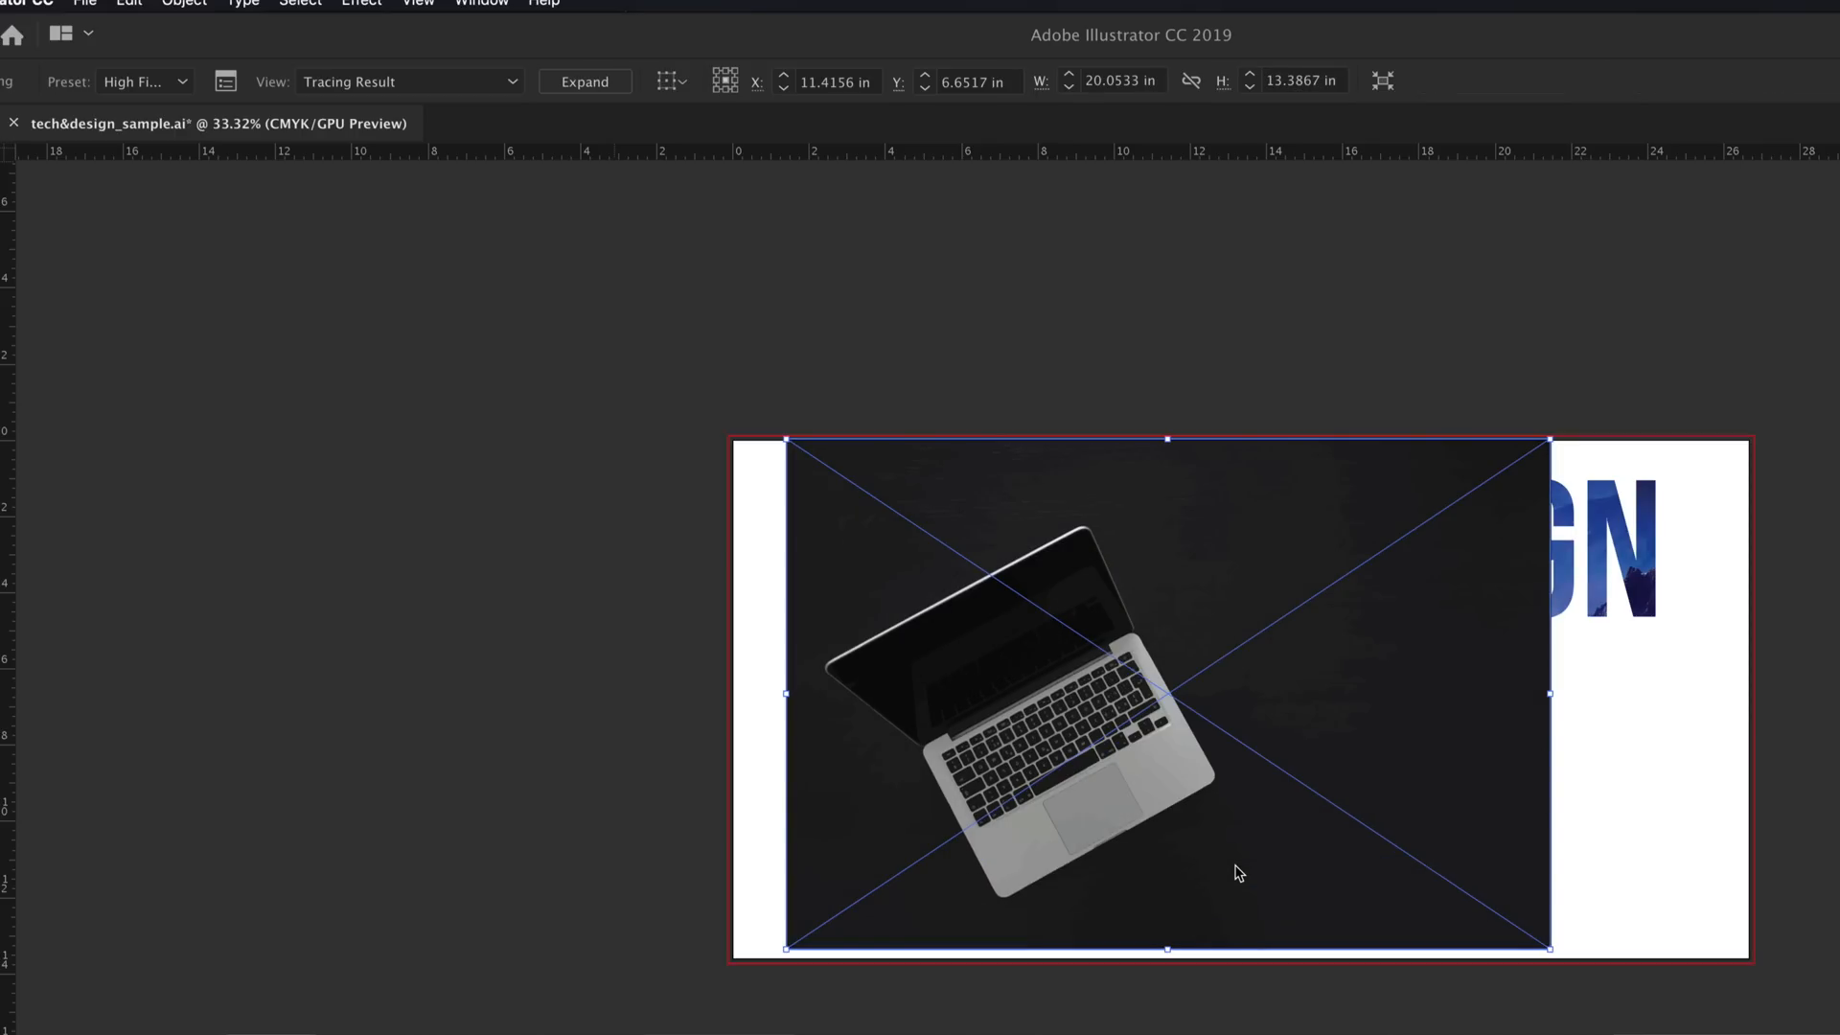
Step: Examine the High Fidelity Photo trace of the laptop close up, checking the keyboard characters, trackpad and screen edges
scroll(1082, 829, "up", 6)
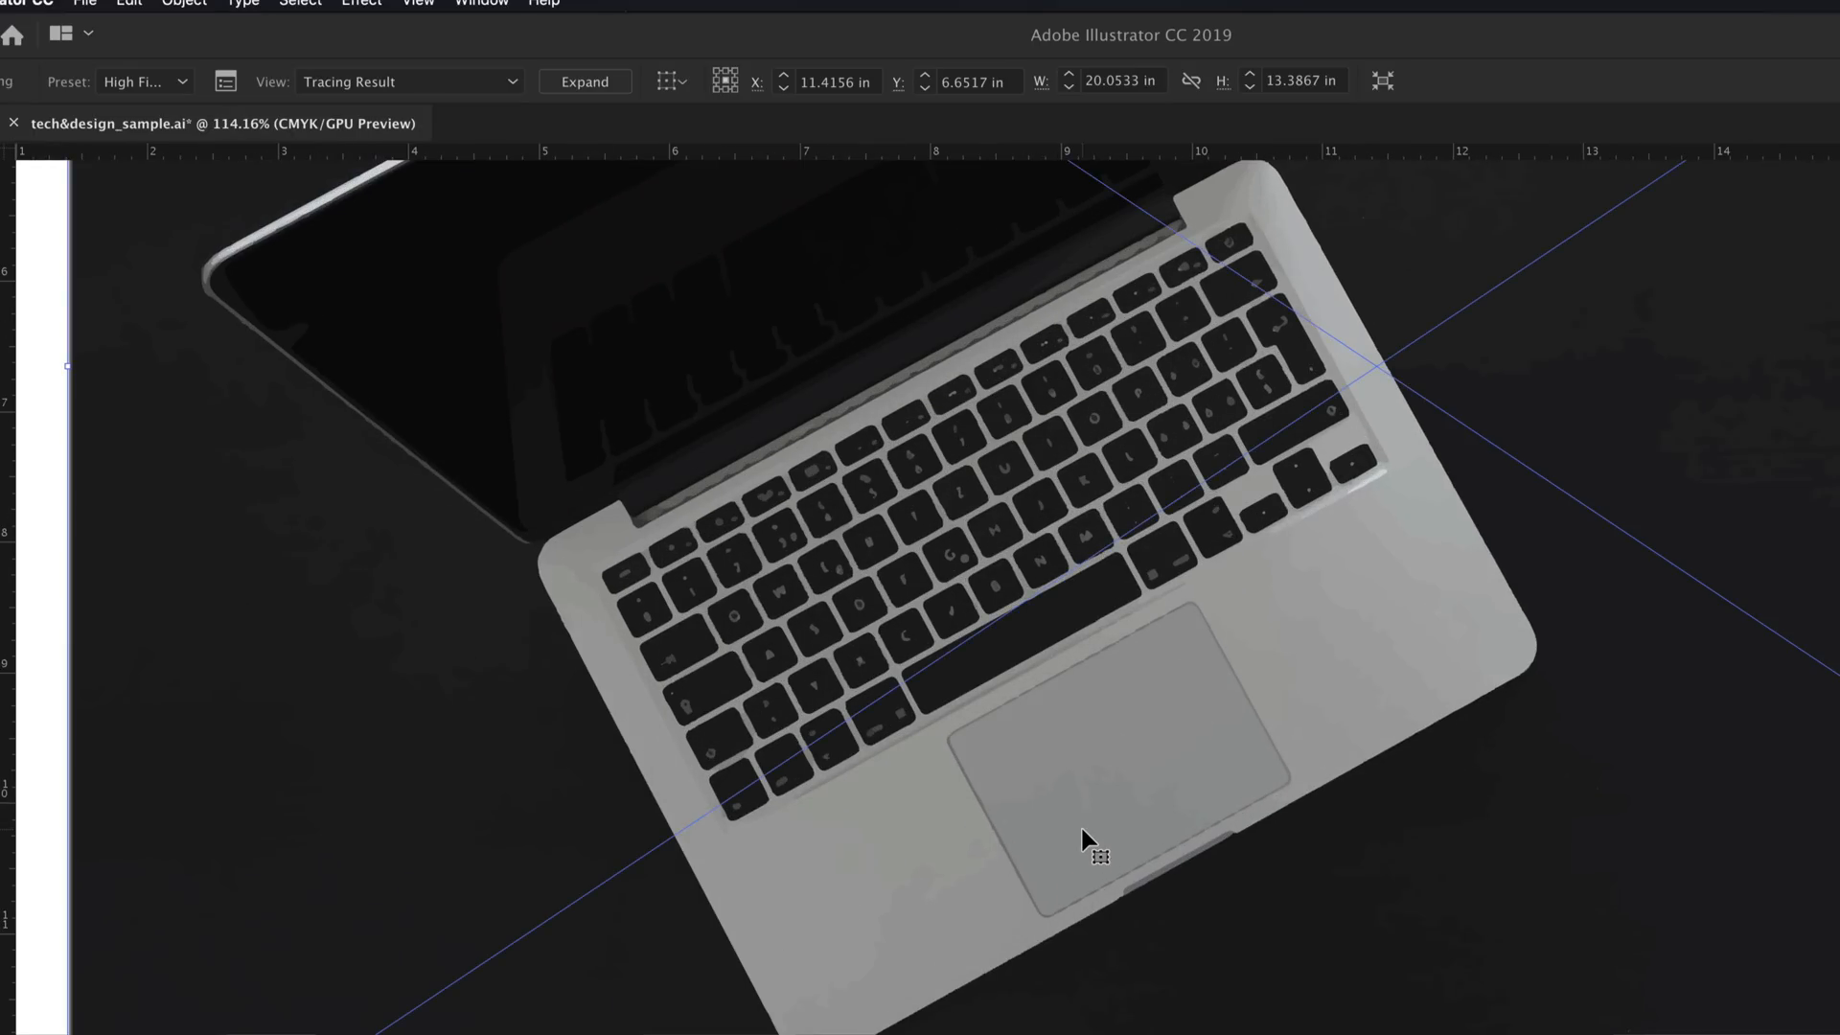
scroll(948, 657, "up", 4)
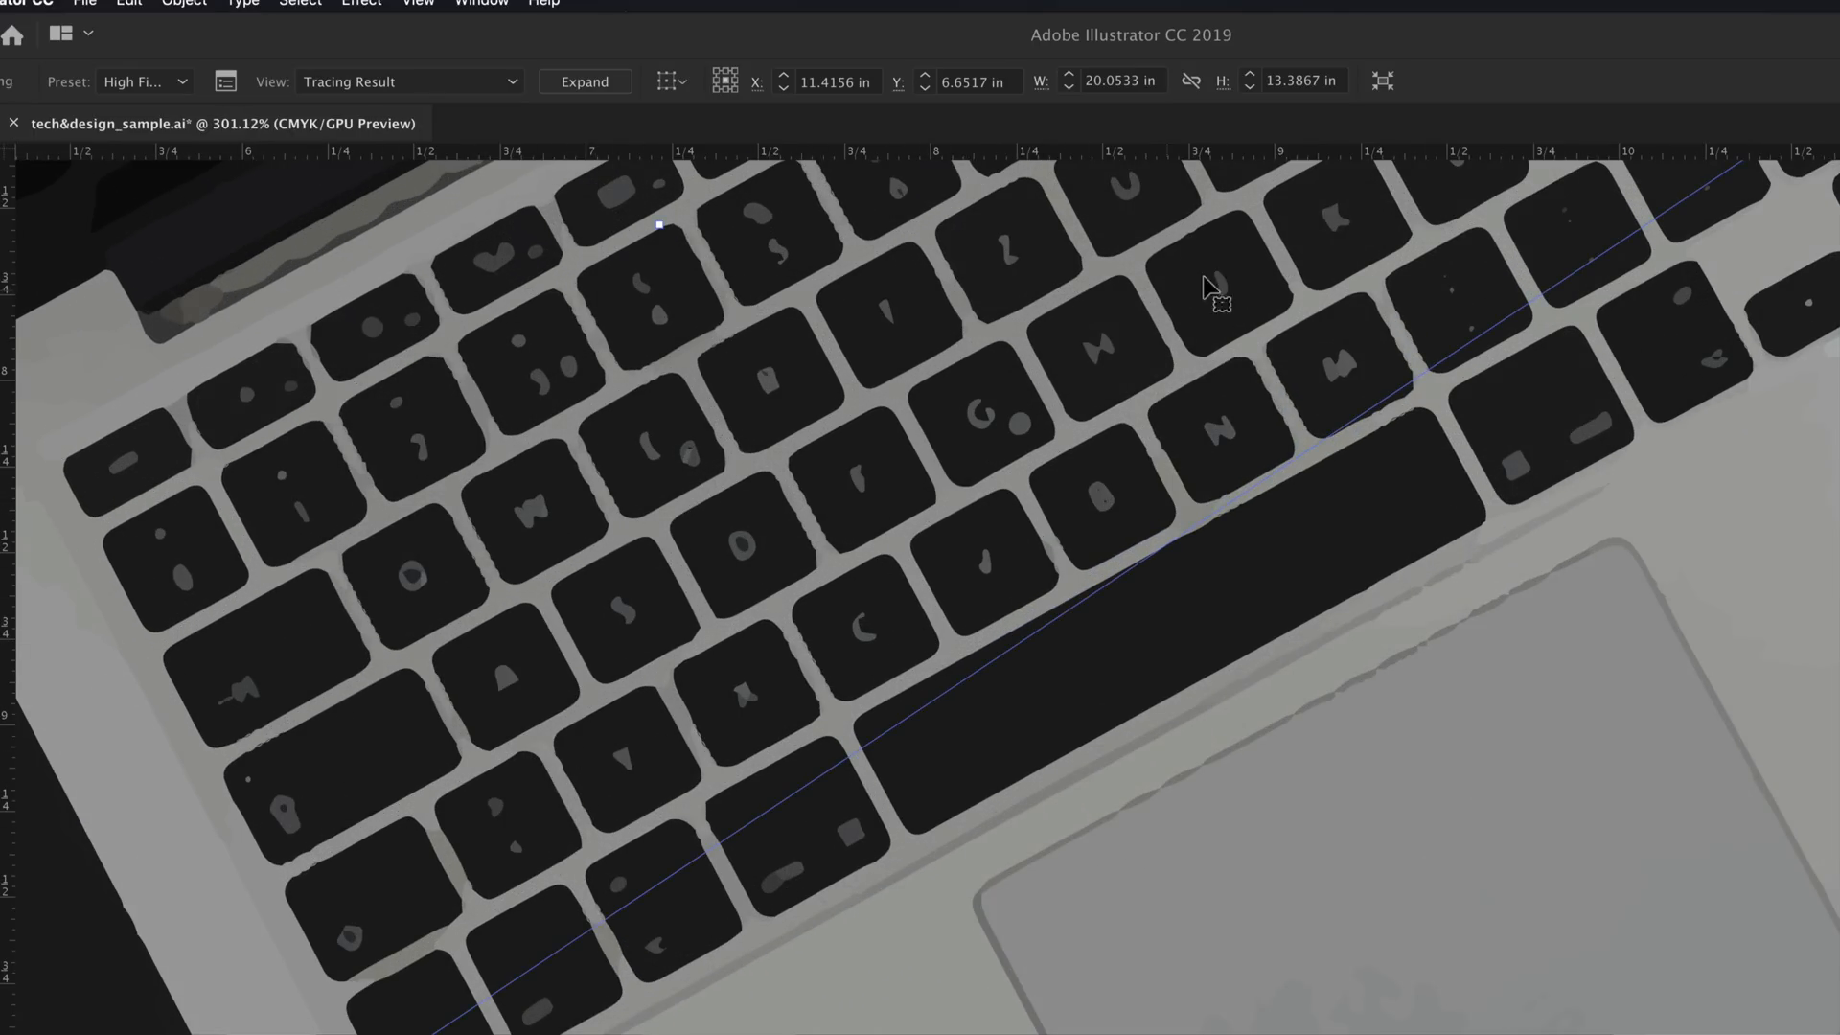
scroll(1272, 266, "down", 6)
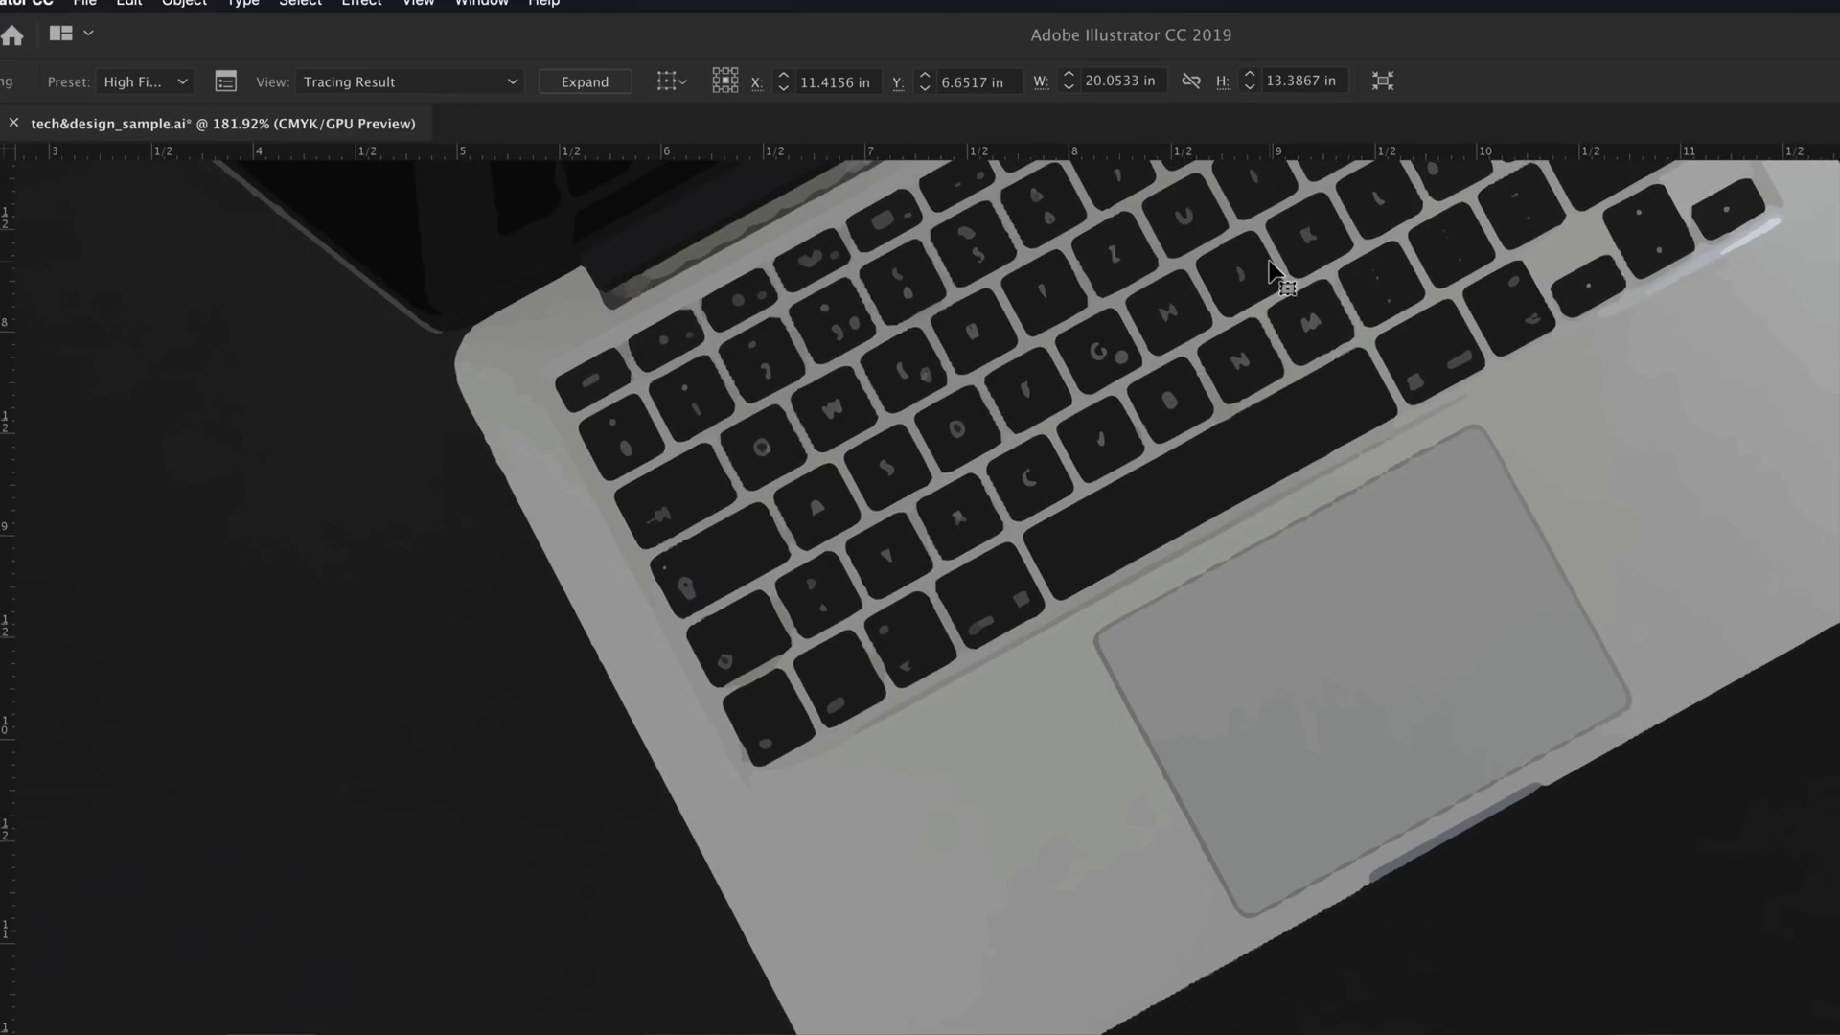
scroll(1272, 266, "down", 3)
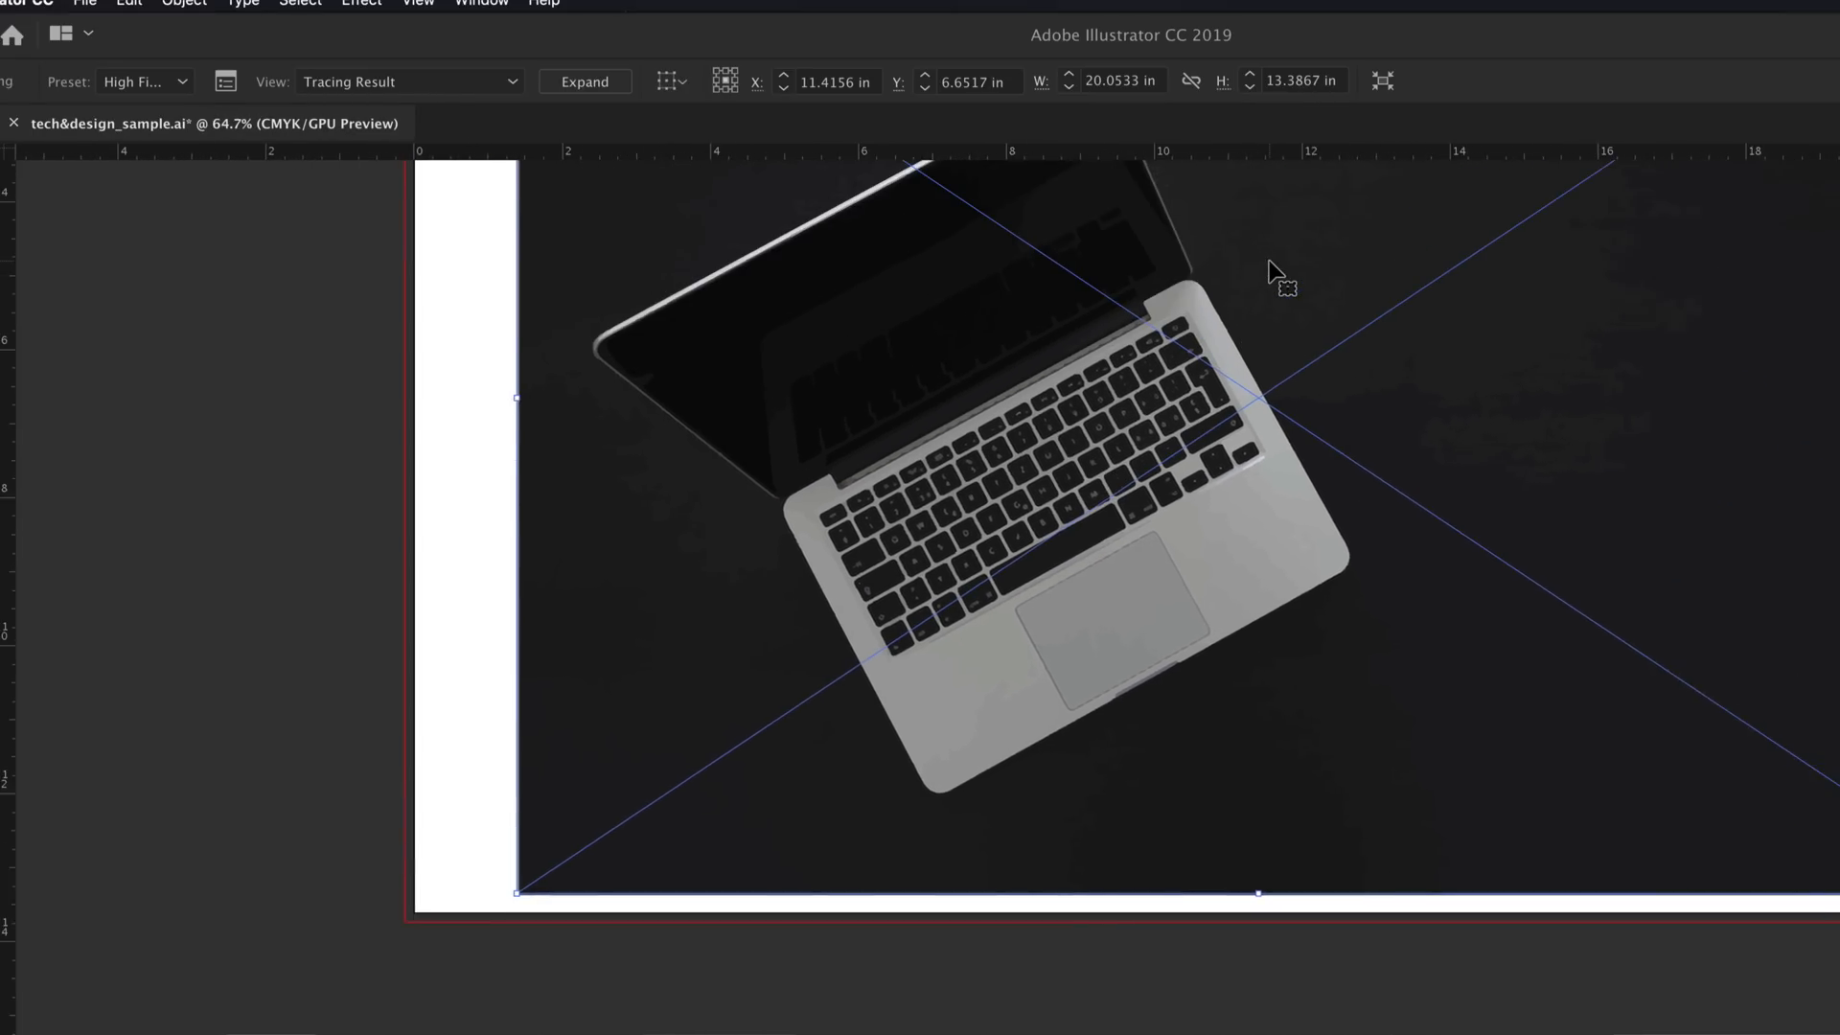
scroll(1272, 267, "up", 3)
scroll(1271, 267, "right", 2)
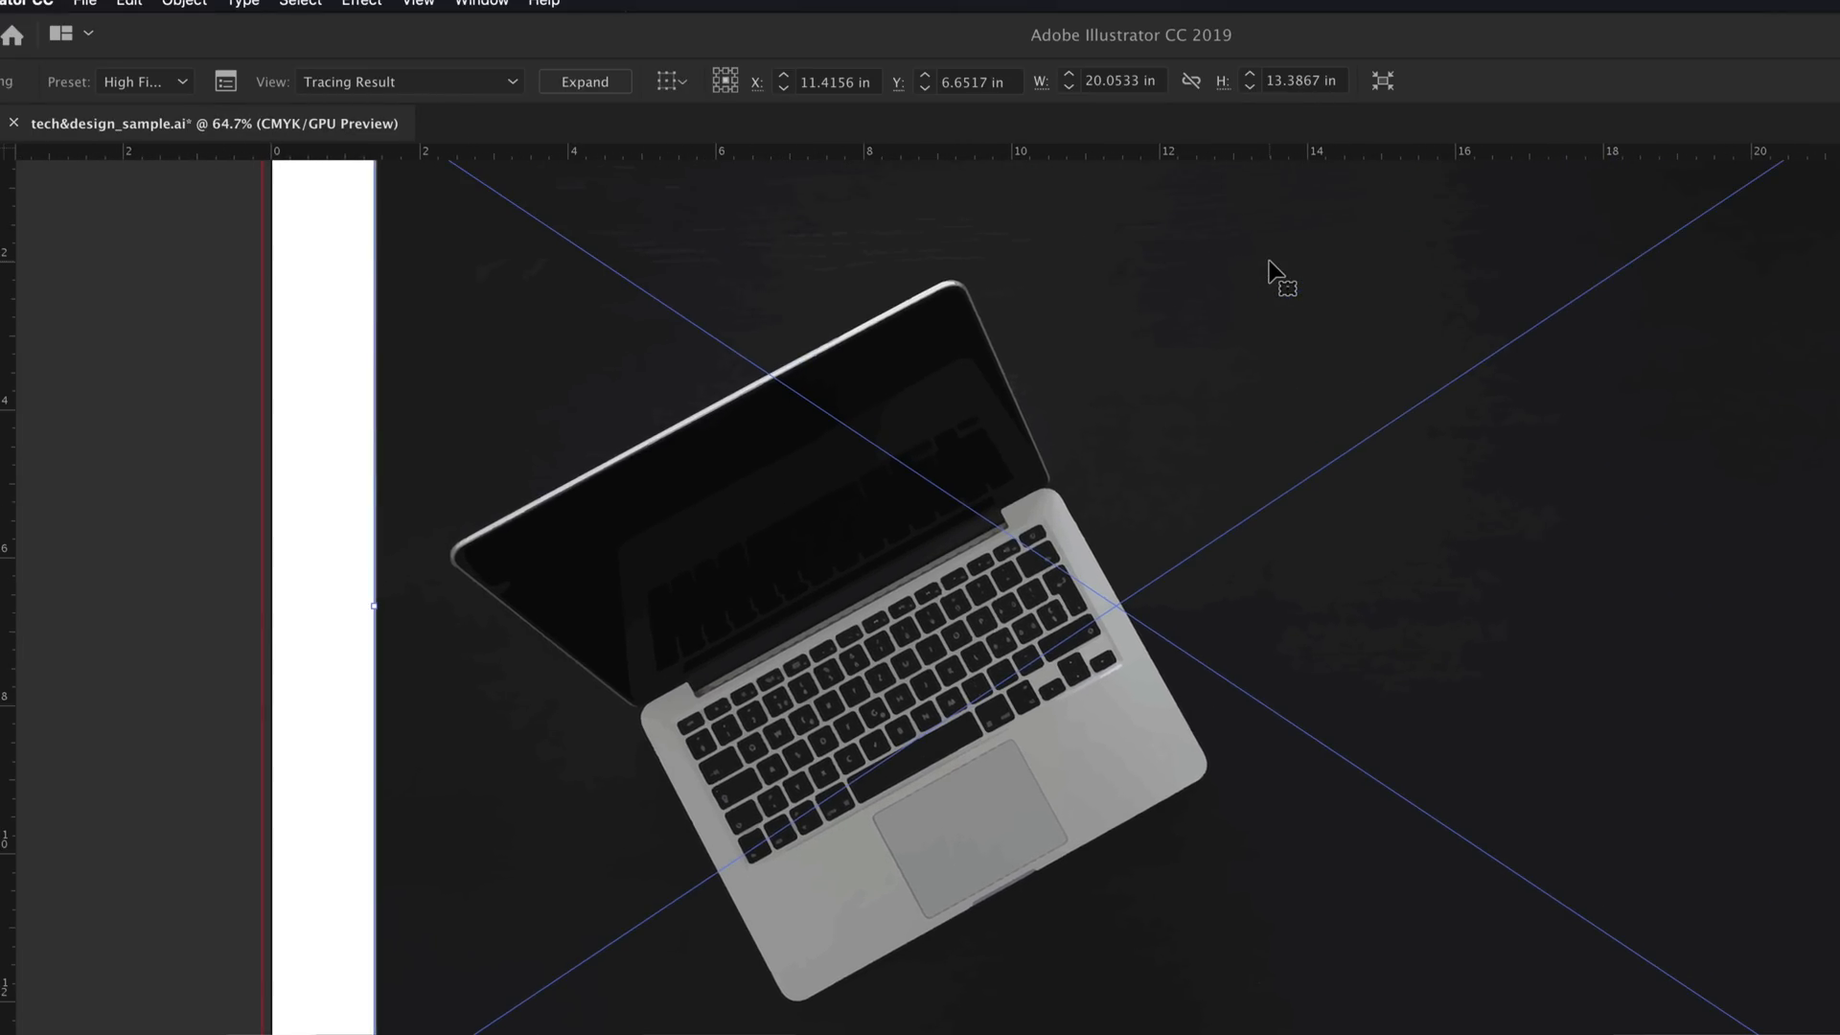
key("ctrl+Up")
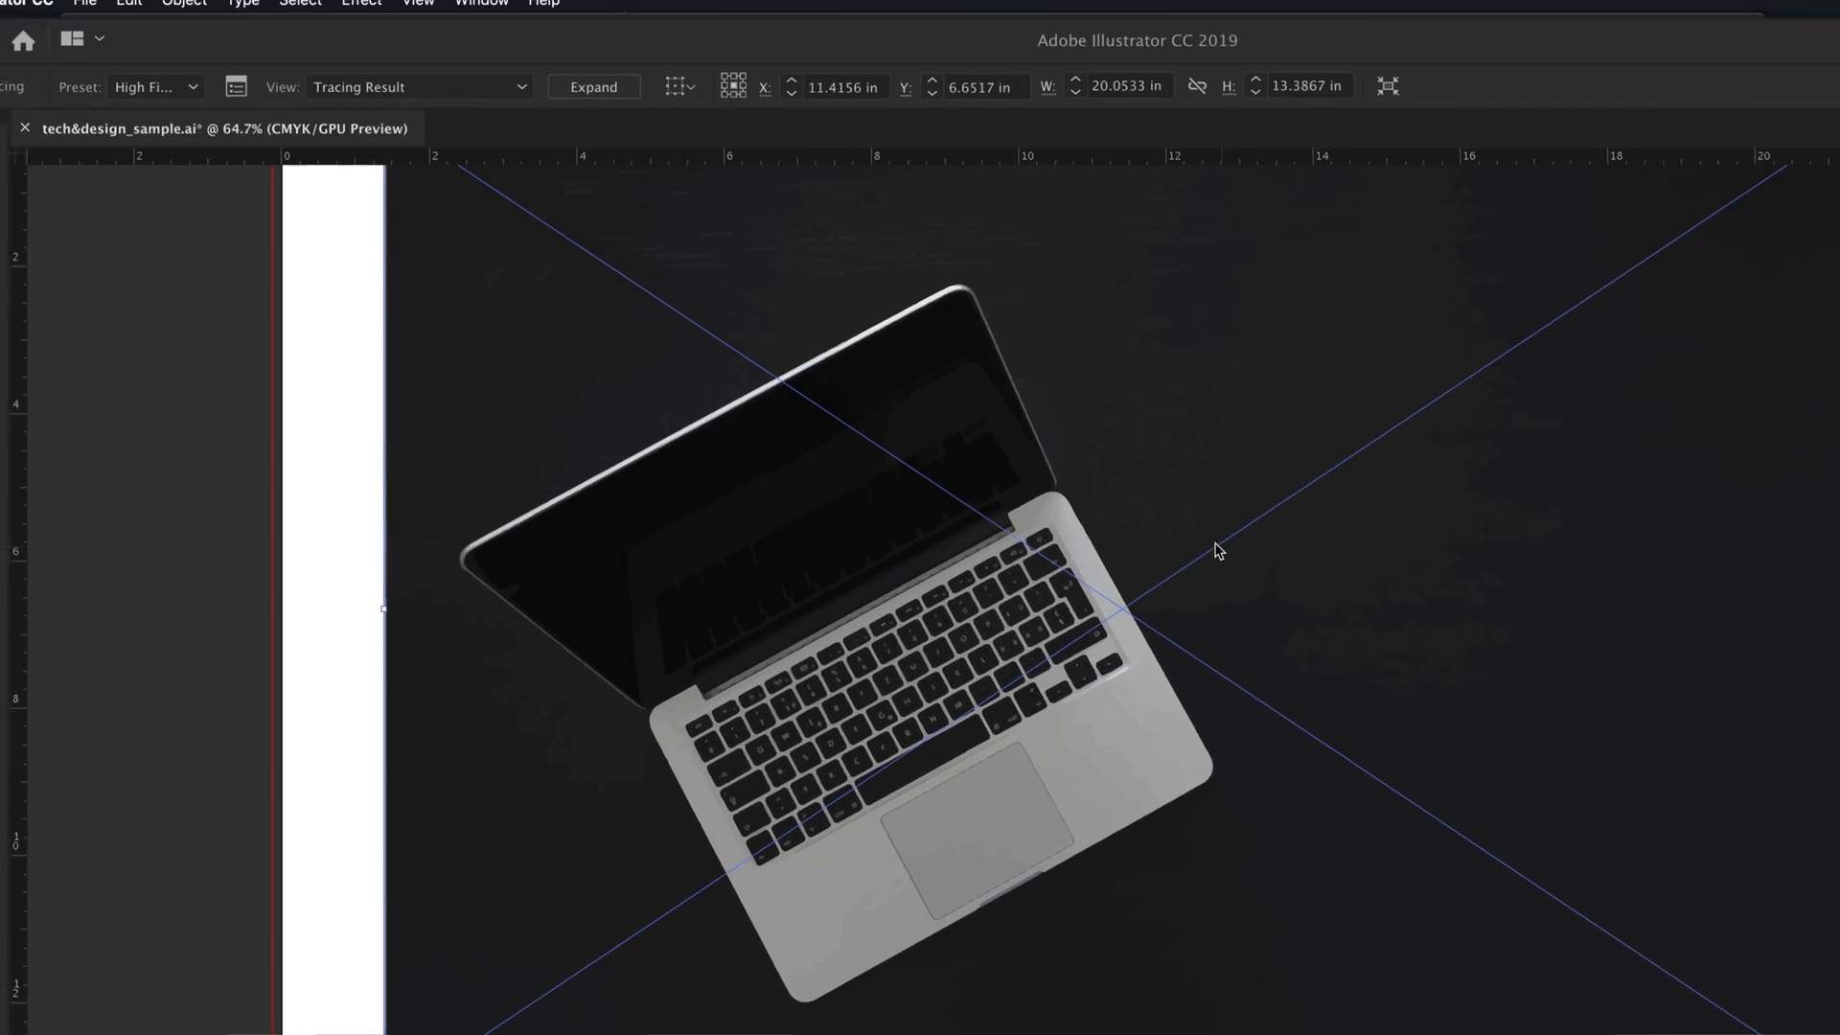
left_click(1150, 586)
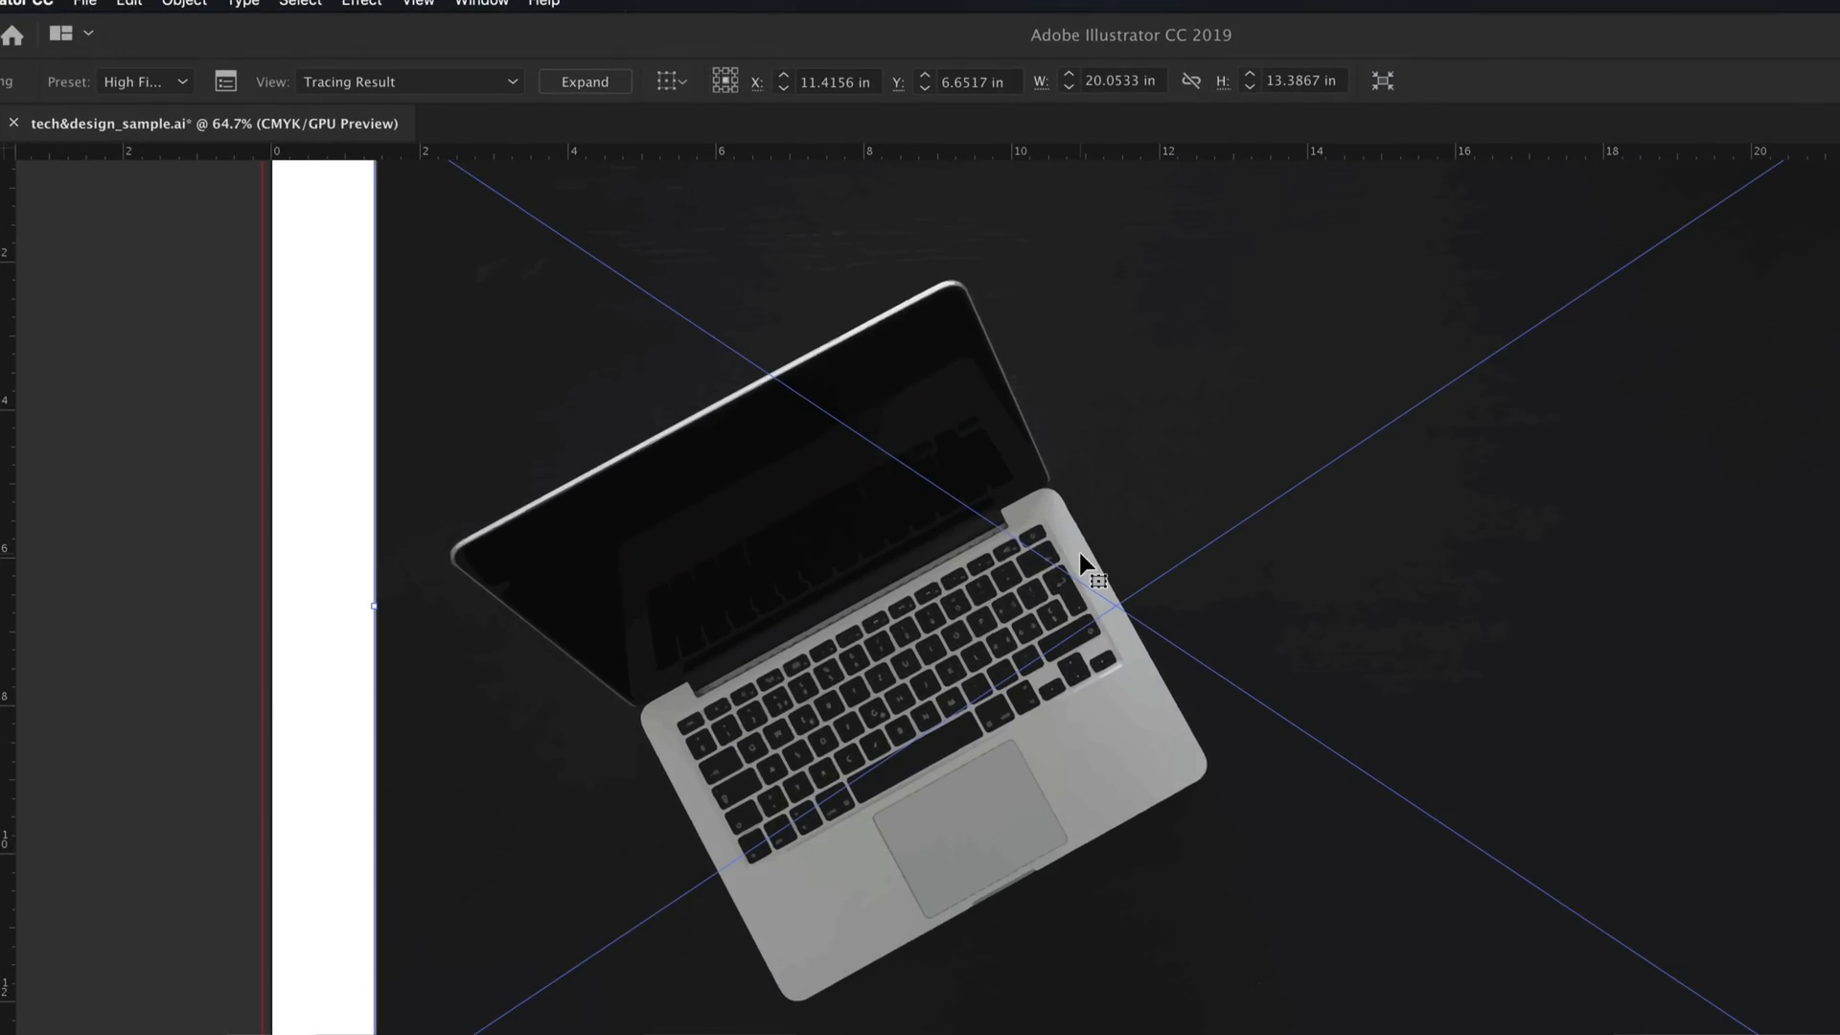
Step: Delete the traced laptop image from the artboard, leaving the heading and the painting in view
key("Delete")
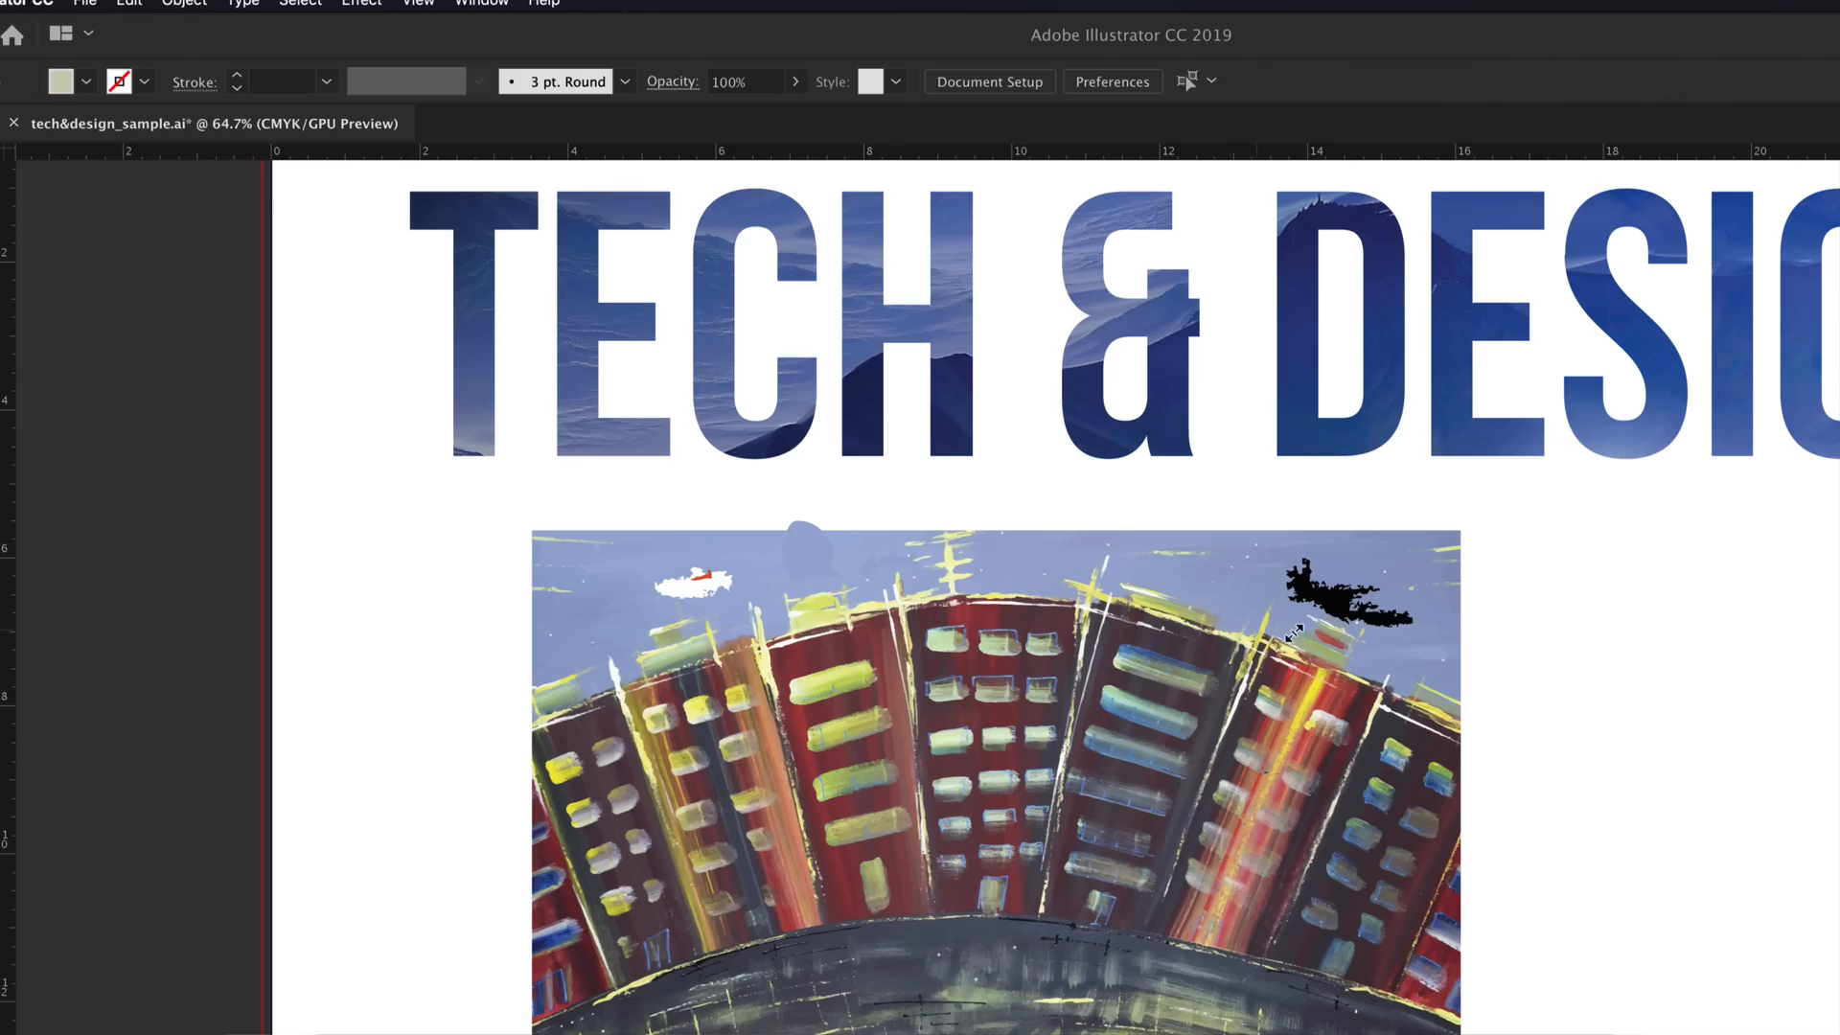
key("super+minus")
key("super+minus")
key("super+minus")
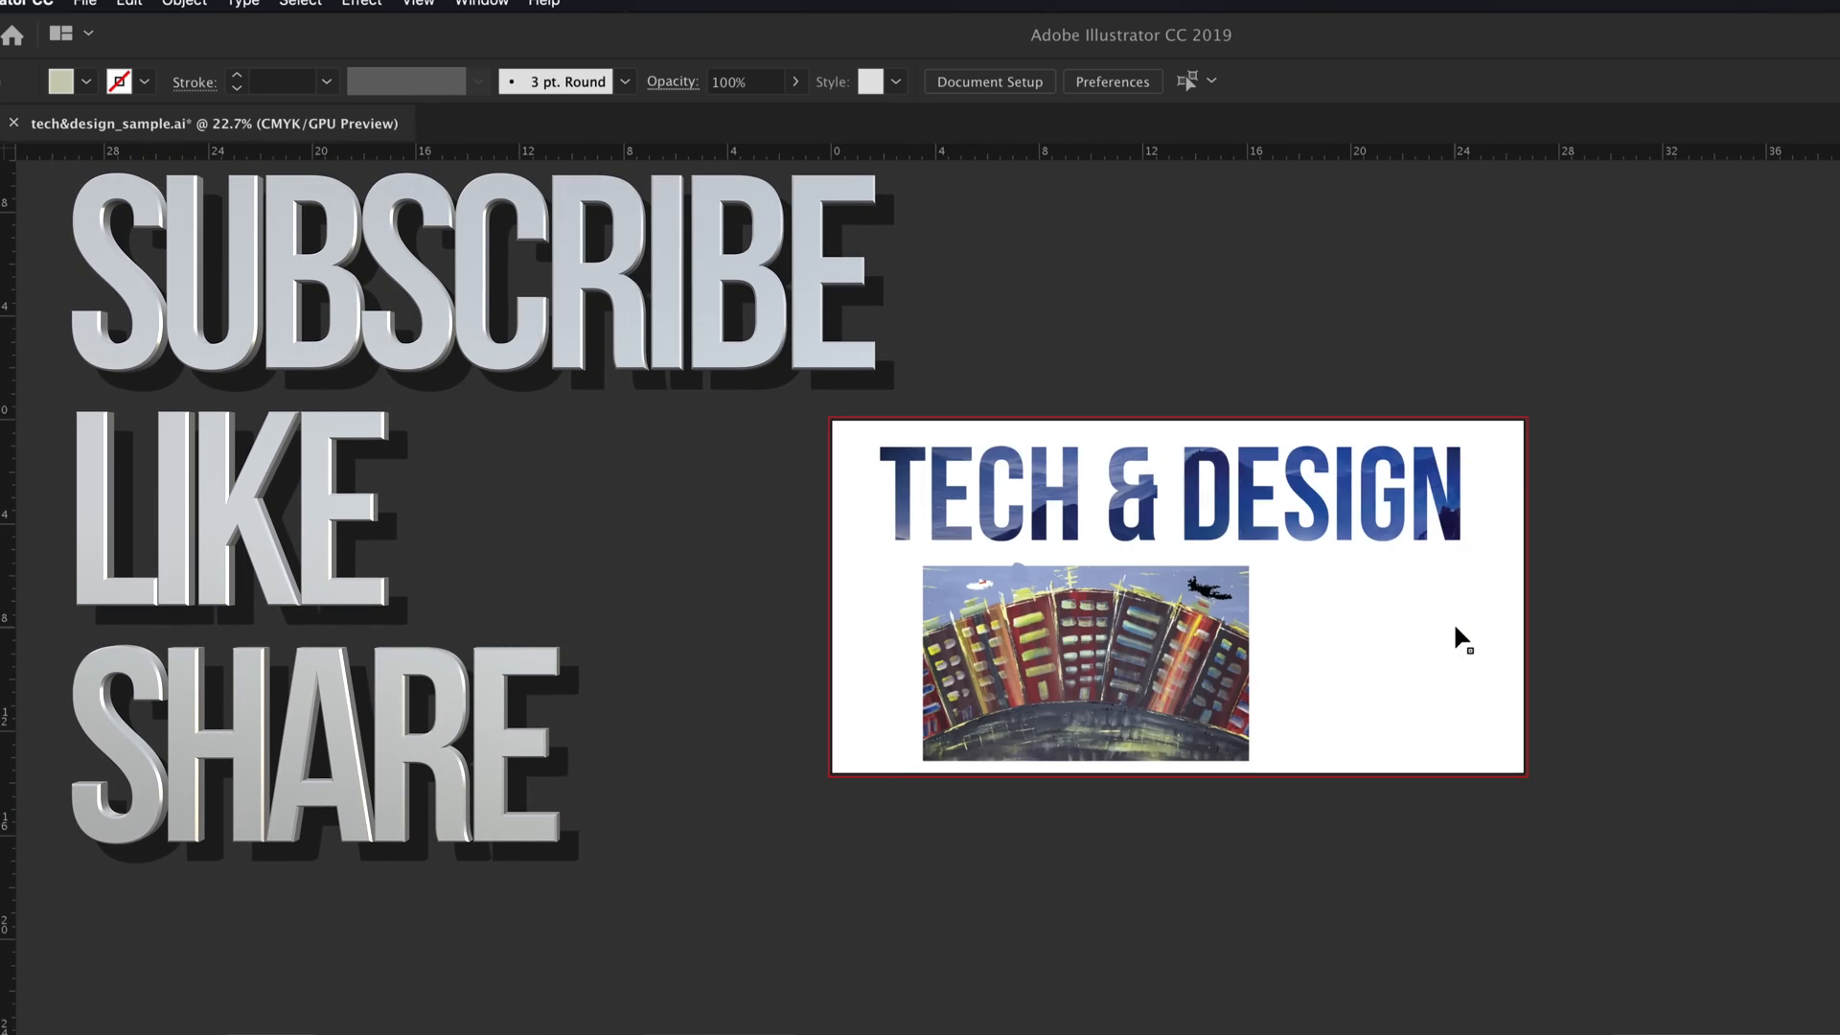
scroll(1452, 620, "up", 3)
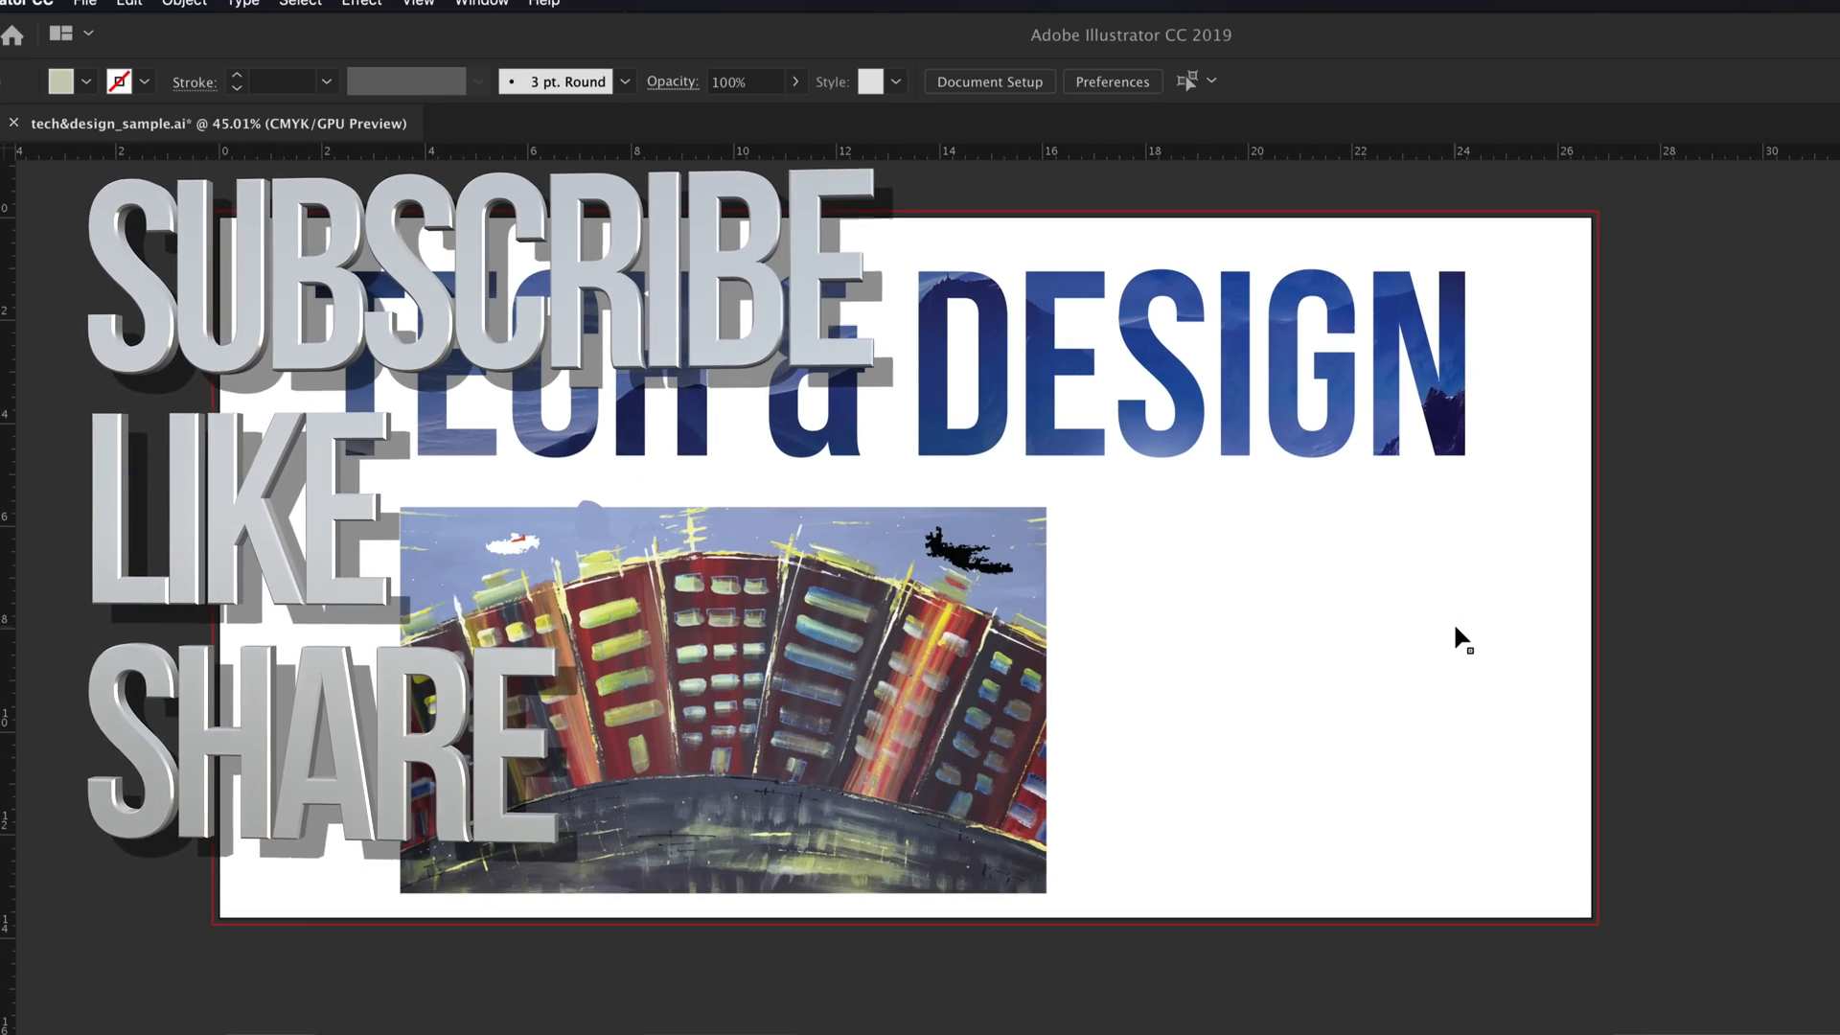